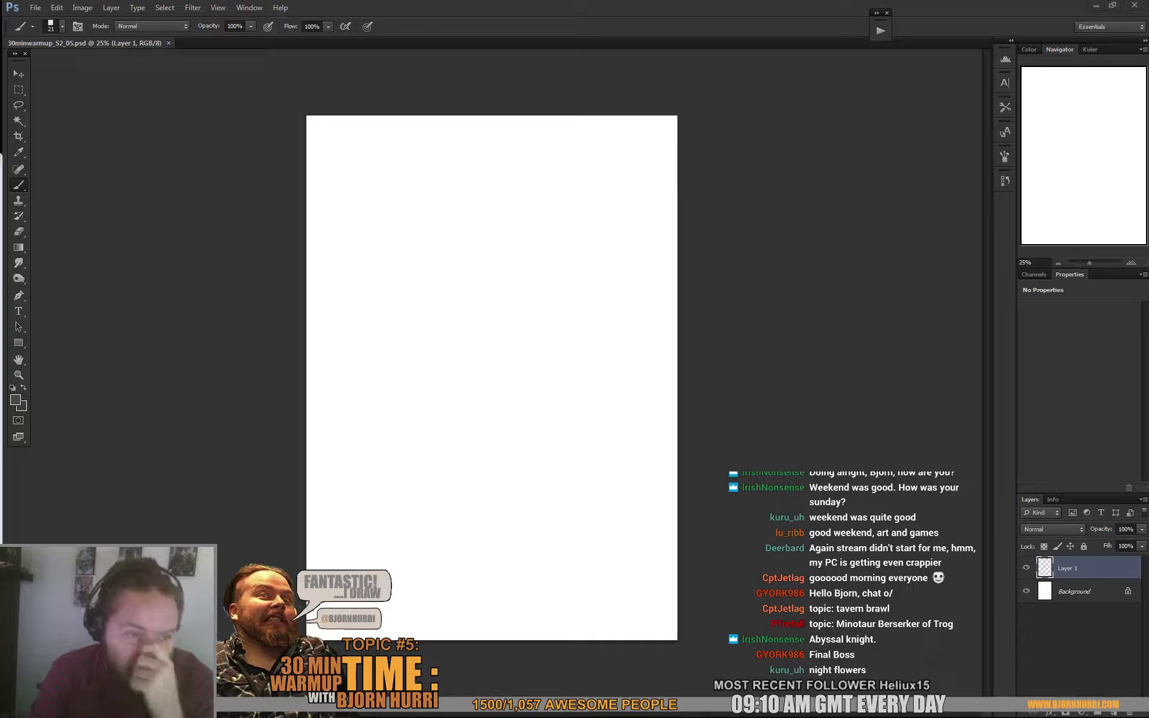
# Roll a single d6 in the browser's teal 3d dice roller to choose the warm-up topic, then close that window
pyautogui.moveTo(1, 36); pyautogui.dragTo(539, 104)
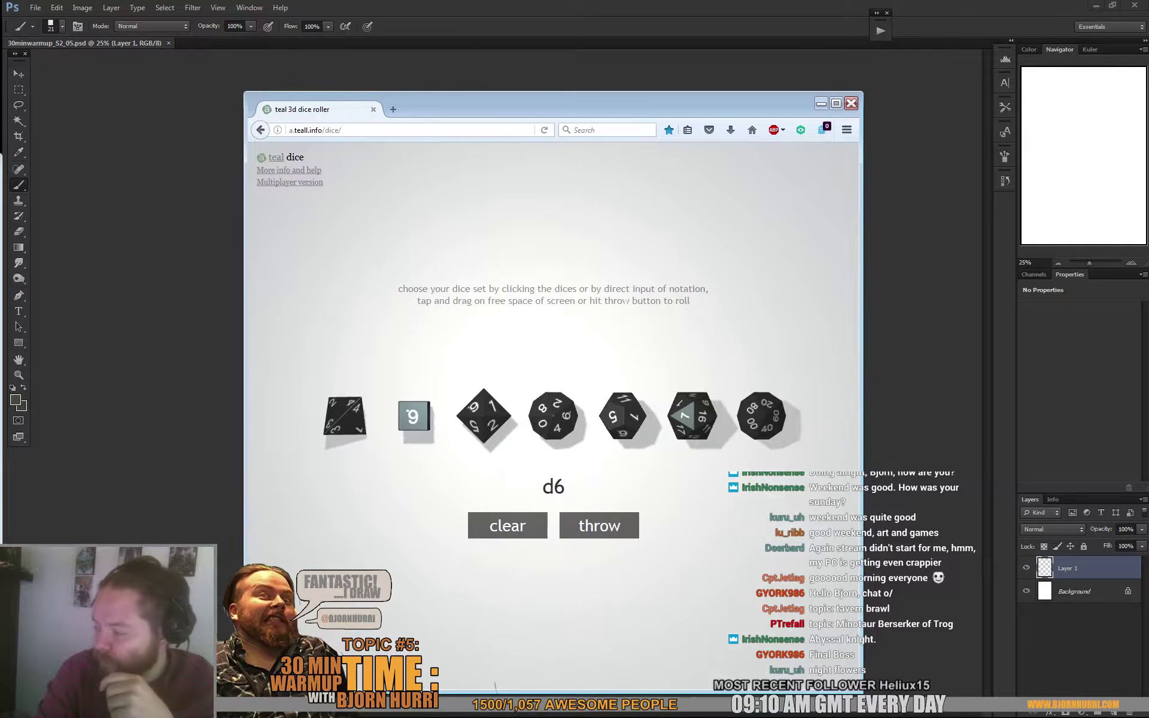
pyautogui.click(599, 526)
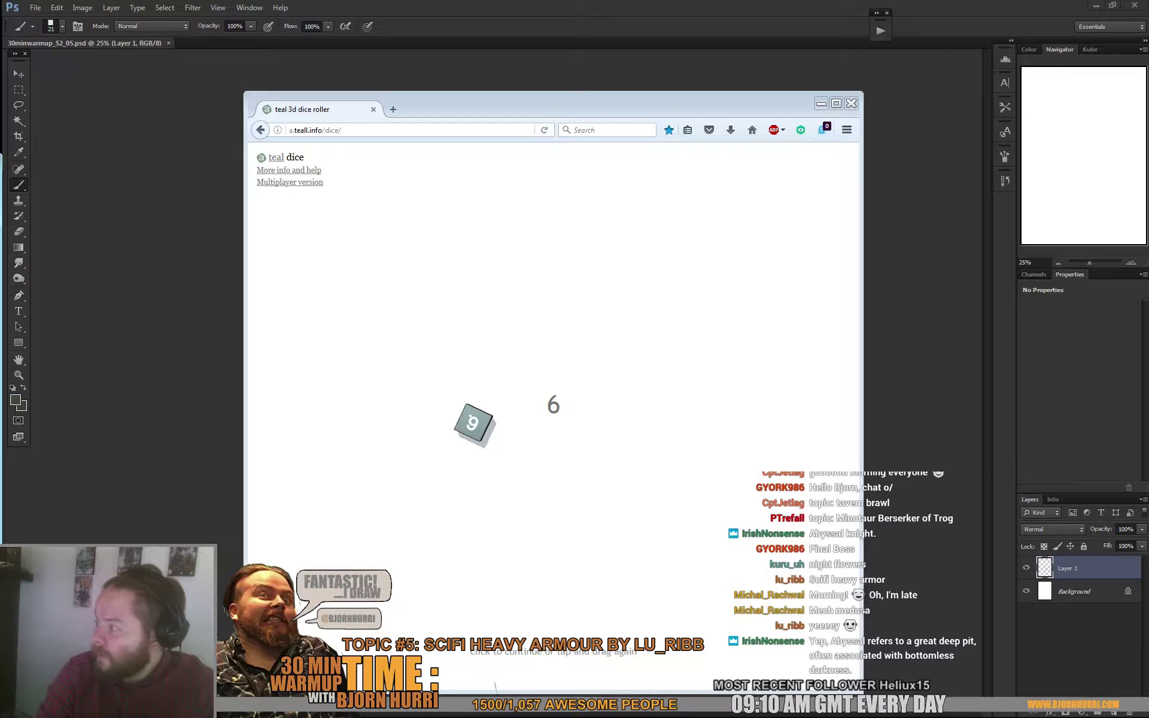
pyautogui.click(851, 103)
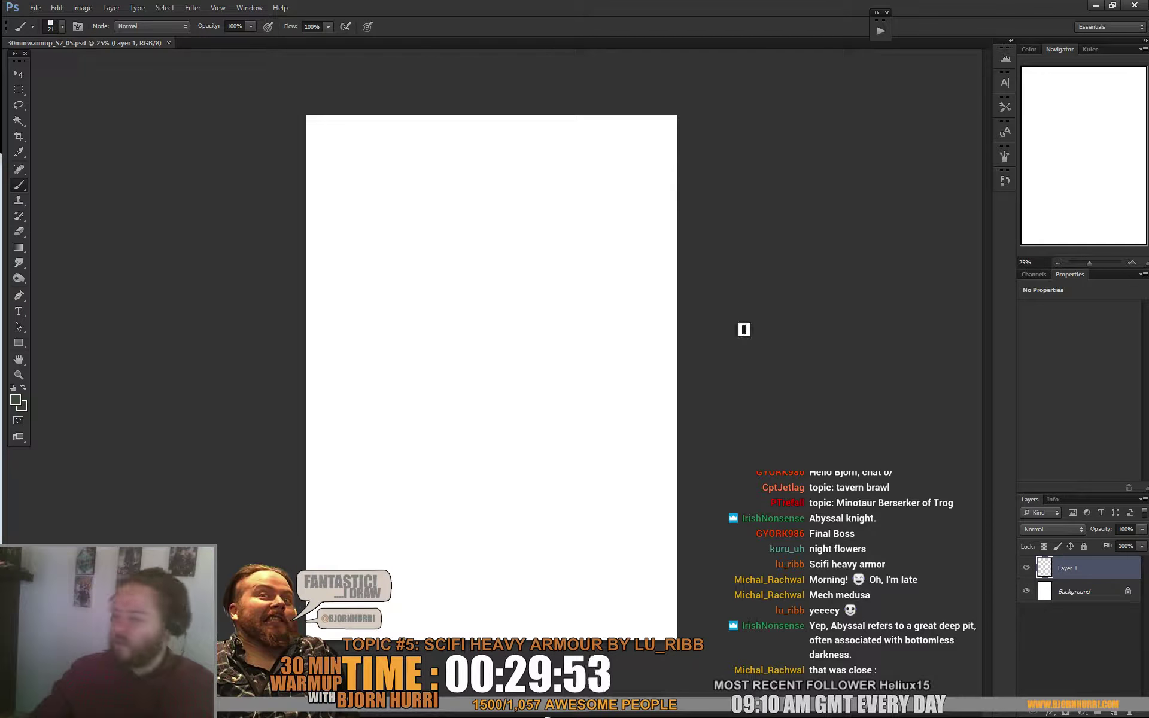
# Fill the canvas with dark green and extend it equally on both sides to a nearly square format
pyautogui.click(624, 330)
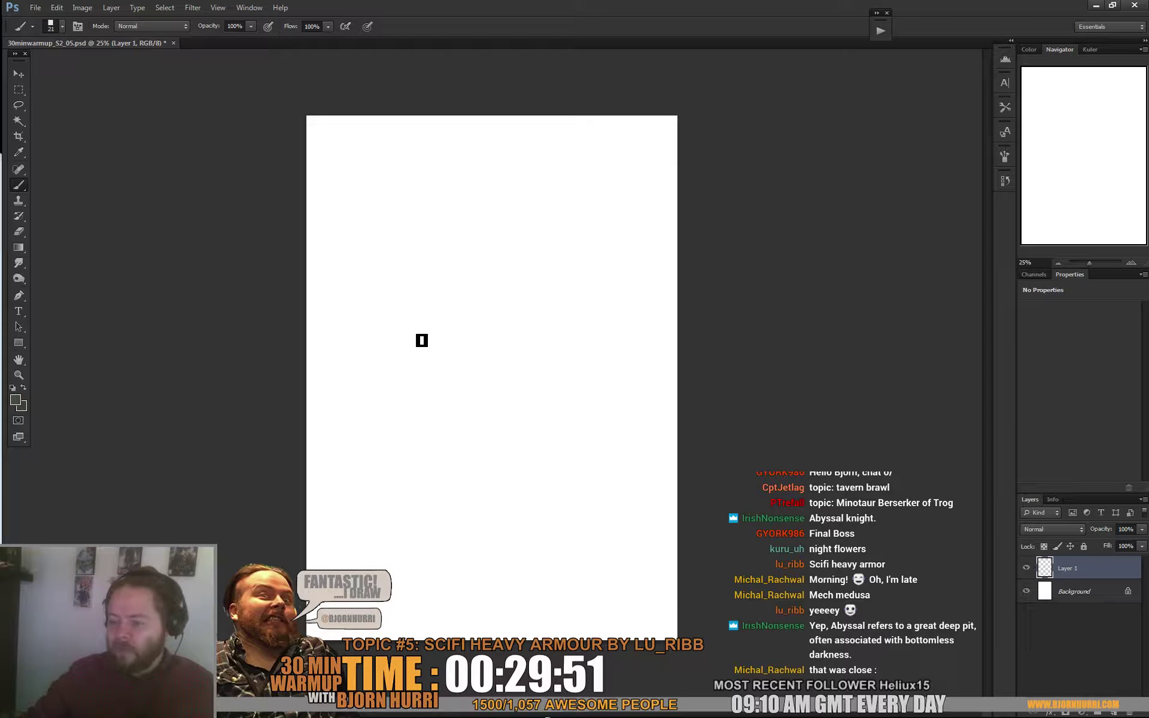
pyautogui.hotkey('alt', 'BackSpace')
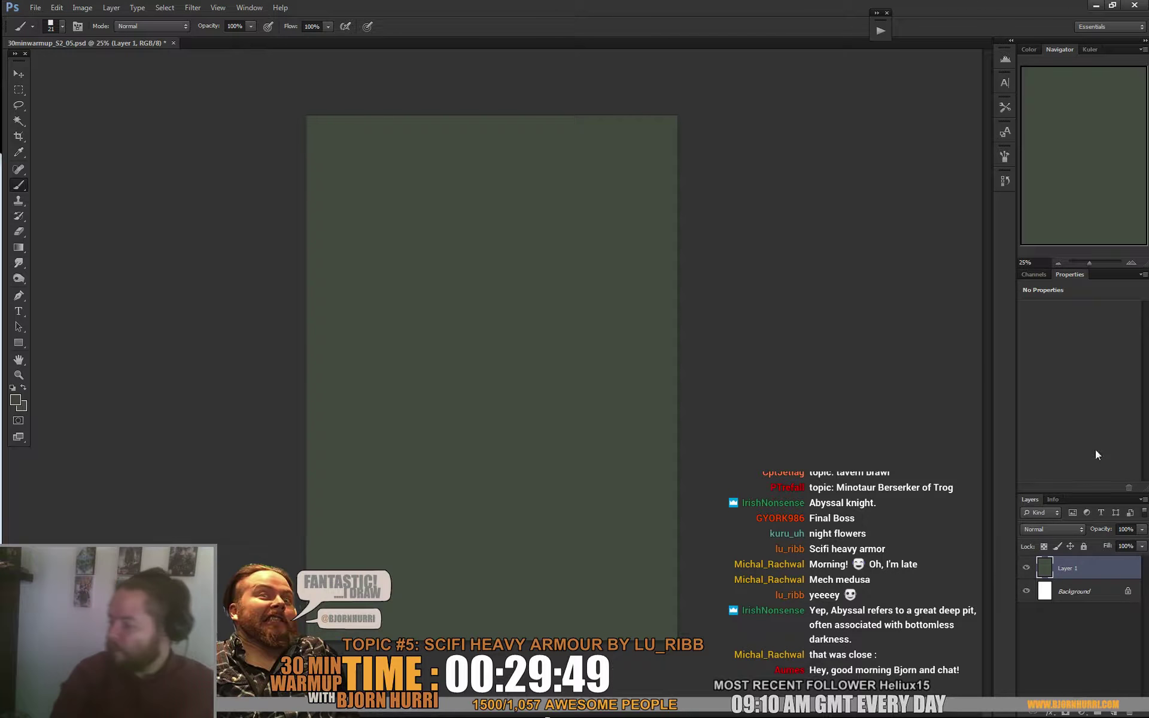
pyautogui.press('c')
pyautogui.moveTo(677, 378); pyautogui.dragTo(751, 378)
pyautogui.press('Return')
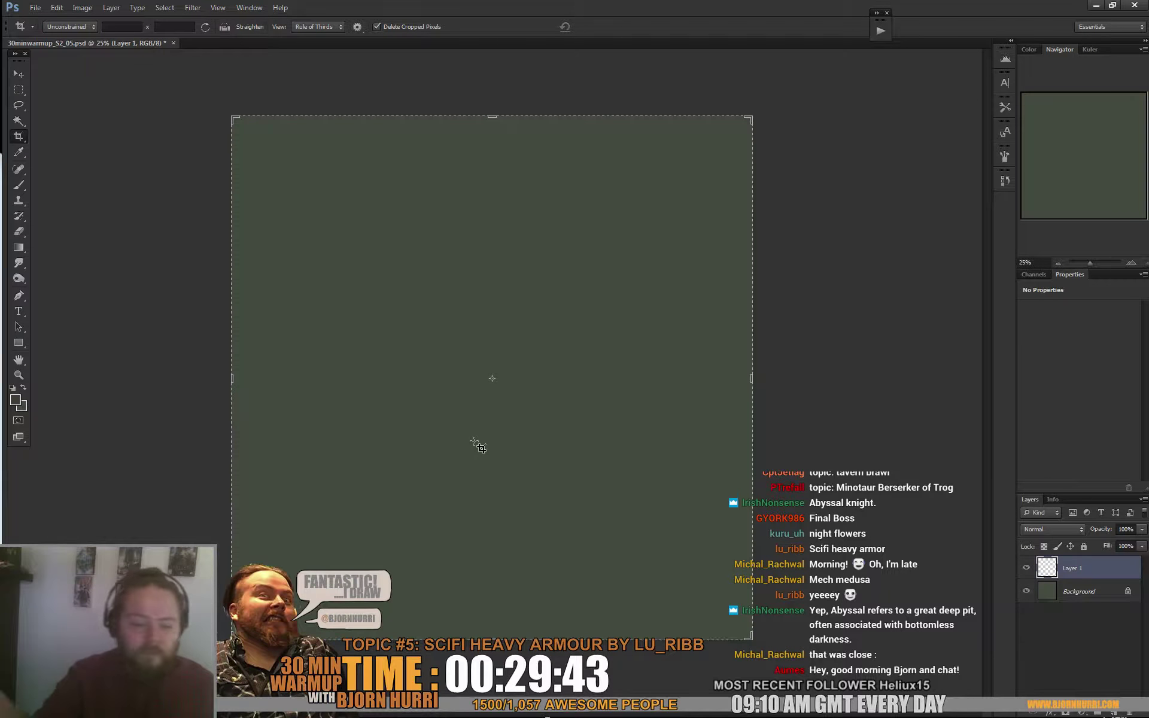
# Set the brush size to 92 px and the foreground colour to the light tan #dbc189
pyautogui.press('b')
pyautogui.rightClick(414, 298)
pyautogui.click(490, 317)
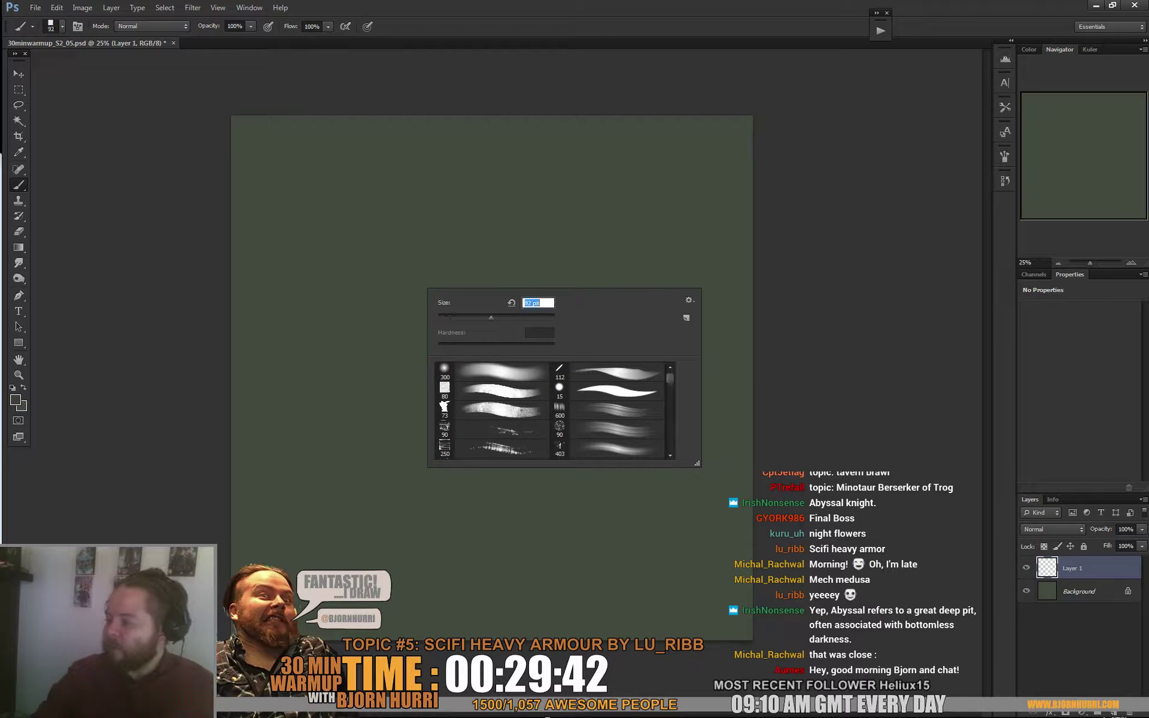
pyautogui.click(438, 182)
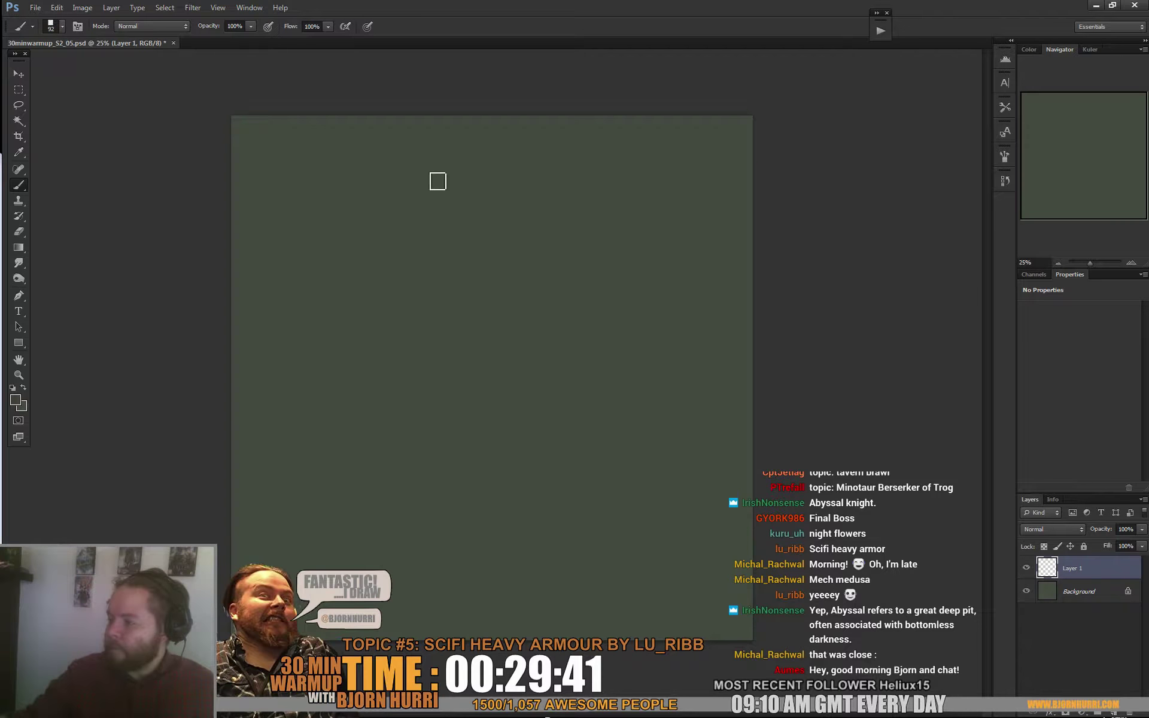
pyautogui.click(16, 401)
pyautogui.click(751, 414)
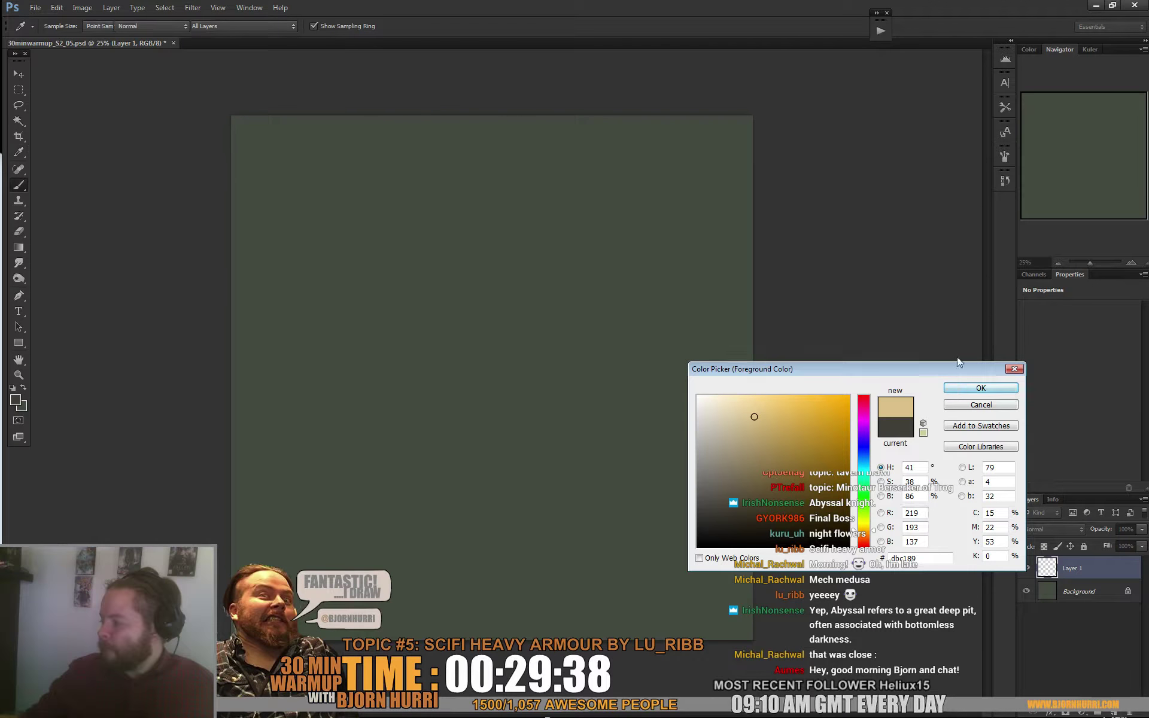
pyautogui.press('Return')
# Rough in the armoured figure's upper contours and the long diagonal curve under the torso, enlarging the brush to 158 px
pyautogui.moveTo(401, 170)
pyautogui.mouseDown()
pyautogui.moveTo(501, 161)
pyautogui.moveTo(560, 169)
pyautogui.mouseUp()
pyautogui.click(459, 154)
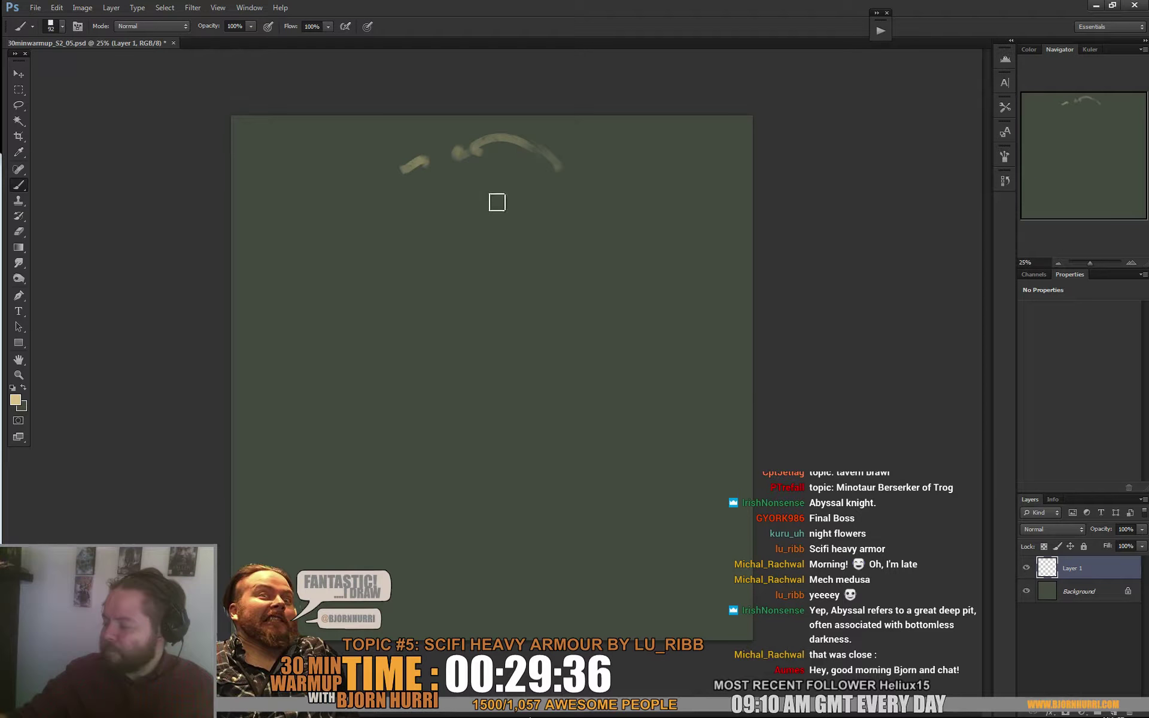
pyautogui.rightClick(514, 213)
pyautogui.moveTo(578, 242); pyautogui.dragTo(600, 242)
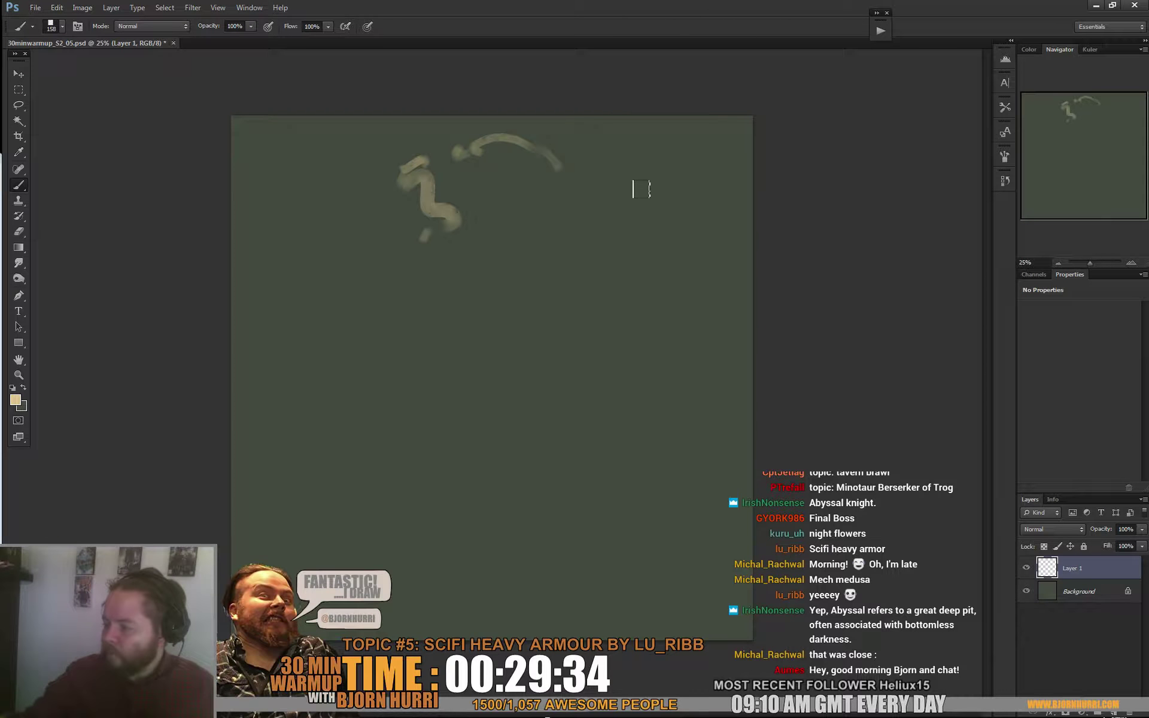
pyautogui.moveTo(604, 213); pyautogui.dragTo(611, 213)
pyautogui.moveTo(651, 335); pyautogui.dragTo(662, 316)
pyautogui.moveTo(648, 229); pyautogui.dragTo(599, 170)
pyautogui.moveTo(628, 242); pyautogui.dragTo(626, 270)
pyautogui.moveTo(613, 284); pyautogui.dragTo(623, 306)
pyautogui.moveTo(415, 319)
pyautogui.mouseDown()
pyautogui.moveTo(491, 324)
pyautogui.moveTo(453, 268)
pyautogui.moveTo(465, 321)
pyautogui.moveTo(646, 265)
pyautogui.mouseUp()
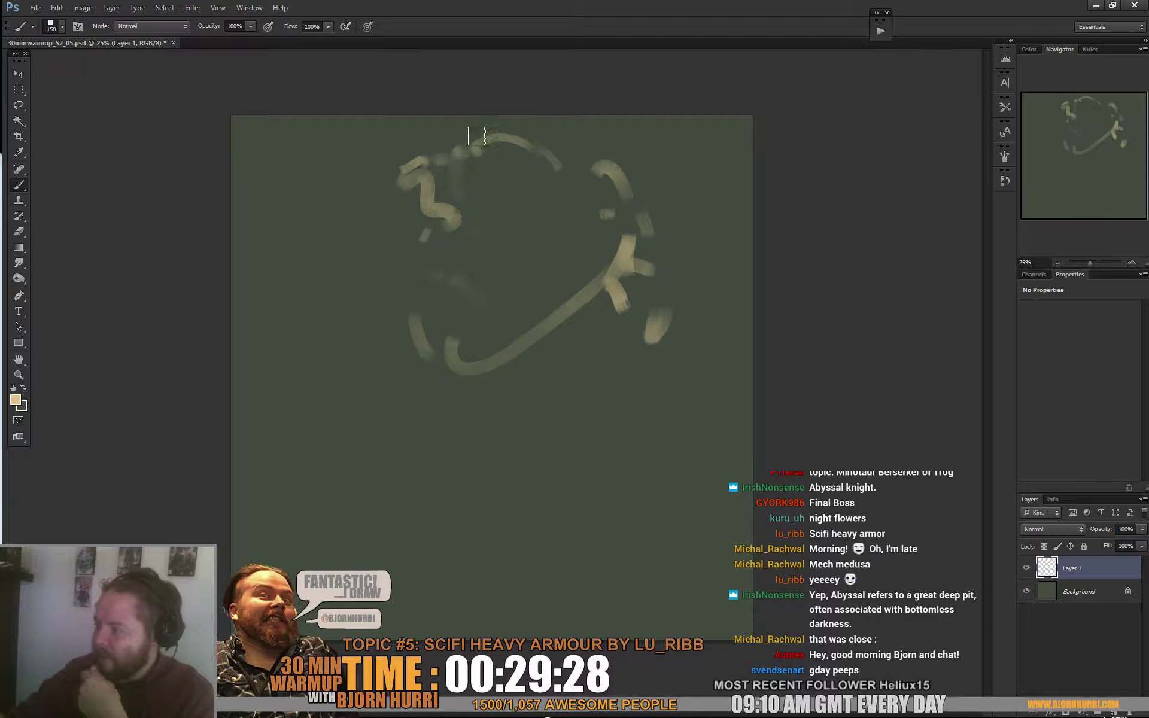
# Strengthen the figure's top outline and add diagonal chest strokes and a second curve beneath the torso
pyautogui.moveTo(479, 139)
pyautogui.mouseDown()
pyautogui.moveTo(419, 162)
pyautogui.moveTo(495, 187)
pyautogui.moveTo(516, 137)
pyautogui.mouseUp()
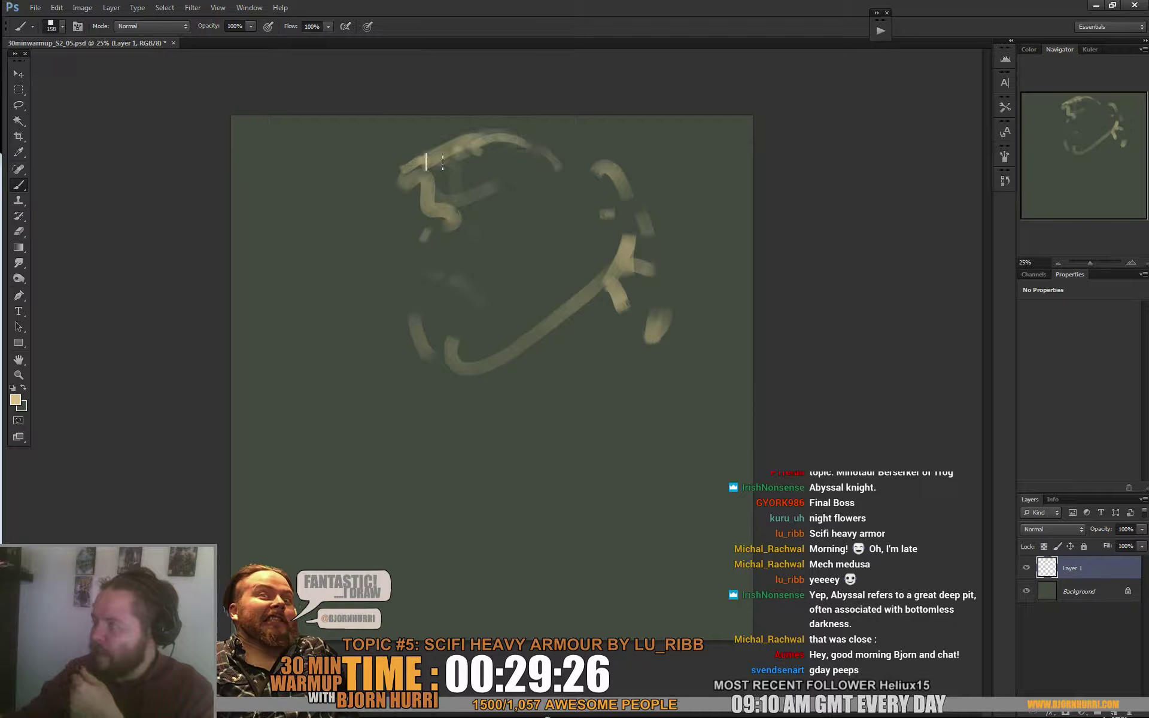
pyautogui.moveTo(431, 171)
pyautogui.mouseDown()
pyautogui.moveTo(457, 189)
pyautogui.moveTo(496, 190)
pyautogui.moveTo(488, 211)
pyautogui.moveTo(525, 222)
pyautogui.mouseUp()
pyautogui.moveTo(558, 223); pyautogui.dragTo(571, 216)
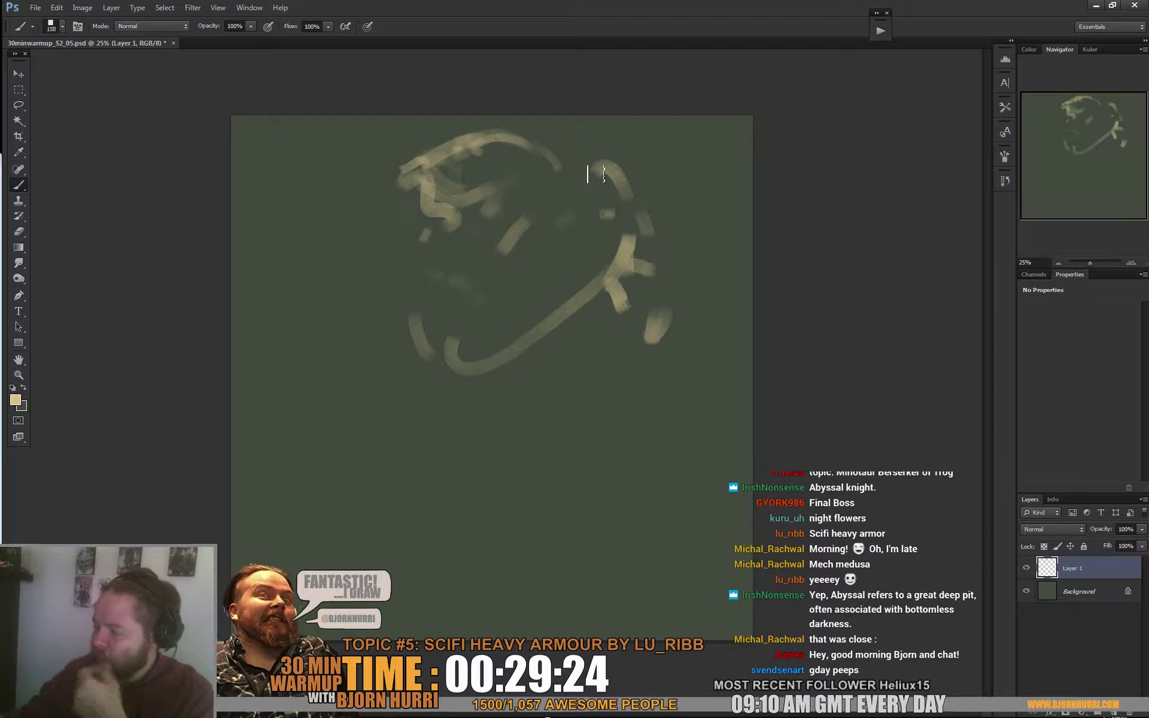
pyautogui.moveTo(561, 163); pyautogui.dragTo(626, 196)
pyautogui.moveTo(563, 192); pyautogui.dragTo(499, 282)
pyautogui.moveTo(508, 249); pyautogui.dragTo(538, 205)
pyautogui.moveTo(636, 210)
pyautogui.mouseDown()
pyautogui.moveTo(635, 293)
pyautogui.moveTo(526, 360)
pyautogui.mouseUp()
pyautogui.moveTo(423, 333); pyautogui.dragTo(452, 366)
pyautogui.moveTo(520, 358); pyautogui.dragTo(626, 239)
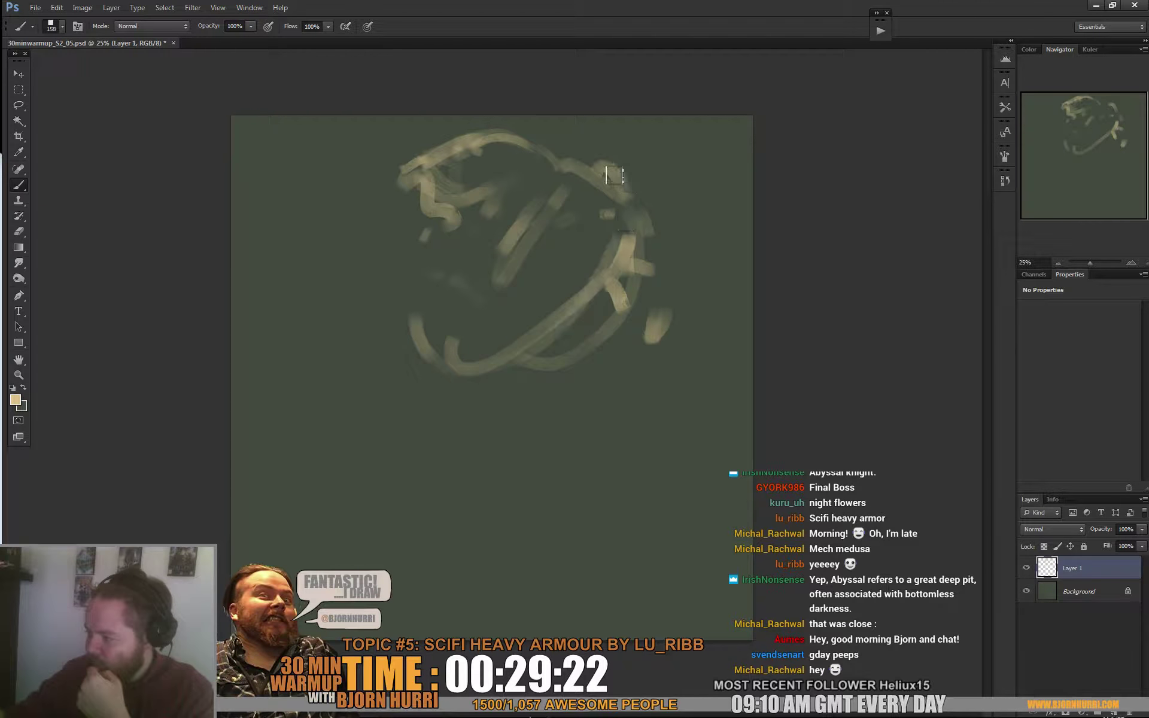
# Sketch the shoulder plate and the large oval forearm armour on the canvas's right side
pyautogui.moveTo(615, 175)
pyautogui.mouseDown()
pyautogui.moveTo(634, 145)
pyautogui.moveTo(715, 228)
pyautogui.moveTo(735, 211)
pyautogui.moveTo(702, 230)
pyautogui.moveTo(655, 314)
pyautogui.moveTo(717, 379)
pyautogui.moveTo(691, 435)
pyautogui.mouseUp()
pyautogui.moveTo(628, 404); pyautogui.dragTo(668, 373)
pyautogui.moveTo(660, 294); pyautogui.dragTo(611, 391)
pyautogui.moveTo(710, 378); pyautogui.dragTo(682, 448)
pyautogui.moveTo(662, 340)
pyautogui.mouseDown()
pyautogui.moveTo(567, 451)
pyautogui.moveTo(664, 466)
pyautogui.moveTo(687, 448)
pyautogui.mouseUp()
pyautogui.moveTo(637, 299); pyautogui.dragTo(544, 455)
pyautogui.moveTo(588, 492); pyautogui.dragTo(651, 471)
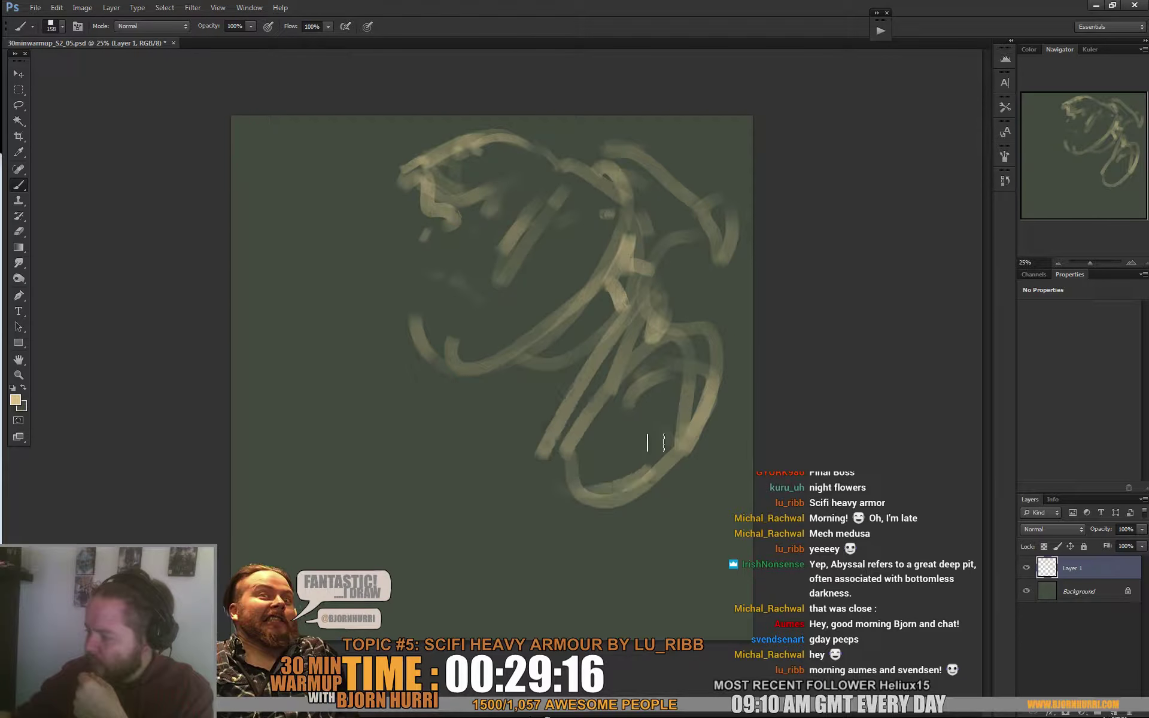
# Sketch the long arm on the canvas's left side and add loose marks for the waist and legs
pyautogui.moveTo(372, 228)
pyautogui.mouseDown()
pyautogui.moveTo(341, 251)
pyautogui.moveTo(341, 279)
pyautogui.mouseUp()
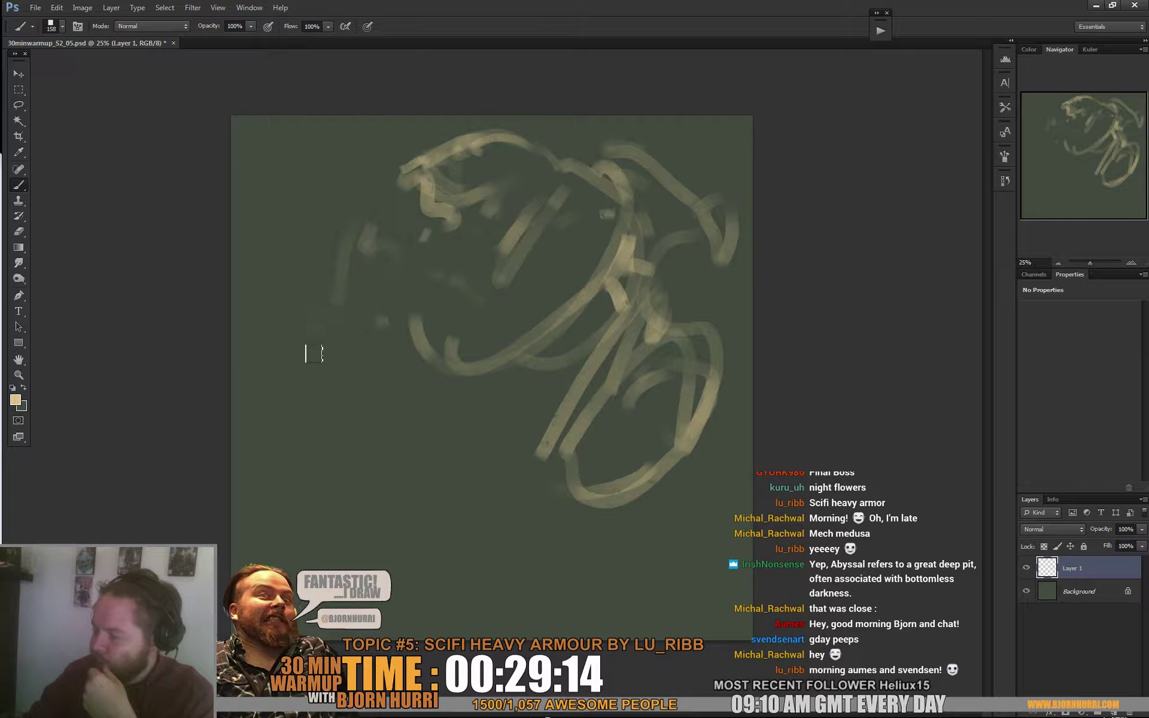
pyautogui.moveTo(314, 353)
pyautogui.mouseDown()
pyautogui.moveTo(290, 469)
pyautogui.moveTo(310, 513)
pyautogui.moveTo(383, 488)
pyautogui.moveTo(417, 411)
pyautogui.moveTo(508, 390)
pyautogui.moveTo(479, 393)
pyautogui.moveTo(497, 385)
pyautogui.mouseUp()
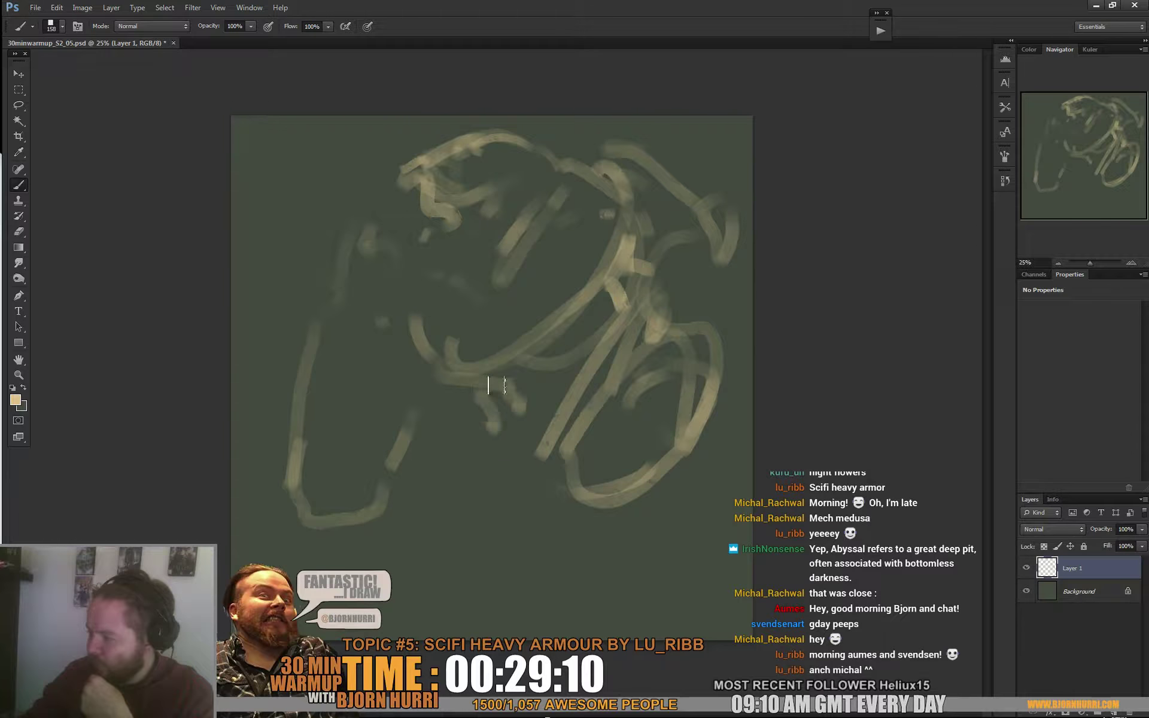
pyautogui.click(479, 441)
pyautogui.click(435, 446)
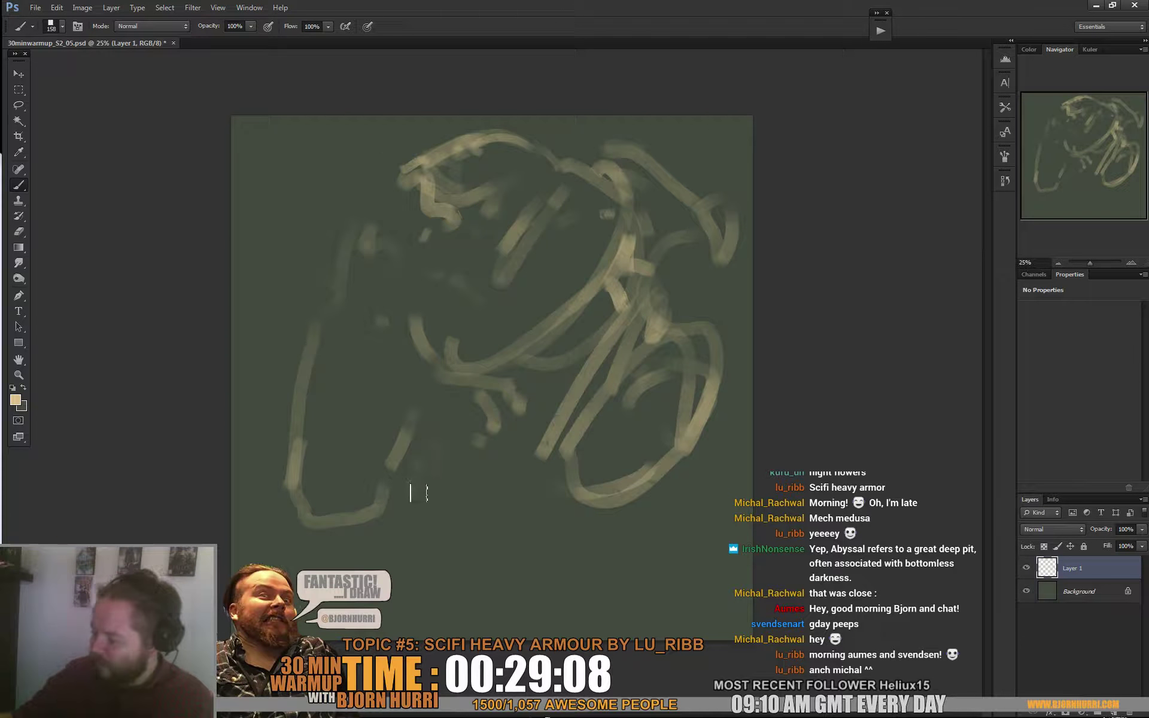
pyautogui.moveTo(418, 477); pyautogui.dragTo(385, 541)
pyautogui.moveTo(705, 513); pyautogui.dragTo(702, 583)
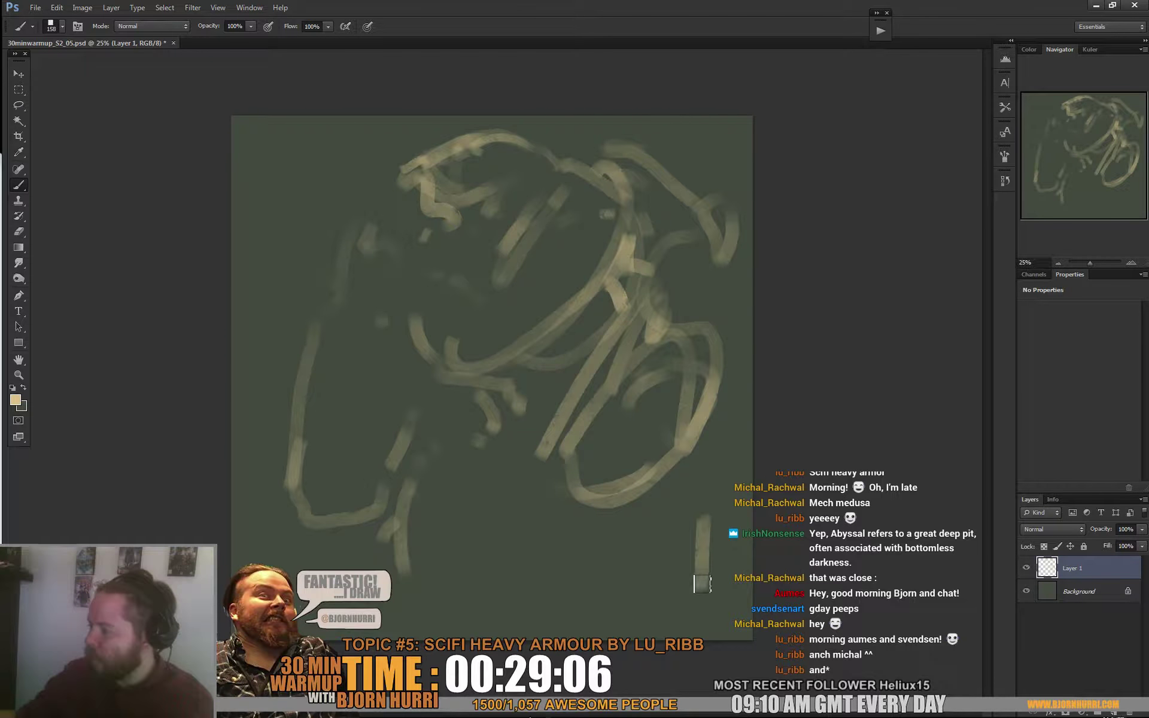
# Block in light tan planes on the left shoulder and arm, the chest plate and the top of the right shoulder
pyautogui.moveTo(333, 290)
pyautogui.mouseDown()
pyautogui.moveTo(372, 218)
pyautogui.moveTo(412, 211)
pyautogui.moveTo(377, 256)
pyautogui.moveTo(371, 232)
pyautogui.moveTo(318, 338)
pyautogui.moveTo(310, 380)
pyautogui.moveTo(319, 379)
pyautogui.moveTo(327, 335)
pyautogui.moveTo(308, 413)
pyautogui.mouseUp()
pyautogui.moveTo(413, 275)
pyautogui.mouseDown()
pyautogui.moveTo(407, 241)
pyautogui.moveTo(408, 254)
pyautogui.moveTo(426, 243)
pyautogui.moveTo(428, 302)
pyautogui.moveTo(418, 239)
pyautogui.moveTo(443, 263)
pyautogui.mouseUp()
pyautogui.moveTo(496, 287)
pyautogui.mouseDown()
pyautogui.moveTo(575, 184)
pyautogui.moveTo(551, 199)
pyautogui.moveTo(541, 239)
pyautogui.mouseUp()
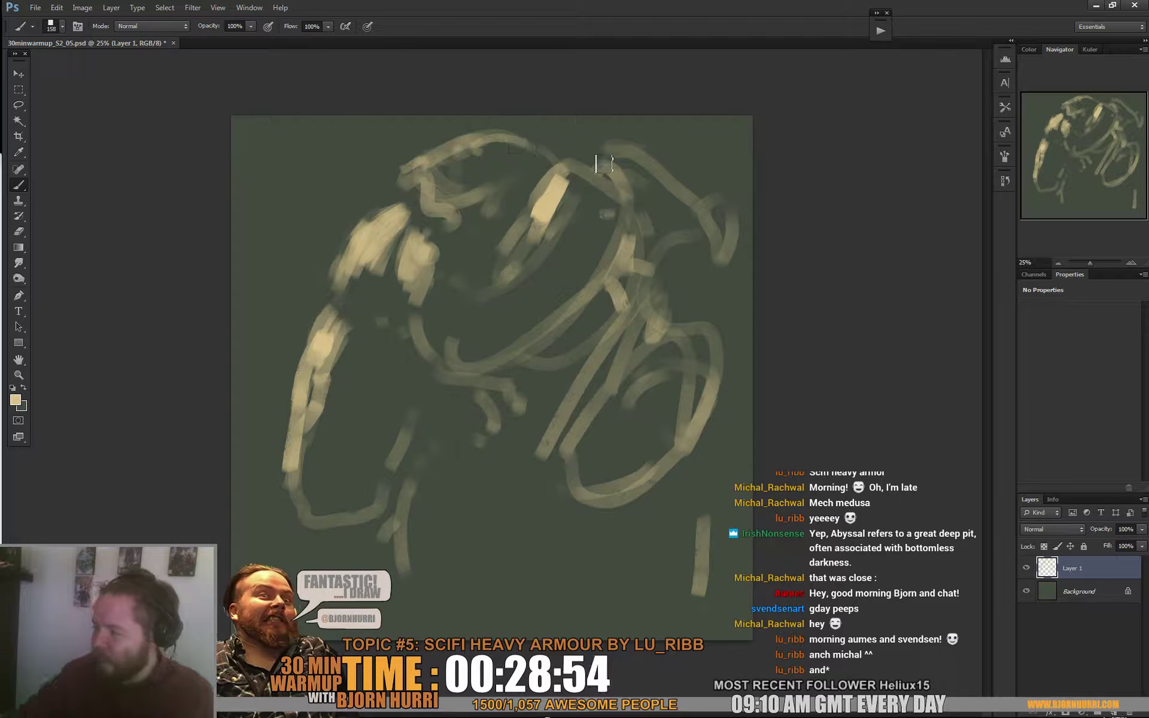
pyautogui.moveTo(605, 162)
pyautogui.mouseDown()
pyautogui.moveTo(627, 143)
pyautogui.moveTo(638, 158)
pyautogui.moveTo(586, 154)
pyautogui.moveTo(653, 170)
pyautogui.moveTo(576, 157)
pyautogui.moveTo(613, 183)
pyautogui.moveTo(685, 205)
pyautogui.moveTo(717, 245)
pyautogui.moveTo(649, 360)
pyautogui.moveTo(676, 267)
pyautogui.moveTo(655, 313)
pyautogui.mouseUp()
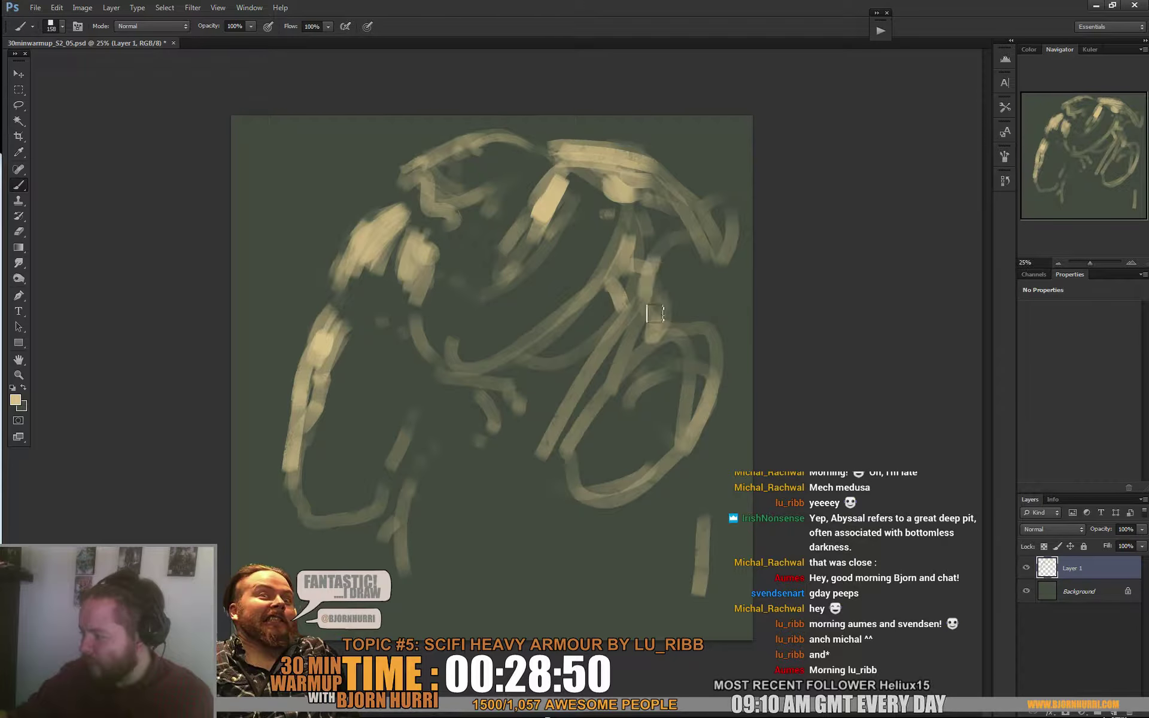
# Enlarge the brush to 329 px and fill the right upper arm in light tan and its forearm in a sampled mid-tone
pyautogui.rightClick(682, 281)
pyautogui.click(768, 307)
pyautogui.moveTo(641, 254)
pyautogui.mouseDown()
pyautogui.moveTo(649, 285)
pyautogui.moveTo(633, 358)
pyautogui.moveTo(631, 326)
pyautogui.moveTo(592, 437)
pyautogui.moveTo(603, 419)
pyautogui.moveTo(620, 431)
pyautogui.moveTo(577, 458)
pyautogui.mouseUp()
pyautogui.keyDown('alt'); pyautogui.click(620, 426); pyautogui.keyUp('alt')
pyautogui.moveTo(600, 392)
pyautogui.mouseDown()
pyautogui.moveTo(583, 421)
pyautogui.moveTo(669, 393)
pyautogui.mouseUp()
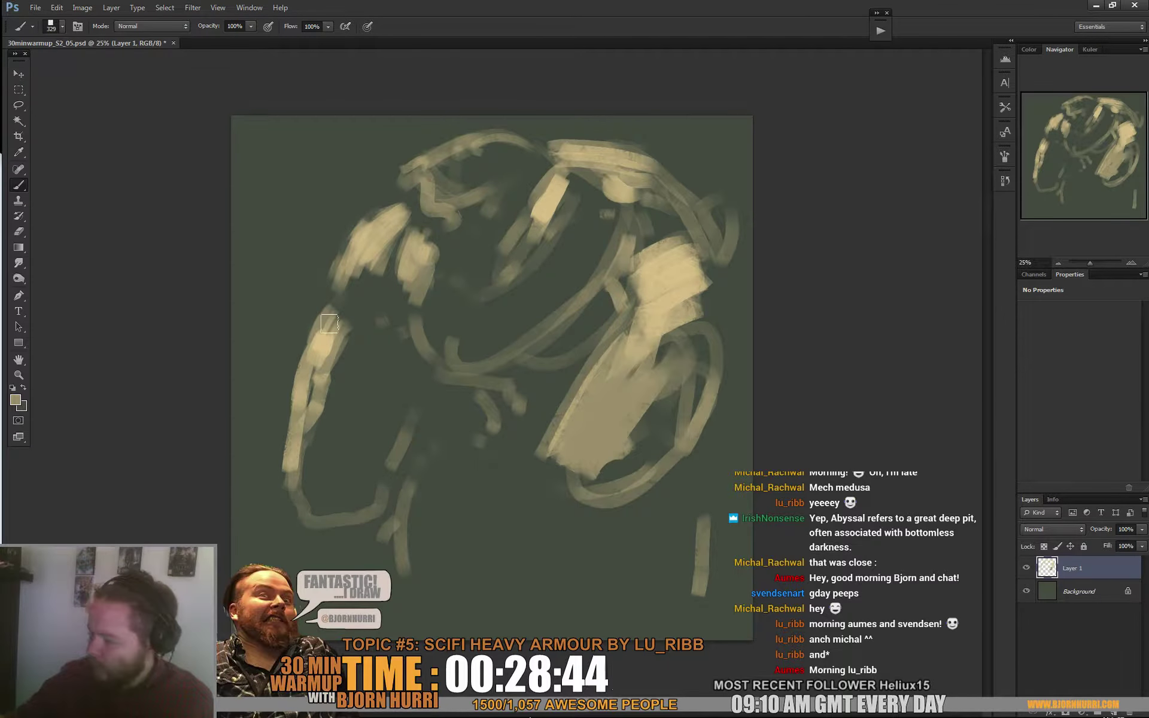
# Fill the left forearm with the mid-tone and shade its elbow and shoulder with sampled darker tones
pyautogui.moveTo(329, 324)
pyautogui.mouseDown()
pyautogui.moveTo(327, 347)
pyautogui.moveTo(346, 348)
pyautogui.moveTo(336, 412)
pyautogui.moveTo(301, 462)
pyautogui.moveTo(333, 442)
pyautogui.mouseUp()
pyautogui.moveTo(340, 509); pyautogui.dragTo(351, 521)
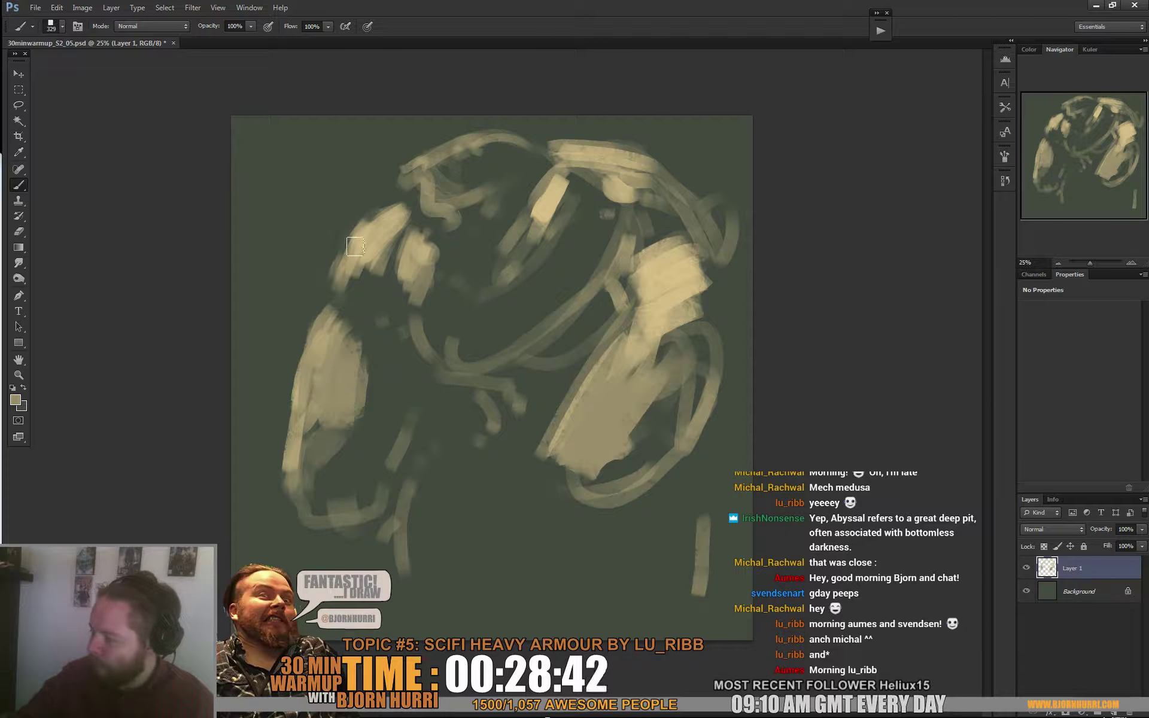
pyautogui.moveTo(364, 274)
pyautogui.mouseDown()
pyautogui.moveTo(333, 336)
pyautogui.moveTo(351, 315)
pyautogui.mouseUp()
pyautogui.keyDown('alt'); pyautogui.click(384, 359); pyautogui.keyUp('alt')
pyautogui.moveTo(385, 360)
pyautogui.mouseDown()
pyautogui.moveTo(352, 333)
pyautogui.moveTo(374, 347)
pyautogui.moveTo(353, 299)
pyautogui.moveTo(385, 305)
pyautogui.moveTo(387, 269)
pyautogui.mouseUp()
pyautogui.keyDown('alt'); pyautogui.click(308, 376); pyautogui.keyUp('alt')
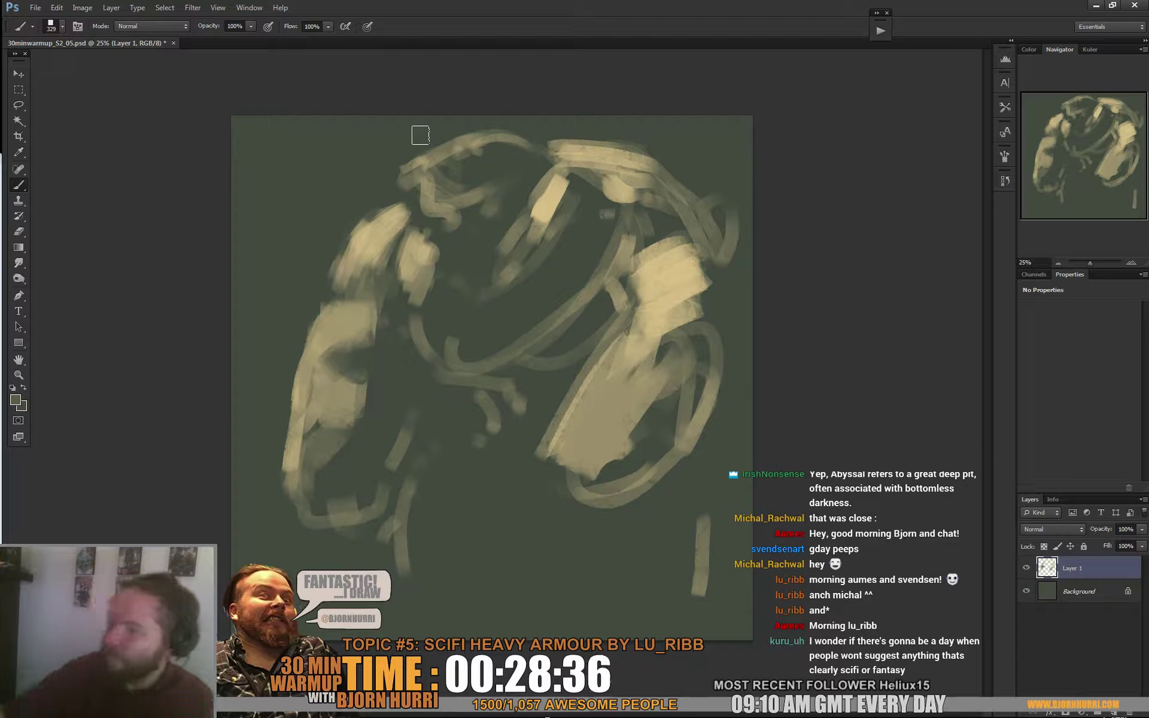
# Flip the entire canvas horizontally
pyautogui.click(82, 8)
pyautogui.moveTo(173, 117)
pyautogui.click(266, 167)
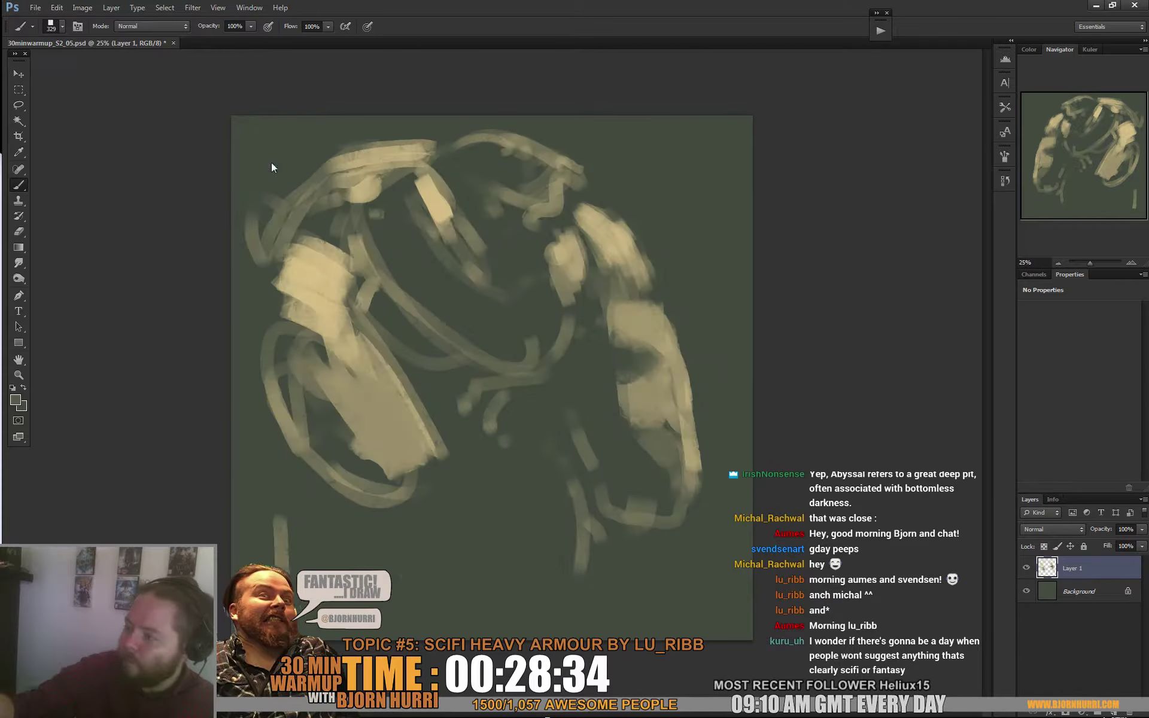
# Paint sampled mid and dark tones across the chest and lower torso, softening the sketch lines there
pyautogui.keyDown('alt'); pyautogui.click(423, 244); pyautogui.keyUp('alt')
pyautogui.moveTo(407, 157); pyautogui.dragTo(442, 255)
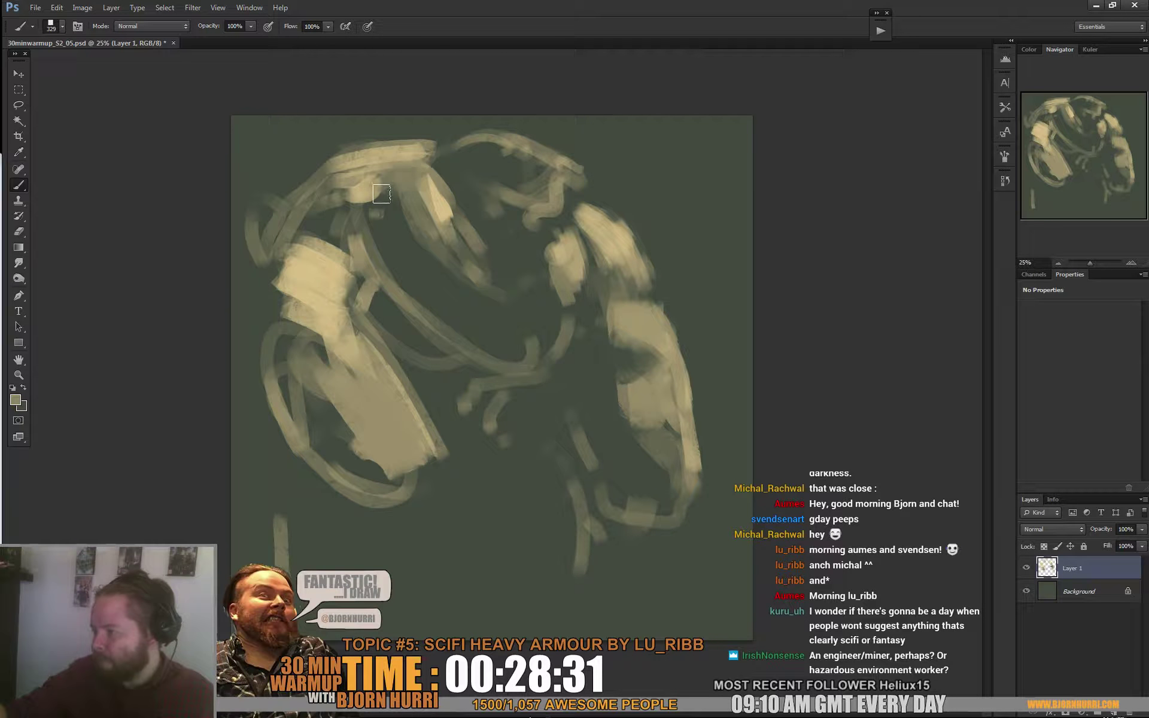
pyautogui.moveTo(386, 238)
pyautogui.mouseDown()
pyautogui.moveTo(431, 256)
pyautogui.moveTo(380, 246)
pyautogui.moveTo(427, 345)
pyautogui.moveTo(479, 369)
pyautogui.moveTo(503, 401)
pyautogui.mouseUp()
pyautogui.keyDown('alt'); pyautogui.click(425, 311); pyautogui.keyUp('alt')
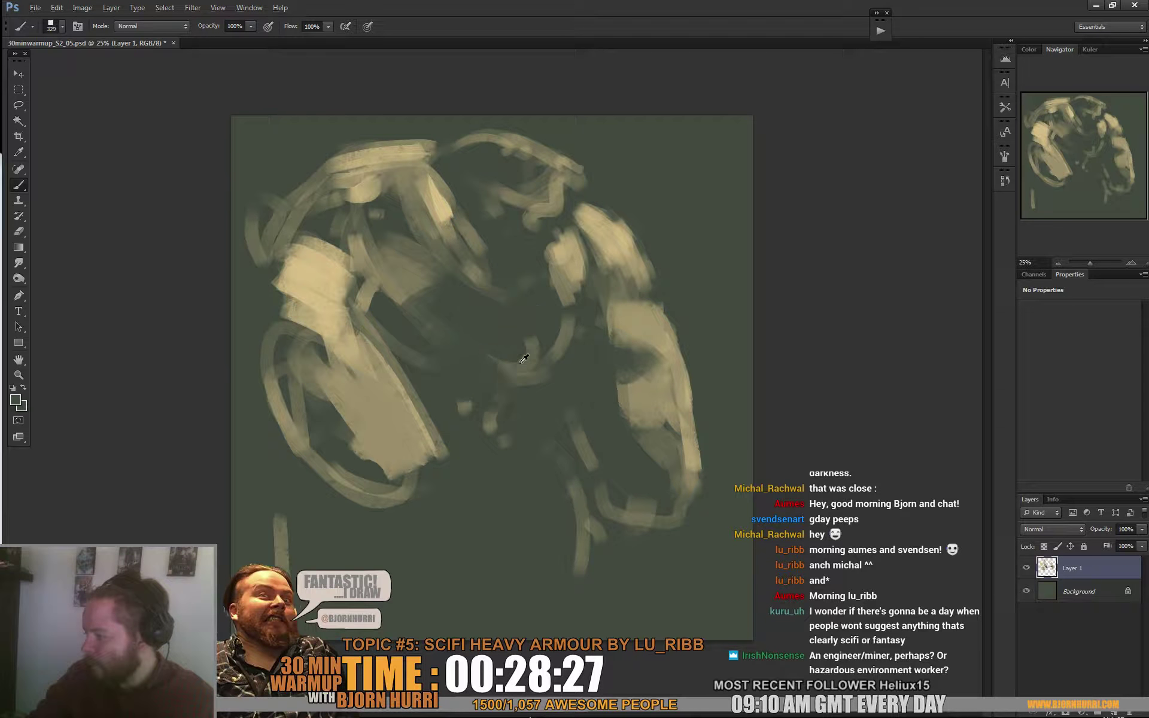
pyautogui.keyDown('alt'); pyautogui.click(512, 368); pyautogui.keyUp('alt')
pyautogui.moveTo(486, 354)
pyautogui.mouseDown()
pyautogui.moveTo(557, 338)
pyautogui.moveTo(505, 323)
pyautogui.moveTo(527, 313)
pyautogui.mouseUp()
pyautogui.keyDown('alt'); pyautogui.click(540, 300); pyautogui.keyUp('alt')
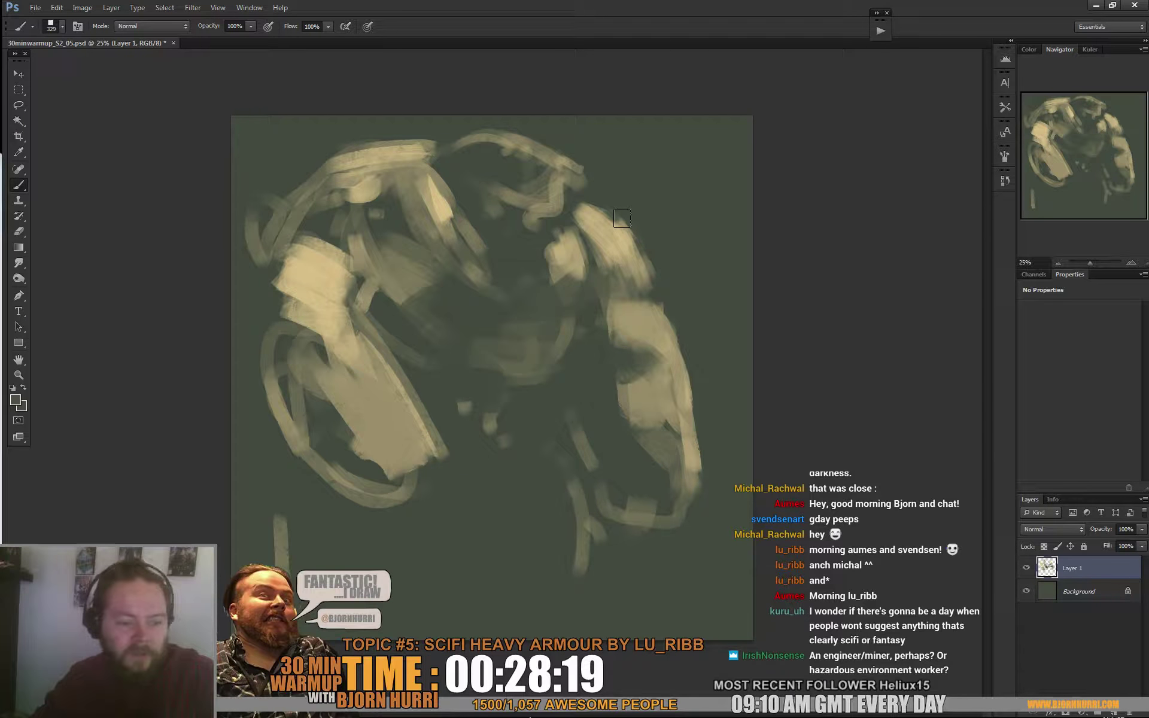
# Extend and blend the right shoulder armour up towards the head using sampled light tones
pyautogui.keyDown('alt'); pyautogui.click(569, 254); pyautogui.keyUp('alt')
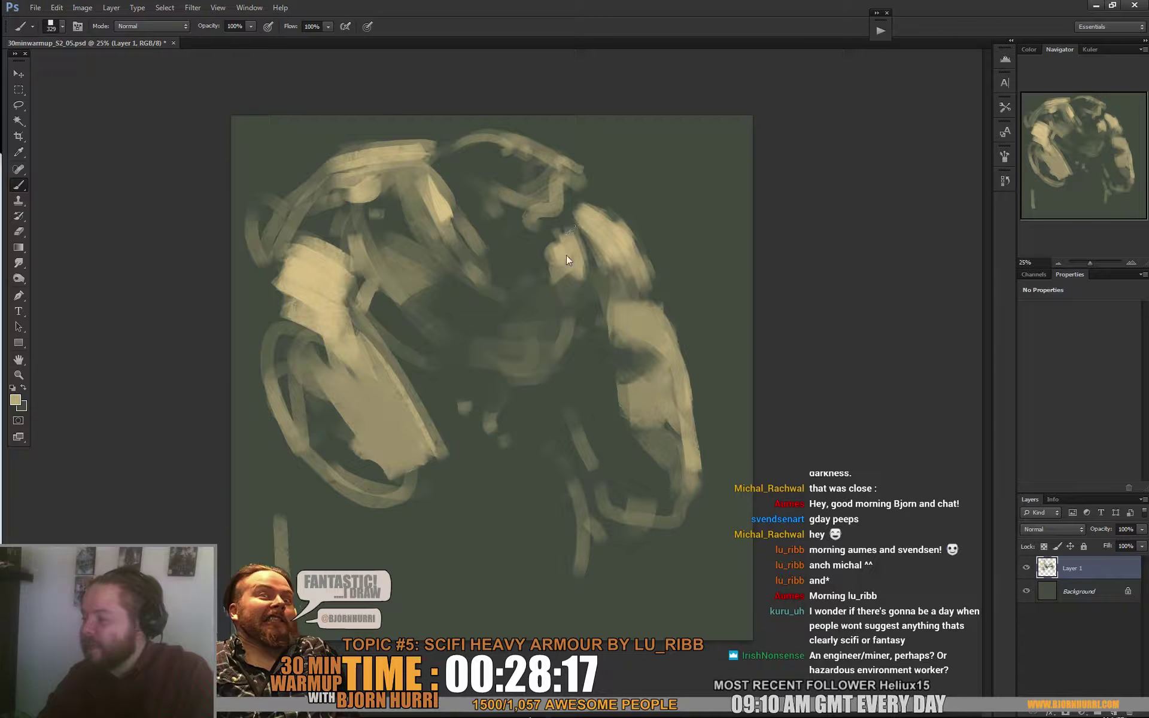
pyautogui.moveTo(542, 206)
pyautogui.mouseDown()
pyautogui.moveTo(561, 257)
pyautogui.moveTo(602, 265)
pyautogui.moveTo(594, 228)
pyautogui.mouseUp()
pyautogui.keyDown('alt'); pyautogui.click(542, 255); pyautogui.keyUp('alt')
pyautogui.keyDown('alt'); pyautogui.click(568, 230); pyautogui.keyUp('alt')
pyautogui.keyDown('alt'); pyautogui.click(573, 189); pyautogui.keyUp('alt')
pyautogui.keyDown('alt'); pyautogui.click(599, 218); pyautogui.keyUp('alt')
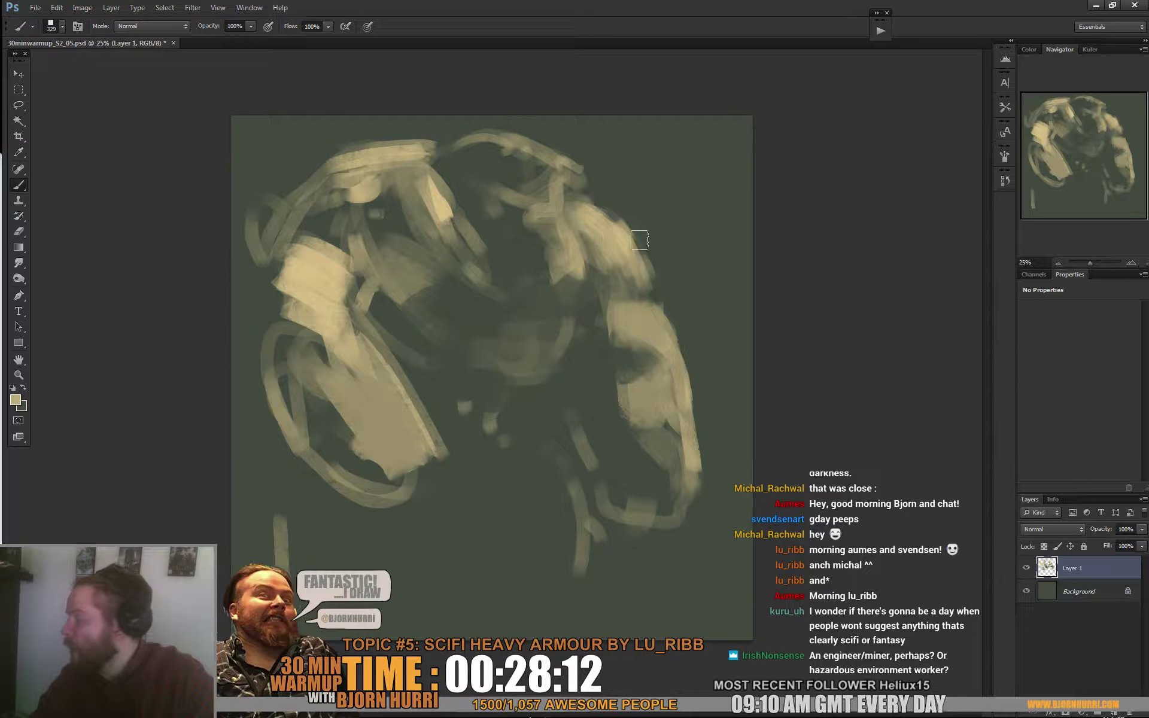
# Fill the rounded left shoulder plate with sampled mid-tones and shade its outer edge down to the arm
pyautogui.keyDown('alt'); pyautogui.click(335, 264); pyautogui.keyUp('alt')
pyautogui.moveTo(324, 198)
pyautogui.mouseDown()
pyautogui.moveTo(386, 216)
pyautogui.moveTo(374, 229)
pyautogui.moveTo(256, 200)
pyautogui.moveTo(292, 177)
pyautogui.moveTo(272, 243)
pyautogui.moveTo(290, 210)
pyautogui.moveTo(280, 281)
pyautogui.mouseUp()
pyautogui.keyDown('alt'); pyautogui.click(321, 208); pyautogui.keyUp('alt')
pyautogui.keyDown('alt'); pyautogui.click(275, 230); pyautogui.keyUp('alt')
pyautogui.keyDown('alt'); pyautogui.click(330, 184); pyautogui.keyUp('alt')
pyautogui.keyDown('alt'); pyautogui.click(280, 248); pyautogui.keyUp('alt')
pyautogui.keyDown('alt'); pyautogui.click(264, 237); pyautogui.keyUp('alt')
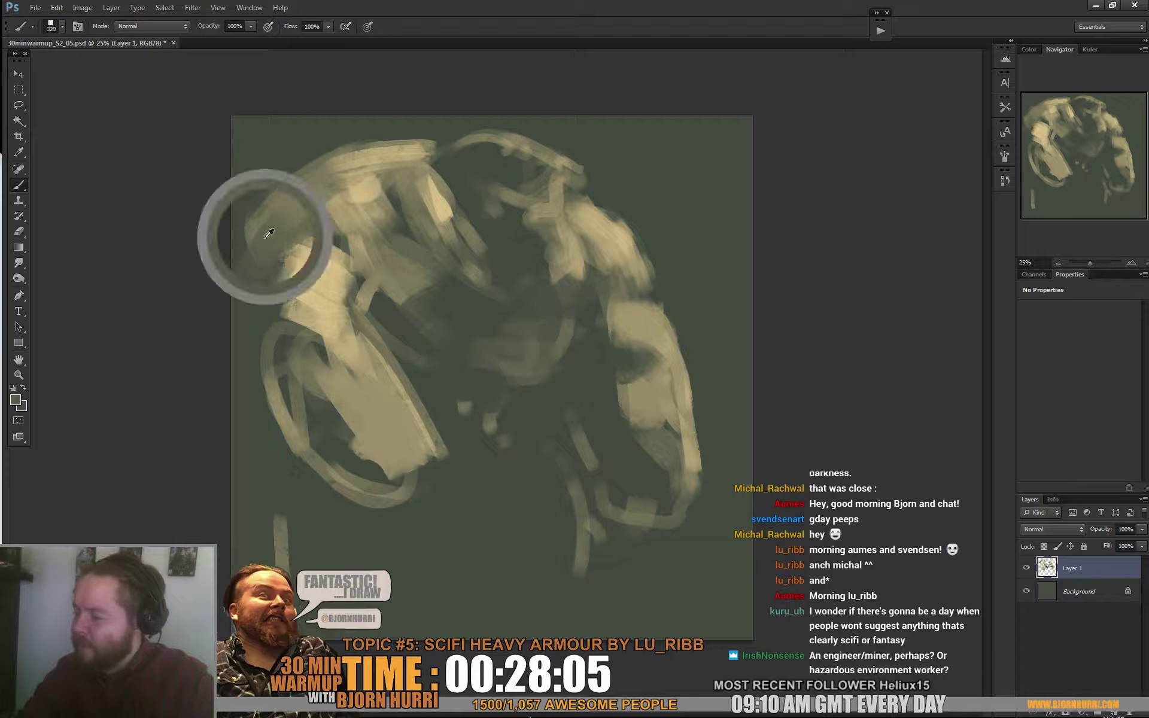
pyautogui.moveTo(255, 239); pyautogui.dragTo(262, 320)
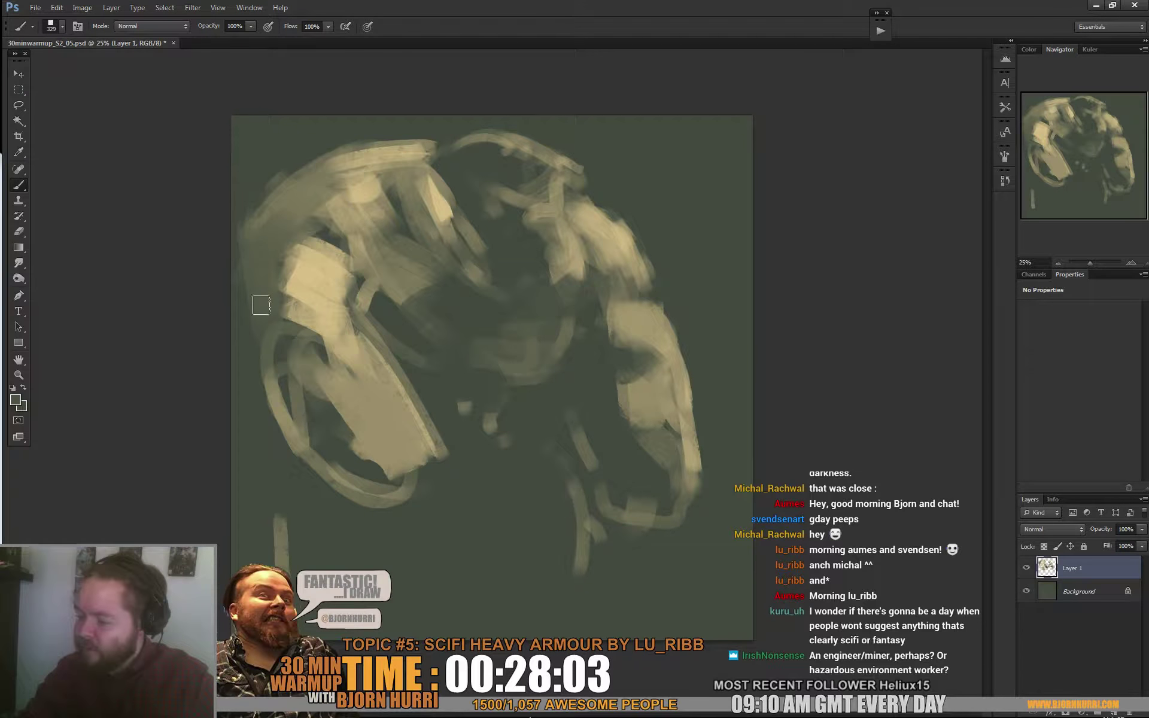
# Blend sampled mid-tones over the left shoulder armour and down its inner face towards the chest
pyautogui.moveTo(320, 222)
pyautogui.mouseDown()
pyautogui.moveTo(339, 208)
pyautogui.moveTo(333, 241)
pyautogui.mouseUp()
pyautogui.keyDown('alt'); pyautogui.click(346, 222); pyautogui.keyUp('alt')
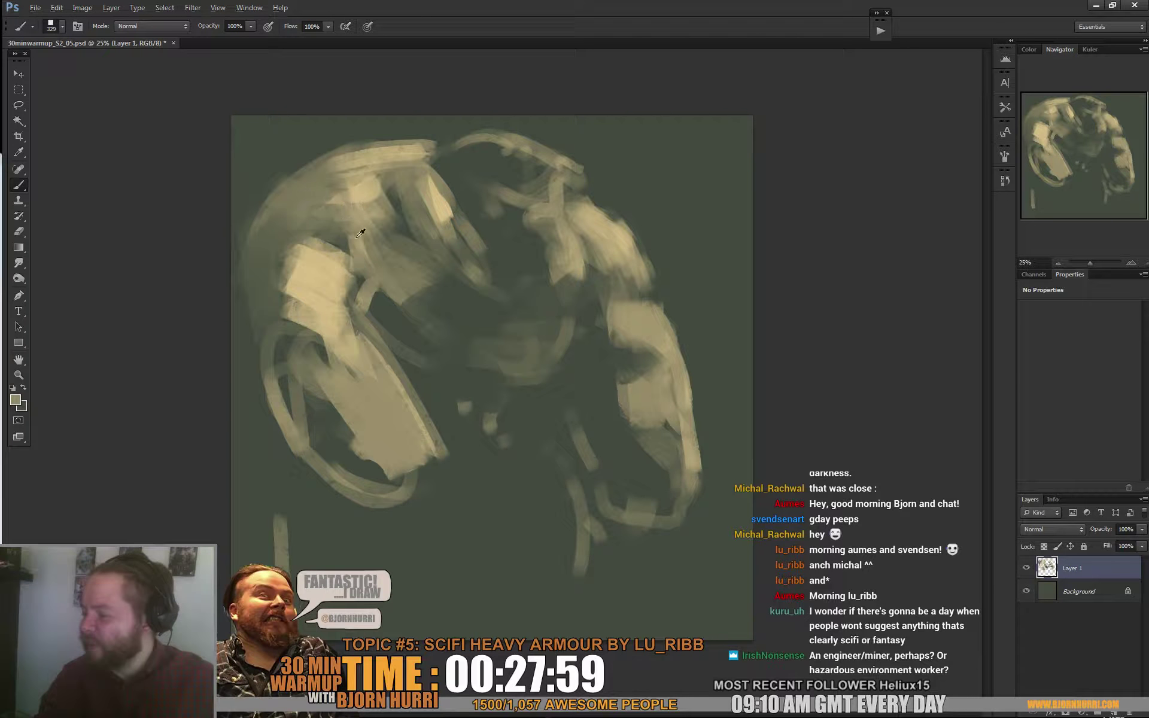
pyautogui.keyDown('alt'); pyautogui.click(400, 199); pyautogui.keyUp('alt')
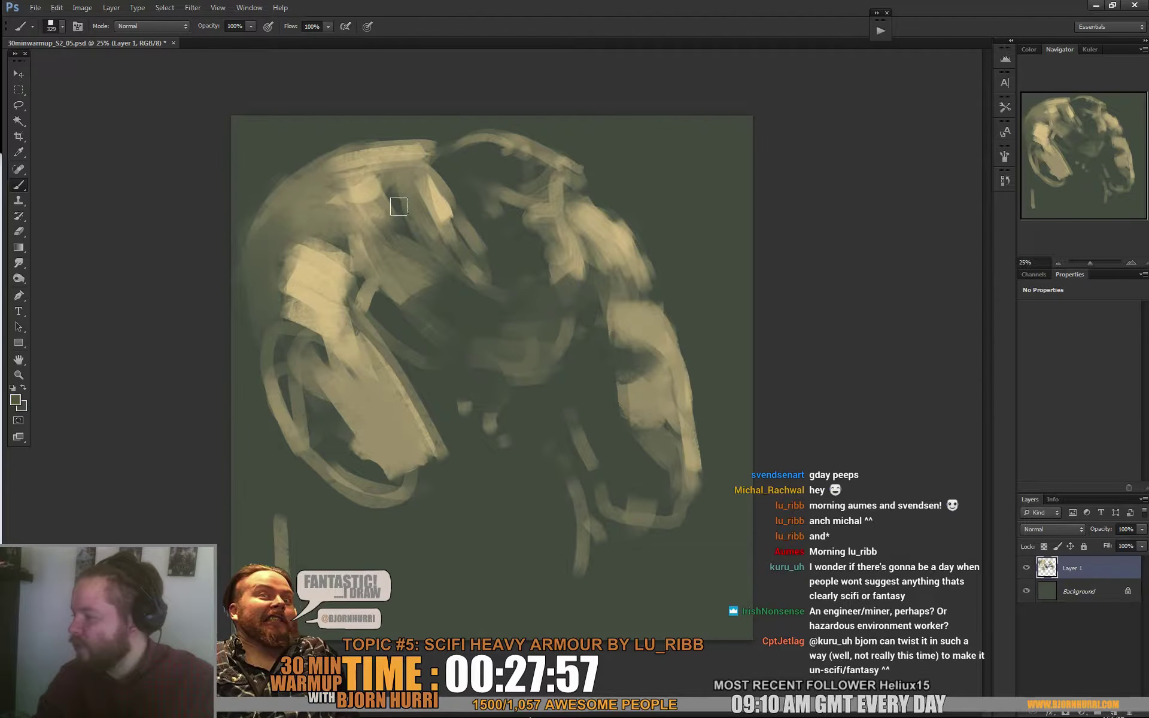
pyautogui.moveTo(402, 177)
pyautogui.mouseDown()
pyautogui.moveTo(438, 232)
pyautogui.moveTo(359, 225)
pyautogui.moveTo(396, 245)
pyautogui.moveTo(367, 197)
pyautogui.moveTo(489, 194)
pyautogui.mouseUp()
pyautogui.keyDown('alt'); pyautogui.click(391, 232); pyautogui.keyUp('alt')
pyautogui.keyDown('alt'); pyautogui.click(446, 281); pyautogui.keyUp('alt')
pyautogui.moveTo(444, 280)
pyautogui.mouseDown()
pyautogui.moveTo(421, 275)
pyautogui.moveTo(412, 293)
pyautogui.mouseUp()
pyautogui.keyDown('alt'); pyautogui.click(396, 316); pyautogui.keyUp('alt')
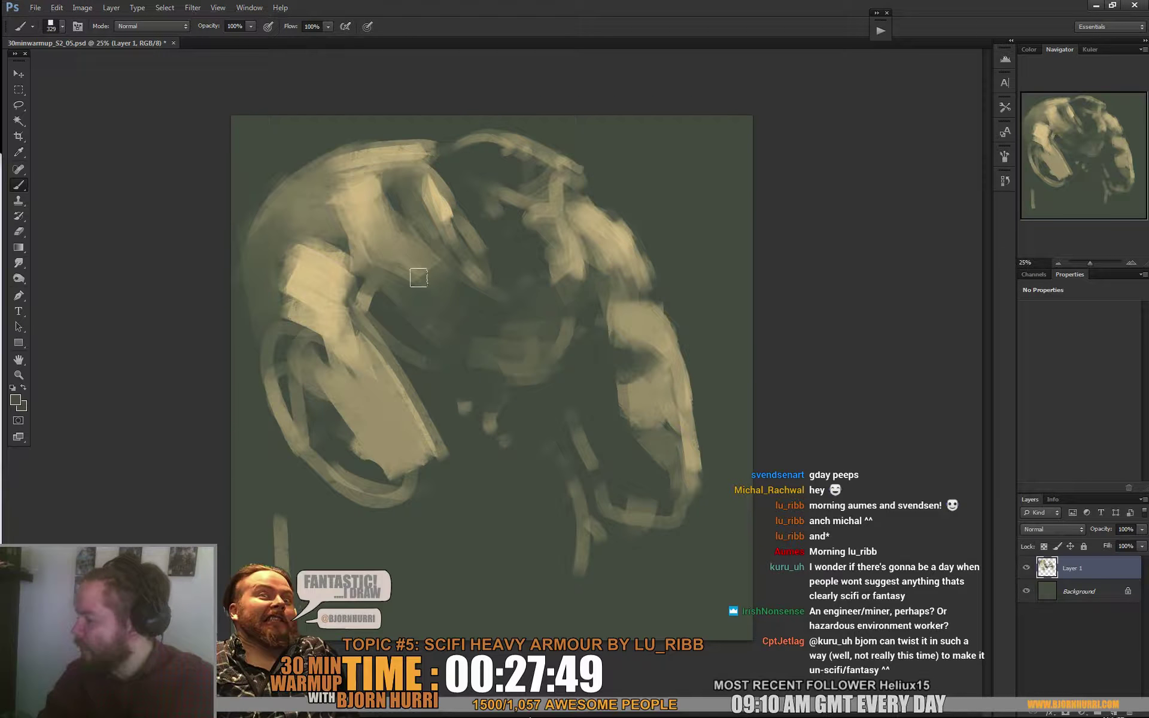
# Paint a sampled dark tone over the sketch lines between the left shoulder and the head
pyautogui.keyDown('alt'); pyautogui.click(410, 284); pyautogui.keyUp('alt')
pyautogui.moveTo(402, 172)
pyautogui.mouseDown()
pyautogui.moveTo(428, 244)
pyautogui.moveTo(418, 213)
pyautogui.moveTo(488, 248)
pyautogui.mouseUp()
pyautogui.keyDown('alt'); pyautogui.click(509, 279); pyautogui.keyUp('alt')
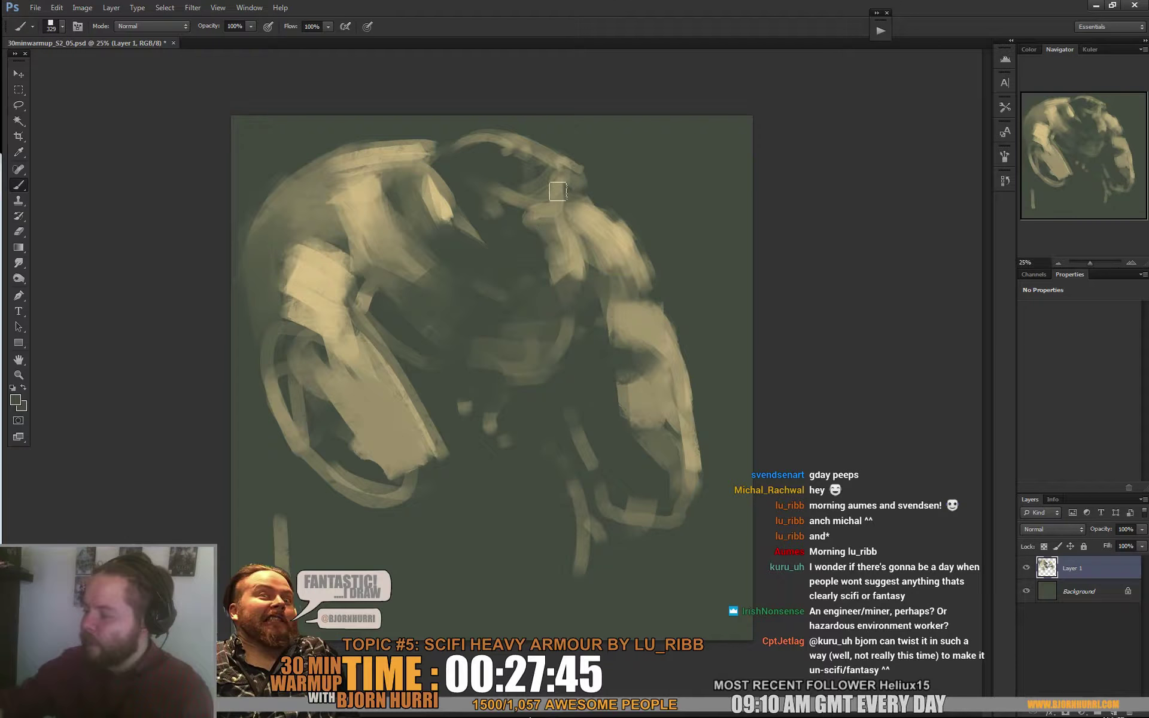
# Reduce the brush to 37 px and add small strokes around the collar and face
pyautogui.rightClick(516, 268)
pyautogui.click(462, 211)
pyautogui.rightClick(511, 236)
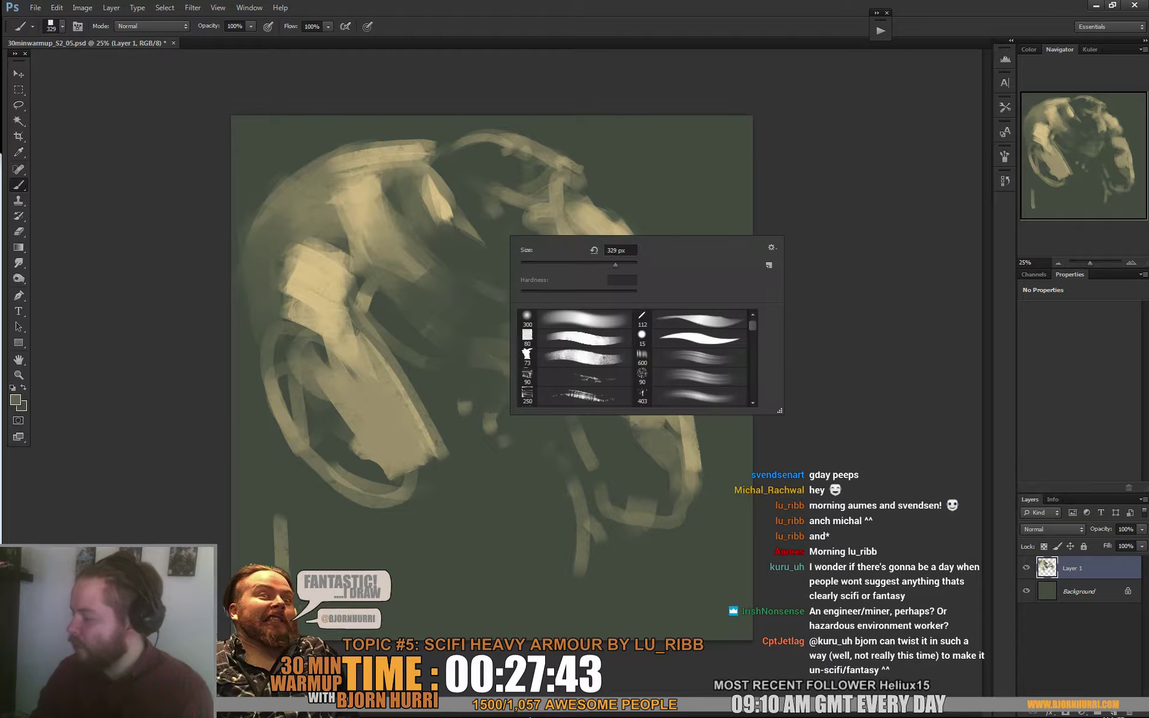
pyautogui.click(551, 266)
pyautogui.click(473, 224)
pyautogui.moveTo(463, 218); pyautogui.dragTo(489, 245)
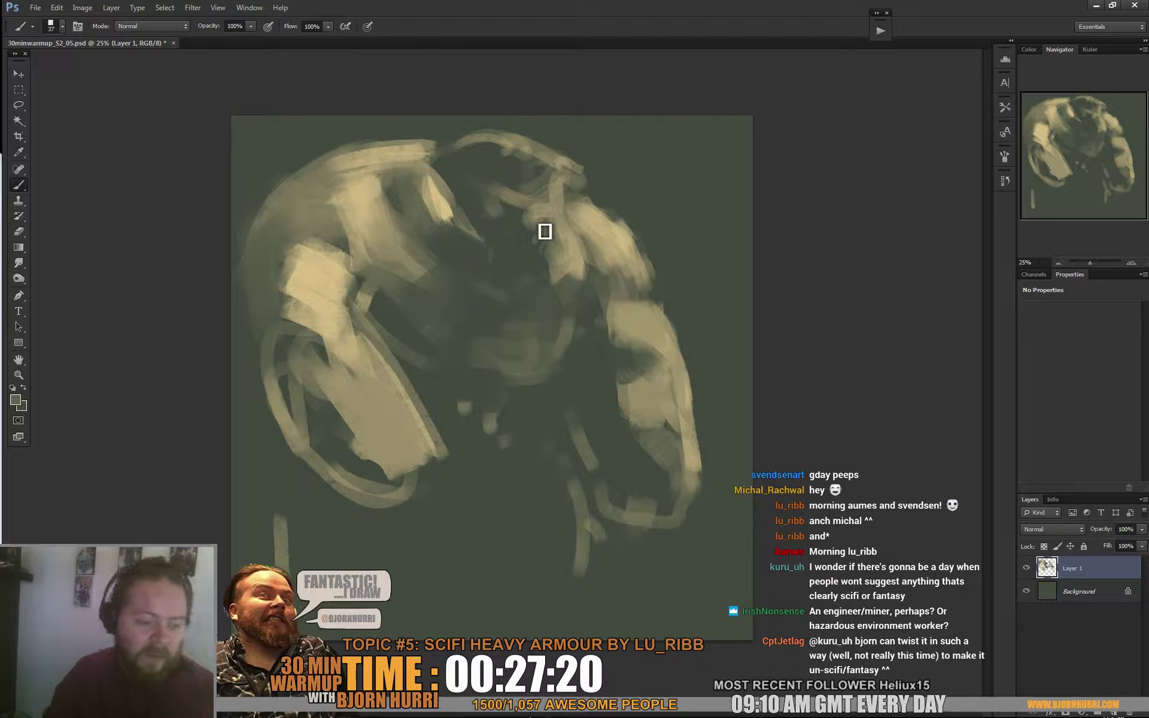
# Set the brush to 170 px and shape the top and right side of the head with sampled tones
pyautogui.rightClick(542, 313)
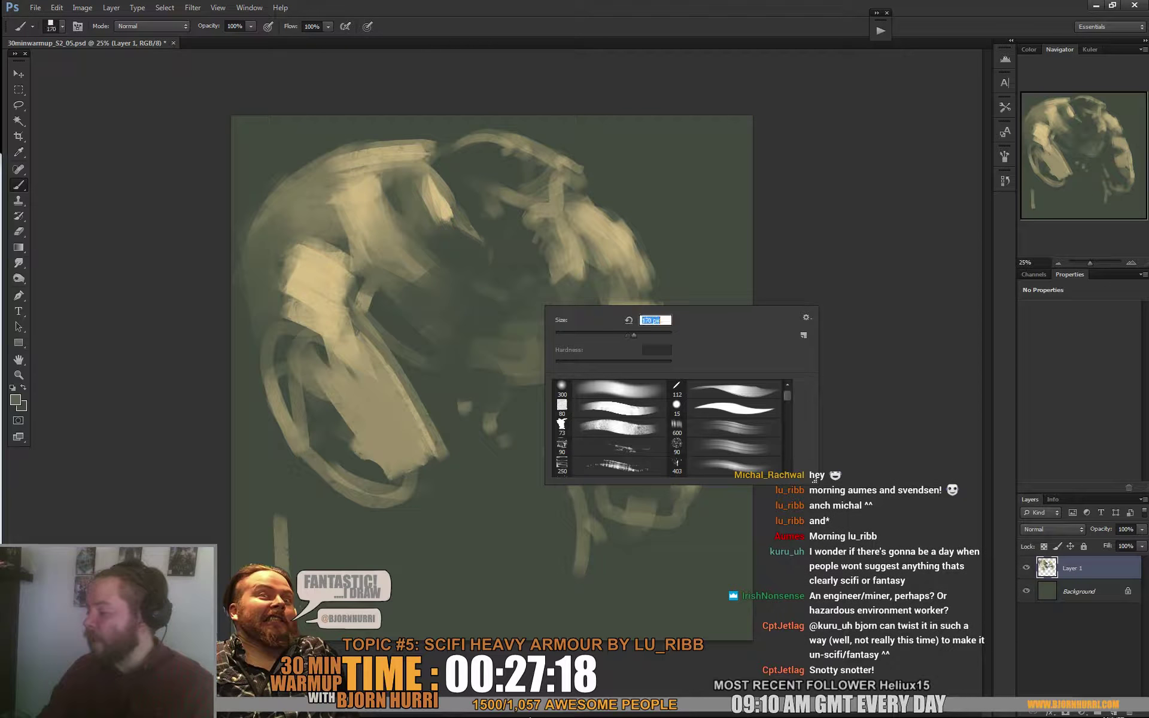
pyautogui.press('Return')
pyautogui.keyDown('alt'); pyautogui.click(493, 153); pyautogui.keyUp('alt')
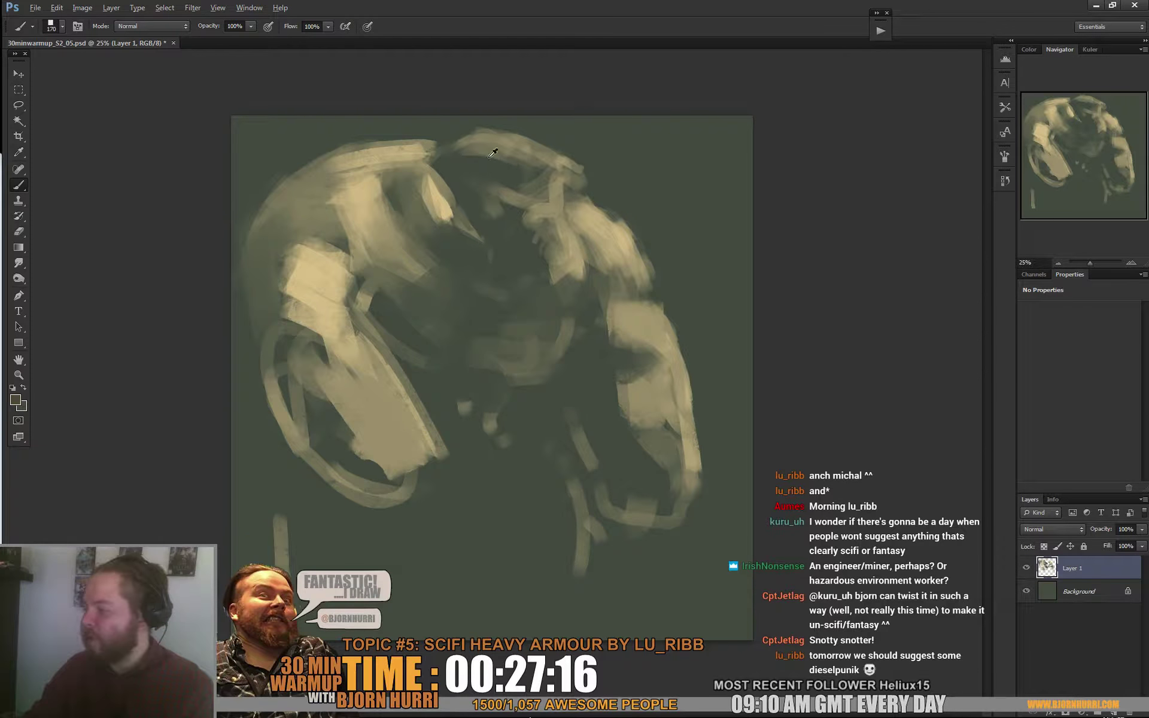
pyautogui.keyDown('alt'); pyautogui.click(510, 146); pyautogui.keyUp('alt')
pyautogui.keyDown('alt'); pyautogui.click(506, 169); pyautogui.keyUp('alt')
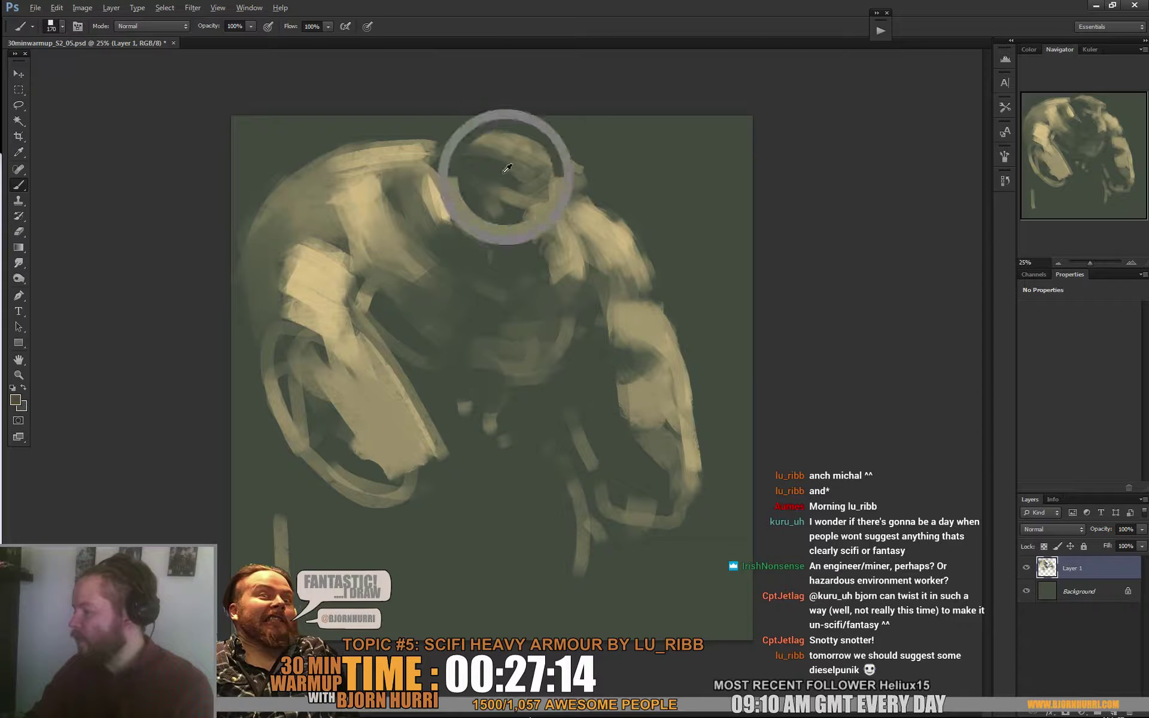
pyautogui.moveTo(567, 183)
pyautogui.mouseDown()
pyautogui.moveTo(547, 212)
pyautogui.moveTo(554, 191)
pyautogui.mouseUp()
pyautogui.keyDown('alt'); pyautogui.click(591, 168); pyautogui.keyUp('alt')
pyautogui.keyDown('alt'); pyautogui.click(548, 201); pyautogui.keyUp('alt')
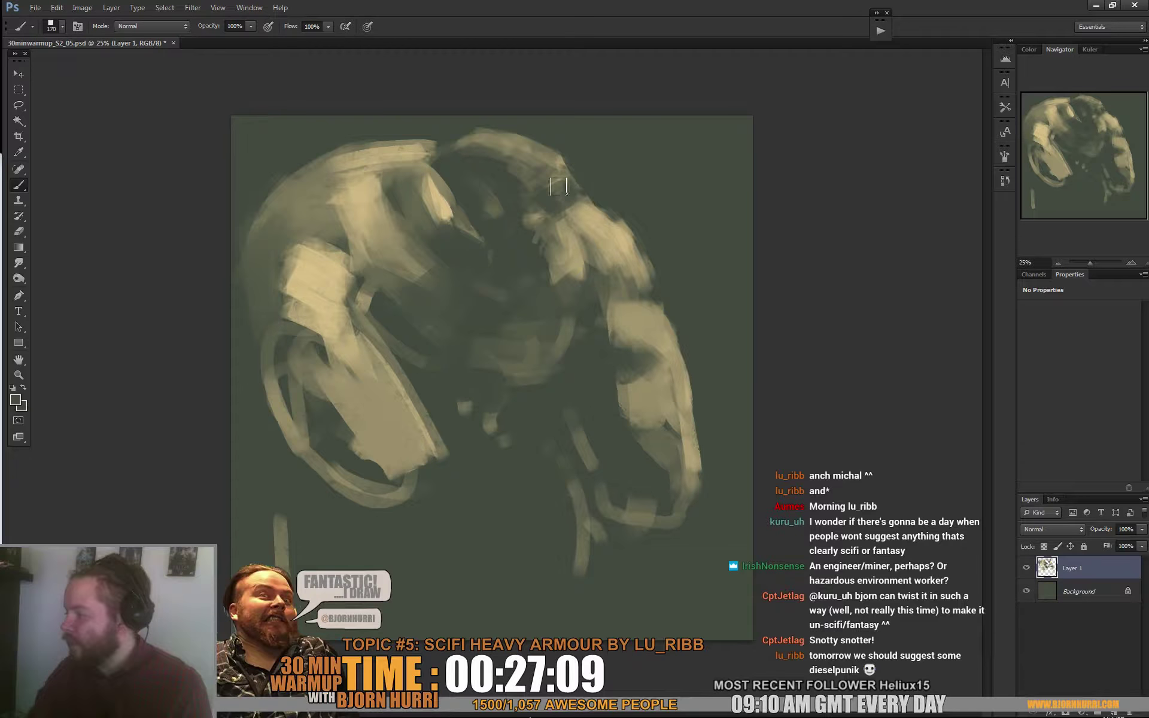
# Fill the face area inside the head with sampled dark tones, softening the remaining sketch lines
pyautogui.keyDown('alt'); pyautogui.click(530, 174); pyautogui.keyUp('alt')
pyautogui.keyDown('alt'); pyautogui.click(473, 170); pyautogui.keyUp('alt')
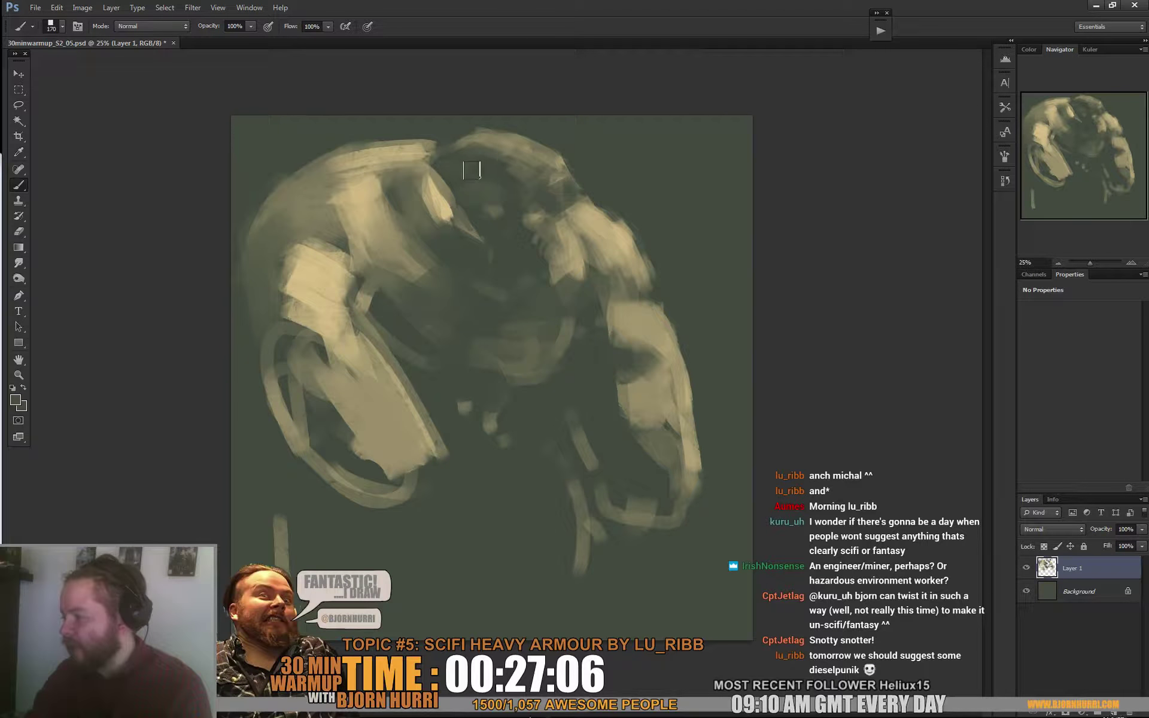
pyautogui.keyDown('alt'); pyautogui.click(507, 174); pyautogui.keyUp('alt')
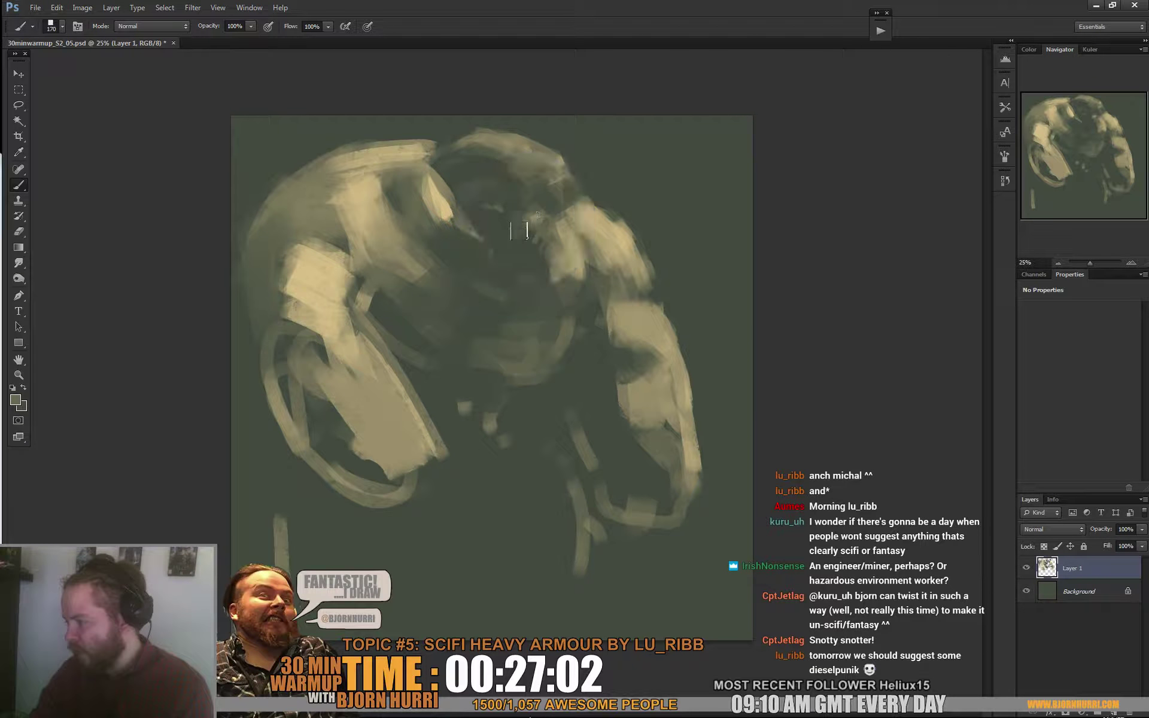
pyautogui.keyDown('alt'); pyautogui.click(508, 229); pyautogui.keyUp('alt')
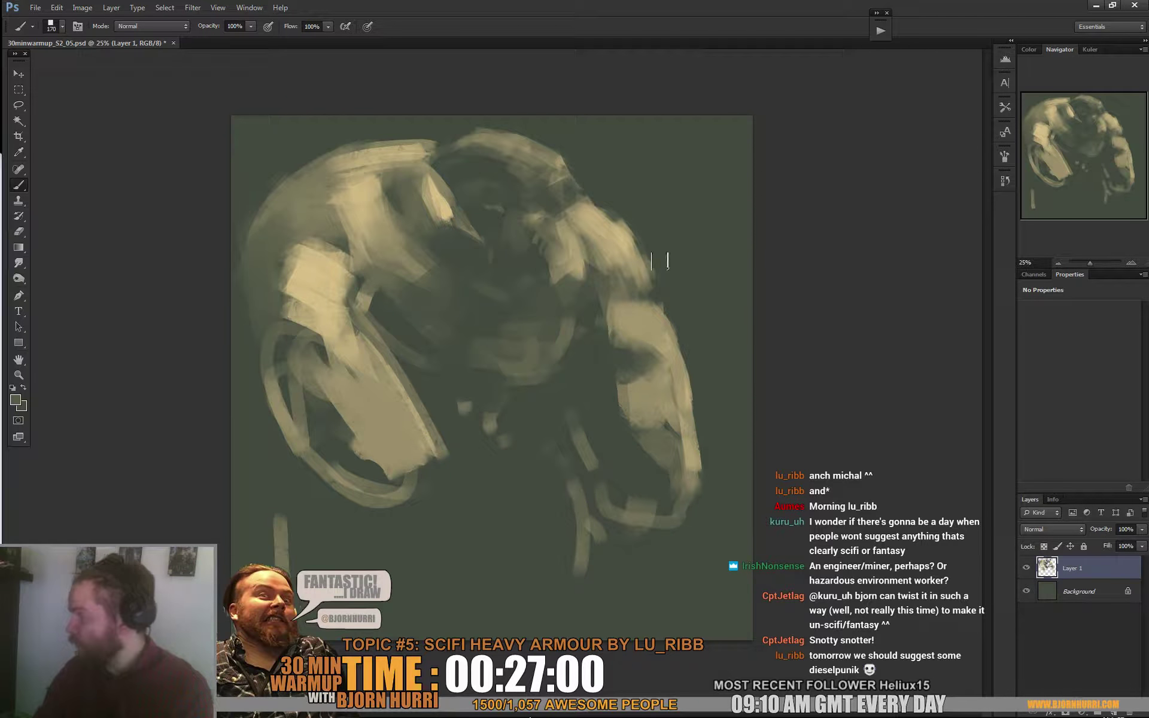
# Blend sampled tones across the upper chest below the head and trim the inner edge of the left shoulder armour
pyautogui.keyDown('alt'); pyautogui.click(506, 268); pyautogui.keyUp('alt')
pyautogui.moveTo(488, 279); pyautogui.dragTo(514, 280)
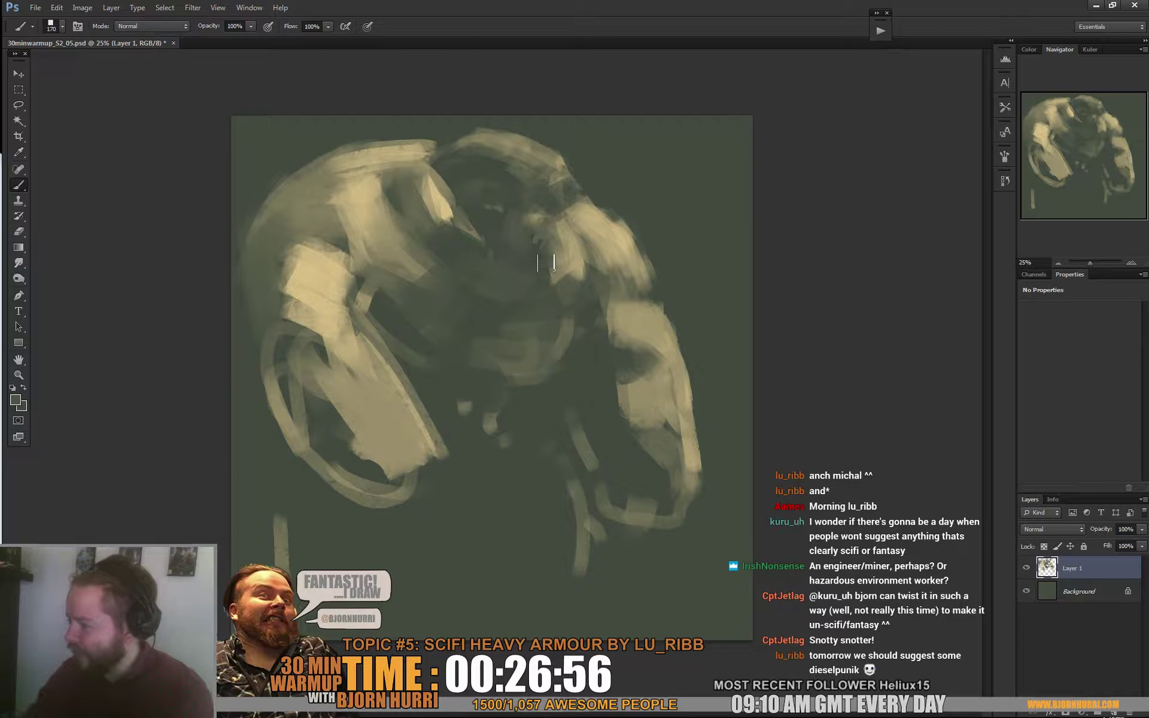
pyautogui.moveTo(547, 283); pyautogui.dragTo(560, 276)
pyautogui.keyDown('alt'); pyautogui.click(501, 309); pyautogui.keyUp('alt')
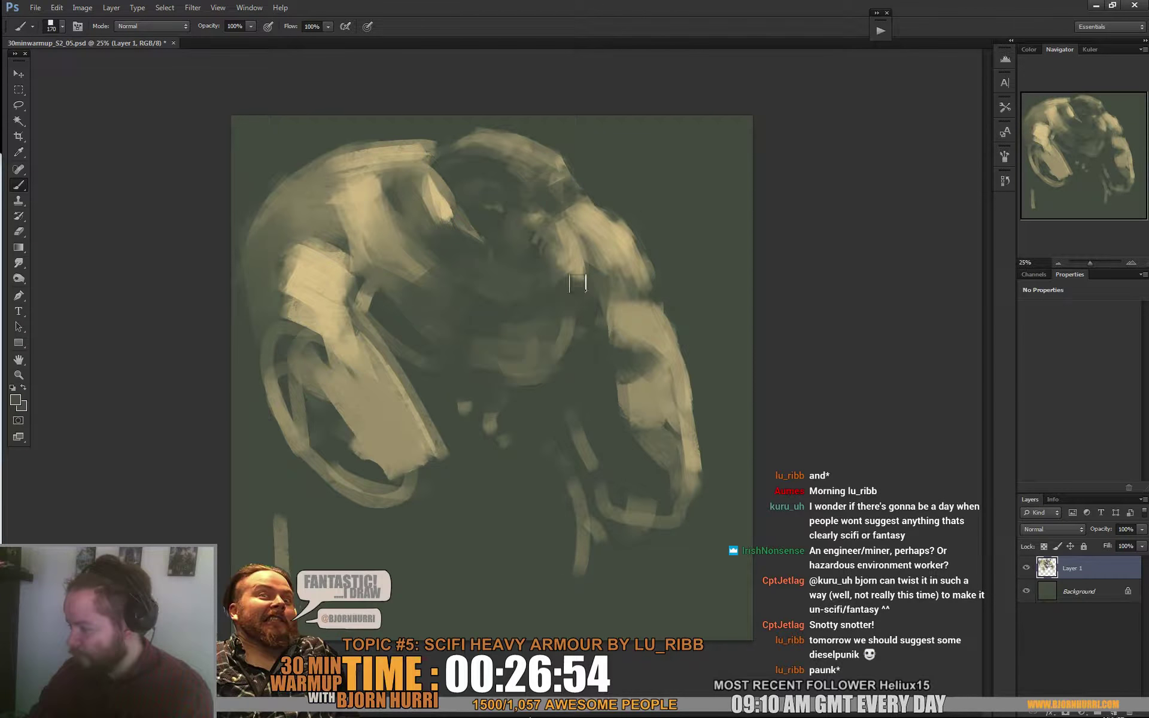
pyautogui.moveTo(416, 237); pyautogui.dragTo(467, 296)
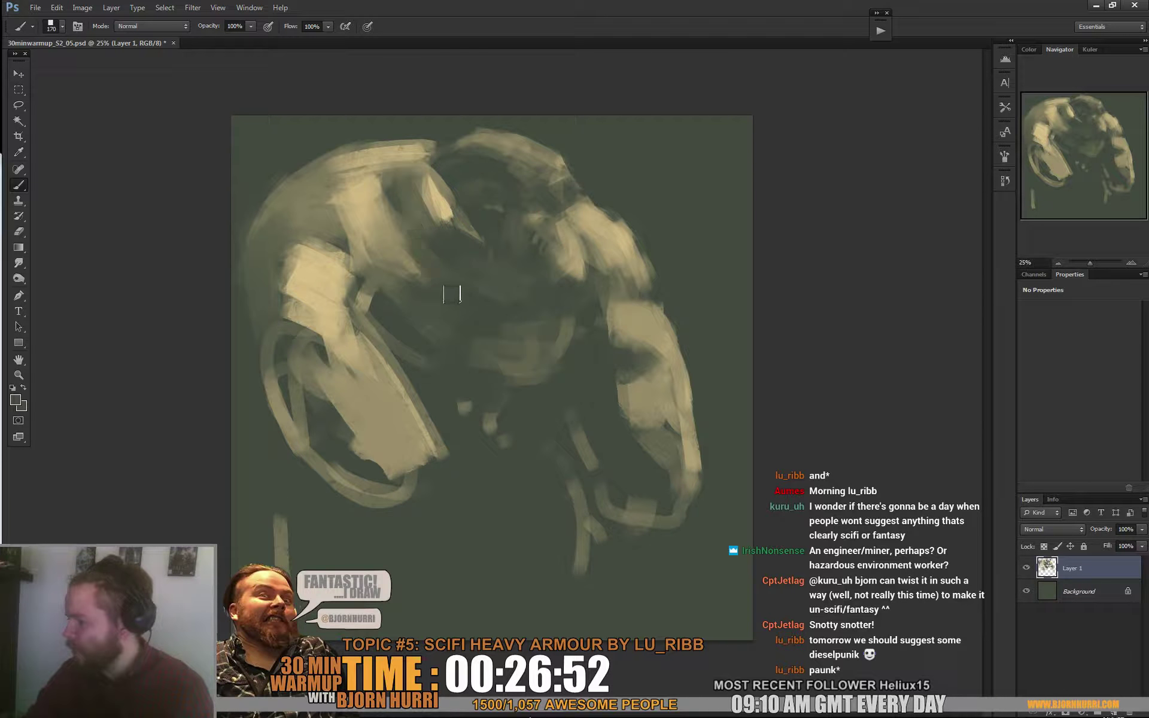
pyautogui.moveTo(406, 213); pyautogui.dragTo(442, 278)
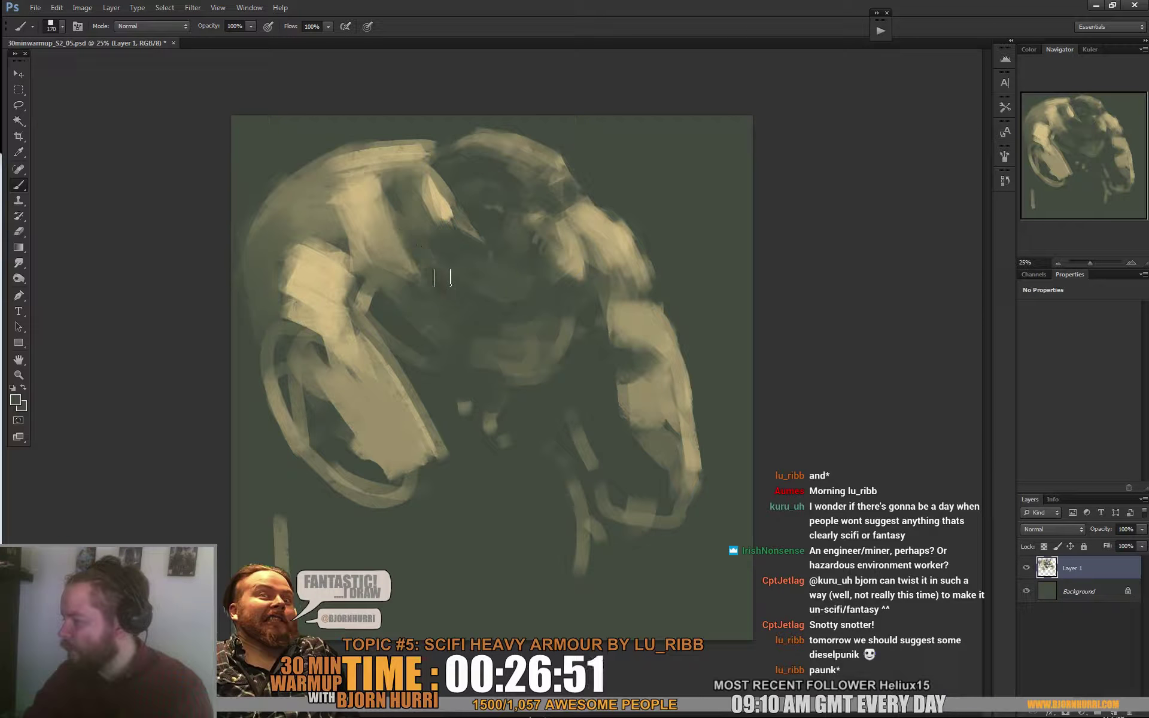
# Widen the light collar plate and extend the left shoulder's top edge towards the head with a sampled highlight colour and a 41 px brush
pyautogui.keyDown('alt'); pyautogui.click(428, 194); pyautogui.keyUp('alt')
pyautogui.keyDown('alt'); pyautogui.click(432, 188); pyautogui.keyUp('alt')
pyautogui.moveTo(421, 166)
pyautogui.mouseDown()
pyautogui.moveTo(426, 195)
pyautogui.moveTo(421, 148)
pyautogui.moveTo(446, 152)
pyautogui.mouseUp()
pyautogui.rightClick(452, 142)
pyautogui.click(492, 175)
pyautogui.click(432, 149)
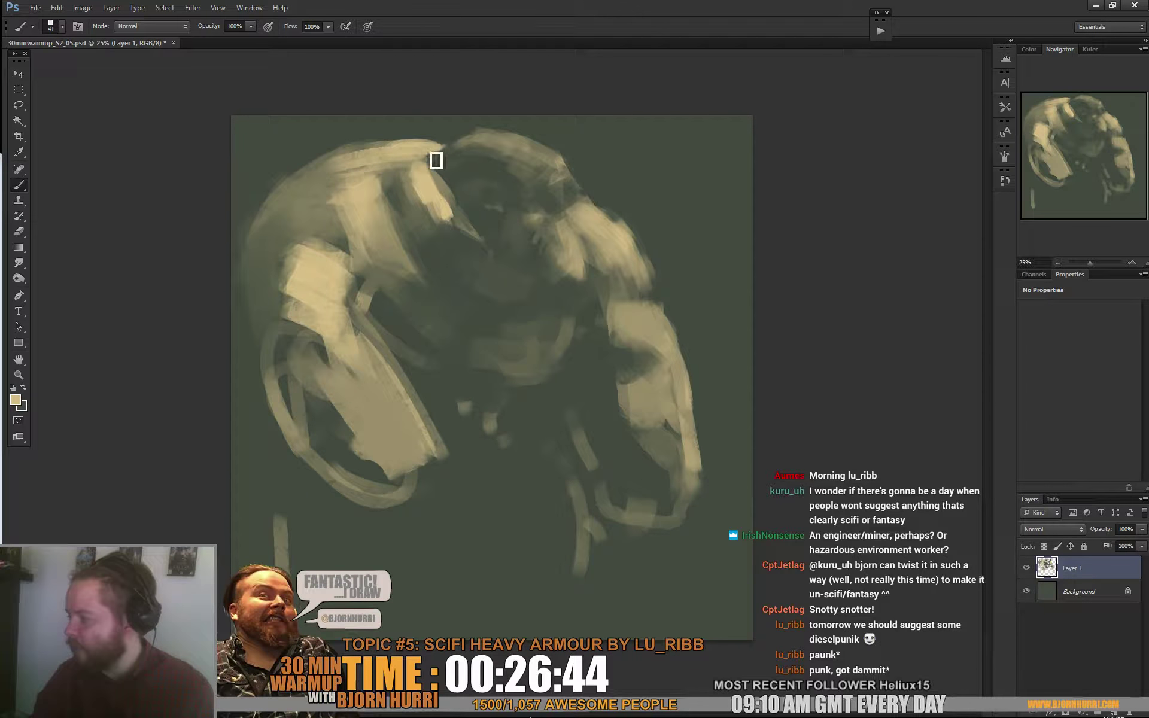
# Set the brush to 102 px and paint a bright highlight on the upper right shoulder plate
pyautogui.rightClick(419, 148)
pyautogui.write('102')
pyautogui.press('Return')
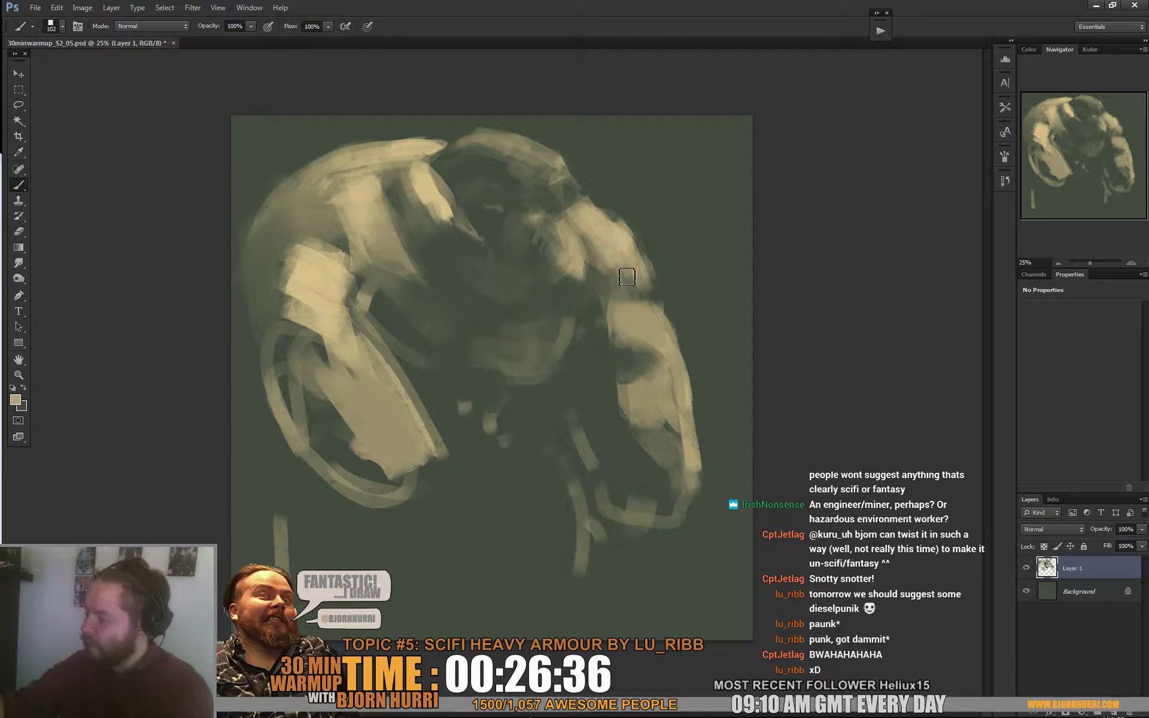
pyautogui.moveTo(600, 234)
pyautogui.mouseDown()
pyautogui.moveTo(612, 243)
pyautogui.moveTo(590, 225)
pyautogui.moveTo(607, 231)
pyautogui.mouseUp()
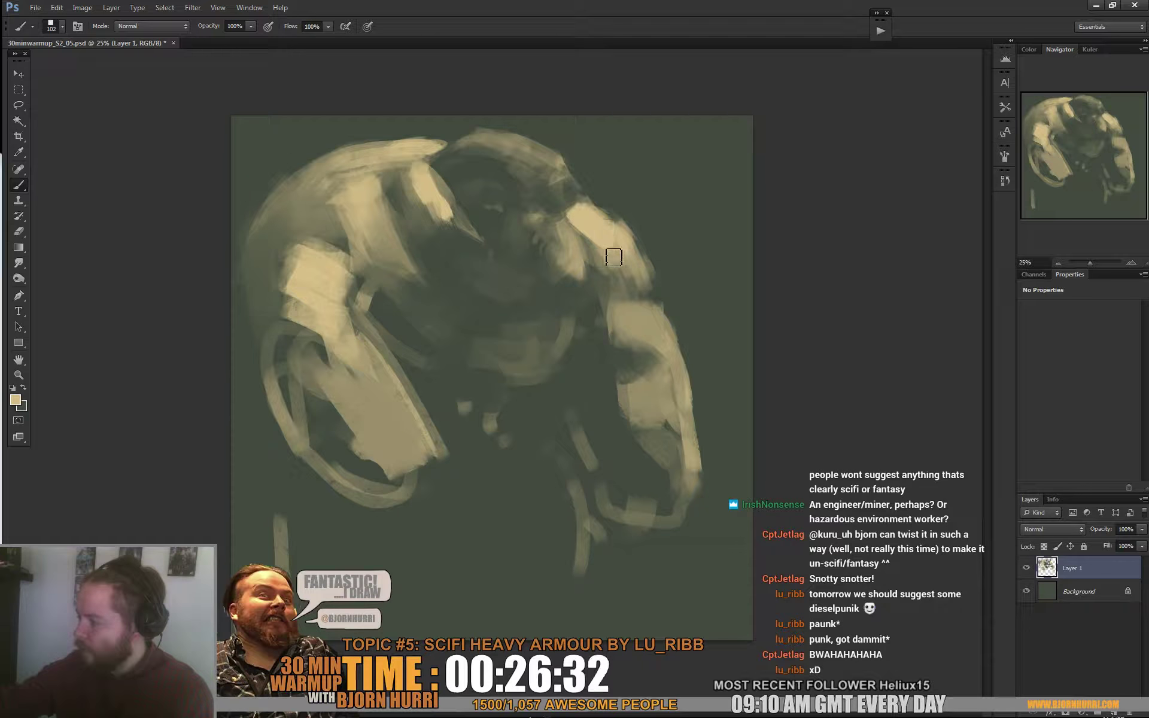
pyautogui.keyDown('alt'); pyautogui.click(606, 241); pyautogui.keyUp('alt')
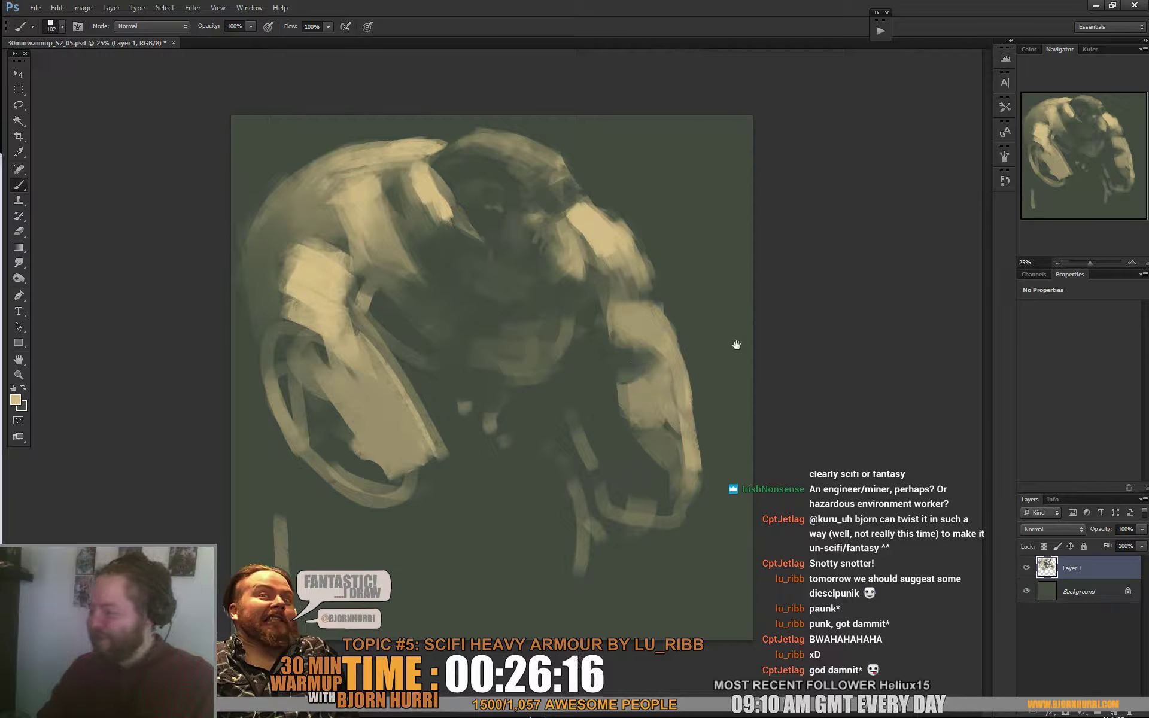
# Enlarge the brush to 191 px and cover stray marks beside the lower torso with a sampled dark tone
pyautogui.rightClick(498, 369)
pyautogui.click(595, 399)
pyautogui.keyDown('alt'); pyautogui.click(449, 361); pyautogui.keyUp('alt')
pyautogui.moveTo(449, 360)
pyautogui.mouseDown()
pyautogui.moveTo(512, 369)
pyautogui.moveTo(488, 369)
pyautogui.moveTo(502, 413)
pyautogui.moveTo(444, 424)
pyautogui.mouseUp()
pyautogui.keyDown('alt'); pyautogui.click(550, 323); pyautogui.keyUp('alt')
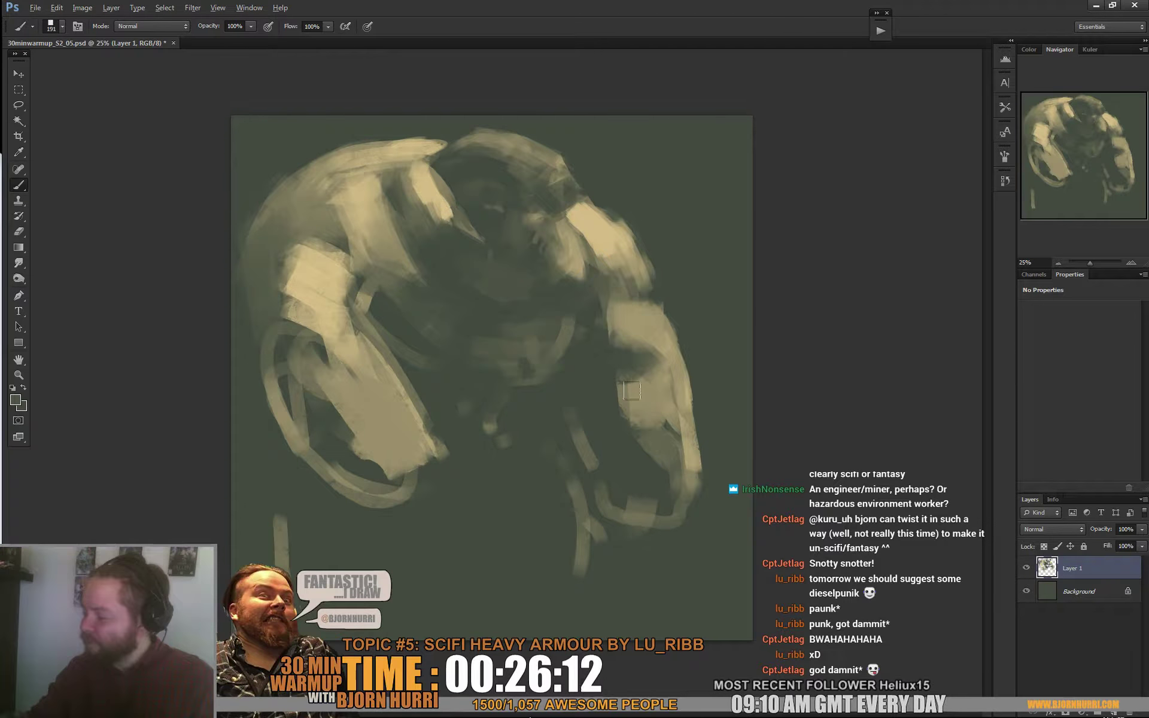
# Block in the right thigh and the outlines of the left leg with a sampled mid-tone
pyautogui.keyDown('alt'); pyautogui.click(648, 333); pyautogui.keyUp('alt')
pyautogui.moveTo(552, 374); pyautogui.dragTo(576, 431)
pyautogui.moveTo(551, 426)
pyautogui.mouseDown()
pyautogui.moveTo(540, 386)
pyautogui.moveTo(578, 482)
pyautogui.moveTo(589, 461)
pyautogui.moveTo(590, 499)
pyautogui.moveTo(555, 523)
pyautogui.mouseUp()
pyautogui.keyDown('alt'); pyautogui.click(572, 428); pyautogui.keyUp('alt')
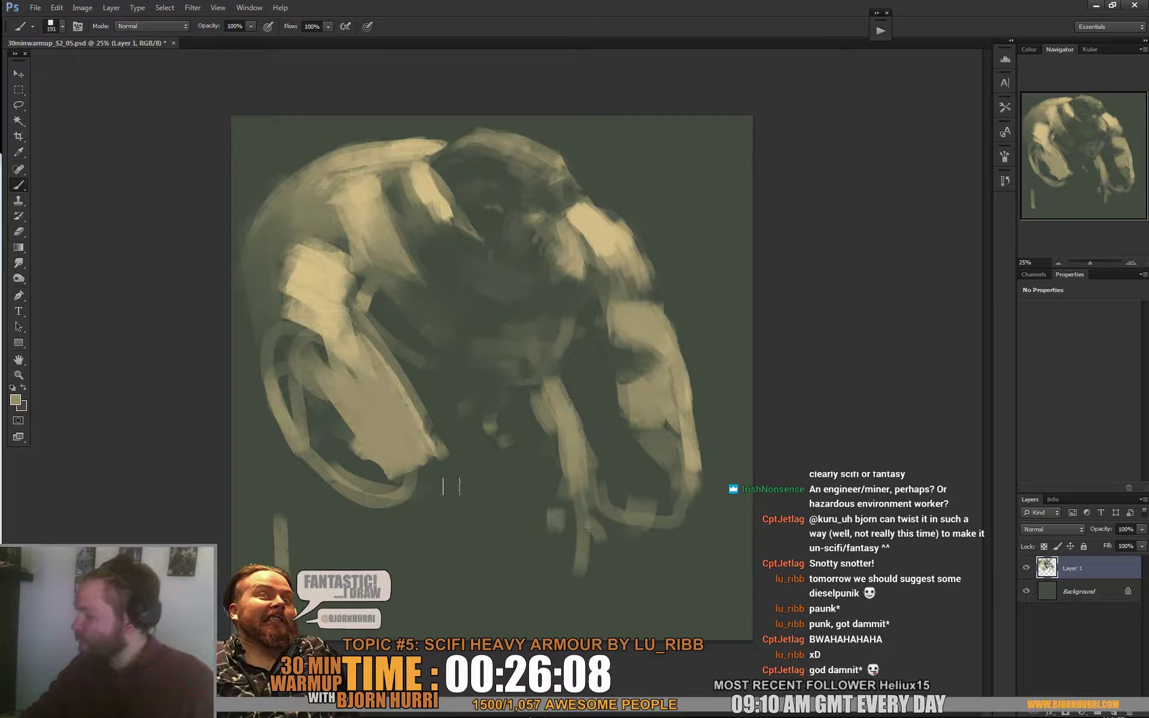
pyautogui.moveTo(310, 515); pyautogui.dragTo(283, 569)
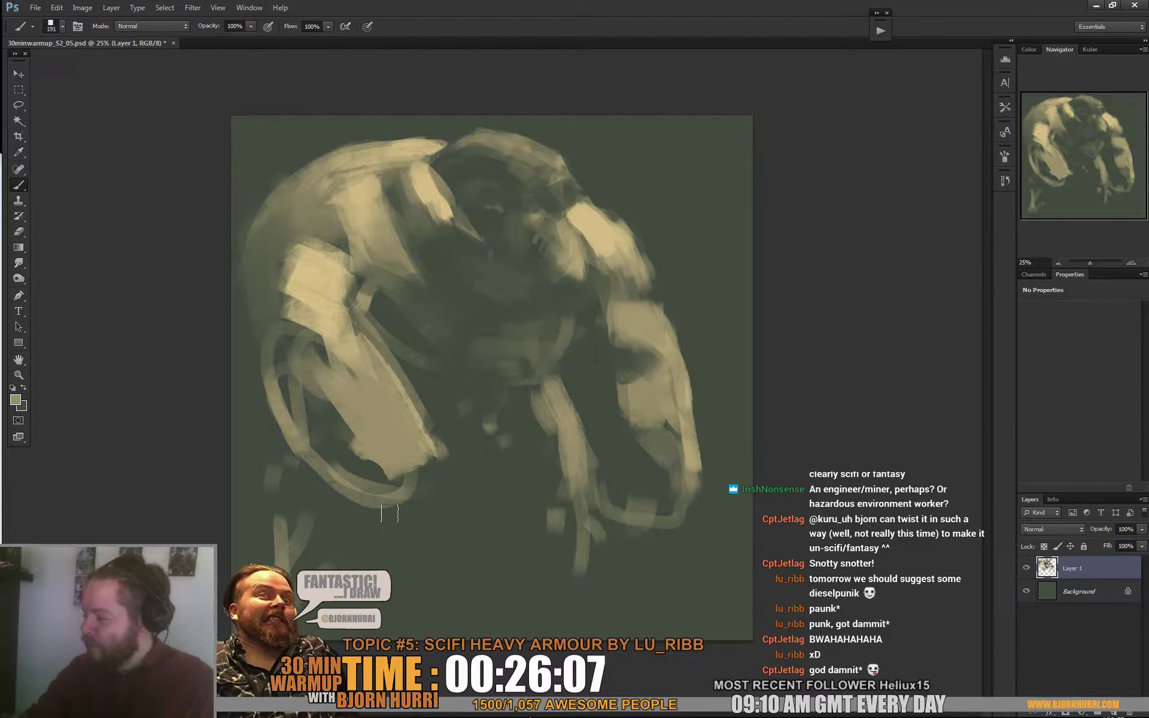
pyautogui.moveTo(295, 470); pyautogui.dragTo(372, 604)
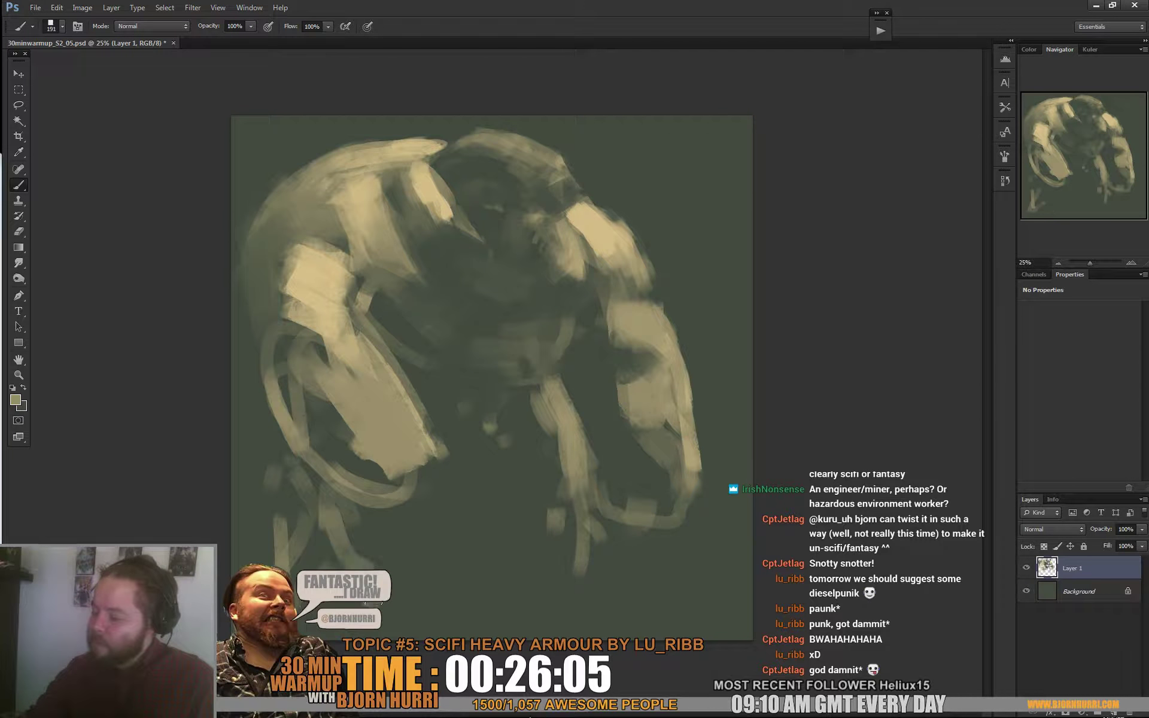
# Darken the outline around the left forearm and shade its lower end with sampled tones
pyautogui.keyDown('alt'); pyautogui.click(359, 464); pyautogui.keyUp('alt')
pyautogui.moveTo(363, 473); pyautogui.dragTo(419, 468)
pyautogui.moveTo(353, 480)
pyautogui.mouseDown()
pyautogui.moveTo(441, 464)
pyautogui.moveTo(412, 485)
pyautogui.moveTo(324, 463)
pyautogui.moveTo(363, 492)
pyautogui.moveTo(293, 431)
pyautogui.mouseUp()
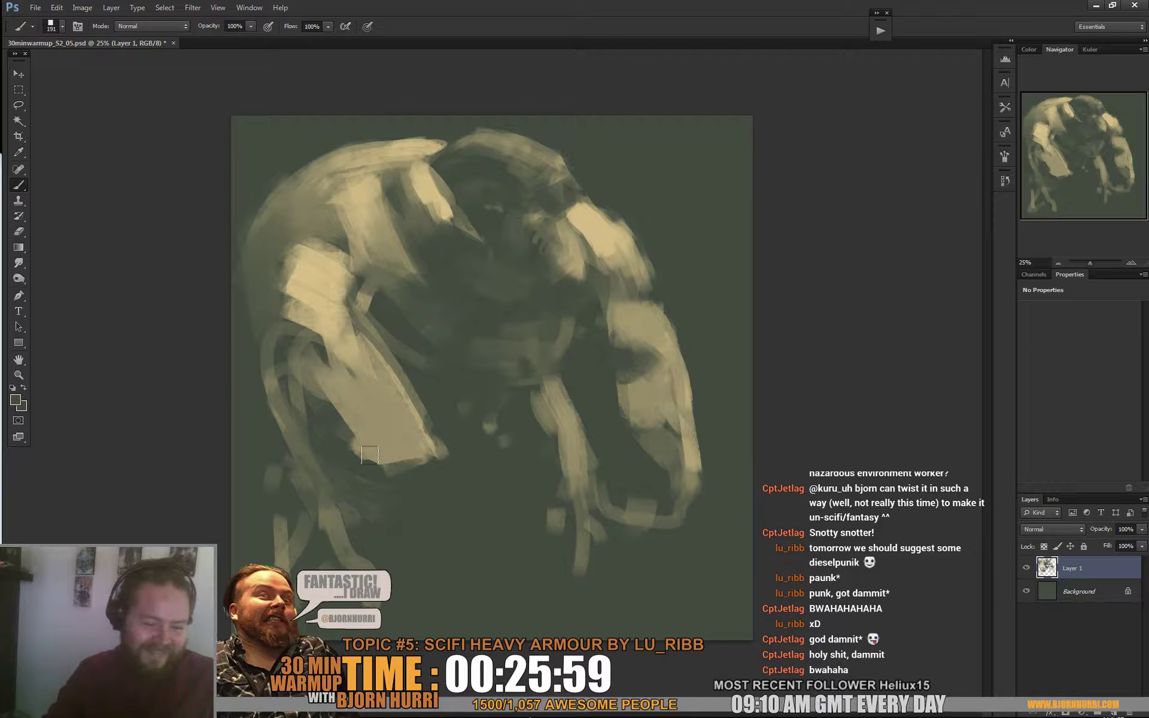
pyautogui.keyDown('alt'); pyautogui.click(392, 470); pyautogui.keyUp('alt')
pyautogui.moveTo(372, 463)
pyautogui.mouseDown()
pyautogui.moveTo(407, 462)
pyautogui.moveTo(423, 486)
pyautogui.mouseUp()
# Shade the lower end and inner side of the right forearm with a sampled dark tone
pyautogui.keyDown('alt'); pyautogui.click(620, 480); pyautogui.keyUp('alt')
pyautogui.moveTo(634, 504)
pyautogui.mouseDown()
pyautogui.moveTo(678, 515)
pyautogui.moveTo(683, 479)
pyautogui.mouseUp()
pyautogui.moveTo(613, 379); pyautogui.dragTo(673, 426)
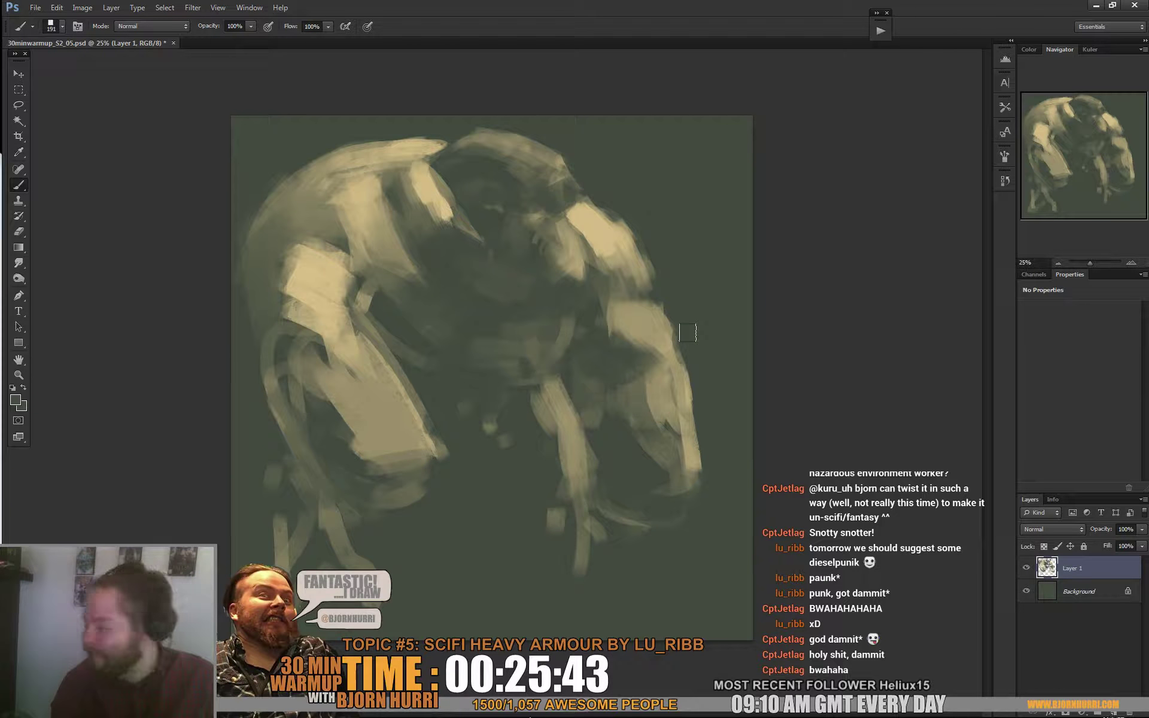
# Extend the canvas downwards with the Crop tool to make room for the legs
pyautogui.hotkey('ctrl', '-')
pyautogui.hotkey('ctrl', '+')
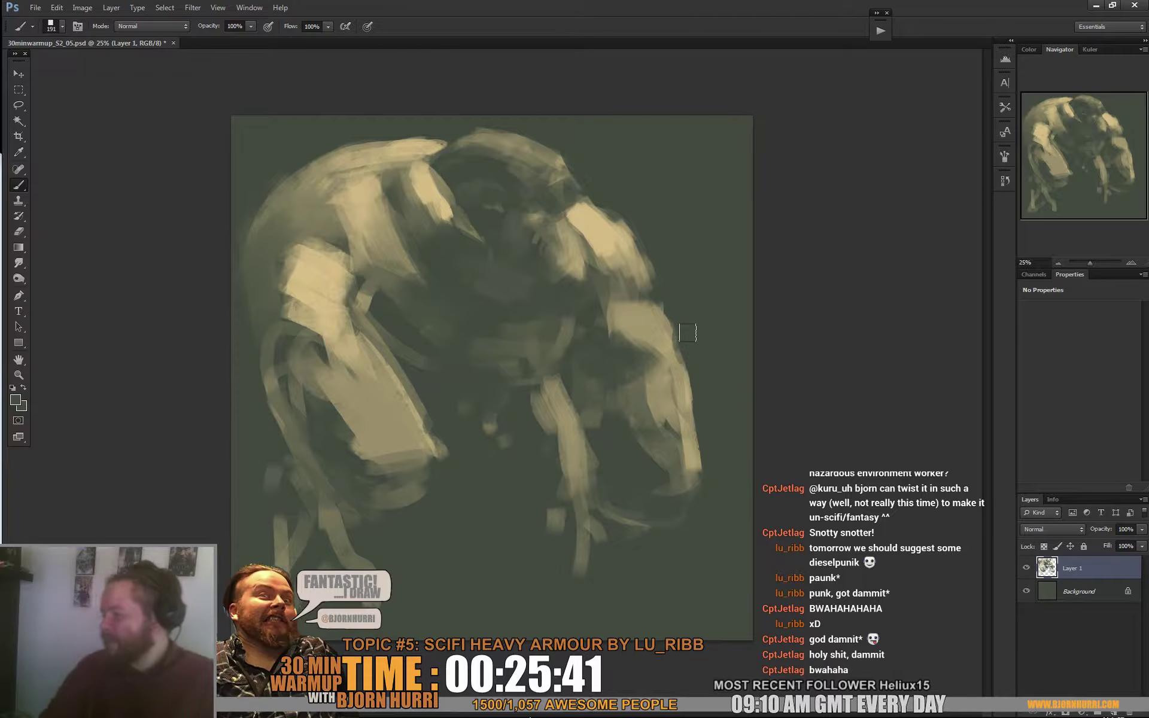
pyautogui.press('v')
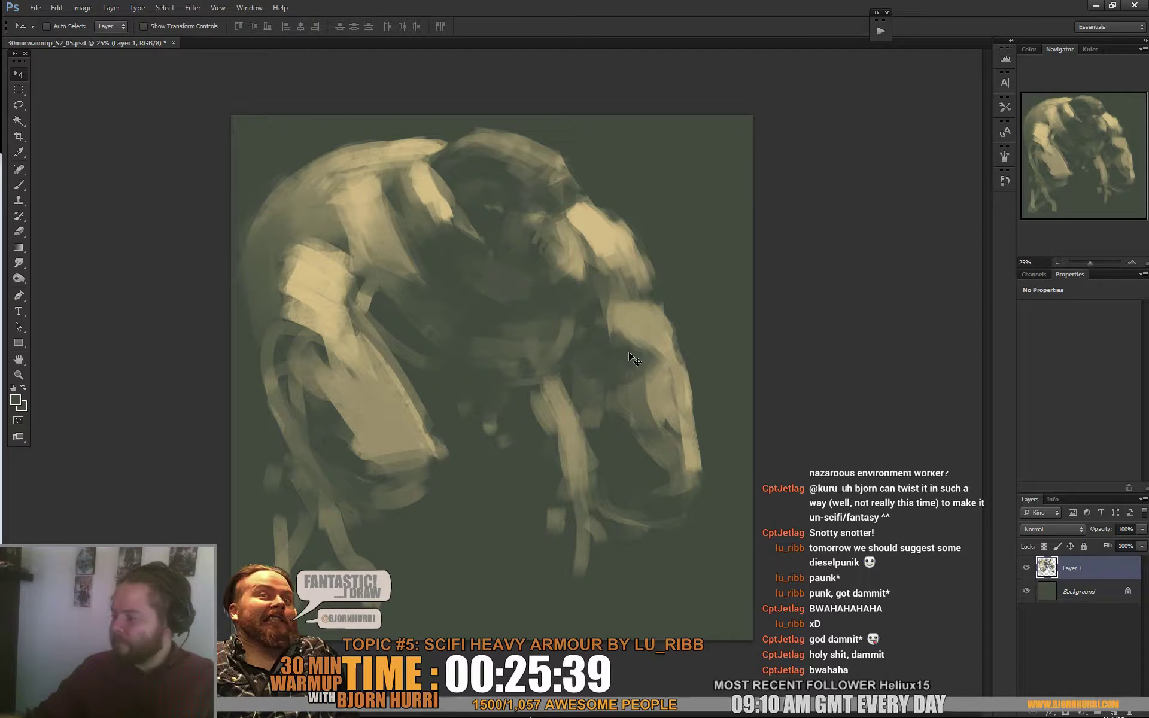
pyautogui.press('c')
pyautogui.moveTo(487, 636); pyautogui.dragTo(487, 670)
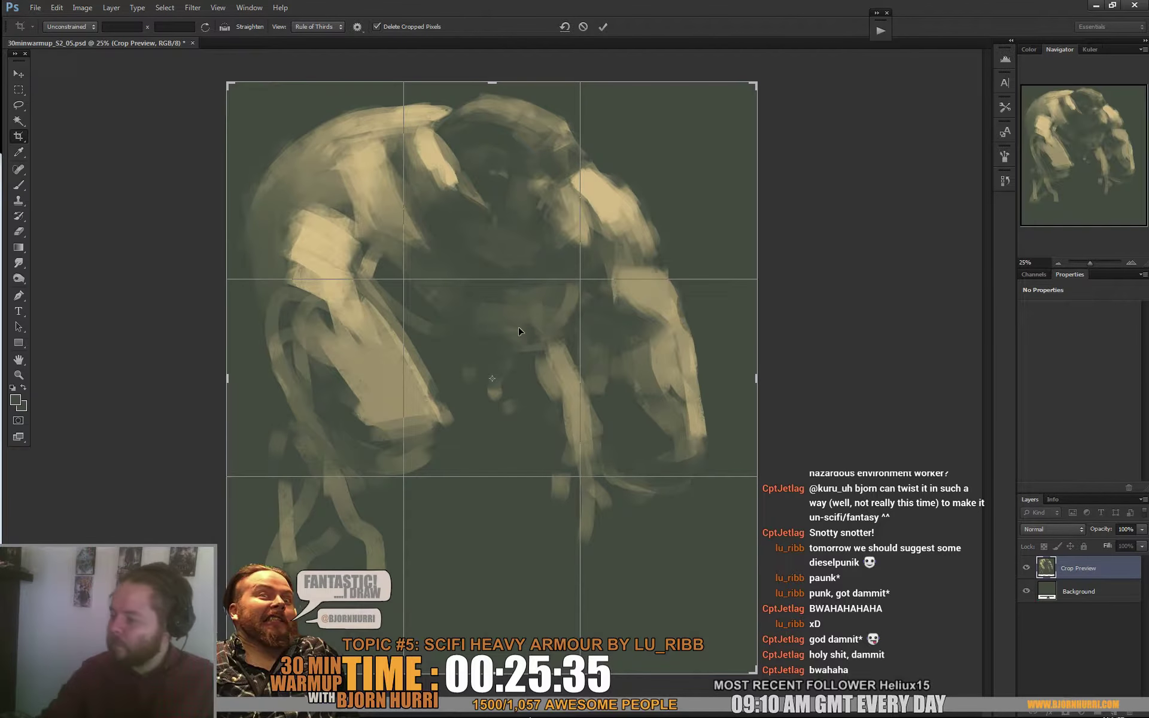
pyautogui.press('Return')
# Fill in the left leg below the forearm with mid-tone brush strokes, enlarging the brush to 422 px
pyautogui.press('b')
pyautogui.moveTo(372, 483); pyautogui.dragTo(341, 490)
pyautogui.moveTo(376, 479)
pyautogui.mouseDown()
pyautogui.moveTo(371, 513)
pyautogui.moveTo(396, 514)
pyautogui.mouseUp()
pyautogui.rightClick(398, 522)
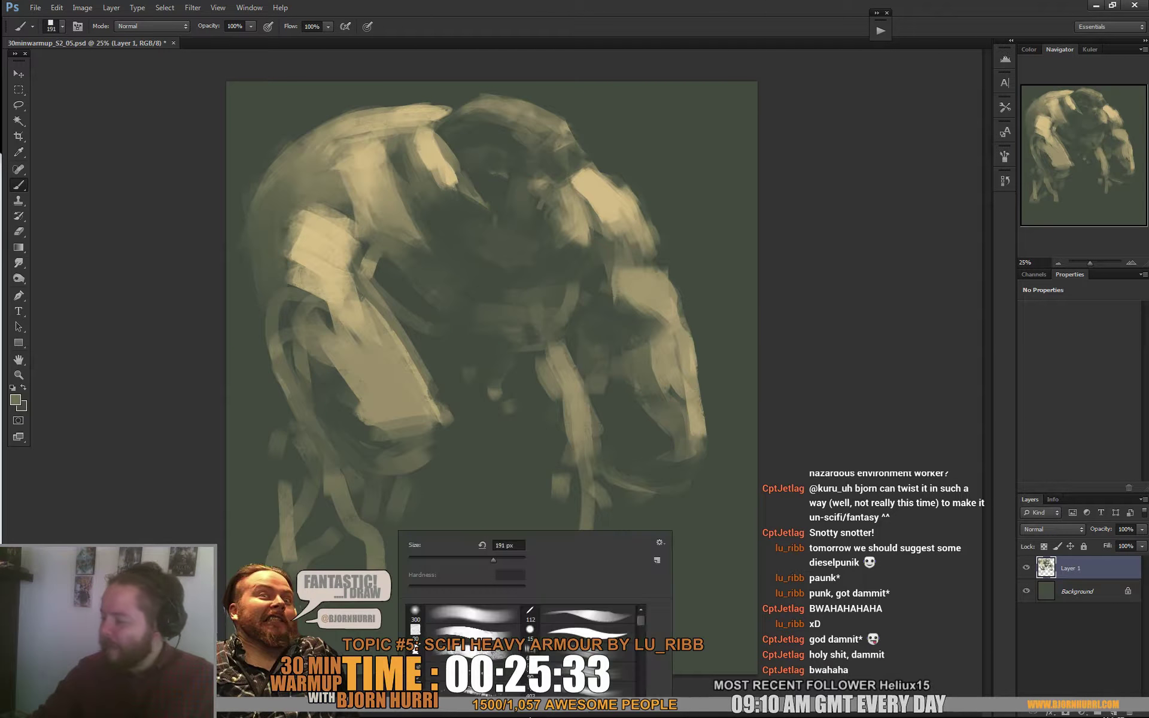
pyautogui.write('422')
pyautogui.press('Return')
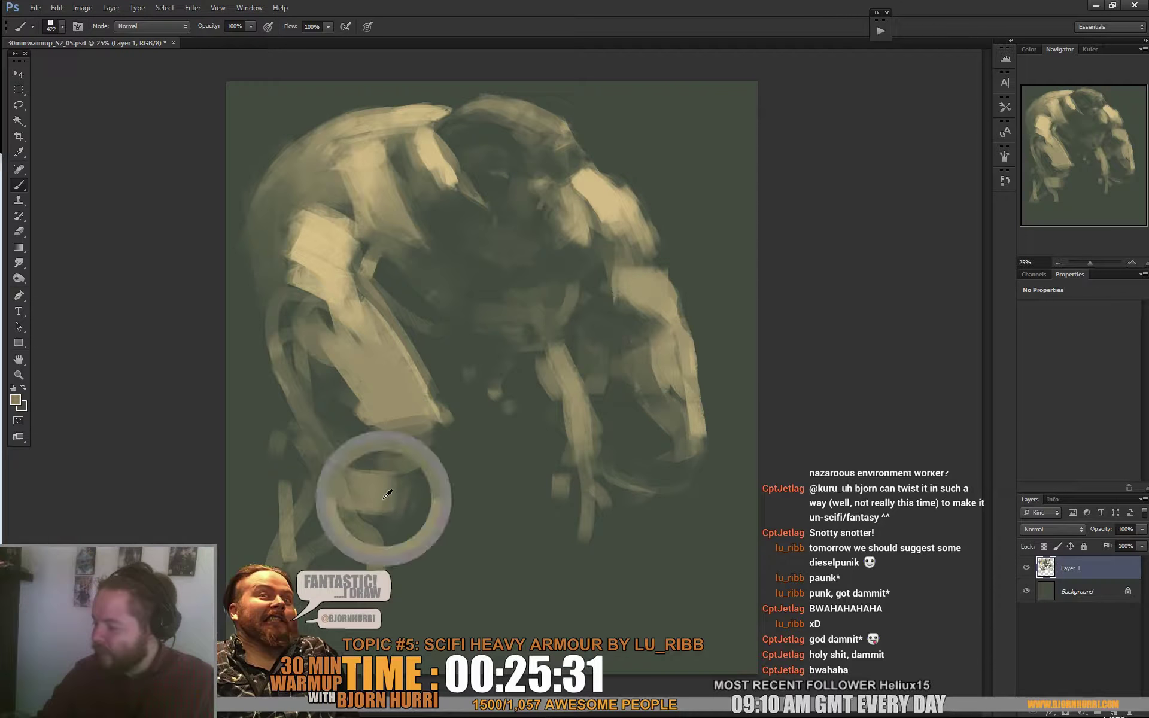
pyautogui.moveTo(389, 506)
pyautogui.mouseDown()
pyautogui.moveTo(383, 540)
pyautogui.moveTo(317, 571)
pyautogui.moveTo(357, 572)
pyautogui.moveTo(299, 597)
pyautogui.mouseUp()
# Cover the loose outer lines of the left leg with sampled background tone and soften both lower legs
pyautogui.keyDown('alt'); pyautogui.click(263, 527); pyautogui.keyUp('alt')
pyautogui.moveTo(285, 491); pyautogui.dragTo(274, 577)
pyautogui.moveTo(276, 435); pyautogui.dragTo(285, 503)
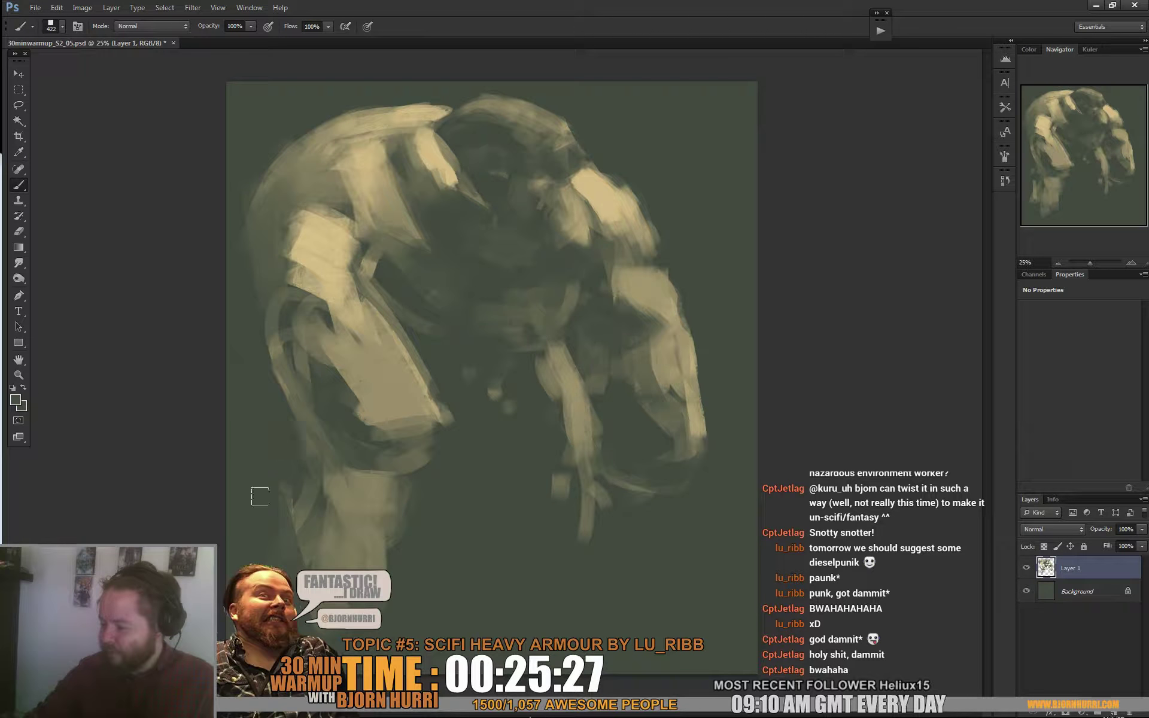
pyautogui.moveTo(395, 533); pyautogui.dragTo(383, 574)
pyautogui.moveTo(376, 504)
pyautogui.mouseDown()
pyautogui.moveTo(358, 563)
pyautogui.moveTo(333, 564)
pyautogui.mouseUp()
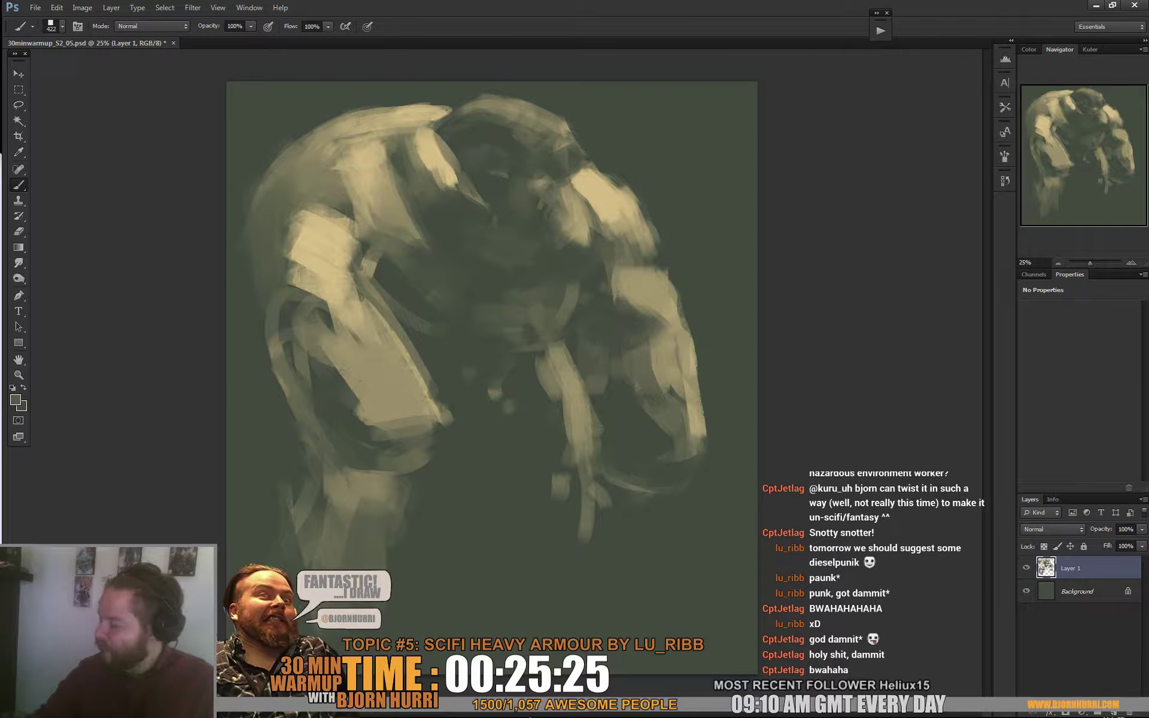
pyautogui.moveTo(571, 473); pyautogui.dragTo(583, 525)
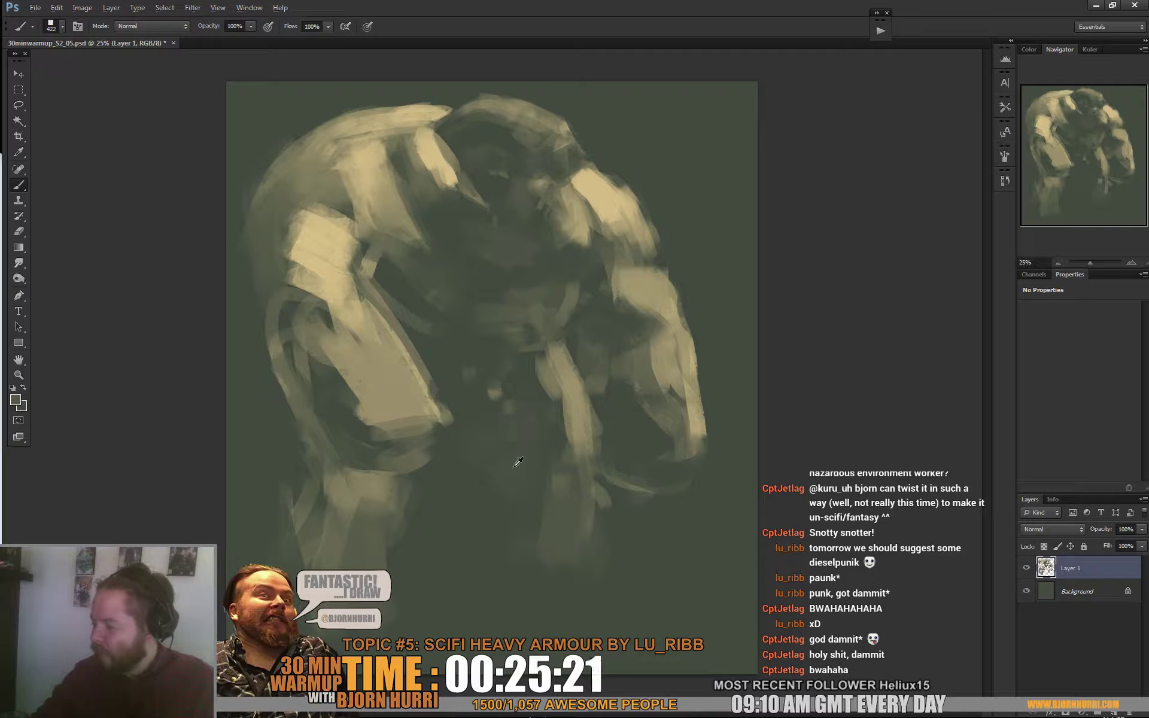
# Add a new layer above Layer 1 and choose a muted teal with hue 186° as the foreground colour for the Brush
pyautogui.keyDown('alt'); pyautogui.click(623, 367); pyautogui.keyUp('alt')
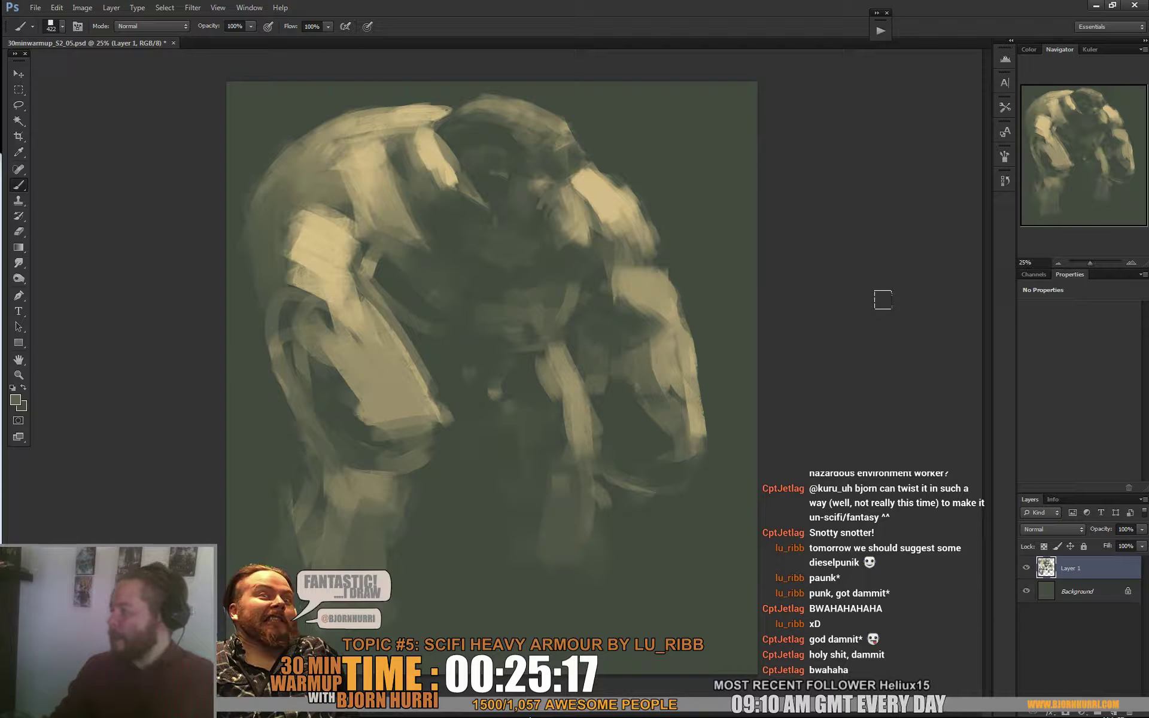
pyautogui.click(1114, 713)
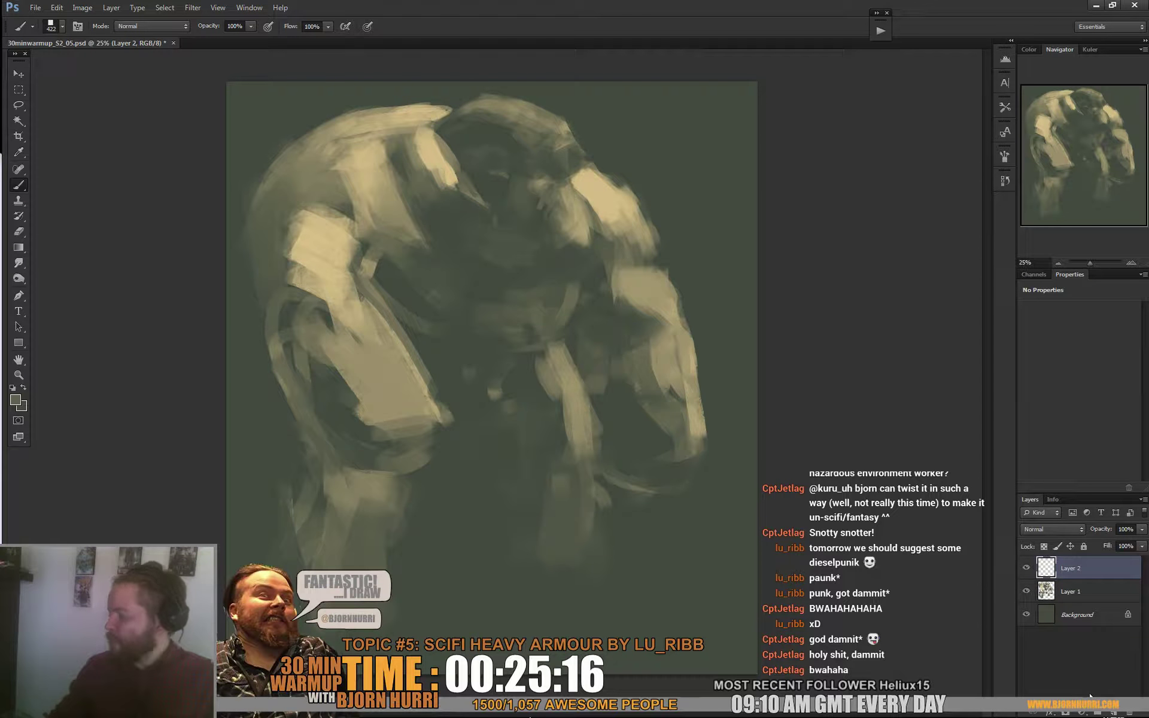
pyautogui.click(16, 400)
pyautogui.click(864, 468)
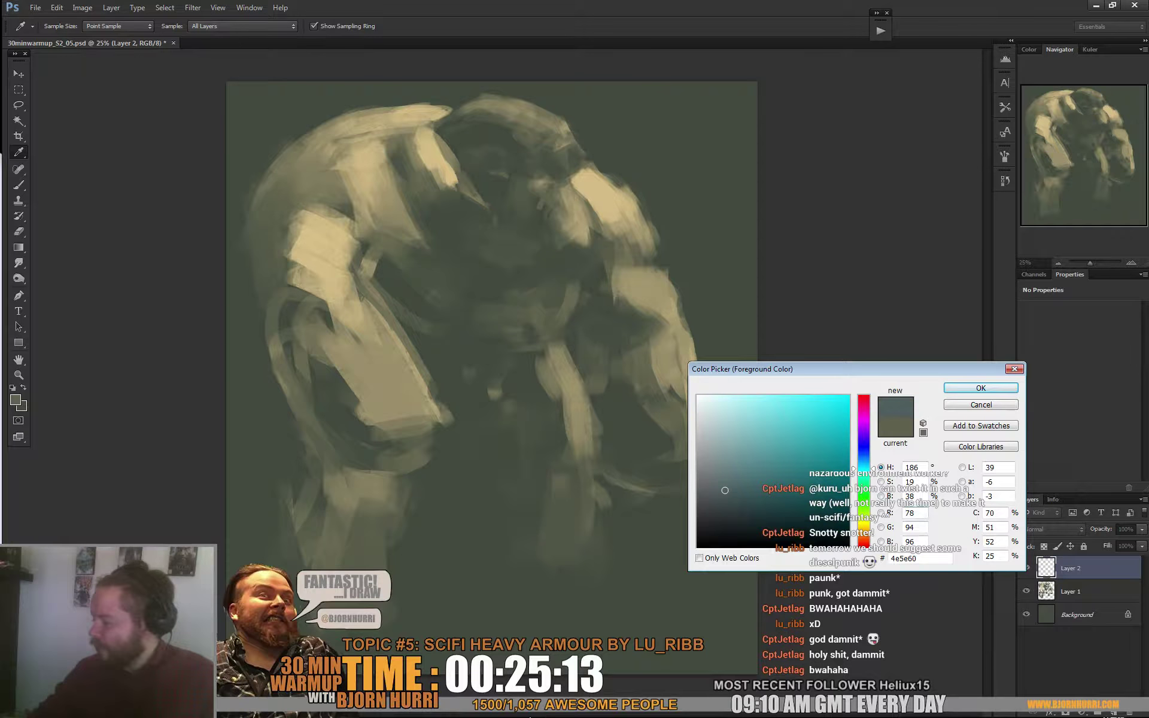
pyautogui.click(741, 471)
pyautogui.click(981, 388)
pyautogui.press('b')
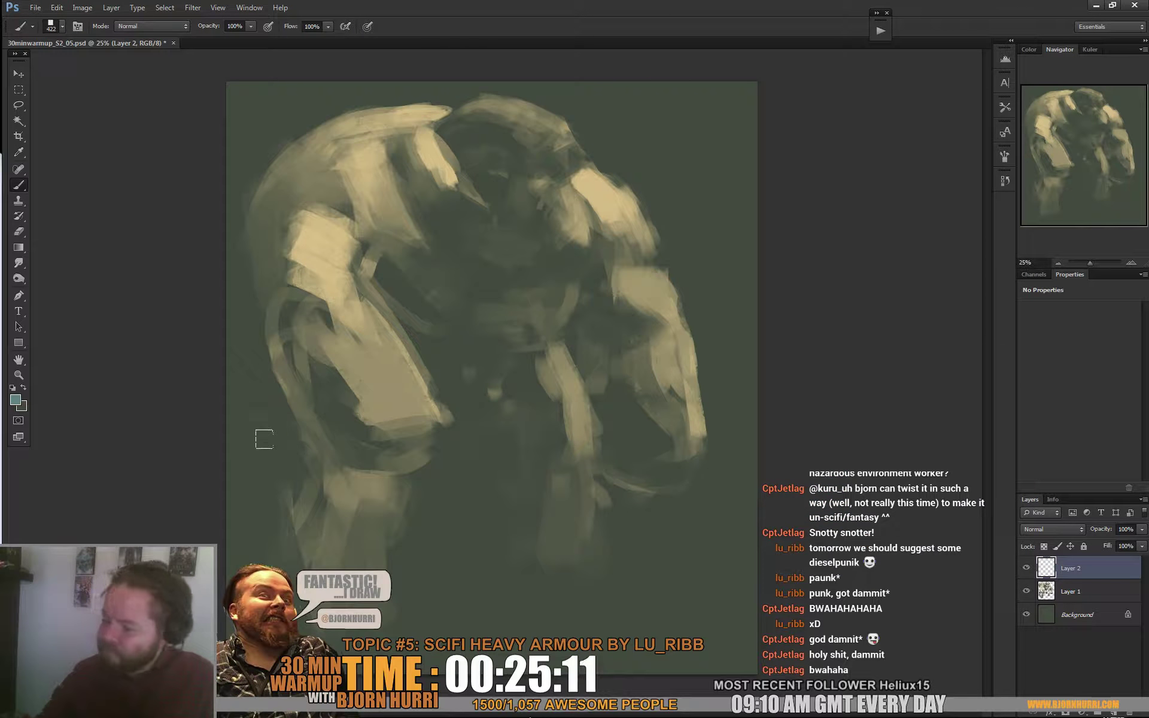
# Brush teal over the background around the lower arms and between the legs, cutting in along their outlines
pyautogui.moveTo(257, 422)
pyautogui.mouseDown()
pyautogui.moveTo(280, 457)
pyautogui.moveTo(238, 428)
pyautogui.moveTo(258, 480)
pyautogui.moveTo(275, 424)
pyautogui.moveTo(229, 402)
pyautogui.moveTo(237, 330)
pyautogui.mouseUp()
pyautogui.moveTo(261, 523); pyautogui.dragTo(278, 539)
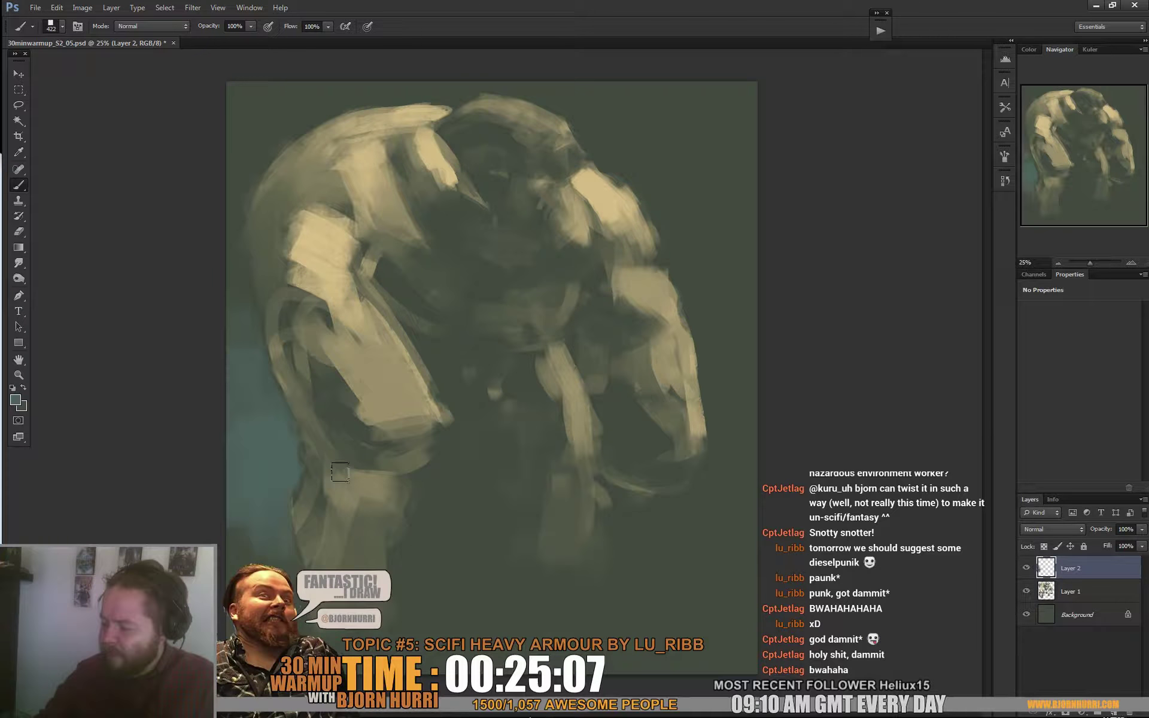
pyautogui.moveTo(436, 464)
pyautogui.mouseDown()
pyautogui.moveTo(455, 429)
pyautogui.moveTo(488, 425)
pyautogui.moveTo(474, 432)
pyautogui.moveTo(471, 466)
pyautogui.moveTo(491, 461)
pyautogui.moveTo(469, 483)
pyautogui.moveTo(472, 466)
pyautogui.moveTo(479, 493)
pyautogui.moveTo(480, 440)
pyautogui.mouseUp()
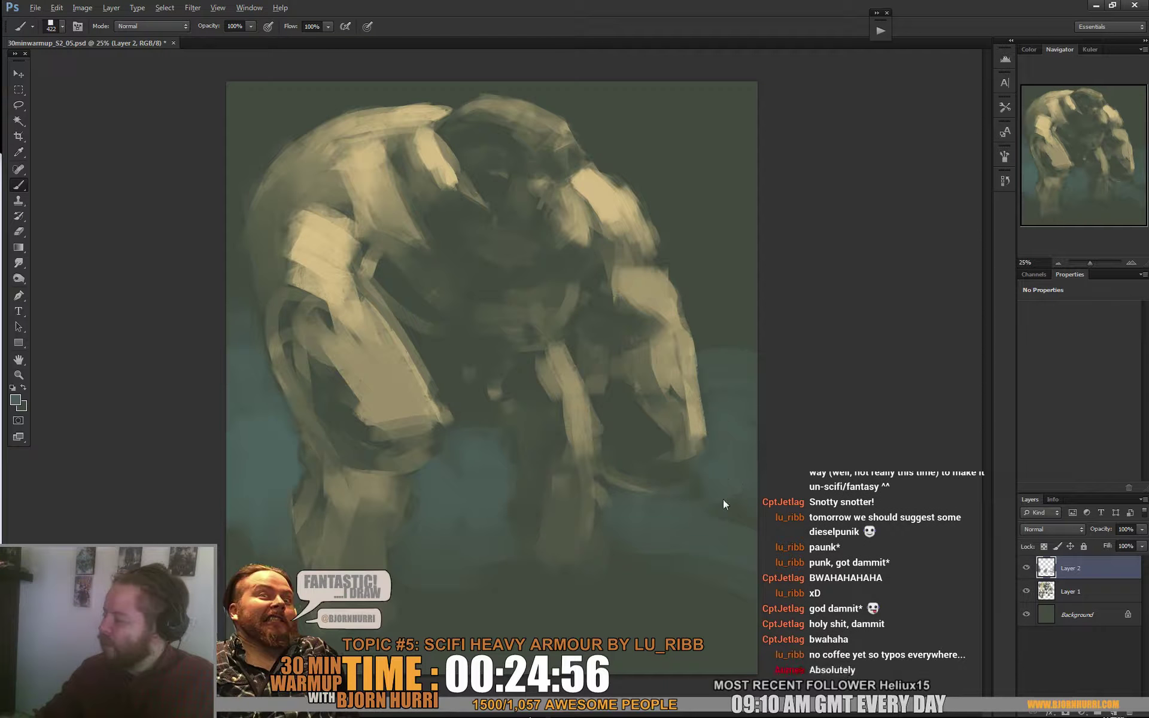
# Block in the ground around the feet with darker strokes and blend the teal's upper edge using sampled background tones
pyautogui.moveTo(592, 637); pyautogui.dragTo(725, 605)
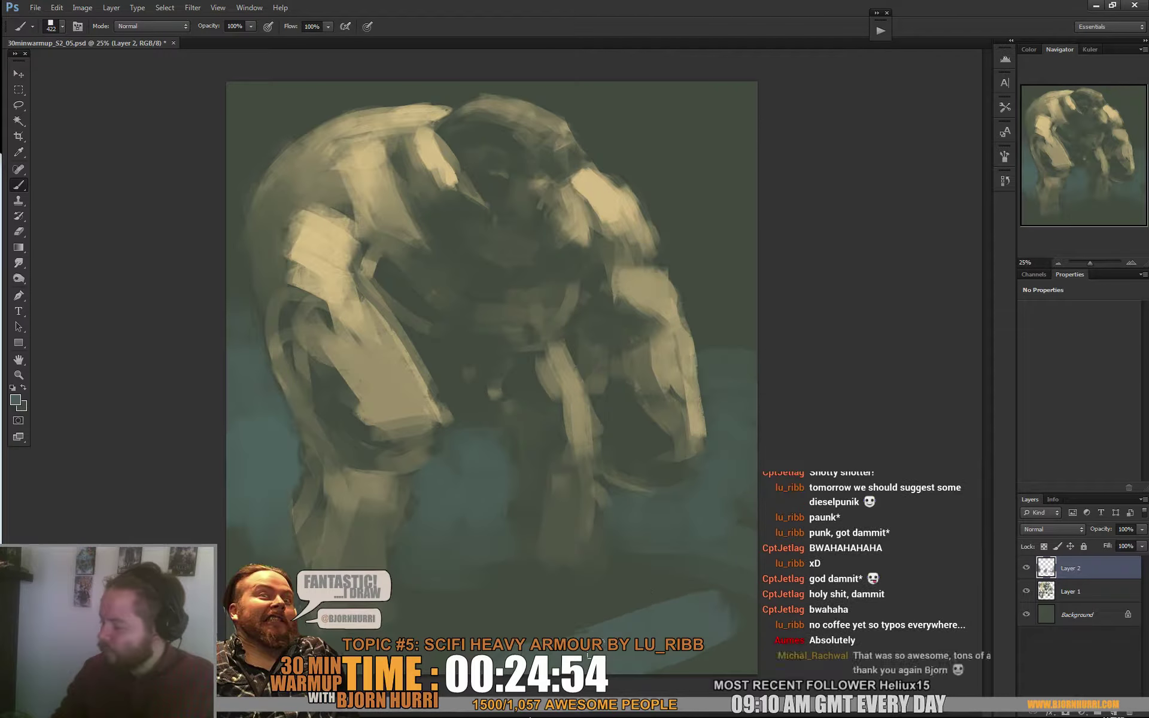
pyautogui.moveTo(554, 599)
pyautogui.mouseDown()
pyautogui.moveTo(452, 613)
pyautogui.moveTo(609, 570)
pyautogui.moveTo(450, 579)
pyautogui.mouseUp()
pyautogui.keyDown('alt'); pyautogui.click(507, 587); pyautogui.keyUp('alt')
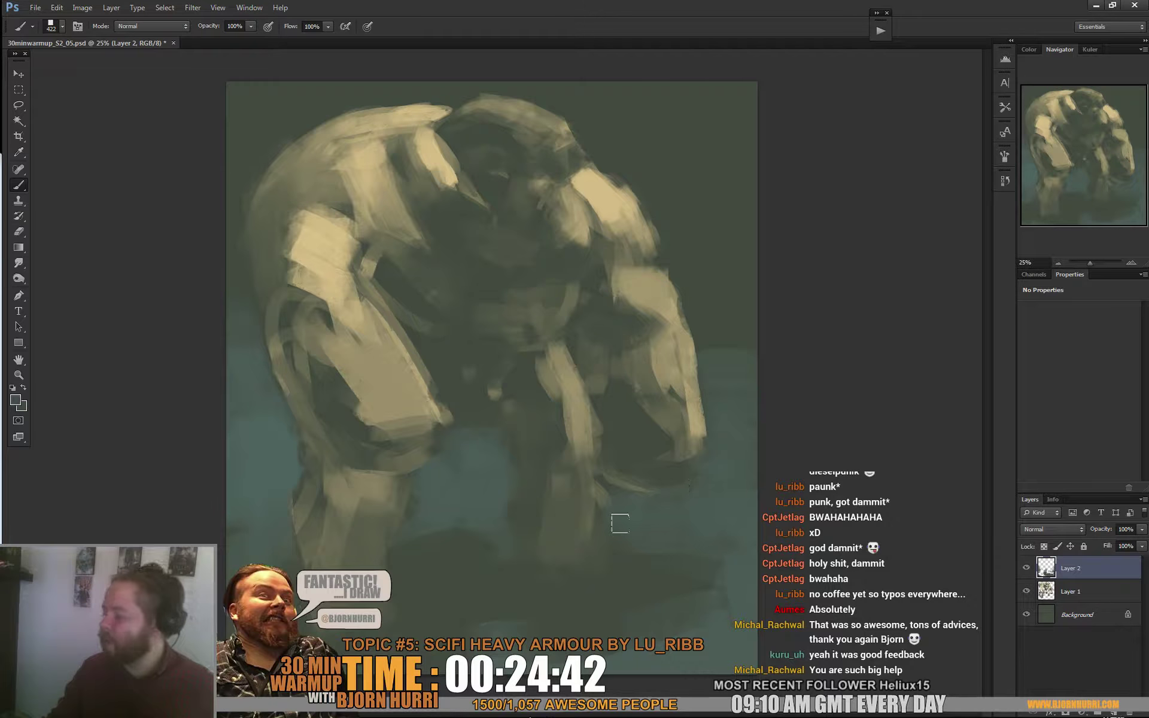
pyautogui.keyDown('alt'); pyautogui.click(729, 358); pyautogui.keyUp('alt')
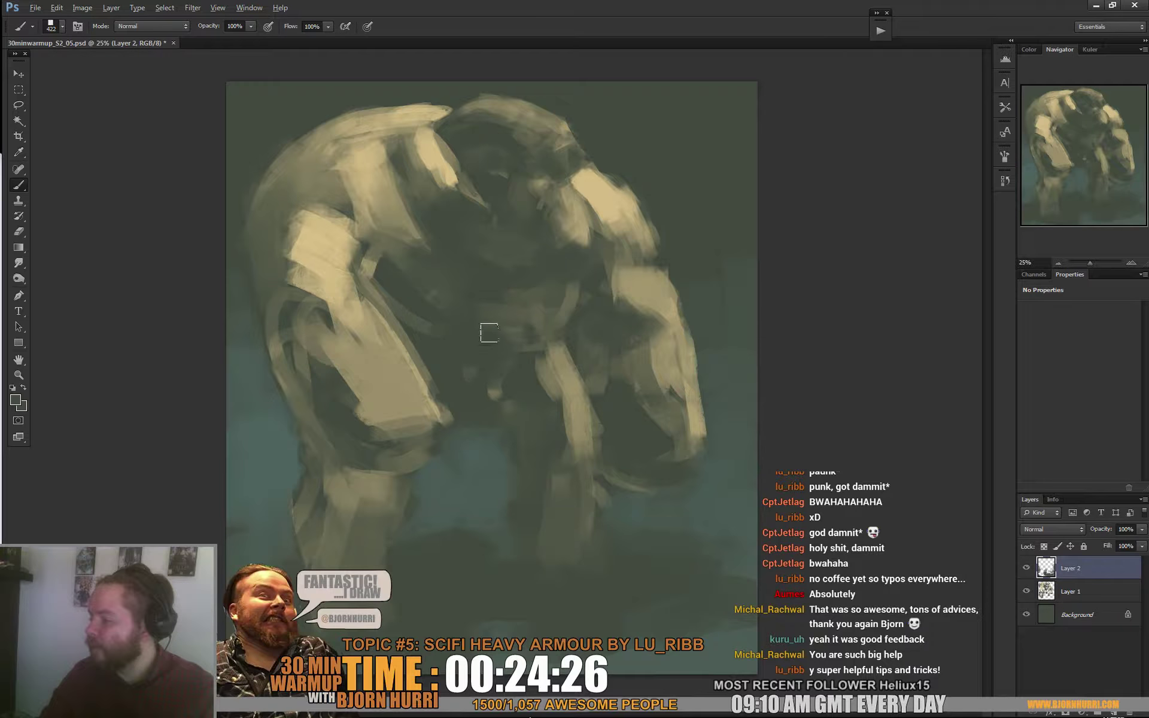
# Paint a lighter band across the waist and reshape the inner side of the right thigh with sampled mid-tones
pyautogui.keyDown('alt'); pyautogui.click(562, 372); pyautogui.keyUp('alt')
pyautogui.moveTo(515, 288)
pyautogui.mouseDown()
pyautogui.moveTo(455, 290)
pyautogui.moveTo(521, 298)
pyautogui.mouseUp()
pyautogui.keyDown('alt'); pyautogui.click(468, 324); pyautogui.keyUp('alt')
pyautogui.keyDown('alt'); pyautogui.click(461, 333); pyautogui.keyUp('alt')
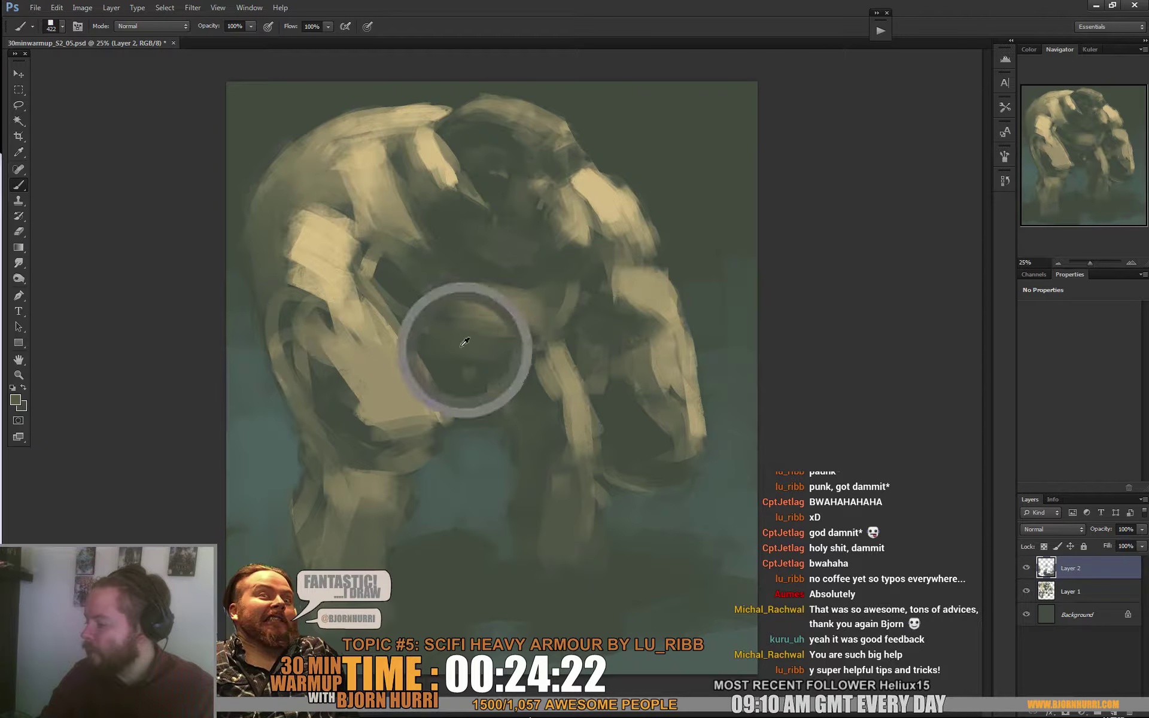
pyautogui.moveTo(546, 330); pyautogui.dragTo(561, 435)
pyautogui.keyDown('alt'); pyautogui.click(561, 382); pyautogui.keyUp('alt')
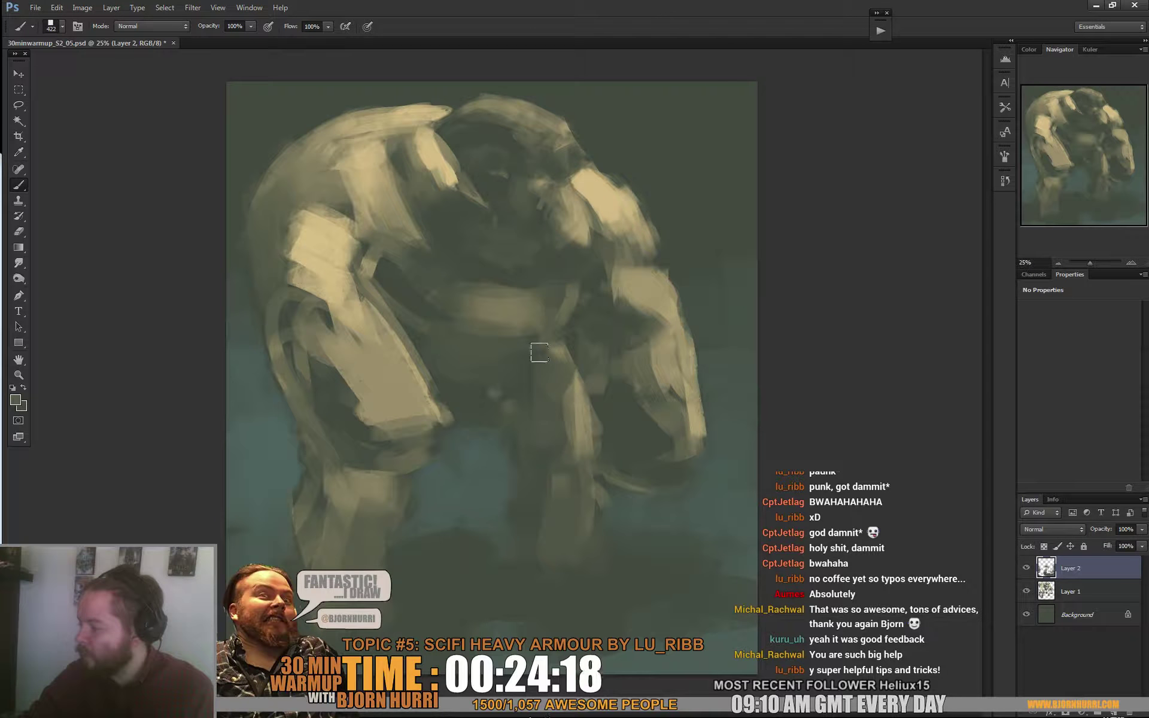
# Flip the canvas horizontally and set the brush size to 42 px
pyautogui.click(82, 7)
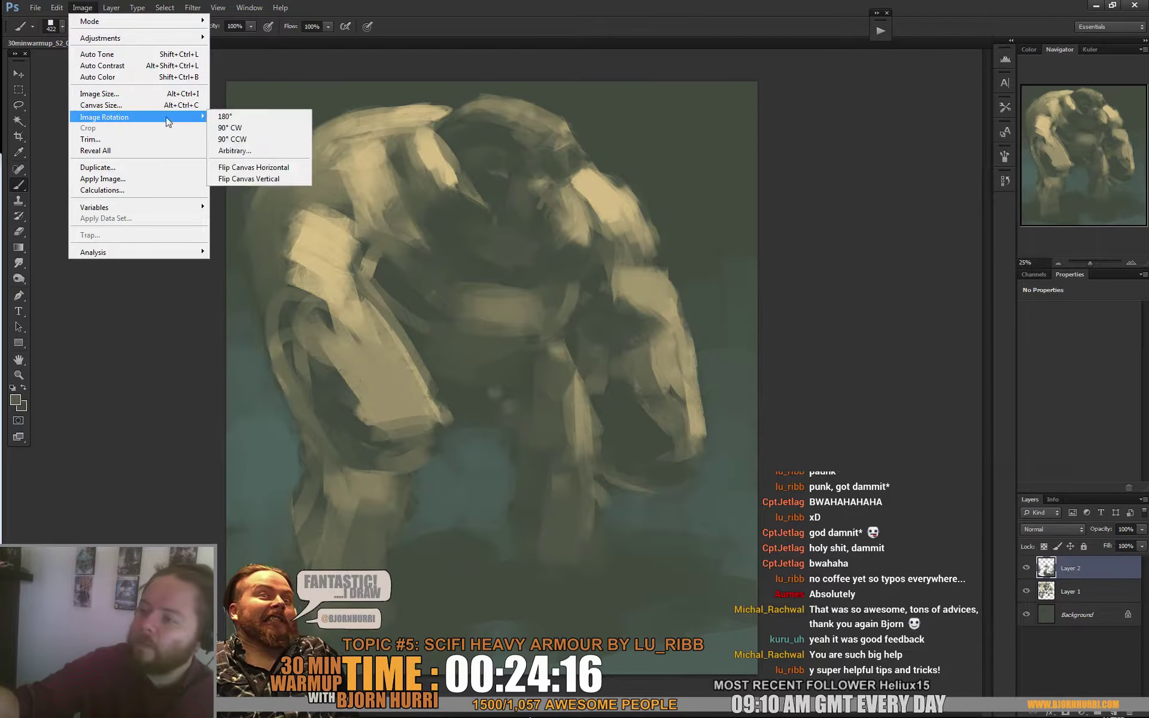
pyautogui.click(263, 169)
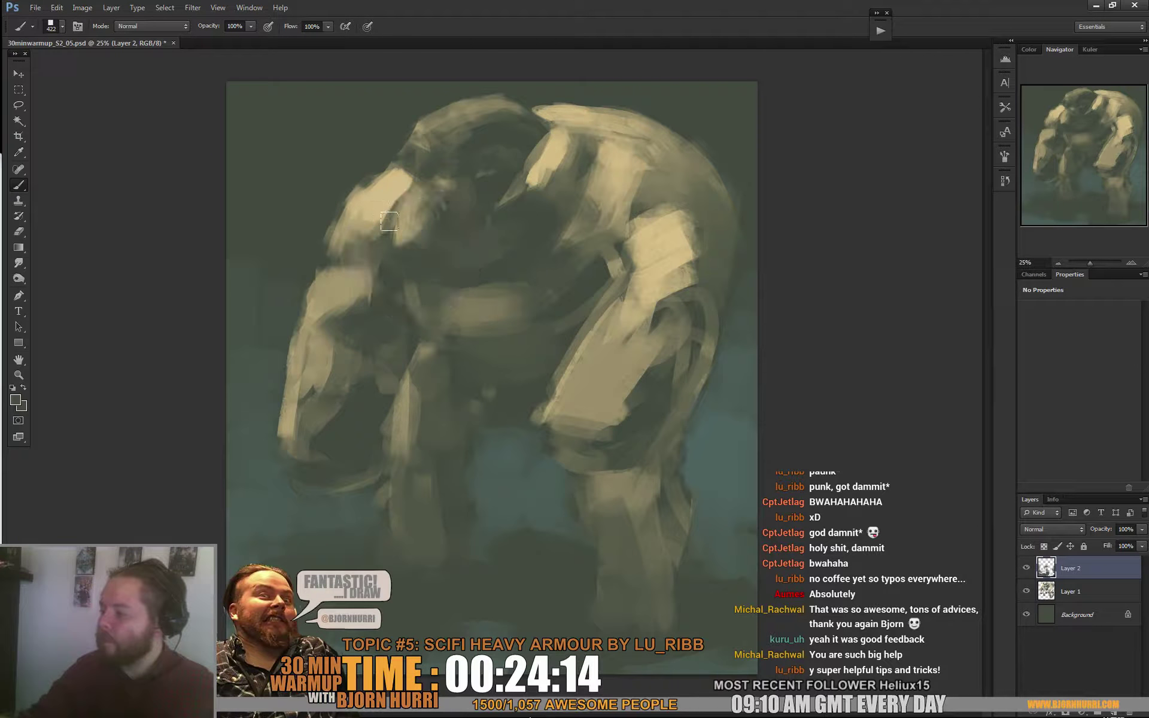
pyautogui.keyDown('alt'); pyautogui.click(410, 197); pyautogui.keyUp('alt')
pyautogui.rightClick(430, 216)
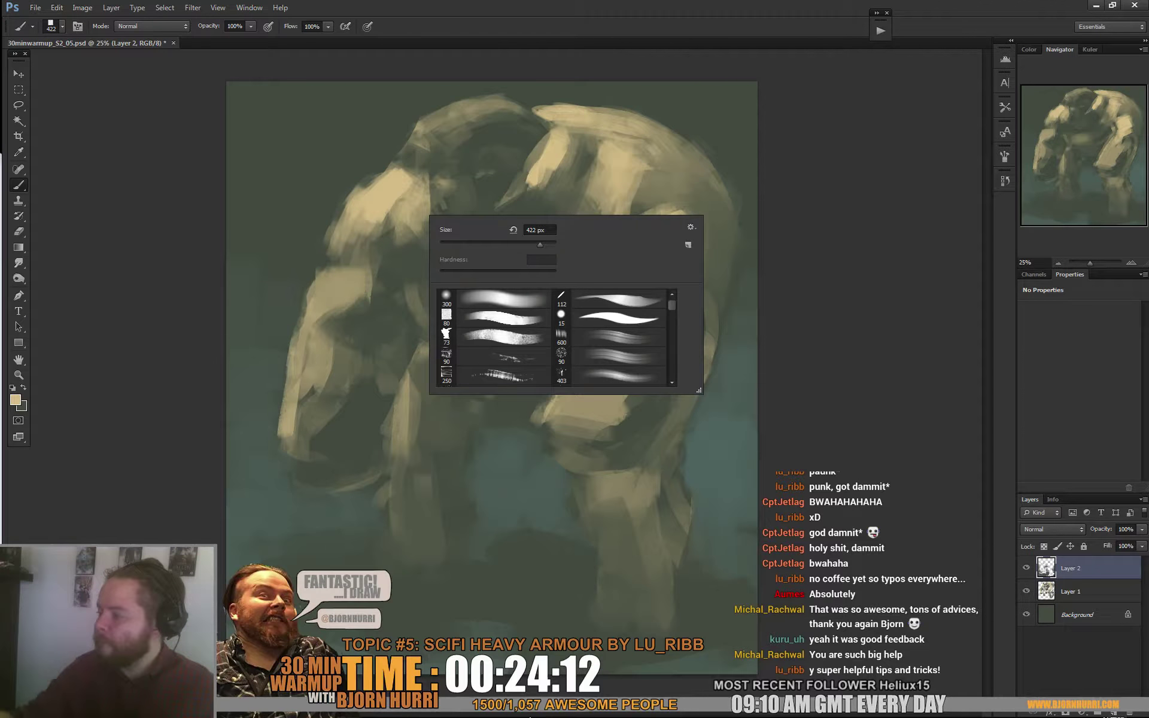
pyautogui.rightClick(440, 178)
pyautogui.doubleClick(546, 193)
pyautogui.write('42')
pyautogui.press('Return')
# Refine the helmet's left rim, the chest and the left shoulder plate with sampled tones, enlarging the brush to 106 px
pyautogui.keyDown('alt'); pyautogui.click(389, 166); pyautogui.keyUp('alt')
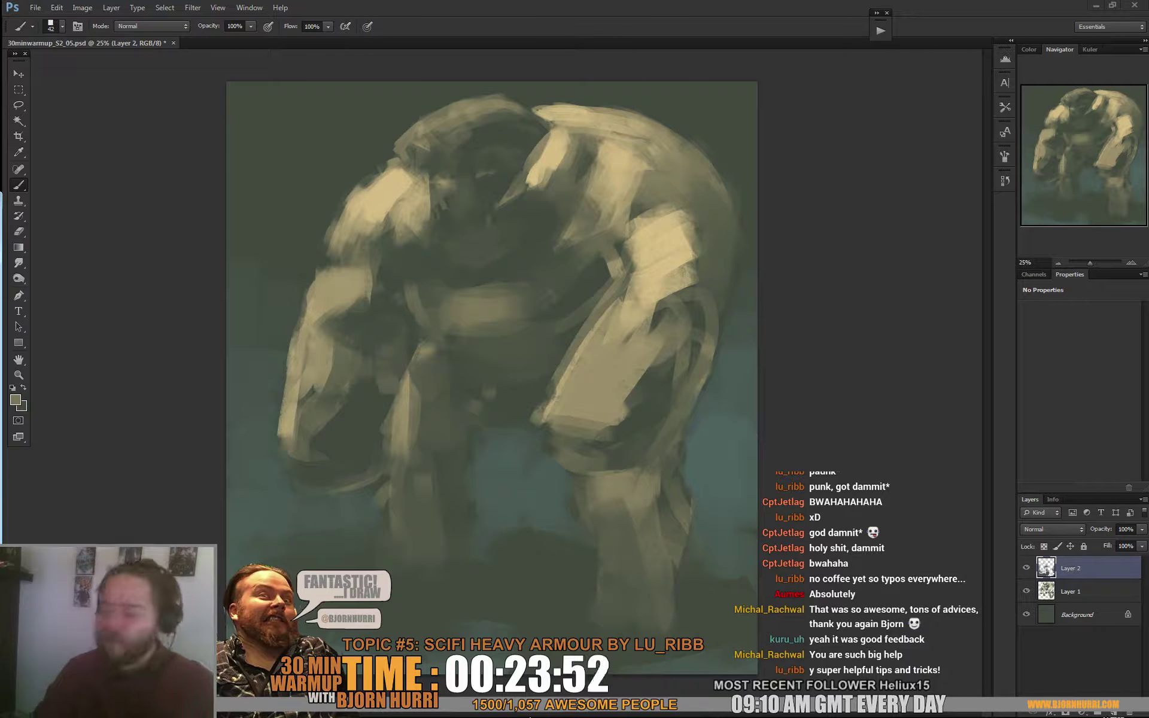
pyautogui.click(484, 243)
pyautogui.keyDown('alt'); pyautogui.click(416, 234); pyautogui.keyUp('alt')
pyautogui.rightClick(420, 255)
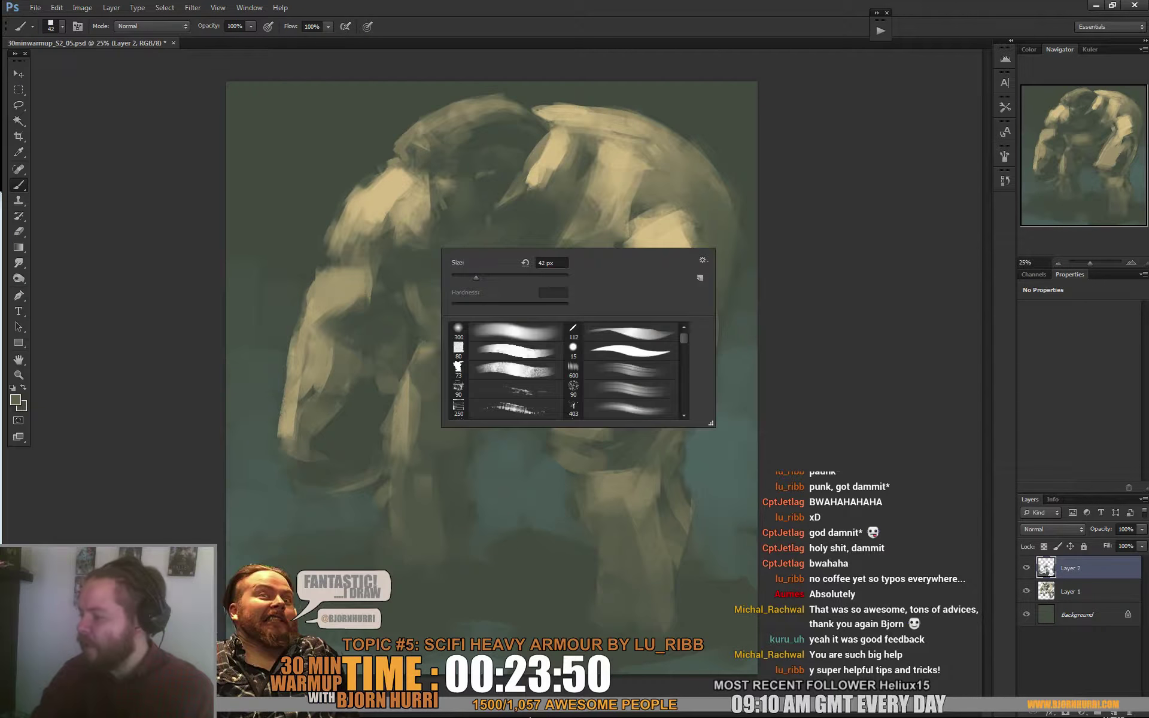
pyautogui.press('Return')
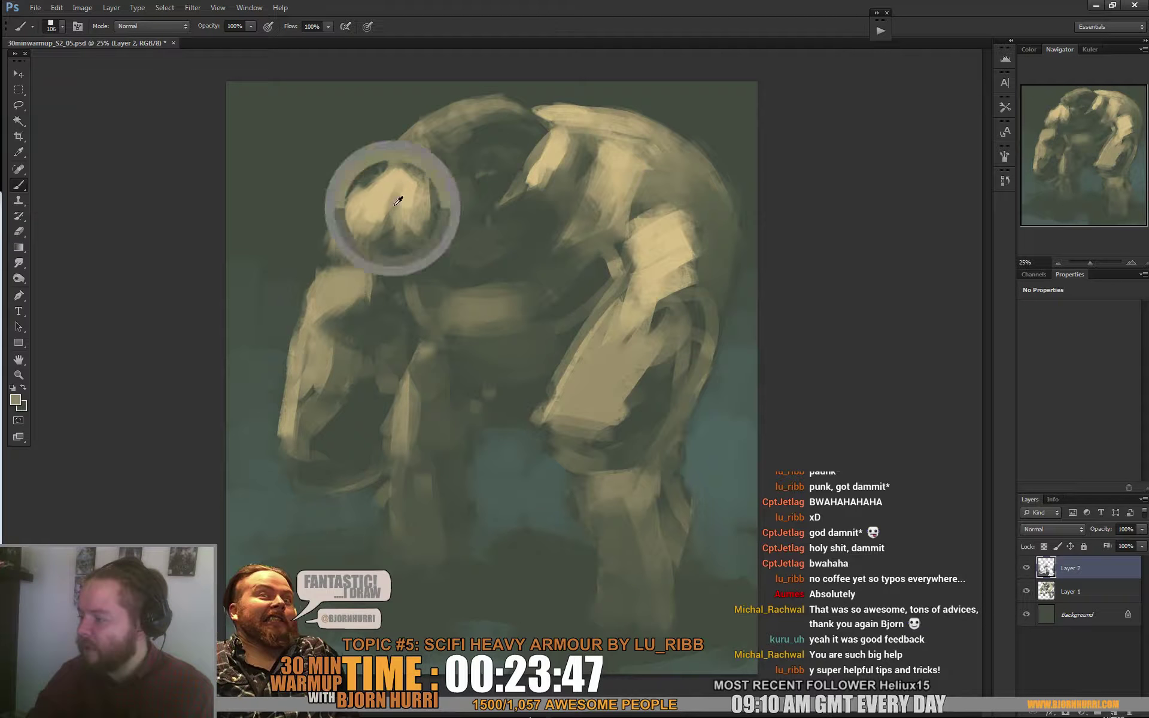
pyautogui.keyDown('alt'); pyautogui.click(386, 192); pyautogui.keyUp('alt')
pyautogui.keyDown('alt'); pyautogui.click(366, 240); pyautogui.keyUp('alt')
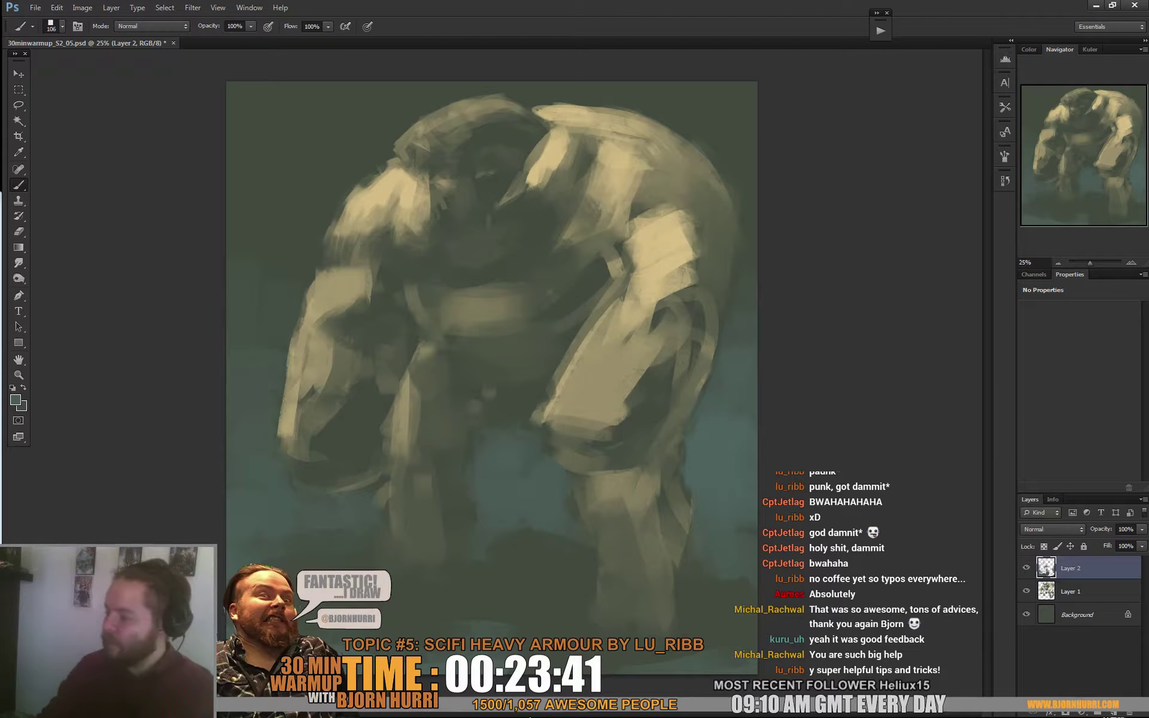
# Cover the background around the head, shoulders and outer arms with teal using a 246 px brush
pyautogui.rightClick(641, 437)
pyautogui.moveTo(317, 179)
pyautogui.mouseDown()
pyautogui.moveTo(316, 197)
pyautogui.moveTo(289, 217)
pyautogui.mouseUp()
pyautogui.moveTo(285, 167)
pyautogui.mouseDown()
pyautogui.moveTo(225, 113)
pyautogui.moveTo(329, 77)
pyautogui.moveTo(332, 54)
pyautogui.moveTo(325, 150)
pyautogui.moveTo(358, 128)
pyautogui.moveTo(352, 153)
pyautogui.moveTo(434, 69)
pyautogui.moveTo(381, 116)
pyautogui.moveTo(528, 70)
pyautogui.mouseUp()
pyautogui.moveTo(320, 83)
pyautogui.mouseDown()
pyautogui.moveTo(239, 93)
pyautogui.moveTo(277, 218)
pyautogui.moveTo(300, 235)
pyautogui.moveTo(278, 302)
pyautogui.mouseUp()
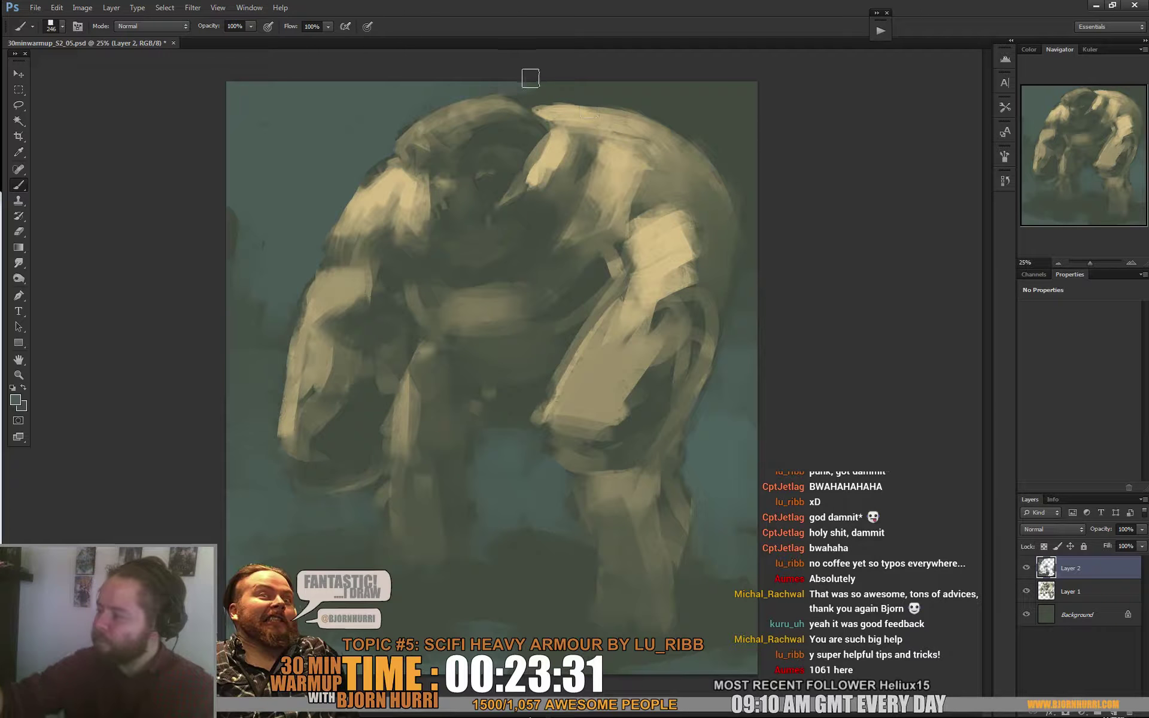
pyautogui.moveTo(531, 77)
pyautogui.mouseDown()
pyautogui.moveTo(691, 115)
pyautogui.moveTo(650, 89)
pyautogui.moveTo(663, 78)
pyautogui.moveTo(742, 104)
pyautogui.moveTo(732, 77)
pyautogui.moveTo(696, 100)
pyautogui.moveTo(753, 227)
pyautogui.moveTo(752, 189)
pyautogui.moveTo(741, 389)
pyautogui.mouseUp()
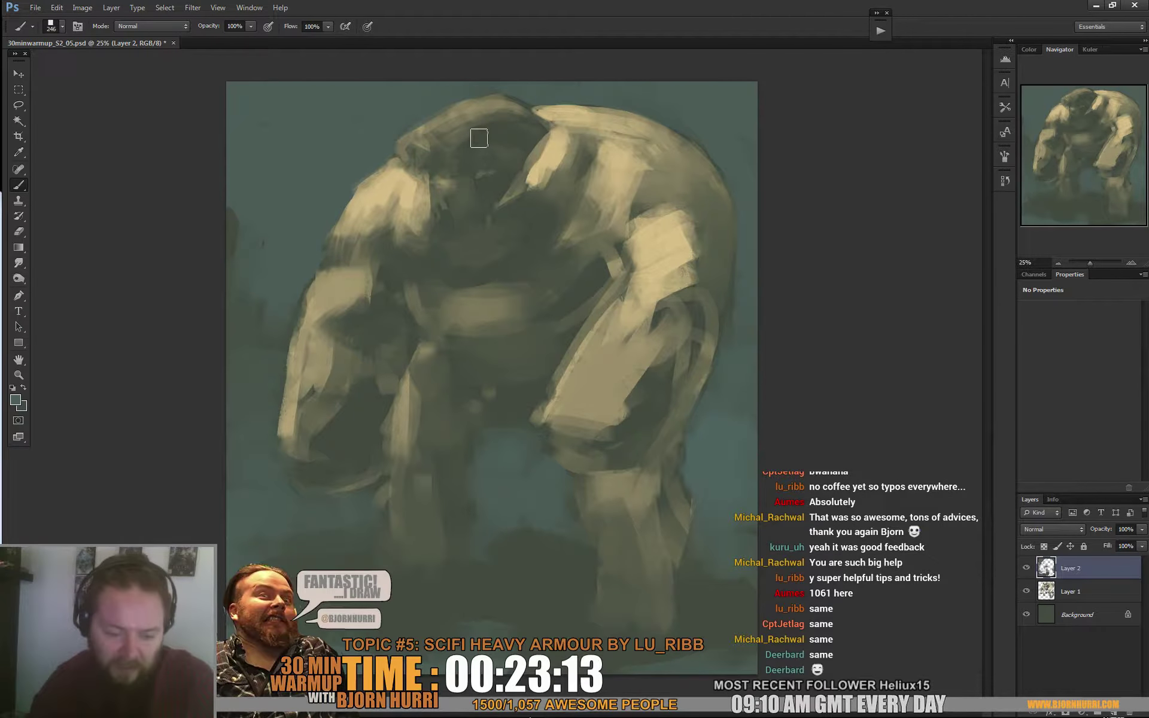
# Define the helmet's left edge and add small light accents to the face with sampled tones, using 30 px and 64 px brushes
pyautogui.rightClick(423, 178)
pyautogui.click(447, 205)
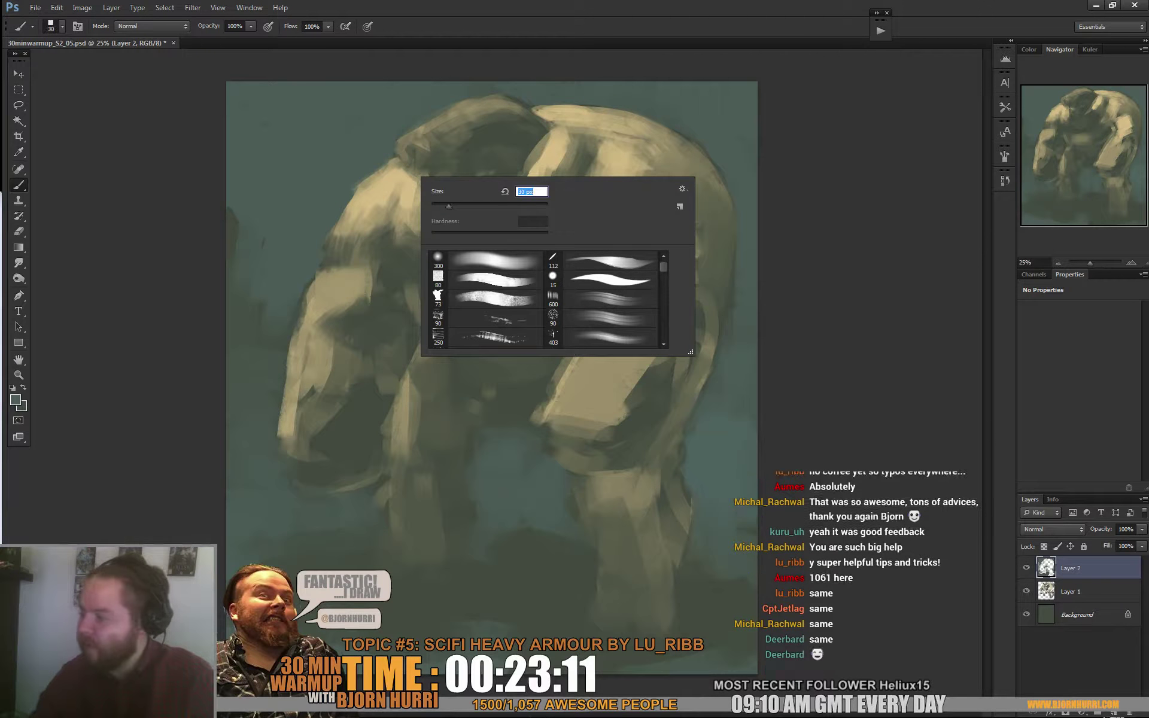
pyautogui.keyDown('alt'); pyautogui.click(411, 155); pyautogui.keyUp('alt')
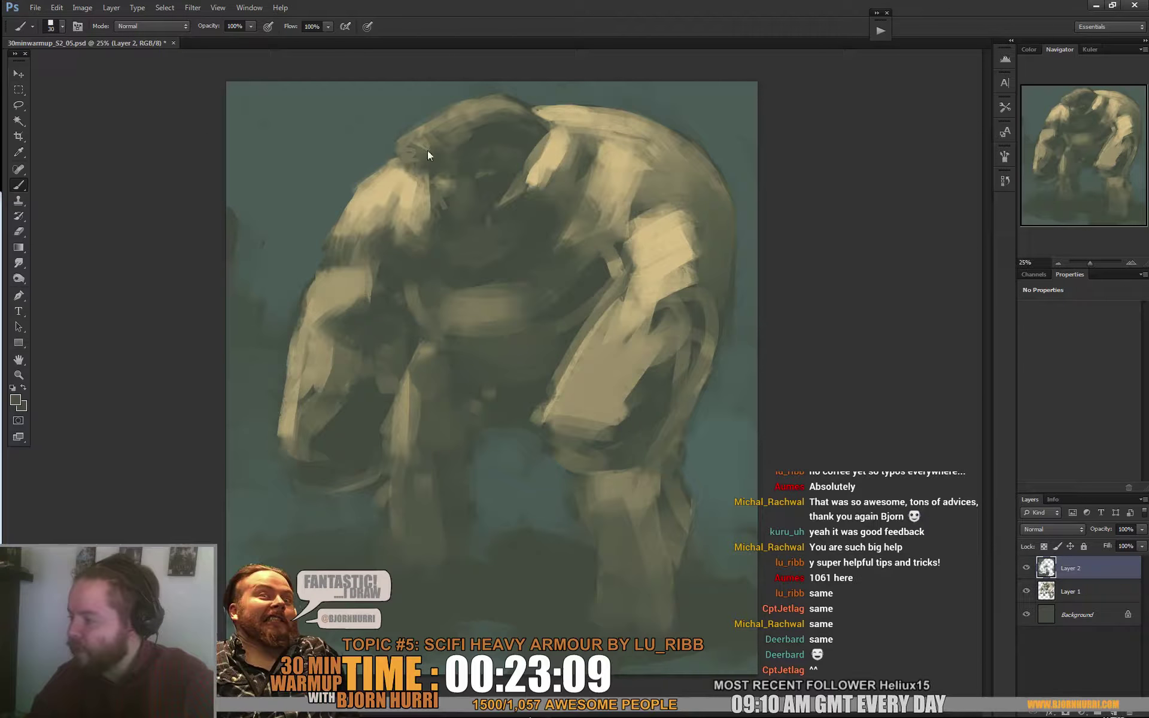
pyautogui.keyDown('alt'); pyautogui.click(429, 139); pyautogui.keyUp('alt')
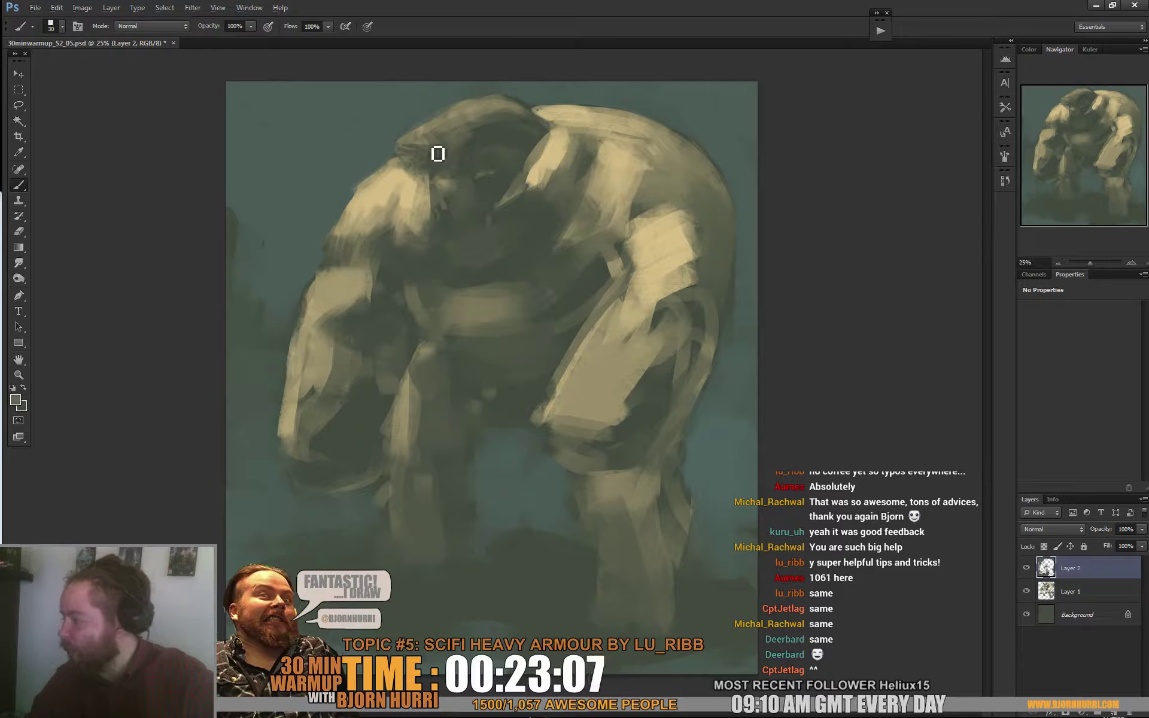
pyautogui.keyDown('alt'); pyautogui.click(572, 112); pyautogui.keyUp('alt')
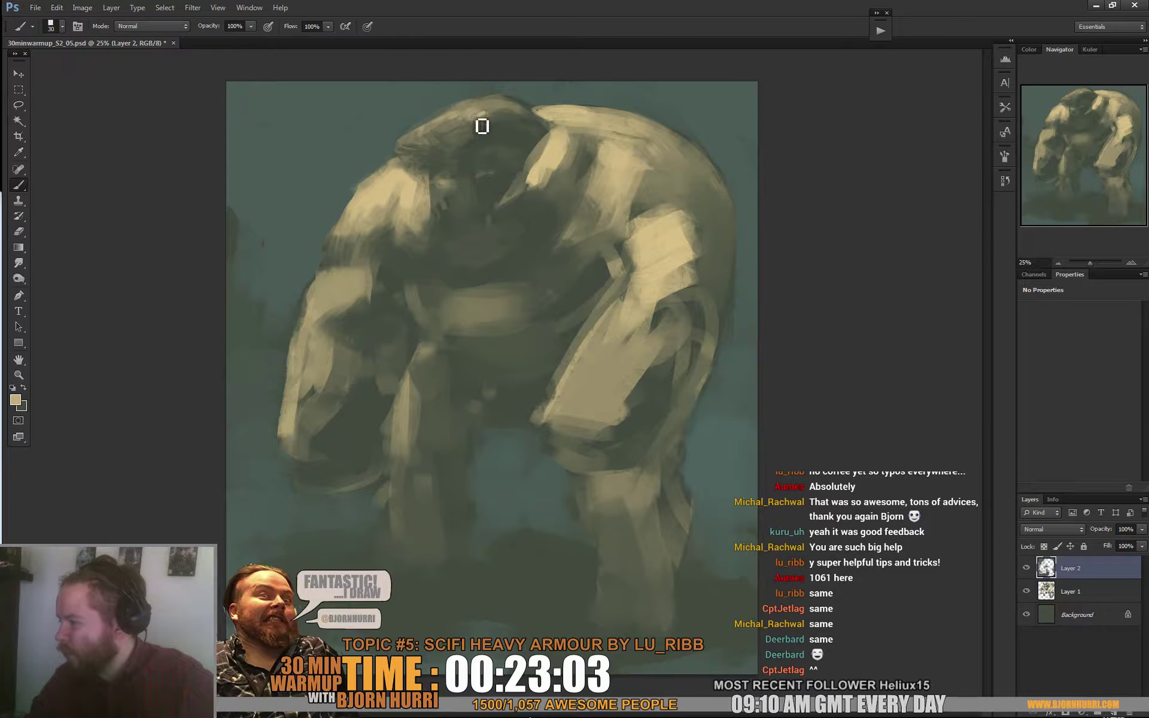
pyautogui.rightClick(488, 144)
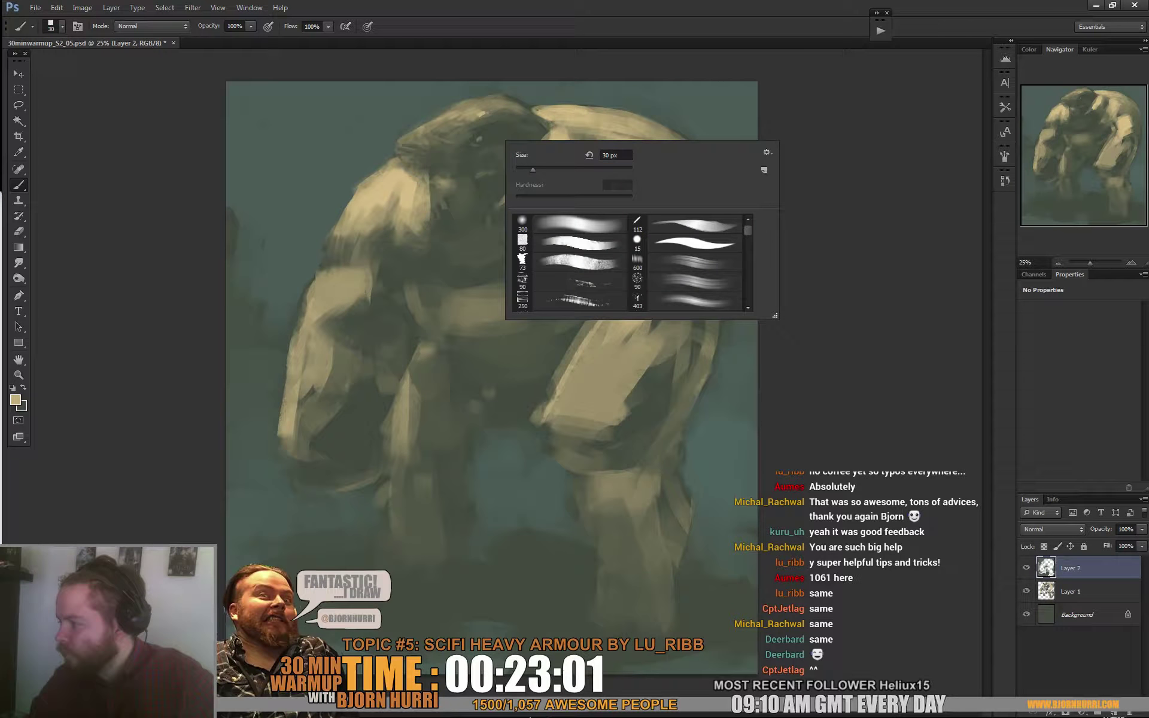
pyautogui.moveTo(521, 170); pyautogui.dragTo(526, 170)
pyautogui.click(480, 143)
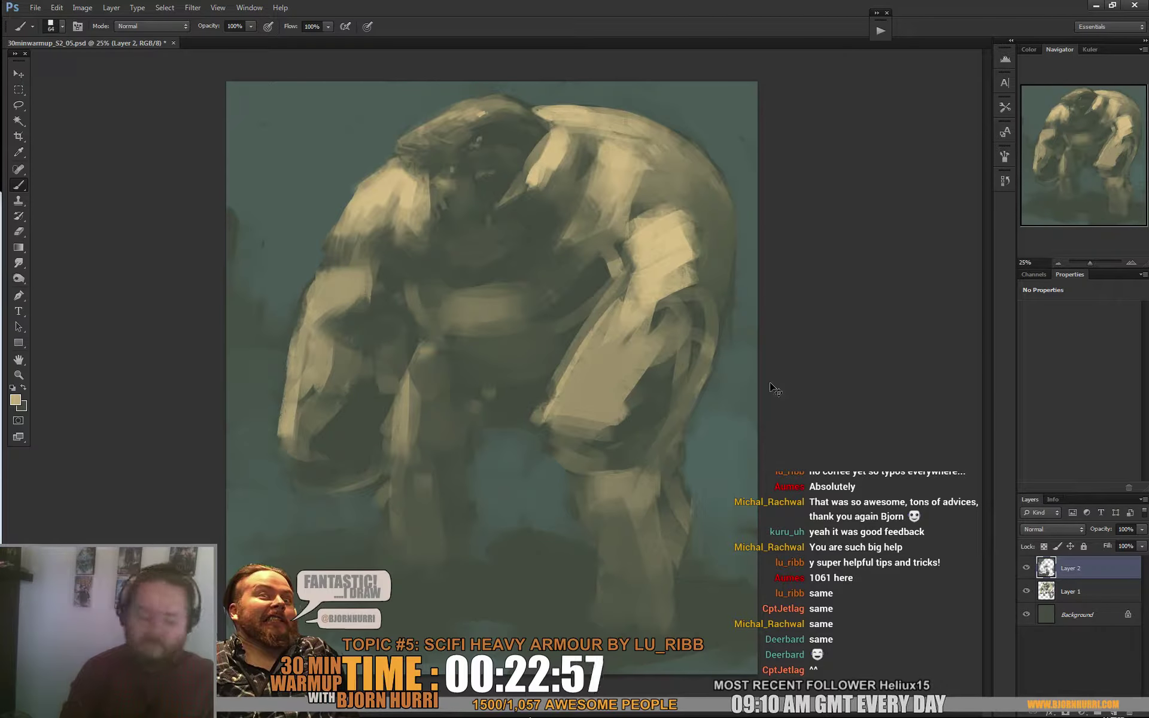
# Stamp the visible layers onto a new layer and scale it proportionally to 91.85% to leave more space around the figure
pyautogui.hotkey('ctrl', 'alt', 'shift', 'e')
pyautogui.hotkey('ctrl', 't')
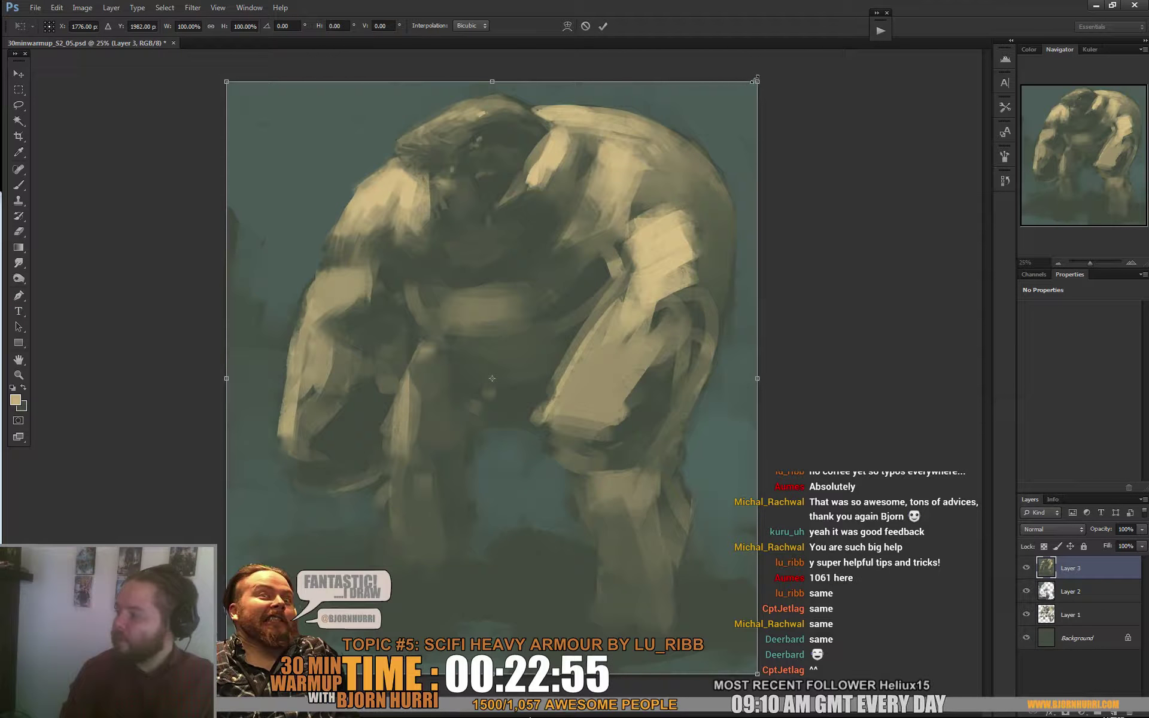
pyautogui.moveTo(755, 79); pyautogui.dragTo(755, 129)
pyautogui.press('Return')
pyautogui.press('b')
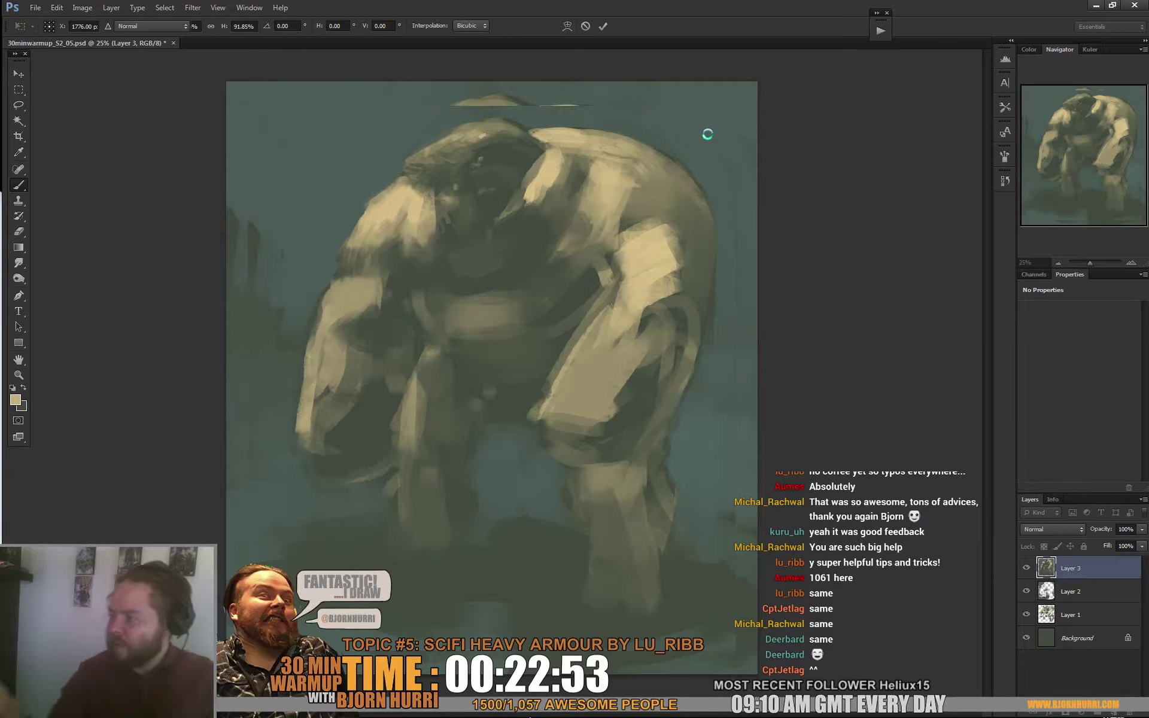
# Paint over the leftover head and shoulder fragments above the scaled figure with sampled teal and a 160 px brush
pyautogui.rightClick(509, 115)
pyautogui.keyDown('alt'); pyautogui.click(440, 107); pyautogui.keyUp('alt')
pyautogui.moveTo(452, 103); pyautogui.dragTo(630, 105)
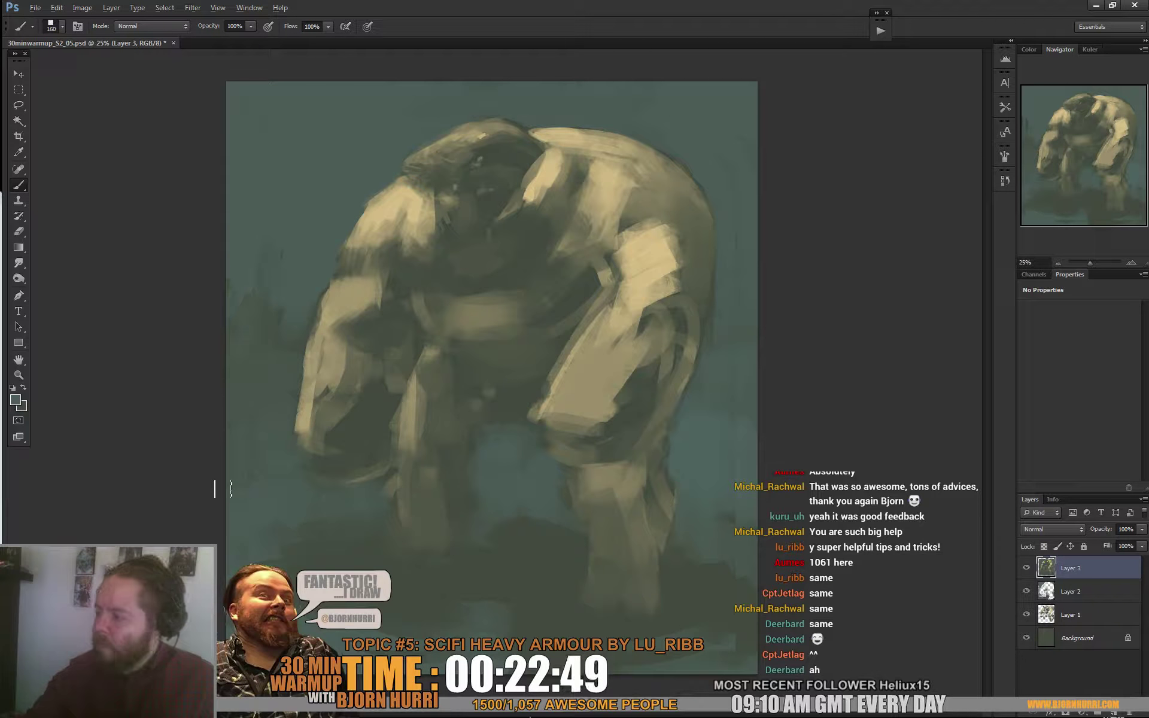
# Stamp the visible artwork onto another new layer and open it in the Liquify filter
pyautogui.hotkey('ctrl', 'd')
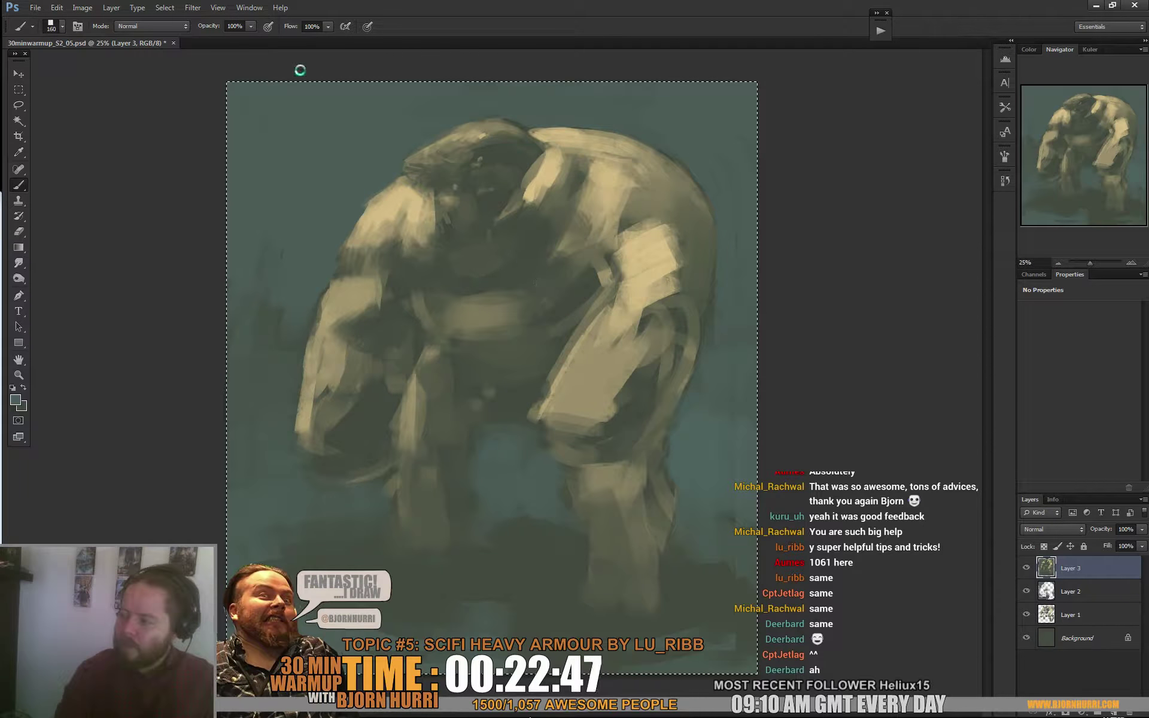
pyautogui.hotkey('ctrl', 'shift', 'alt', 'e')
pyautogui.click(192, 8)
pyautogui.click(219, 89)
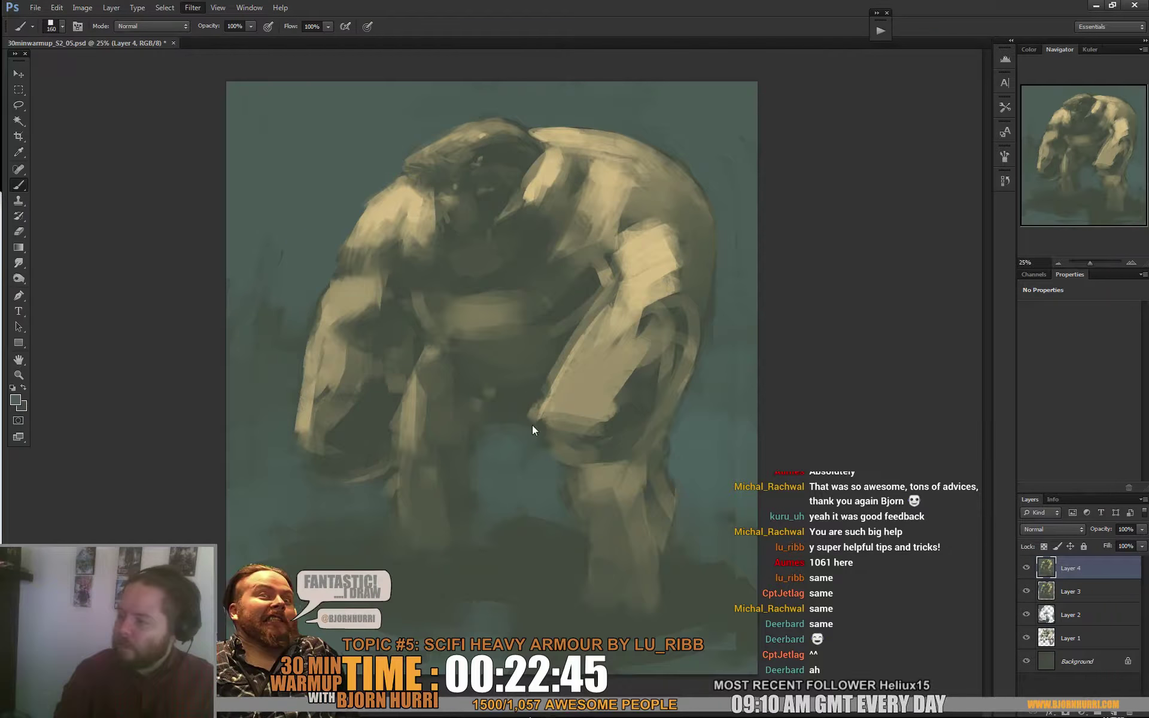
# Reshape the left shoulder, the inner legs and the figure's right outline with Forward Warp strokes and apply the Liquify filter
pyautogui.moveTo(377, 225)
pyautogui.mouseDown()
pyautogui.moveTo(401, 253)
pyautogui.moveTo(370, 238)
pyautogui.moveTo(357, 200)
pyautogui.mouseUp()
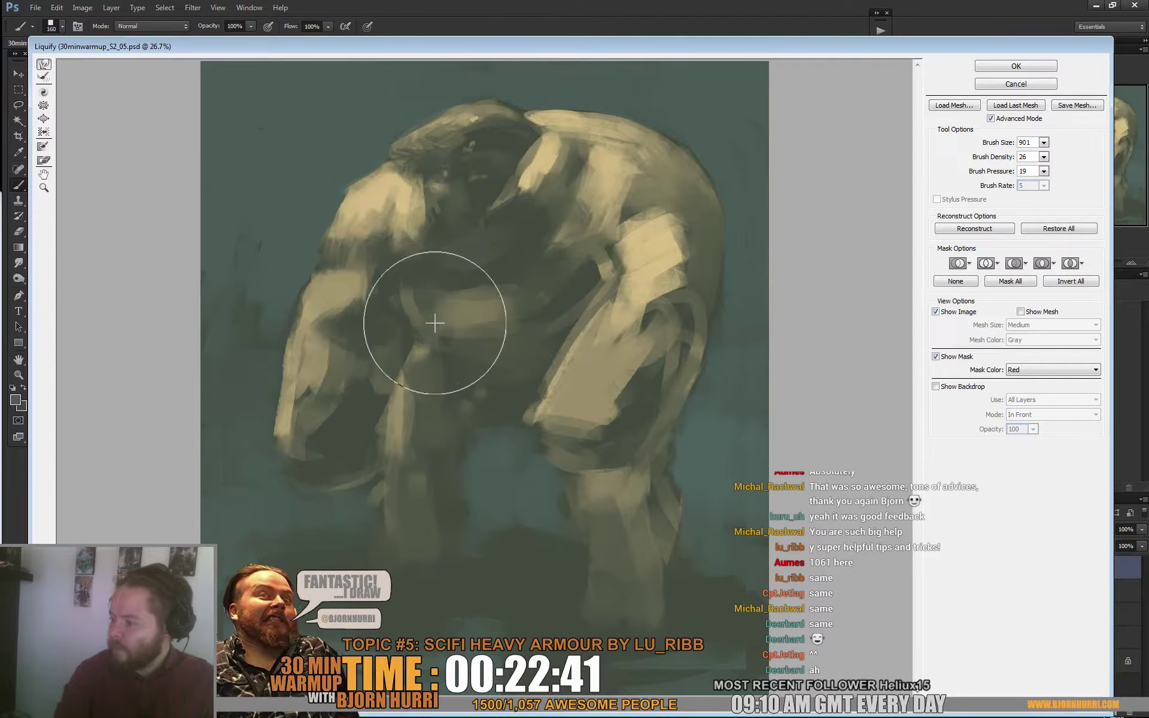
pyautogui.moveTo(471, 428); pyautogui.dragTo(523, 428)
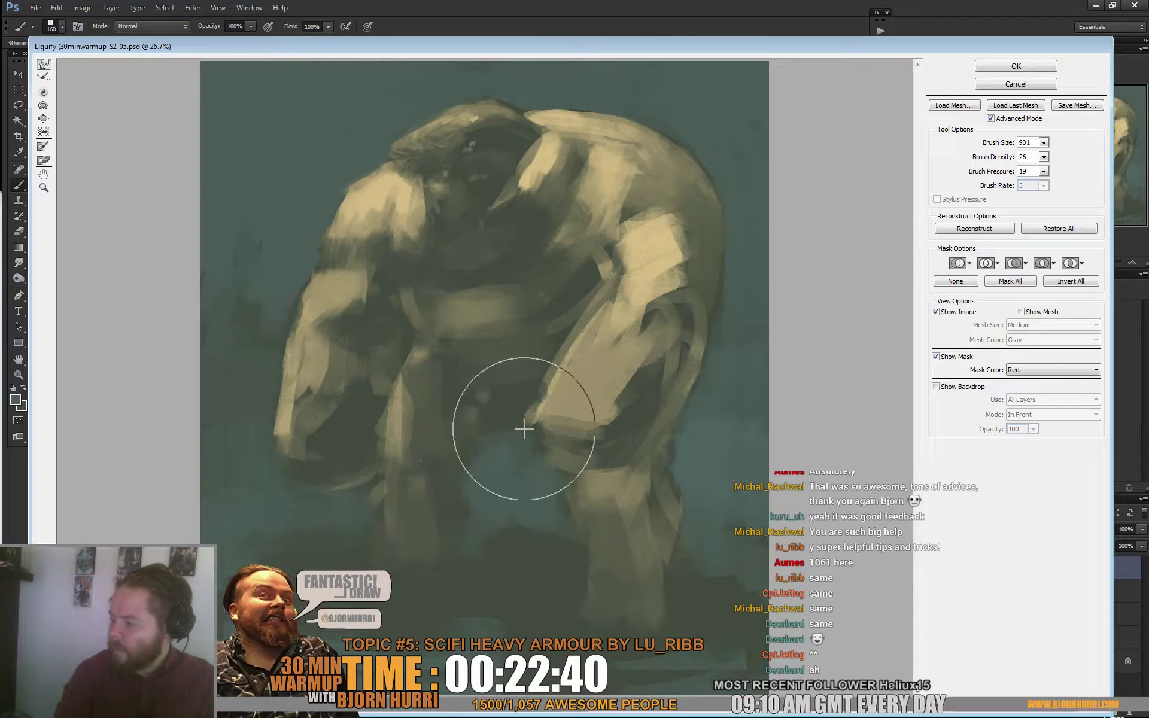
pyautogui.moveTo(444, 451); pyautogui.dragTo(511, 461)
pyautogui.moveTo(441, 508)
pyautogui.mouseDown()
pyautogui.moveTo(591, 522)
pyautogui.moveTo(585, 504)
pyautogui.moveTo(588, 551)
pyautogui.moveTo(495, 559)
pyautogui.mouseUp()
pyautogui.moveTo(790, 580)
pyautogui.mouseDown()
pyautogui.moveTo(693, 577)
pyautogui.moveTo(721, 437)
pyautogui.moveTo(694, 365)
pyautogui.moveTo(734, 343)
pyautogui.moveTo(770, 296)
pyautogui.moveTo(677, 141)
pyautogui.moveTo(551, 78)
pyautogui.moveTo(526, 90)
pyautogui.moveTo(454, 77)
pyautogui.moveTo(316, 92)
pyautogui.moveTo(590, 99)
pyautogui.moveTo(670, 120)
pyautogui.mouseUp()
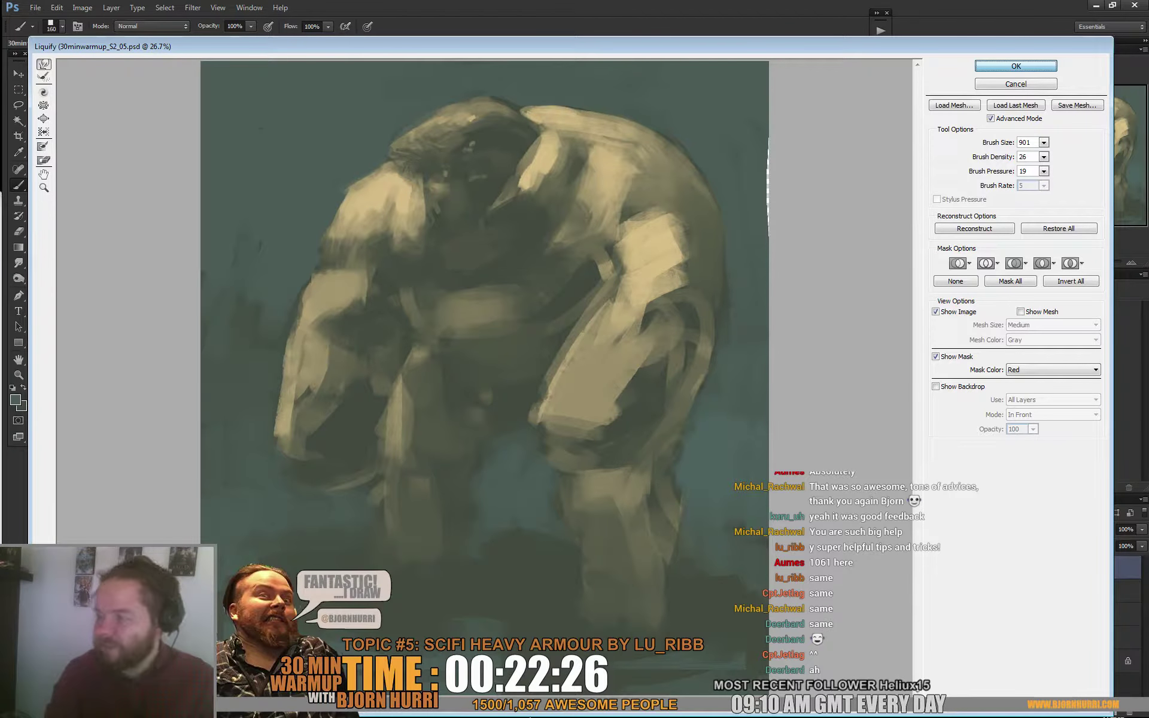
pyautogui.press('Return')
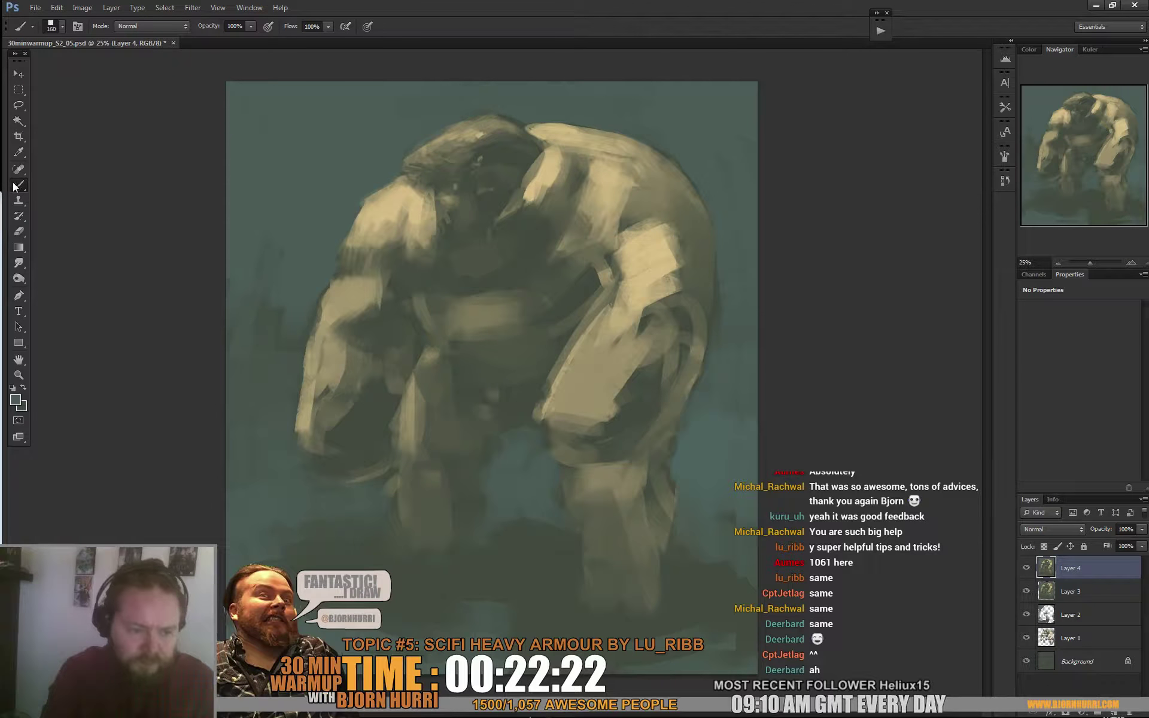
# Paint a thin curved shadow beneath the right-hand shoulder pad using sampled dark tones and a 58 px brush
pyautogui.keyDown('alt'); pyautogui.click(633, 219); pyautogui.keyUp('alt')
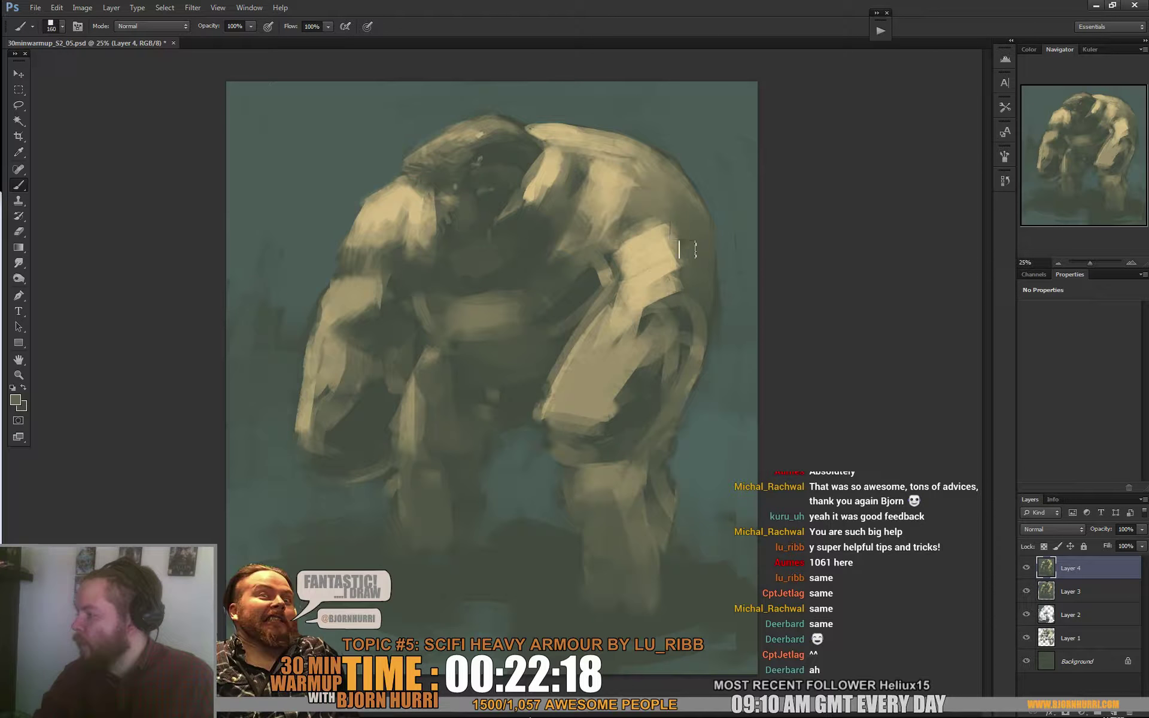
pyautogui.keyDown('alt'); pyautogui.click(593, 294); pyautogui.keyUp('alt')
pyautogui.rightClick(607, 264)
pyautogui.click(654, 296)
pyautogui.moveTo(613, 256); pyautogui.dragTo(659, 237)
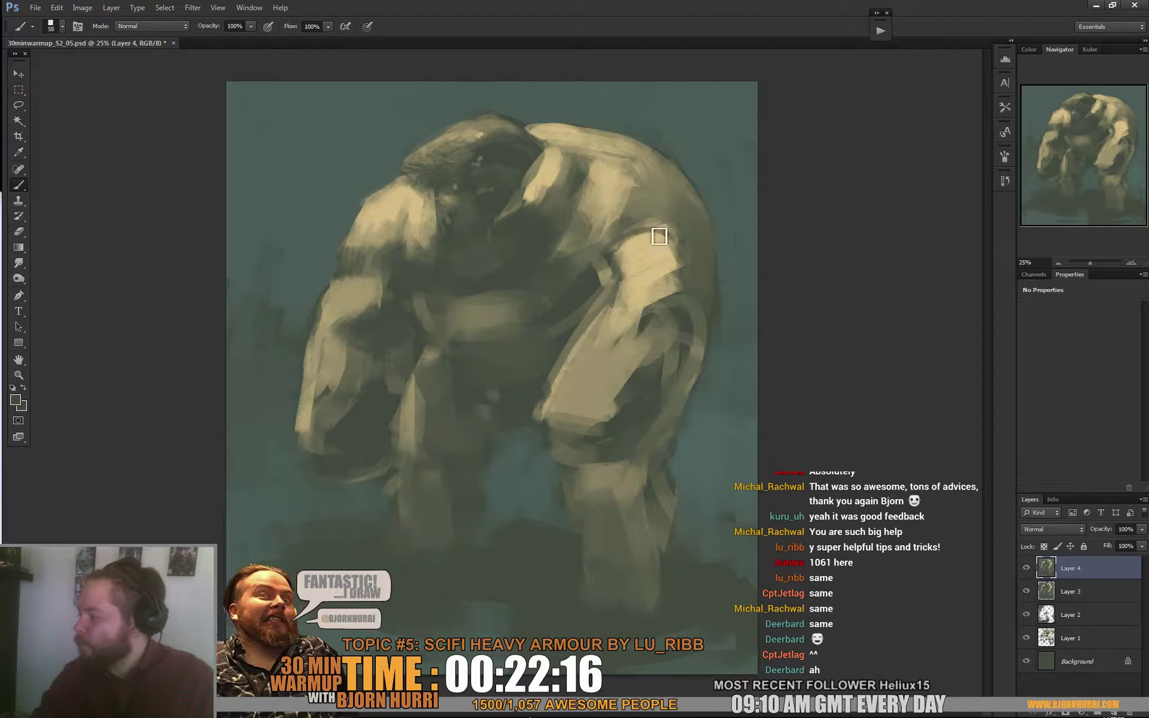
pyautogui.rightClick(625, 251)
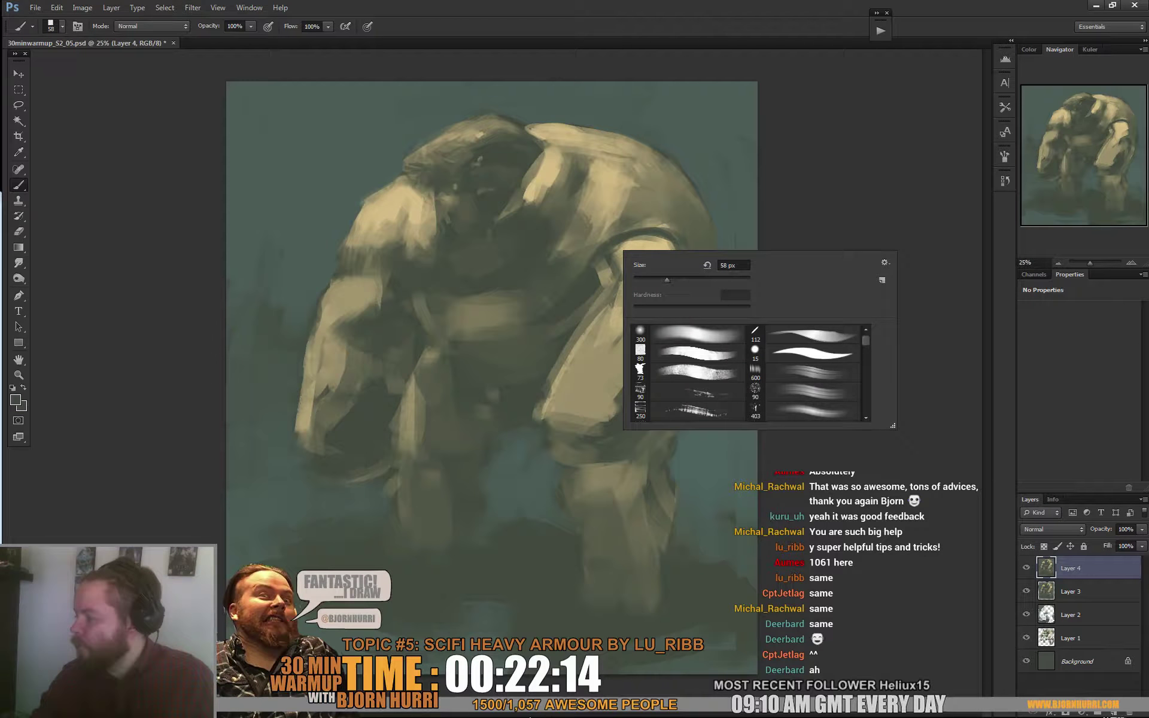
pyautogui.click(675, 280)
pyautogui.moveTo(666, 234); pyautogui.dragTo(674, 238)
# Darken the shaded side of the right-hand forearm with sampled olive tones, enlarging the brush to 267 px
pyautogui.moveTo(658, 332); pyautogui.dragTo(659, 351)
pyautogui.keyDown('alt'); pyautogui.click(644, 303); pyautogui.keyUp('alt')
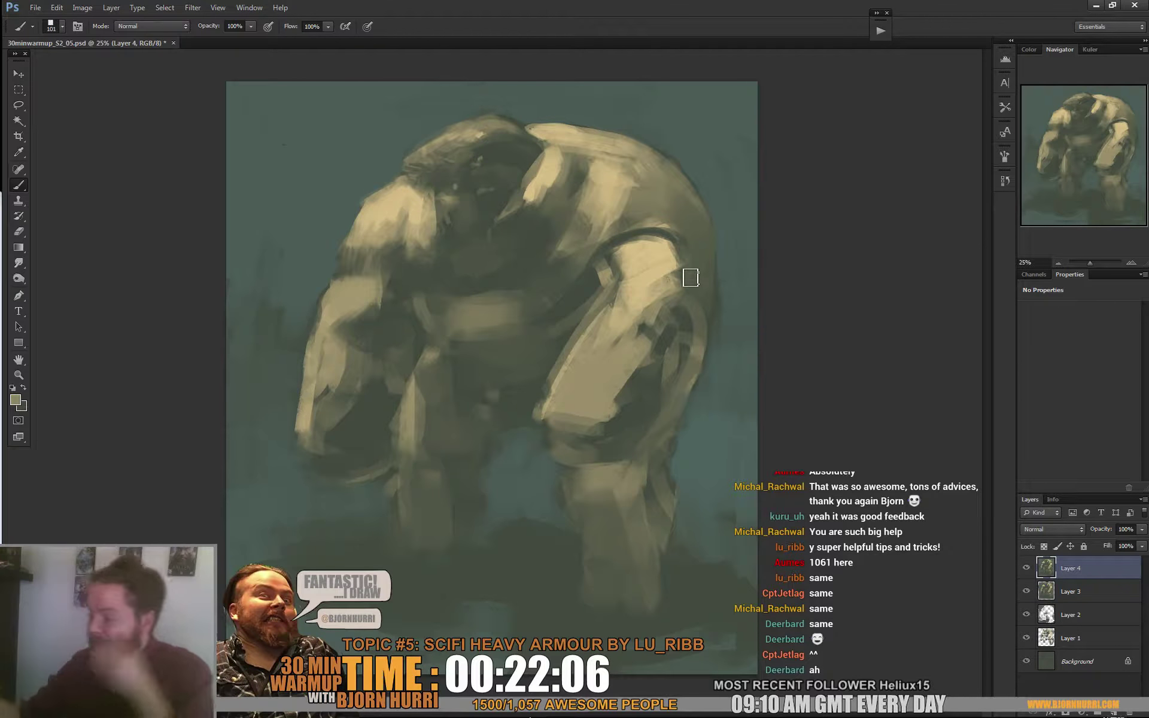
pyautogui.rightClick(649, 364)
pyautogui.click(729, 392)
pyautogui.keyDown('alt'); pyautogui.click(662, 362); pyautogui.keyUp('alt')
pyautogui.moveTo(648, 338); pyautogui.dragTo(616, 392)
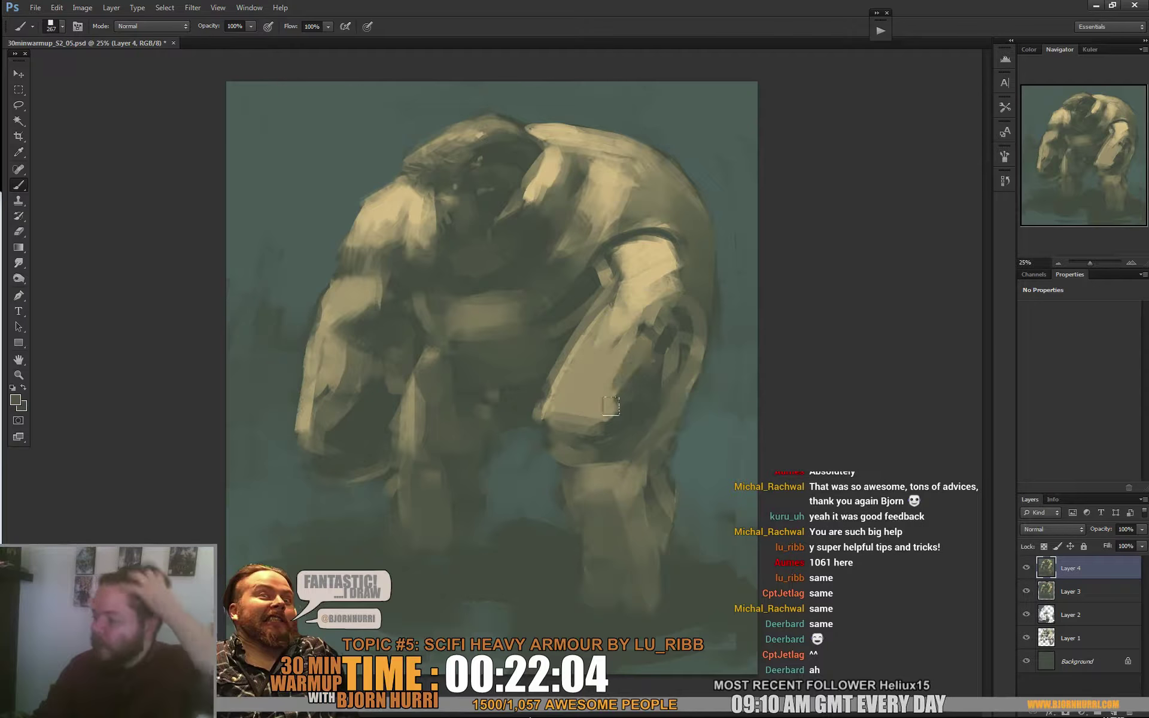
# Blend sampled light and mid tones across the right-hand forearm to round its outer side
pyautogui.keyDown('alt'); pyautogui.click(634, 263); pyautogui.keyUp('alt')
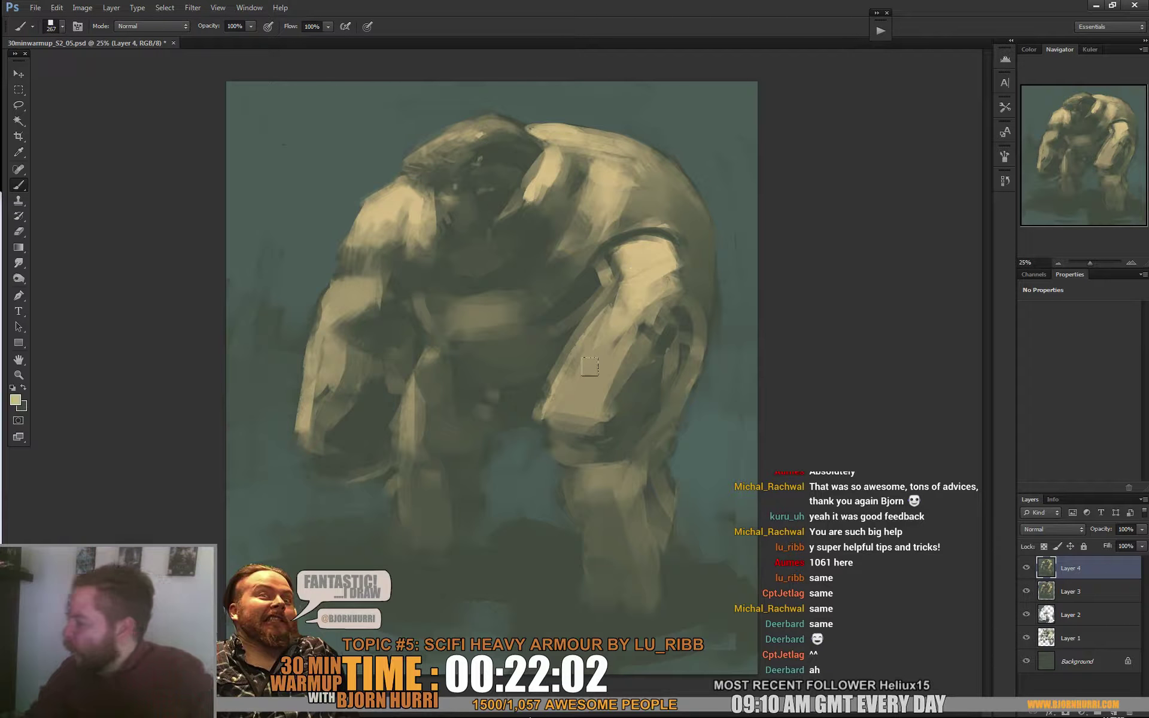
pyautogui.moveTo(636, 341)
pyautogui.mouseDown()
pyautogui.moveTo(611, 347)
pyautogui.moveTo(627, 347)
pyautogui.moveTo(665, 275)
pyautogui.moveTo(630, 352)
pyautogui.moveTo(665, 312)
pyautogui.moveTo(669, 342)
pyautogui.moveTo(645, 401)
pyautogui.moveTo(690, 316)
pyautogui.mouseUp()
pyautogui.keyDown('alt'); pyautogui.click(612, 372); pyautogui.keyUp('alt')
pyautogui.keyDown('alt'); pyautogui.click(664, 352); pyautogui.keyUp('alt')
pyautogui.keyDown('alt'); pyautogui.click(645, 400); pyautogui.keyUp('alt')
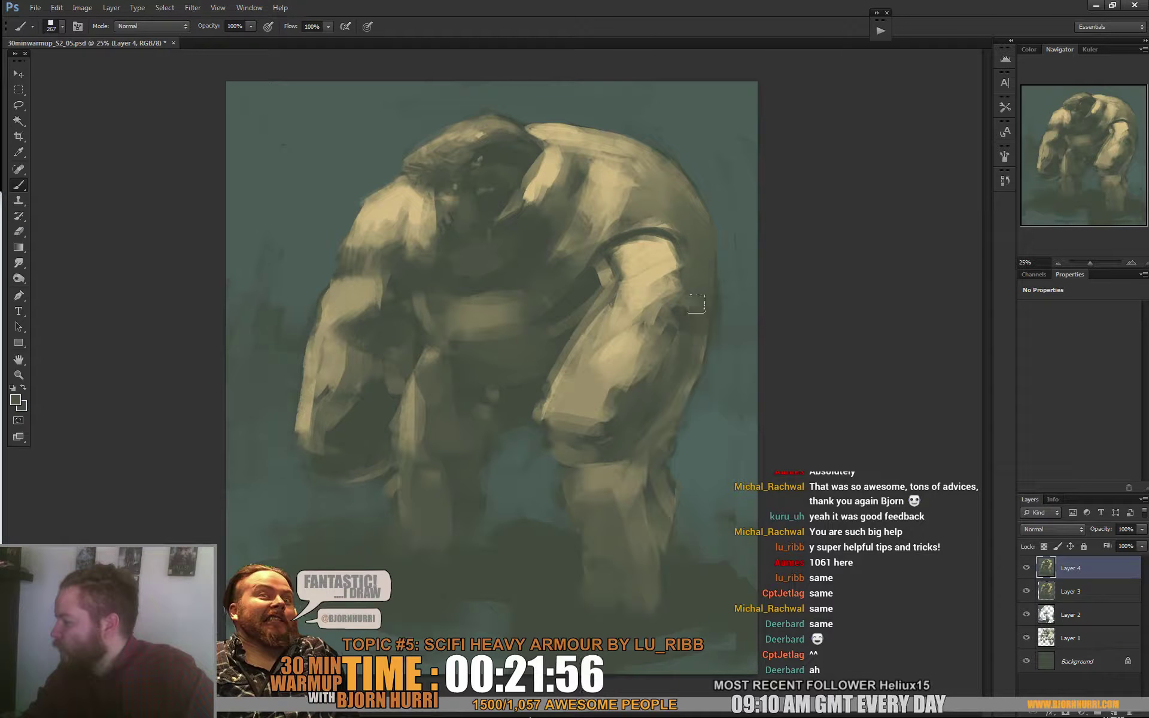
# Paint sampled cream highlights and a curved upper edge on the right-hand shoulder pad with a 65 px brush
pyautogui.rightClick(718, 244)
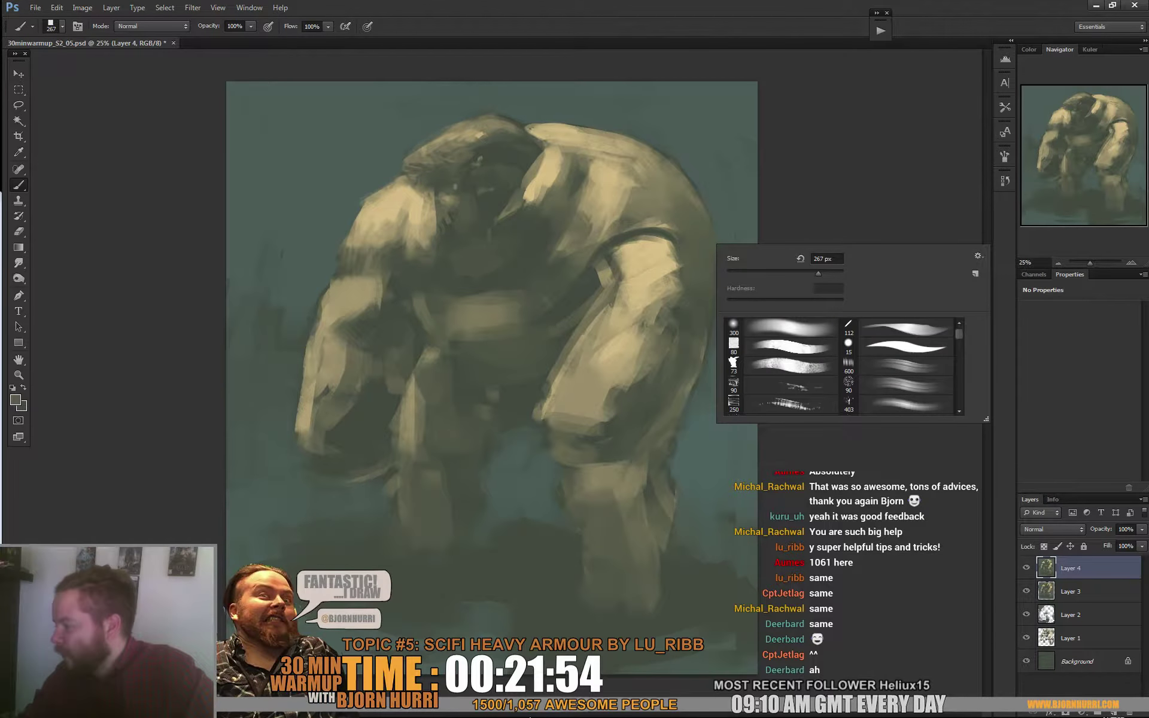
pyautogui.keyDown('alt'); pyautogui.click(671, 236); pyautogui.keyUp('alt')
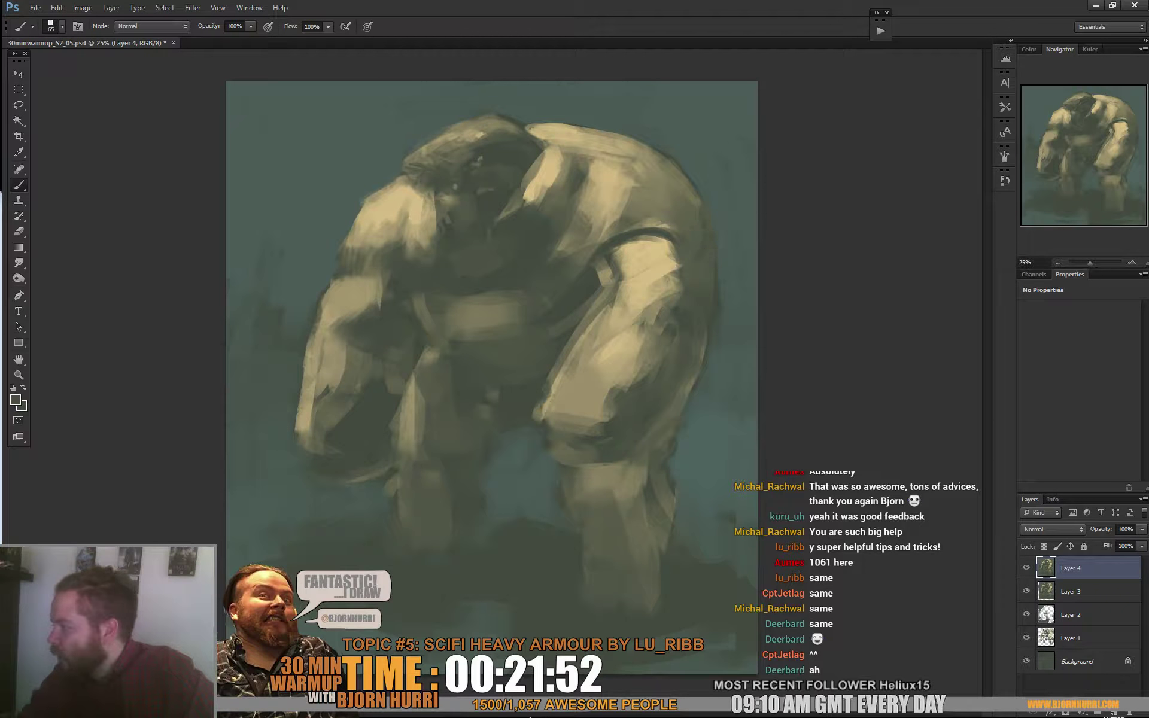
pyautogui.keyDown('alt'); pyautogui.click(554, 177); pyautogui.keyUp('alt')
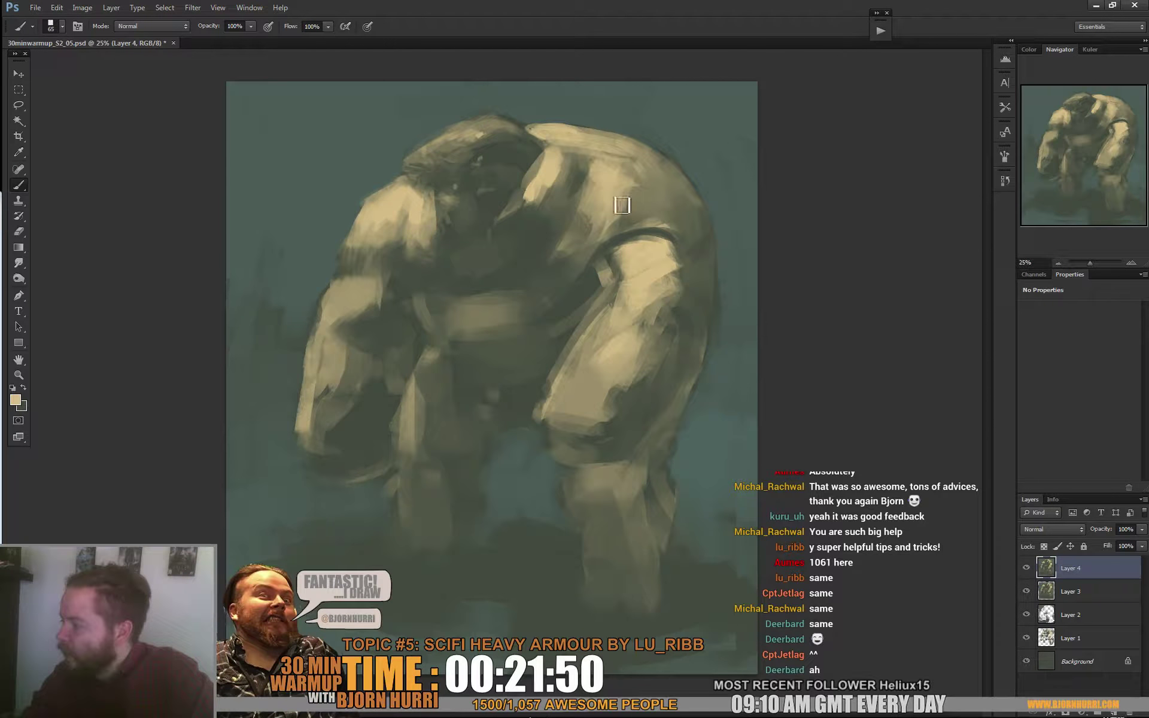
pyautogui.moveTo(623, 206); pyautogui.dragTo(649, 192)
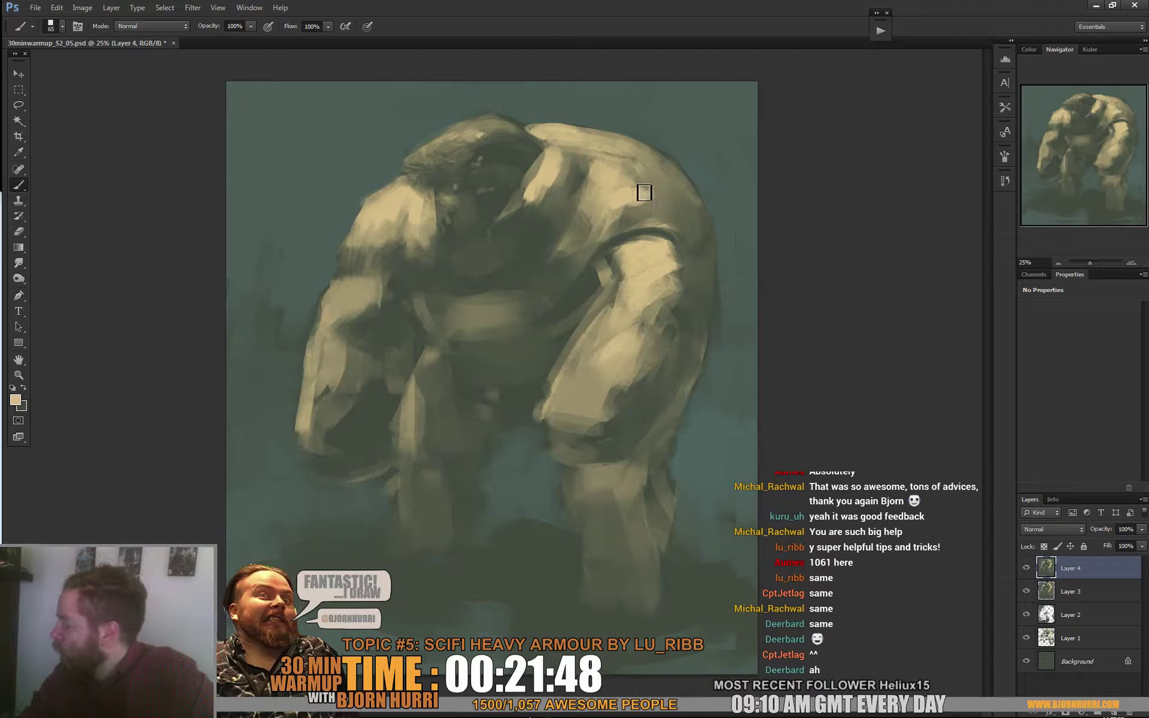
pyautogui.keyDown('alt'); pyautogui.click(661, 187); pyautogui.keyUp('alt')
pyautogui.moveTo(644, 177)
pyautogui.mouseDown()
pyautogui.moveTo(594, 214)
pyautogui.moveTo(620, 168)
pyautogui.moveTo(578, 185)
pyautogui.moveTo(597, 159)
pyautogui.moveTo(583, 169)
pyautogui.moveTo(662, 158)
pyautogui.moveTo(571, 167)
pyautogui.moveTo(671, 163)
pyautogui.moveTo(589, 163)
pyautogui.moveTo(641, 152)
pyautogui.mouseUp()
# Refine the upper outline of the right-hand shoulder pad using sampled armour tones and the background teal
pyautogui.keyDown('alt'); pyautogui.click(578, 186); pyautogui.keyUp('alt')
pyautogui.keyDown('alt'); pyautogui.click(642, 149); pyautogui.keyUp('alt')
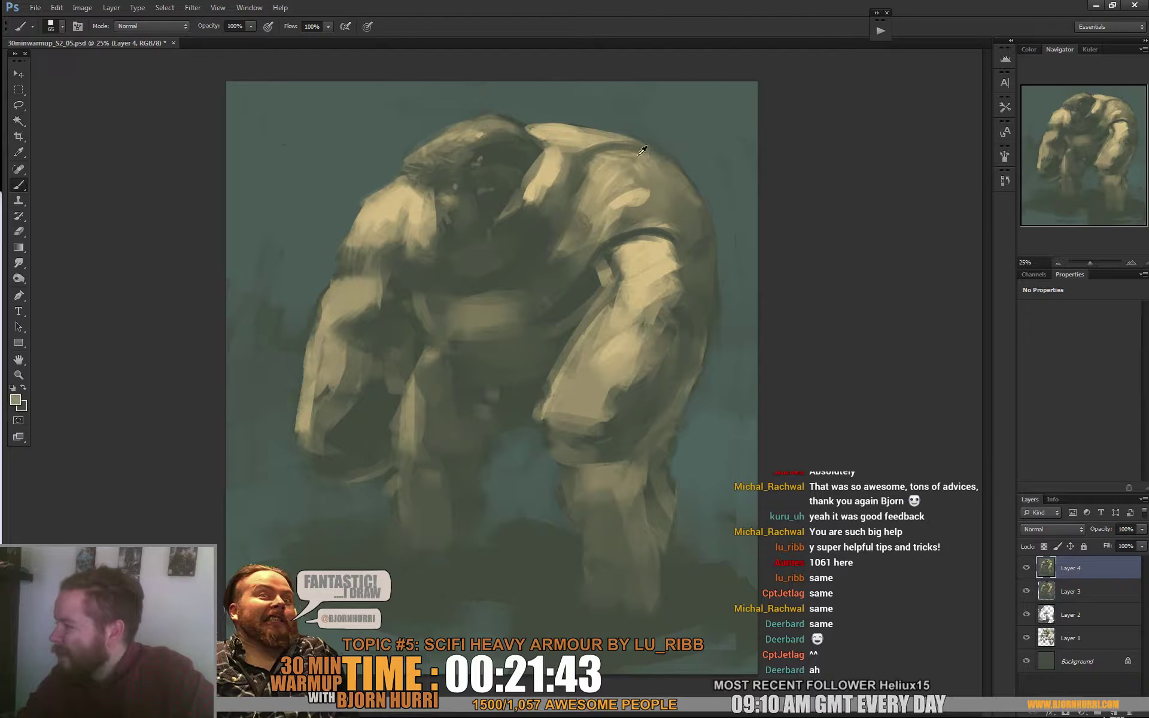
pyautogui.keyDown('alt'); pyautogui.click(598, 169); pyautogui.keyUp('alt')
pyautogui.keyDown('alt'); pyautogui.click(629, 144); pyautogui.keyUp('alt')
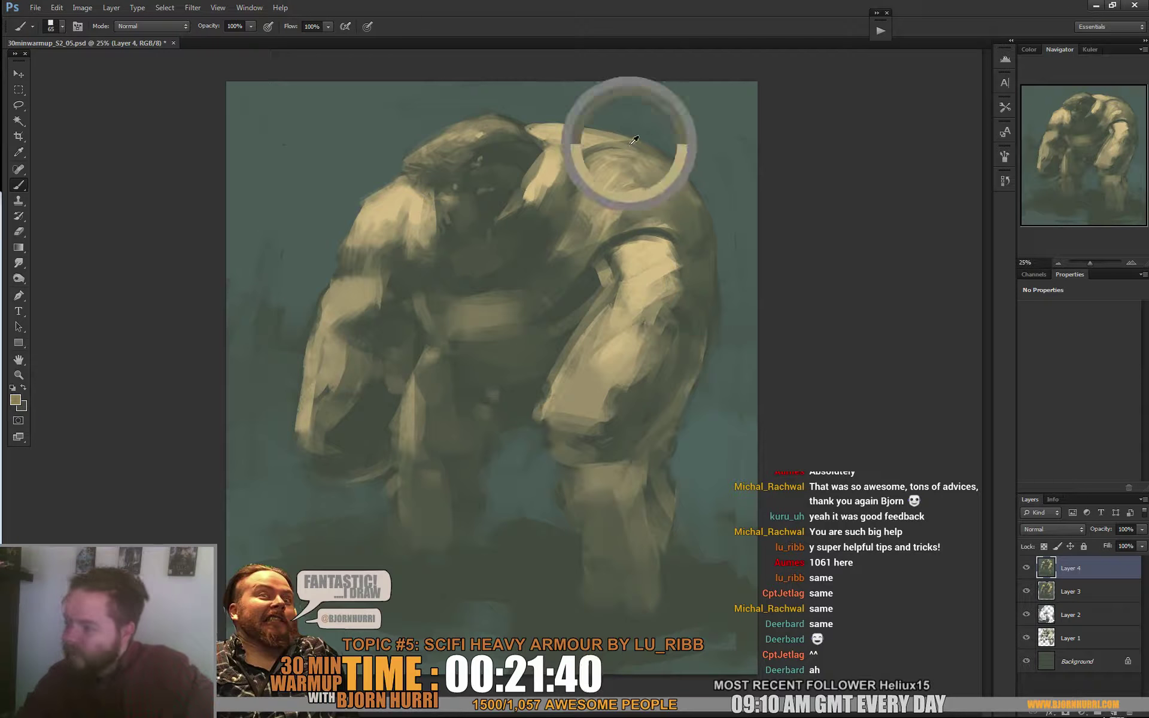
pyautogui.keyDown('alt'); pyautogui.click(623, 126); pyautogui.keyUp('alt')
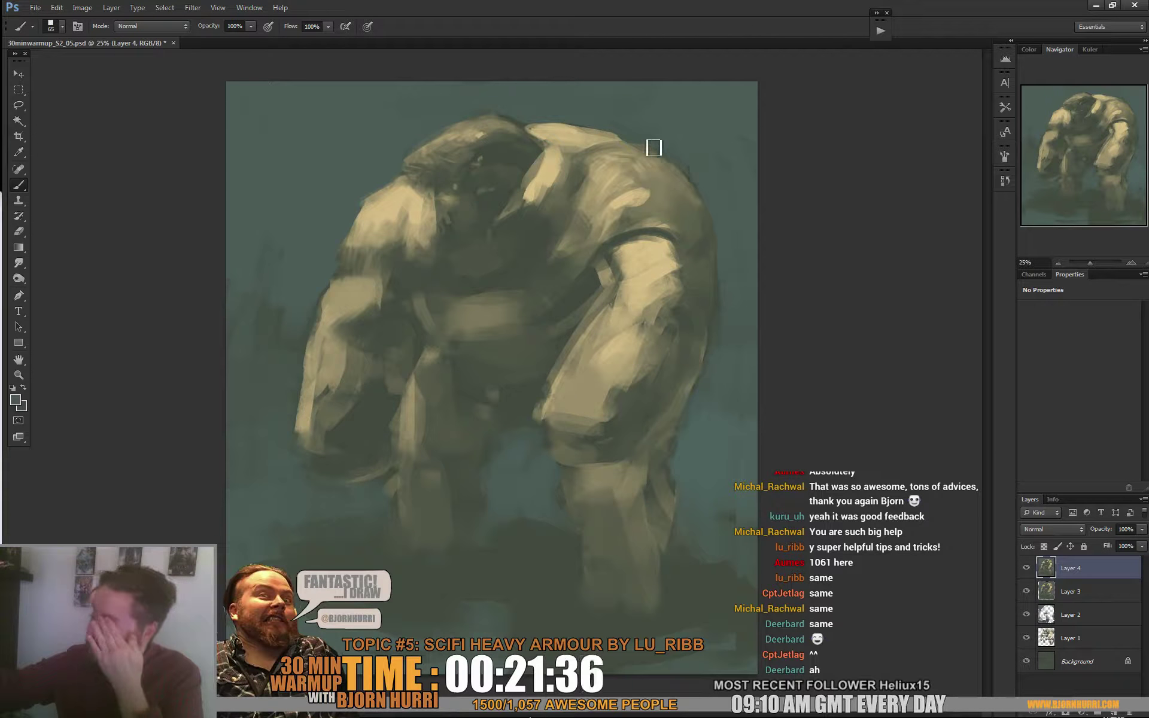
# Set the brush to 131 px and broaden the light area over the right-hand shoulder pad with sampled cream tones
pyautogui.rightClick(677, 206)
pyautogui.click(757, 235)
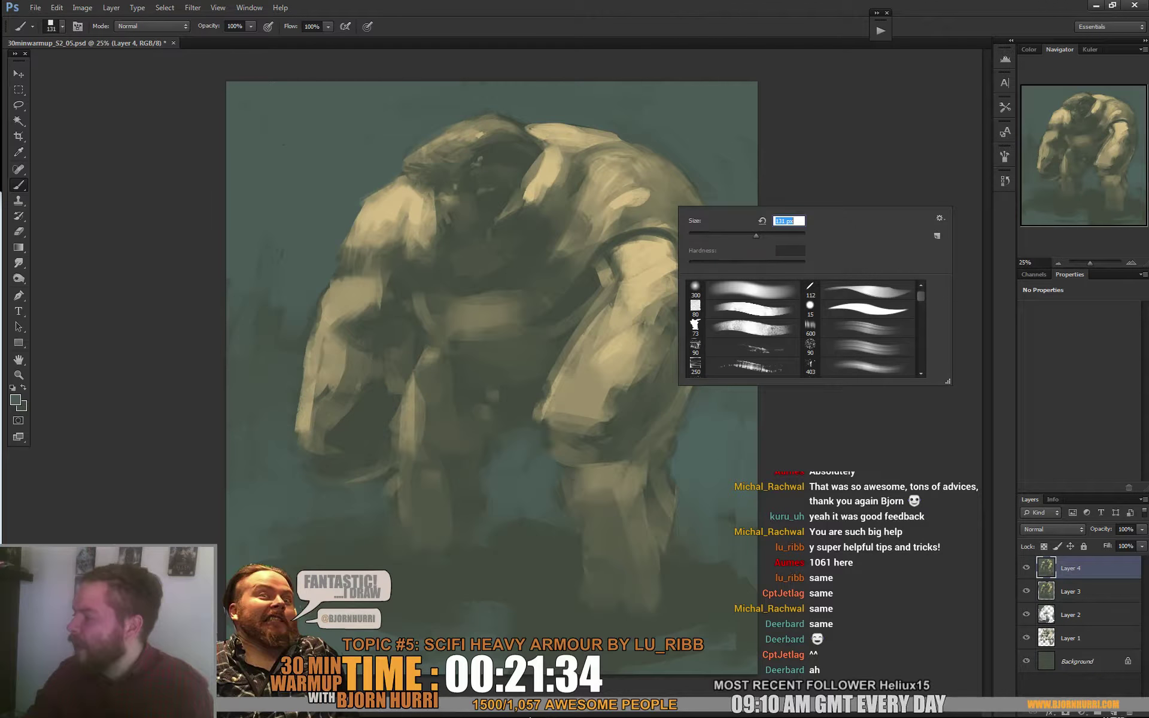
pyautogui.keyDown('alt'); pyautogui.click(620, 196); pyautogui.keyUp('alt')
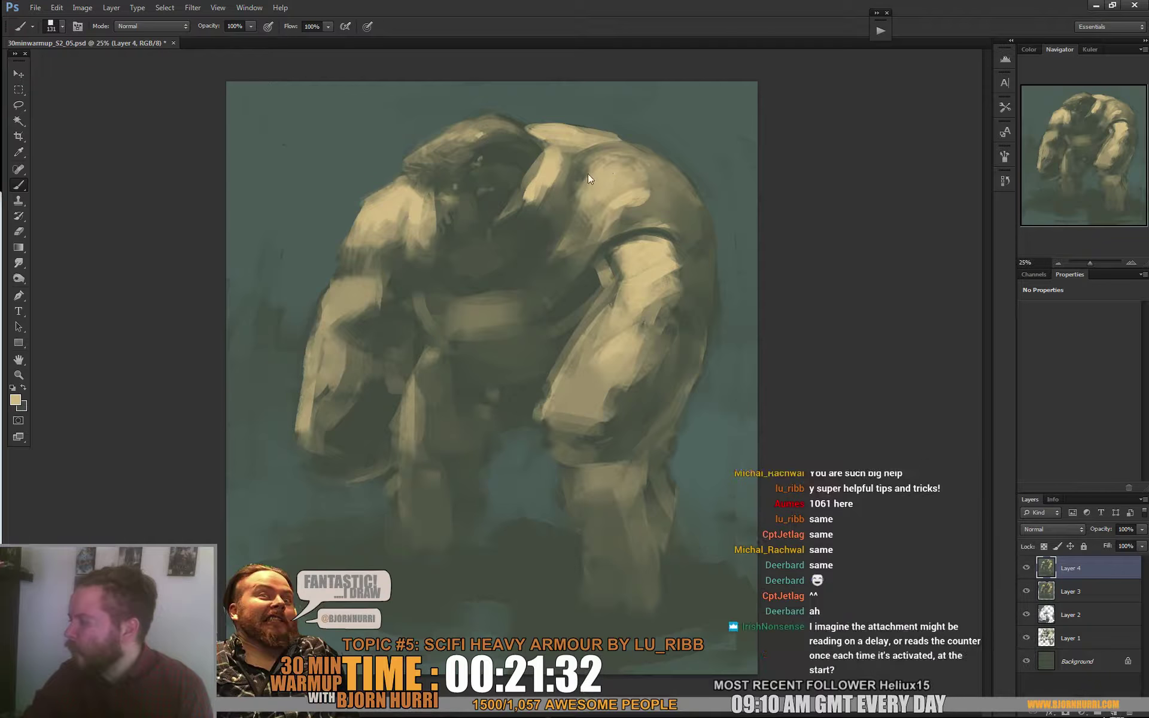
pyautogui.moveTo(641, 172)
pyautogui.mouseDown()
pyautogui.moveTo(679, 197)
pyautogui.moveTo(660, 205)
pyautogui.mouseUp()
pyautogui.keyDown('alt'); pyautogui.click(661, 197); pyautogui.keyUp('alt')
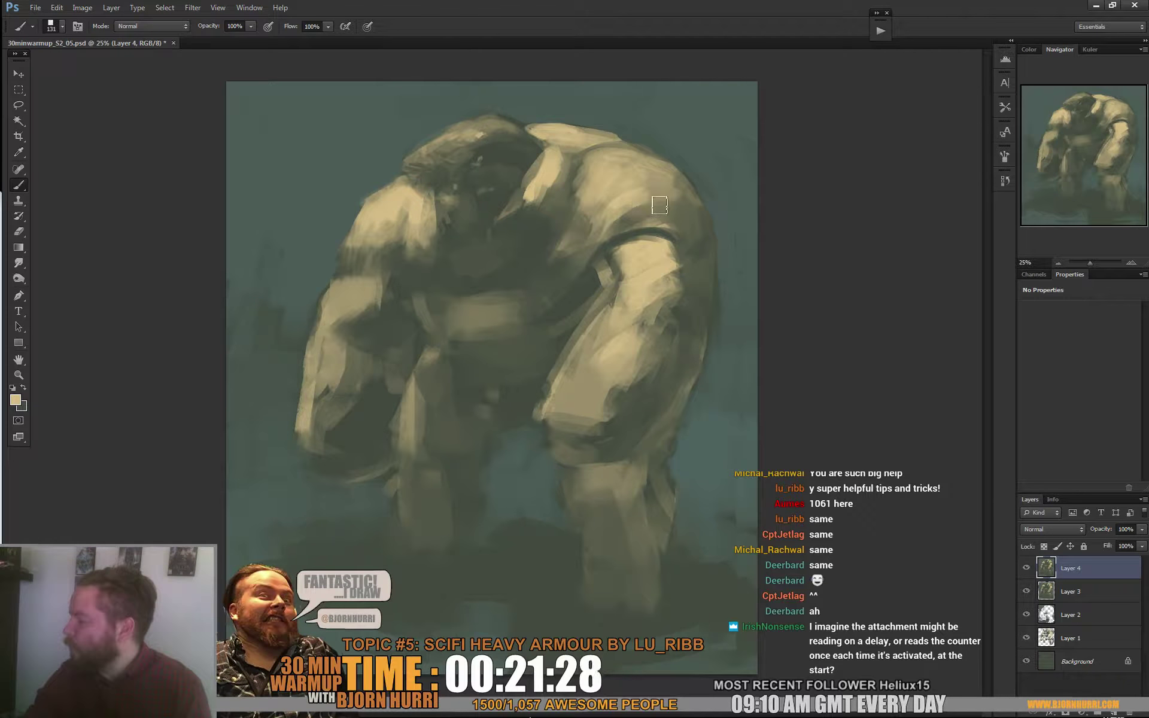
# Model the right-hand shoulder pad's inner edge against the chest with sampled dark and mid olive tones
pyautogui.keyDown('alt'); pyautogui.click(589, 245); pyautogui.keyUp('alt')
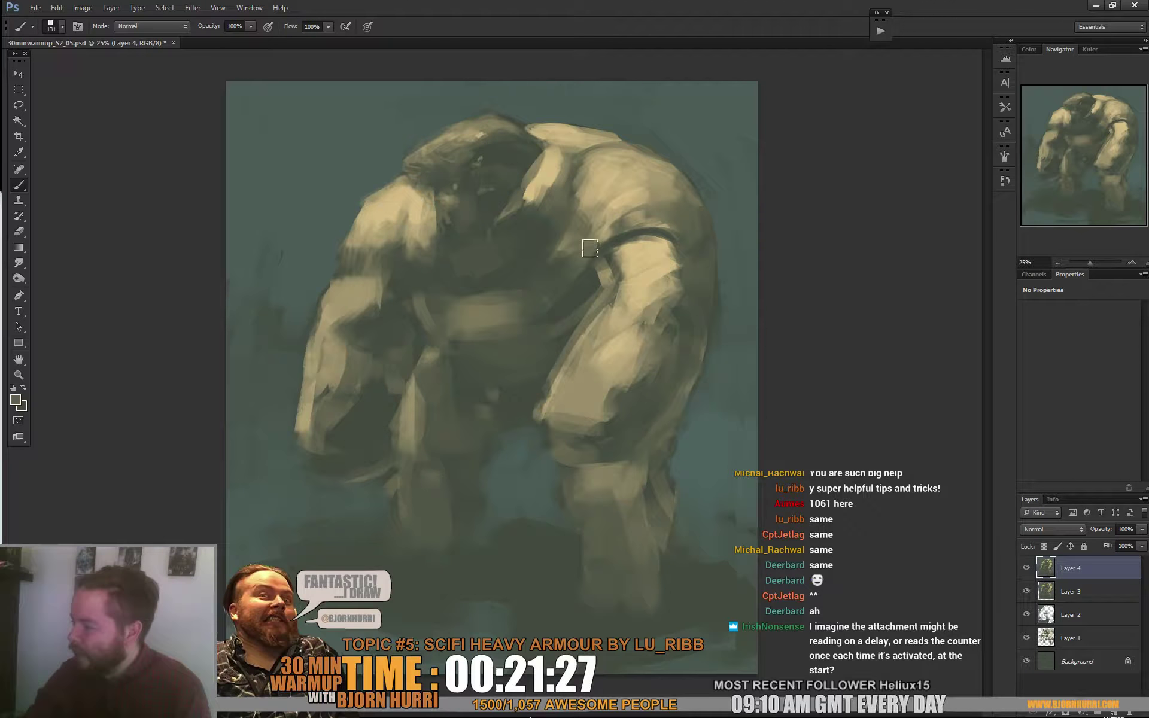
pyautogui.keyDown('alt'); pyautogui.click(537, 239); pyautogui.keyUp('alt')
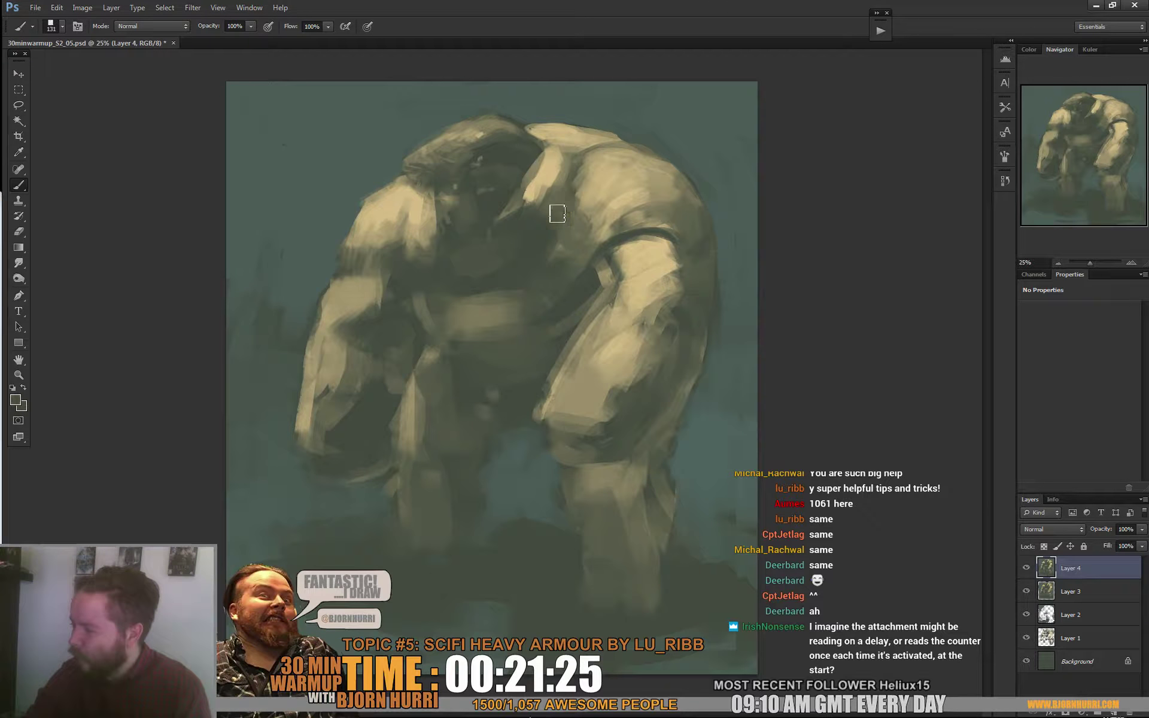
pyautogui.moveTo(556, 213); pyautogui.dragTo(577, 255)
pyautogui.keyDown('alt'); pyautogui.click(595, 249); pyautogui.keyUp('alt')
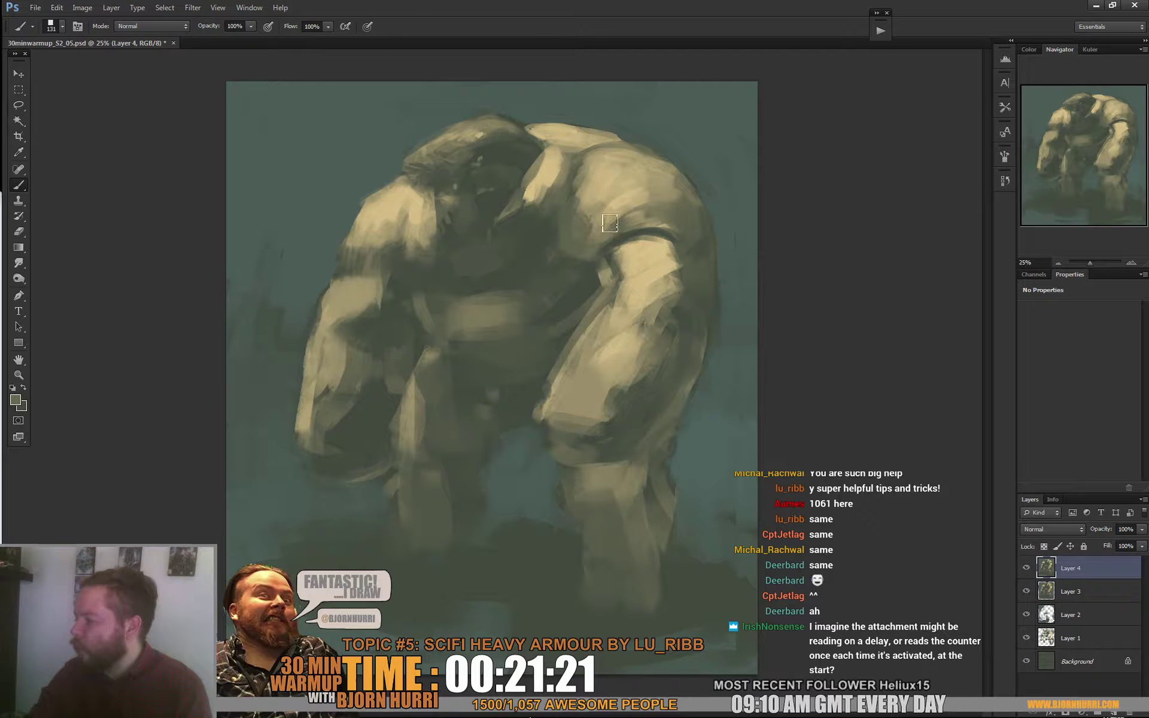
# Shade the right-hand shoulder's outer edge and deepen the armpit area with sampled dark tones, reducing the brush to 66 px
pyautogui.keyDown('alt'); pyautogui.click(693, 217); pyautogui.keyUp('alt')
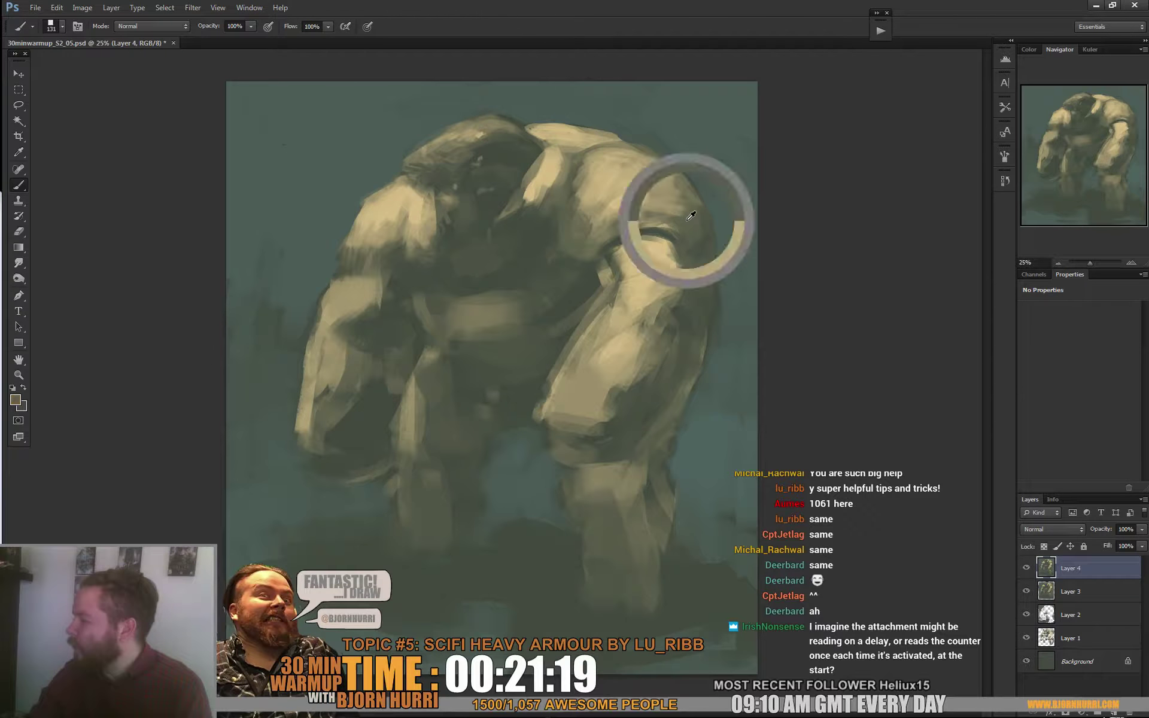
pyautogui.keyDown('alt'); pyautogui.click(703, 225); pyautogui.keyUp('alt')
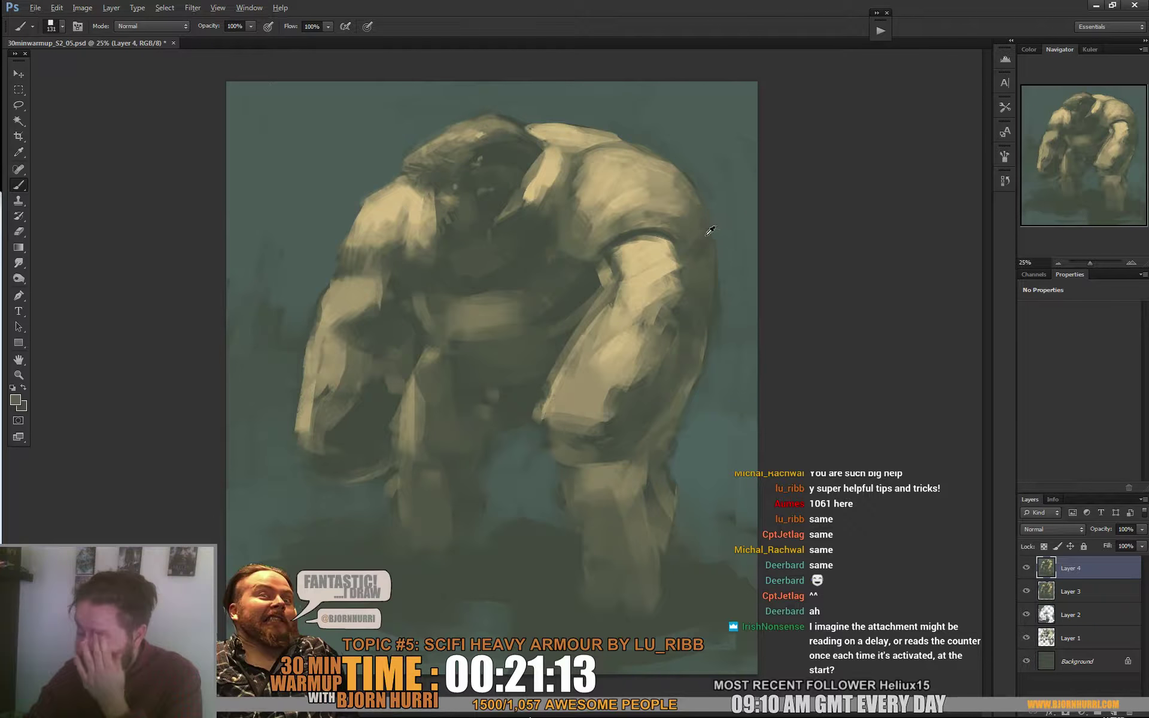
pyautogui.keyDown('alt'); pyautogui.click(703, 235); pyautogui.keyUp('alt')
pyautogui.moveTo(708, 237); pyautogui.dragTo(710, 221)
pyautogui.rightClick(712, 222)
pyautogui.click(777, 268)
pyautogui.keyDown('alt'); pyautogui.click(585, 273); pyautogui.keyUp('alt')
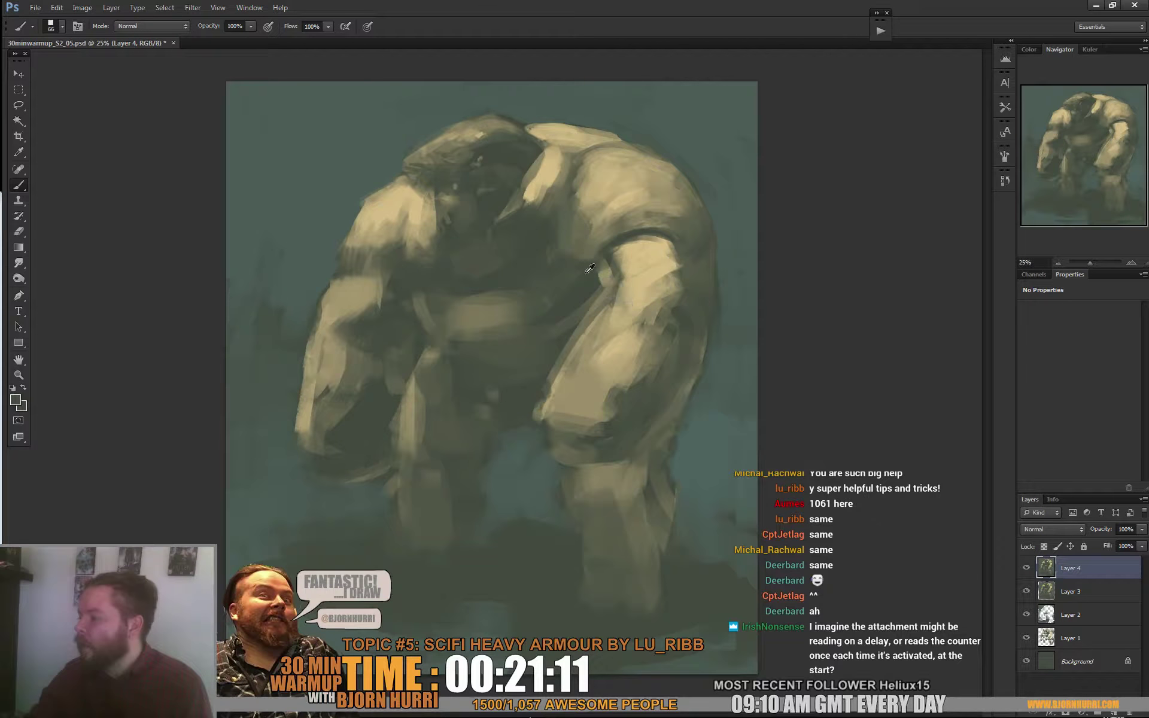
pyautogui.keyDown('alt'); pyautogui.click(560, 315); pyautogui.keyUp('alt')
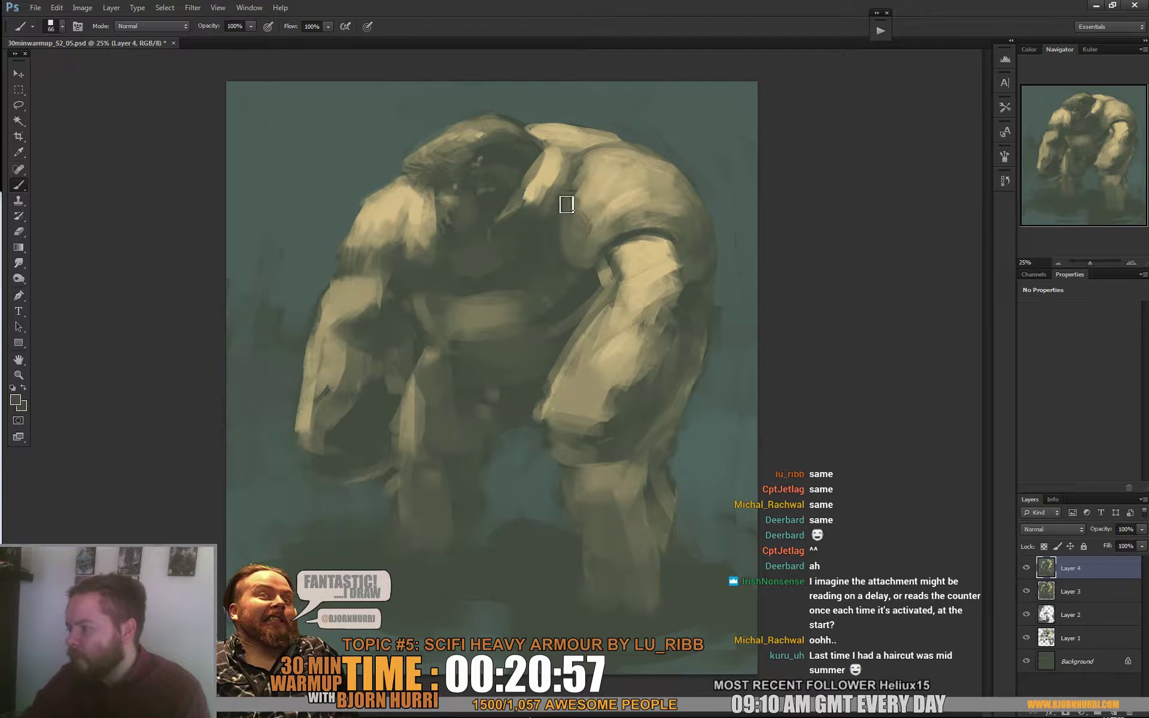
# Reshape the lower end of the light collar piece beside the head with sampled olive tones
pyautogui.keyDown('alt'); pyautogui.click(546, 203); pyautogui.keyUp('alt')
pyautogui.moveTo(539, 197); pyautogui.dragTo(554, 188)
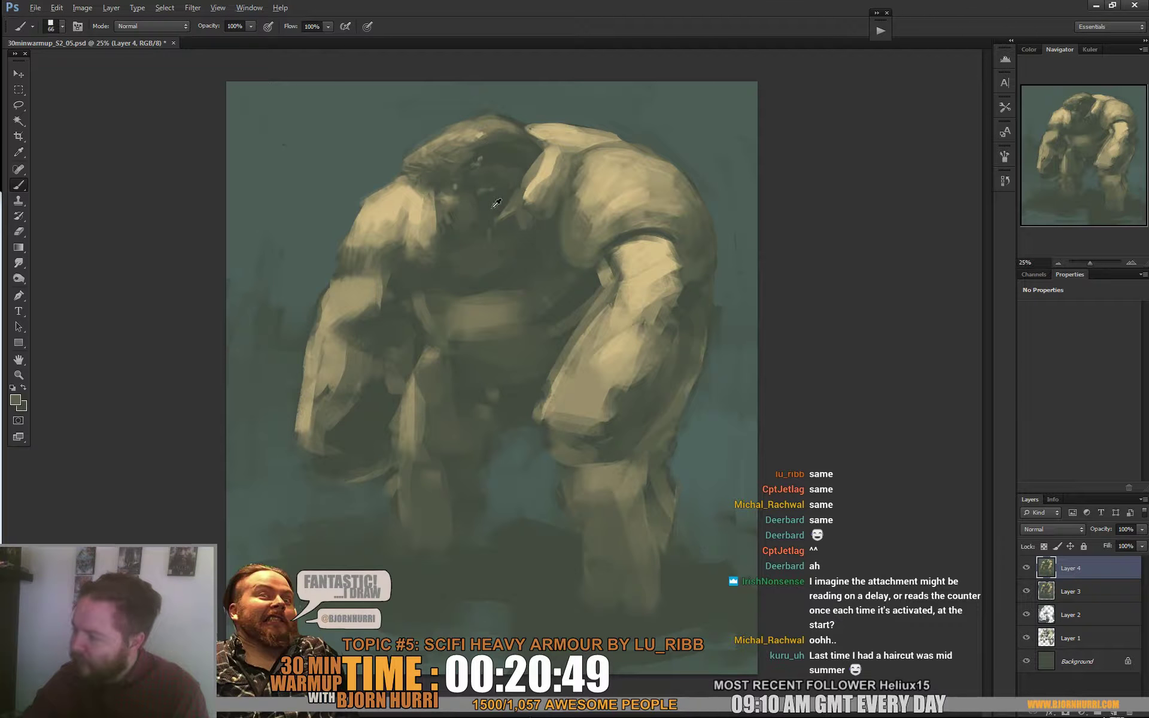
pyautogui.keyDown('alt'); pyautogui.click(528, 203); pyautogui.keyUp('alt')
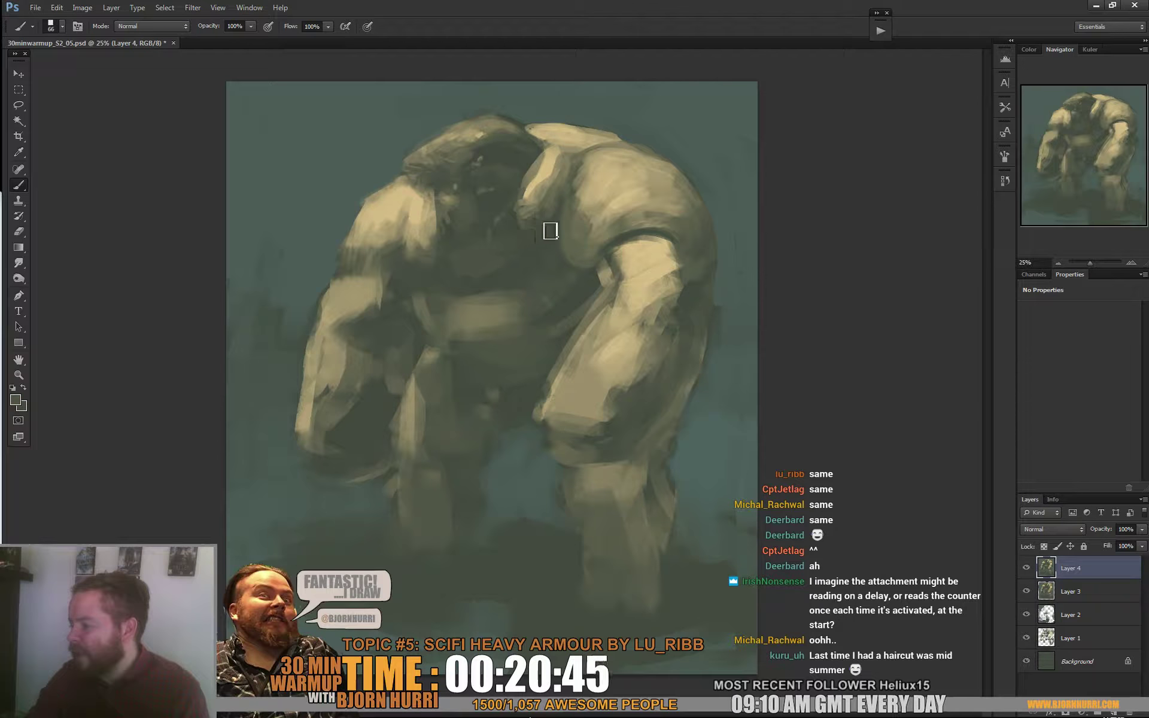
pyautogui.keyDown('alt'); pyautogui.click(539, 228); pyautogui.keyUp('alt')
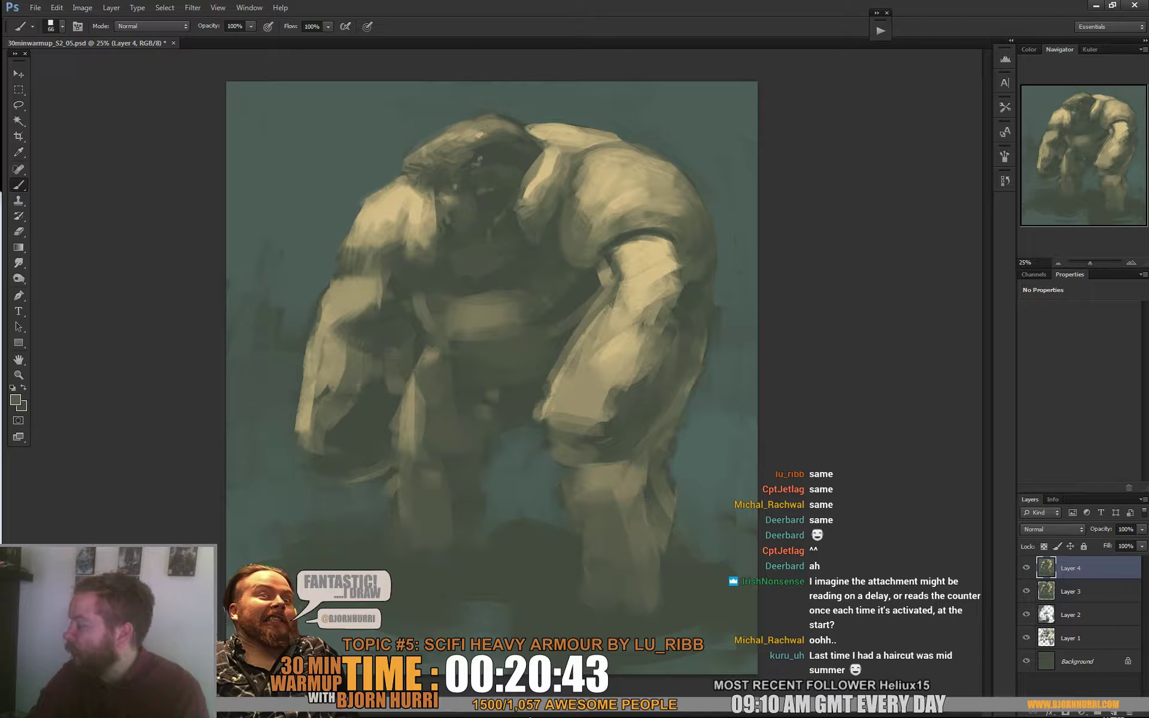
# Paint a rounded dark form on the left-hand side of the chest with a 47 px brush
pyautogui.rightClick(585, 165)
pyautogui.press('Return')
pyautogui.keyDown('alt'); pyautogui.click(420, 222); pyautogui.keyUp('alt')
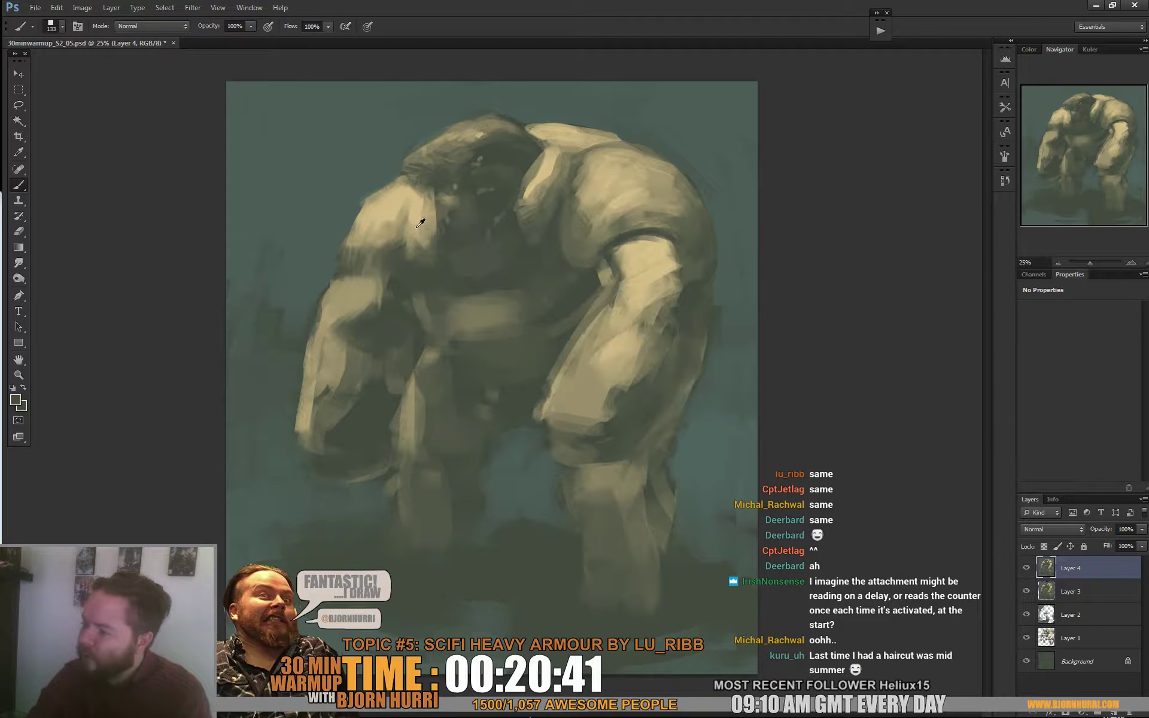
pyautogui.rightClick(424, 255)
pyautogui.write('47')
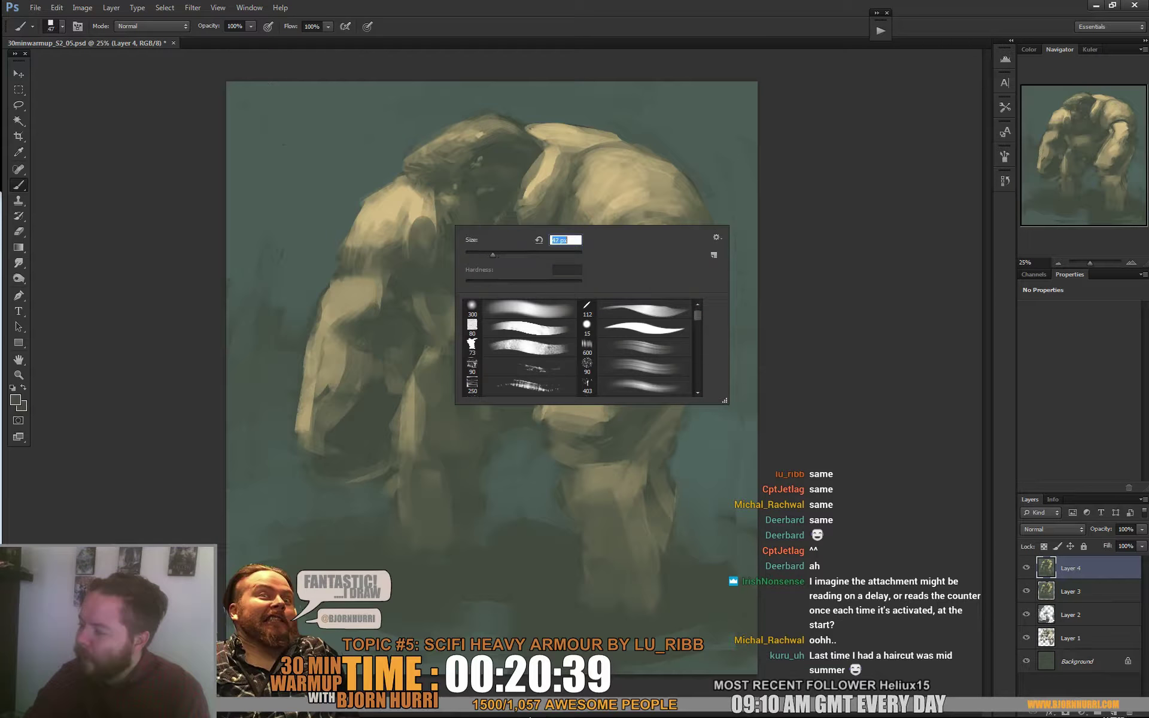
pyautogui.press('Return')
pyautogui.moveTo(417, 221)
pyautogui.mouseDown()
pyautogui.moveTo(421, 198)
pyautogui.moveTo(431, 202)
pyautogui.mouseUp()
# Add a light highlight above the dark chest form with a 28 px brush and shade beside it at 63 px
pyautogui.rightClick(421, 201)
pyautogui.click(462, 235)
pyautogui.keyDown('alt'); pyautogui.click(415, 200); pyautogui.keyUp('alt')
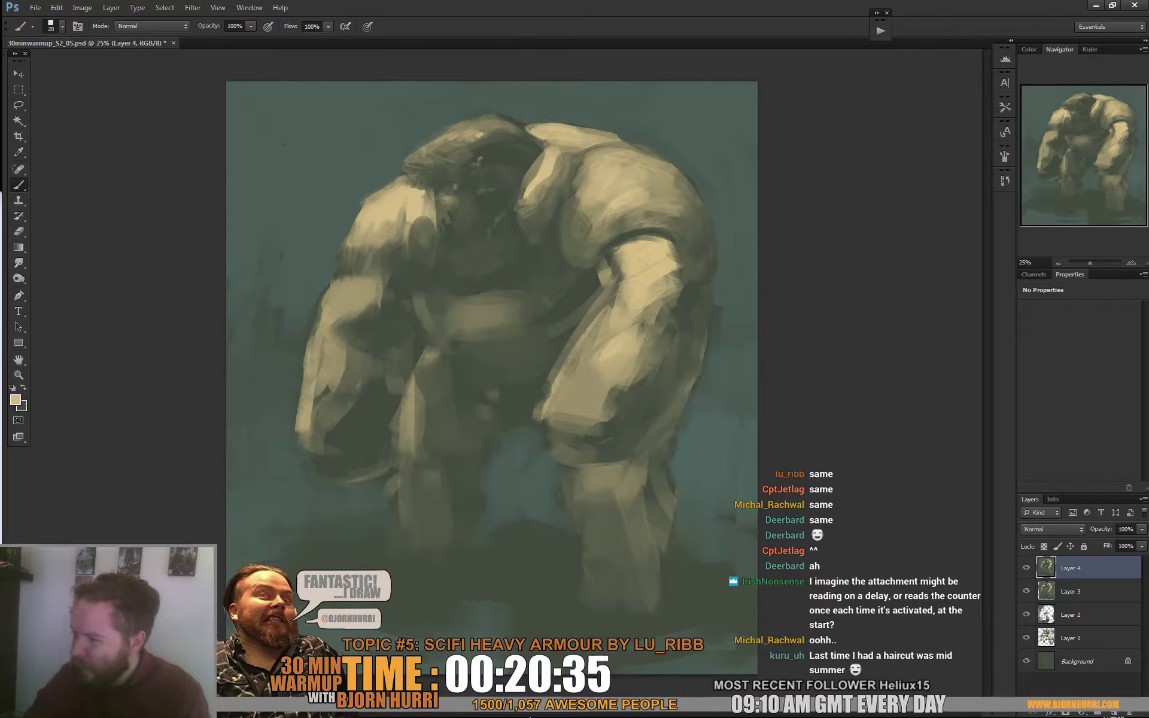
pyautogui.rightClick(422, 203)
pyautogui.write('63')
pyautogui.press('Return')
pyautogui.keyDown('alt'); pyautogui.click(445, 190); pyautogui.keyUp('alt')
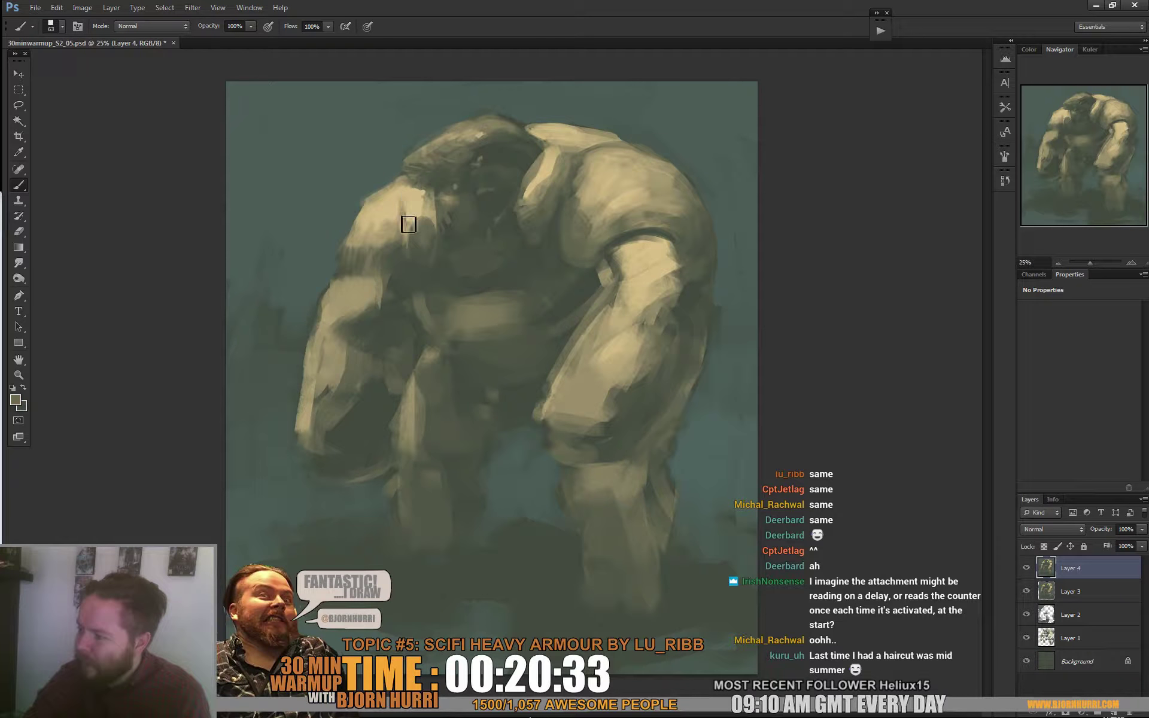
pyautogui.moveTo(407, 210); pyautogui.dragTo(409, 189)
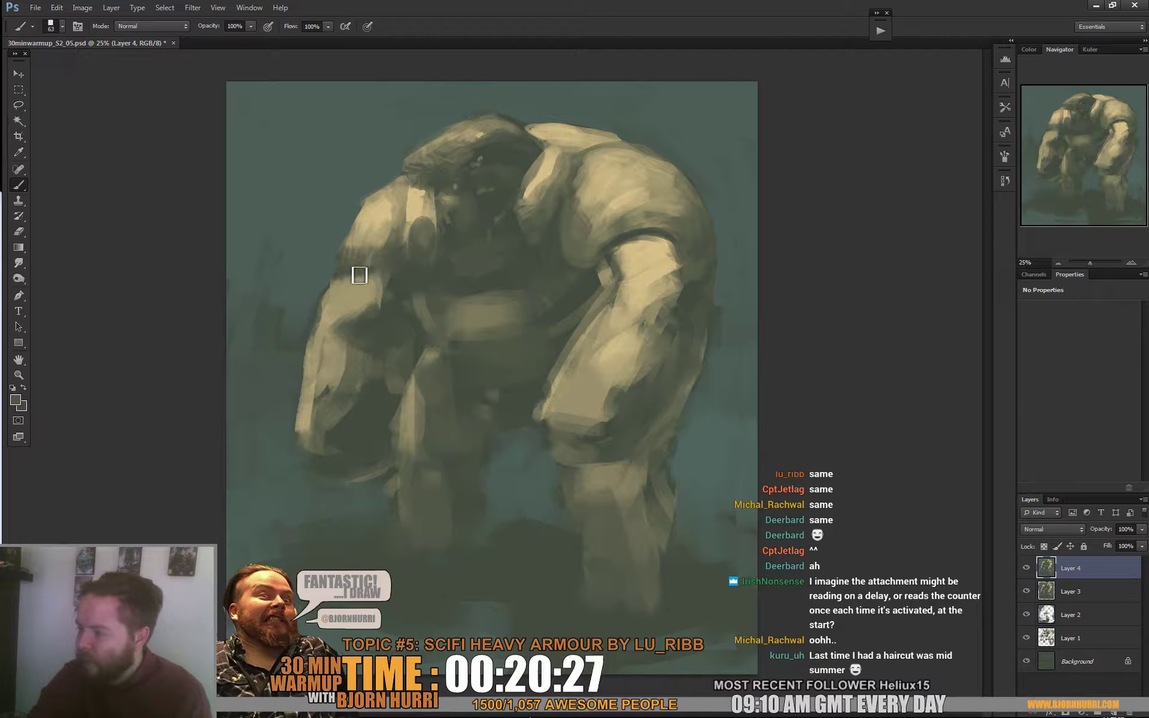
# Paint a dark separating band between the left-hand shoulder and forearm with sampled shadow tones
pyautogui.keyDown('alt'); pyautogui.click(400, 279); pyautogui.keyUp('alt')
pyautogui.moveTo(381, 267); pyautogui.dragTo(389, 272)
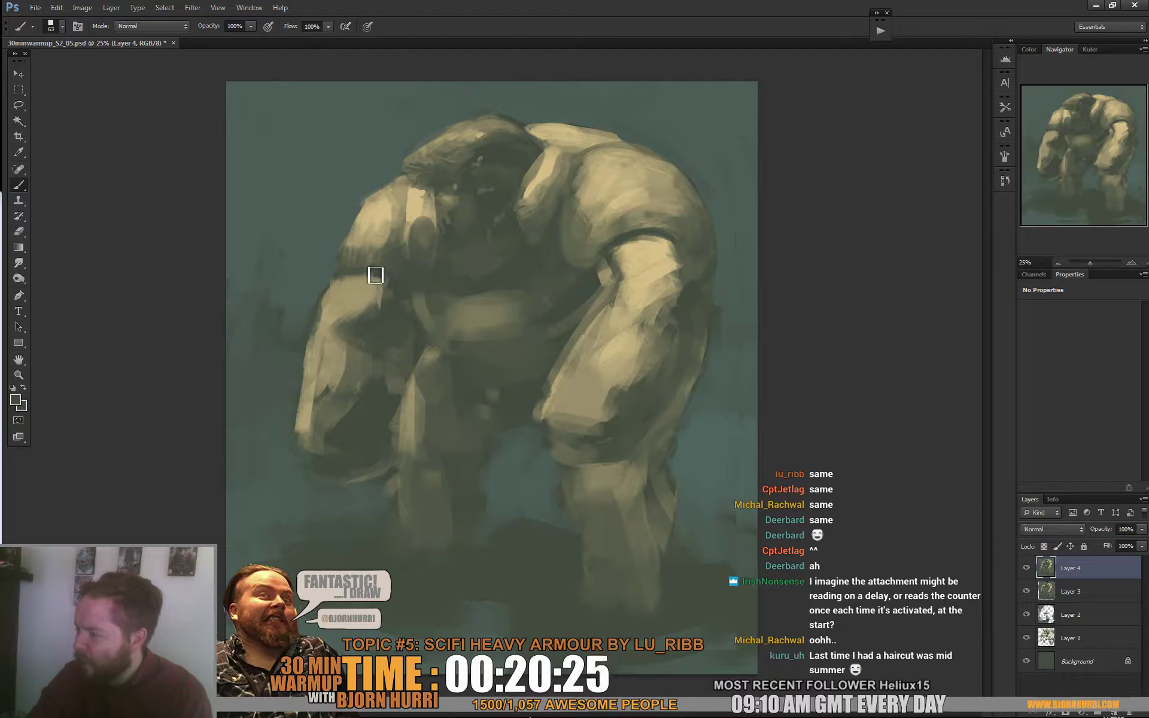
pyautogui.keyDown('alt'); pyautogui.click(384, 278); pyautogui.keyUp('alt')
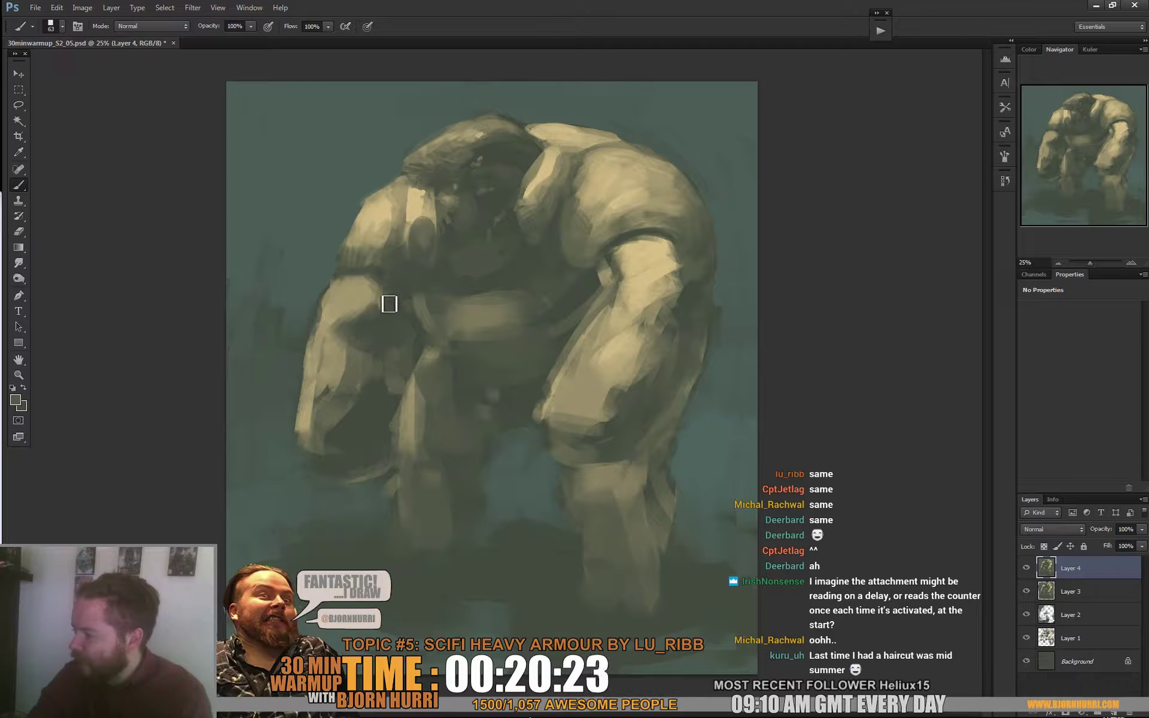
# Brighten the upper left-hand forearm with a 97 px brush in sampled cream tones and darken the crease beneath it
pyautogui.rightClick(404, 307)
pyautogui.moveTo(449, 335); pyautogui.dragTo(455, 336)
pyautogui.keyDown('alt'); pyautogui.click(638, 236); pyautogui.keyUp('alt')
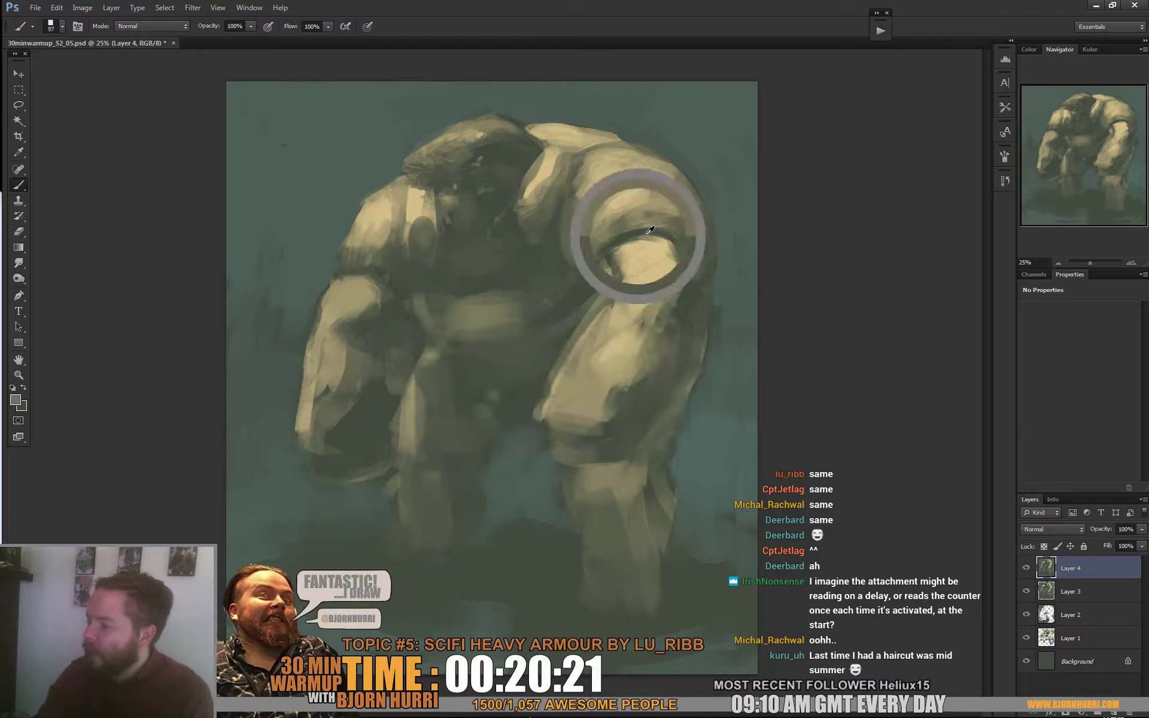
pyautogui.keyDown('alt'); pyautogui.click(656, 256); pyautogui.keyUp('alt')
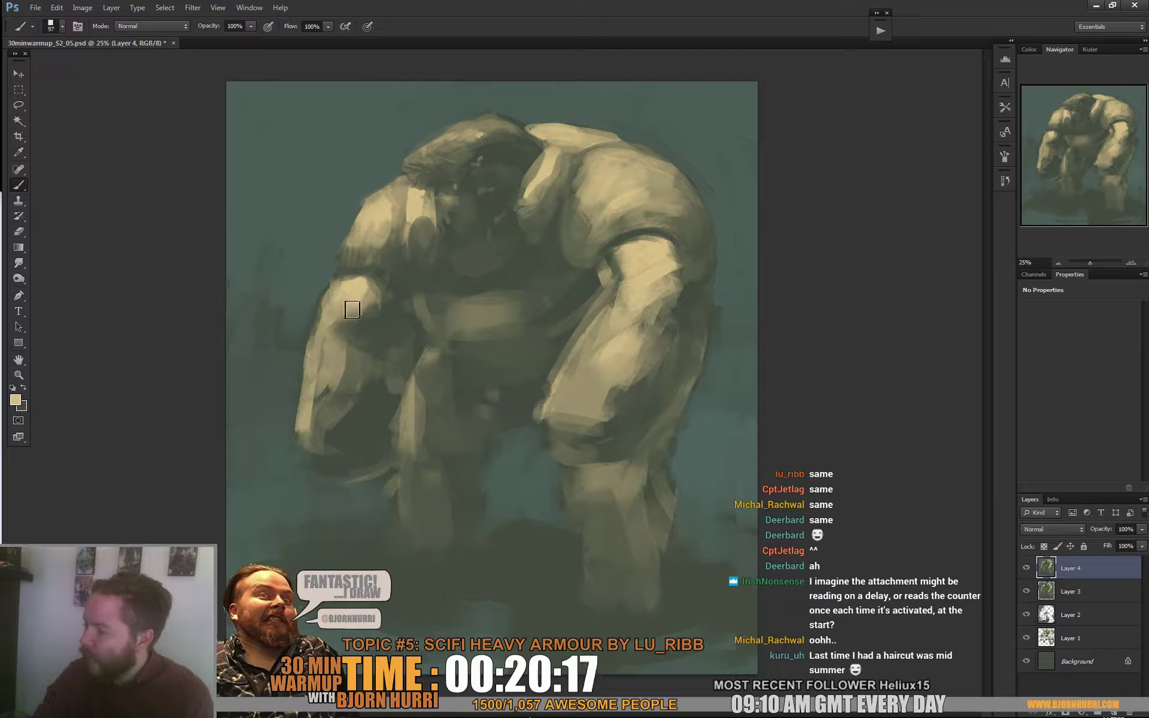
pyautogui.keyDown('alt'); pyautogui.click(371, 298); pyautogui.keyUp('alt')
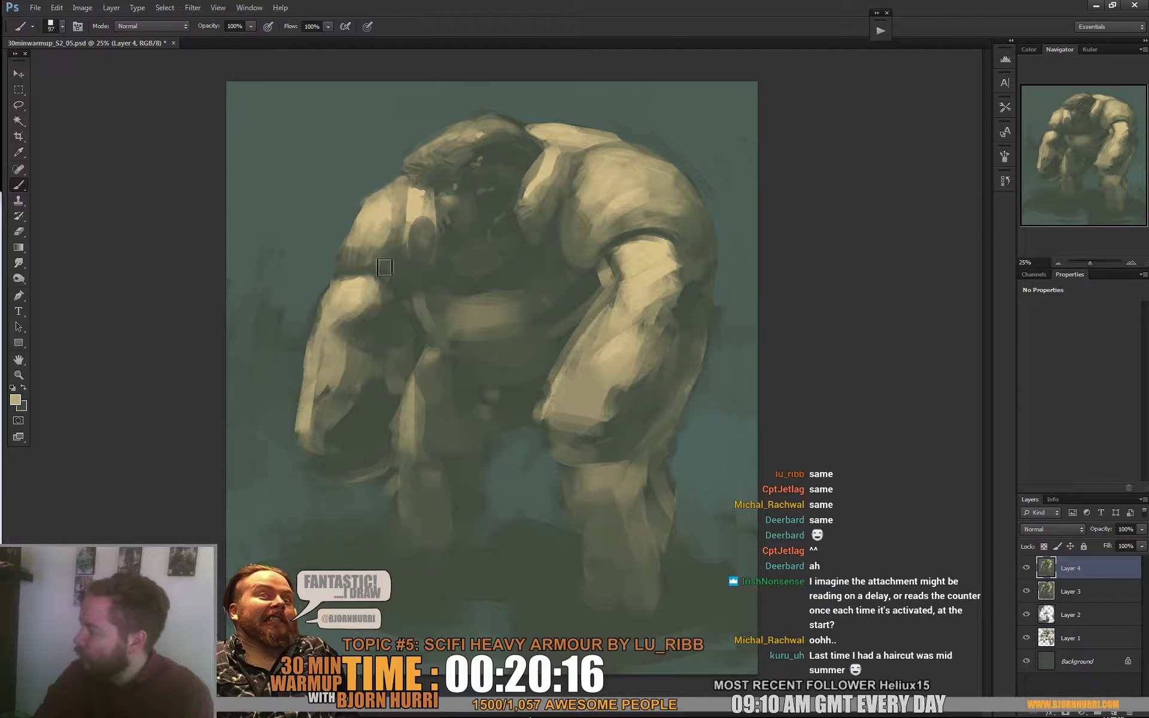
pyautogui.keyDown('alt'); pyautogui.click(350, 332); pyautogui.keyUp('alt')
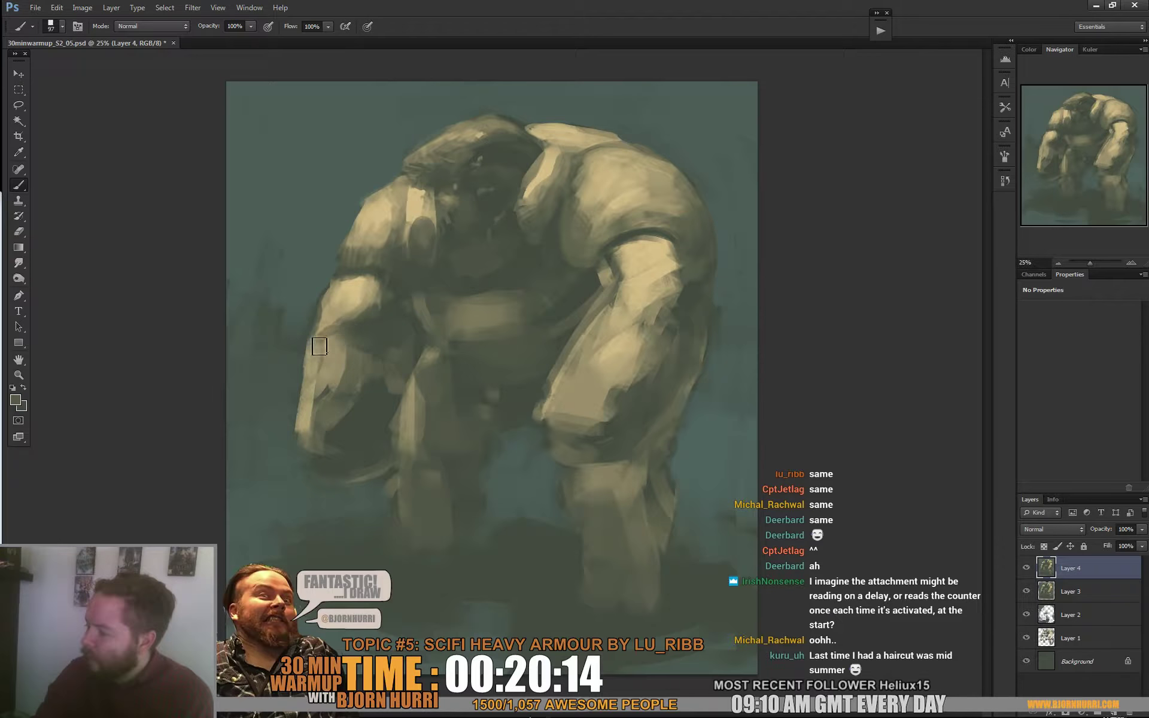
pyautogui.keyDown('alt'); pyautogui.click(309, 380); pyautogui.keyUp('alt')
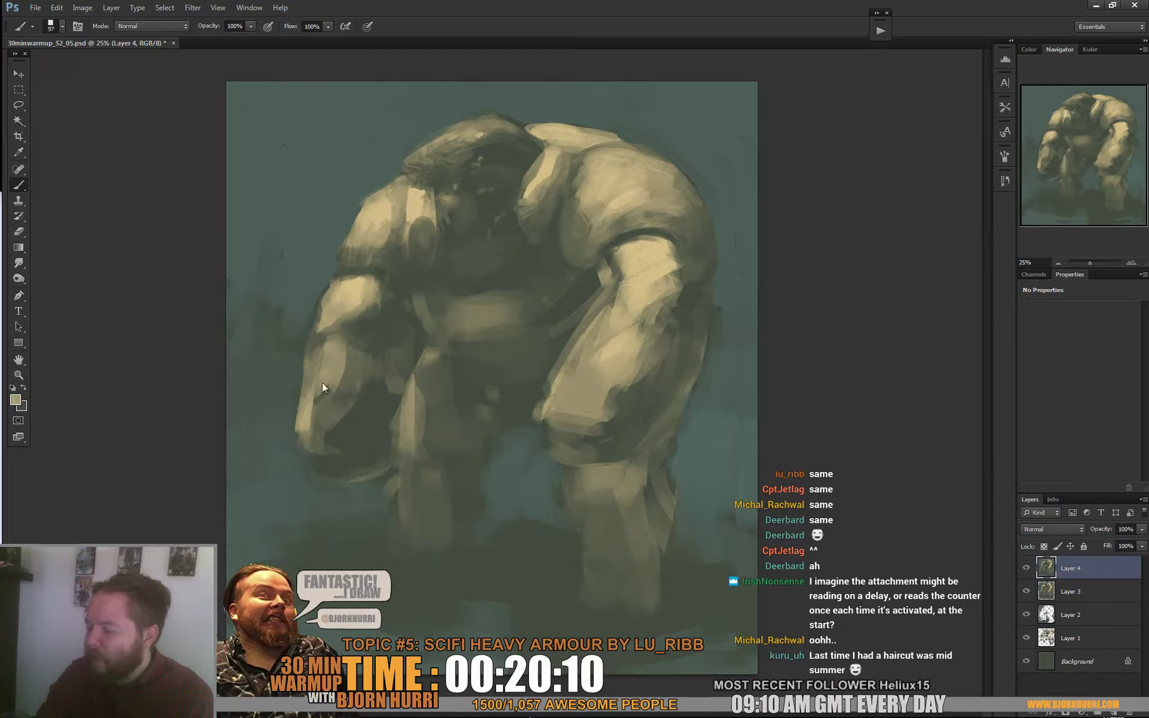
# Refine the shading below the left-hand forearm's crease with a 48 px brush and sampled olive tones
pyautogui.rightClick(355, 379)
pyautogui.moveTo(446, 384); pyautogui.dragTo(431, 384)
pyautogui.click(376, 341)
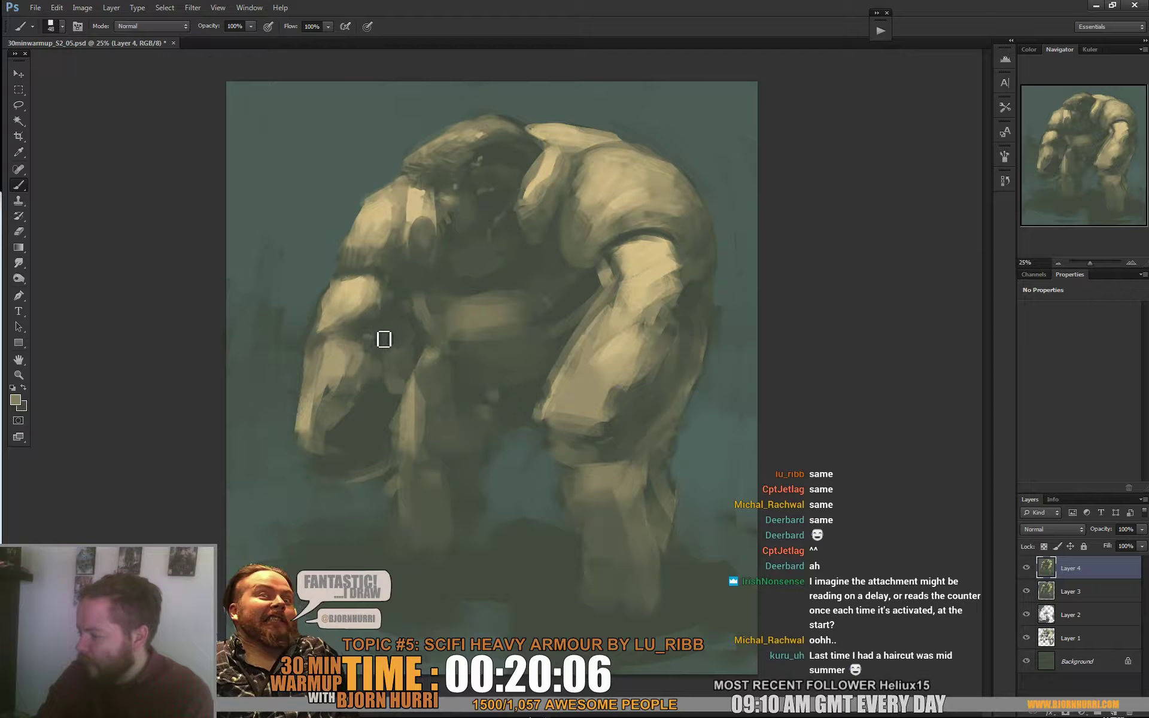
pyautogui.keyDown('alt'); pyautogui.click(390, 340); pyautogui.keyUp('alt')
# Open a teal gap between the left-hand forearm and waist, and shade the forearm's inner side with a 57 px brush
pyautogui.rightClick(463, 303)
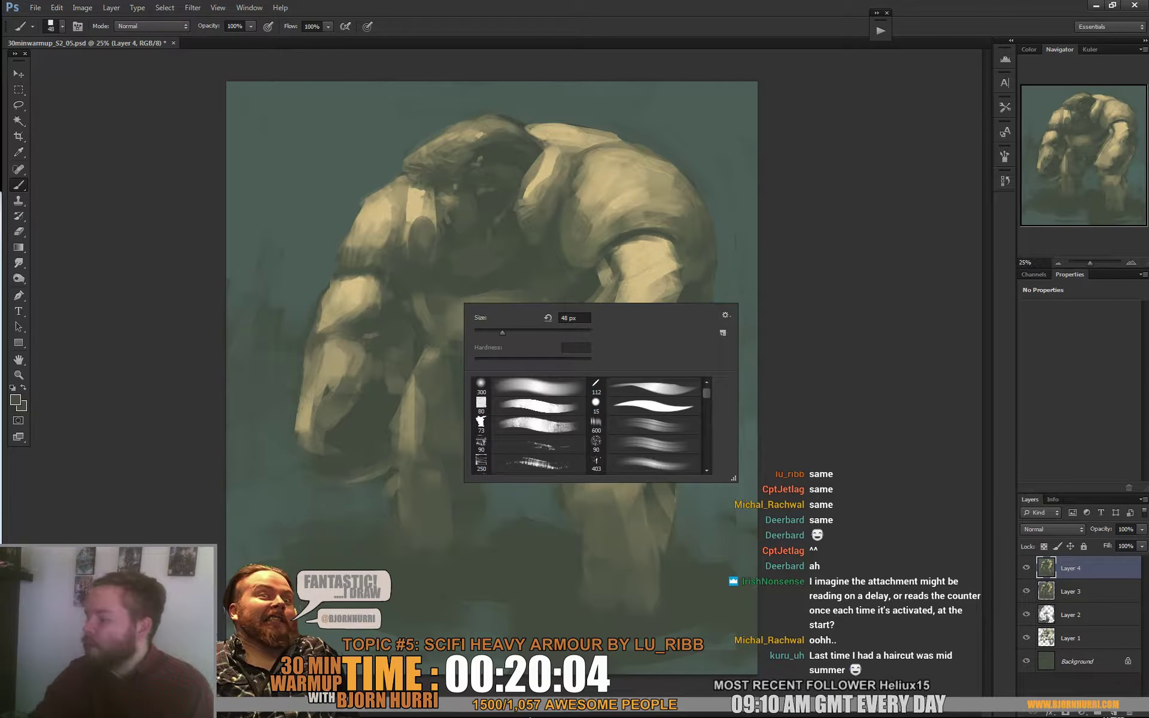
pyautogui.keyDown('alt'); pyautogui.click(334, 212); pyautogui.keyUp('alt')
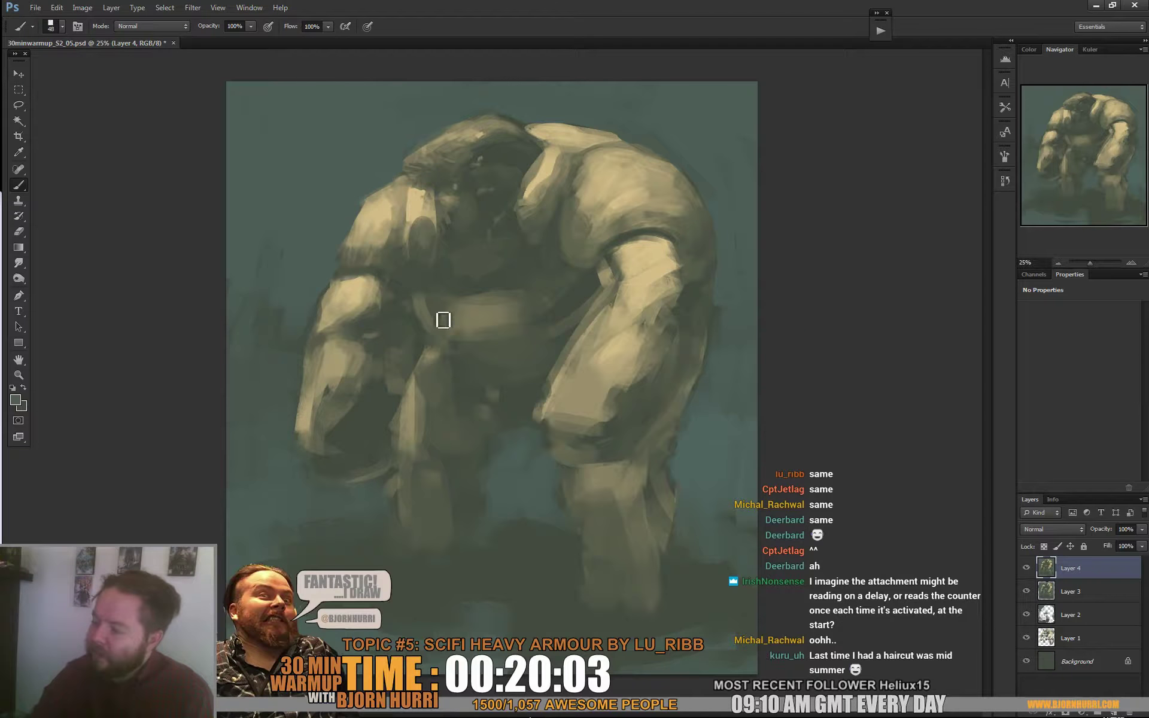
pyautogui.rightClick(390, 373)
pyautogui.moveTo(428, 401); pyautogui.dragTo(431, 401)
pyautogui.moveTo(357, 398)
pyautogui.mouseDown()
pyautogui.moveTo(334, 417)
pyautogui.moveTo(351, 423)
pyautogui.moveTo(359, 391)
pyautogui.mouseUp()
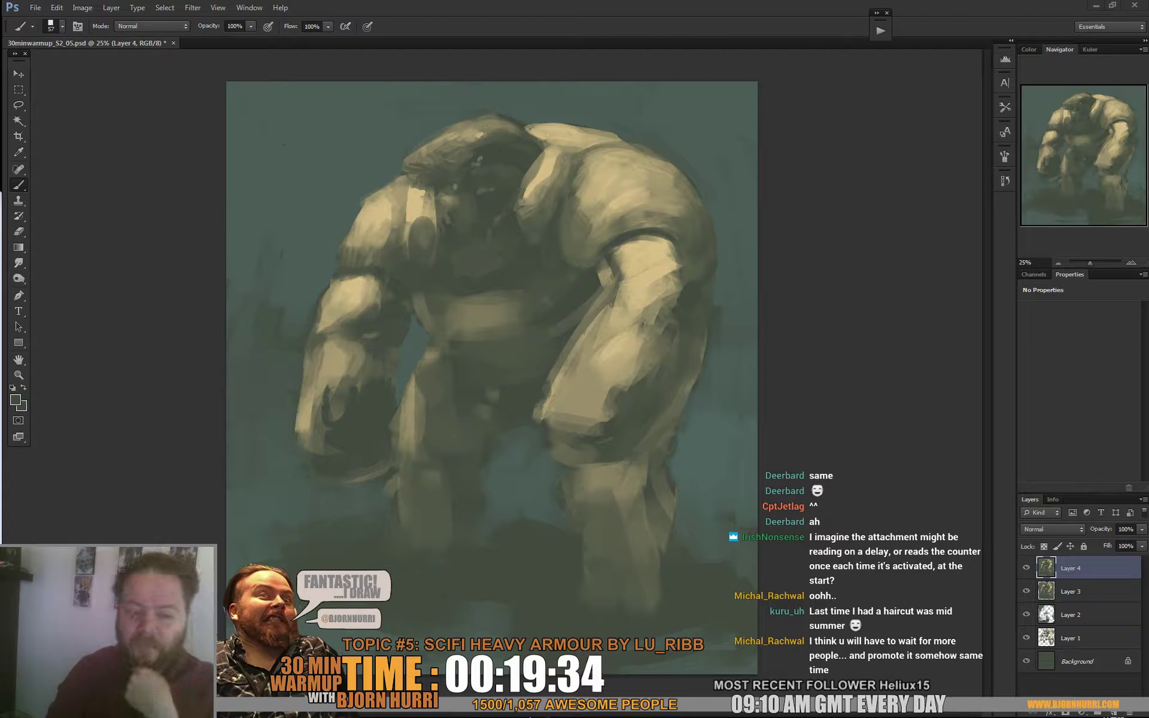
# Rework the band between the left-hand shoulder and forearm with a 114 px brush and sampled tones
pyautogui.rightClick(413, 294)
pyautogui.moveTo(452, 315); pyautogui.dragTo(461, 316)
pyautogui.click(396, 273)
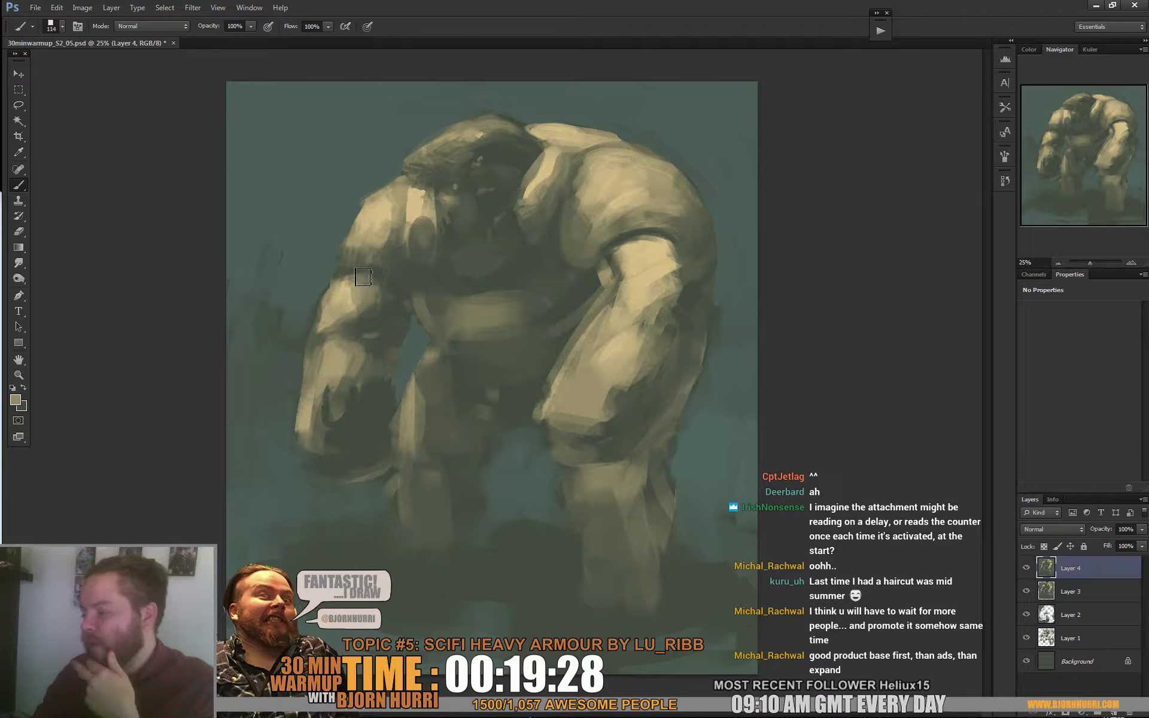
pyautogui.keyDown('alt'); pyautogui.click(373, 272); pyautogui.keyUp('alt')
pyautogui.keyDown('alt'); pyautogui.click(371, 275); pyautogui.keyUp('alt')
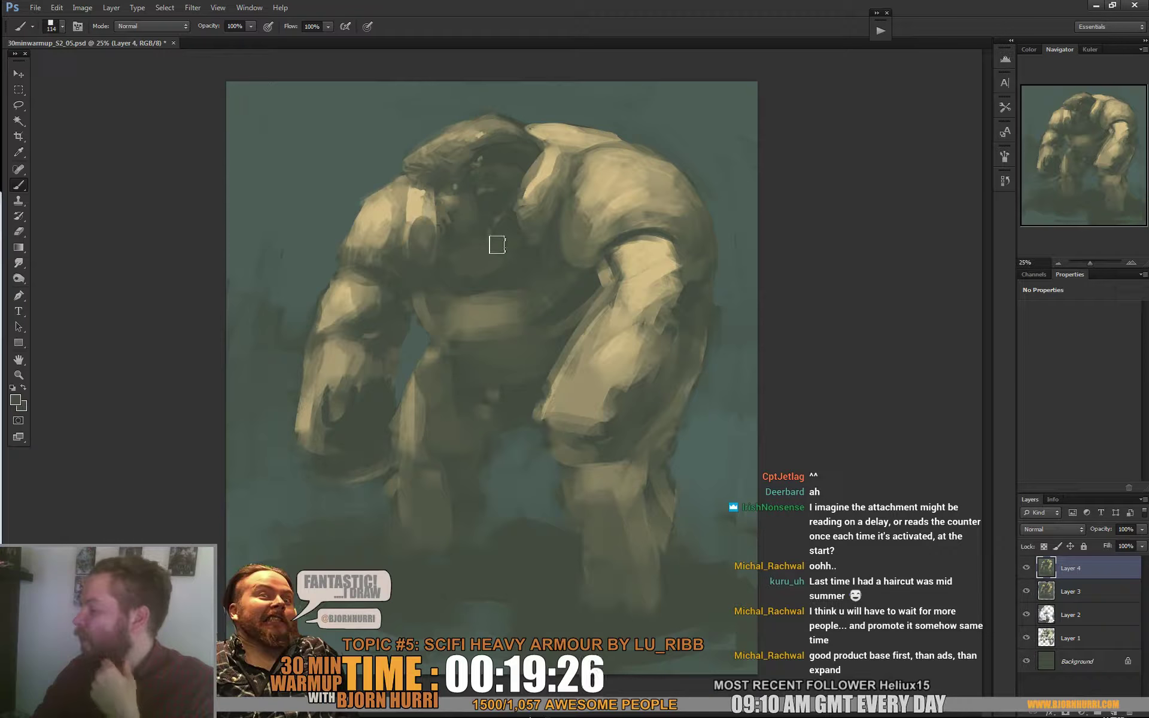
# Repaint the light chest area beside the left-hand shoulder with sampled tones, reducing the brush to 57 px
pyautogui.keyDown('alt'); pyautogui.click(419, 219); pyautogui.keyUp('alt')
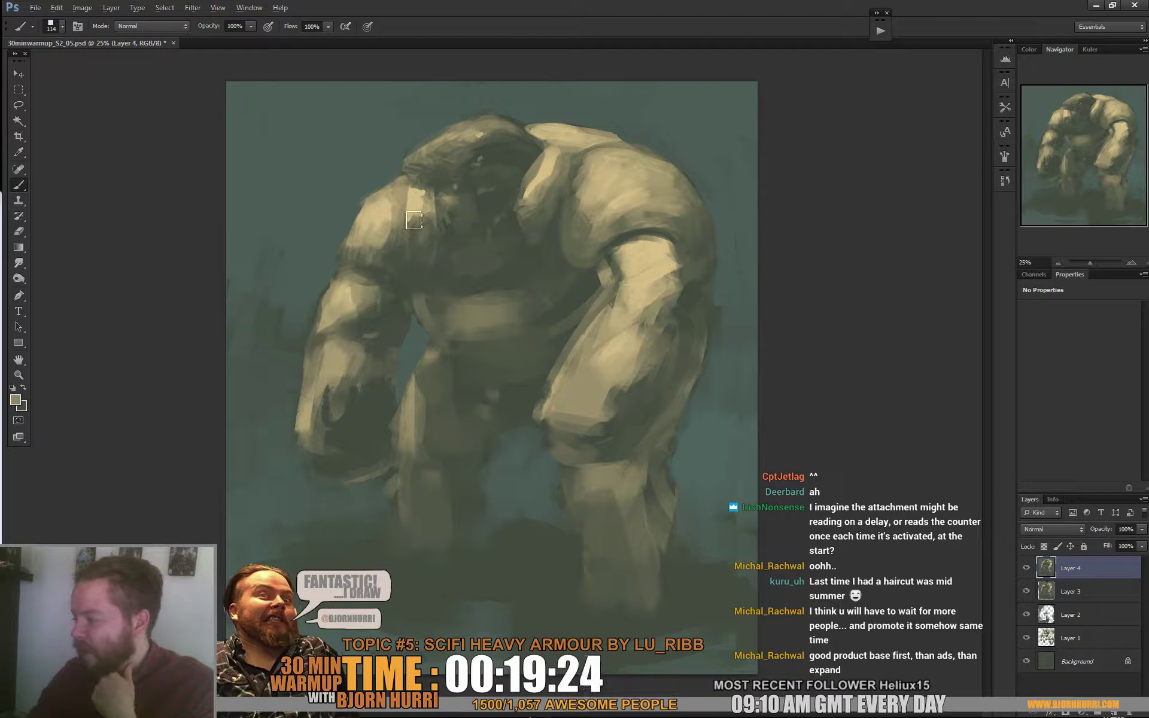
pyautogui.keyDown('alt'); pyautogui.click(409, 212); pyautogui.keyUp('alt')
pyautogui.rightClick(492, 200)
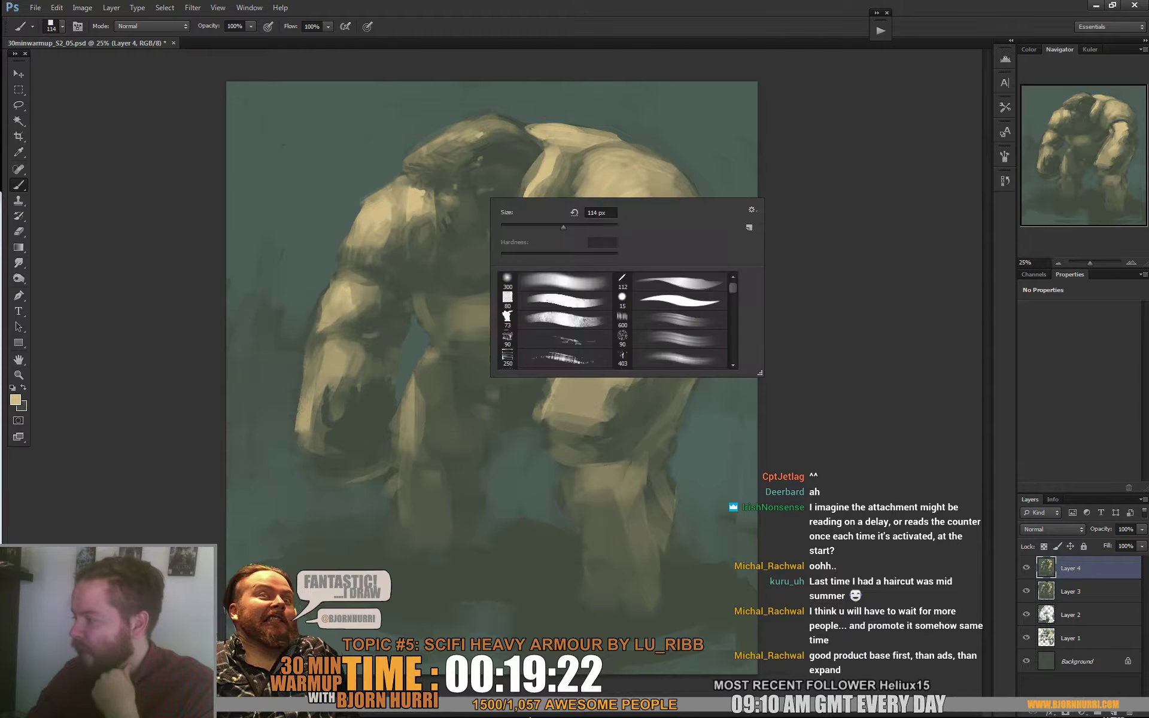
pyautogui.moveTo(534, 226); pyautogui.dragTo(533, 227)
pyautogui.keyDown('alt'); pyautogui.moveTo(413, 234); pyautogui.dragTo(516, 154); pyautogui.keyUp('alt')
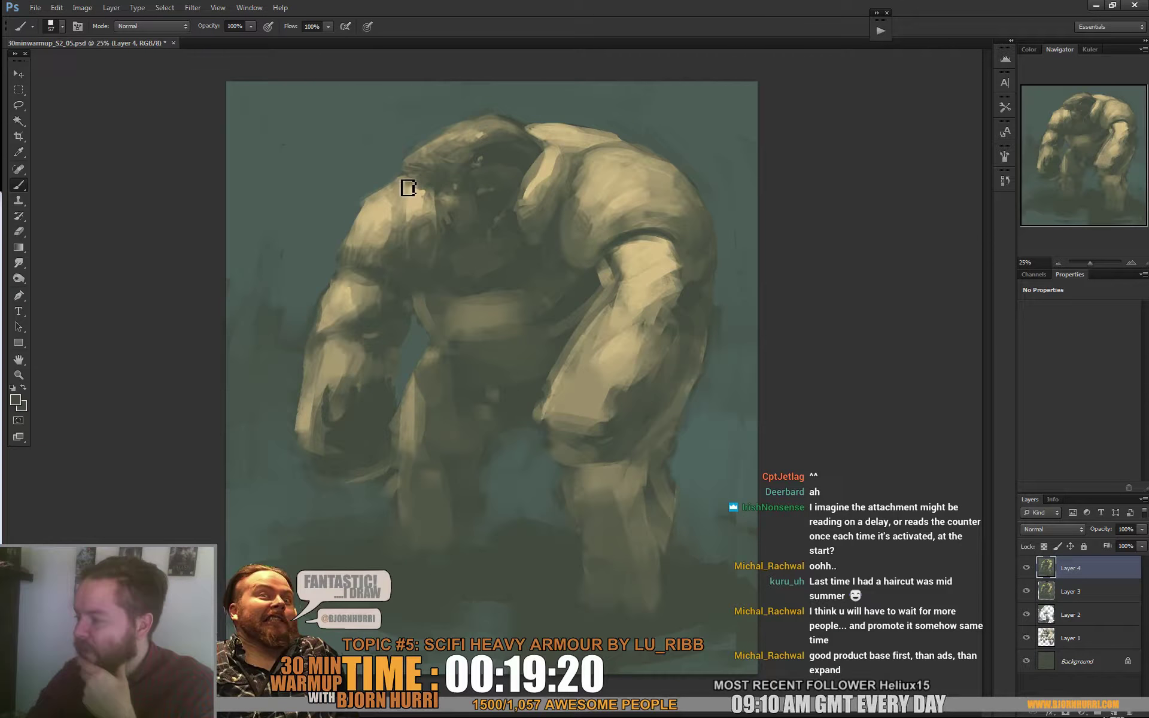
# Paint a thin dark separation between the left-hand shoulder and chest with a 35 px brush
pyautogui.rightClick(418, 188)
pyautogui.write('35')
pyautogui.press('Return')
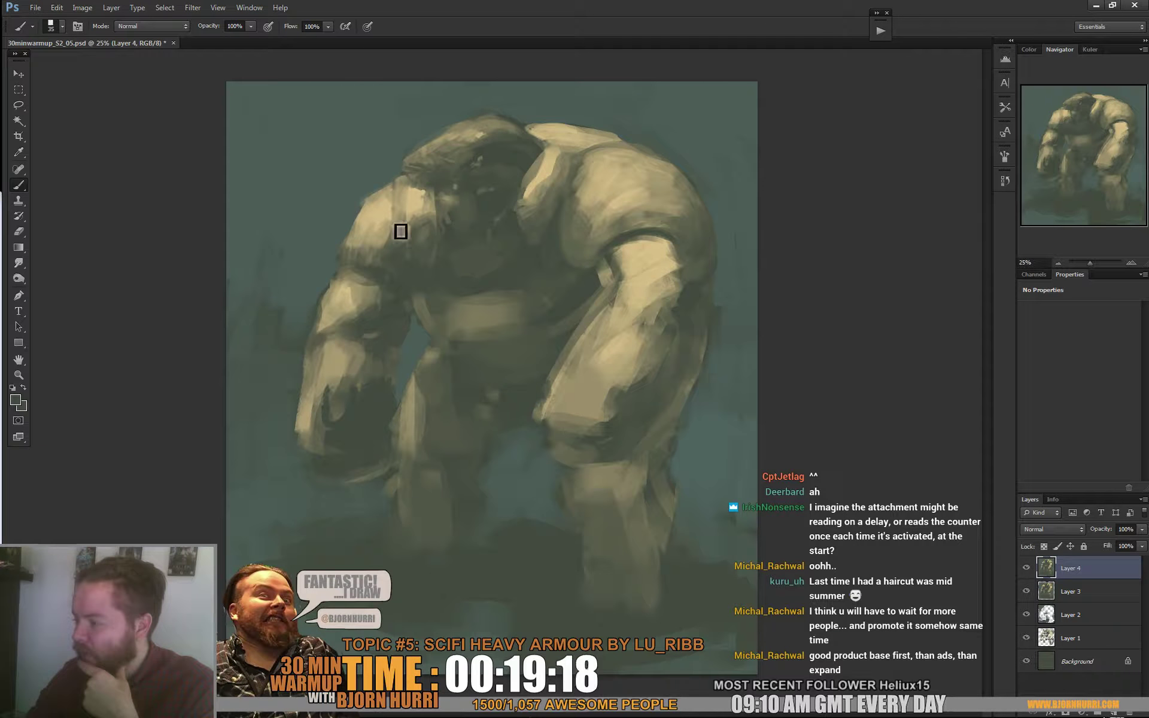
pyautogui.moveTo(398, 243)
pyautogui.mouseDown()
pyautogui.moveTo(398, 195)
pyautogui.moveTo(390, 200)
pyautogui.mouseUp()
pyautogui.keyDown('alt'); pyautogui.click(385, 179); pyautogui.keyUp('alt')
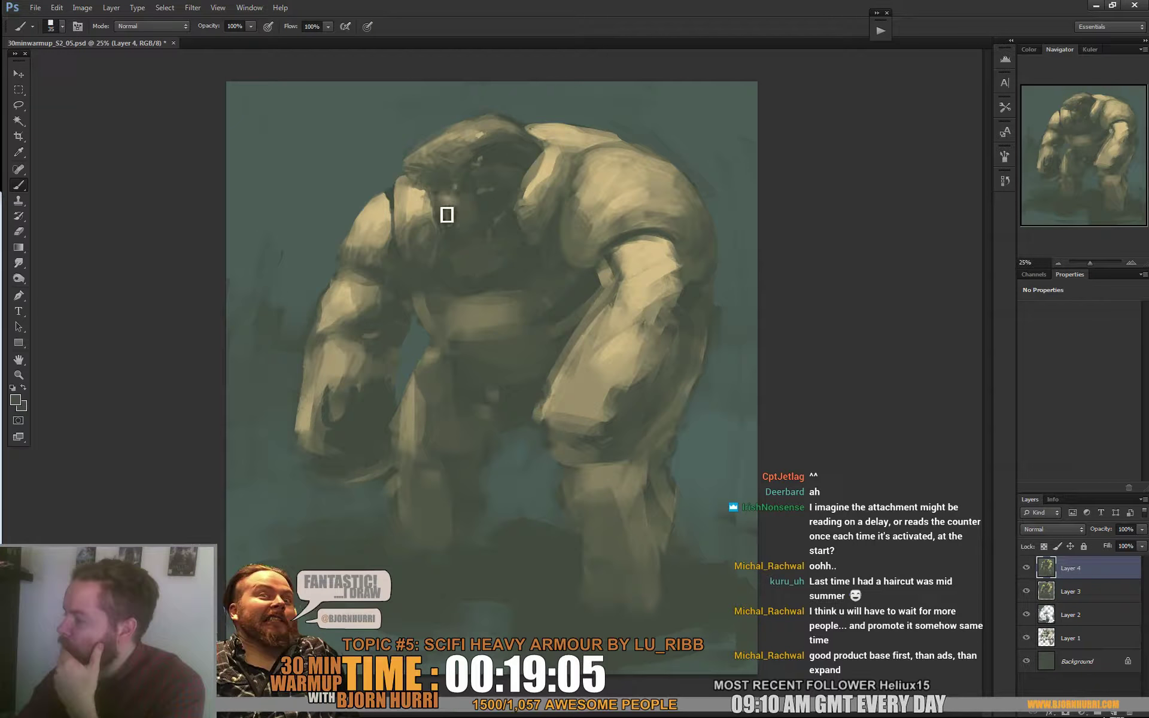
# Lighten the front of the head with a 119 px brush using the cream tone sampled from the upper back
pyautogui.rightClick(459, 200)
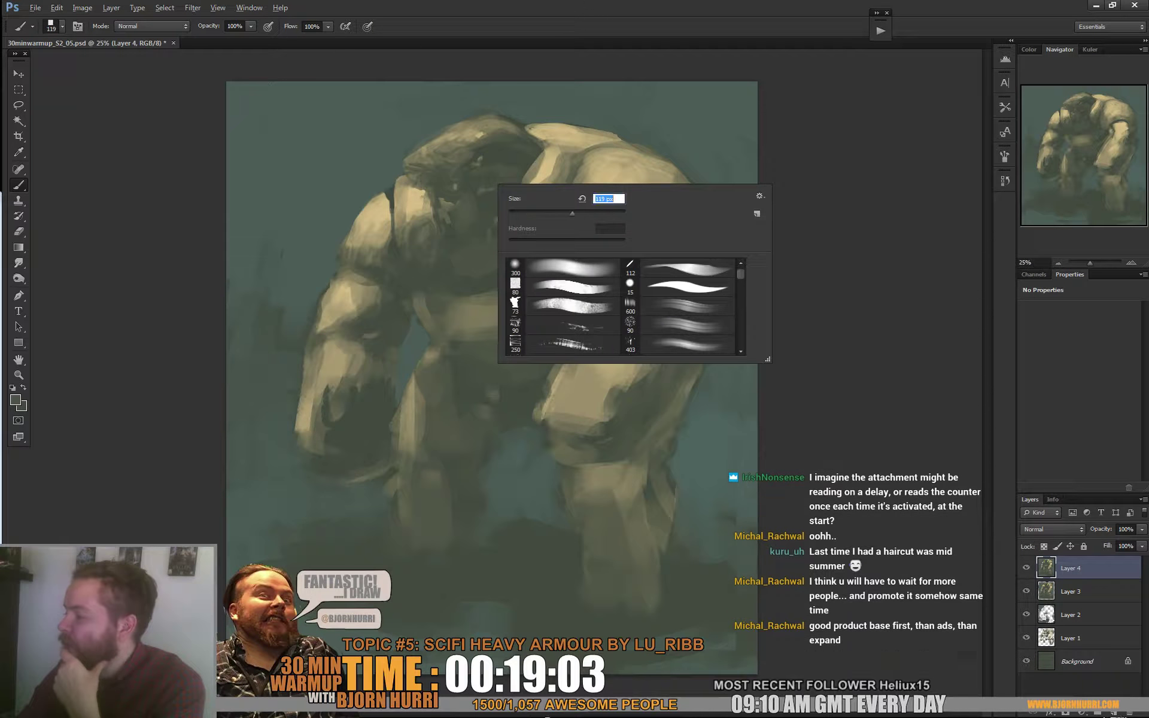
pyautogui.keyDown('alt'); pyautogui.click(557, 129); pyautogui.keyUp('alt')
pyautogui.moveTo(448, 144)
pyautogui.mouseDown()
pyautogui.moveTo(499, 126)
pyautogui.moveTo(455, 144)
pyautogui.moveTo(485, 129)
pyautogui.moveTo(484, 148)
pyautogui.moveTo(496, 143)
pyautogui.moveTo(454, 164)
pyautogui.moveTo(433, 159)
pyautogui.moveTo(452, 167)
pyautogui.moveTo(435, 159)
pyautogui.moveTo(469, 148)
pyautogui.moveTo(442, 167)
pyautogui.mouseUp()
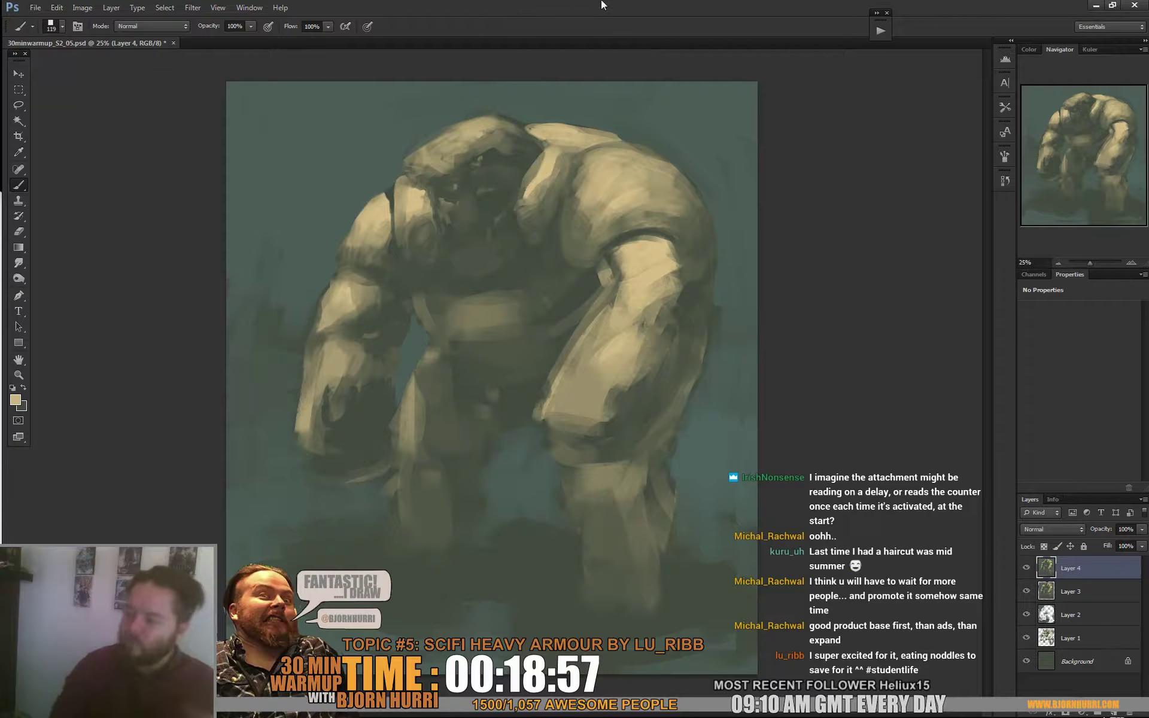
# Add a Color Balance adjustment layer above the painting and set its midtone Magenta/Green to -36
pyautogui.click(1082, 714)
pyautogui.click(1069, 577)
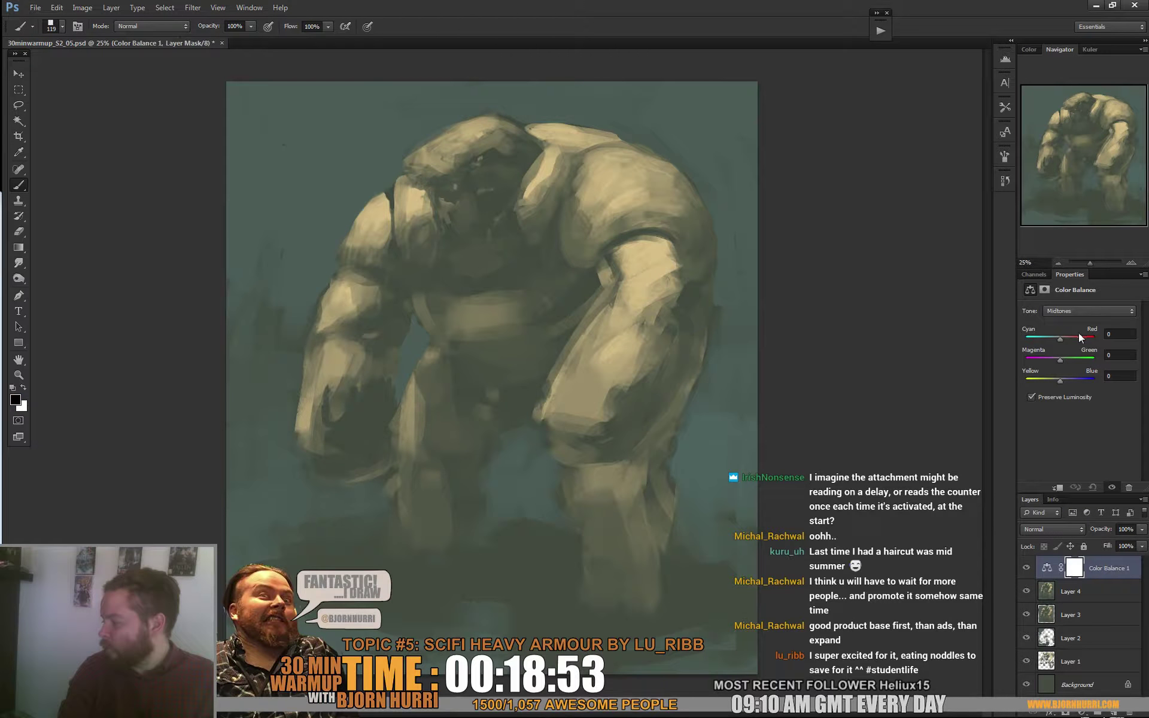
pyautogui.click(1047, 358)
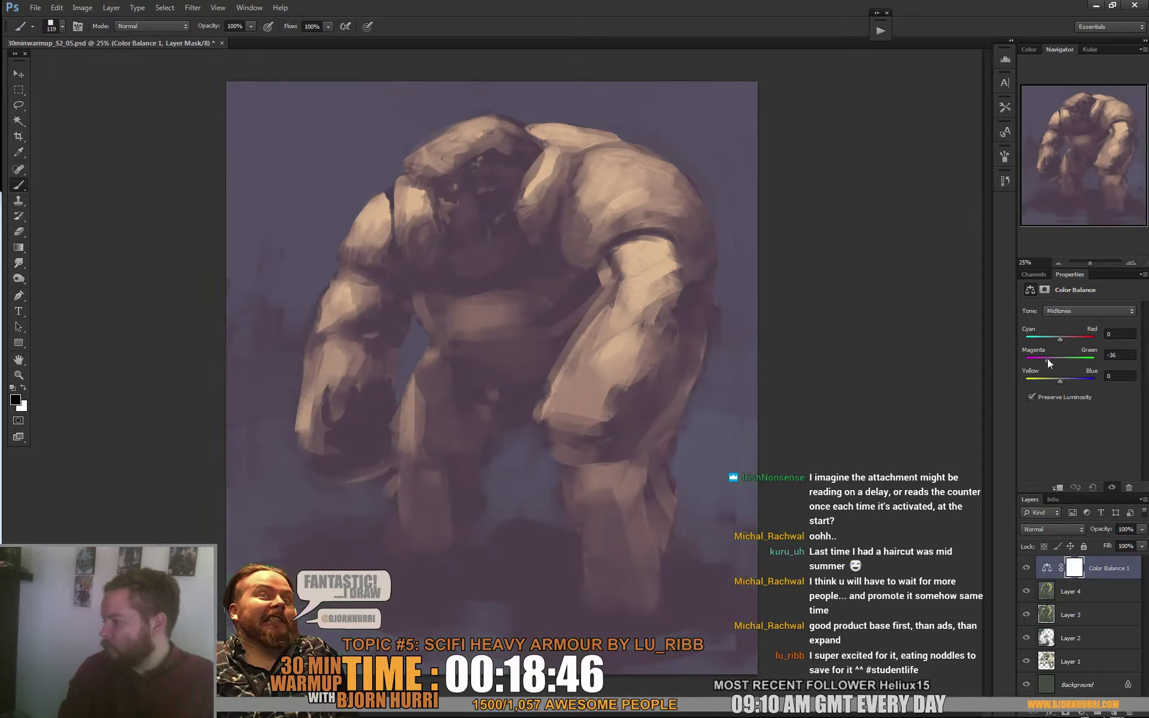
# Restrict the Color Balance mask to the figure's midtones using Color Range with a fuzziness of 64
pyautogui.click(165, 7)
pyautogui.click(216, 110)
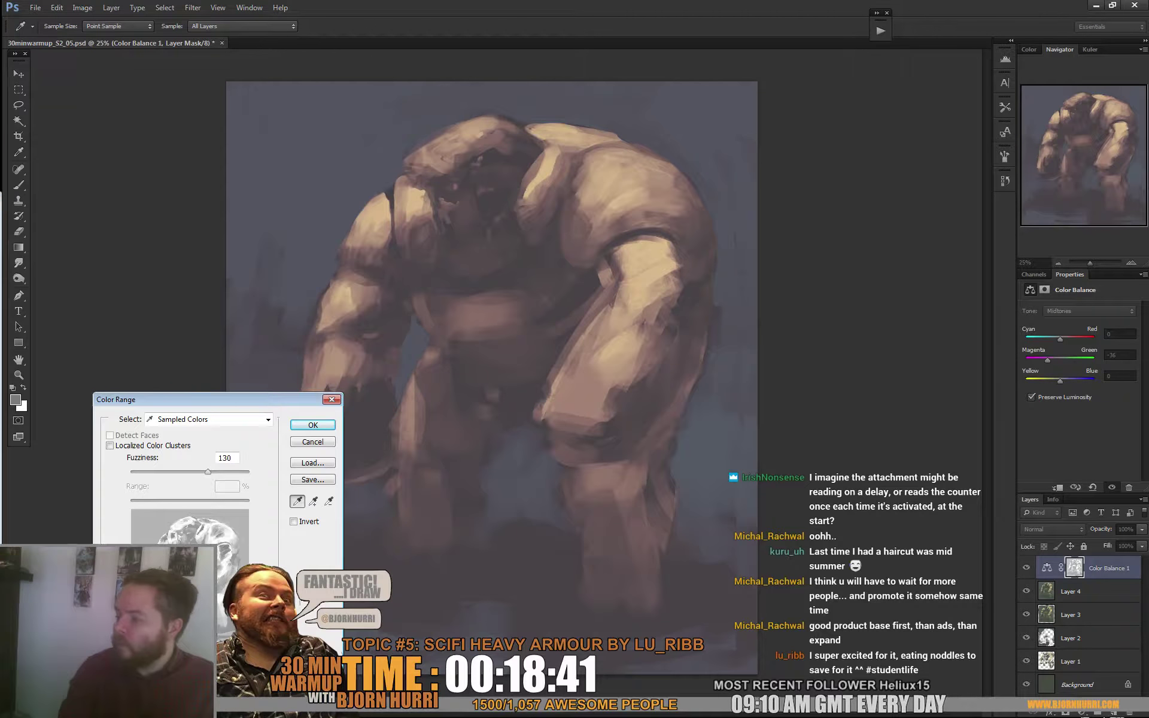
pyautogui.moveTo(208, 473); pyautogui.dragTo(168, 472)
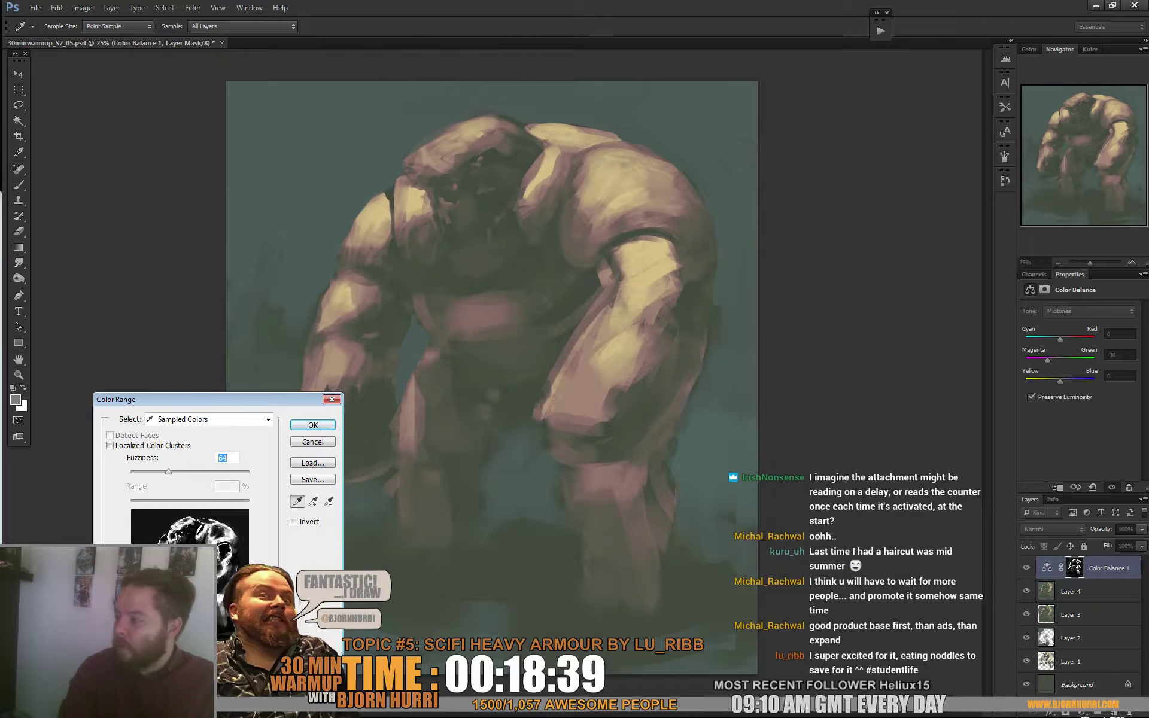
pyautogui.press('Return')
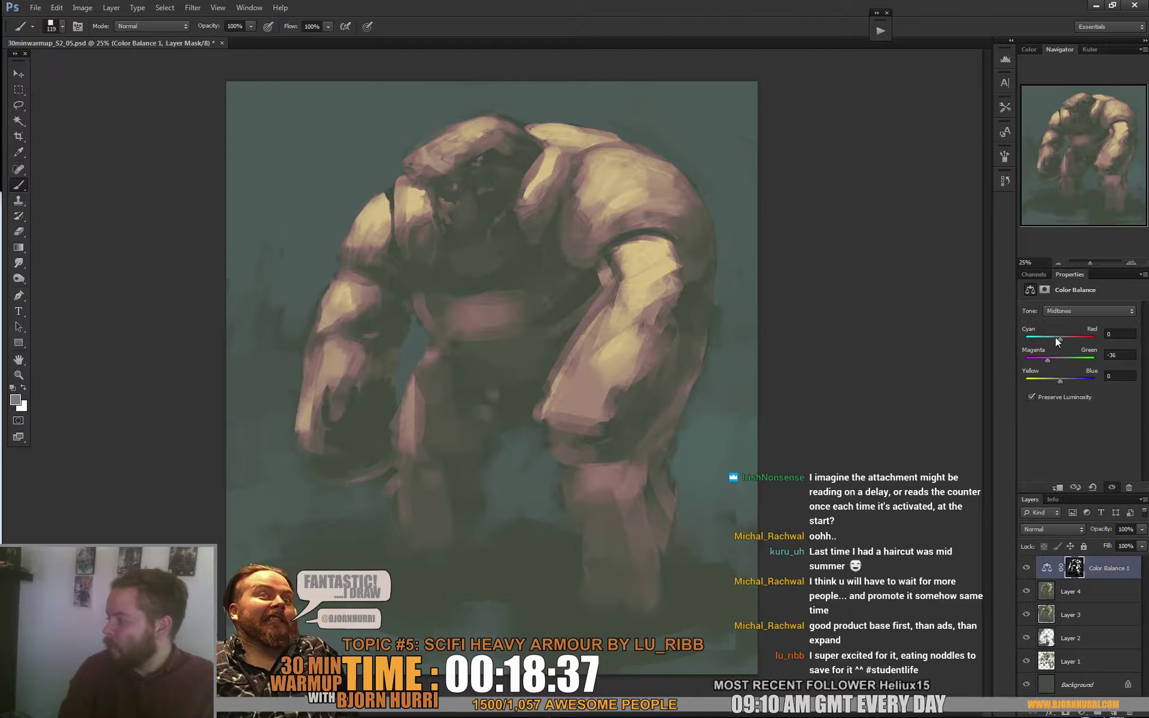
# Set the midtone colour balance to Cyan/Red -10, Magenta/Green -26 and Yellow/Blue -19
pyautogui.moveTo(1057, 339)
pyautogui.mouseDown()
pyautogui.moveTo(1058, 359)
pyautogui.moveTo(1061, 338)
pyautogui.moveTo(1040, 339)
pyautogui.moveTo(1081, 347)
pyautogui.moveTo(1045, 353)
pyautogui.mouseUp()
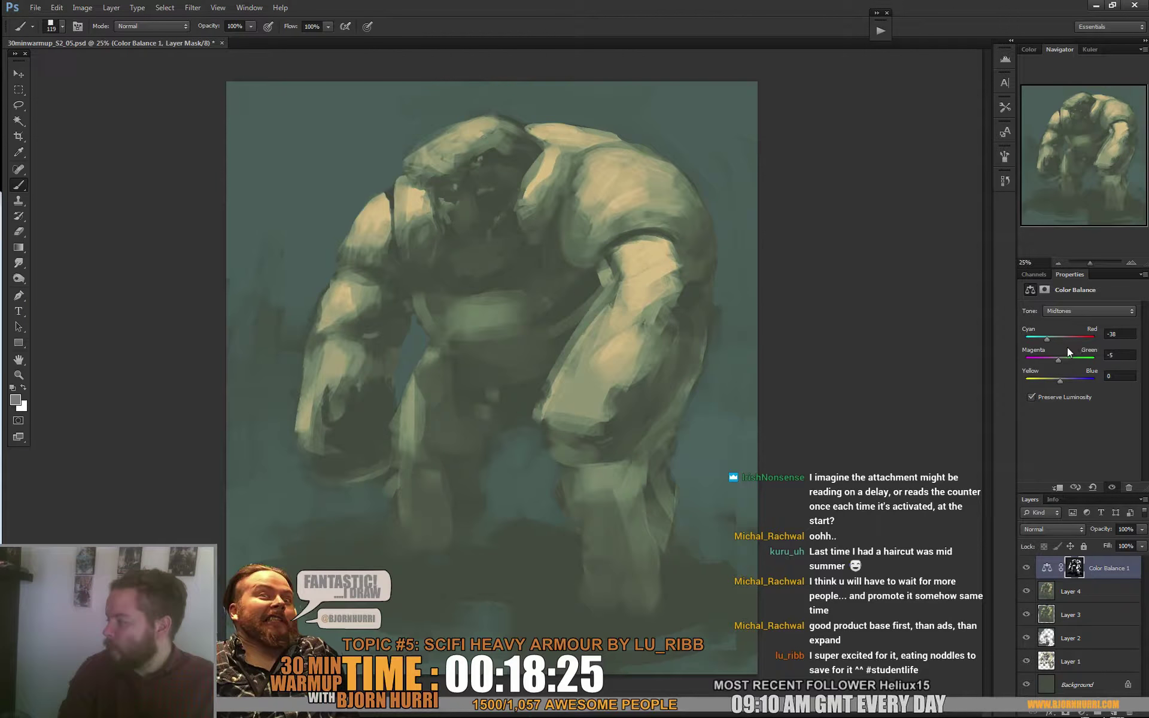
pyautogui.click(1056, 338)
pyautogui.moveTo(1052, 379)
pyautogui.mouseDown()
pyautogui.moveTo(1064, 380)
pyautogui.moveTo(1043, 385)
pyautogui.moveTo(1083, 382)
pyautogui.moveTo(1050, 397)
pyautogui.moveTo(1054, 365)
pyautogui.mouseUp()
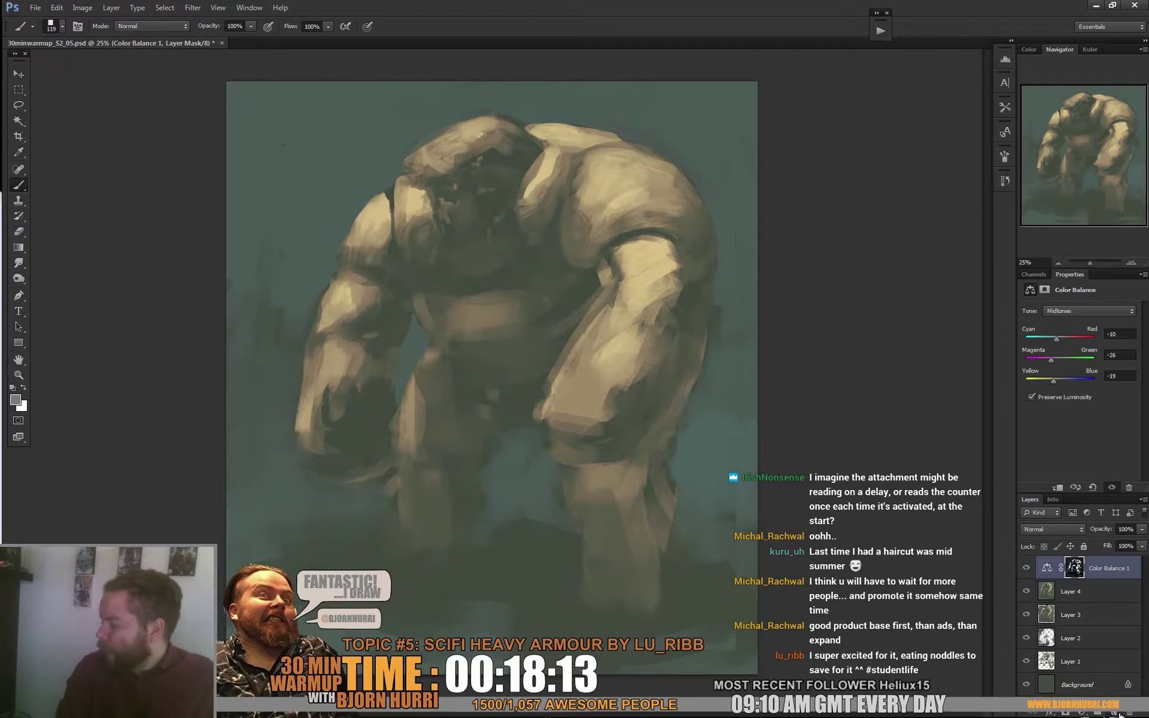
# Add a new layer and reshape the inner elbow of the right-hand arm with sampled tan and shadow tones
pyautogui.hotkey('ctrl', 'shift', 'alt', 'n')
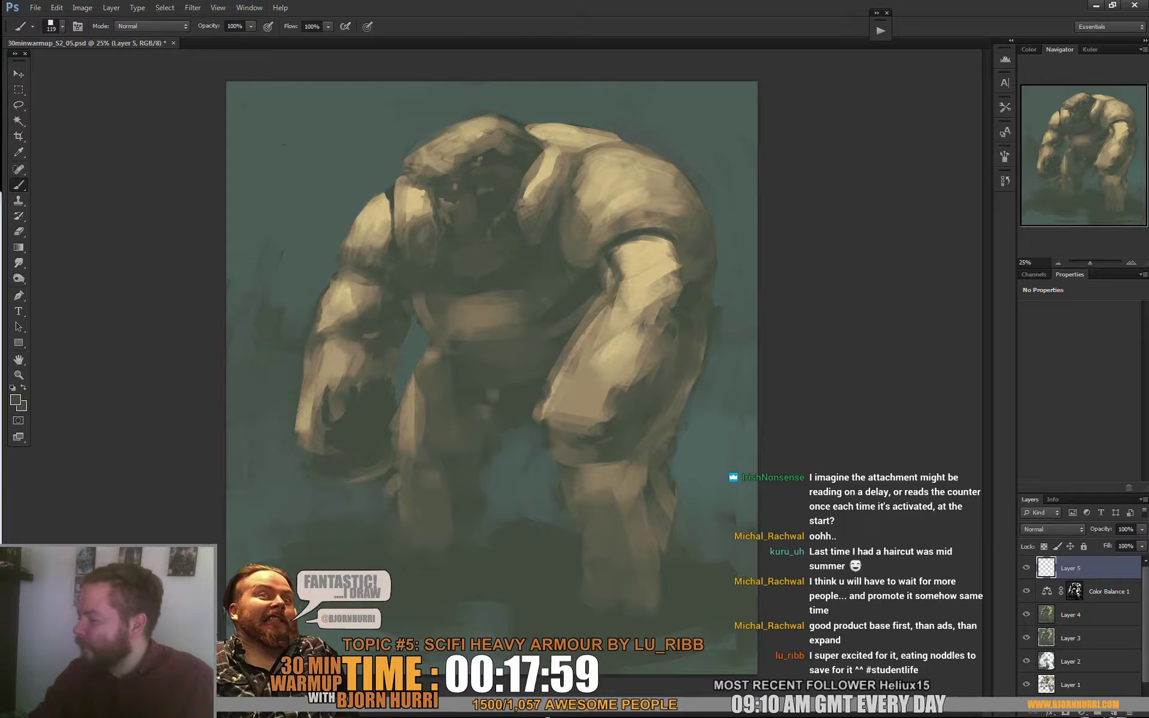
pyautogui.keyDown('alt'); pyautogui.click(627, 255); pyautogui.keyUp('alt')
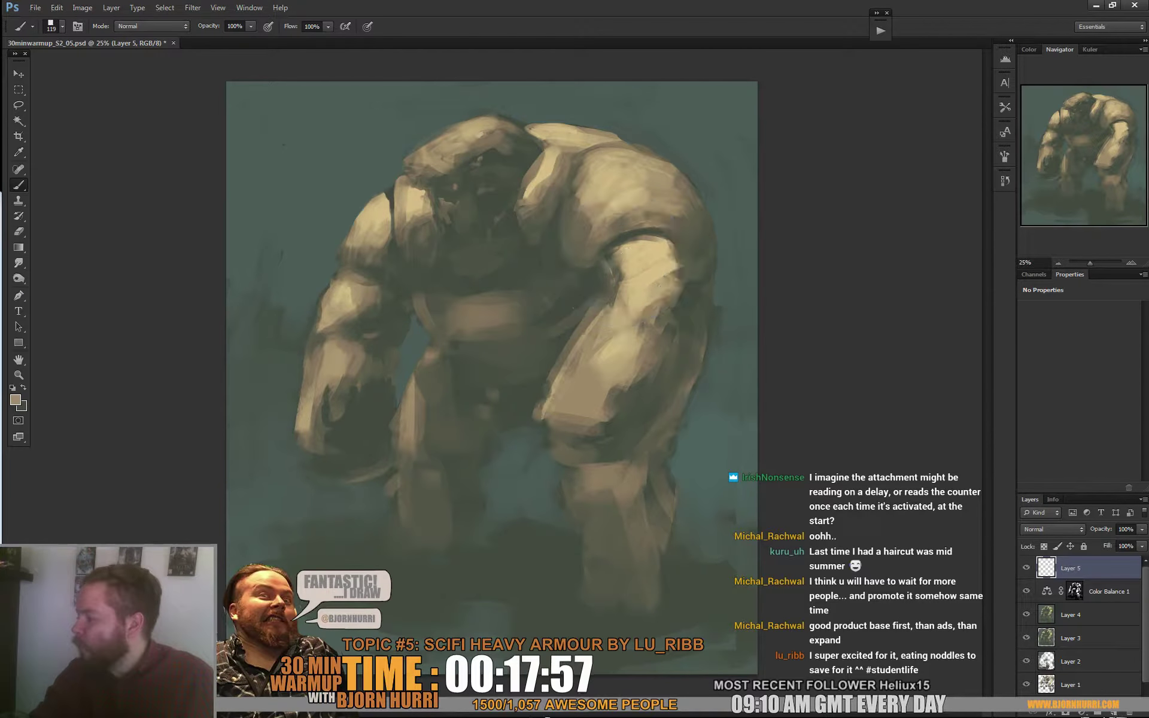
pyautogui.keyDown('alt'); pyautogui.click(611, 251); pyautogui.keyUp('alt')
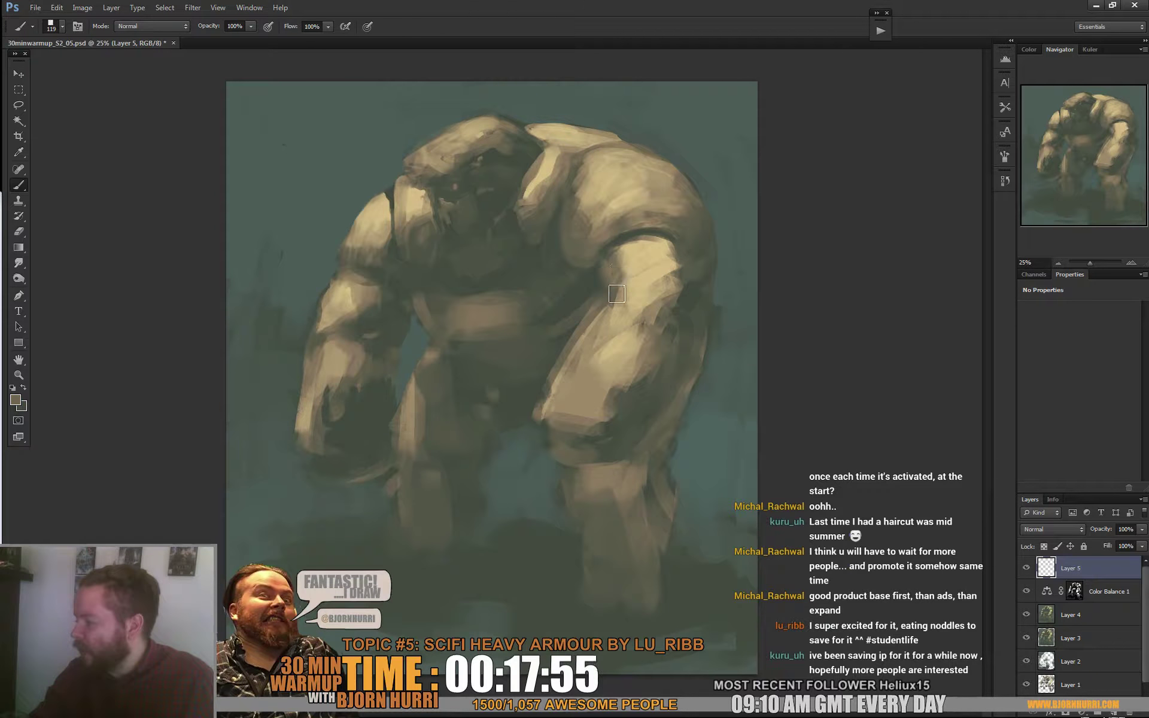
pyautogui.moveTo(605, 289)
pyautogui.mouseDown()
pyautogui.moveTo(583, 324)
pyautogui.moveTo(601, 283)
pyautogui.moveTo(587, 292)
pyautogui.moveTo(570, 322)
pyautogui.mouseUp()
pyautogui.keyDown('alt'); pyautogui.click(588, 293); pyautogui.keyUp('alt')
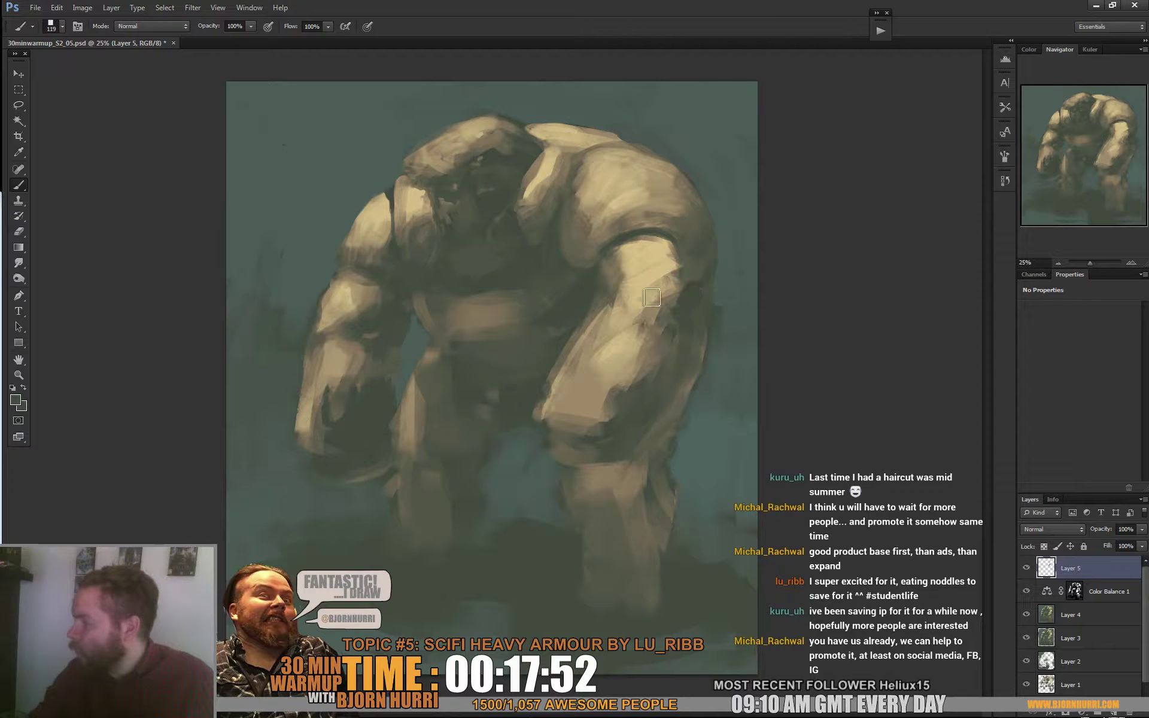
pyautogui.keyDown('alt'); pyautogui.click(598, 307); pyautogui.keyUp('alt')
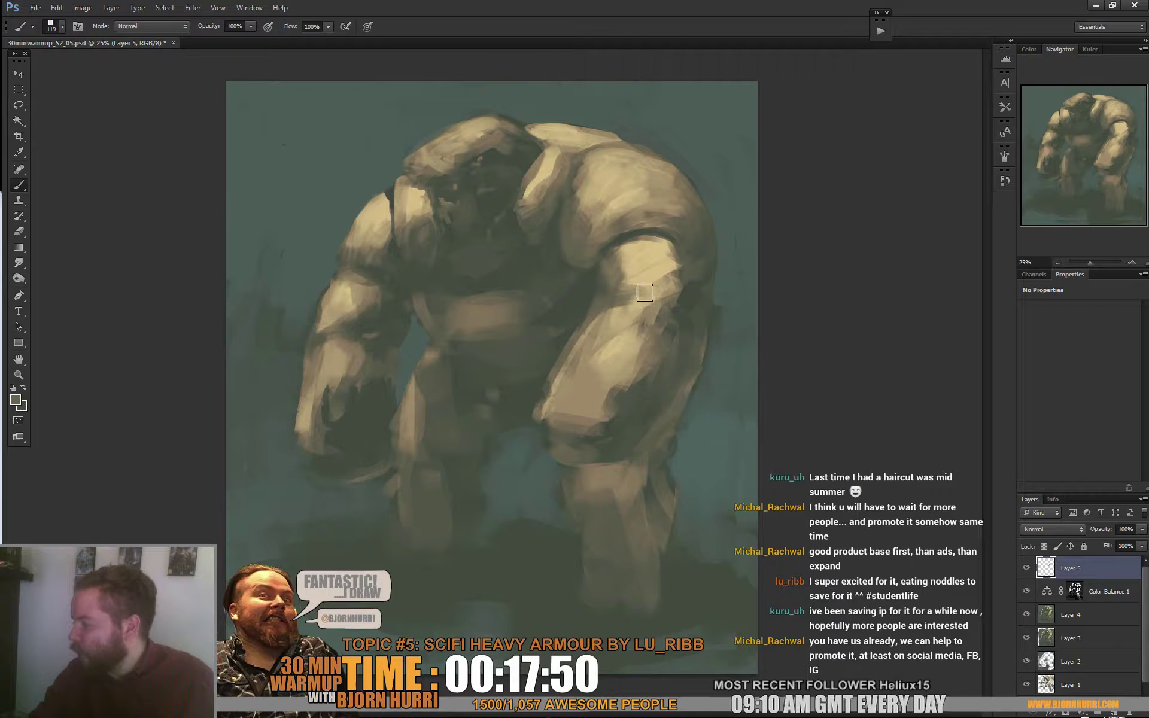
# Model the outer elbow of the right-hand arm with sampled tones, reducing the brush to 64 px
pyautogui.keyDown('alt'); pyautogui.click(635, 297); pyautogui.keyUp('alt')
pyautogui.keyDown('alt'); pyautogui.click(659, 300); pyautogui.keyUp('alt')
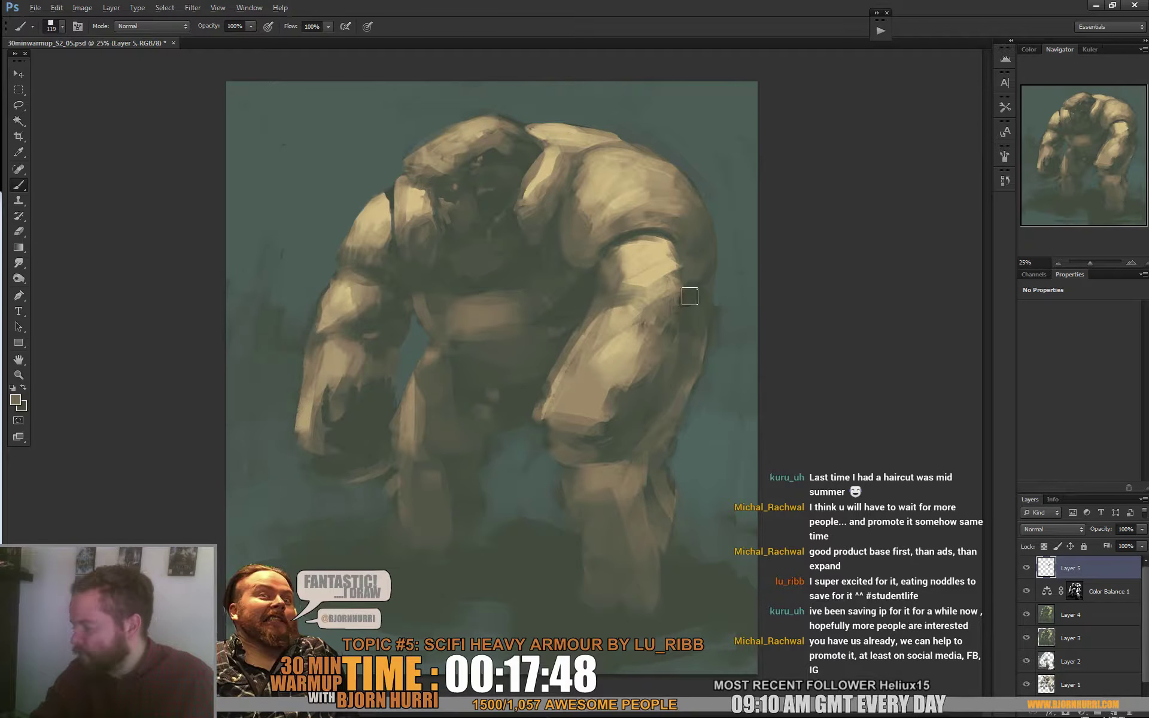
pyautogui.keyDown('alt'); pyautogui.click(678, 300); pyautogui.keyUp('alt')
pyautogui.moveTo(679, 294)
pyautogui.mouseDown()
pyautogui.moveTo(680, 308)
pyautogui.moveTo(682, 295)
pyautogui.mouseUp()
pyautogui.rightClick(696, 296)
pyautogui.moveTo(783, 327); pyautogui.dragTo(768, 326)
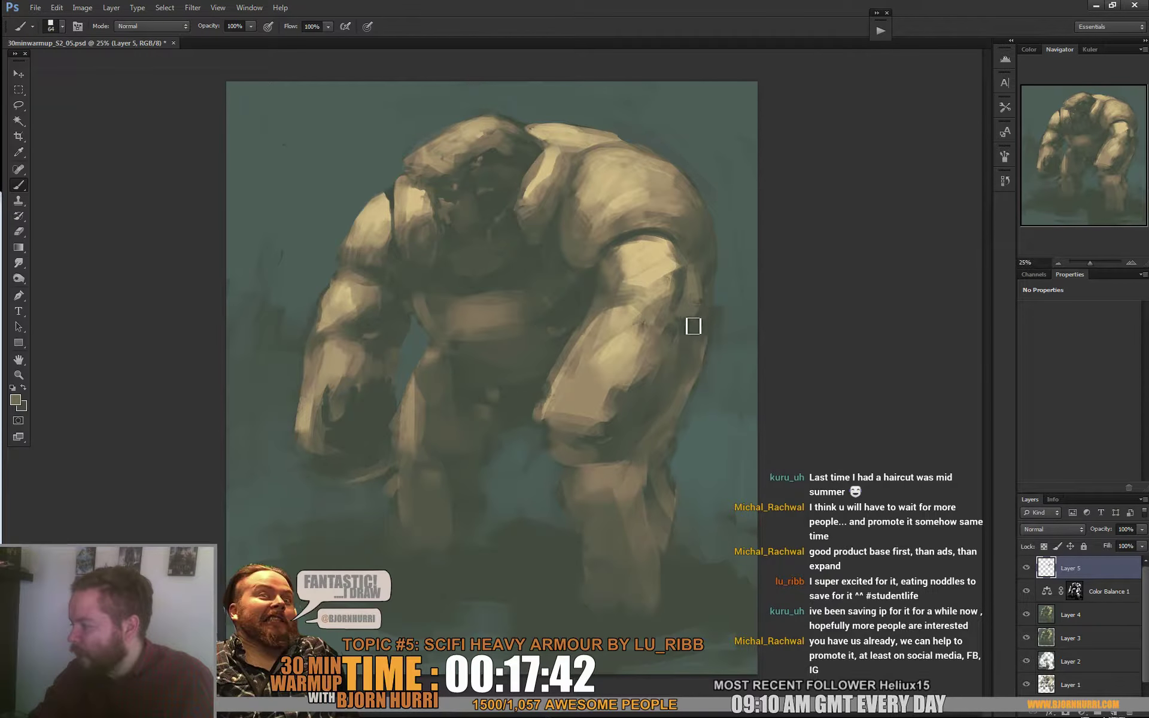
pyautogui.keyDown('alt'); pyautogui.click(685, 295); pyautogui.keyUp('alt')
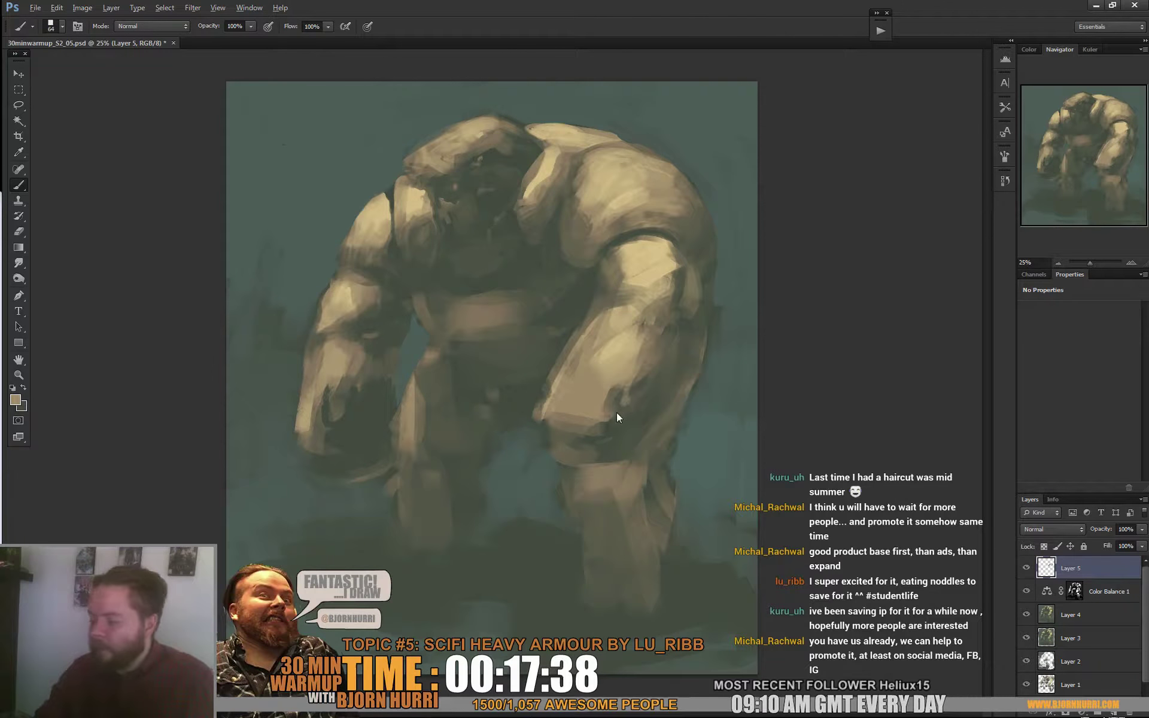
# Soften the underside of the right-hand fist and the top of the thigh below it with sampled shadow tones
pyautogui.keyDown('alt'); pyautogui.click(607, 443); pyautogui.keyUp('alt')
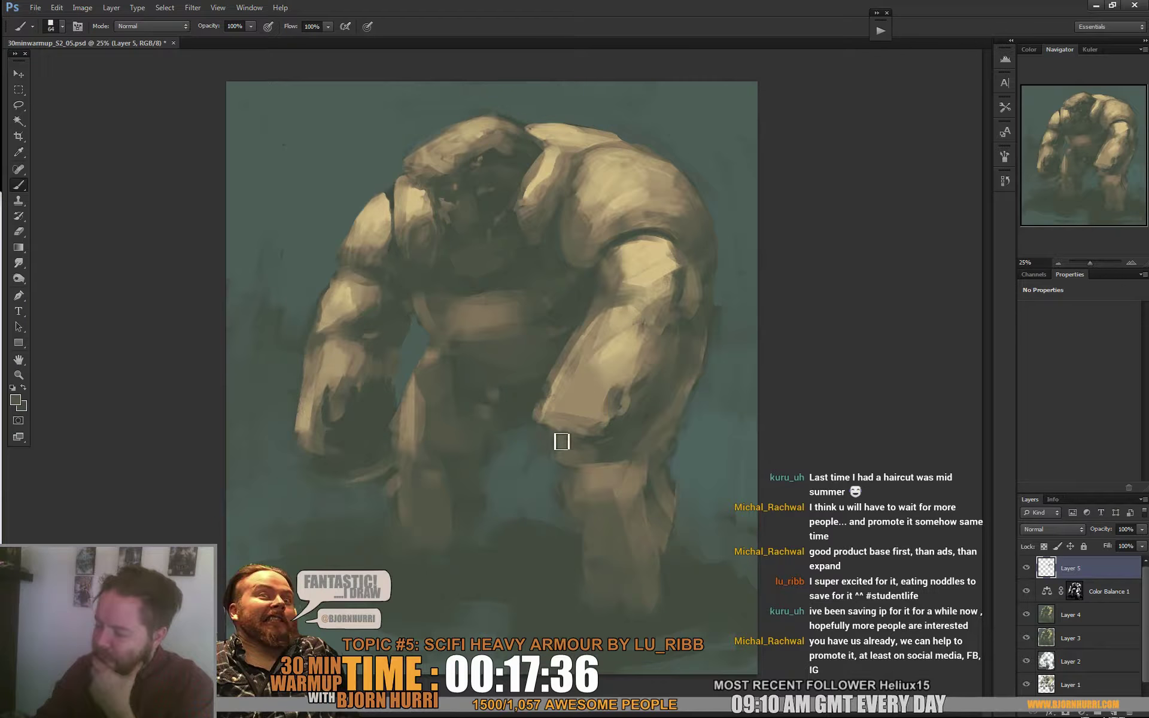
pyautogui.keyDown('alt'); pyautogui.click(537, 421); pyautogui.keyUp('alt')
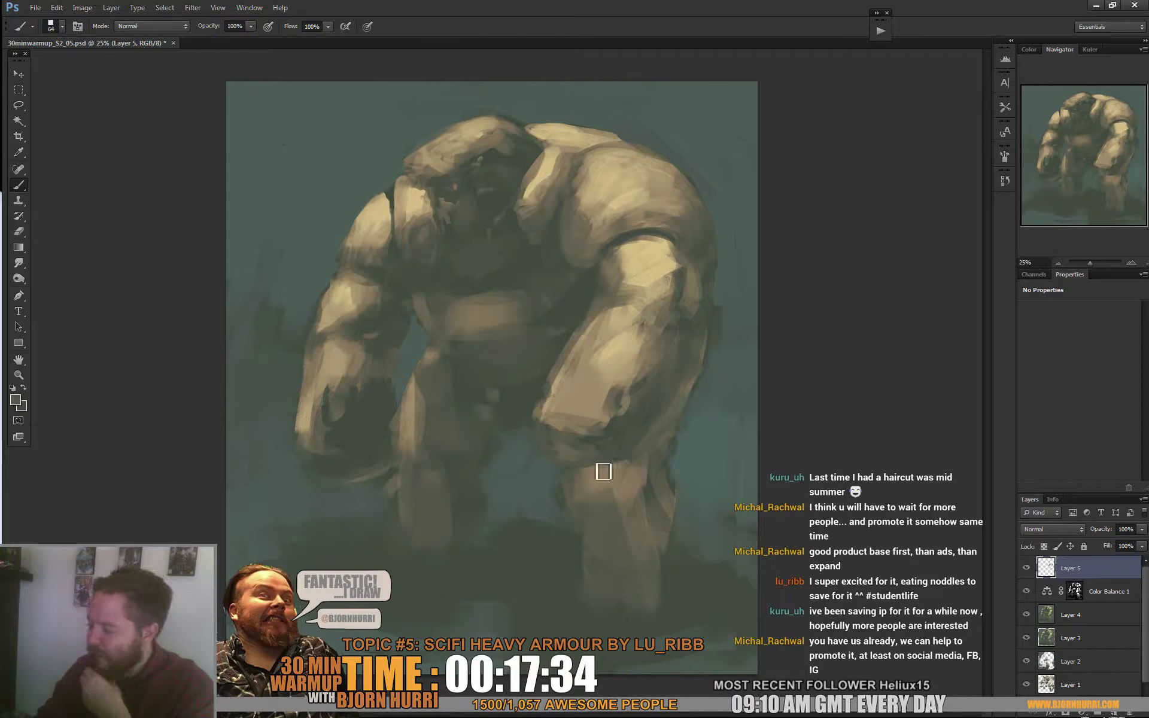
pyautogui.moveTo(604, 472); pyautogui.dragTo(568, 463)
# Enlarge the brush to 125 px and rework the left-hand forearm and back of the hand with sampled tan and shadow tones
pyautogui.rightClick(391, 415)
pyautogui.moveTo(439, 446); pyautogui.dragTo(449, 446)
pyautogui.keyDown('alt'); pyautogui.click(364, 377); pyautogui.keyUp('alt')
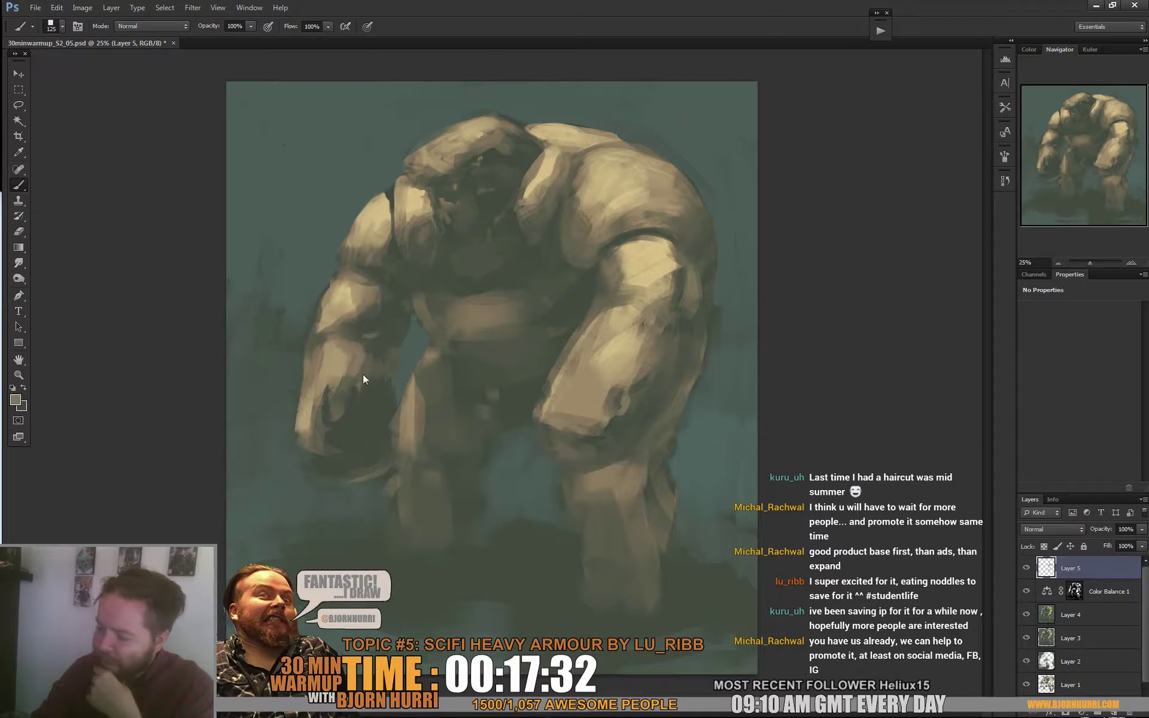
pyautogui.moveTo(363, 381)
pyautogui.mouseDown()
pyautogui.moveTo(364, 427)
pyautogui.moveTo(378, 423)
pyautogui.moveTo(354, 431)
pyautogui.moveTo(381, 419)
pyautogui.mouseUp()
pyautogui.keyDown('alt'); pyautogui.click(352, 431); pyautogui.keyUp('alt')
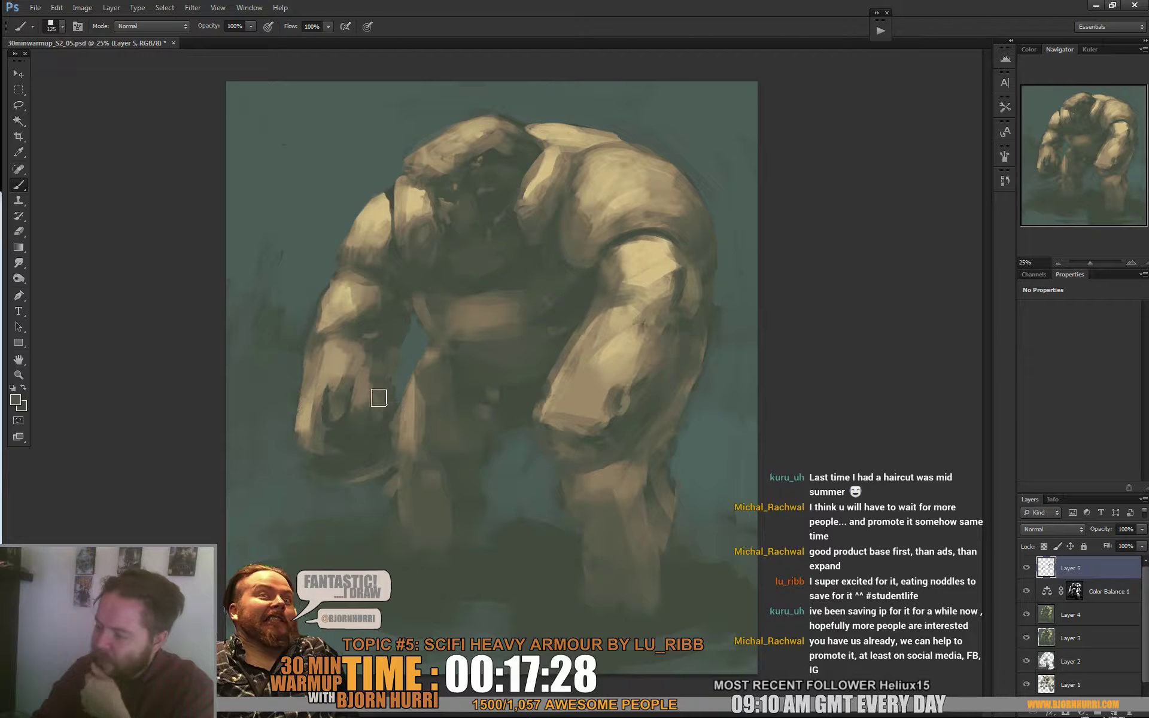
pyautogui.keyDown('alt'); pyautogui.click(369, 341); pyautogui.keyUp('alt')
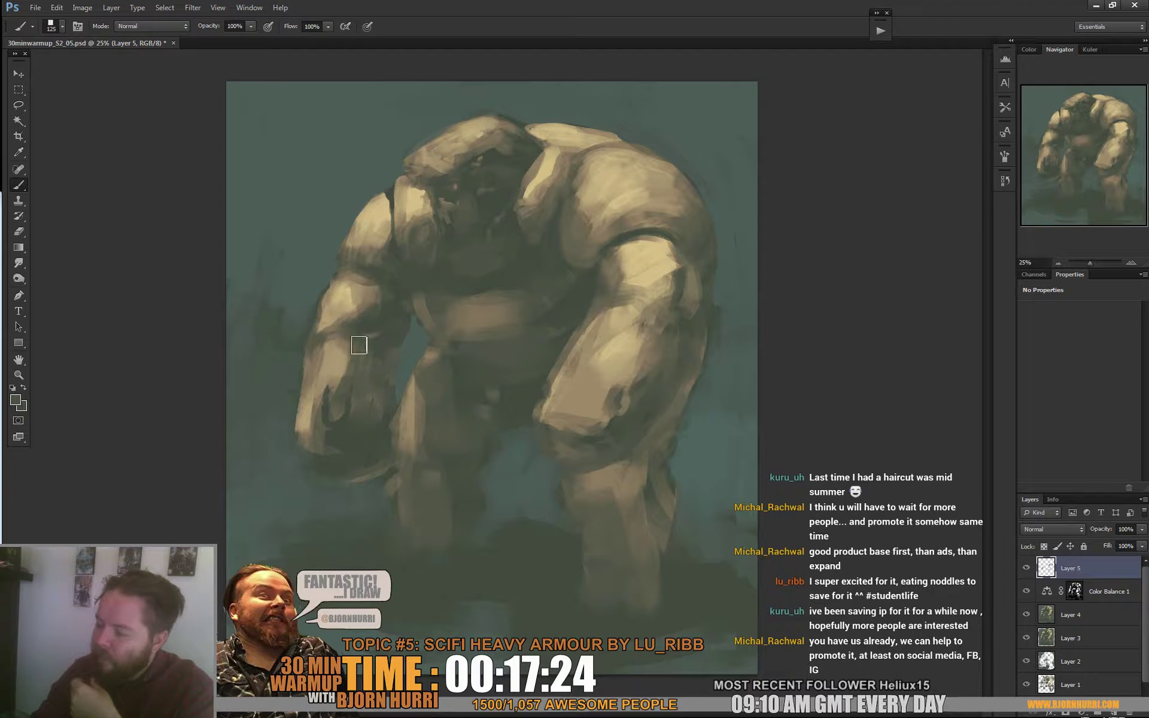
pyautogui.moveTo(346, 365); pyautogui.dragTo(340, 383)
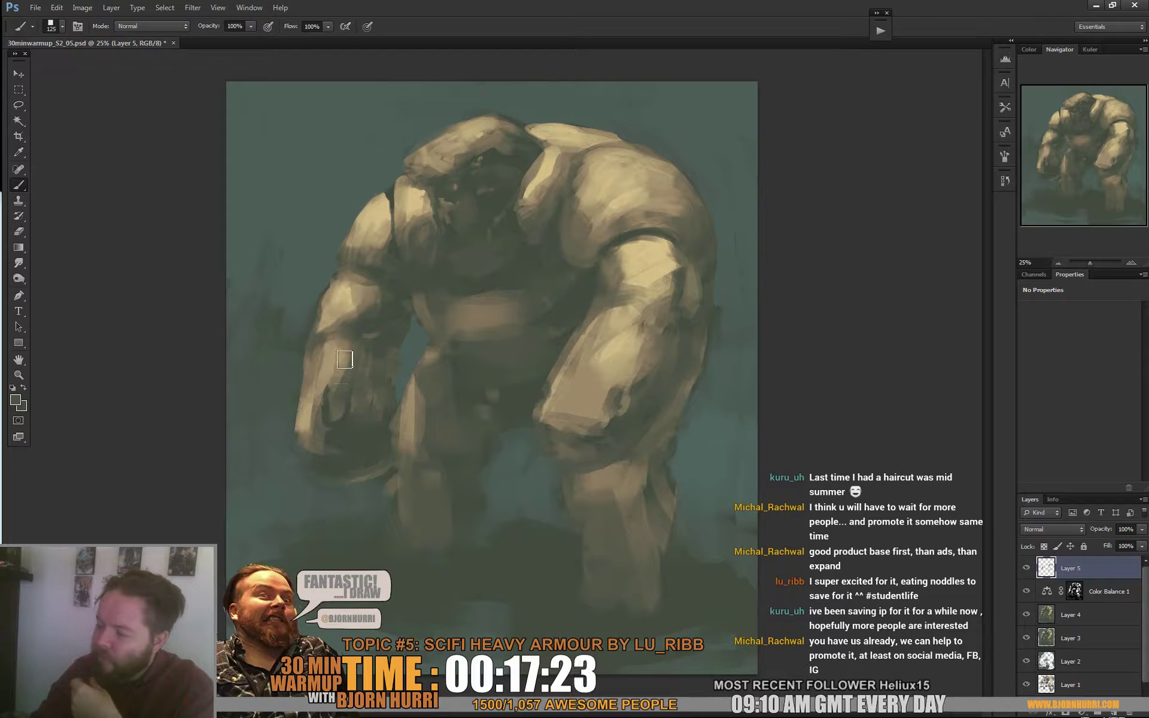
# Narrow the outer contour of the left-hand fist using sampled figure and background tones
pyautogui.keyDown('alt'); pyautogui.click(330, 418); pyautogui.keyUp('alt')
pyautogui.keyDown('alt'); pyautogui.click(316, 397); pyautogui.keyUp('alt')
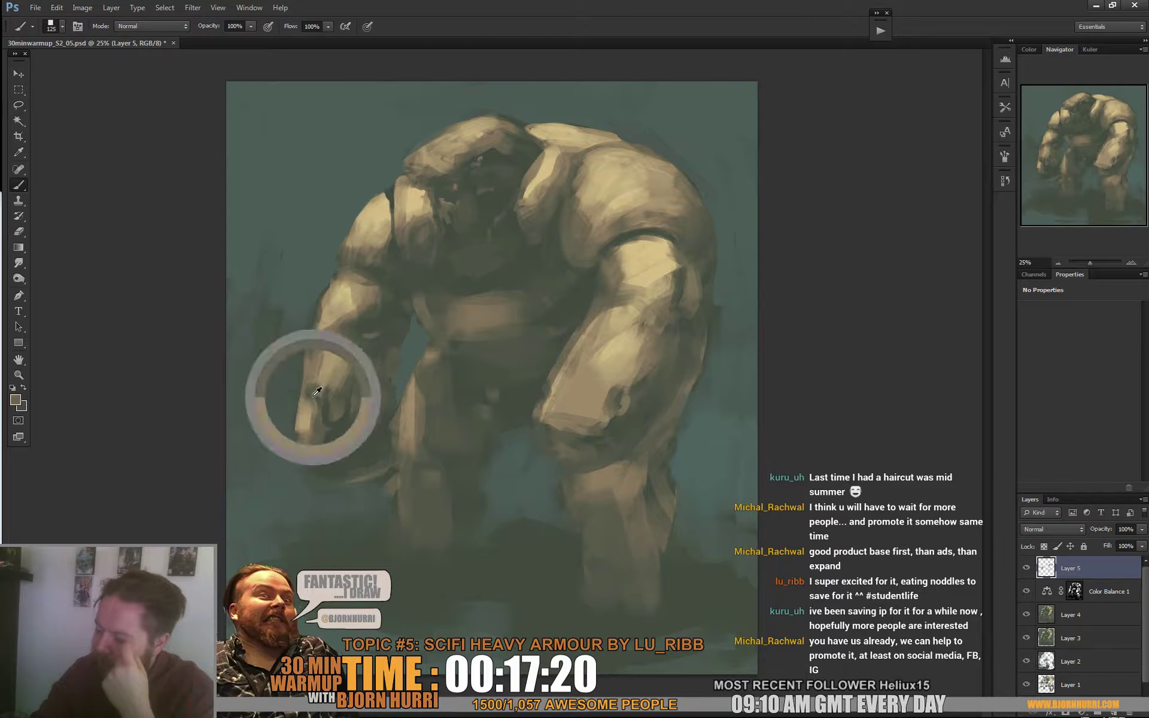
pyautogui.keyDown('alt'); pyautogui.click(316, 428); pyautogui.keyUp('alt')
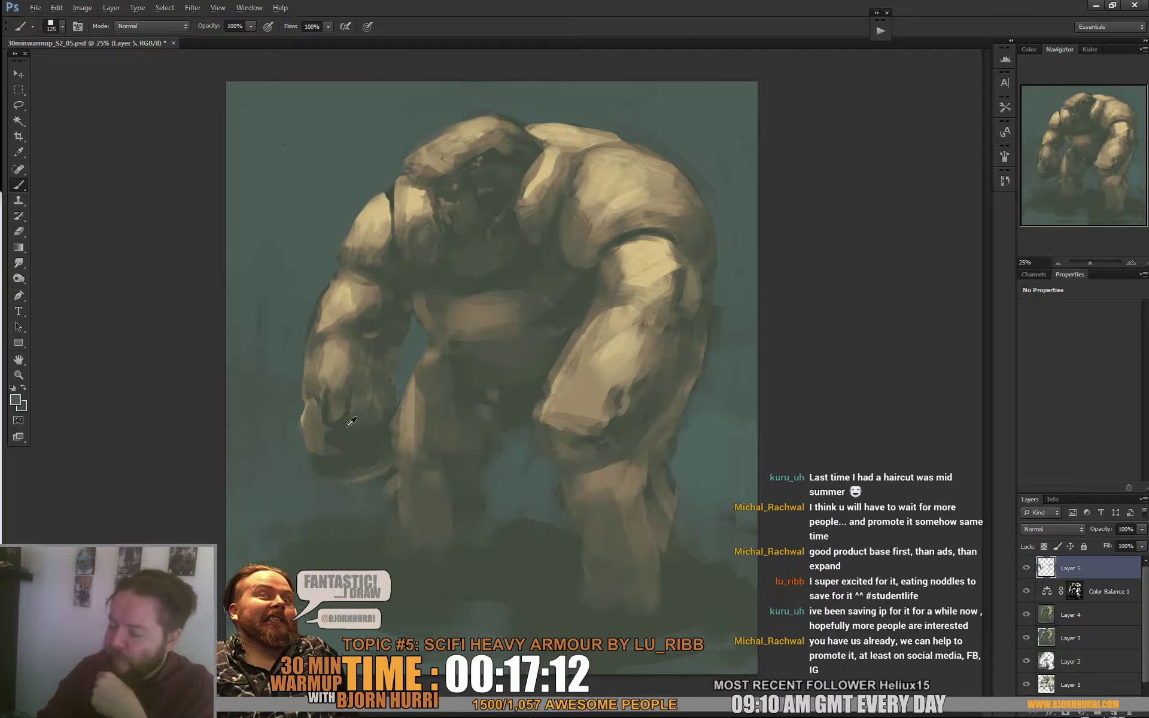
# Define the knuckles and curled fingers of the left-hand fist with sampled light tan and shadow tones
pyautogui.keyDown('alt'); pyautogui.click(340, 363); pyautogui.keyUp('alt')
pyautogui.moveTo(334, 384); pyautogui.dragTo(337, 395)
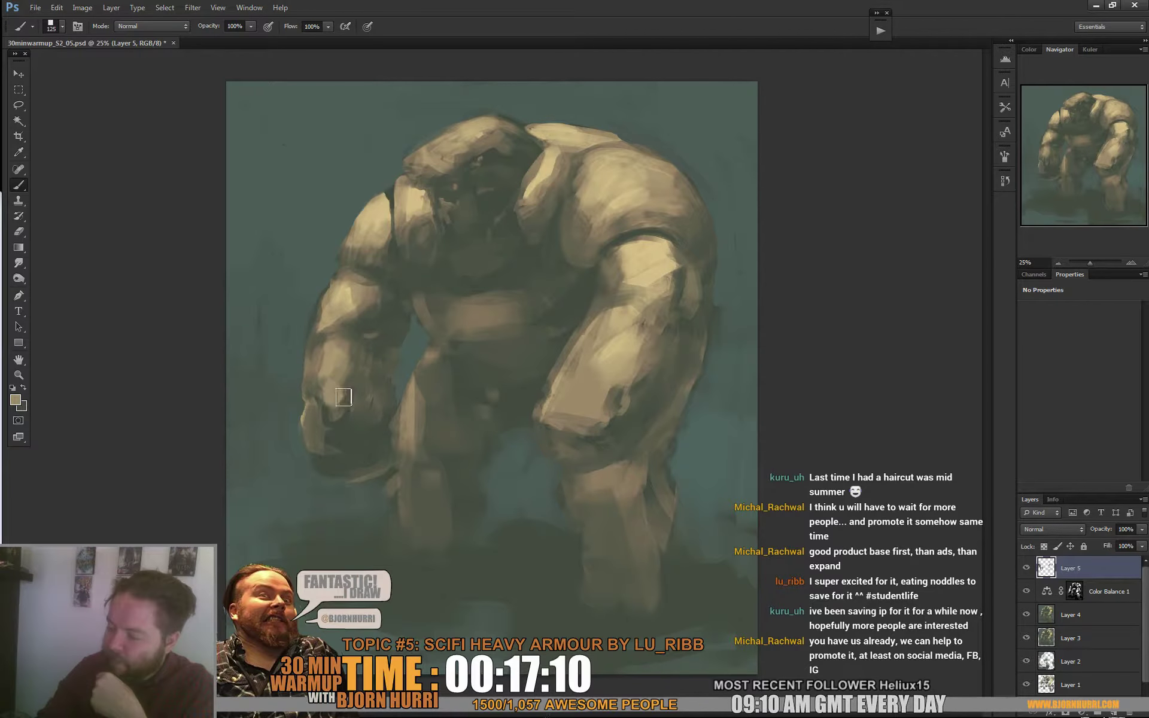
pyautogui.keyDown('alt'); pyautogui.click(333, 398); pyautogui.keyUp('alt')
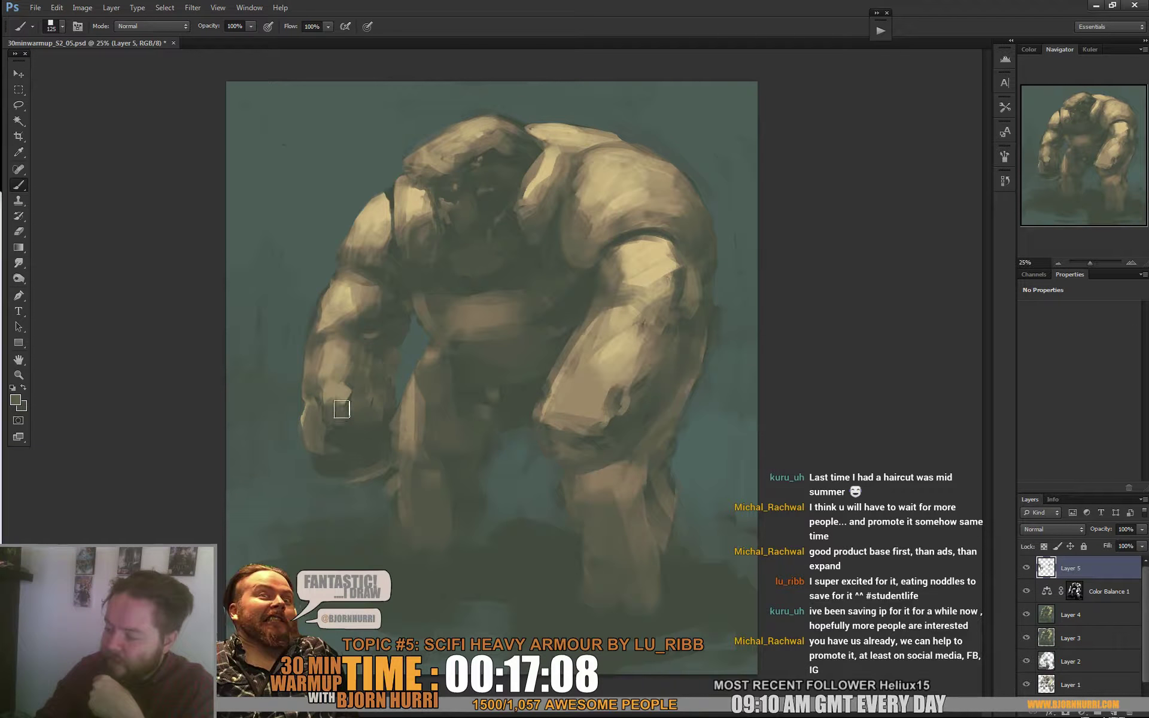
pyautogui.keyDown('alt'); pyautogui.click(331, 408); pyautogui.keyUp('alt')
pyautogui.keyDown('alt'); pyautogui.click(348, 385); pyautogui.keyUp('alt')
pyautogui.keyDown('alt'); pyautogui.click(340, 387); pyautogui.keyUp('alt')
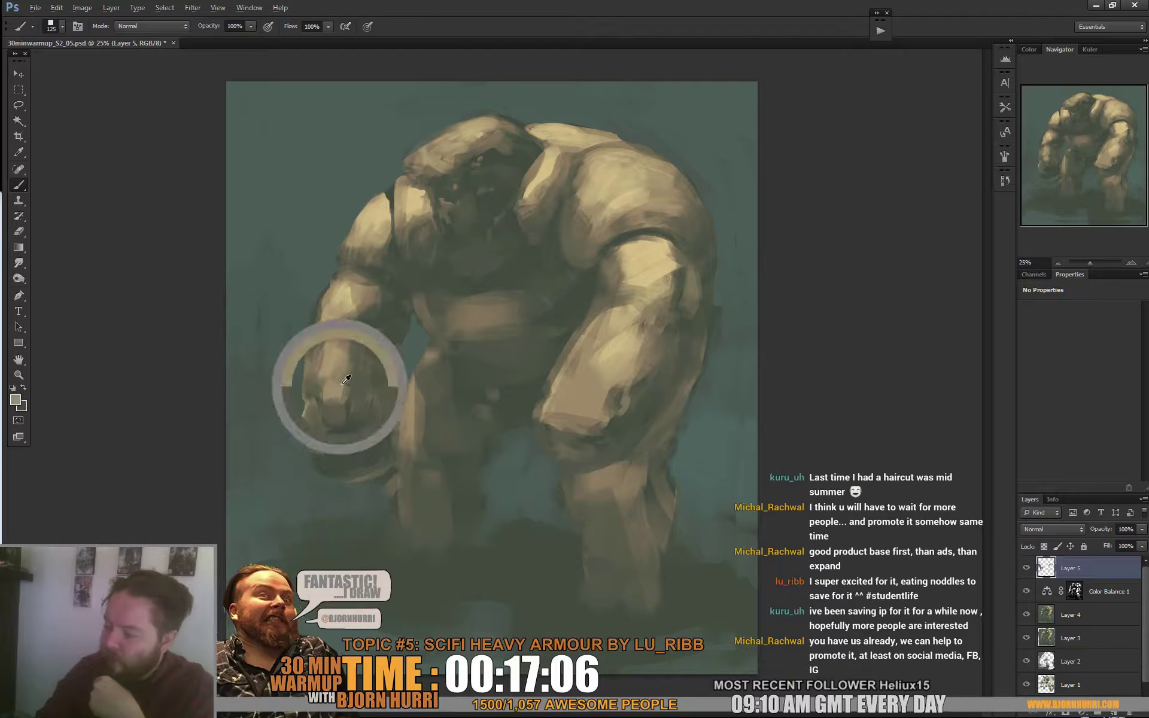
pyautogui.moveTo(318, 447)
pyautogui.mouseDown()
pyautogui.moveTo(348, 444)
pyautogui.moveTo(338, 458)
pyautogui.moveTo(360, 459)
pyautogui.moveTo(390, 441)
pyautogui.moveTo(348, 465)
pyautogui.mouseUp()
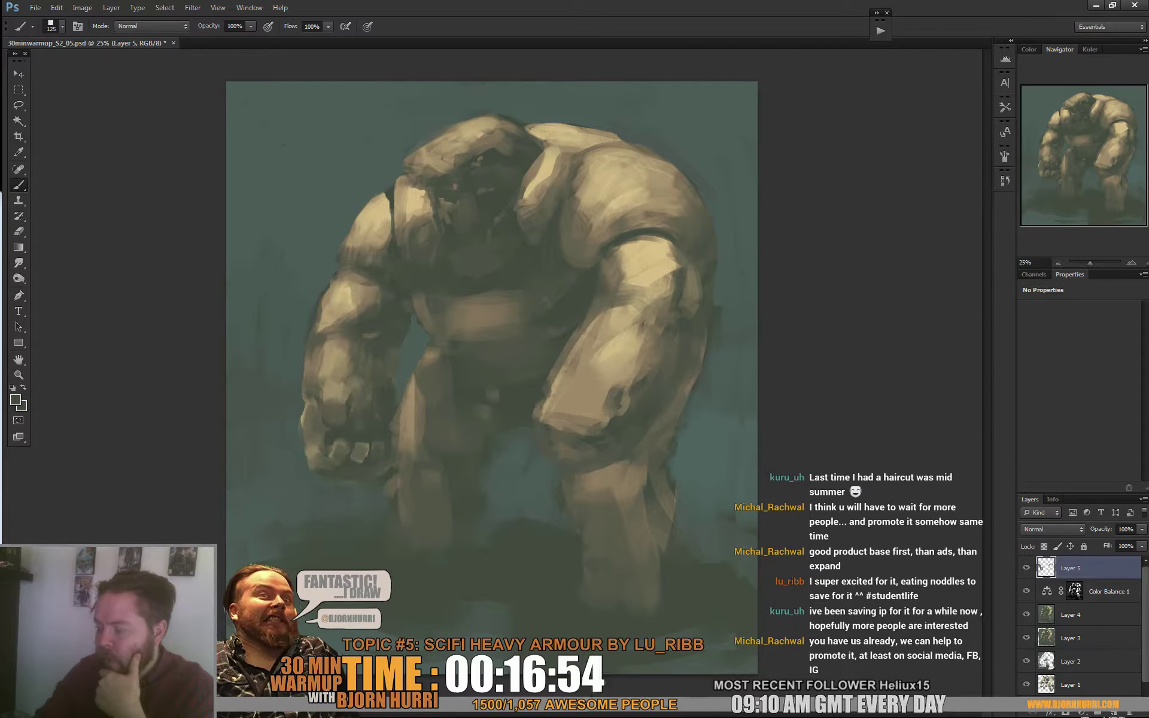
# Reduce the brush to 46 px and clean up the gap between the left-hand forearm and the hip
pyautogui.rightClick(392, 391)
pyautogui.click(444, 389)
pyautogui.click(401, 387)
pyautogui.moveTo(408, 355); pyautogui.dragTo(398, 388)
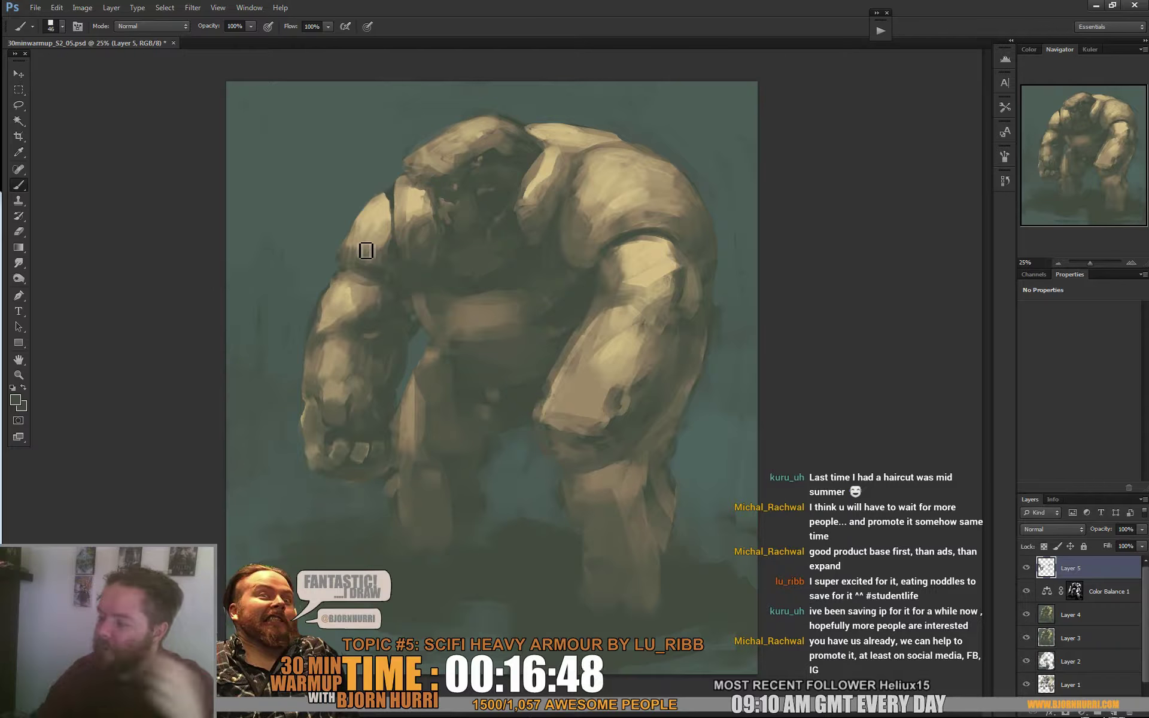
# Add a Color Lookup adjustment layer, compare the 3DLUT presets and apply Soft_Warming.look
pyautogui.click(1088, 714)
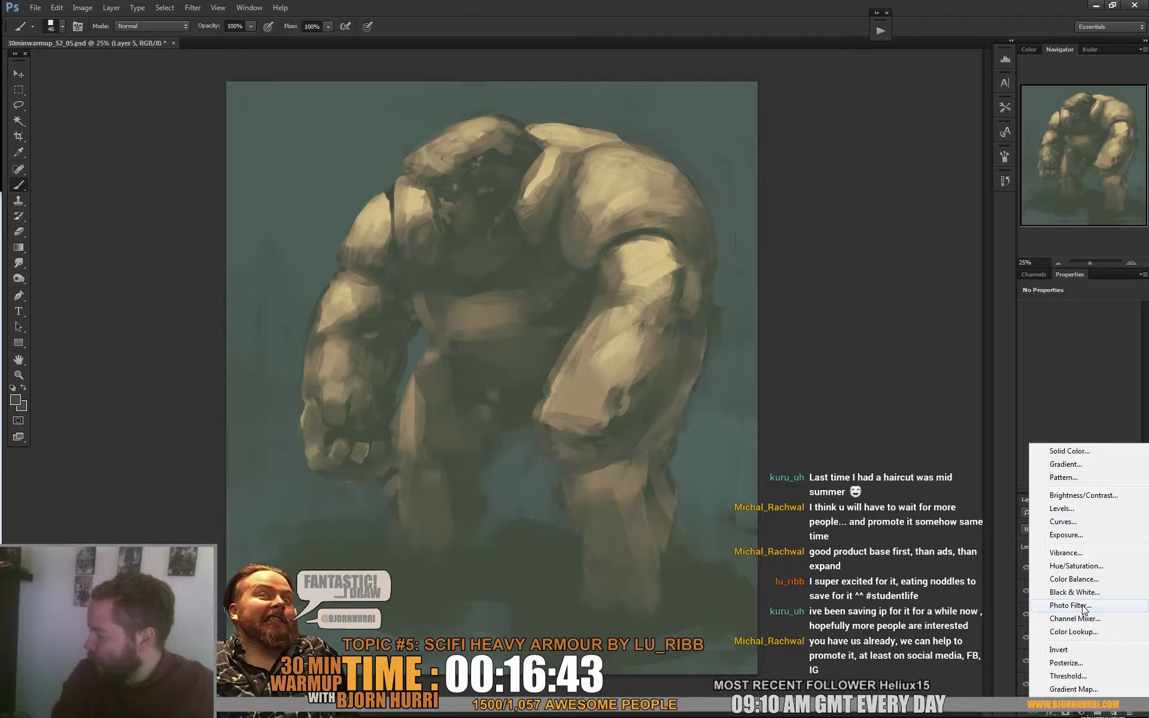
pyautogui.click(1074, 631)
pyautogui.click(1094, 311)
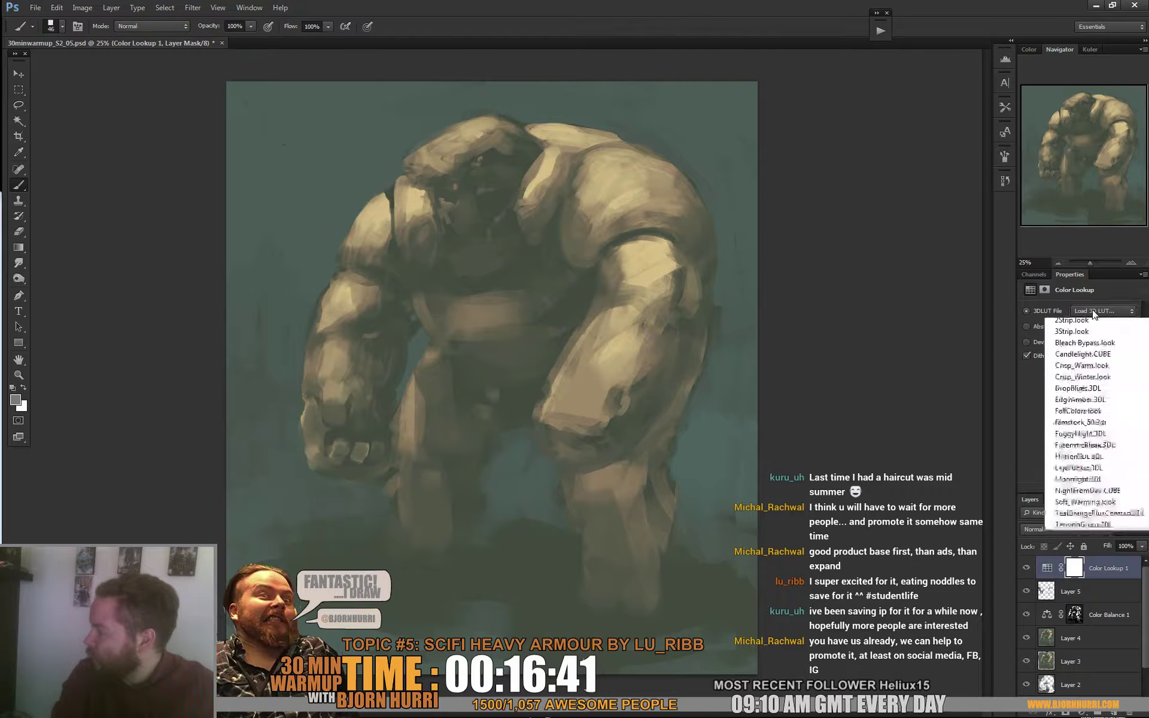
pyautogui.click(1093, 310)
pyautogui.press('Down')
pyautogui.press('Down')
pyautogui.press('Down')
pyautogui.press('Down')
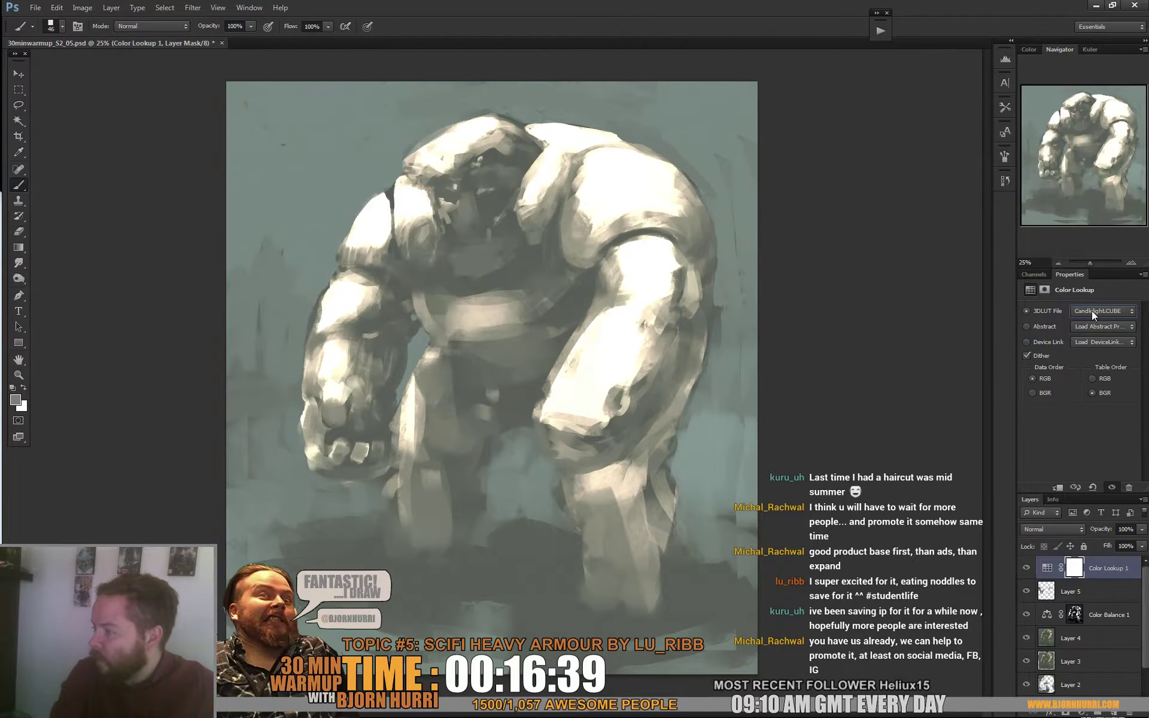
pyautogui.press('Down')
pyautogui.press('Down')
pyautogui.press('Down')
pyautogui.press('Down')
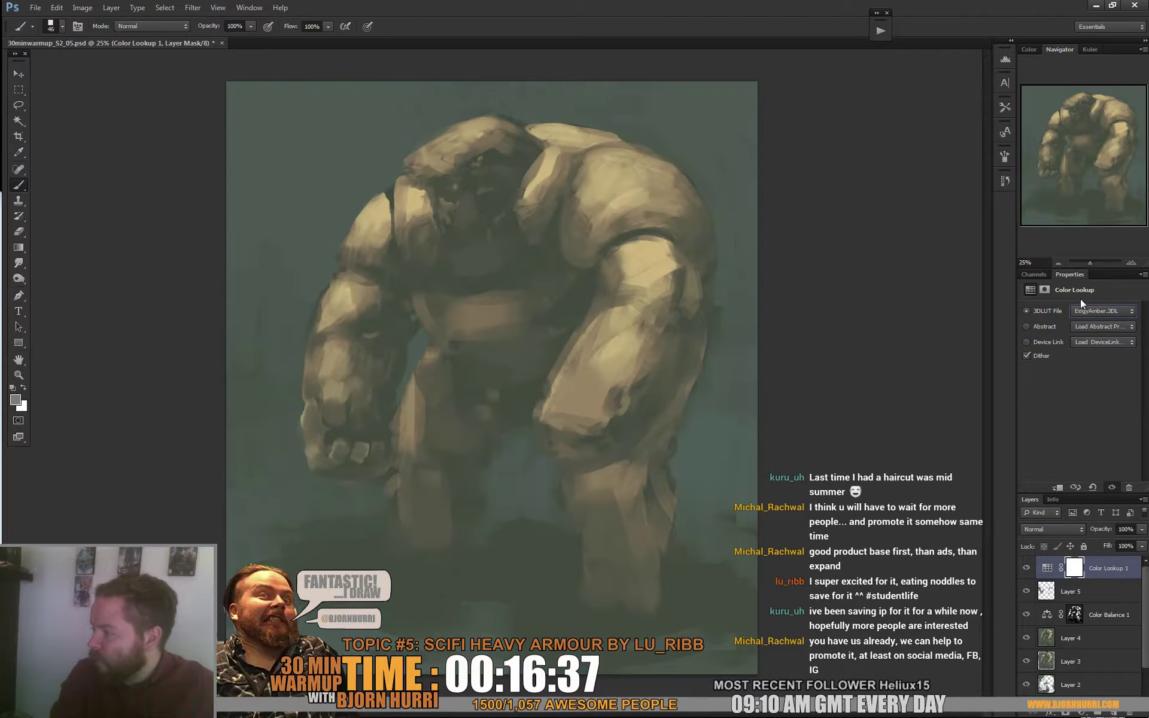
pyautogui.press('Down')
pyautogui.press('Down')
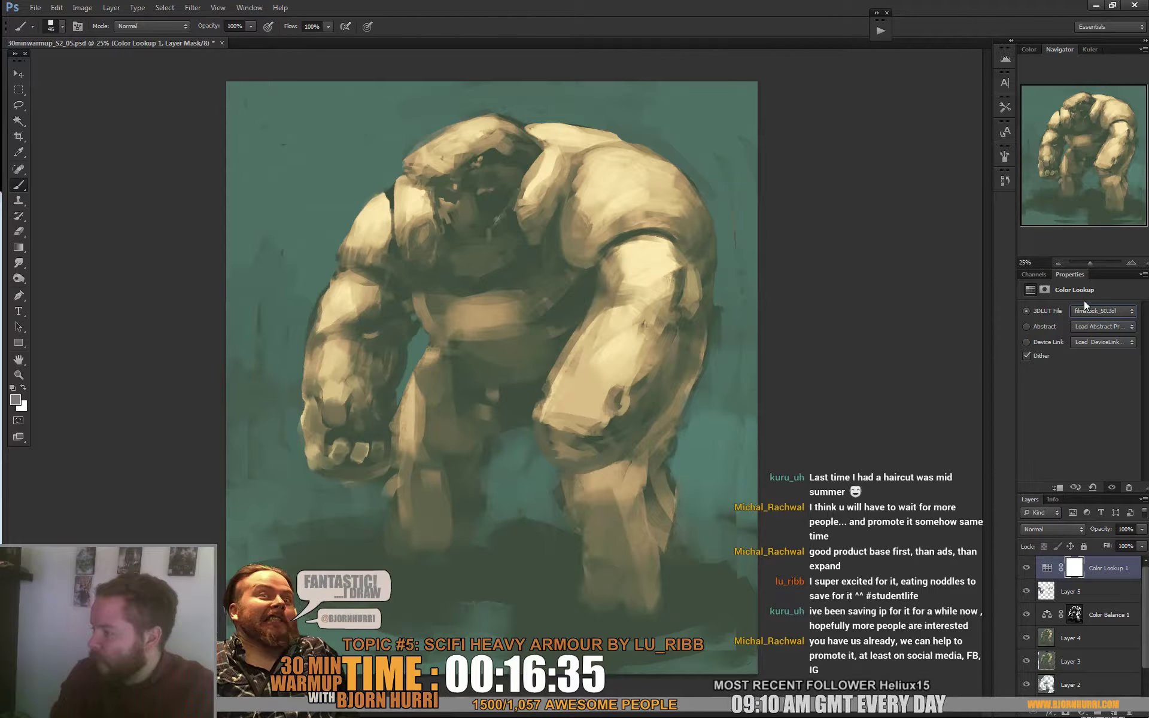
pyautogui.press('Down')
pyautogui.press('Down')
pyautogui.press('Down')
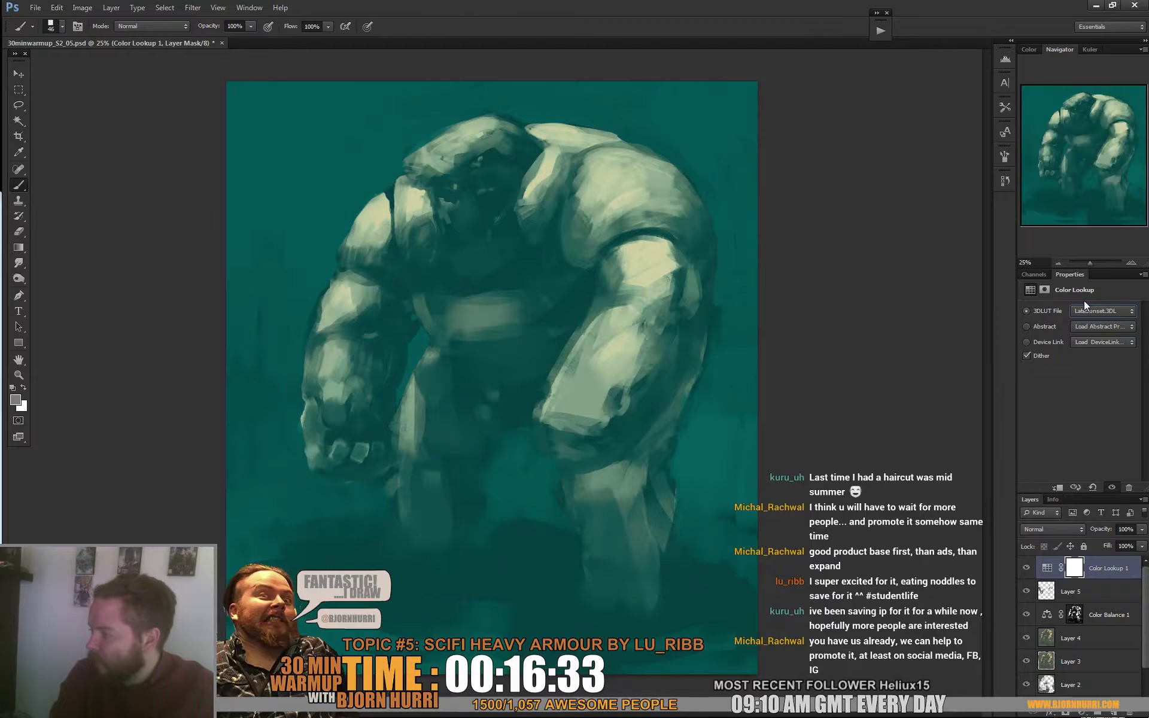
pyautogui.press('Down')
pyautogui.press('Down')
pyautogui.press('Down')
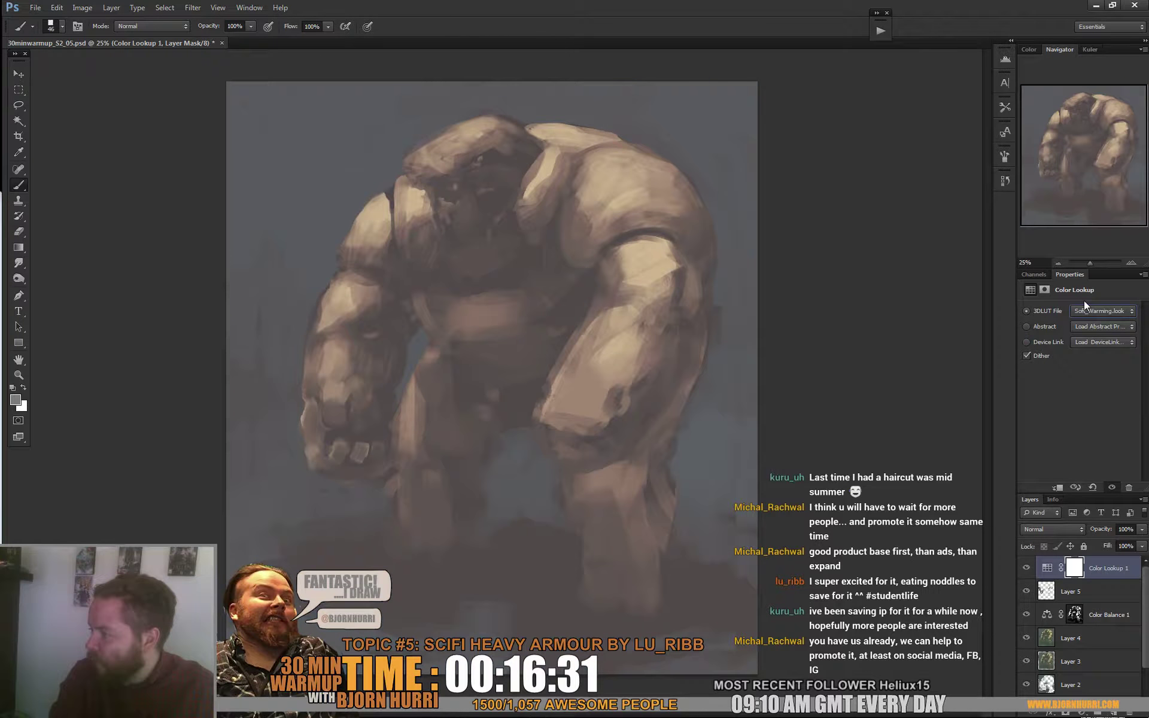
pyautogui.press('Down')
pyautogui.press('Down')
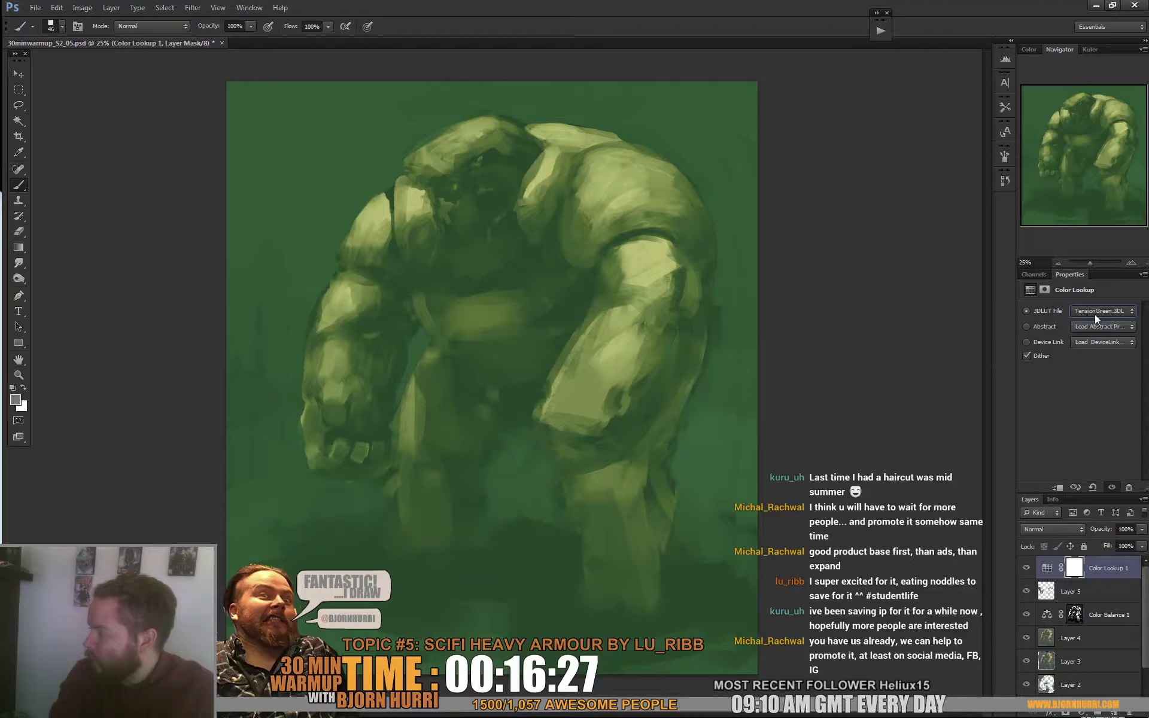
pyautogui.press('Down')
pyautogui.press('Down')
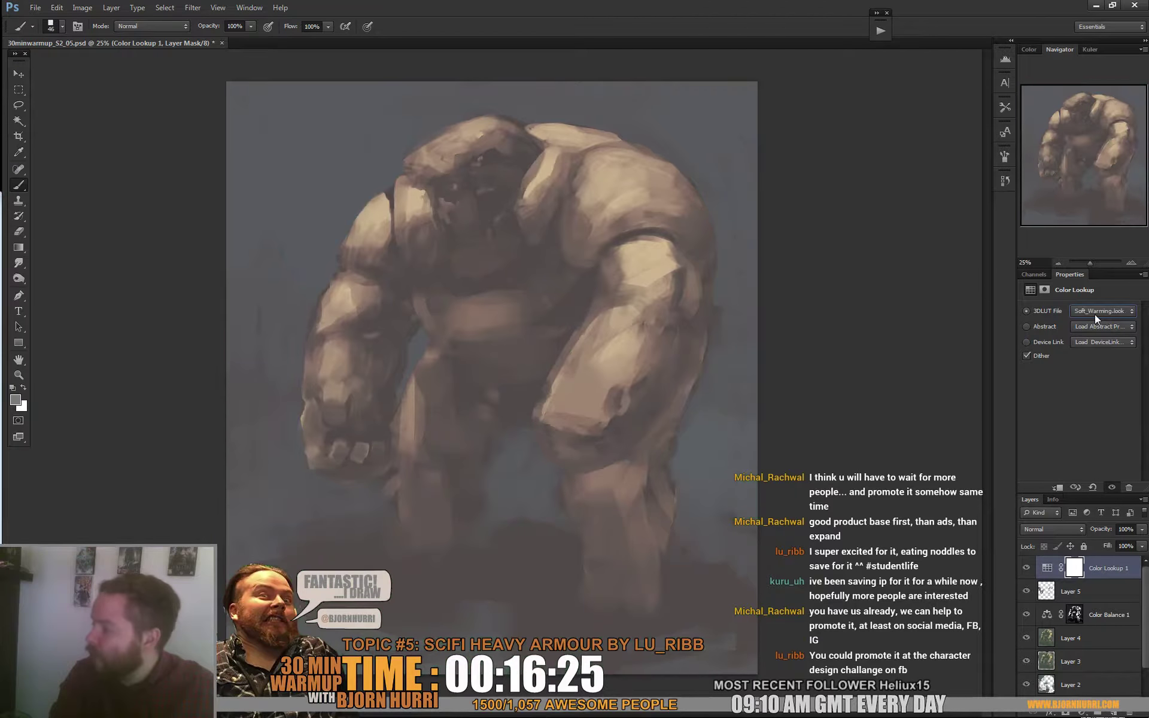
pyautogui.press('Down')
pyautogui.press('Down')
pyautogui.press('Down')
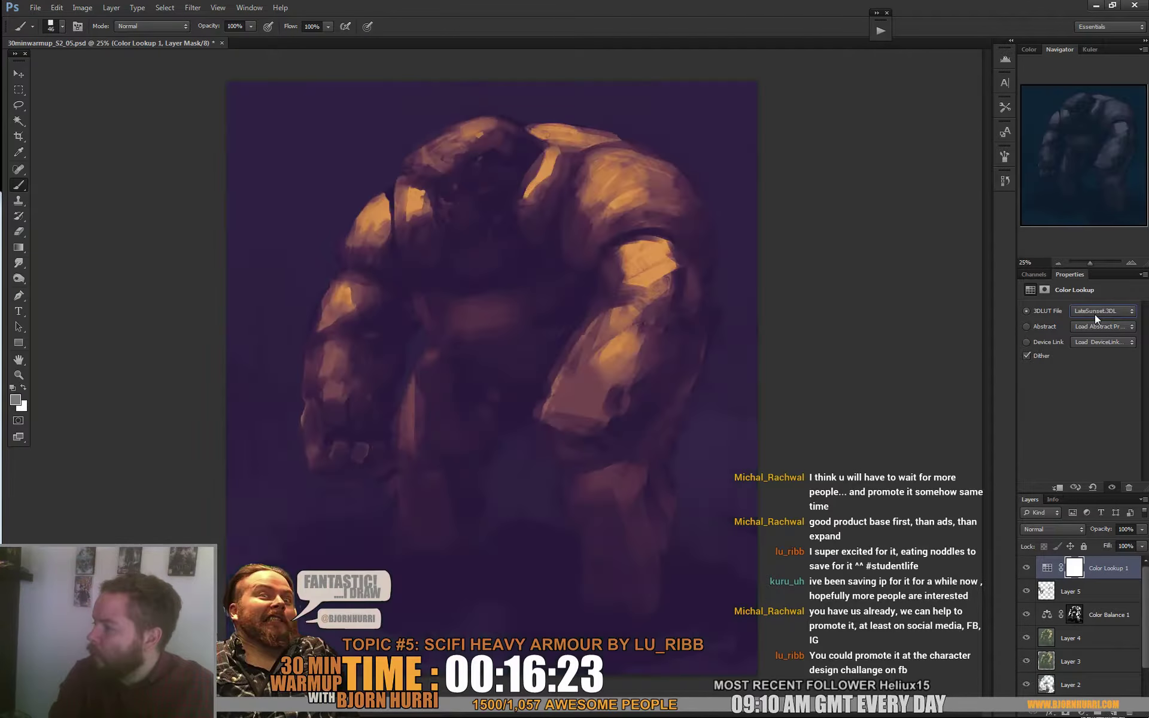
pyautogui.press('Down')
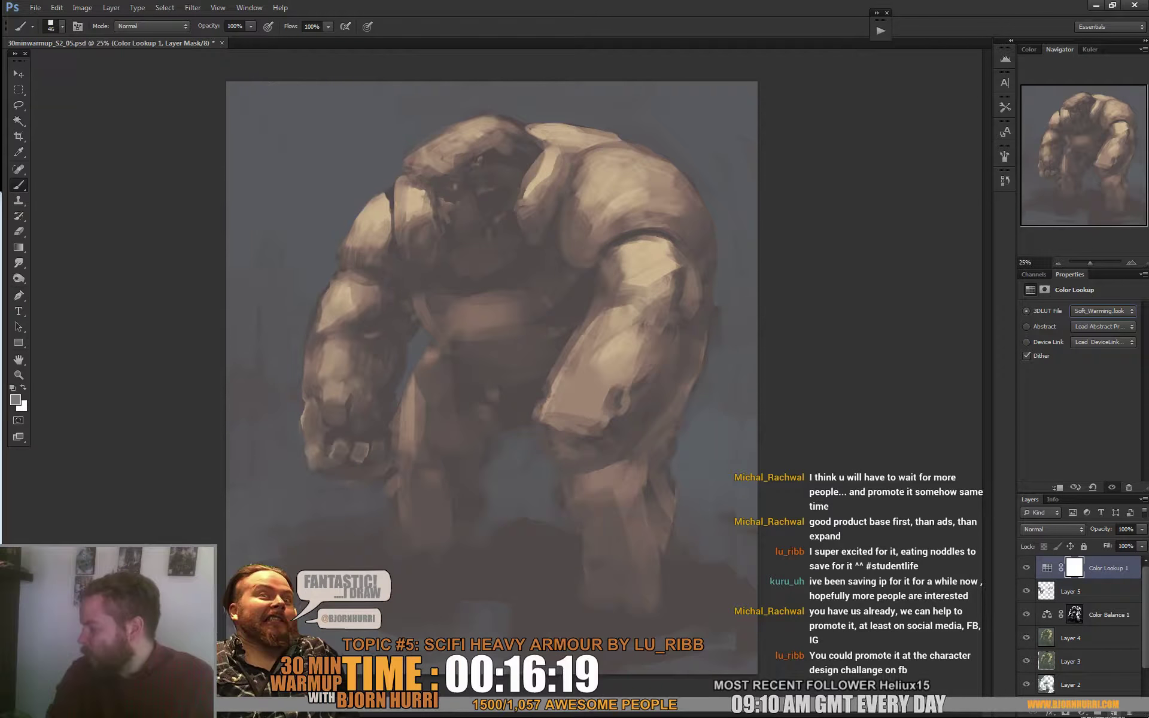
# Add a new layer in Color Dodge mode and enlarge the brush to 106 px
pyautogui.click(1115, 713)
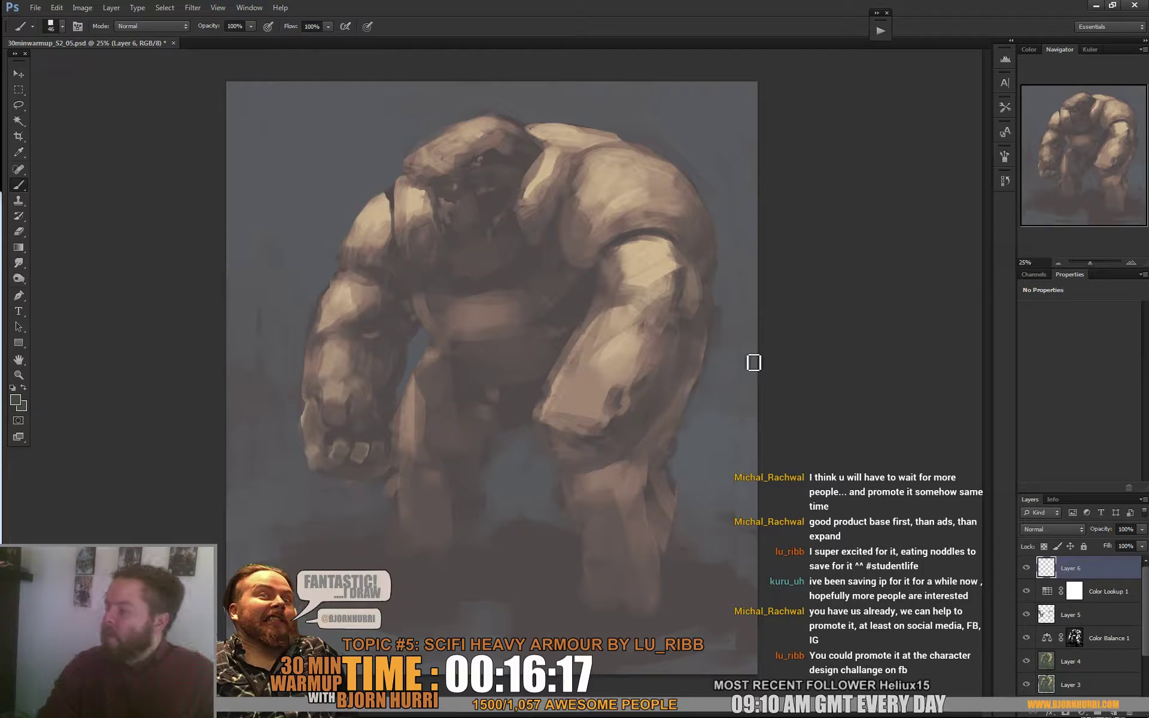
pyautogui.click(1054, 529)
pyautogui.click(1041, 326)
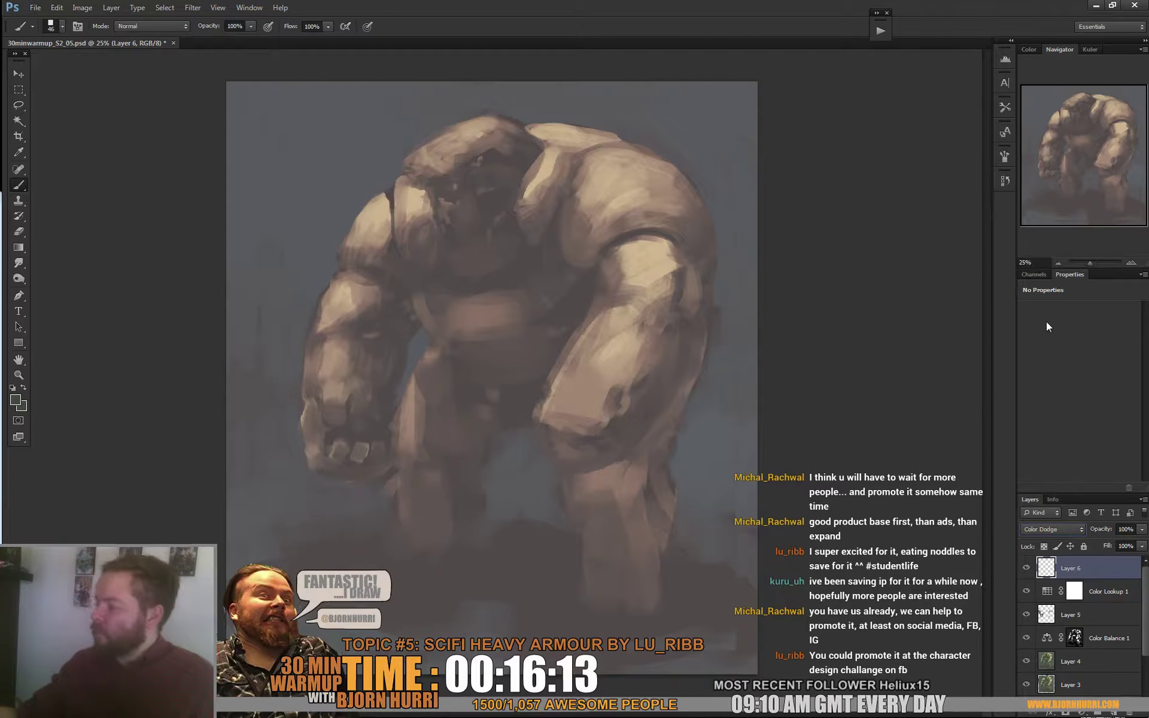
pyautogui.rightClick(558, 248)
pyautogui.click(833, 196)
pyautogui.rightClick(532, 176)
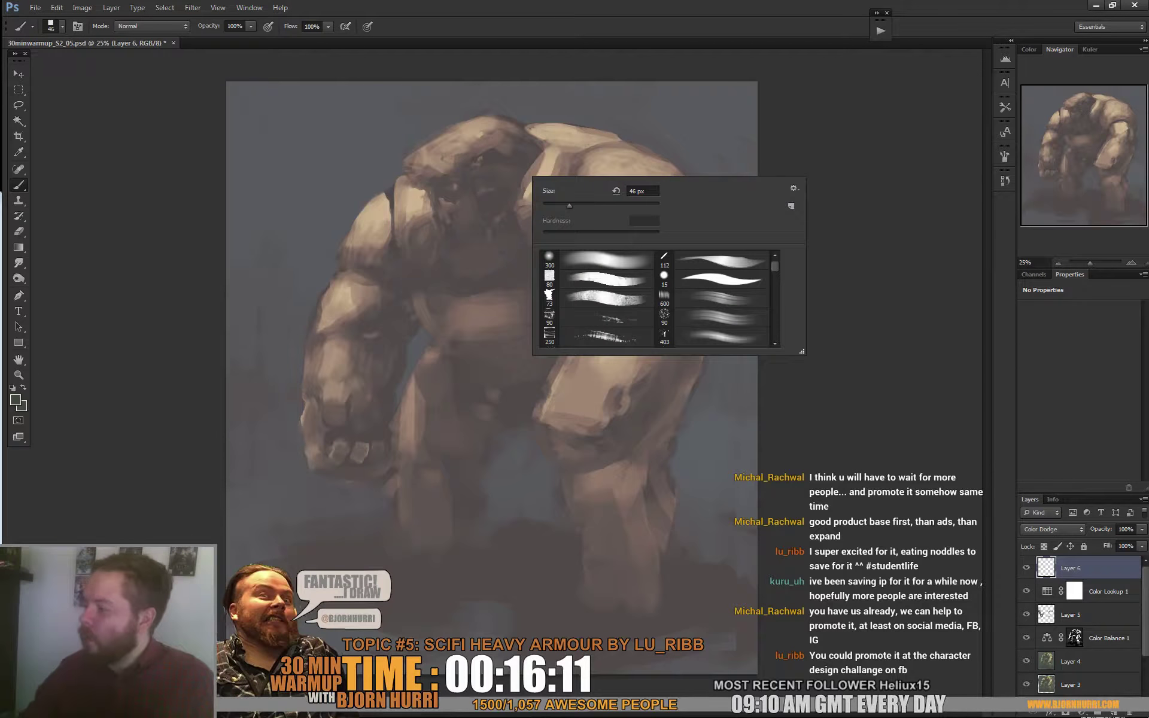
pyautogui.moveTo(569, 206); pyautogui.dragTo(577, 205)
pyautogui.keyDown('alt'); pyautogui.click(410, 136); pyautogui.keyUp('alt')
pyautogui.moveTo(405, 161); pyautogui.dragTo(422, 130)
pyautogui.hotkey('ctrl', 'z')
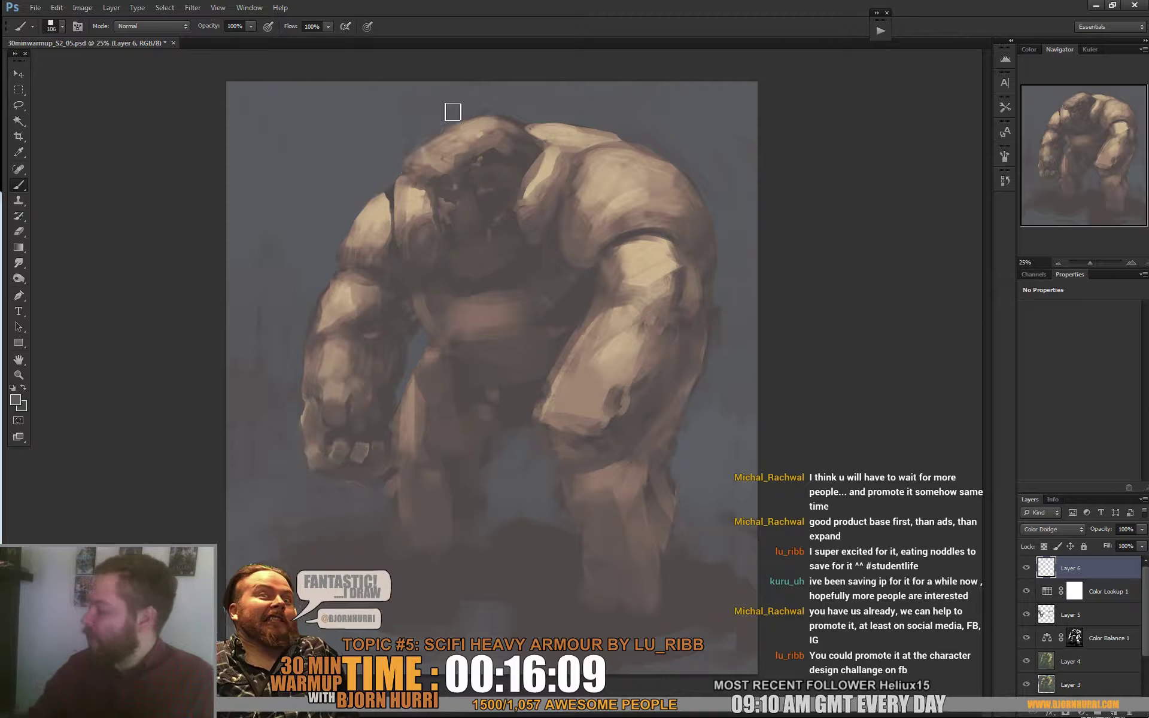
# Add another new layer, trim the head's outline with the background tone and block in a lighter, rounded face with sampled tones
pyautogui.hotkey('ctrl', 'shift', 'alt', 'n')
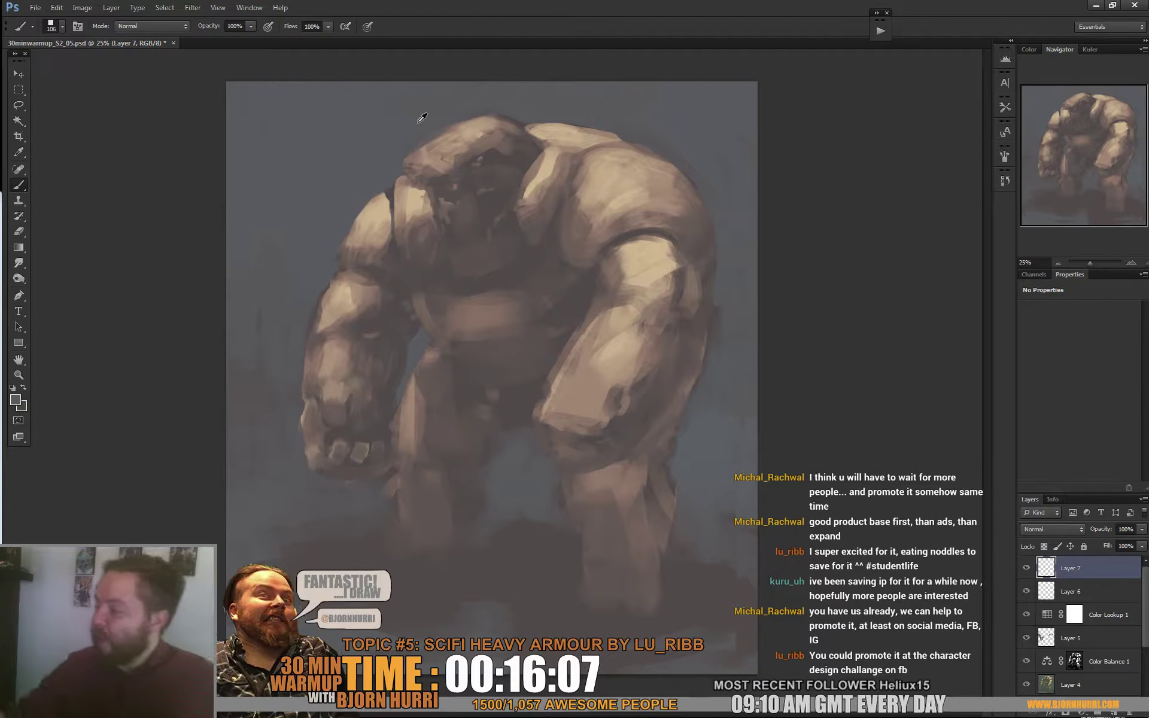
pyautogui.moveTo(421, 118)
pyautogui.mouseDown()
pyautogui.moveTo(415, 159)
pyautogui.moveTo(477, 170)
pyautogui.moveTo(487, 191)
pyautogui.moveTo(480, 225)
pyautogui.mouseUp()
pyautogui.keyDown('alt'); pyautogui.click(424, 193); pyautogui.keyUp('alt')
pyautogui.keyDown('alt'); pyautogui.click(490, 135); pyautogui.keyUp('alt')
pyautogui.keyDown('alt'); pyautogui.click(516, 179); pyautogui.keyUp('alt')
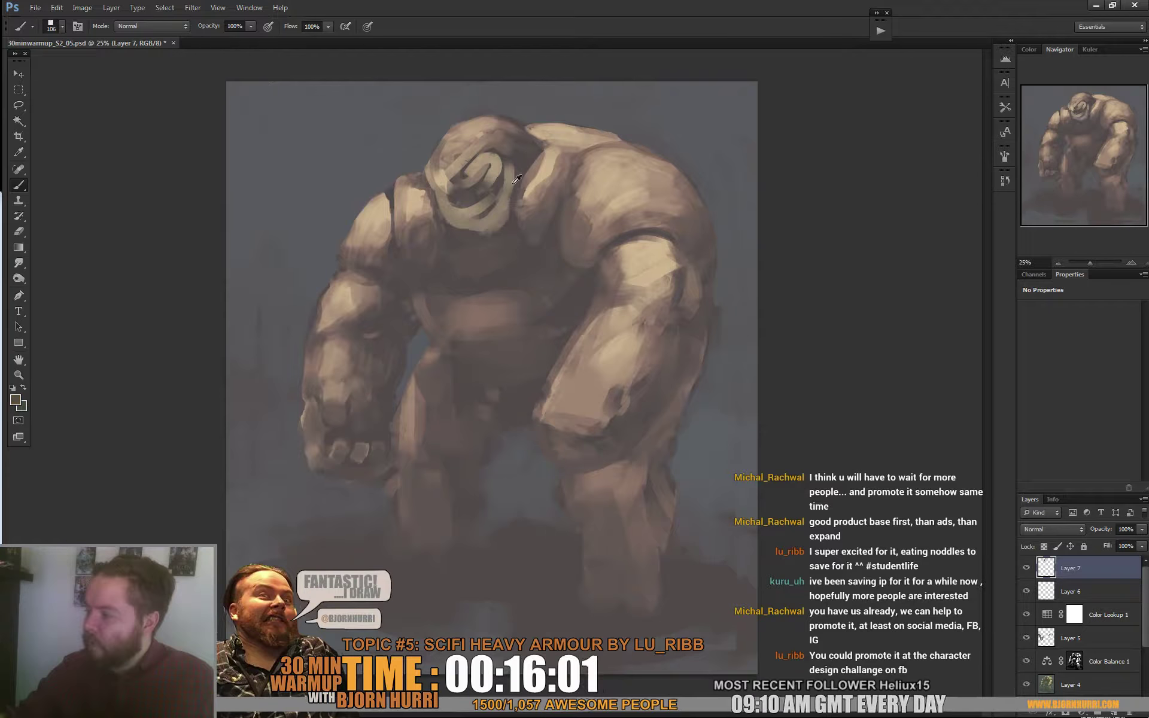
pyautogui.moveTo(485, 227)
pyautogui.mouseDown()
pyautogui.moveTo(499, 219)
pyautogui.moveTo(453, 202)
pyautogui.moveTo(528, 162)
pyautogui.moveTo(495, 195)
pyautogui.mouseUp()
pyautogui.keyDown('alt'); pyautogui.click(524, 174); pyautogui.keyUp('alt')
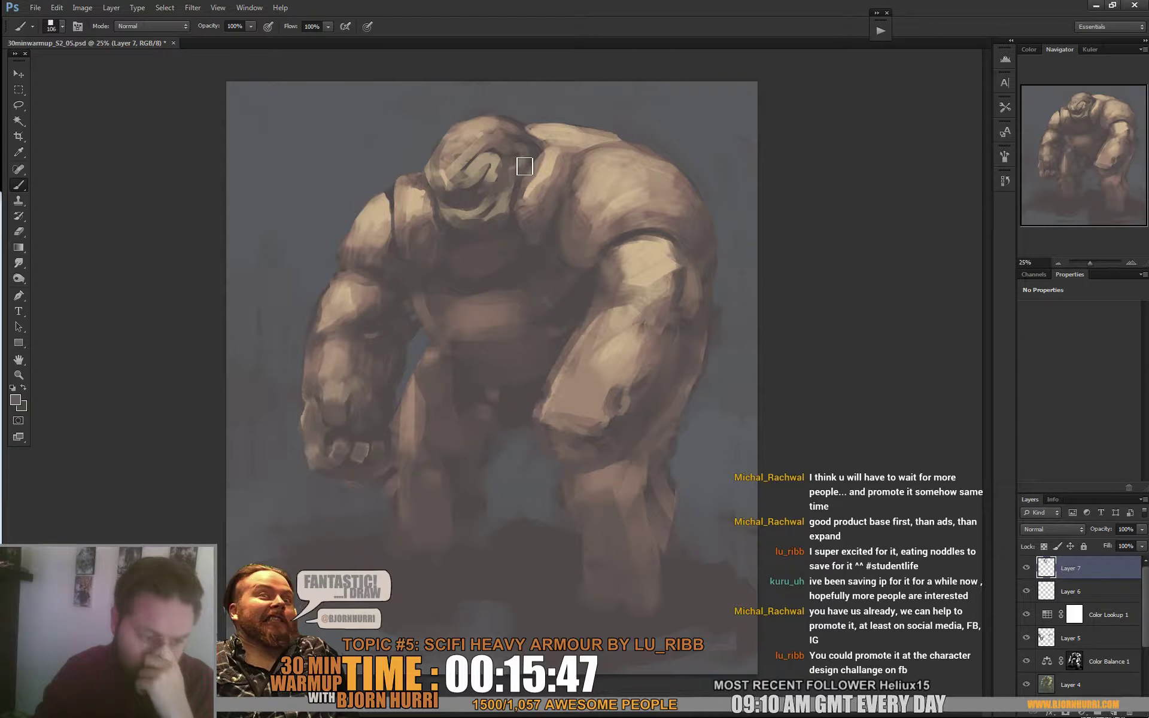
# Shade the jaw, neck and upper chest around the new head with sampled brown tones
pyautogui.keyDown('alt'); pyautogui.click(468, 167); pyautogui.keyUp('alt')
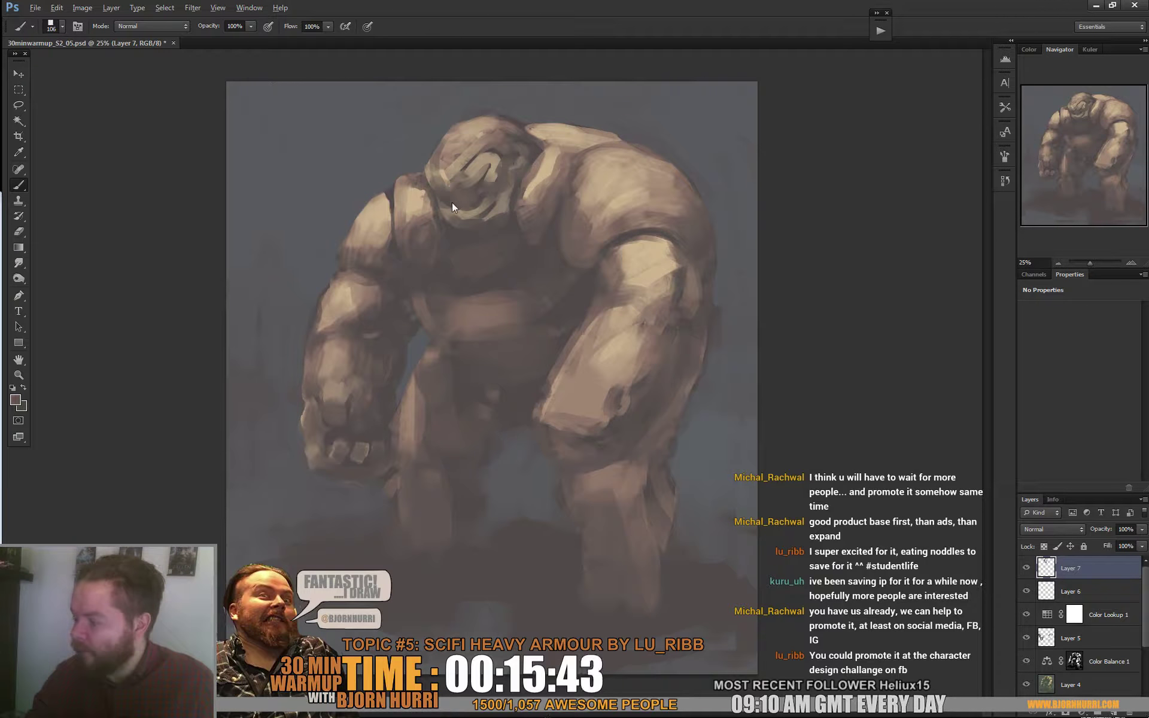
pyautogui.moveTo(444, 195)
pyautogui.mouseDown()
pyautogui.moveTo(580, 151)
pyautogui.moveTo(482, 204)
pyautogui.moveTo(512, 198)
pyautogui.moveTo(519, 215)
pyautogui.moveTo(454, 225)
pyautogui.moveTo(512, 218)
pyautogui.moveTo(475, 233)
pyautogui.moveTo(521, 252)
pyautogui.moveTo(460, 247)
pyautogui.mouseUp()
pyautogui.keyDown('alt'); pyautogui.click(529, 181); pyautogui.keyUp('alt')
pyautogui.keyDown('alt'); pyautogui.click(521, 268); pyautogui.keyUp('alt')
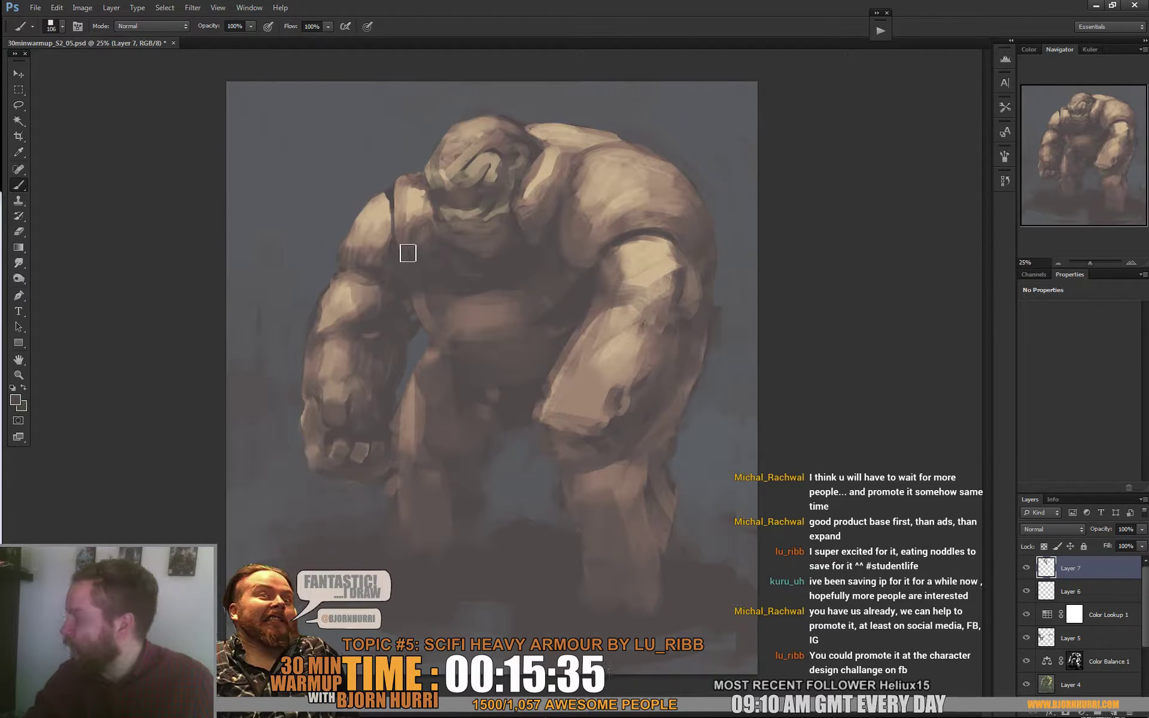
# Flip the canvas horizontally to check the figure in mirror view
pyautogui.click(82, 7)
pyautogui.moveTo(168, 117)
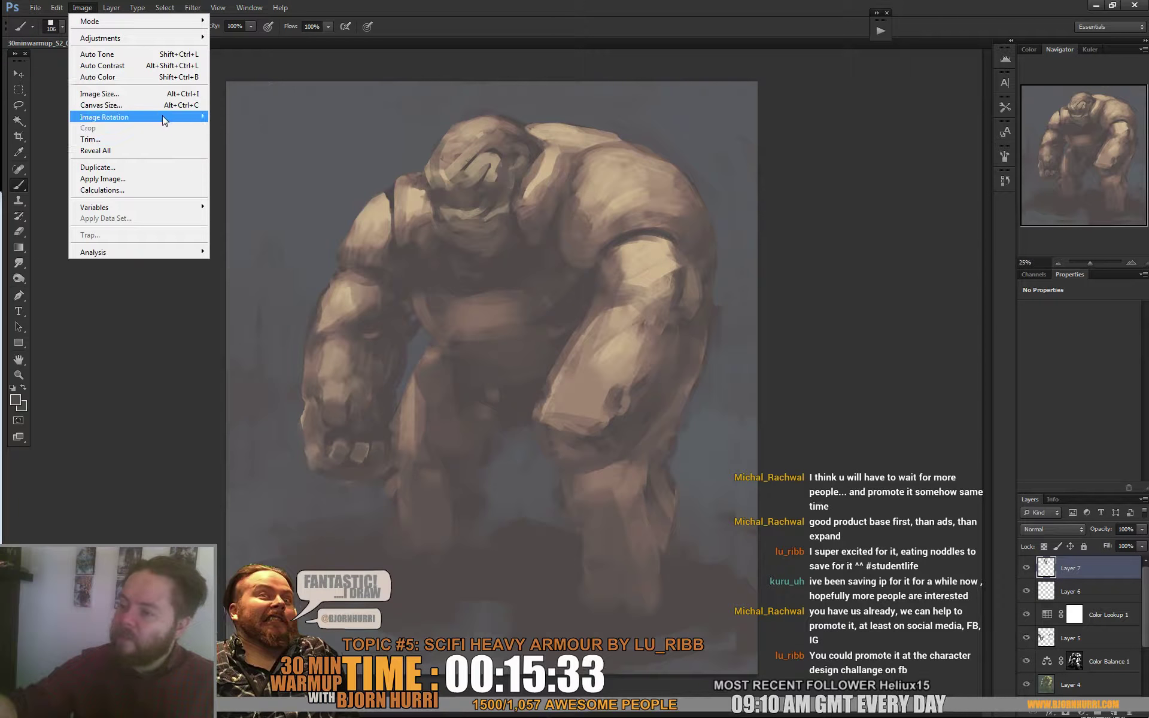
pyautogui.click(291, 167)
# Enlarge the brush to 166 px and refine the outline of the far forearm and fist with sampled skin and background tones
pyautogui.rightClick(586, 327)
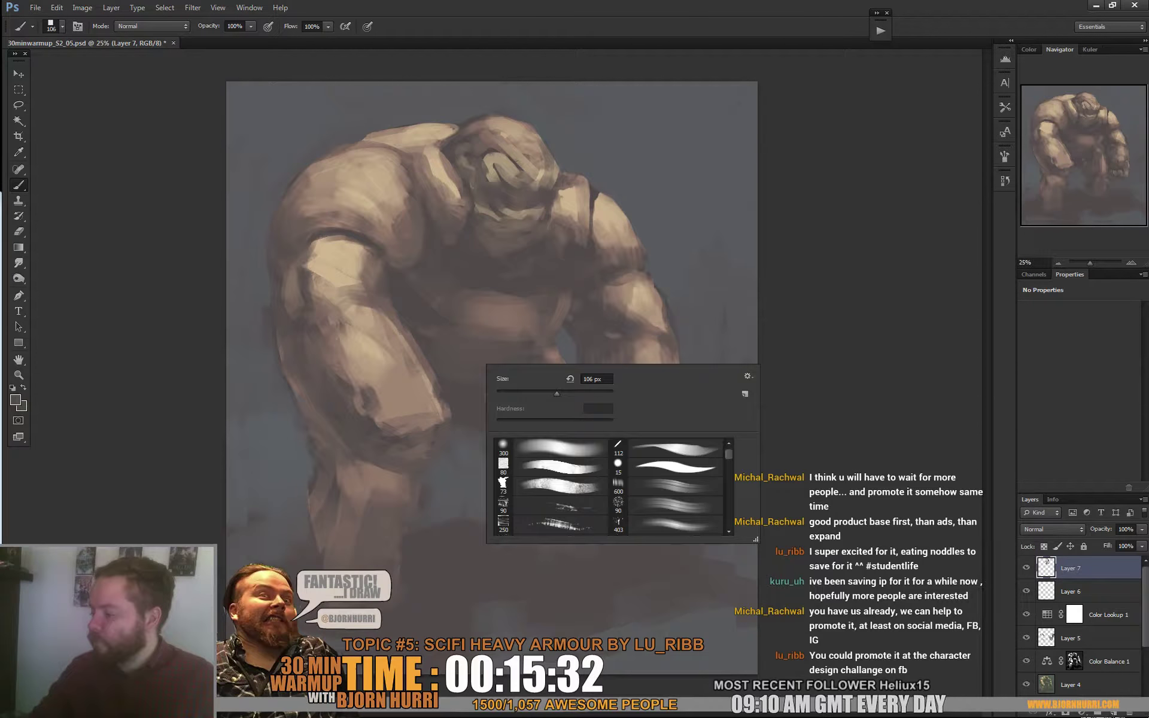
pyautogui.moveTo(573, 394); pyautogui.dragTo(575, 393)
pyautogui.keyDown('alt'); pyautogui.click(631, 303); pyautogui.keyUp('alt')
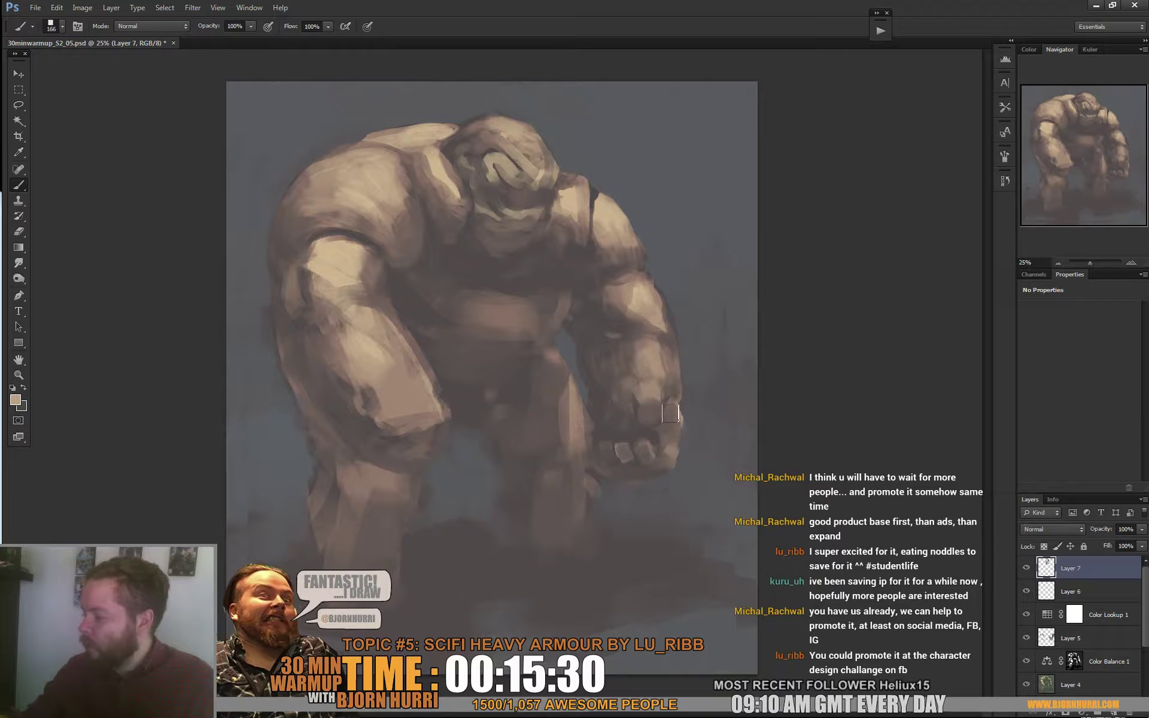
pyautogui.keyDown('alt'); pyautogui.click(691, 412); pyautogui.keyUp('alt')
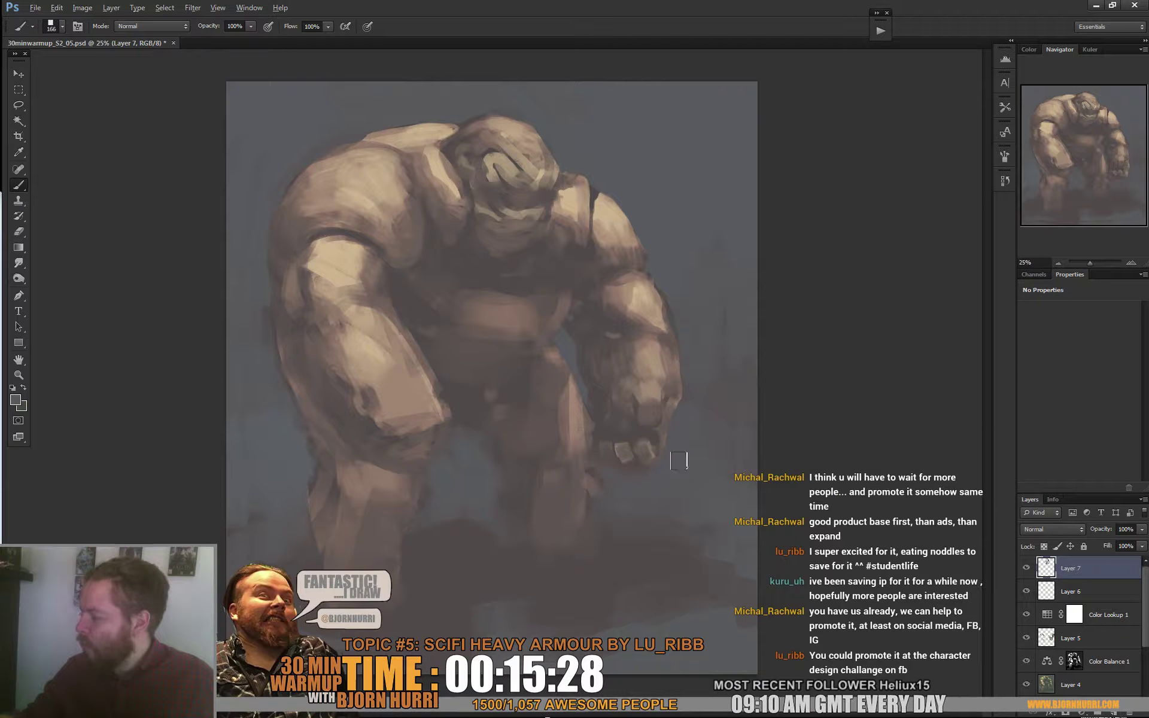
pyautogui.keyDown('alt'); pyautogui.click(595, 325); pyautogui.keyUp('alt')
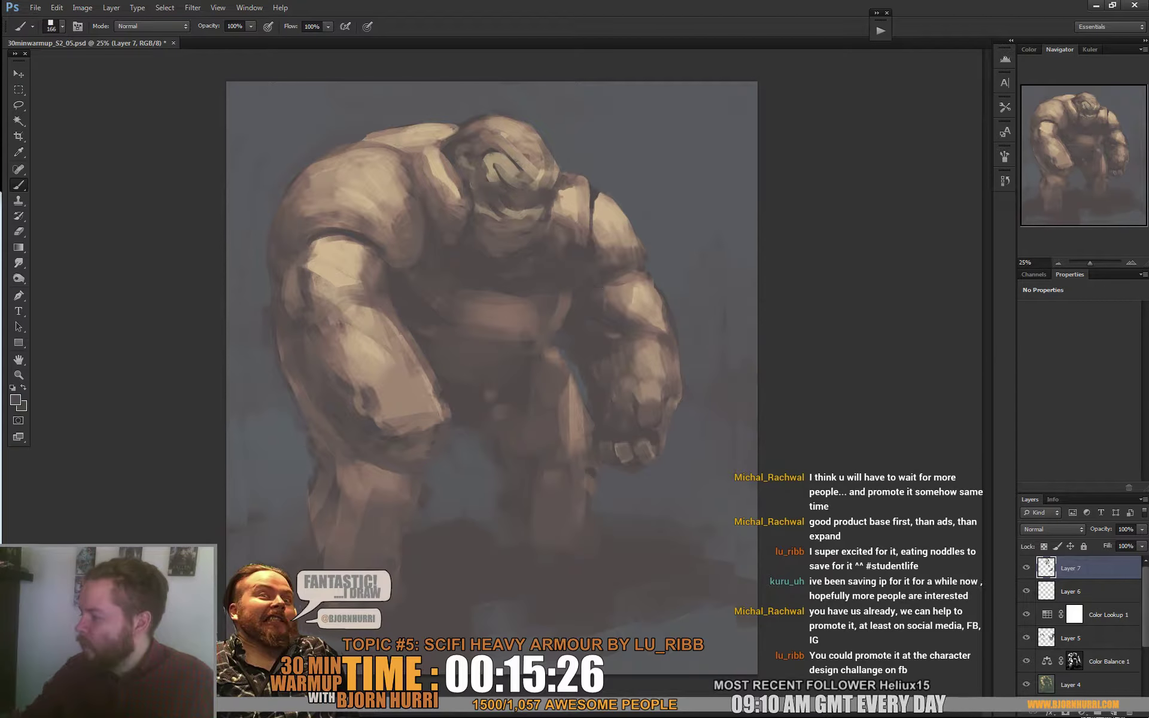
# Paint a bright cream plate across the belly and blend its edges with sampled lighter and darker tones
pyautogui.keyDown('alt'); pyautogui.click(574, 203); pyautogui.keyUp('alt')
pyautogui.moveTo(504, 278)
pyautogui.mouseDown()
pyautogui.moveTo(476, 290)
pyautogui.moveTo(529, 297)
pyautogui.moveTo(517, 315)
pyautogui.moveTo(531, 295)
pyautogui.mouseUp()
pyautogui.keyDown('alt'); pyautogui.click(496, 291); pyautogui.keyUp('alt')
pyautogui.keyDown('alt'); pyautogui.click(496, 304); pyautogui.keyUp('alt')
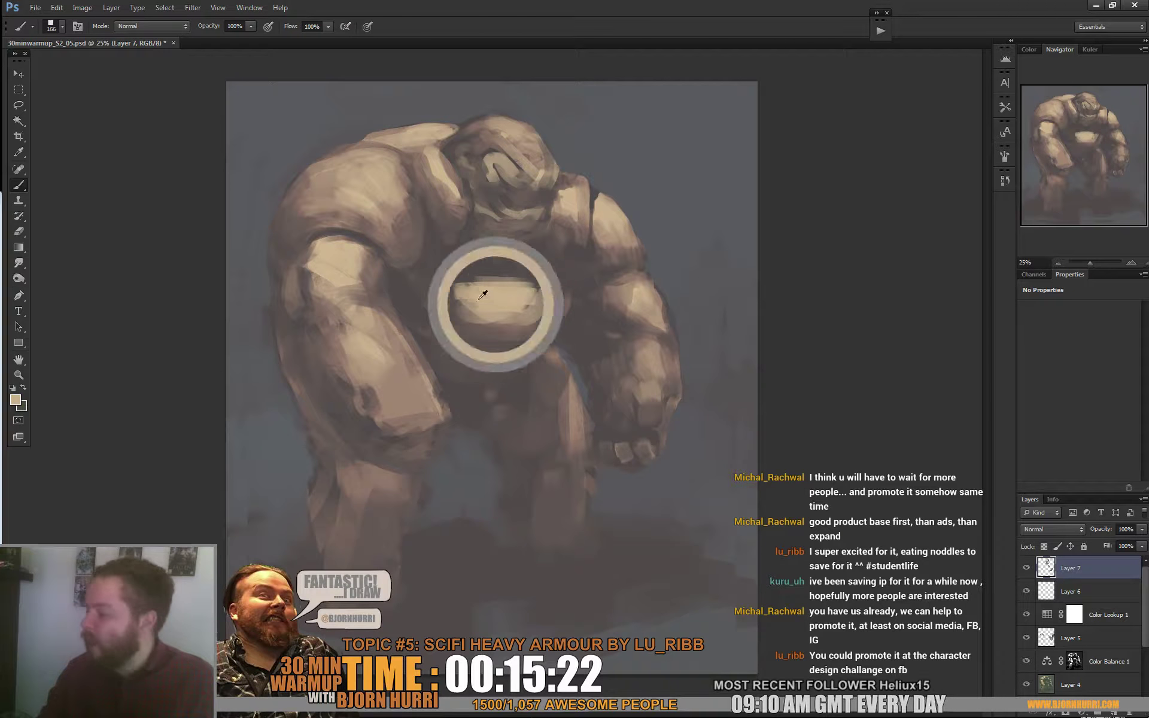
pyautogui.moveTo(451, 275)
pyautogui.mouseDown()
pyautogui.moveTo(457, 303)
pyautogui.moveTo(486, 319)
pyautogui.moveTo(435, 282)
pyautogui.moveTo(483, 328)
pyautogui.moveTo(562, 296)
pyautogui.mouseUp()
pyautogui.keyDown('alt'); pyautogui.click(434, 283); pyautogui.keyUp('alt')
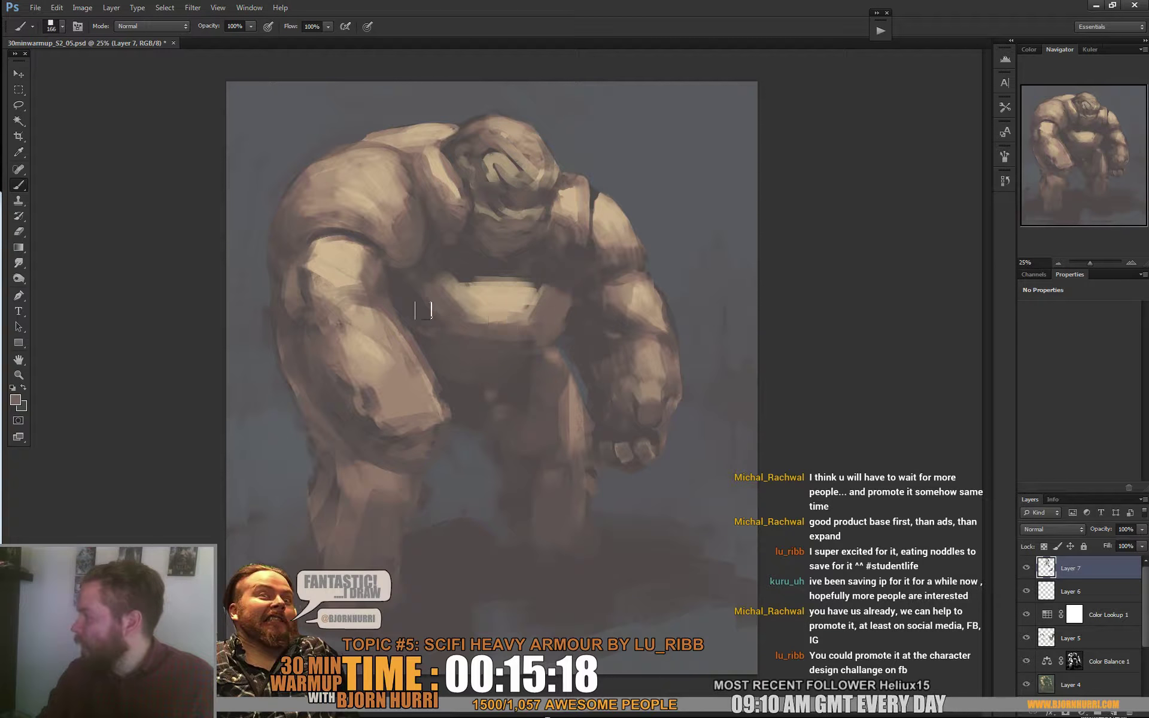
# Shrink the brush and paint a light collar-like band across the upper chest, below the jaw, with sampled tones
pyautogui.rightClick(506, 292)
pyautogui.doubleClick(565, 371)
pyautogui.moveTo(461, 278)
pyautogui.mouseDown()
pyautogui.moveTo(486, 287)
pyautogui.moveTo(492, 245)
pyautogui.moveTo(481, 243)
pyautogui.mouseUp()
pyautogui.keyDown('alt'); pyautogui.click(485, 286); pyautogui.keyUp('alt')
pyautogui.keyDown('alt'); pyautogui.click(465, 213); pyautogui.keyUp('alt')
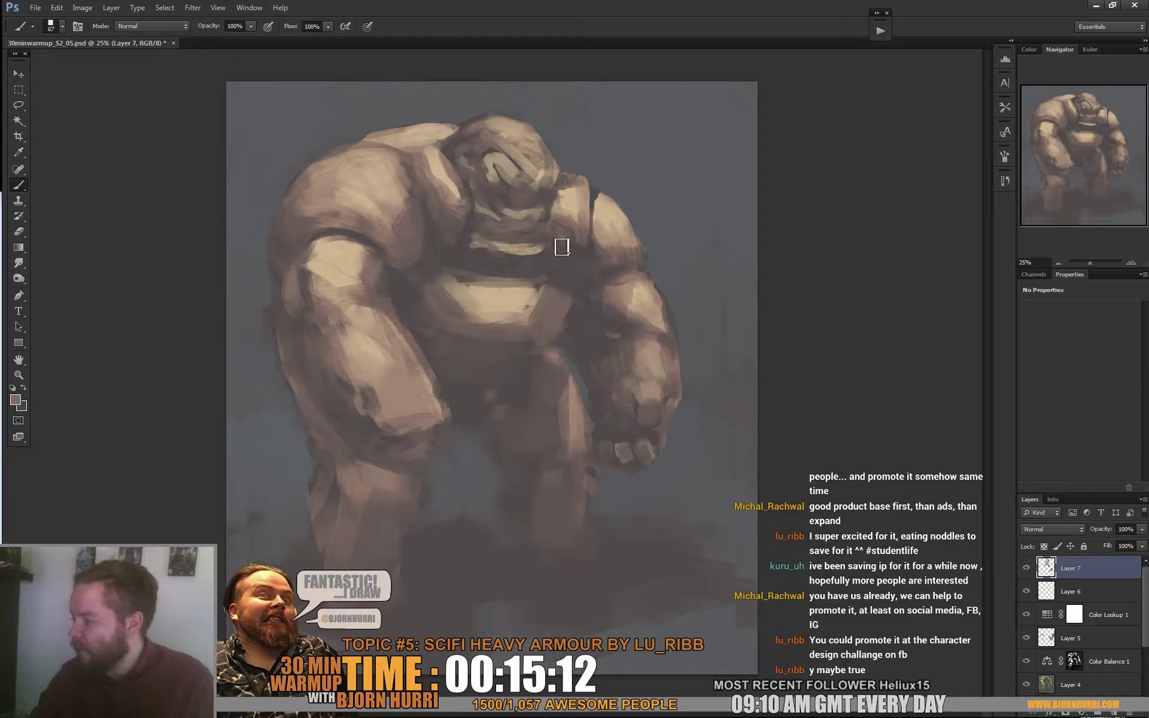
# Set the brush to 125 px and shade the chest band above the belly plate with a sampled brown
pyautogui.keyDown('alt'); pyautogui.click(546, 251); pyautogui.keyUp('alt')
pyautogui.rightClick(548, 252)
pyautogui.moveTo(611, 290); pyautogui.dragTo(620, 290)
pyautogui.click(471, 251)
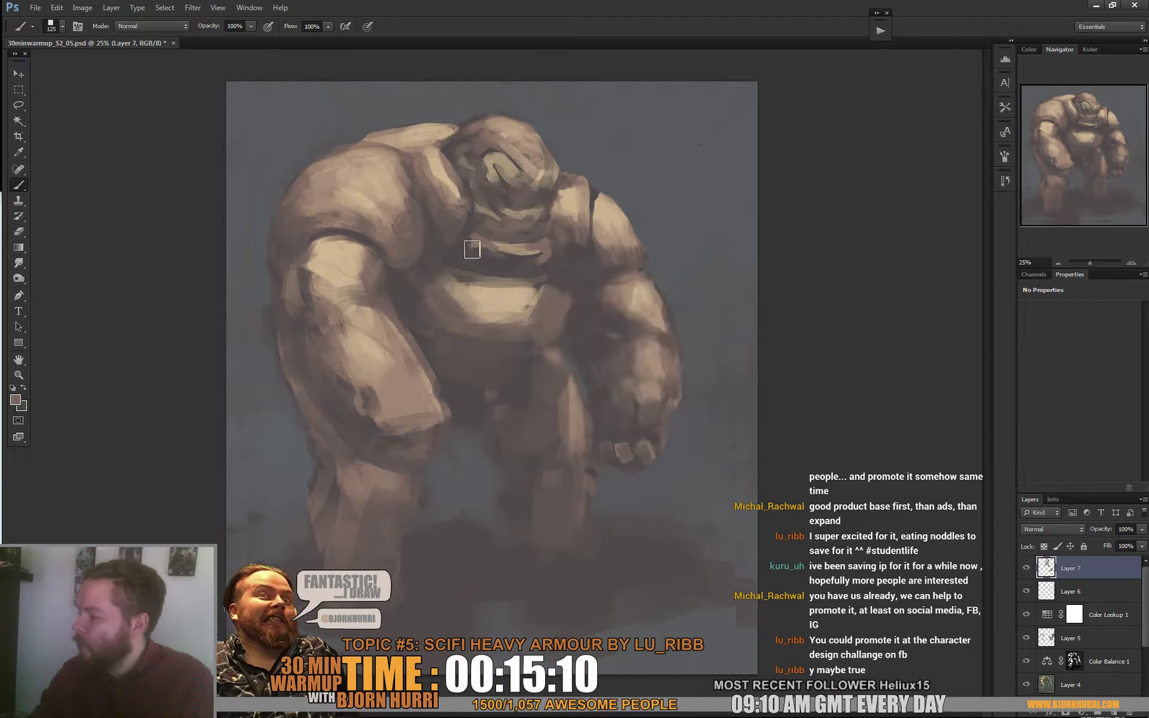
pyautogui.moveTo(552, 262); pyautogui.dragTo(493, 266)
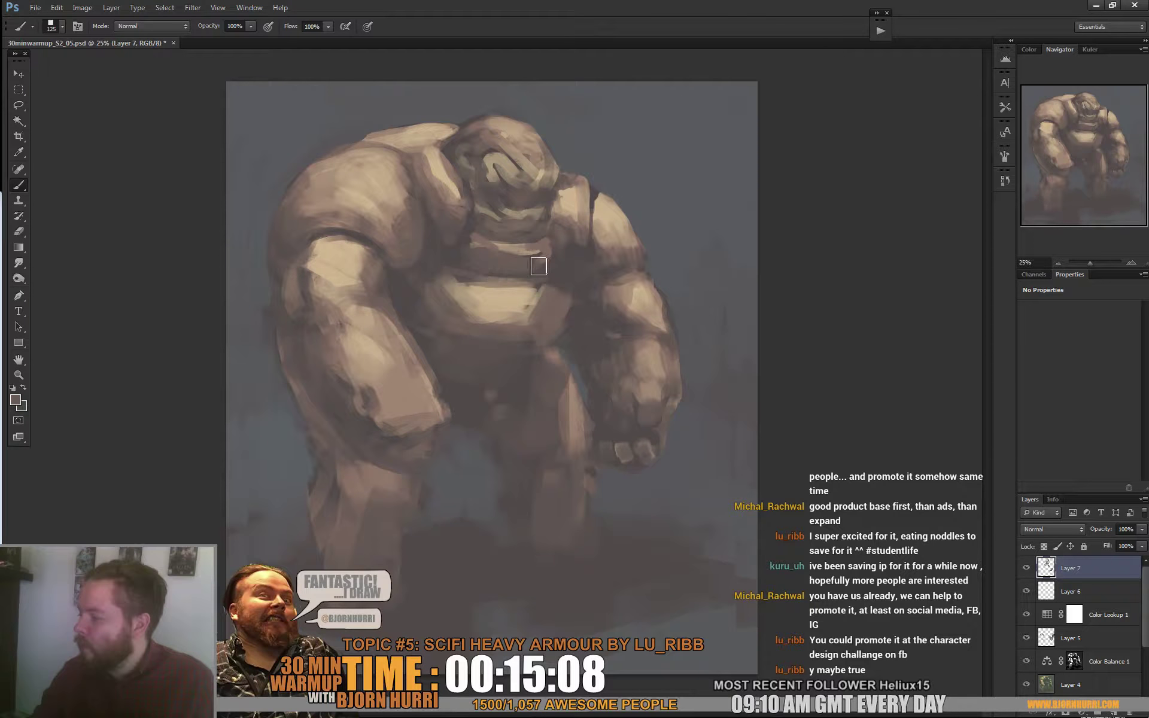
# Reduce the brush to 39 px and darken the crease beneath the jaw
pyautogui.rightClick(524, 232)
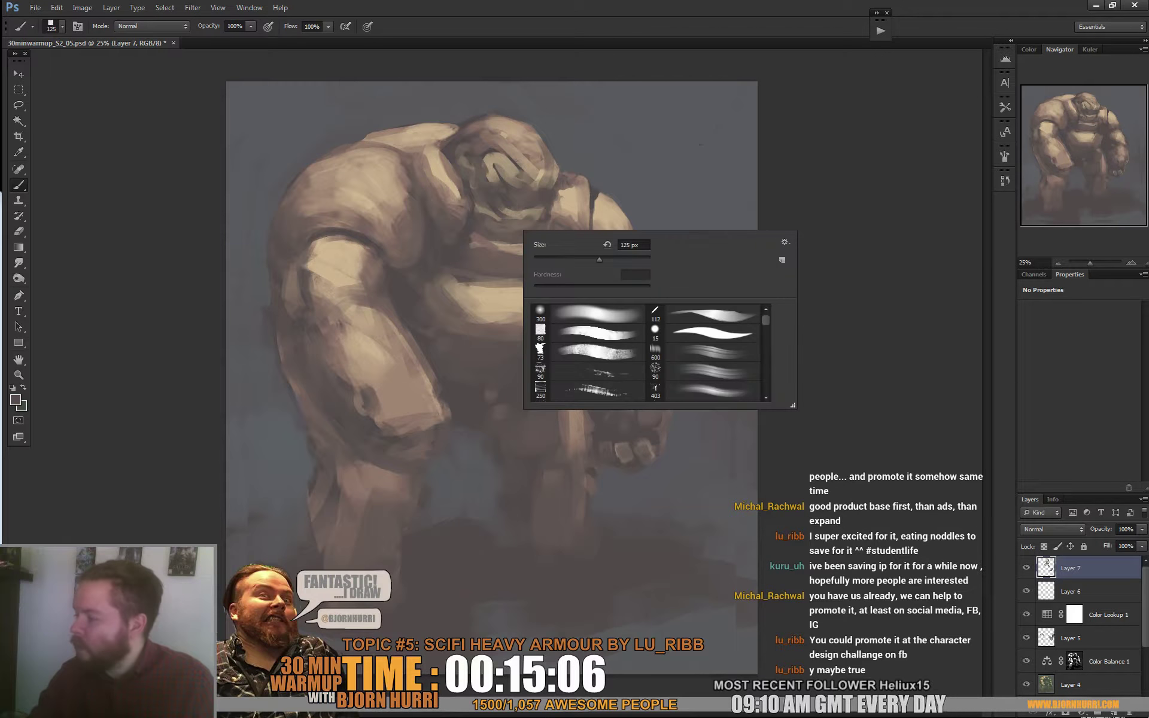
pyautogui.write('39')
pyautogui.press('Return')
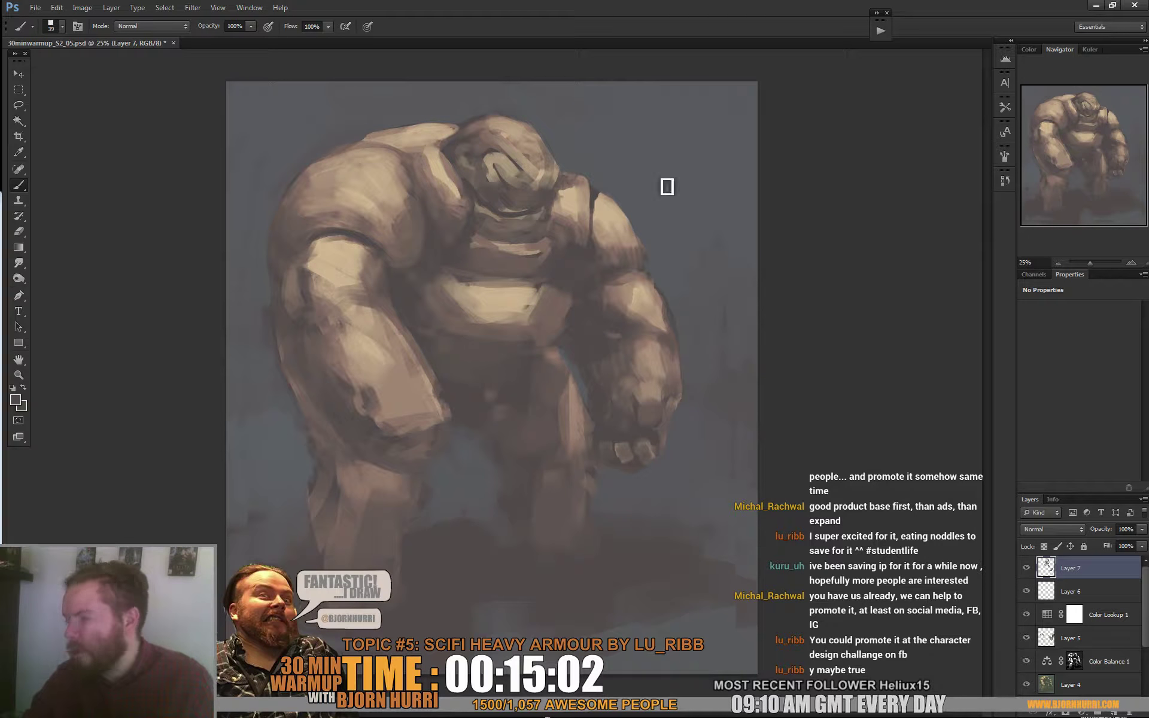
# Set the brush to 86 px, block in two dark eye sockets and lighten the forehead with sampled tones
pyautogui.rightClick(523, 143)
pyautogui.keyDown('alt'); pyautogui.click(514, 185); pyautogui.keyUp('alt')
pyautogui.moveTo(557, 171); pyautogui.dragTo(543, 182)
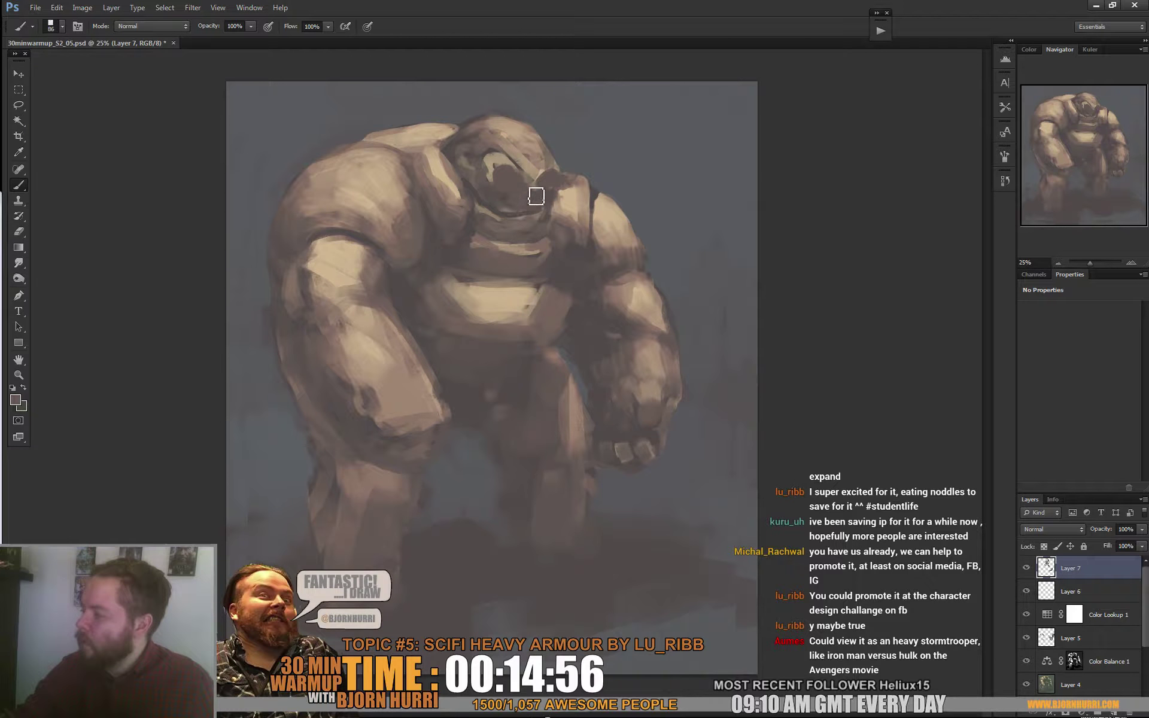
pyautogui.keyDown('alt'); pyautogui.click(537, 157); pyautogui.keyUp('alt')
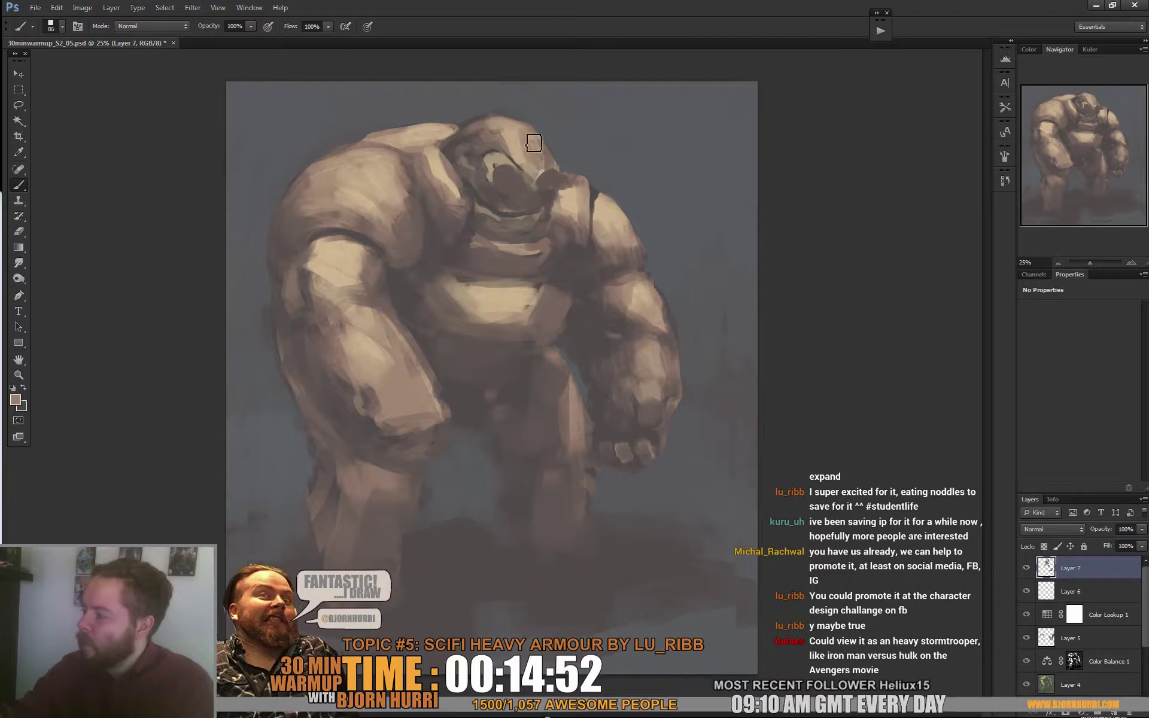
# Reduce the brush to 20 px and tidy the head's outline, brow and near eye socket with sampled tones
pyautogui.rightClick(556, 151)
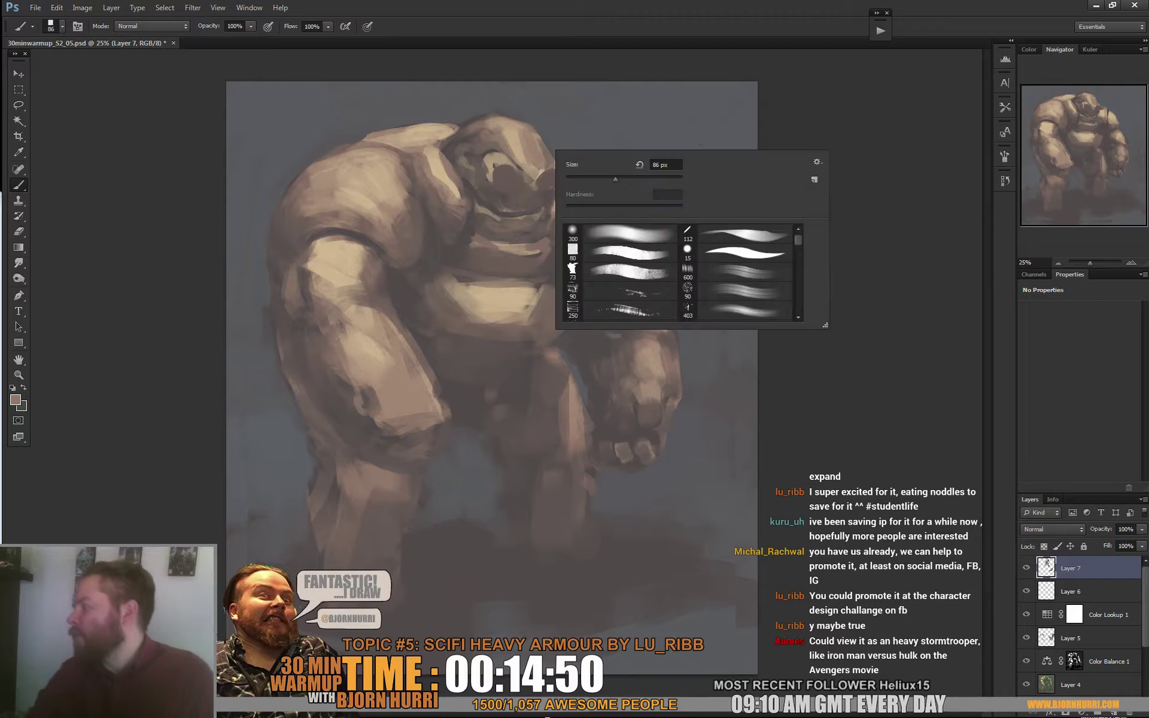
pyautogui.keyDown('alt'); pyautogui.click(504, 143); pyautogui.keyUp('alt')
pyautogui.moveTo(521, 163); pyautogui.dragTo(531, 168)
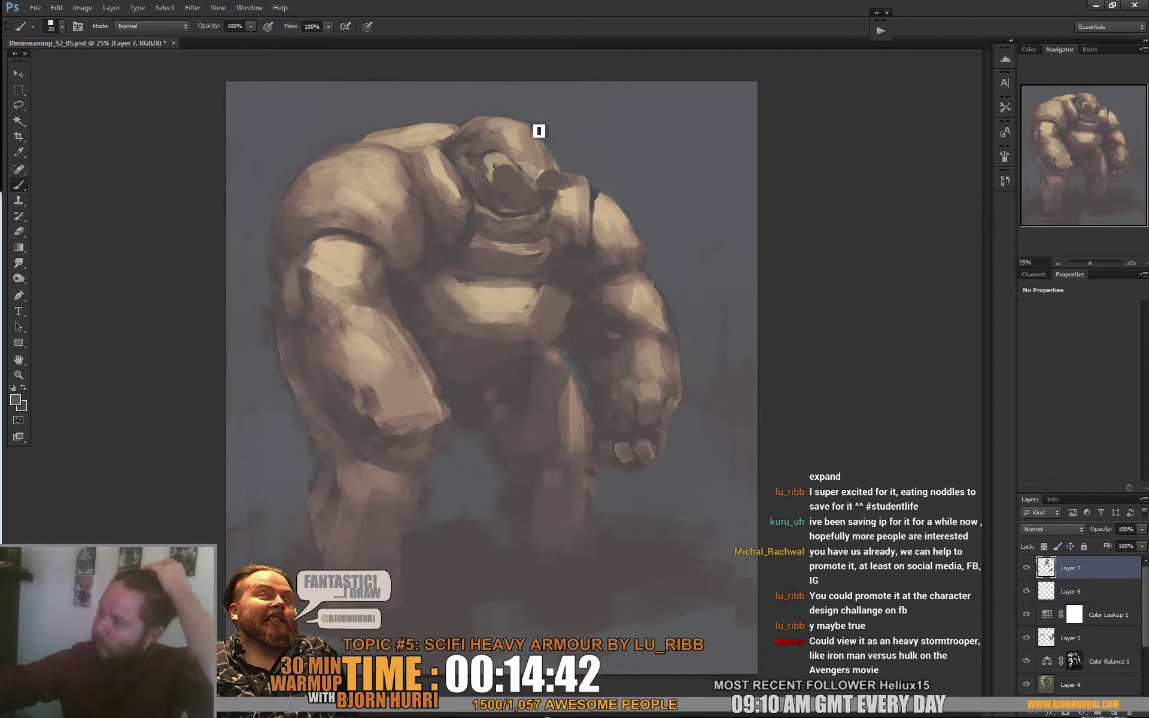
pyautogui.keyDown('alt'); pyautogui.click(542, 169); pyautogui.keyUp('alt')
pyautogui.keyDown('alt'); pyautogui.click(569, 203); pyautogui.keyUp('alt')
pyautogui.moveTo(500, 175)
pyautogui.mouseDown()
pyautogui.moveTo(535, 145)
pyautogui.moveTo(501, 175)
pyautogui.moveTo(520, 173)
pyautogui.moveTo(497, 155)
pyautogui.mouseUp()
pyautogui.keyDown('alt'); pyautogui.click(533, 144); pyautogui.keyUp('alt')
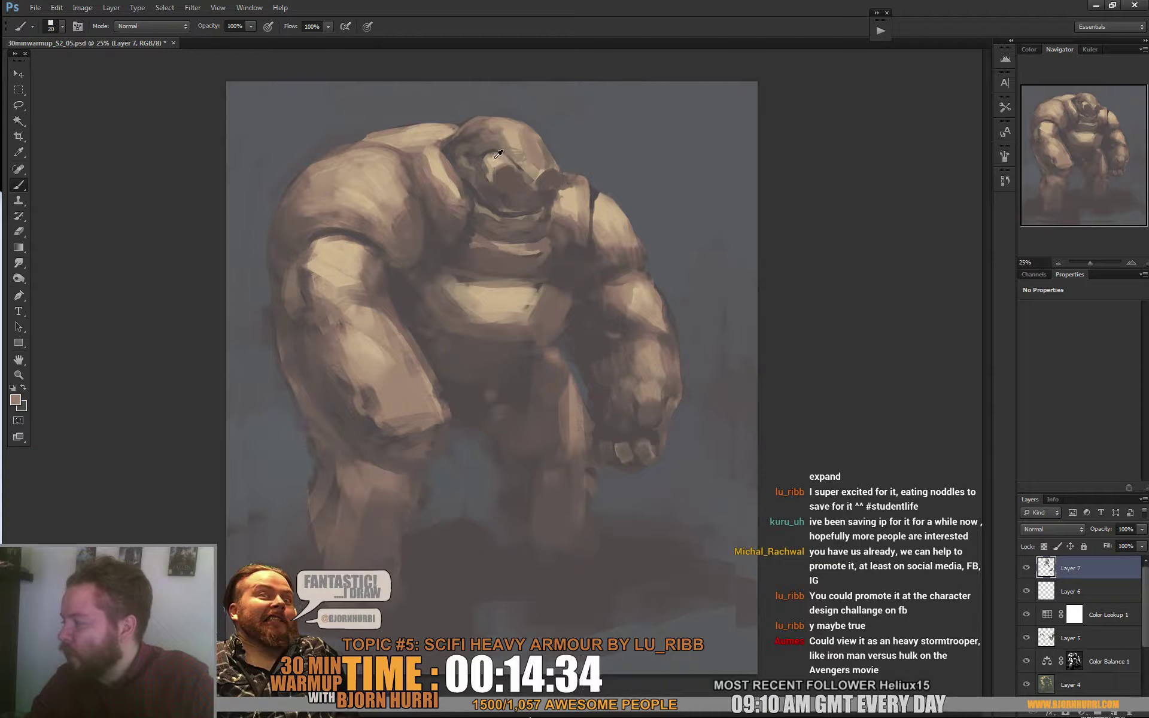
# Paint a lighter rim around the far eye socket with the 20 px brush and sampled tones
pyautogui.rightClick(549, 152)
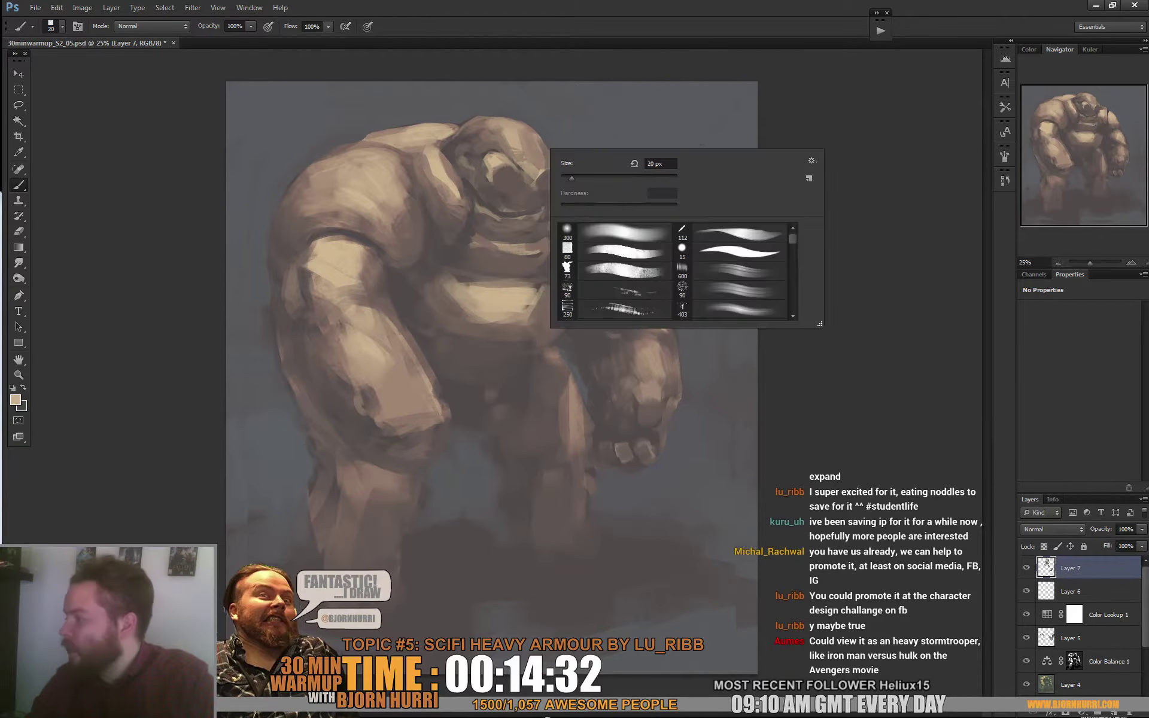
pyautogui.press('Return')
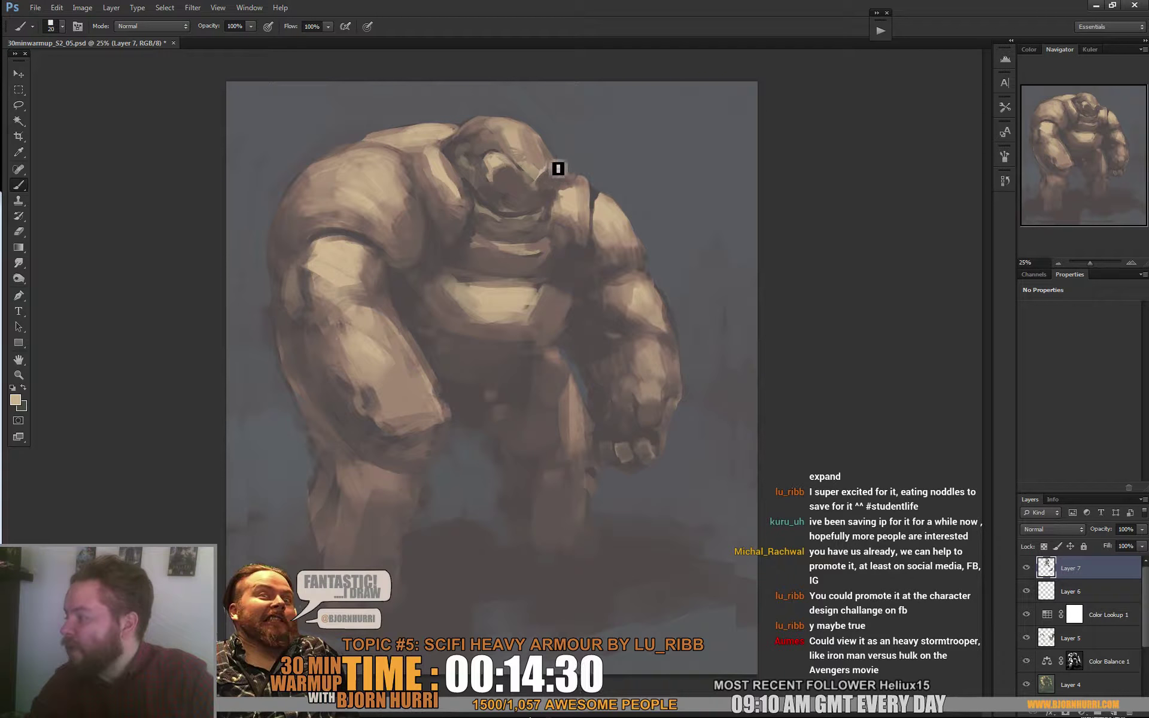
pyautogui.keyDown('alt'); pyautogui.click(564, 177); pyautogui.keyUp('alt')
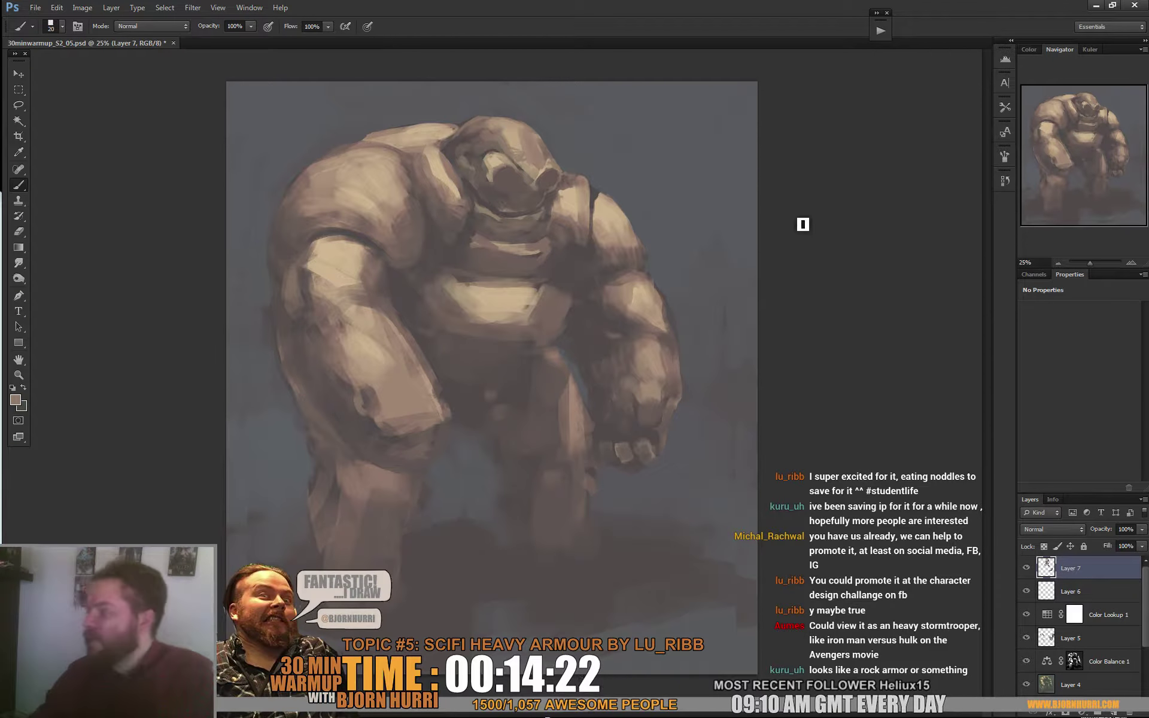
# Choose a bright turquoise foreground colour and paint a small glowing eye in each socket
pyautogui.click(16, 400)
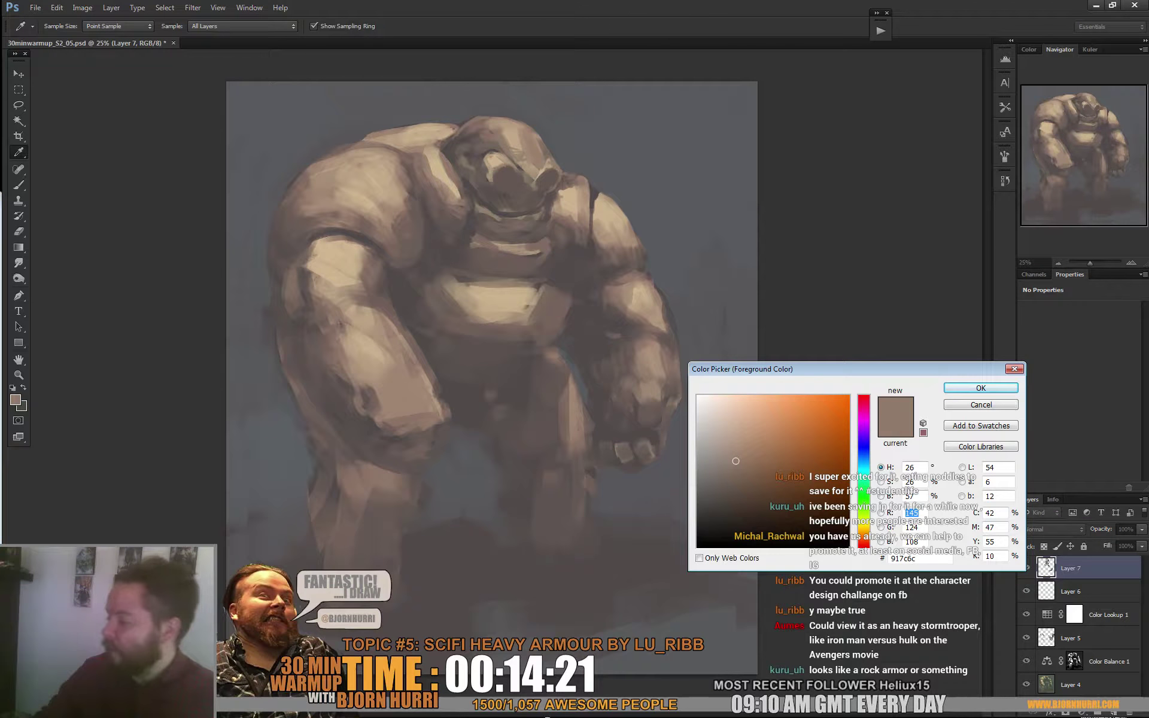
pyautogui.click(864, 473)
pyautogui.moveTo(772, 419); pyautogui.dragTo(790, 417)
pyautogui.click(981, 388)
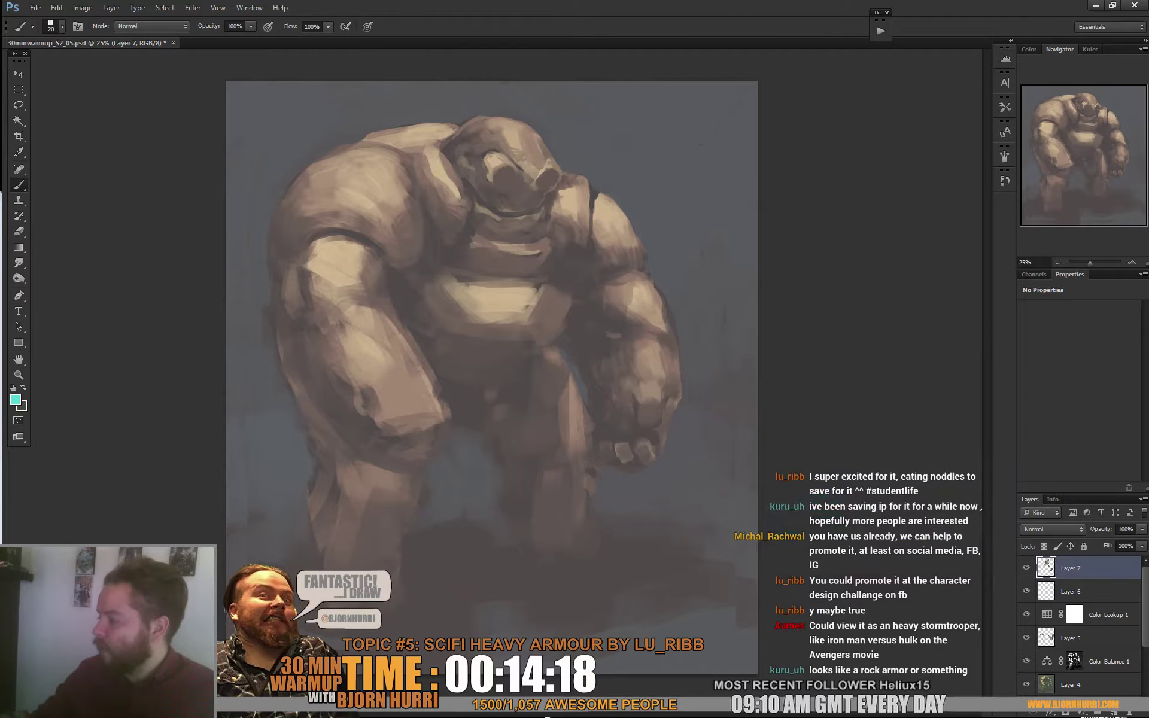
pyautogui.click(502, 178)
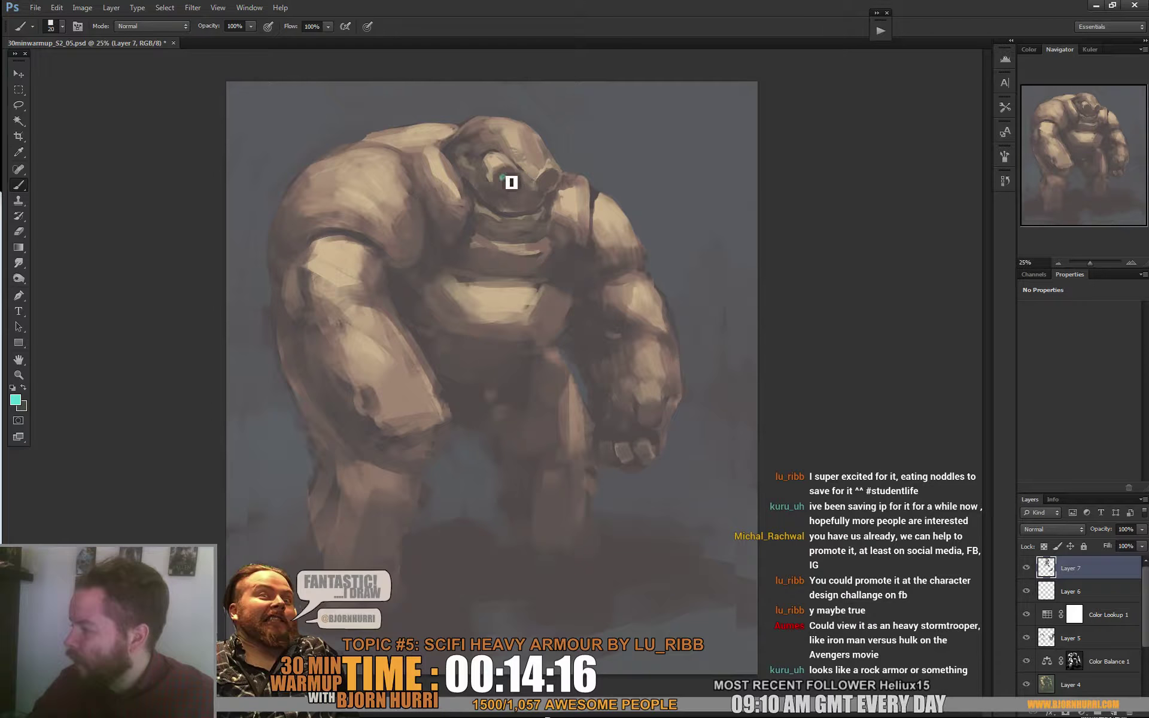
pyautogui.click(551, 177)
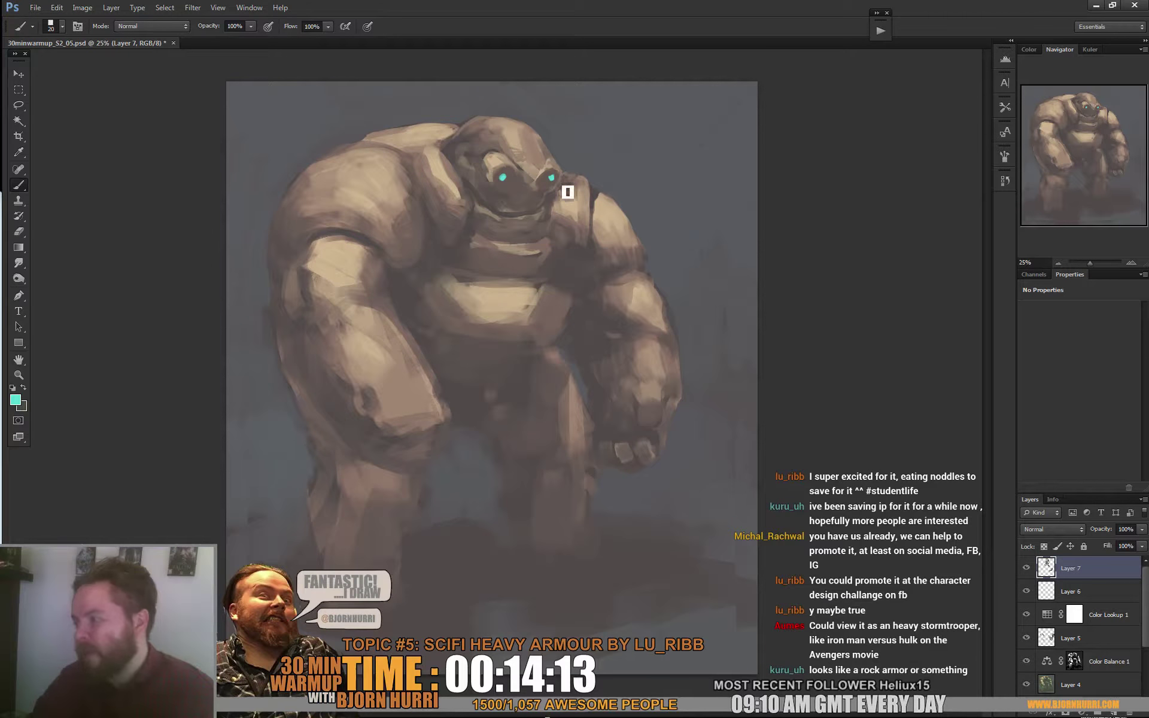
# Enlarge the brush to 64 px and refine the mouth and lower face with sampled brown tones
pyautogui.rightClick(568, 192)
pyautogui.press('Return')
pyautogui.keyDown('alt'); pyautogui.click(520, 208); pyautogui.keyUp('alt')
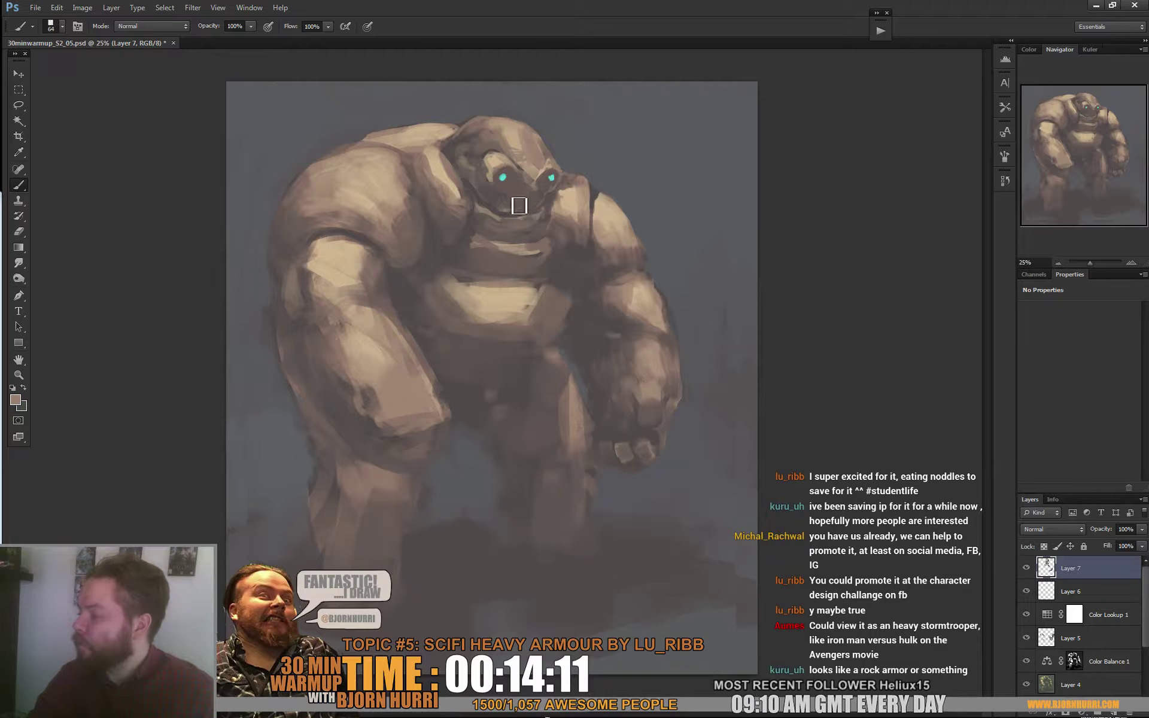
pyautogui.keyDown('alt'); pyautogui.click(517, 200); pyautogui.keyUp('alt')
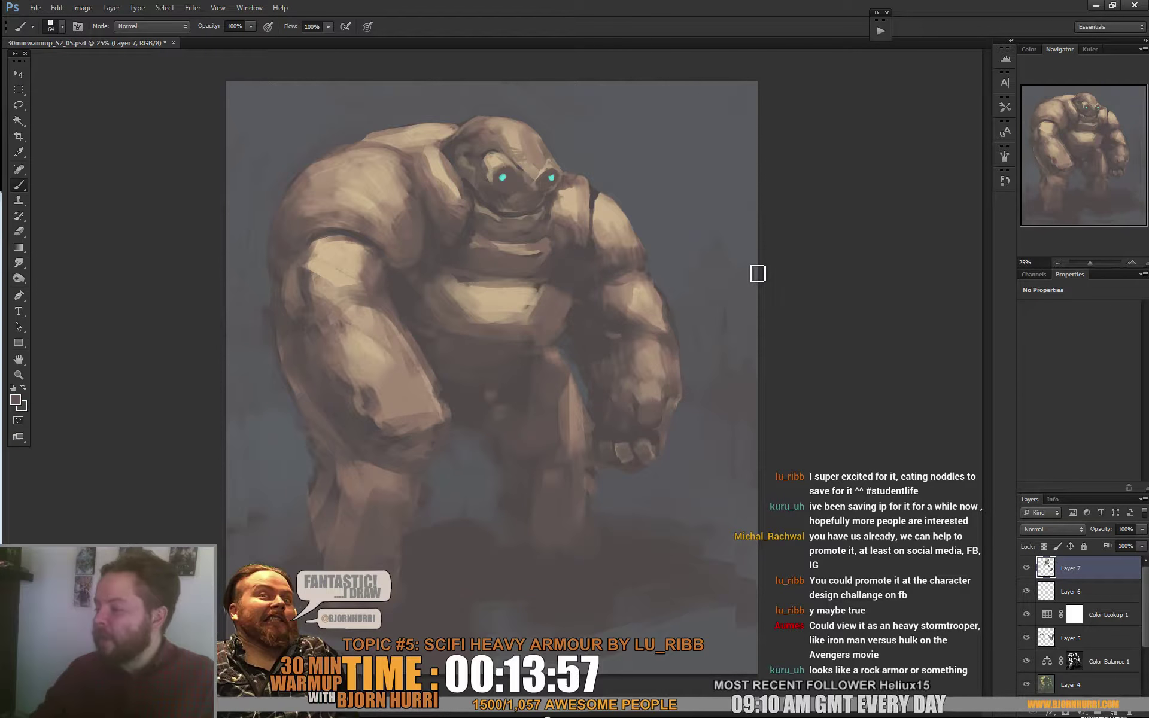
# Add a Hue/Saturation adjustment layer with Hue -172 and Saturation -40
pyautogui.click(1084, 713)
pyautogui.click(1085, 566)
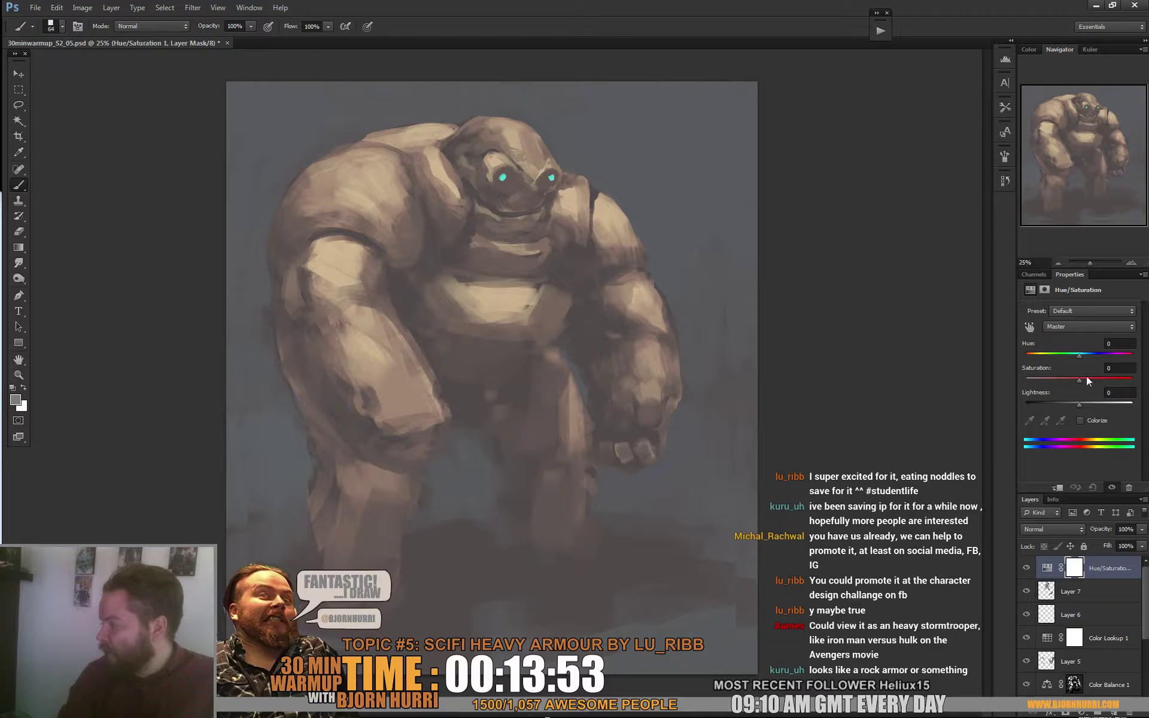
pyautogui.moveTo(1079, 354); pyautogui.dragTo(1028, 354)
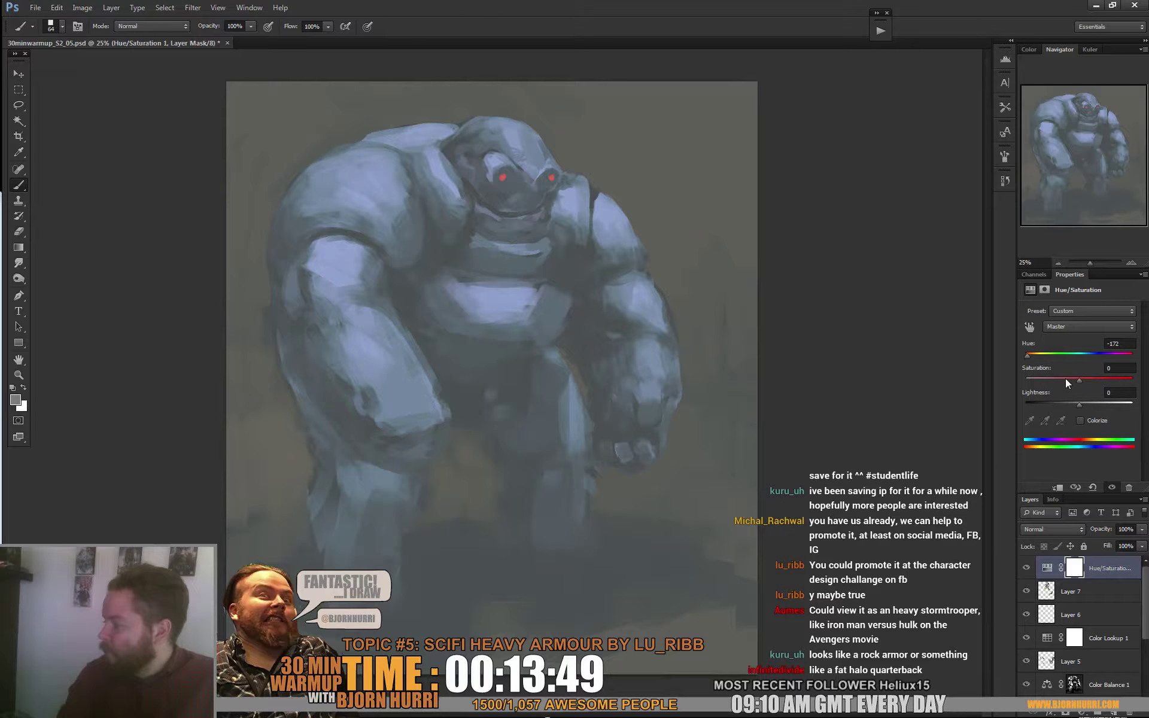
pyautogui.moveTo(1060, 380); pyautogui.dragTo(1057, 380)
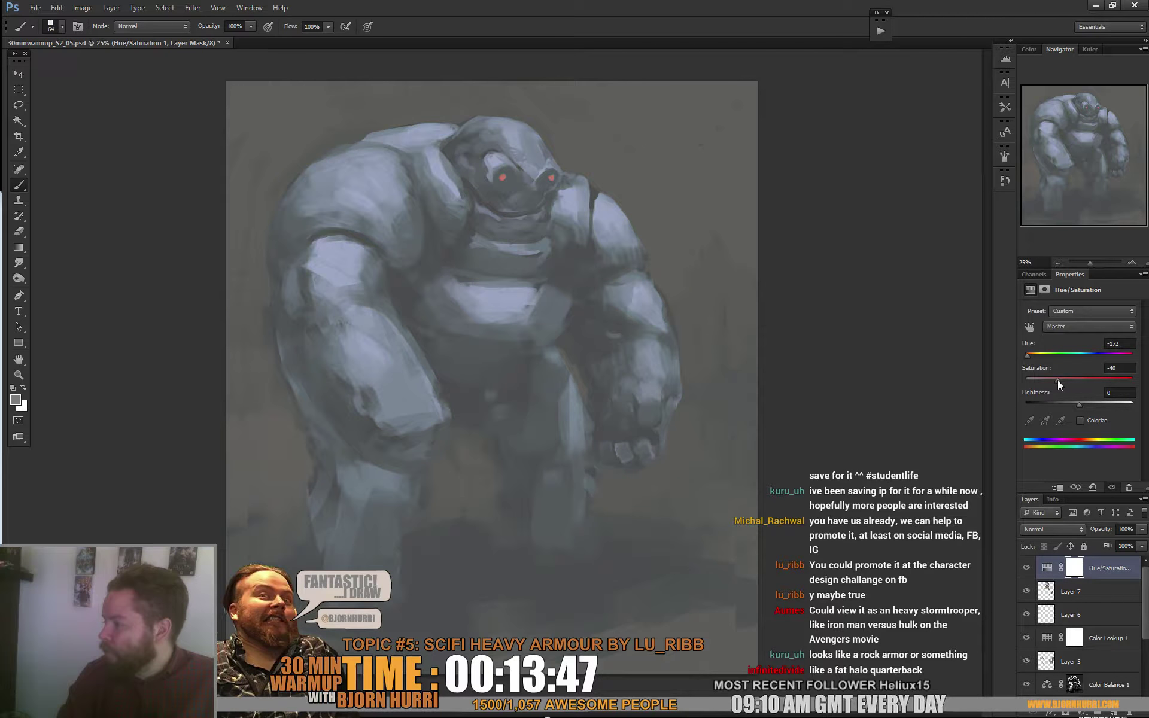
# Add two new layers above the Hue/Saturation adjustment and set the upper one to Color Dodge
pyautogui.hotkey('ctrl', 'shift', 'alt', 'n')
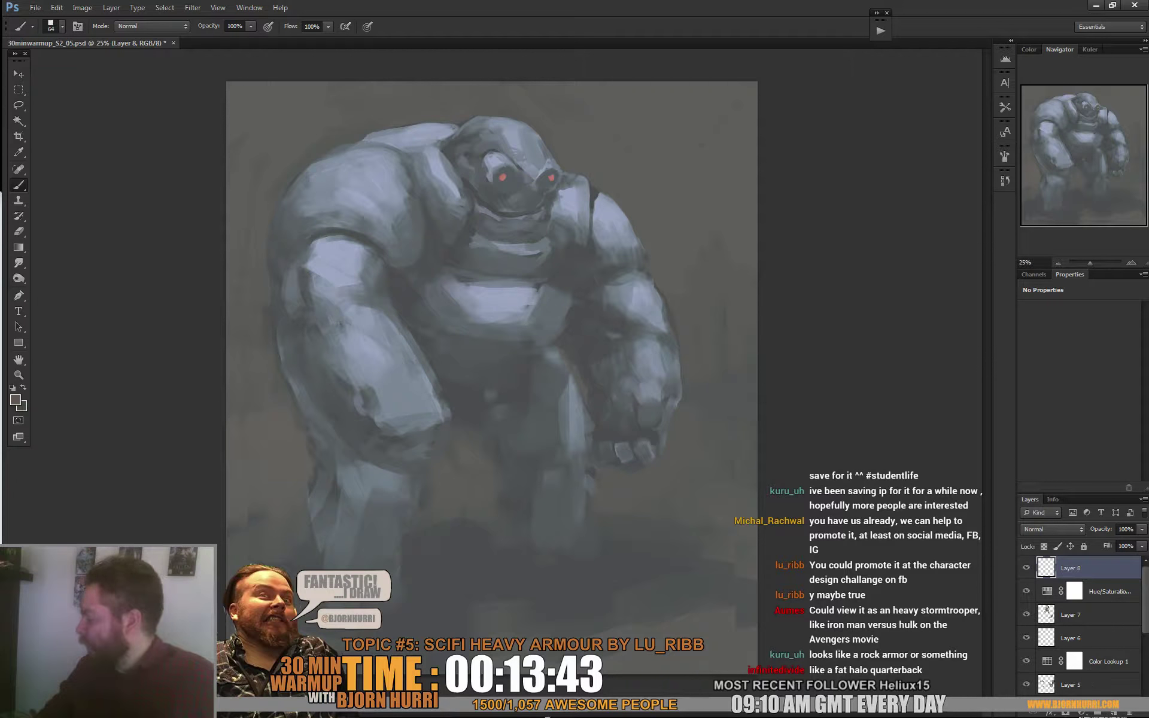
pyautogui.click(1114, 713)
pyautogui.click(1039, 530)
pyautogui.click(1039, 530)
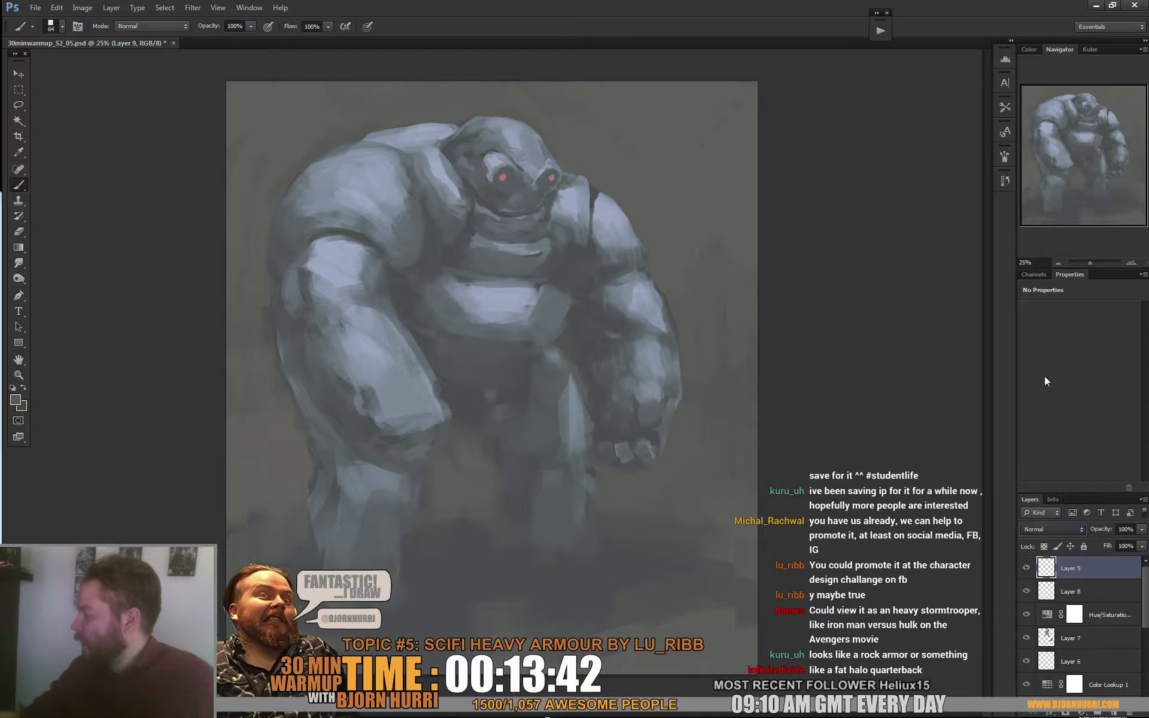
pyautogui.click(1043, 532)
pyautogui.click(1038, 326)
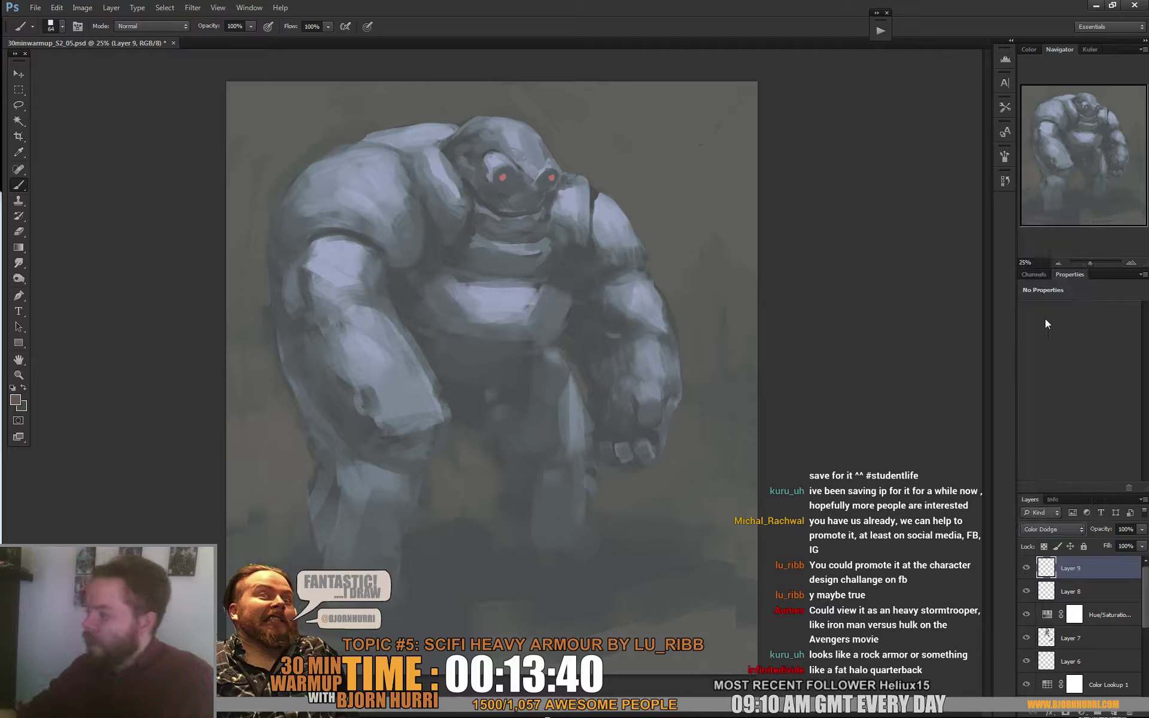
# Choose a saturated teal, enlarge the brush to 147 px and paint a glowing patch on the near shoulder
pyautogui.click(16, 400)
pyautogui.moveTo(864, 474); pyautogui.dragTo(863, 470)
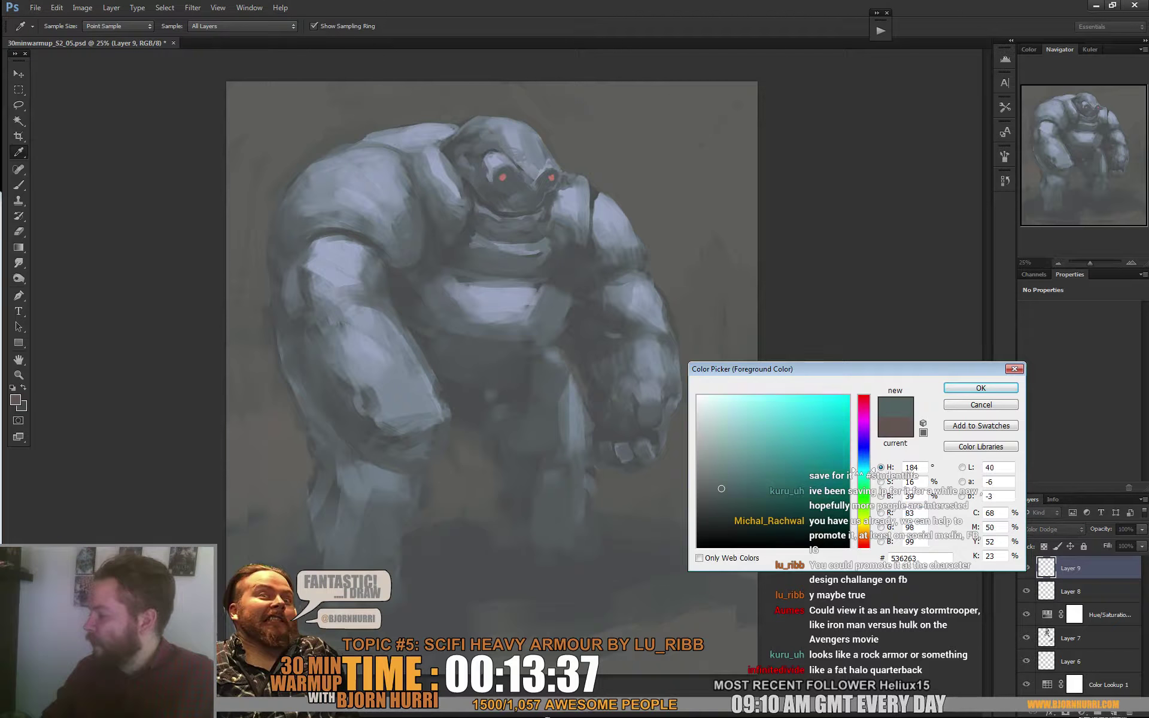
pyautogui.click(805, 432)
pyautogui.moveTo(805, 431); pyautogui.dragTo(820, 439)
pyautogui.click(977, 385)
pyautogui.rightClick(389, 206)
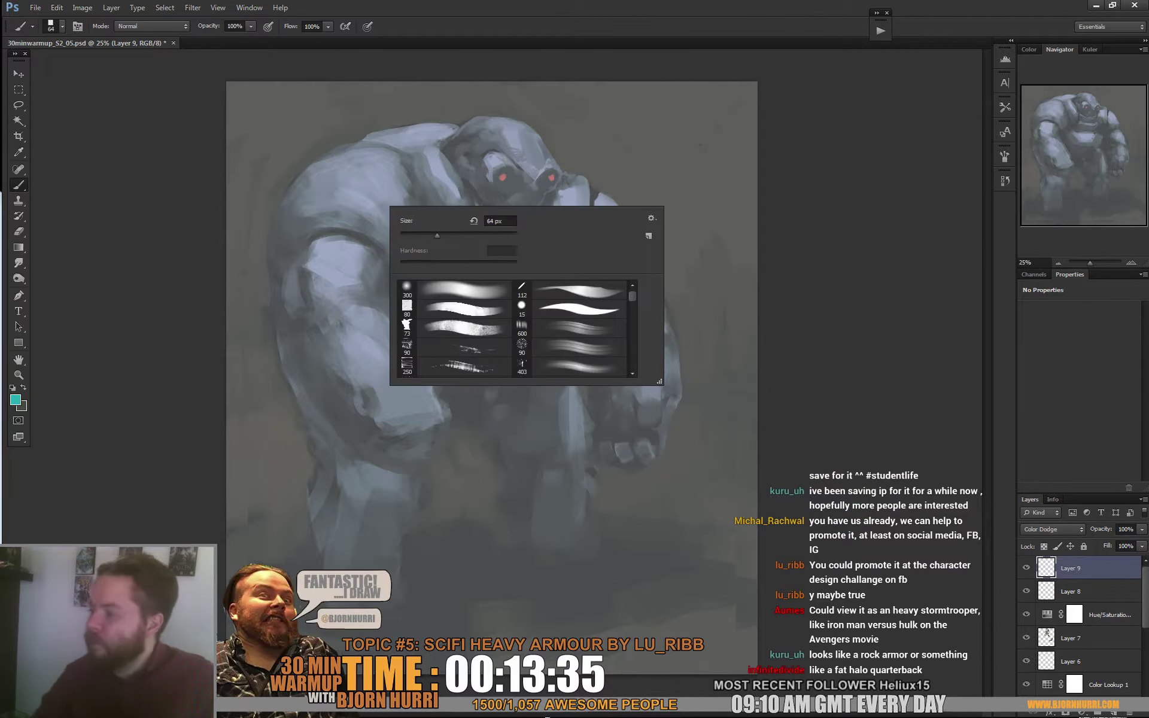
pyautogui.moveTo(454, 236); pyautogui.dragTo(472, 235)
pyautogui.moveTo(374, 174)
pyautogui.mouseDown()
pyautogui.moveTo(352, 203)
pyautogui.moveTo(360, 206)
pyautogui.mouseUp()
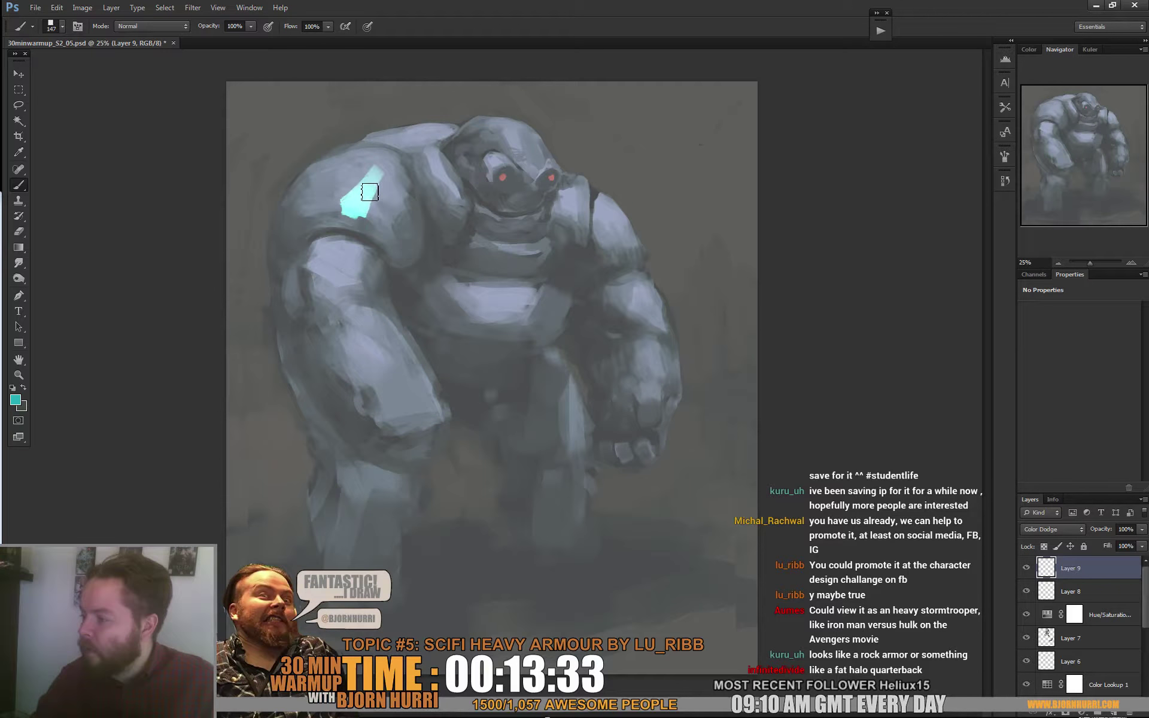
# Switch to the soft round 300 px brush and paint a soft teal glow around the near shoulder patch
pyautogui.rightClick(391, 204)
pyautogui.doubleClick(409, 285)
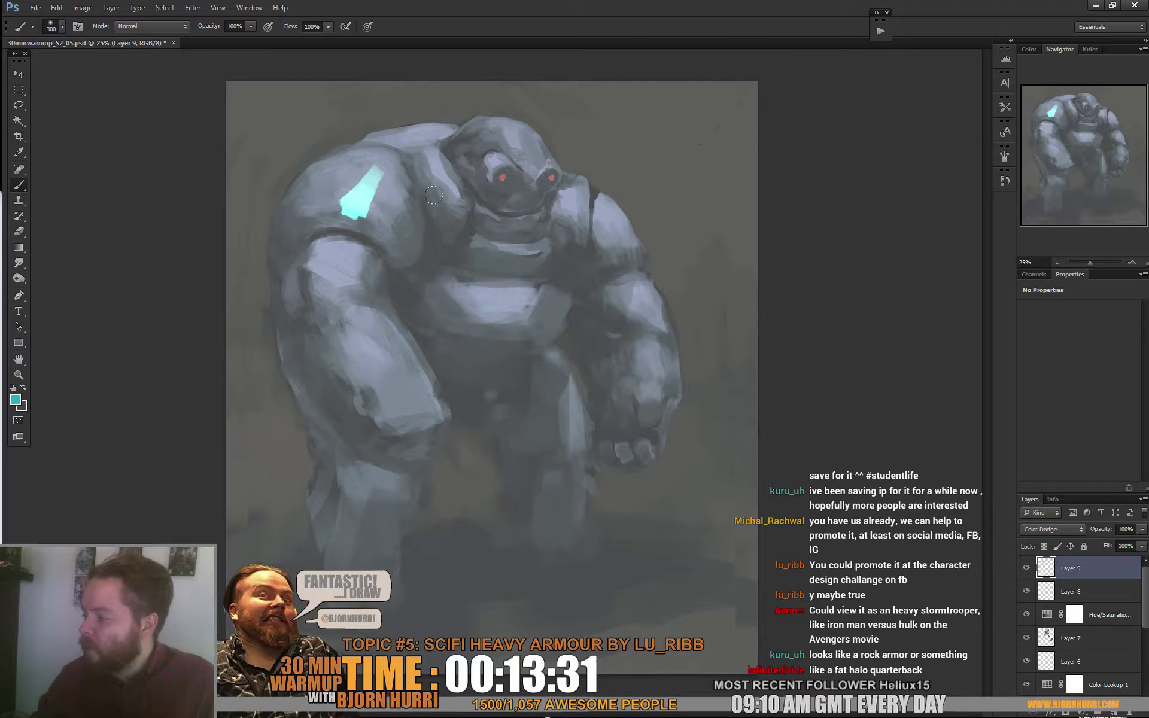
pyautogui.rightClick(399, 209)
pyautogui.moveTo(353, 180); pyautogui.dragTo(360, 204)
# Reduce the brush to 63 px and dab a small teal highlight on the near upper arm just below the shoulder plate
pyautogui.rightClick(384, 194)
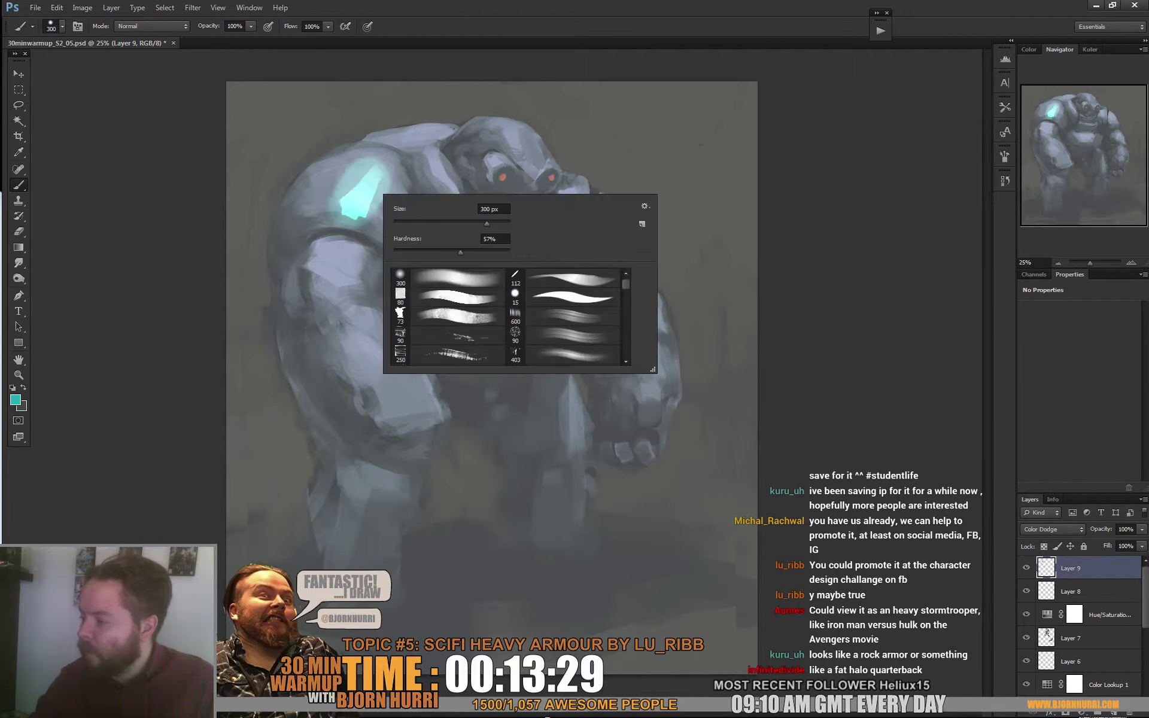
pyautogui.moveTo(443, 224); pyautogui.dragTo(437, 224)
pyautogui.click(352, 250)
pyautogui.click(350, 261)
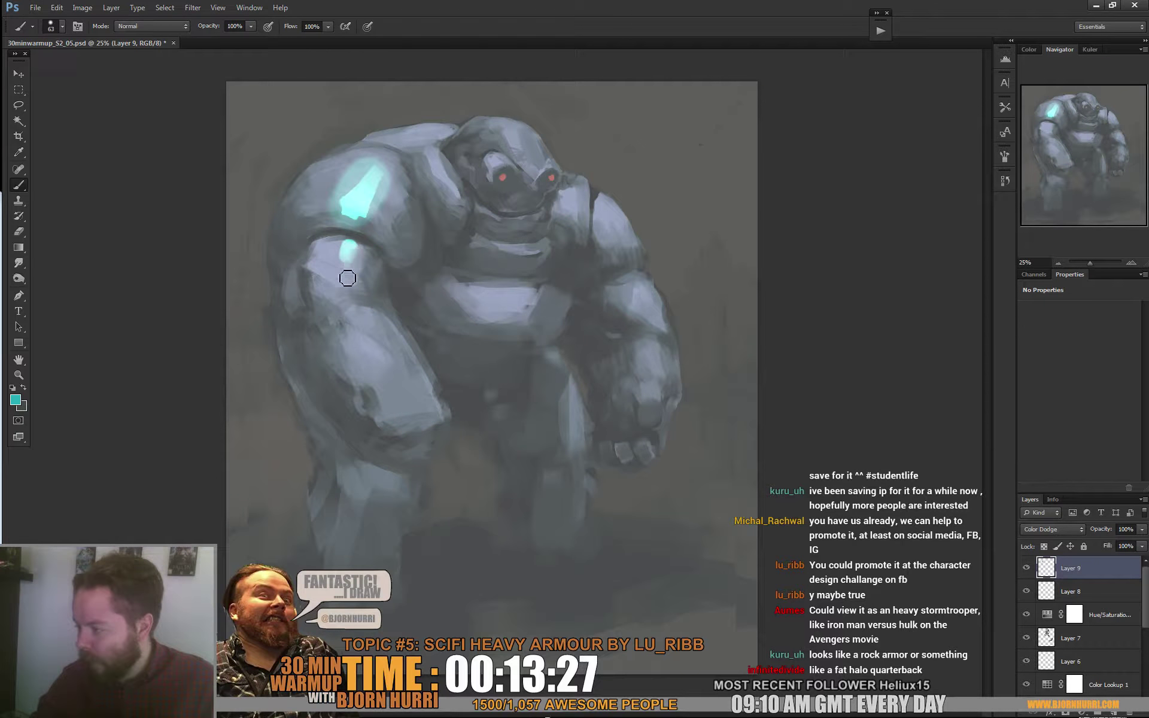
# Trim the upper end and edges of the glowing shoulder patch with a 79 px Eraser
pyautogui.press('e')
pyautogui.rightClick(380, 230)
pyautogui.write('79')
pyautogui.press('Return')
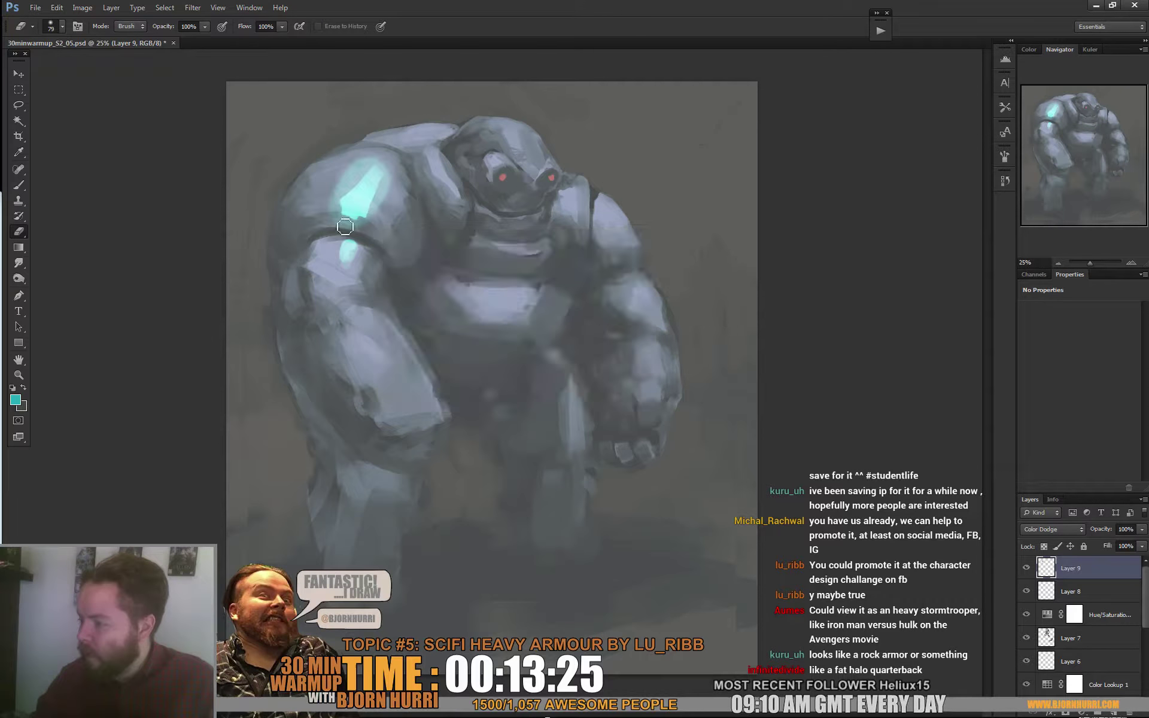
pyautogui.moveTo(347, 169)
pyautogui.mouseDown()
pyautogui.moveTo(333, 196)
pyautogui.moveTo(347, 183)
pyautogui.moveTo(400, 180)
pyautogui.moveTo(393, 172)
pyautogui.moveTo(396, 210)
pyautogui.mouseUp()
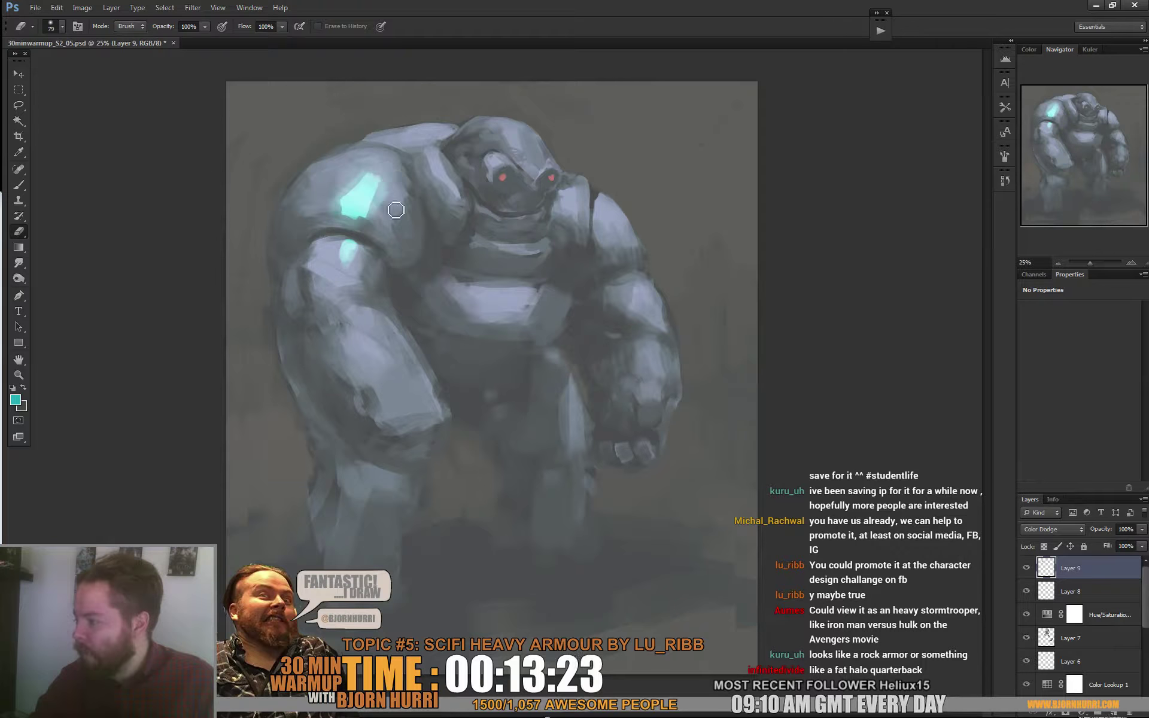
# Brush small teal highlights onto the collar plates, the chest plate and the far shoulder and arm
pyautogui.press('b')
pyautogui.moveTo(444, 179); pyautogui.dragTo(458, 196)
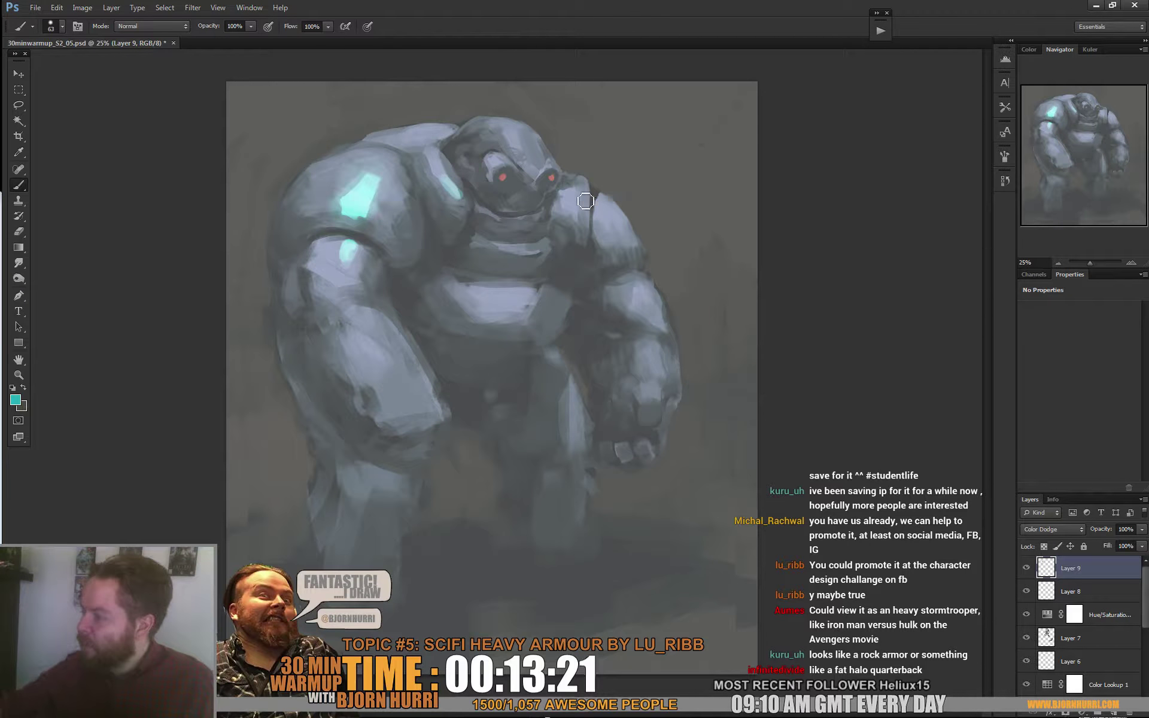
pyautogui.moveTo(609, 209); pyautogui.dragTo(620, 246)
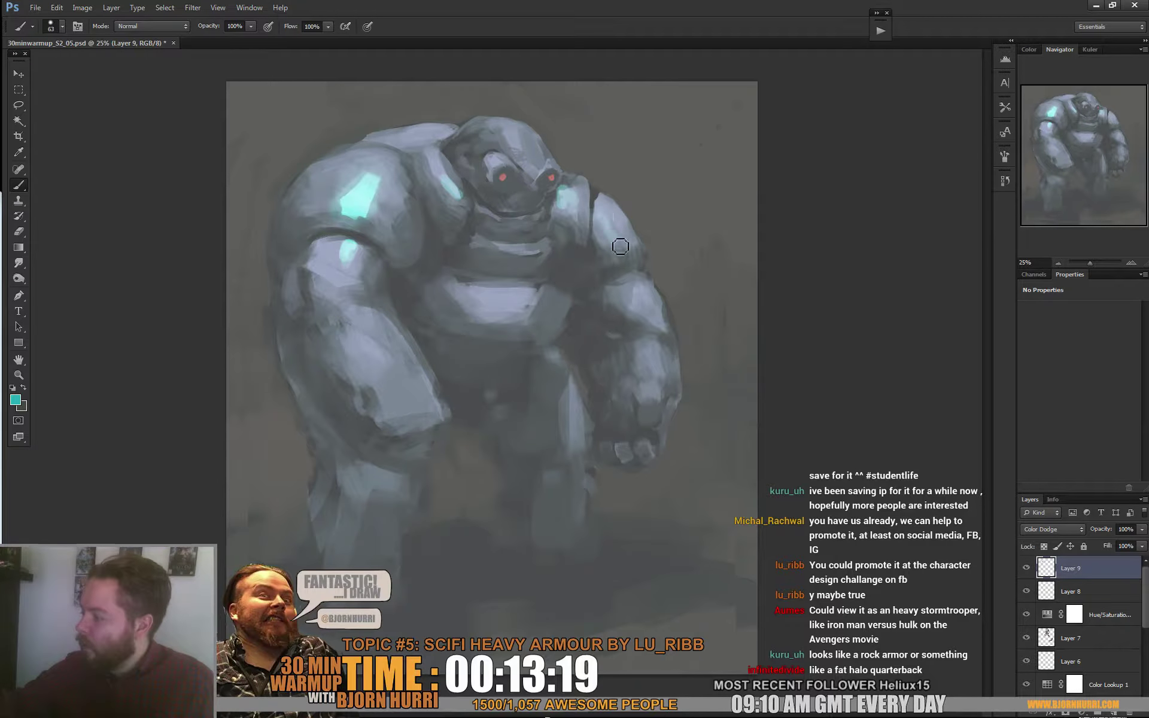
pyautogui.click(634, 289)
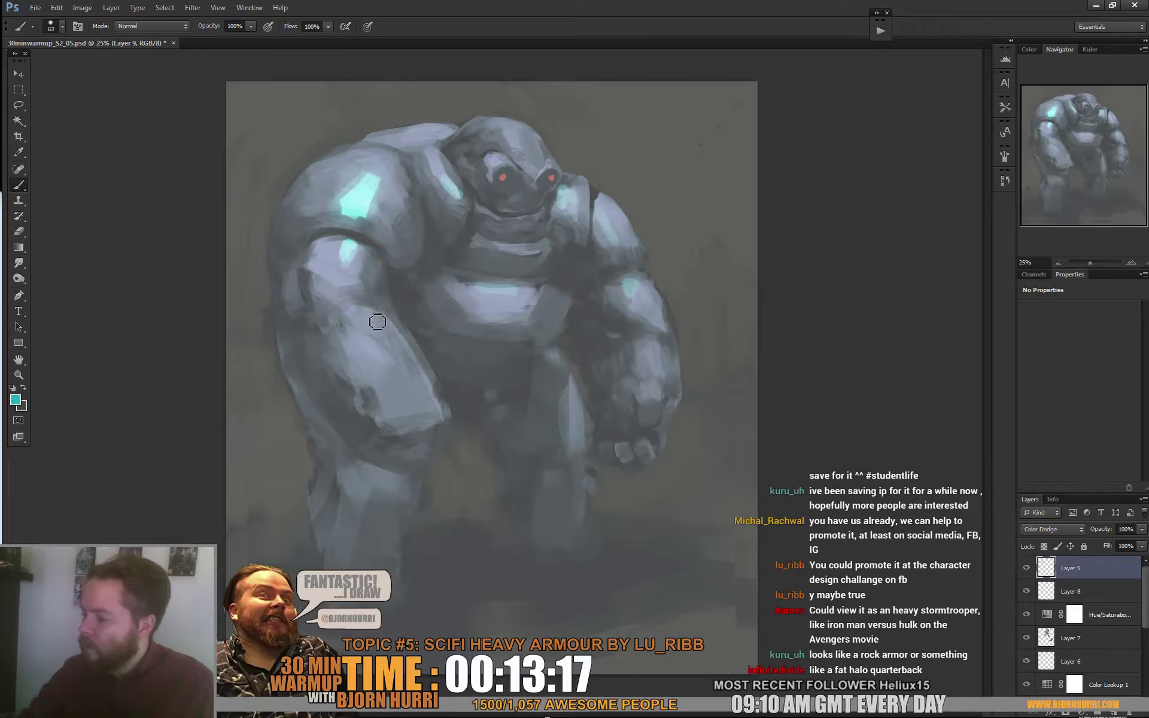
# Paint soft teal highlights on both forearms and the upper thigh of the armoured figure on Layer 9
pyautogui.moveTo(367, 333)
pyautogui.mouseDown()
pyautogui.moveTo(372, 314)
pyautogui.moveTo(398, 379)
pyautogui.moveTo(416, 389)
pyautogui.mouseUp()
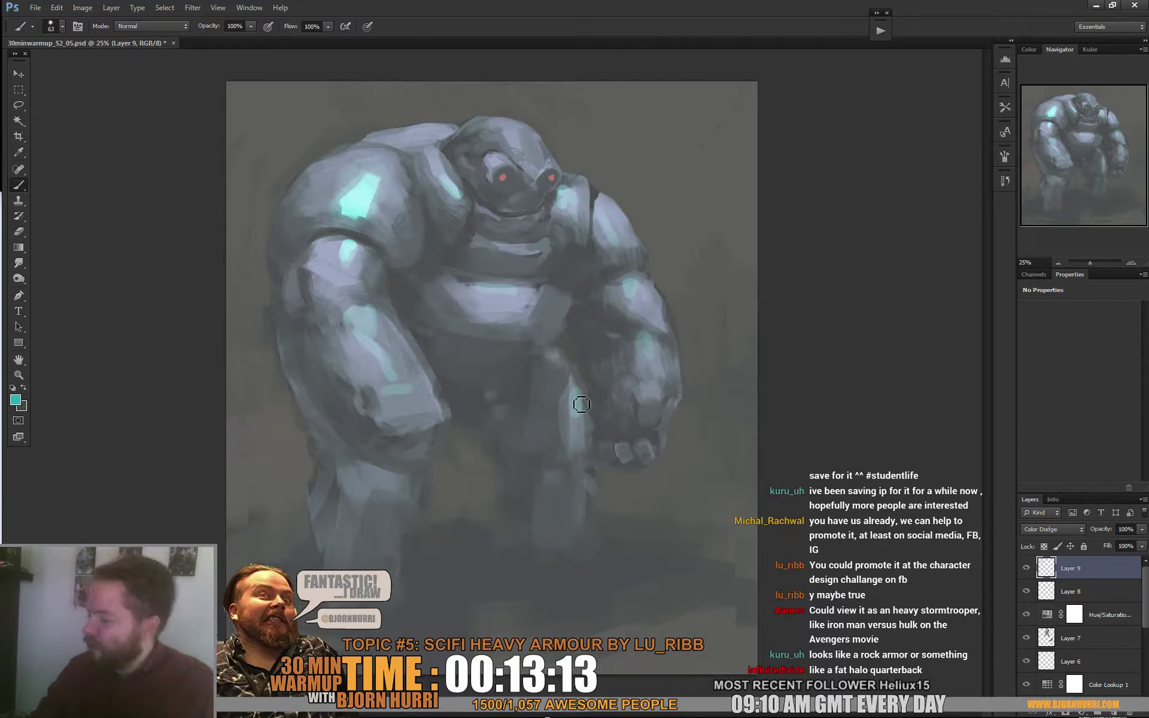
# Add a new layer above Layer 9 and mix a muted greyish-brown foreground colour
pyautogui.hotkey('ctrl', 'alt', 'shift', 'n')
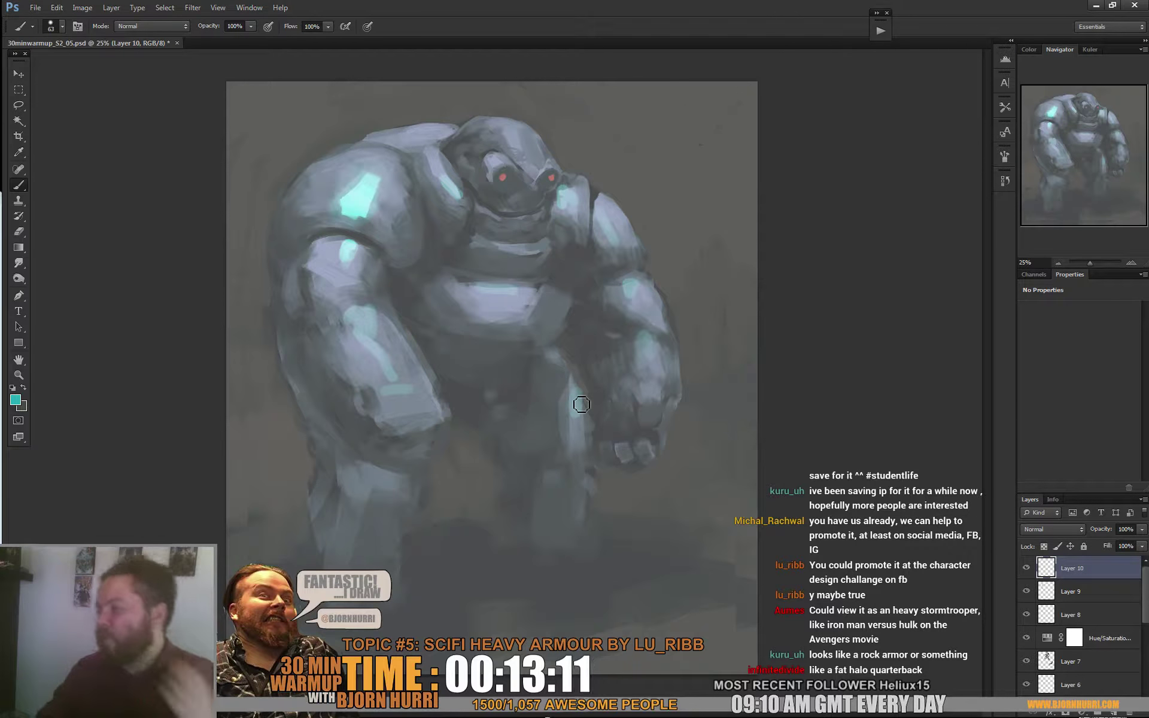
pyautogui.click(16, 400)
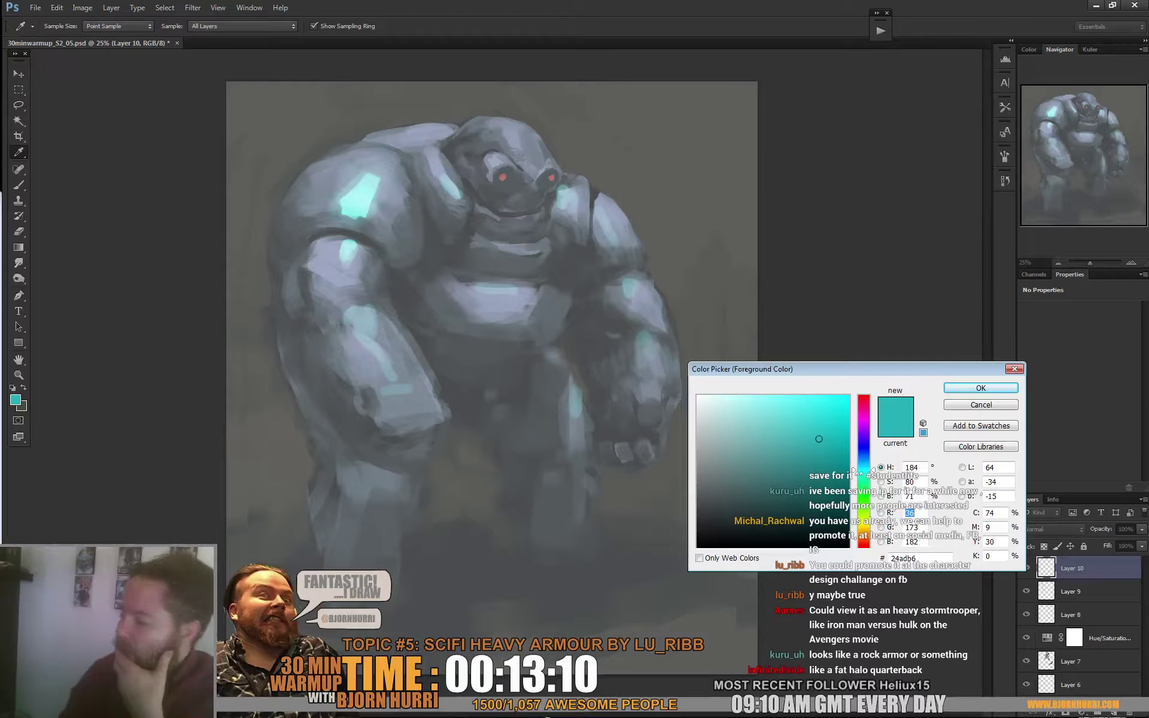
pyautogui.moveTo(725, 469); pyautogui.dragTo(716, 481)
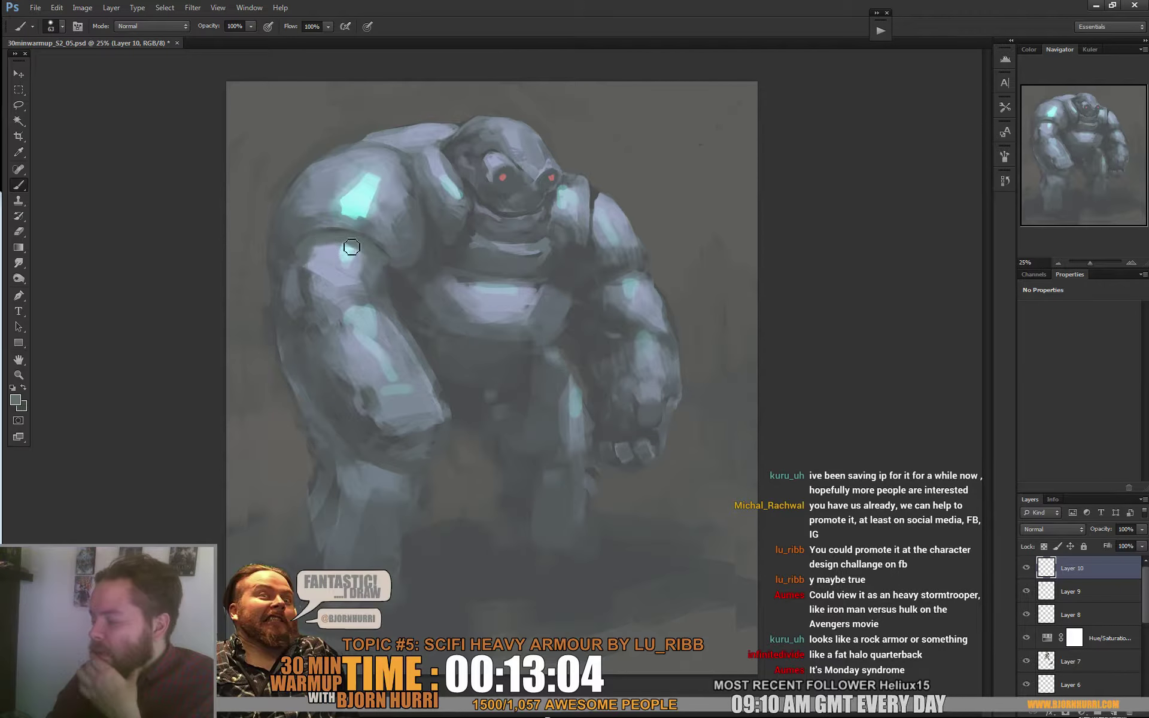
pyautogui.click(16, 400)
pyautogui.click(863, 537)
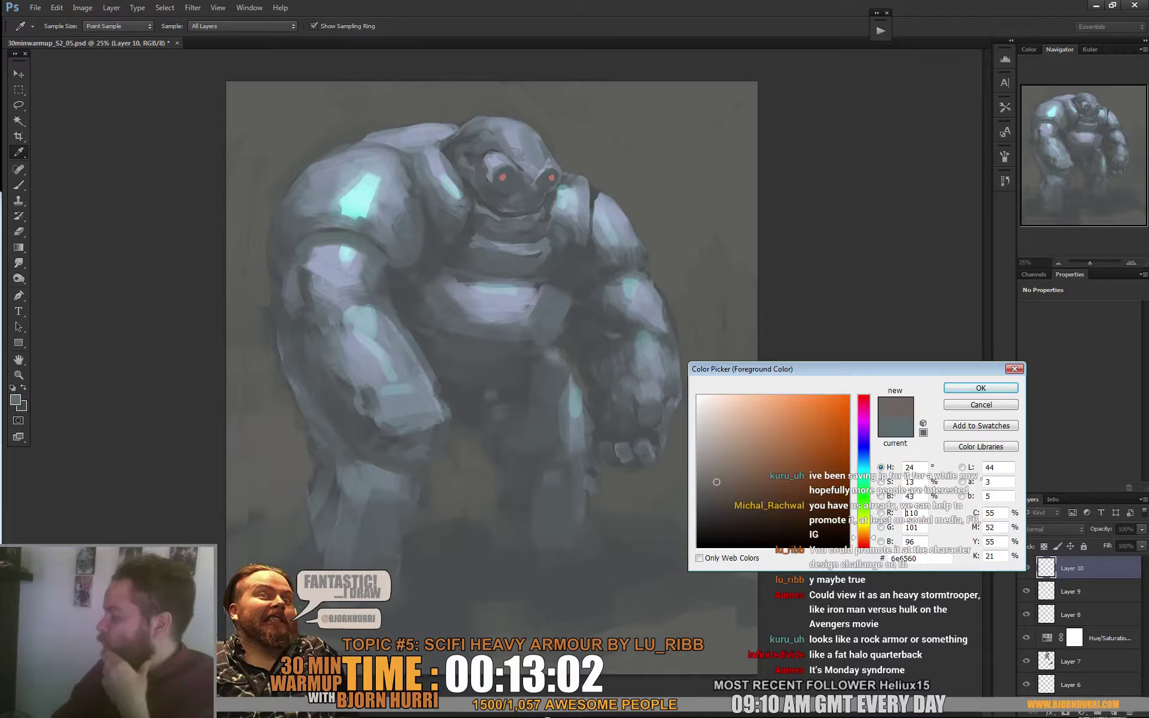
pyautogui.moveTo(864, 538); pyautogui.dragTo(864, 533)
pyautogui.click(971, 393)
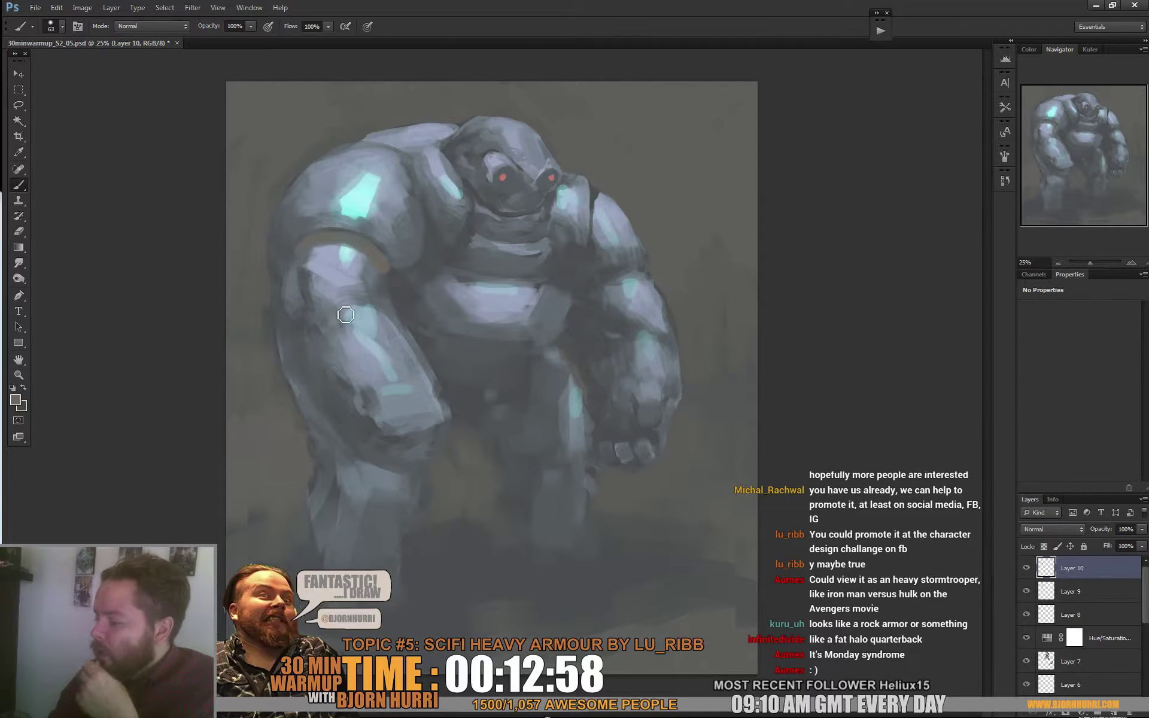
# Paint brown under-armour in the large arm's elbow gap and near the wrist, refining the elbow edge with a 30 px brush
pyautogui.moveTo(385, 309); pyautogui.dragTo(388, 312)
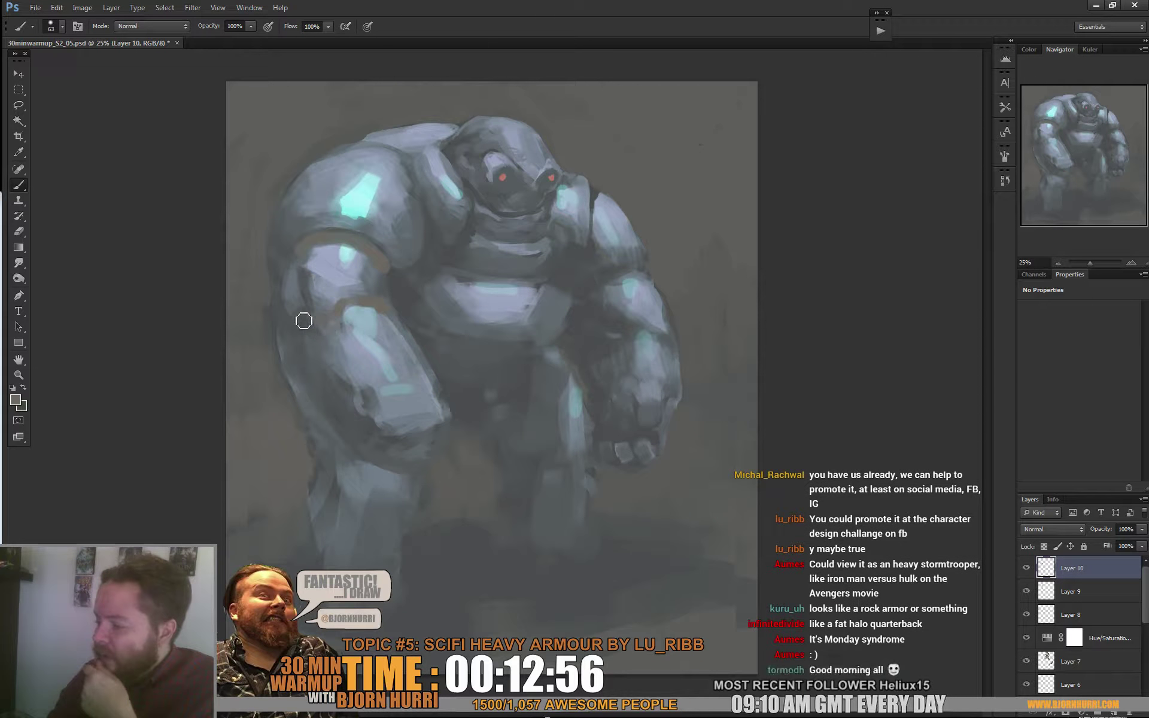
pyautogui.moveTo(303, 321)
pyautogui.mouseDown()
pyautogui.moveTo(310, 336)
pyautogui.moveTo(317, 326)
pyautogui.mouseUp()
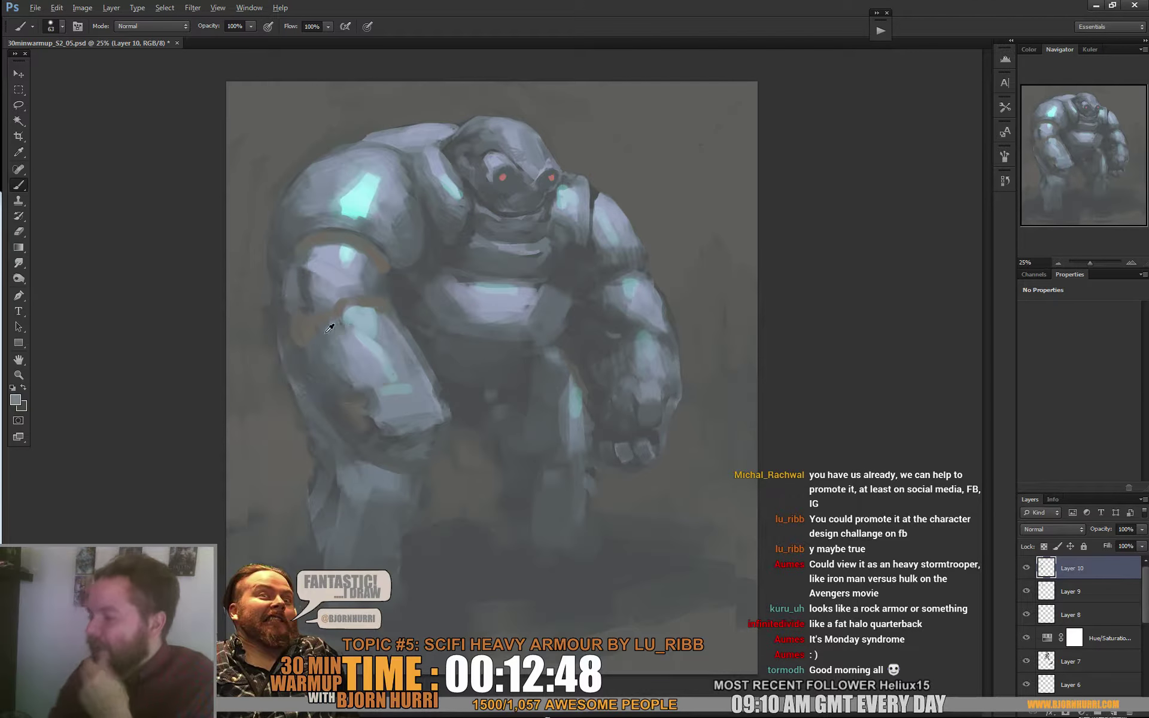
pyautogui.rightClick(424, 285)
pyautogui.click(452, 313)
pyautogui.moveTo(392, 304); pyautogui.dragTo(321, 321)
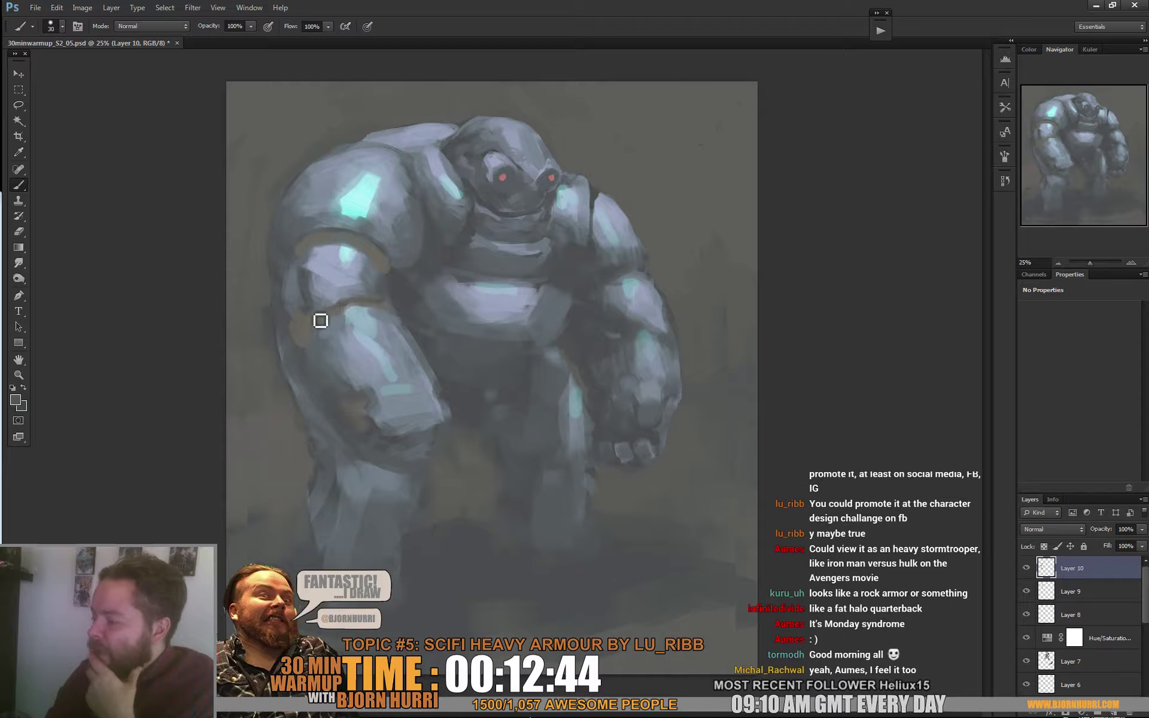
# Darken the elbow seam with a sampled shadow colour at 16 px and touch up the area below it at 30 px
pyautogui.keyDown('alt'); pyautogui.click(401, 294); pyautogui.keyUp('alt')
pyautogui.rightClick(364, 304)
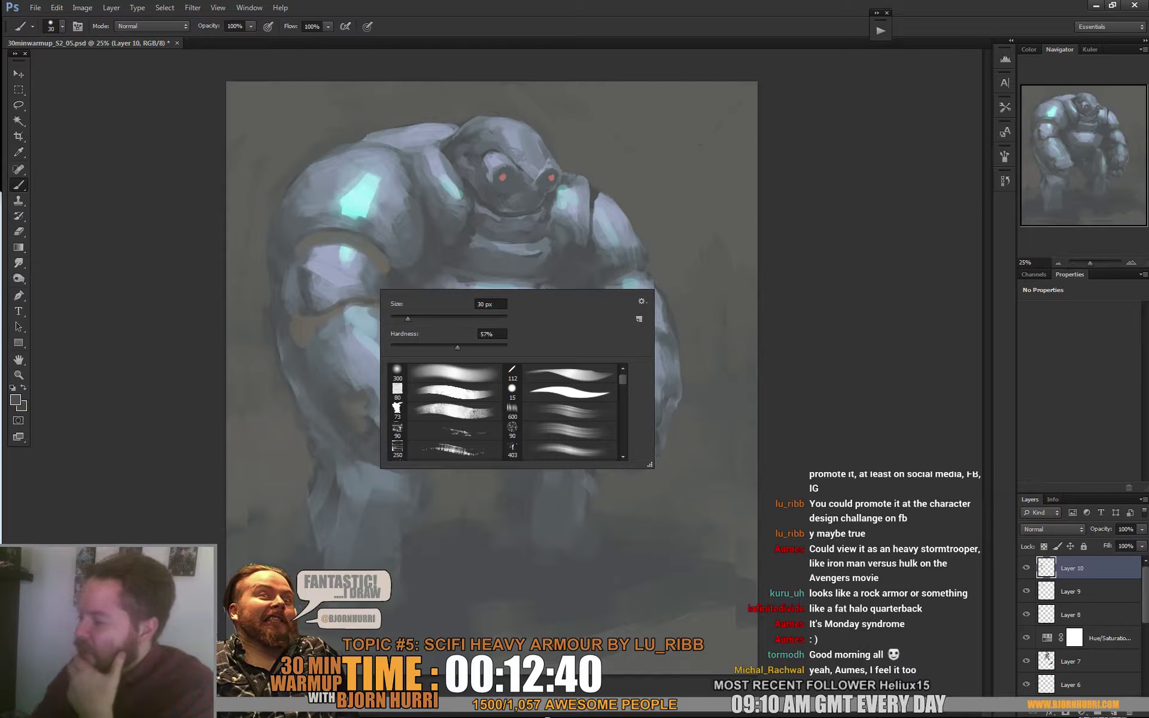
pyautogui.press('Return')
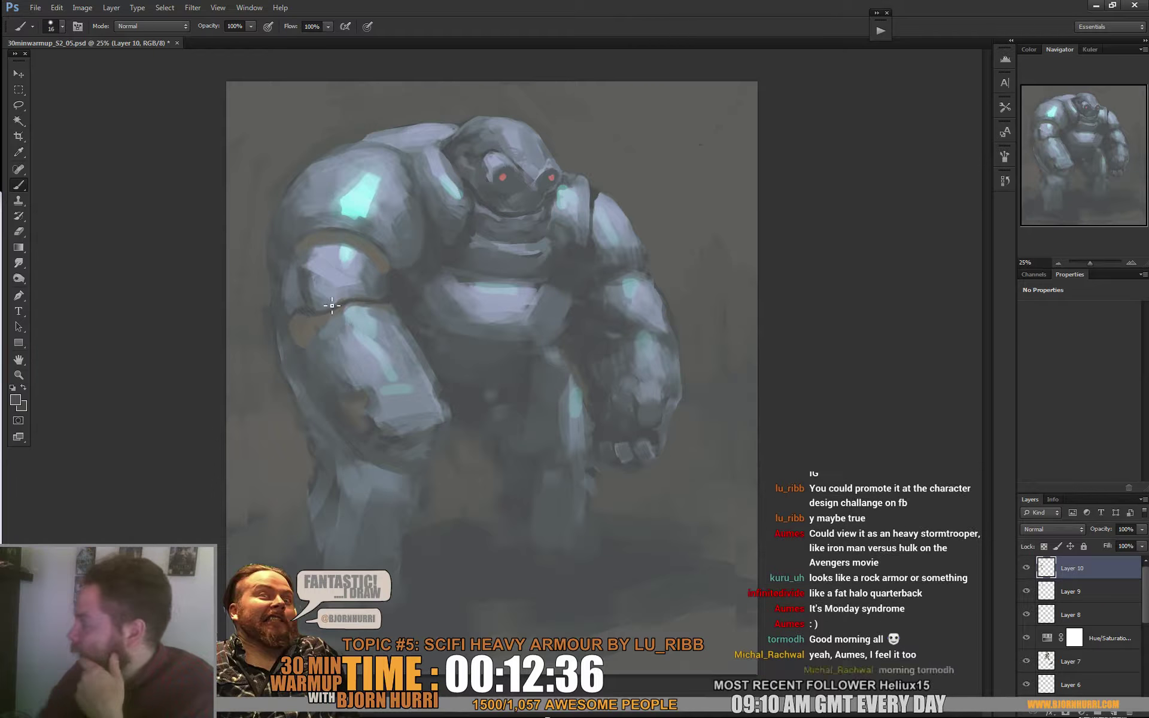
pyautogui.rightClick(330, 332)
pyautogui.press('Return')
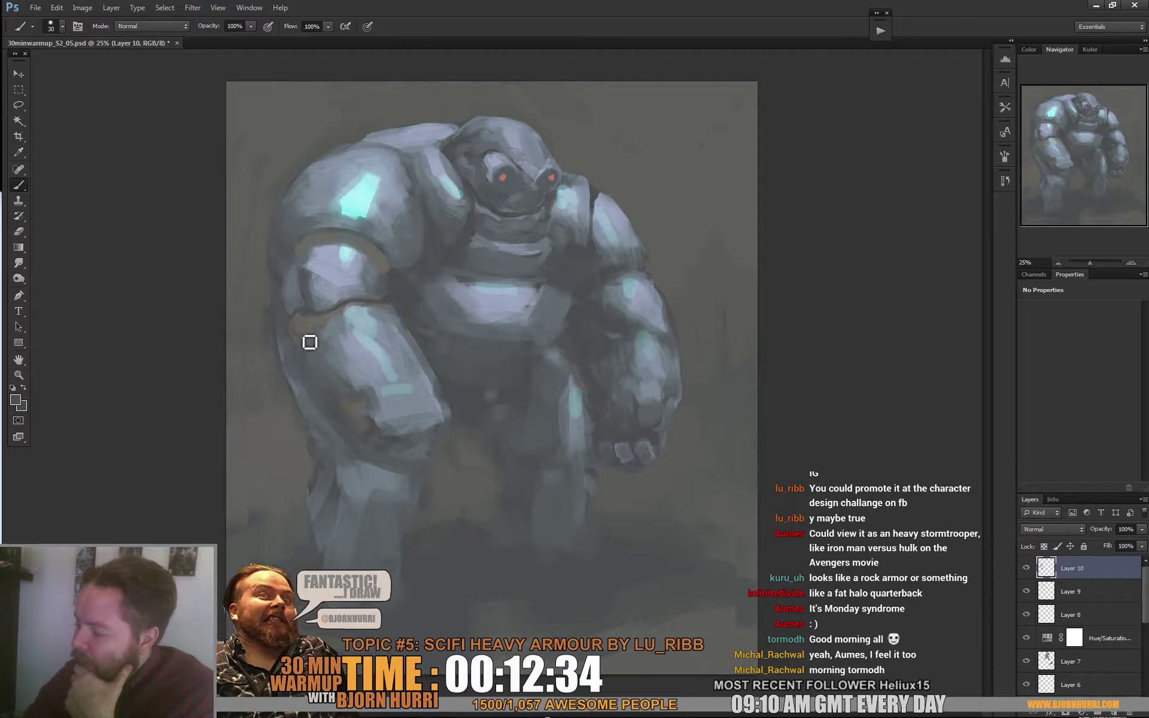
pyautogui.moveTo(322, 340); pyautogui.dragTo(333, 328)
pyautogui.keyDown('alt'); pyautogui.click(323, 333); pyautogui.keyUp('alt')
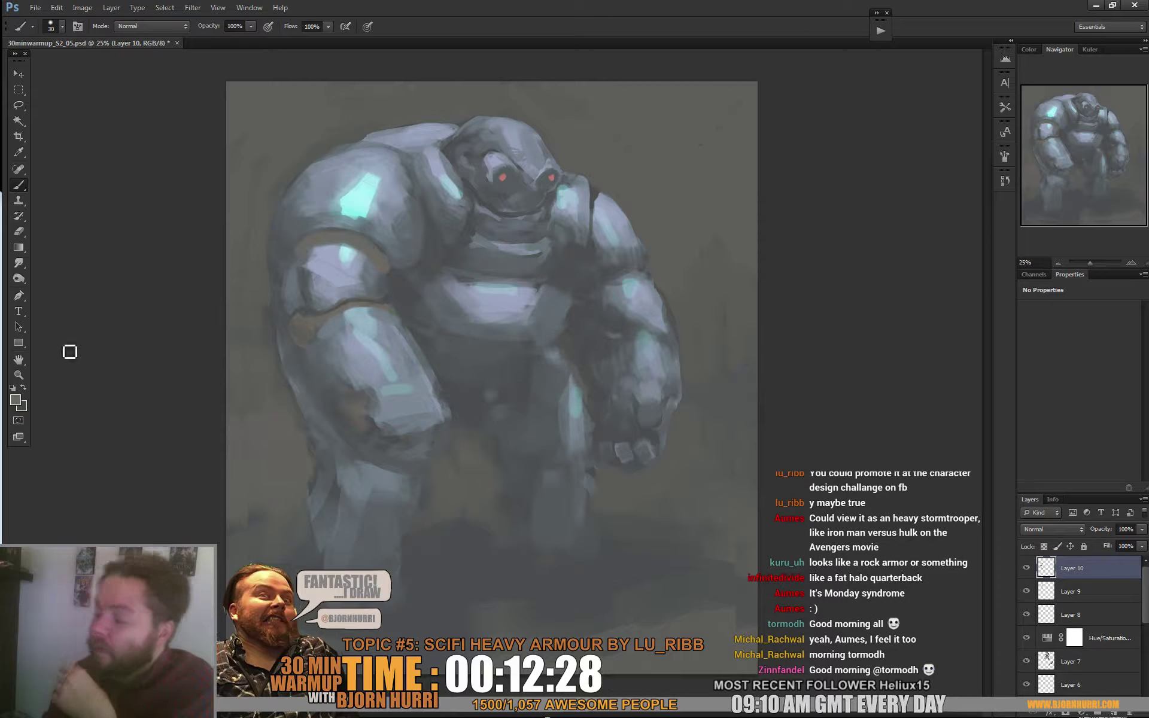
# Set the foreground to brown #7b715e and refine the gap under the large shoulder plate, blending its edges with a 55 px brush
pyautogui.click(15, 400)
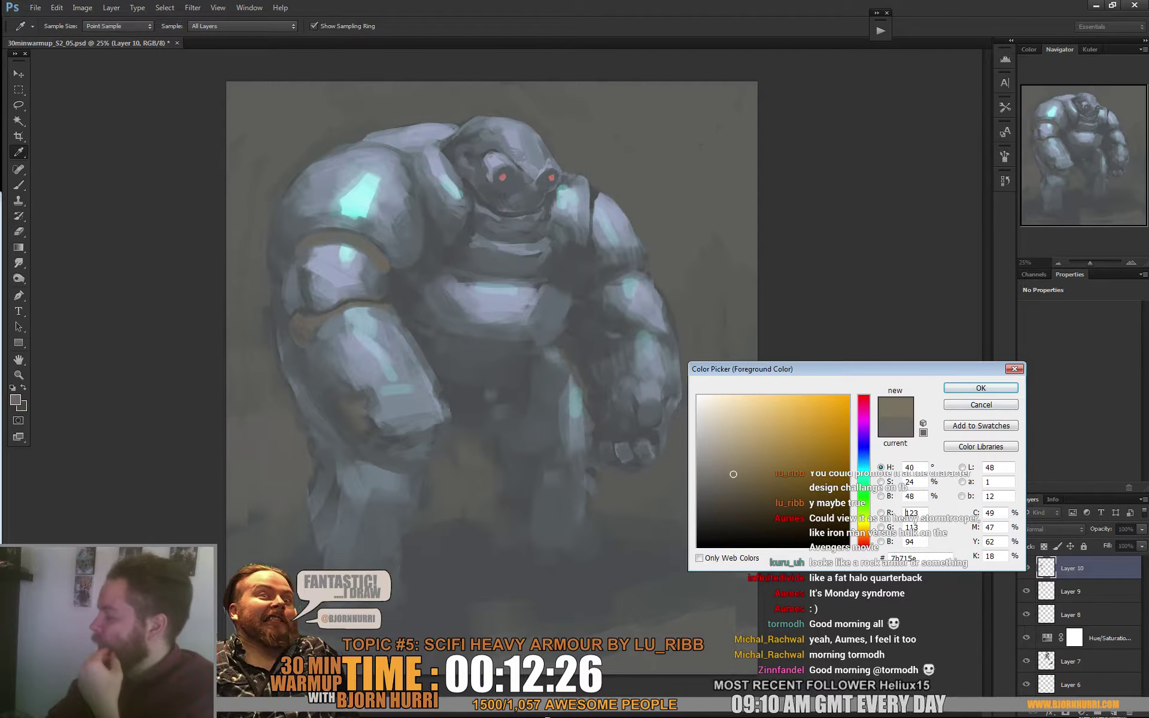
pyautogui.click(981, 388)
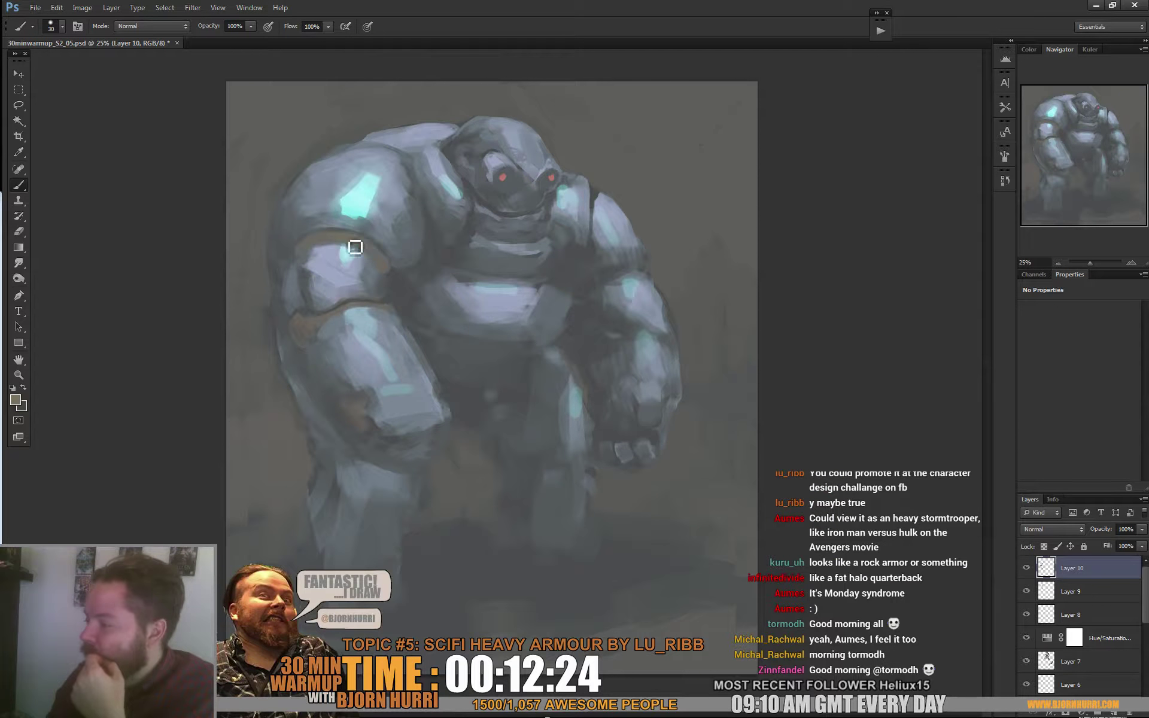
pyautogui.keyDown('alt'); pyautogui.click(392, 289); pyautogui.keyUp('alt')
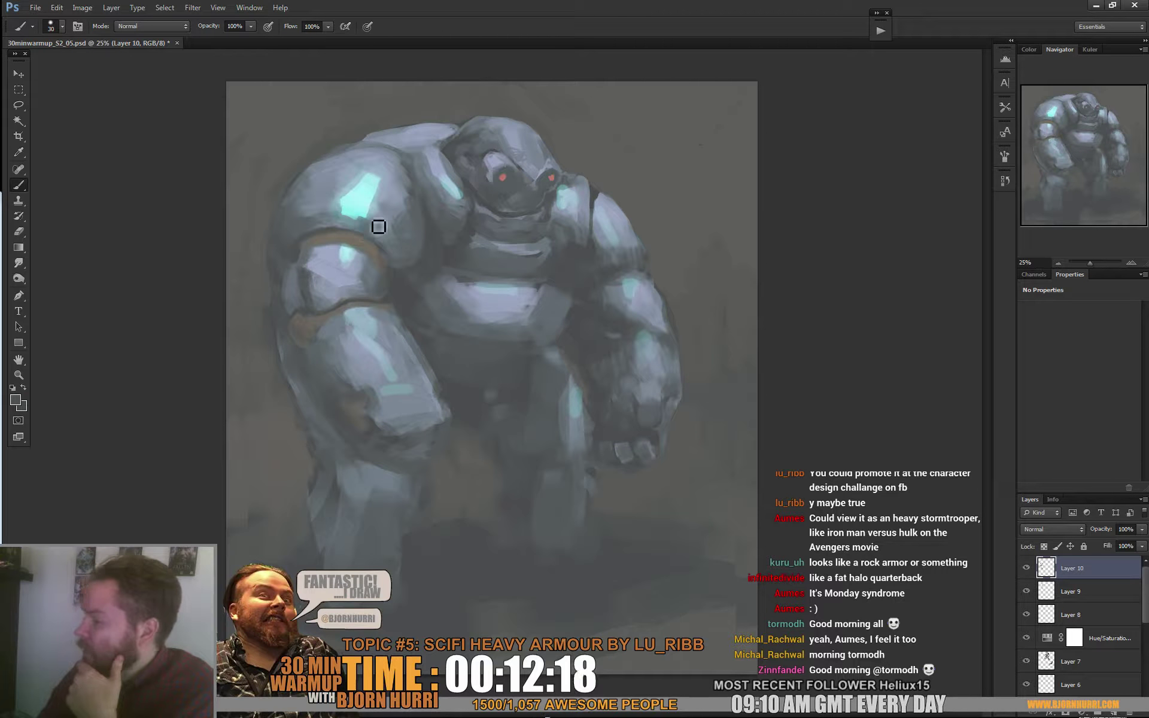
pyautogui.rightClick(340, 219)
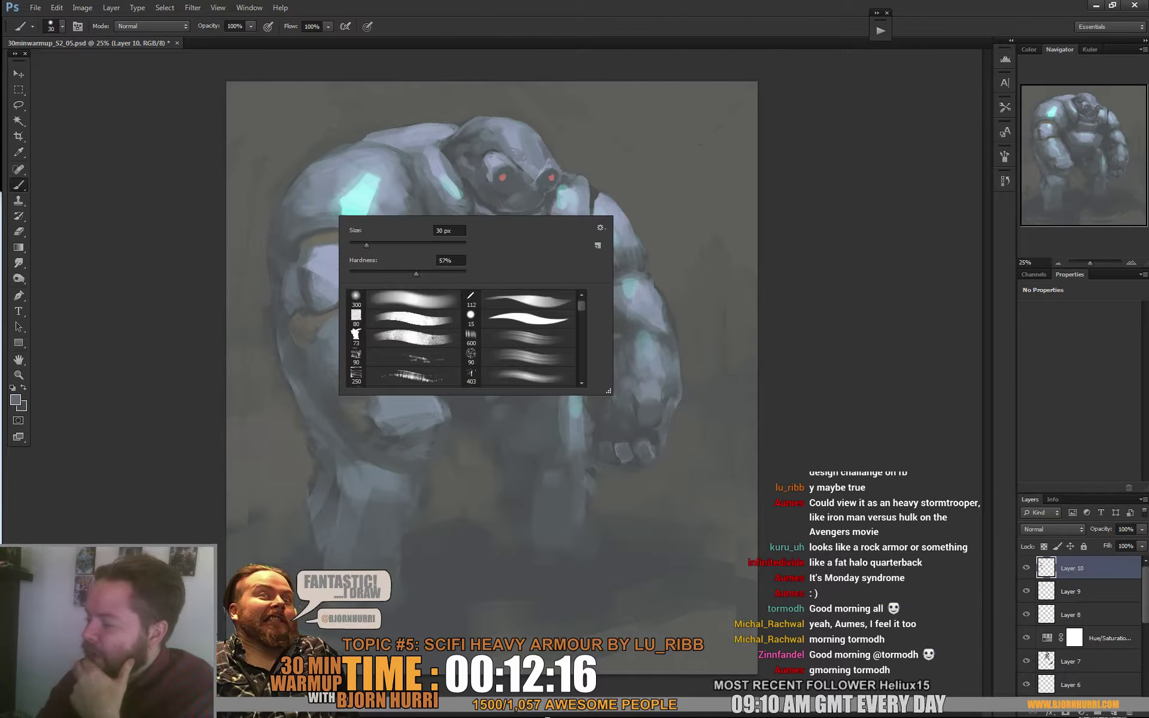
pyautogui.press('Return')
pyautogui.keyDown('alt'); pyautogui.click(280, 250); pyautogui.keyUp('alt')
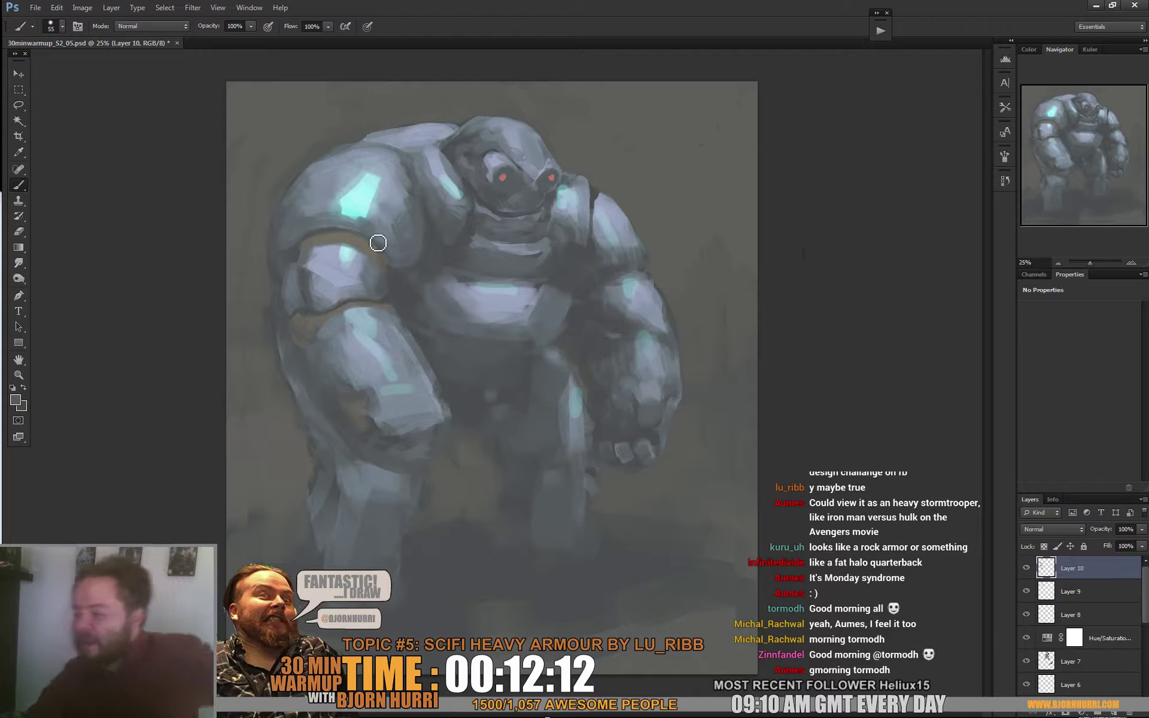
pyautogui.keyDown('alt'); pyautogui.click(357, 236); pyautogui.keyUp('alt')
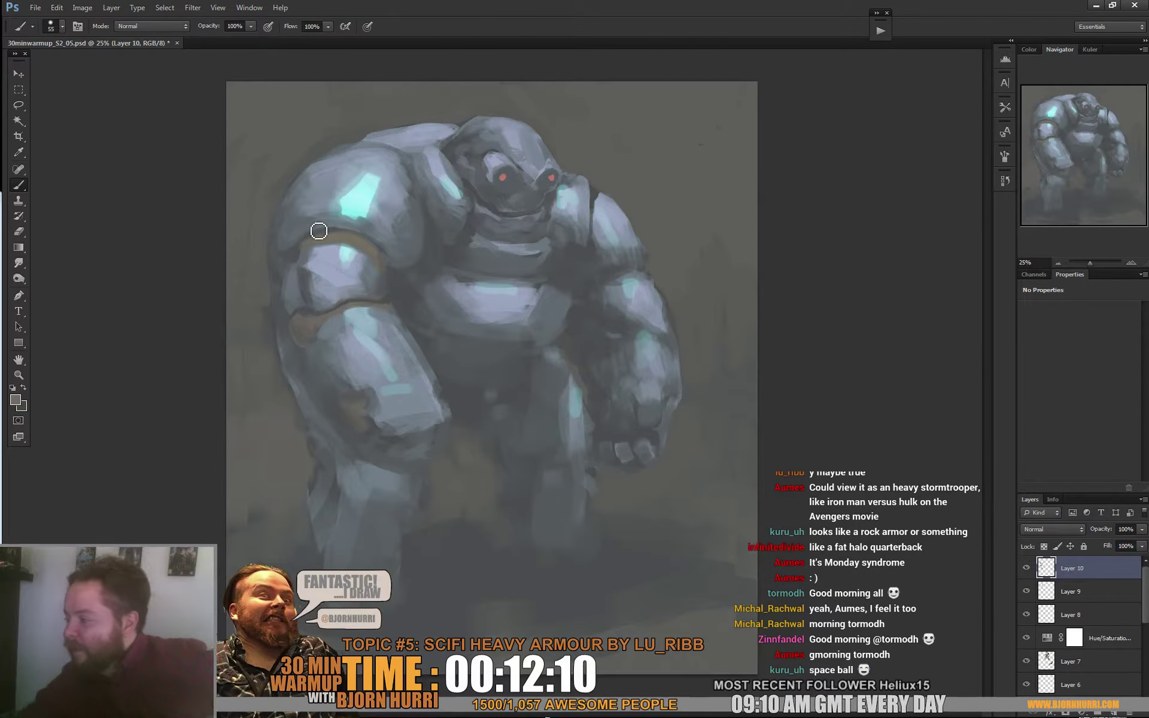
# Paint brown under-armour in the armpit and along the gap between chest and belly plates with a 32 px brush
pyautogui.rightClick(515, 253)
pyautogui.moveTo(554, 280); pyautogui.dragTo(543, 280)
pyautogui.click(437, 258)
pyautogui.moveTo(438, 259); pyautogui.dragTo(434, 254)
pyautogui.keyDown('alt'); pyautogui.click(387, 301); pyautogui.keyUp('alt')
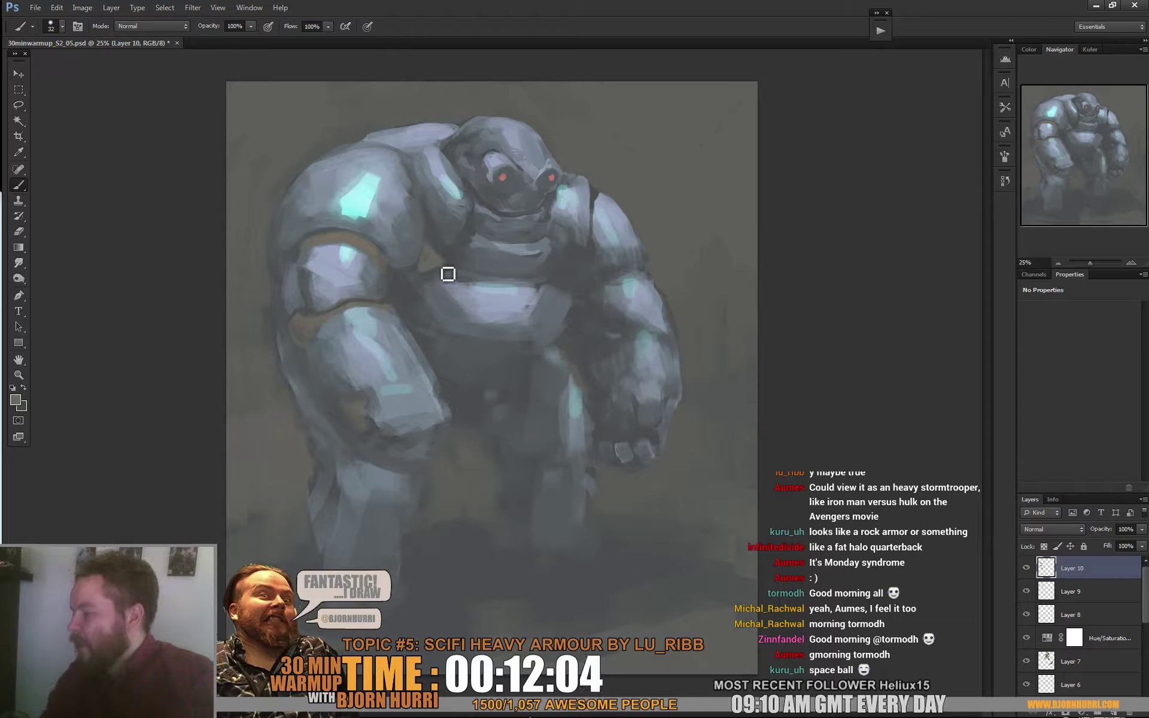
pyautogui.moveTo(559, 277); pyautogui.dragTo(543, 269)
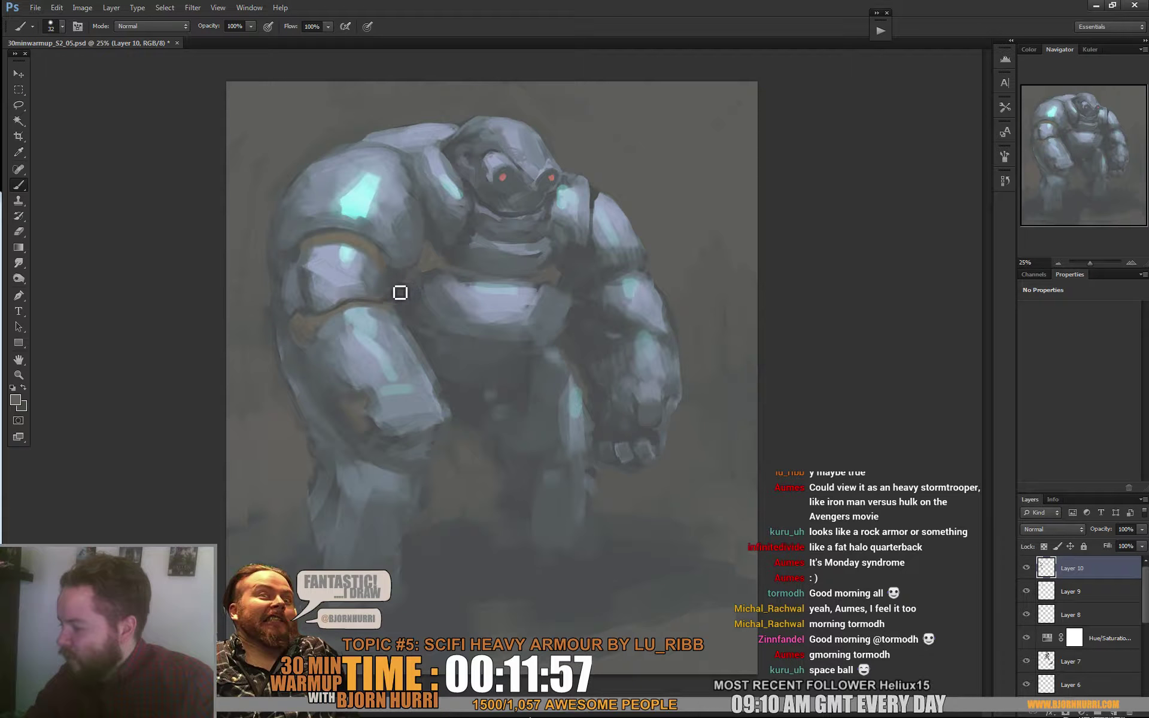
# Blend the armpit and belly-plate edges around the brown gaps using colours sampled from the surrounding armour
pyautogui.press('alt')
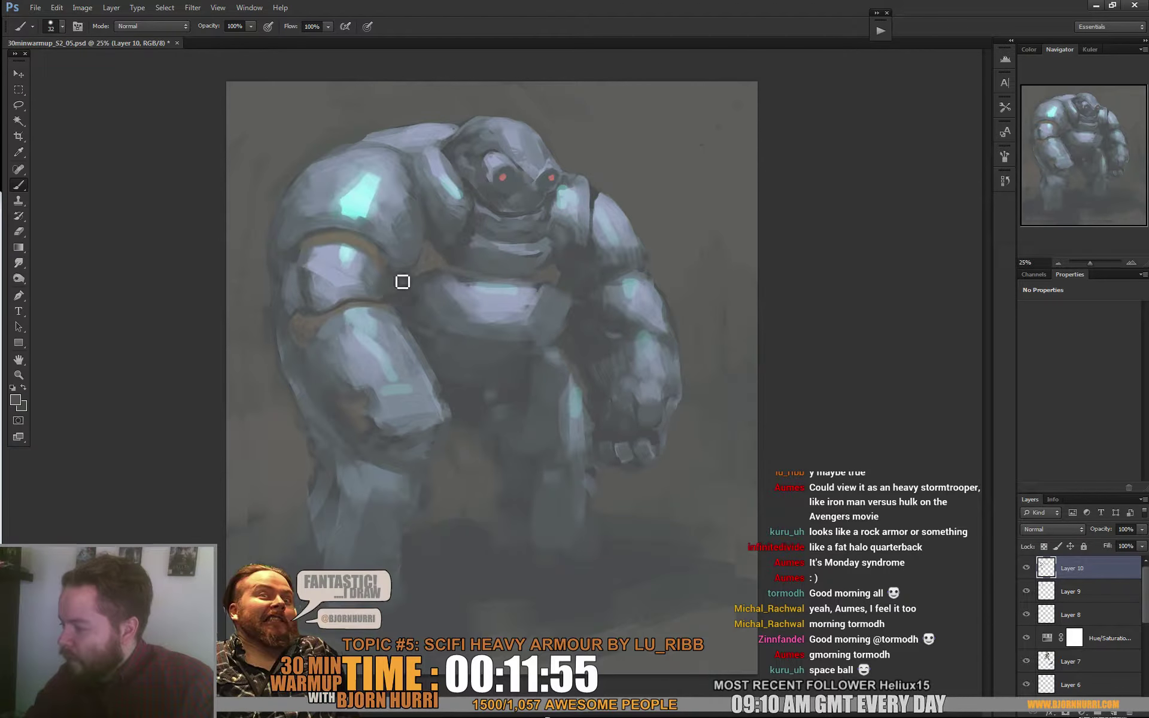
pyautogui.keyDown('alt'); pyautogui.click(399, 280); pyautogui.keyUp('alt')
pyautogui.keyDown('alt'); pyautogui.click(420, 276); pyautogui.keyUp('alt')
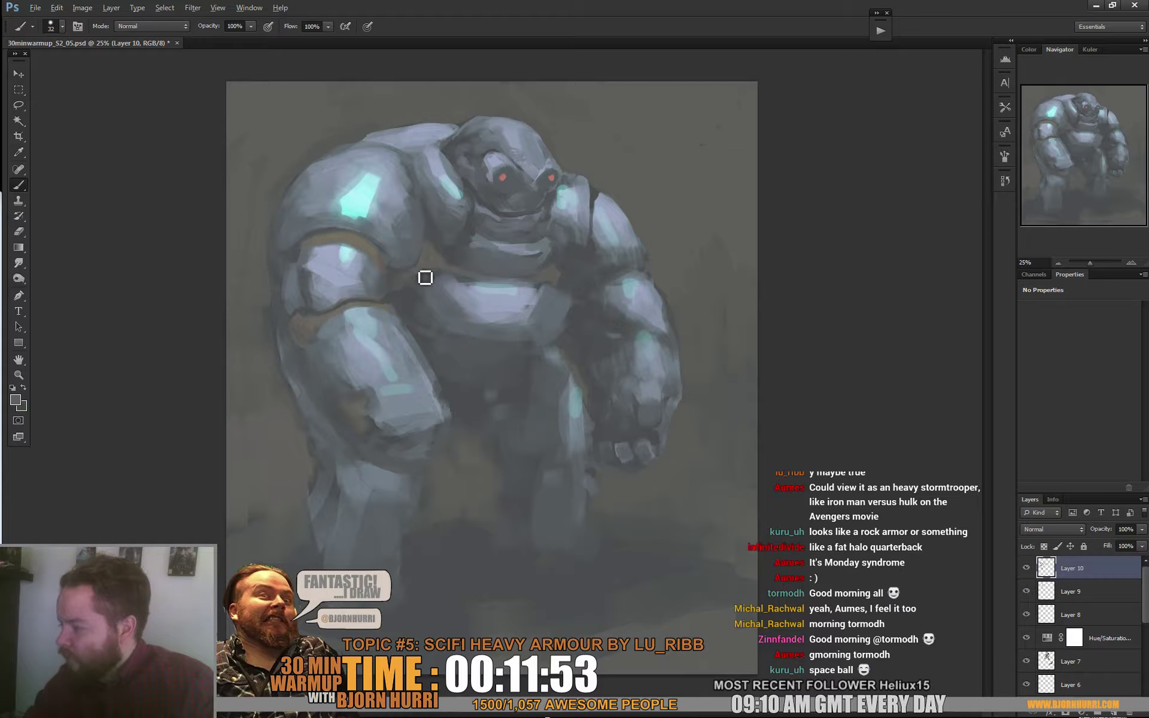
pyautogui.keyDown('alt'); pyautogui.click(430, 248); pyautogui.keyUp('alt')
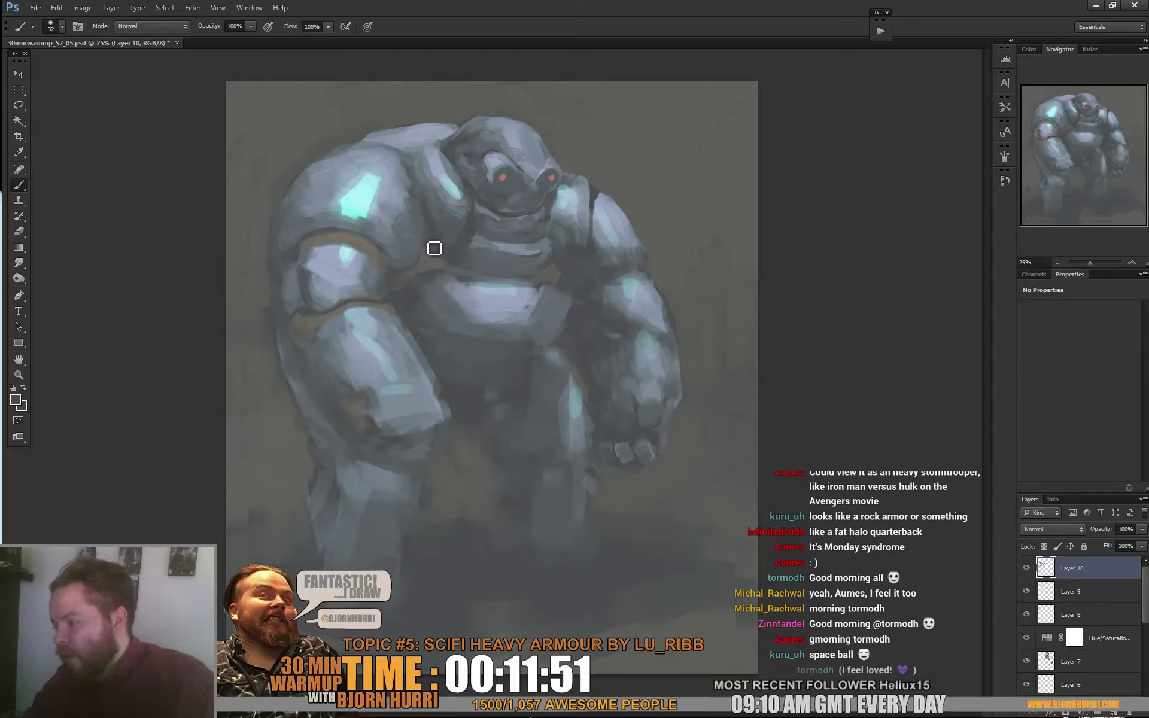
pyautogui.keyDown('alt'); pyautogui.click(561, 266); pyautogui.keyUp('alt')
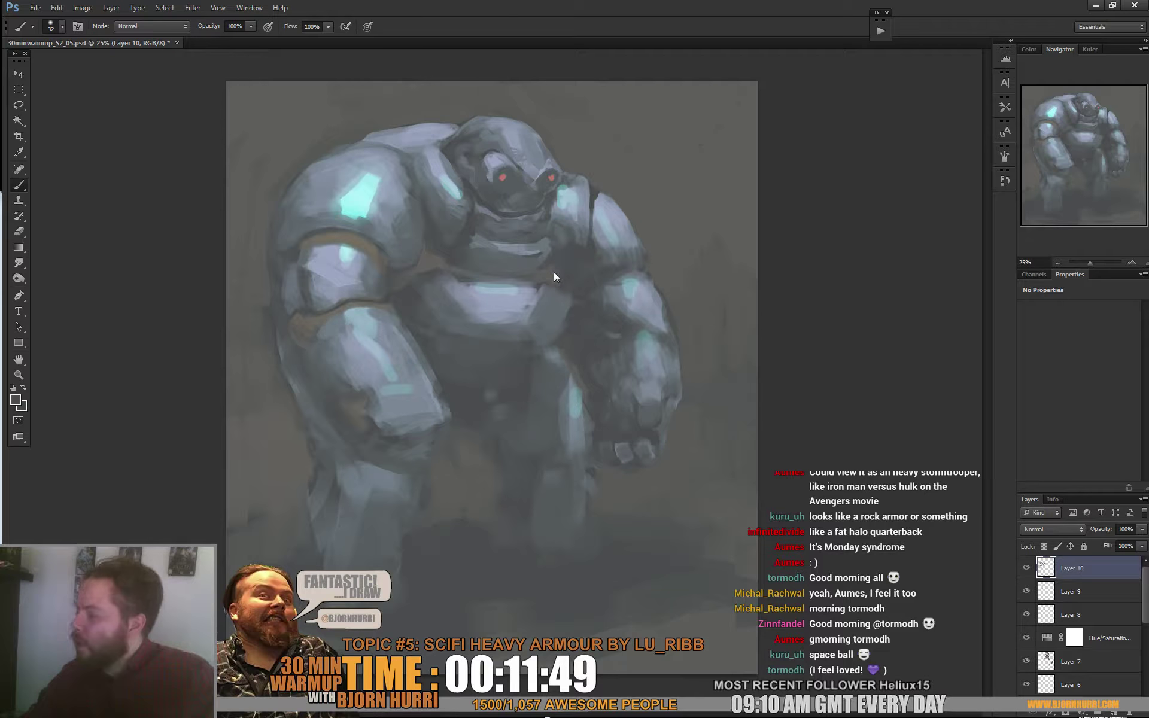
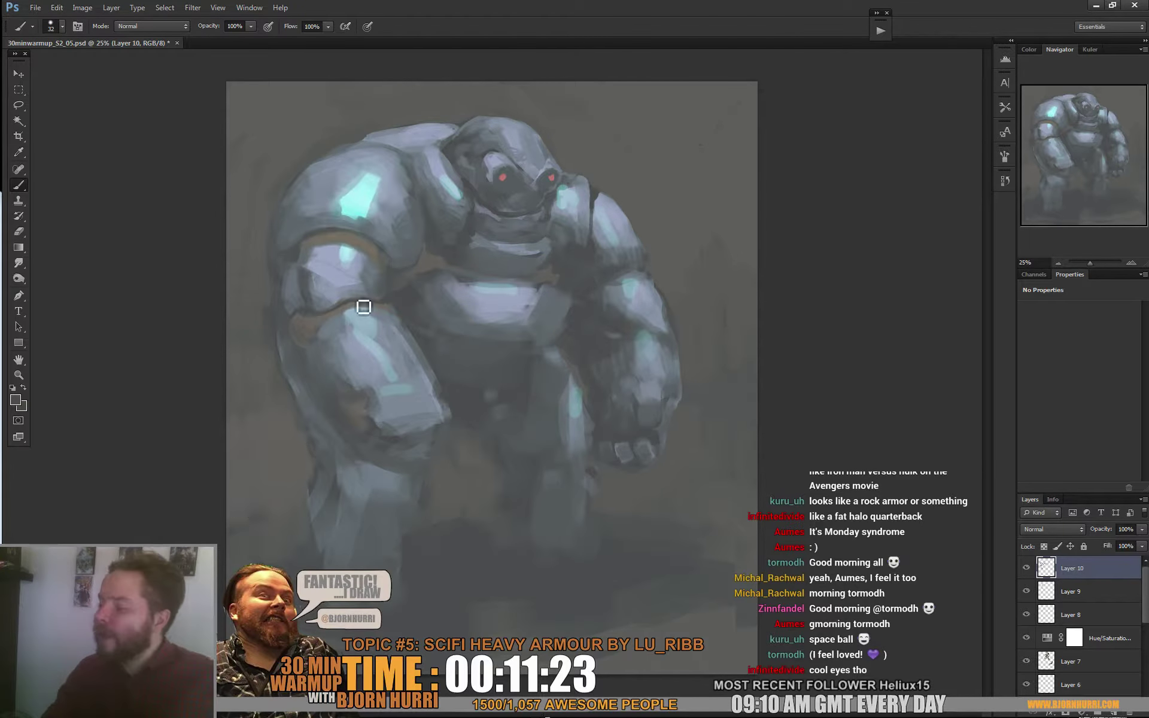
# Set the foreground to a pale cyan with hue 185, saturation 31% and brightness 82% for the brush
pyautogui.click(16, 401)
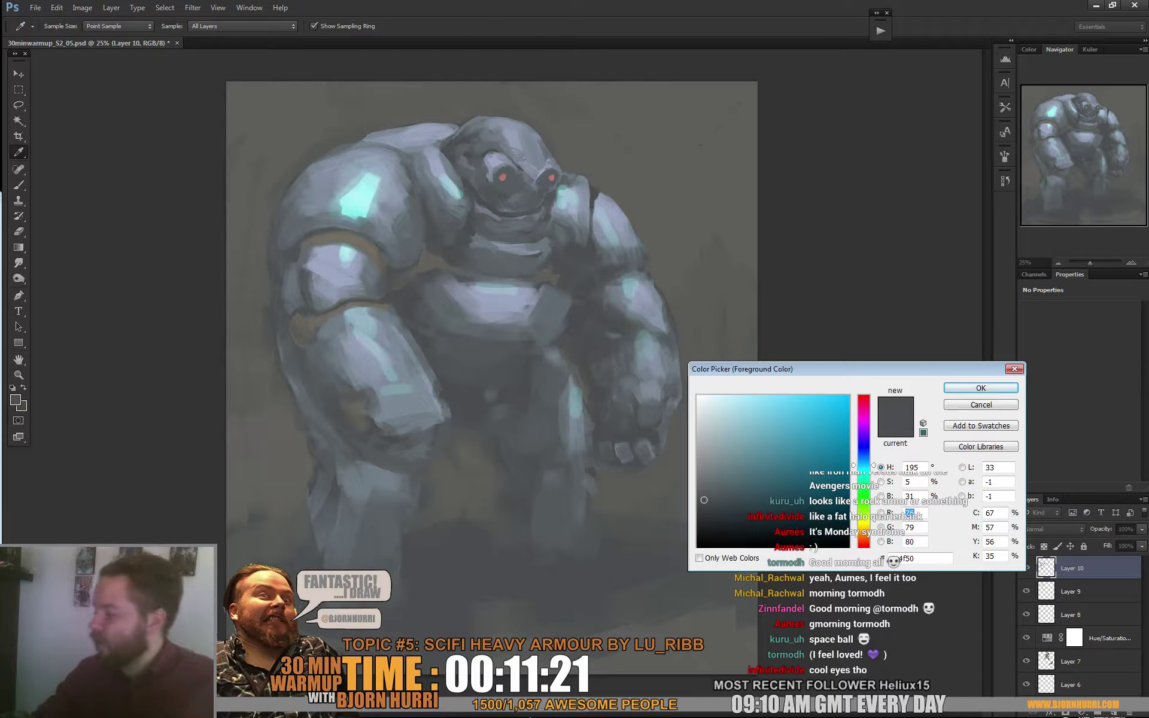
pyautogui.moveTo(864, 466); pyautogui.dragTo(864, 472)
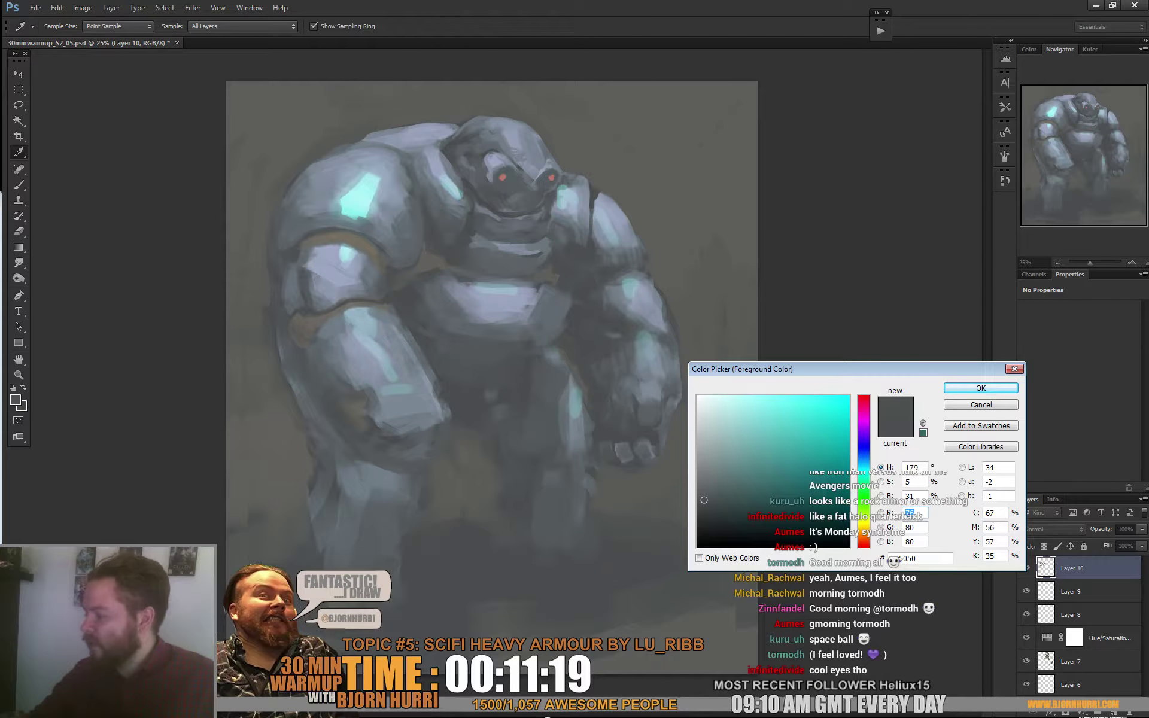
pyautogui.click(744, 422)
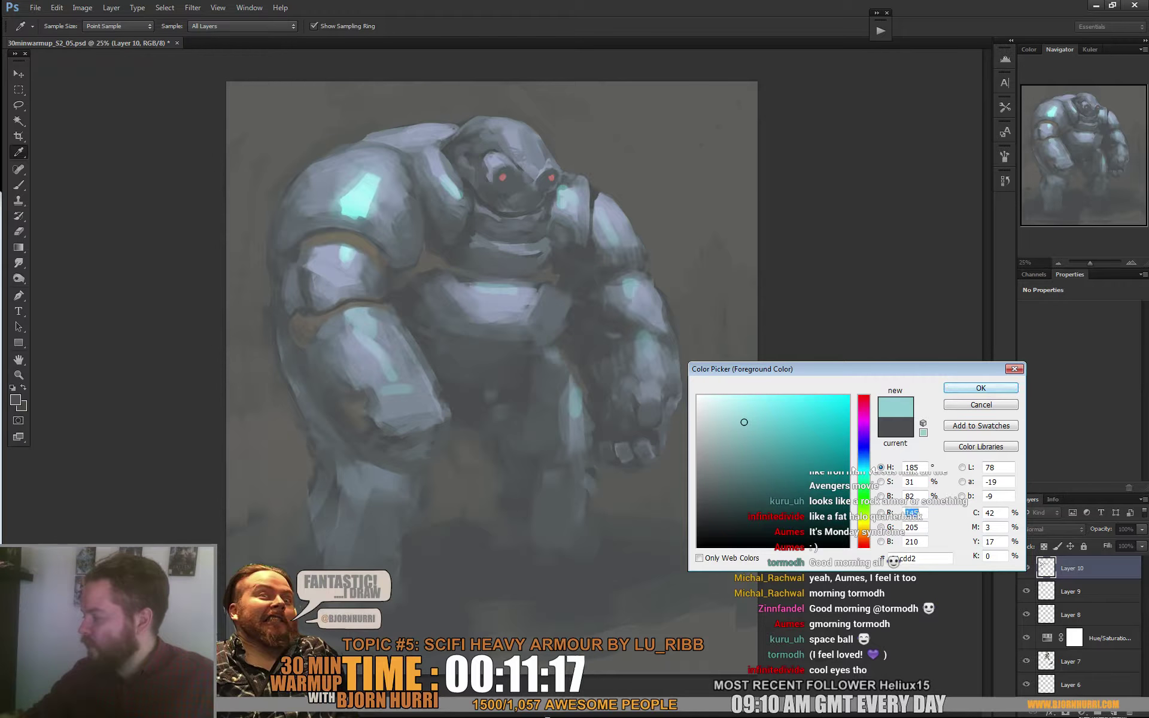
pyautogui.click(981, 388)
pyautogui.press('b')
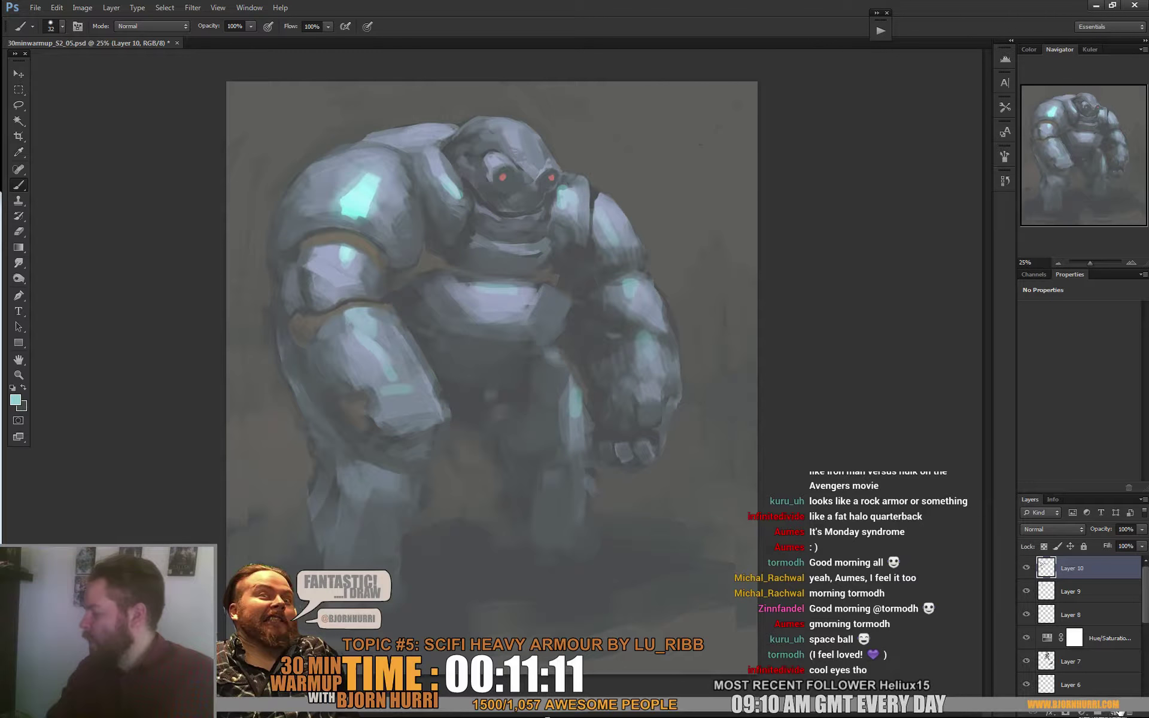
# Add a new layer and paint muted teal strokes in the background on both sides of the figure with a 164 px brush
pyautogui.hotkey('ctrl', 'shift', 'alt', 'n')
pyautogui.rightClick(362, 330)
pyautogui.click(323, 352)
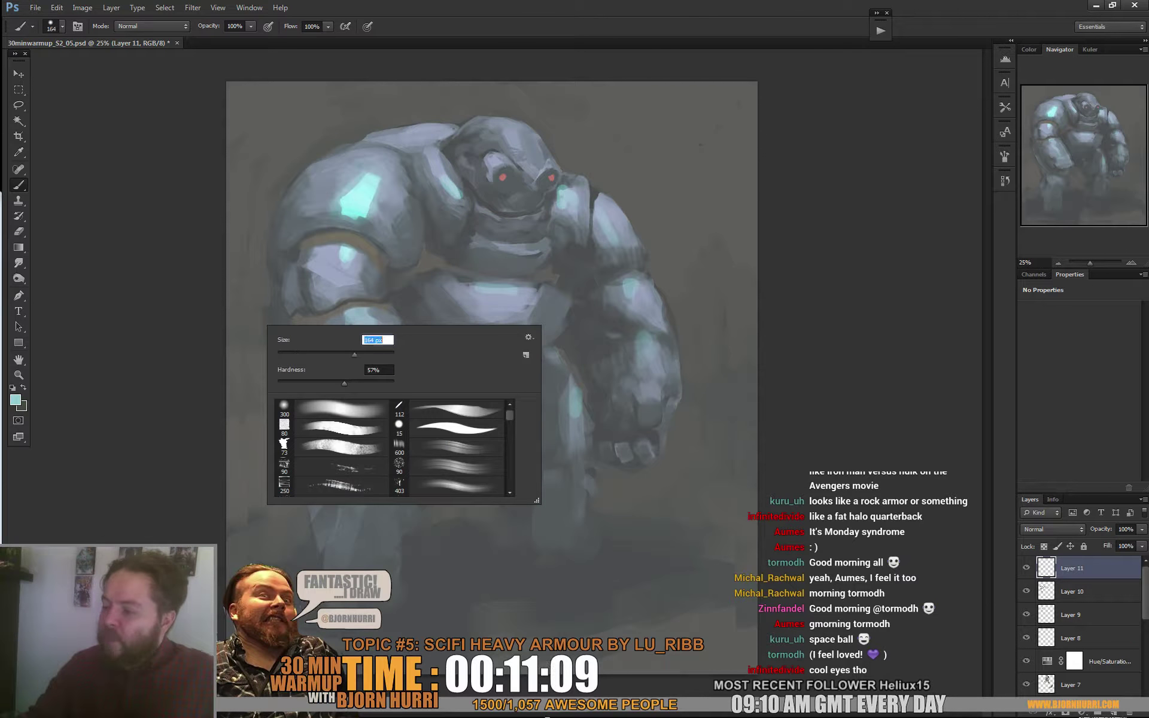
pyautogui.moveTo(226, 249)
pyautogui.mouseDown()
pyautogui.moveTo(248, 262)
pyautogui.moveTo(267, 171)
pyautogui.moveTo(272, 206)
pyautogui.moveTo(313, 137)
pyautogui.mouseUp()
pyautogui.keyDown('alt'); pyautogui.click(257, 197); pyautogui.keyUp('alt')
pyautogui.moveTo(246, 167)
pyautogui.mouseDown()
pyautogui.moveTo(237, 383)
pyautogui.moveTo(260, 313)
pyautogui.moveTo(270, 380)
pyautogui.moveTo(258, 428)
pyautogui.mouseUp()
pyautogui.moveTo(234, 314)
pyautogui.mouseDown()
pyautogui.moveTo(229, 356)
pyautogui.moveTo(260, 449)
pyautogui.mouseUp()
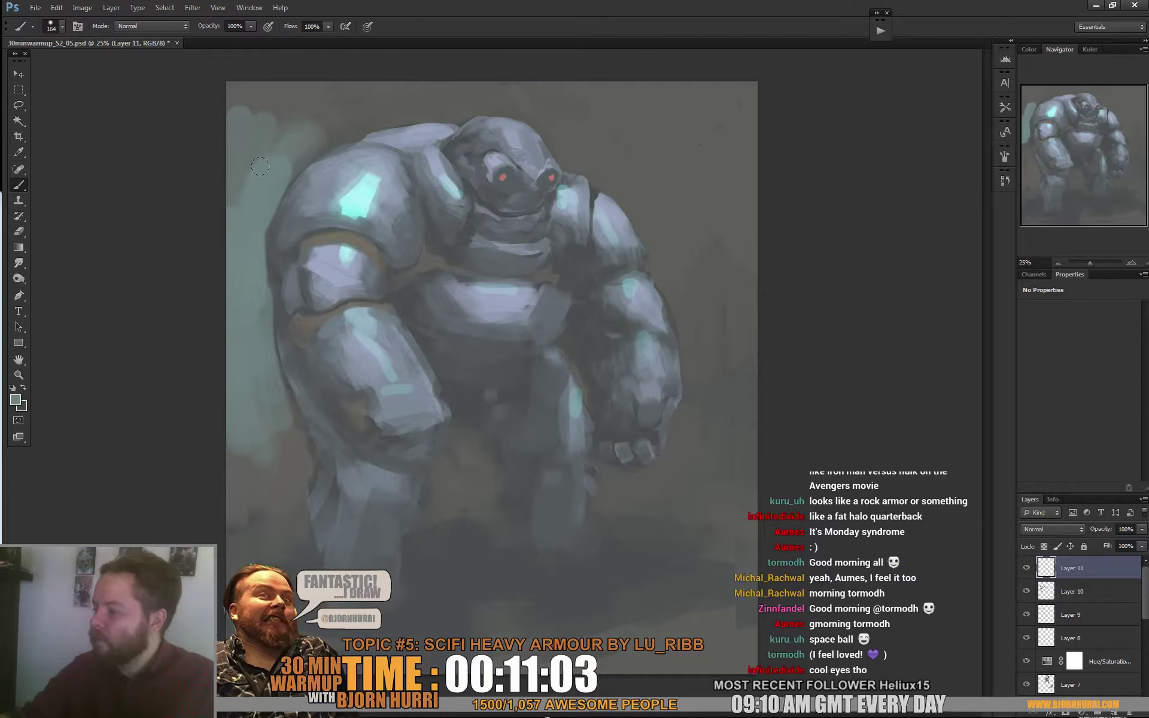
pyautogui.moveTo(654, 208)
pyautogui.mouseDown()
pyautogui.moveTo(659, 282)
pyautogui.moveTo(667, 204)
pyautogui.moveTo(703, 357)
pyautogui.mouseUp()
pyautogui.moveTo(646, 223)
pyautogui.mouseDown()
pyautogui.moveTo(559, 146)
pyautogui.moveTo(672, 200)
pyautogui.moveTo(569, 140)
pyautogui.mouseUp()
# Switch to the 600 px textured brush and blend the teal background around the figure
pyautogui.rightClick(678, 180)
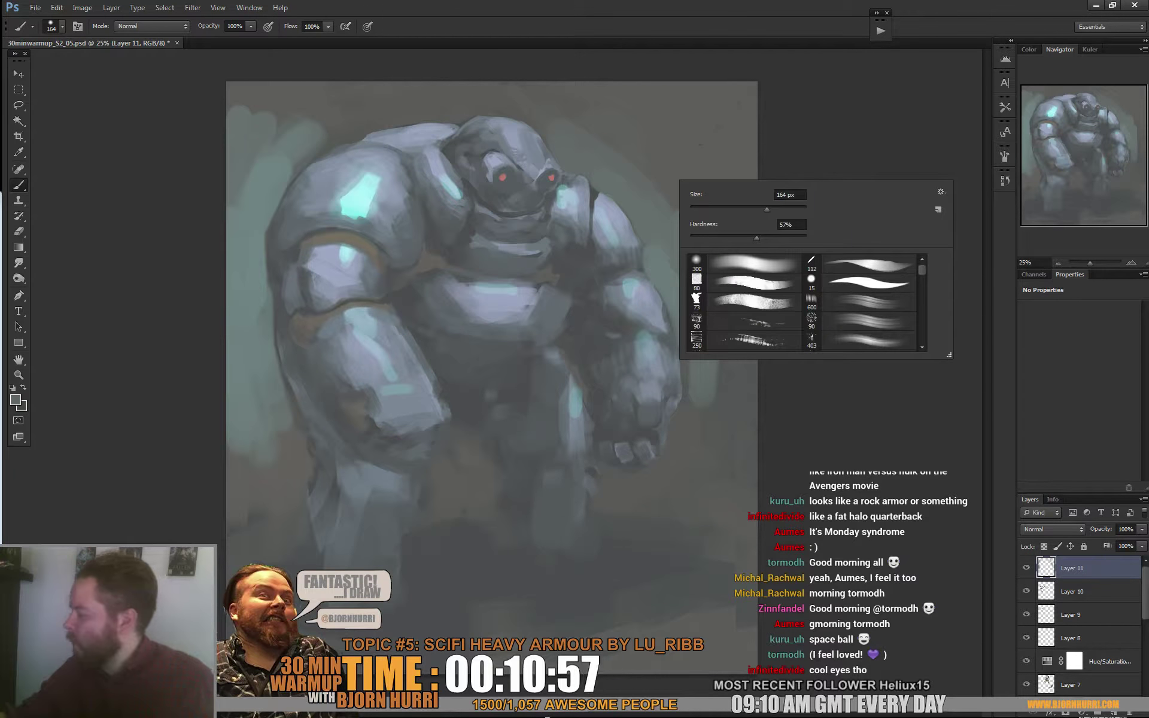
pyautogui.click(857, 301)
pyautogui.moveTo(639, 117)
pyautogui.mouseDown()
pyautogui.moveTo(752, 208)
pyautogui.moveTo(698, 100)
pyautogui.moveTo(742, 381)
pyautogui.moveTo(725, 271)
pyautogui.moveTo(689, 482)
pyautogui.mouseUp()
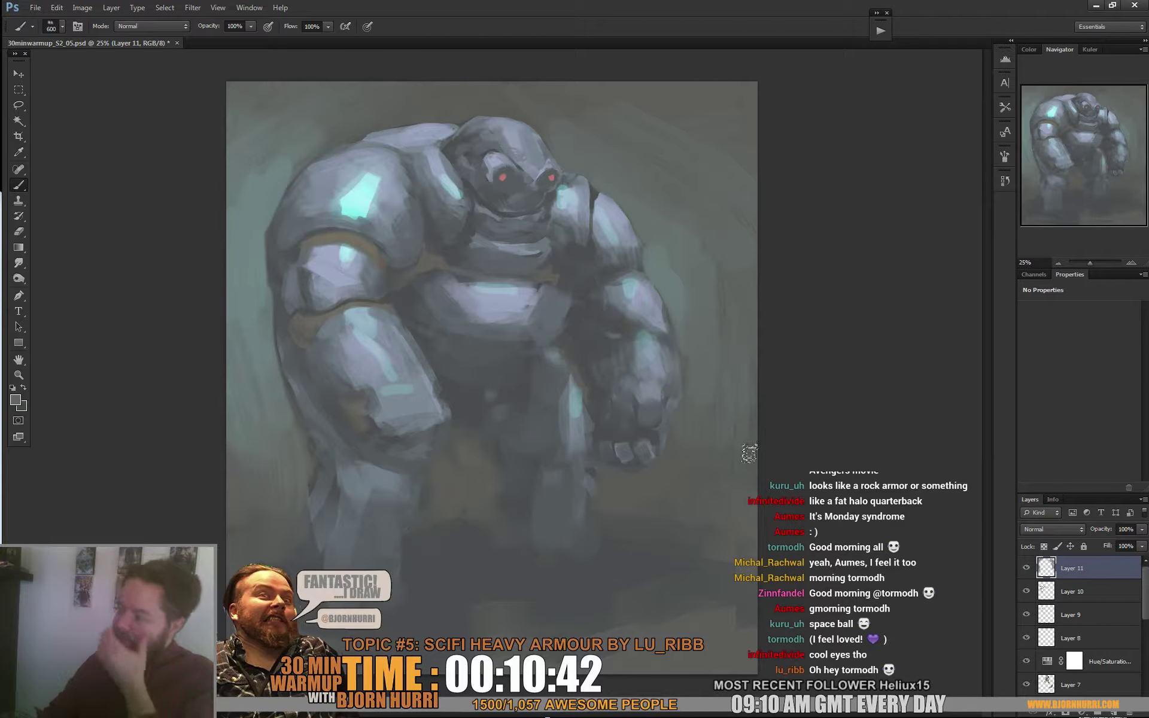
# Fill the gap between the figure's legs with teal sampled from the background, using a 168 px textured brush
pyautogui.rightClick(499, 225)
pyautogui.click(436, 159)
pyautogui.keyDown('alt'); pyautogui.click(278, 174); pyautogui.keyUp('alt')
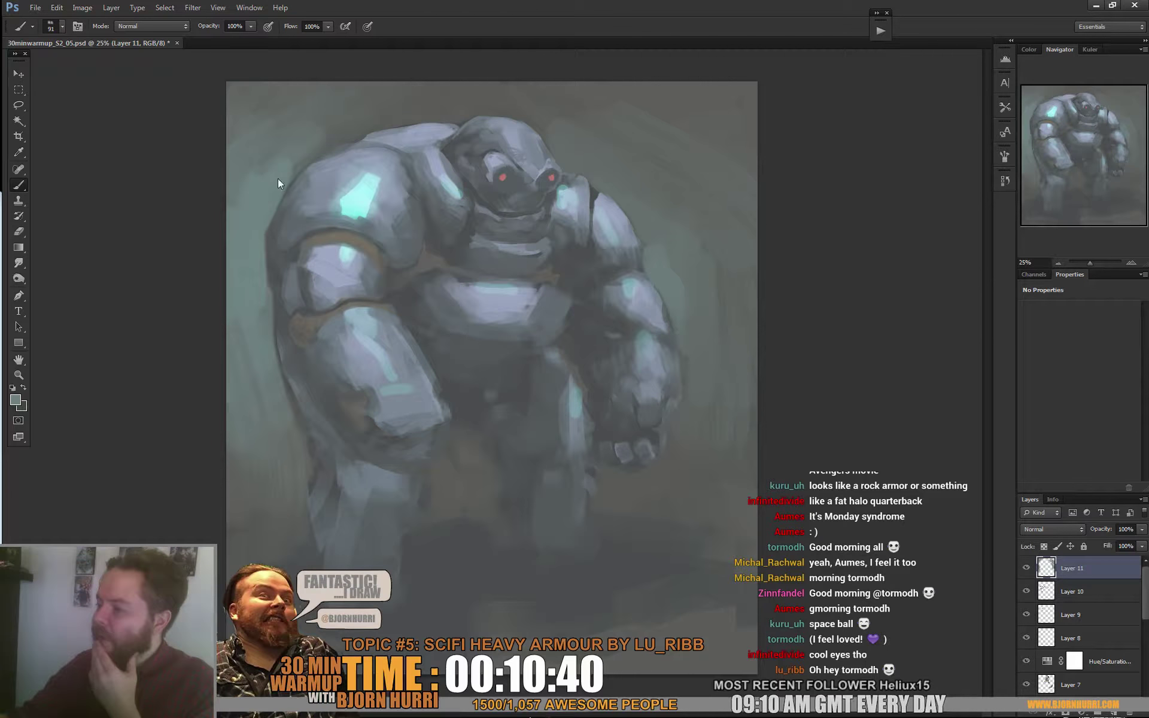
pyautogui.rightClick(355, 102)
pyautogui.click(444, 155)
pyautogui.keyDown('alt'); pyautogui.click(345, 103); pyautogui.keyUp('alt')
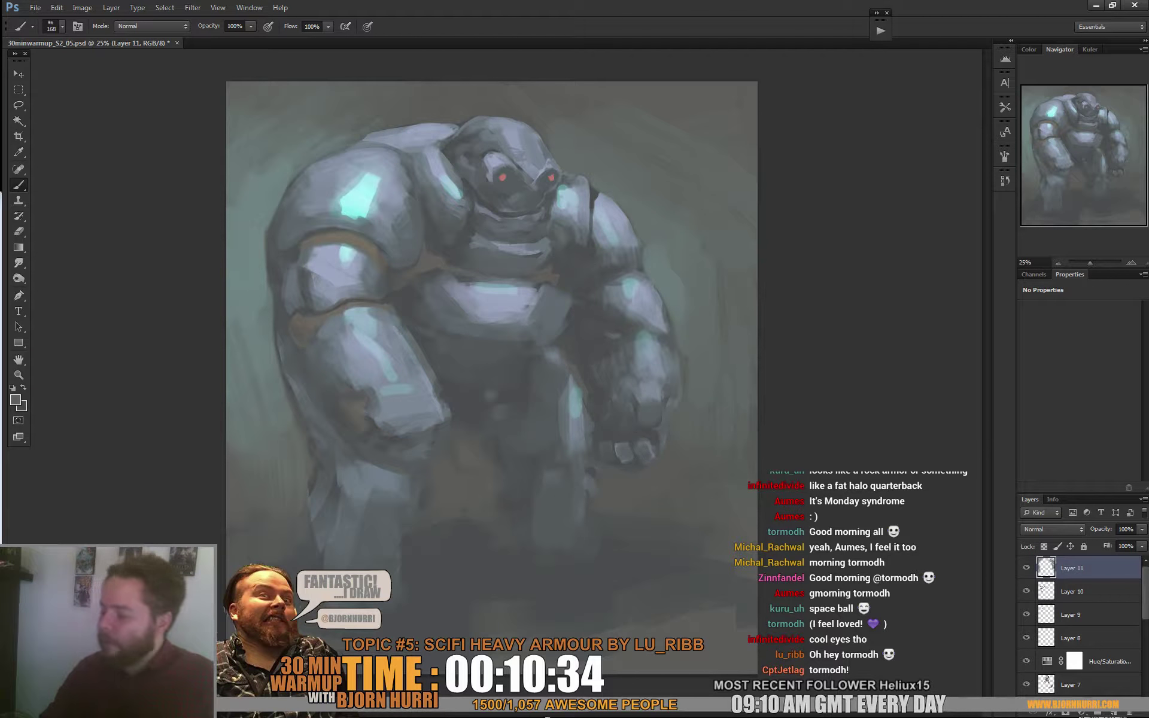
pyautogui.moveTo(461, 461)
pyautogui.mouseDown()
pyautogui.moveTo(490, 438)
pyautogui.moveTo(472, 435)
pyautogui.moveTo(440, 494)
pyautogui.moveTo(470, 463)
pyautogui.moveTo(497, 475)
pyautogui.moveTo(477, 471)
pyautogui.moveTo(440, 503)
pyautogui.moveTo(503, 519)
pyautogui.moveTo(513, 488)
pyautogui.mouseUp()
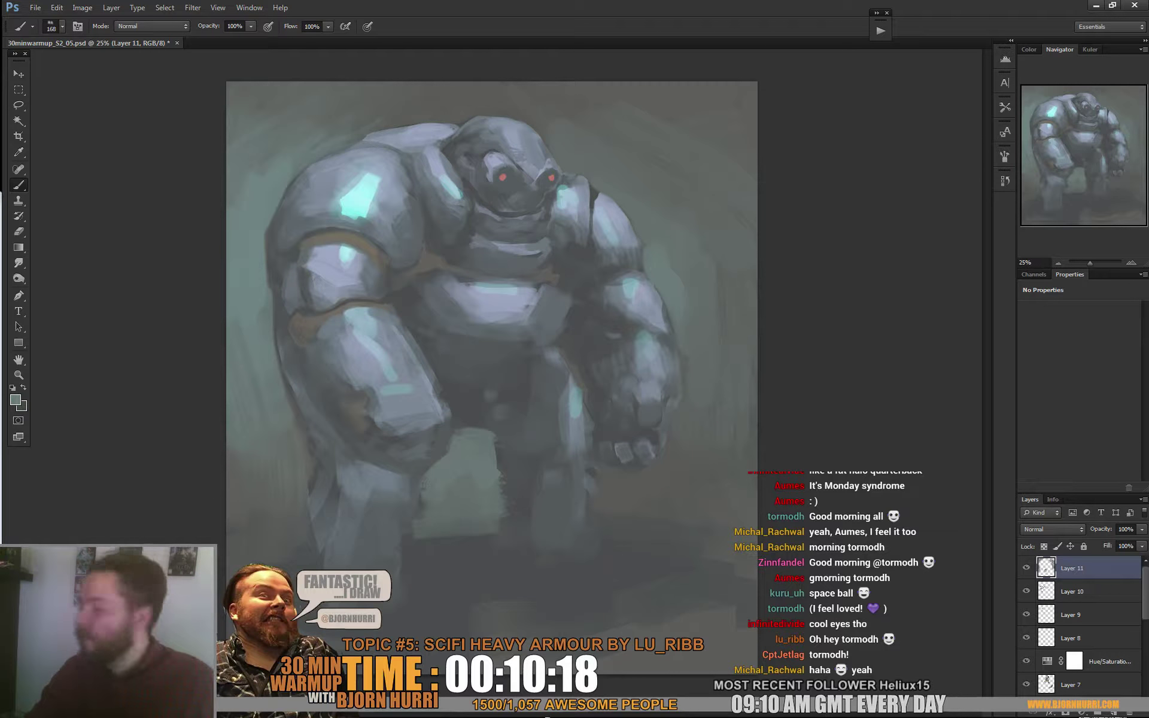
# Switch to the square brush at 14 px and touch up the eye area with colours sampled from the face armour
pyautogui.rightClick(542, 189)
pyautogui.click(565, 292)
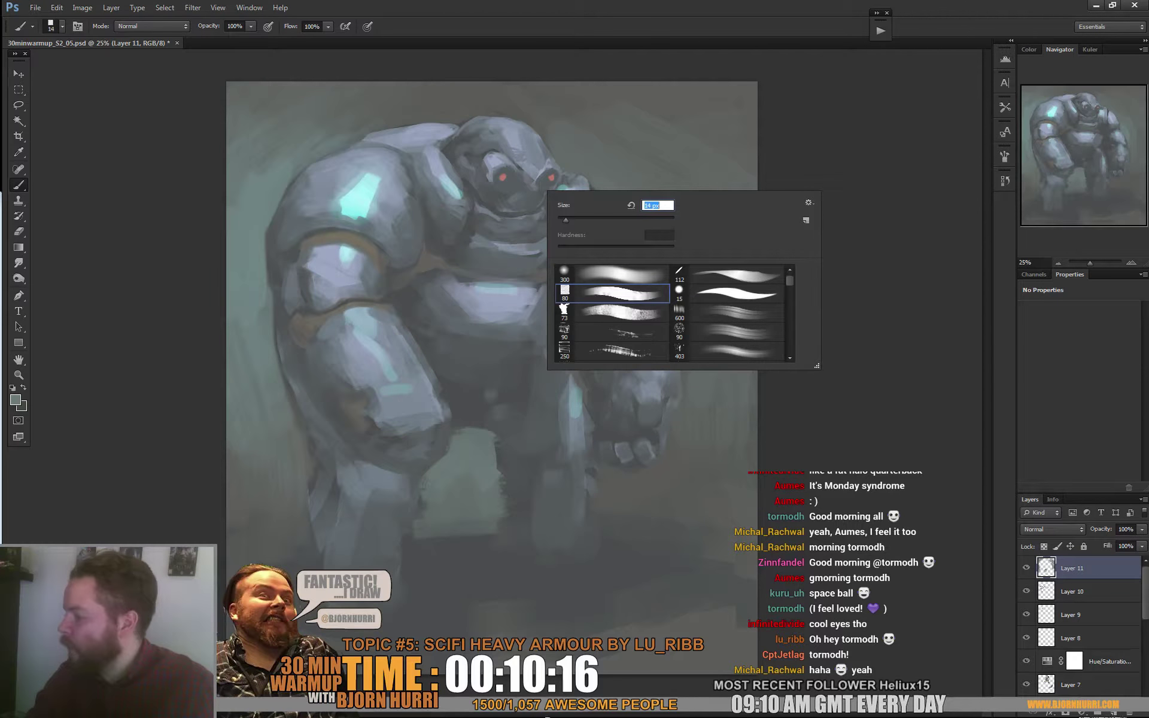
pyautogui.press('Return')
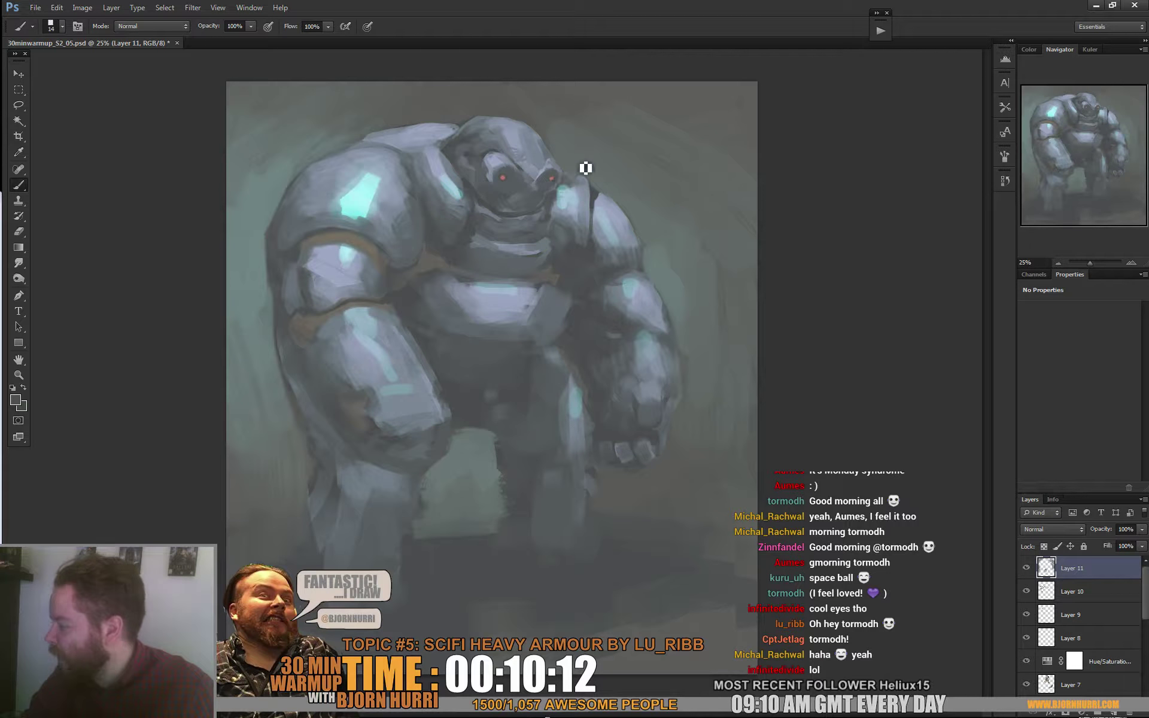
pyautogui.keyDown('alt'); pyautogui.click(486, 158); pyautogui.keyUp('alt')
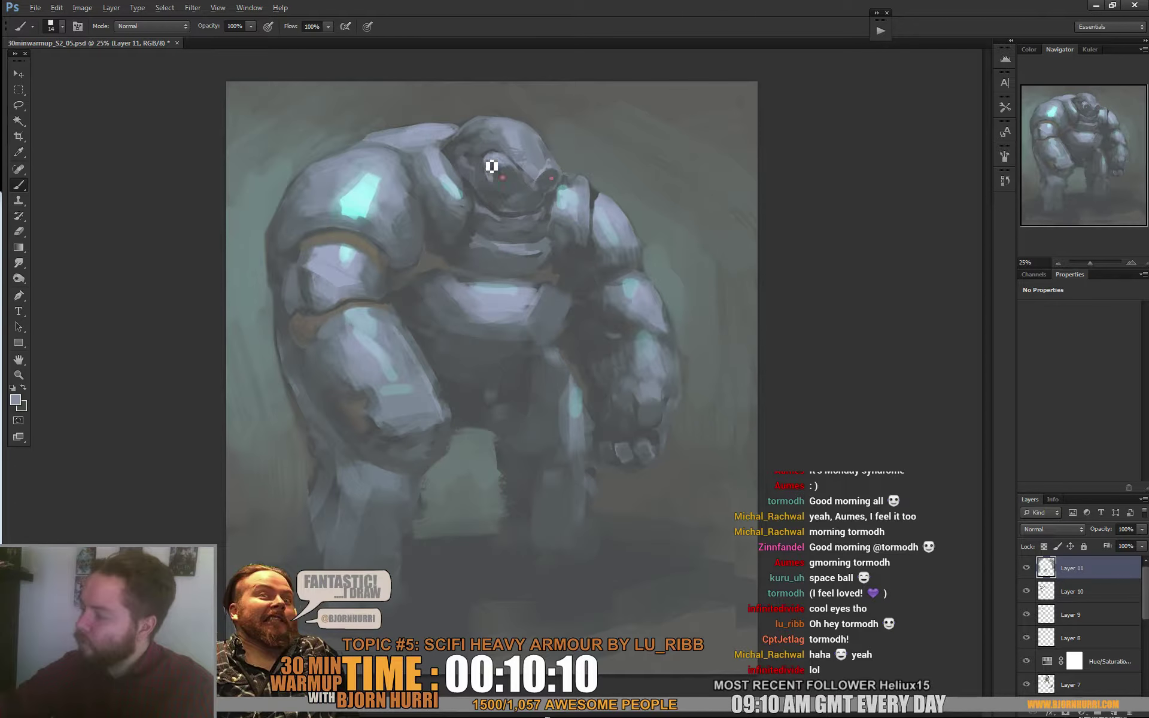
# Paint a brown accent along the eye-socket rims with sampled under-armour brown, using the square brush at 31 px and 24 px
pyautogui.rightClick(537, 192)
pyautogui.moveTo(564, 222); pyautogui.dragTo(565, 221)
pyautogui.keyDown('alt'); pyautogui.click(385, 251); pyautogui.keyUp('alt')
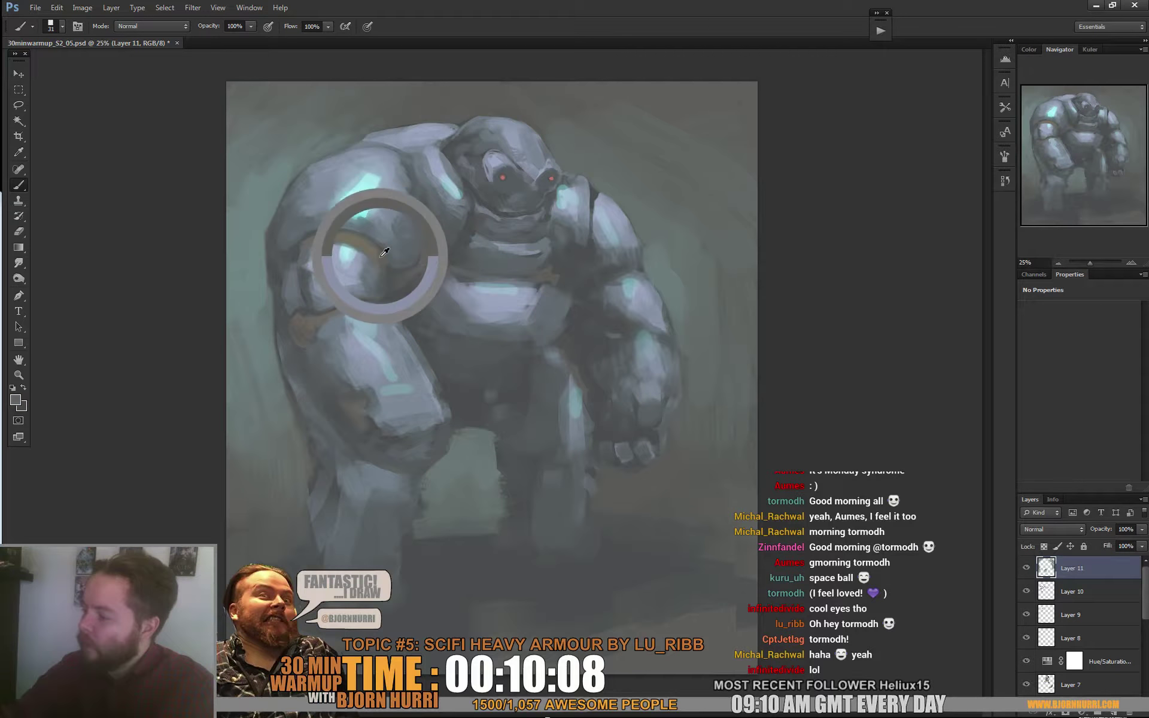
pyautogui.moveTo(488, 154); pyautogui.dragTo(498, 157)
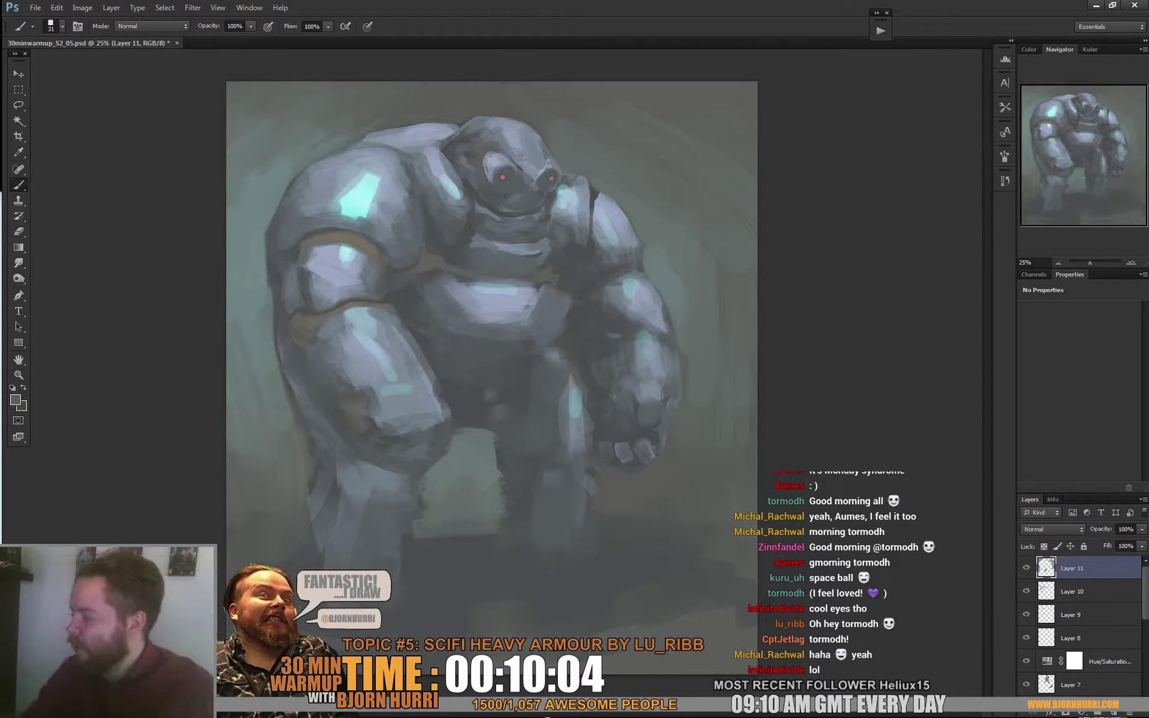
pyautogui.rightClick(542, 150)
pyautogui.click(558, 178)
pyautogui.press('Return')
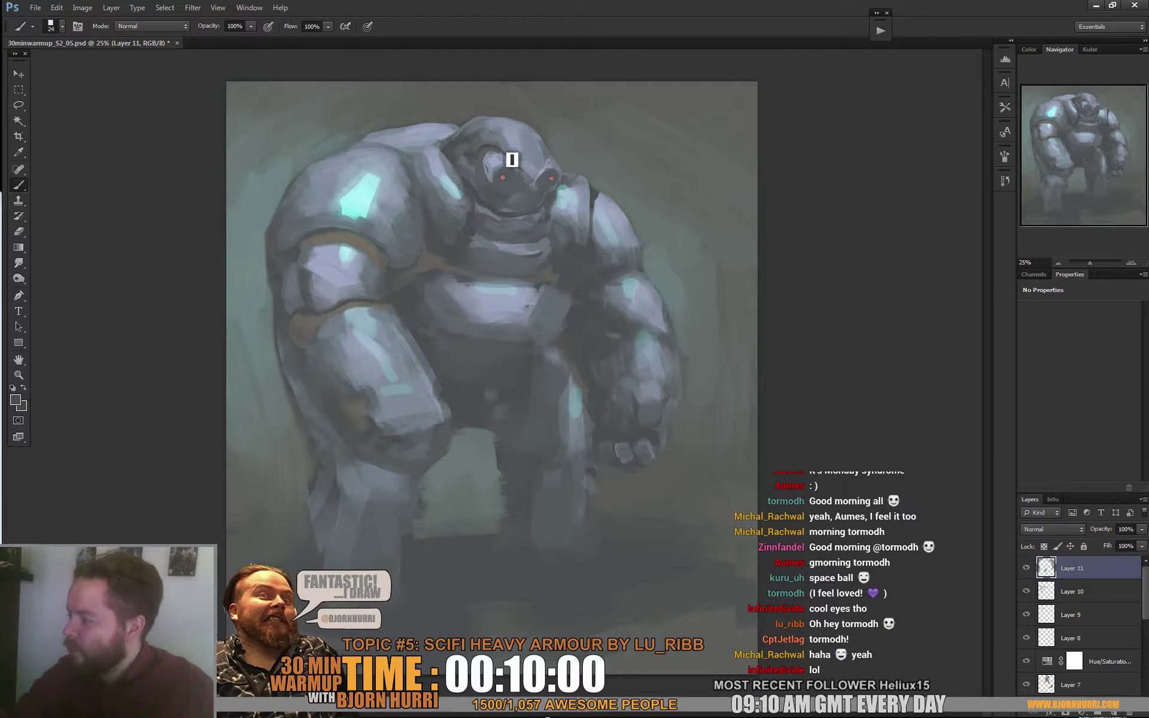
pyautogui.moveTo(563, 169)
pyautogui.mouseDown()
pyautogui.moveTo(550, 161)
pyautogui.moveTo(561, 167)
pyautogui.mouseUp()
pyautogui.keyDown('alt'); pyautogui.click(490, 152); pyautogui.keyUp('alt')
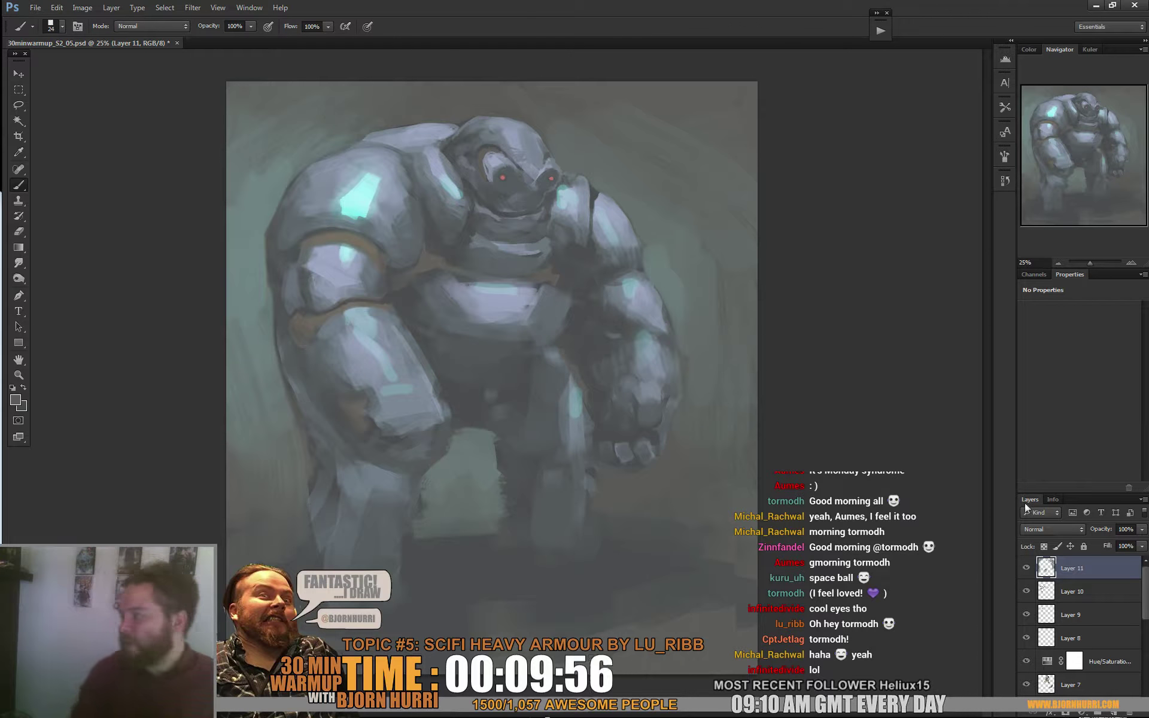
# Add a Hue/Saturation adjustment layer with master saturation +3 and the Yellows saturation raised to +64
pyautogui.click(1085, 714)
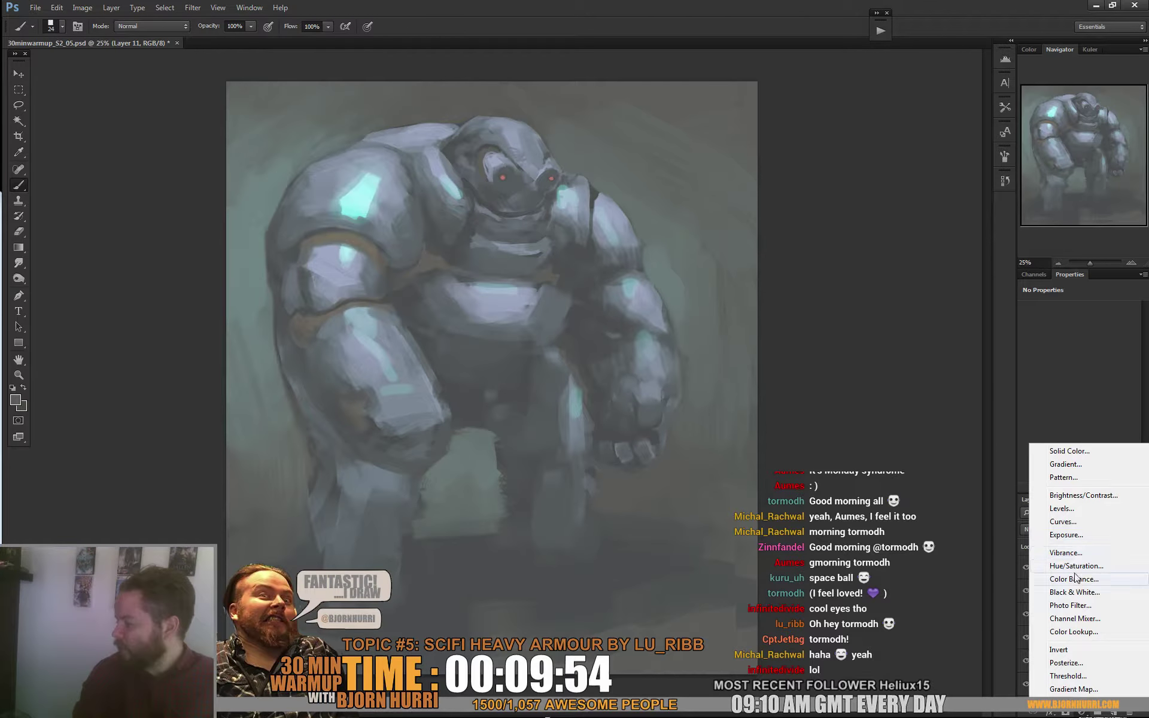
pyautogui.click(1063, 568)
pyautogui.moveTo(1090, 379); pyautogui.dragTo(1082, 379)
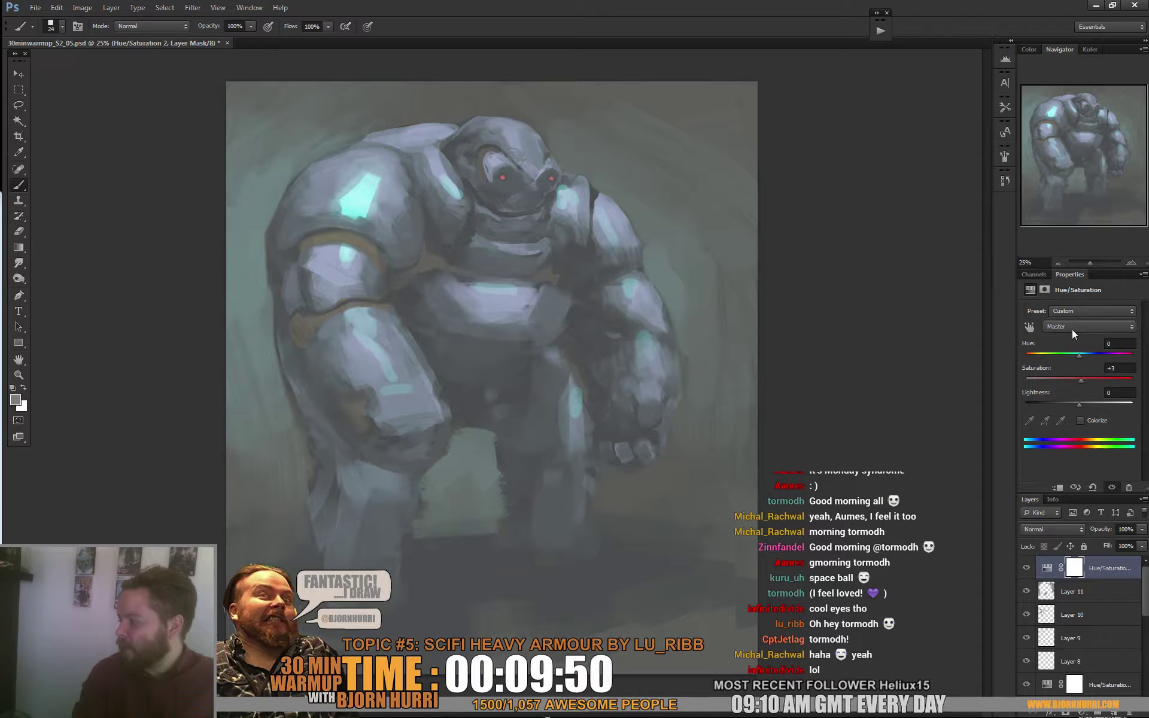
pyautogui.click(1072, 329)
pyautogui.click(1089, 358)
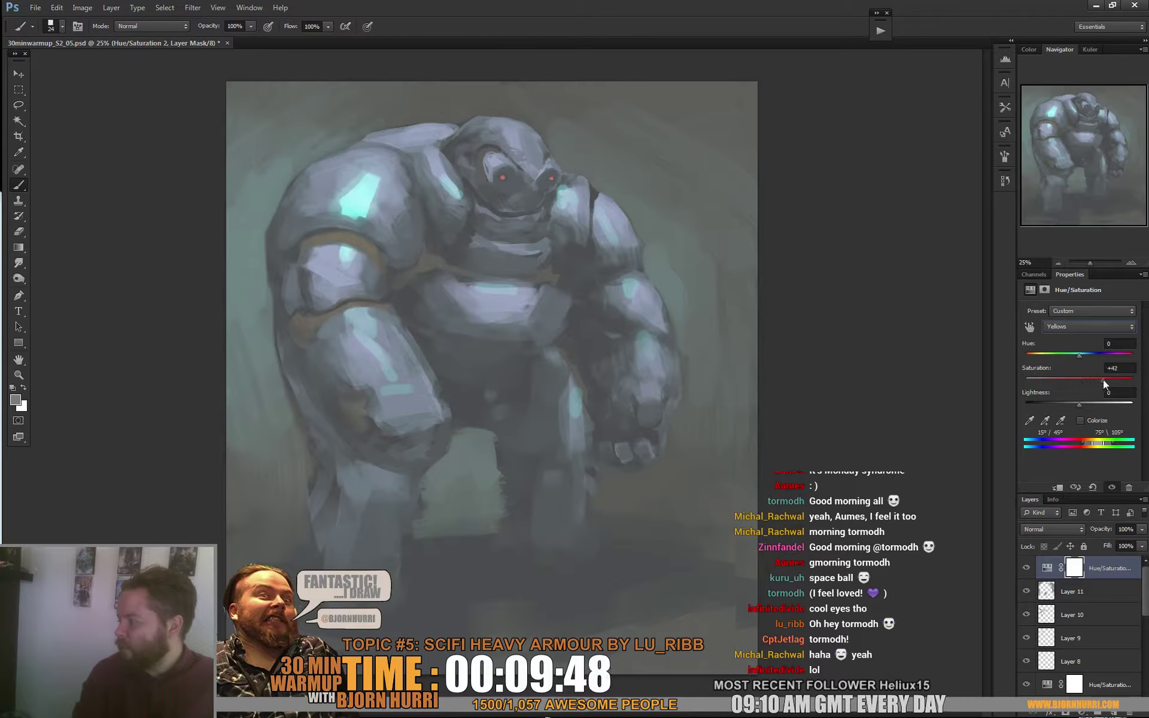
pyautogui.moveTo(1122, 381)
pyautogui.mouseDown()
pyautogui.moveTo(1109, 381)
pyautogui.moveTo(1122, 382)
pyautogui.mouseUp()
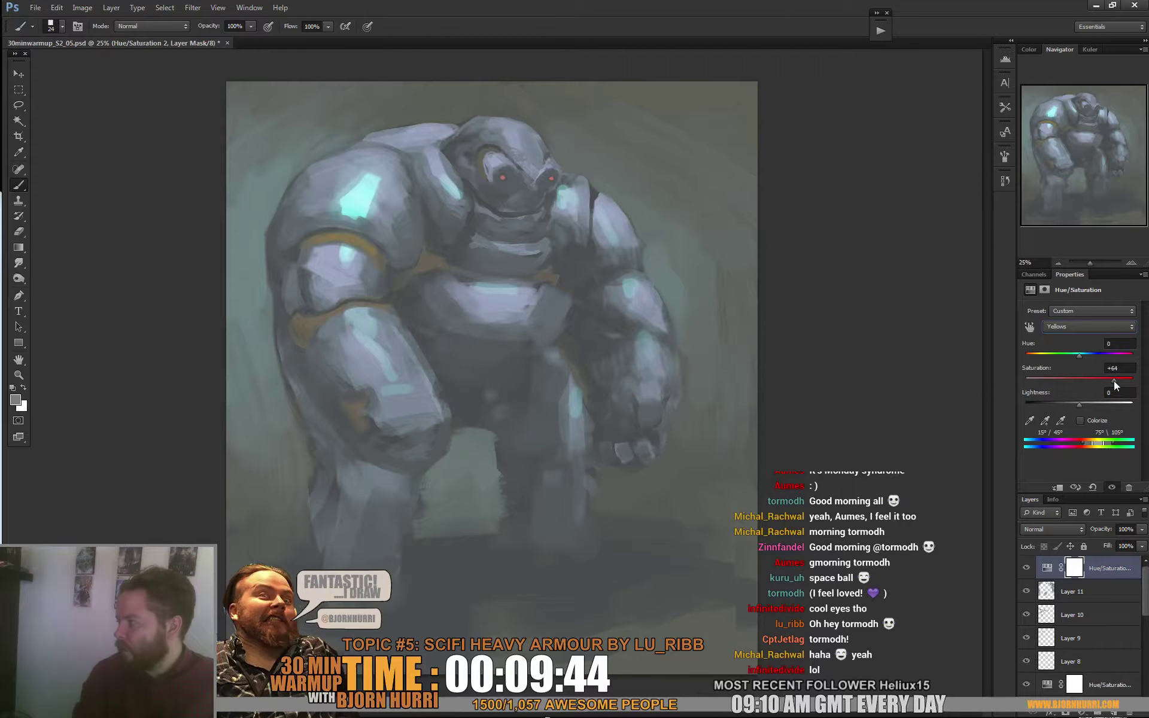
# Add a new layer and refine the brown band below the near shoulder plate with sampled brown and armour colours at 24 px
pyautogui.click(1116, 712)
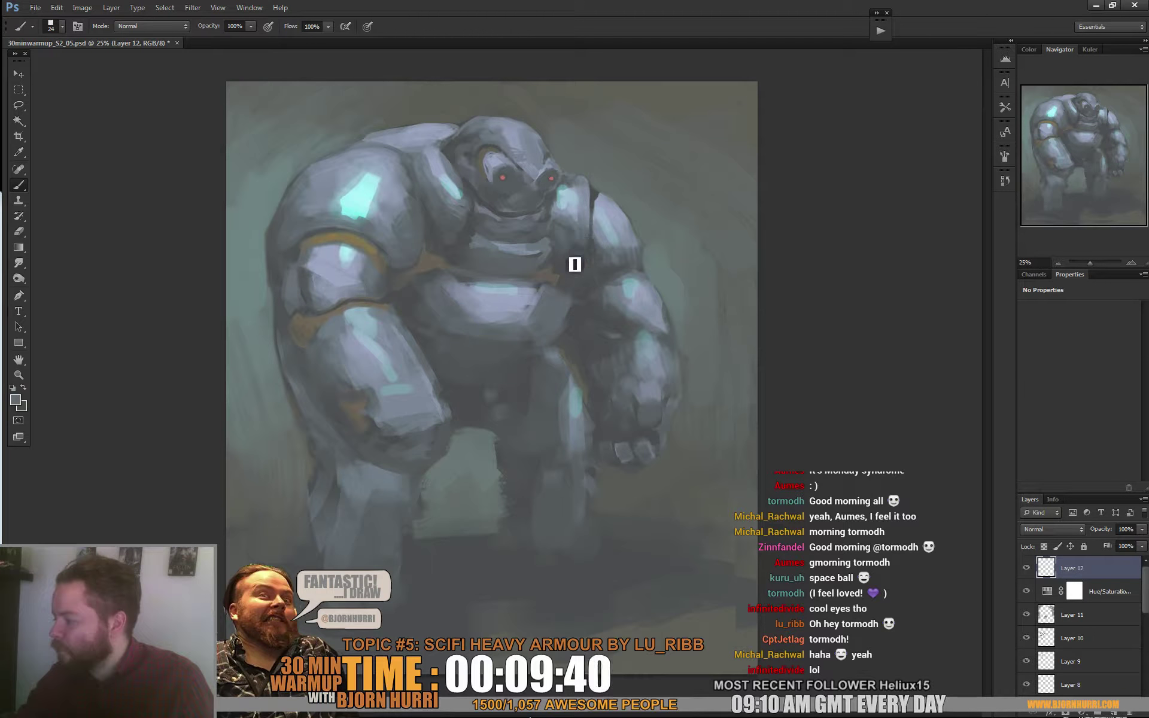
pyautogui.rightClick(599, 230)
pyautogui.press('Escape')
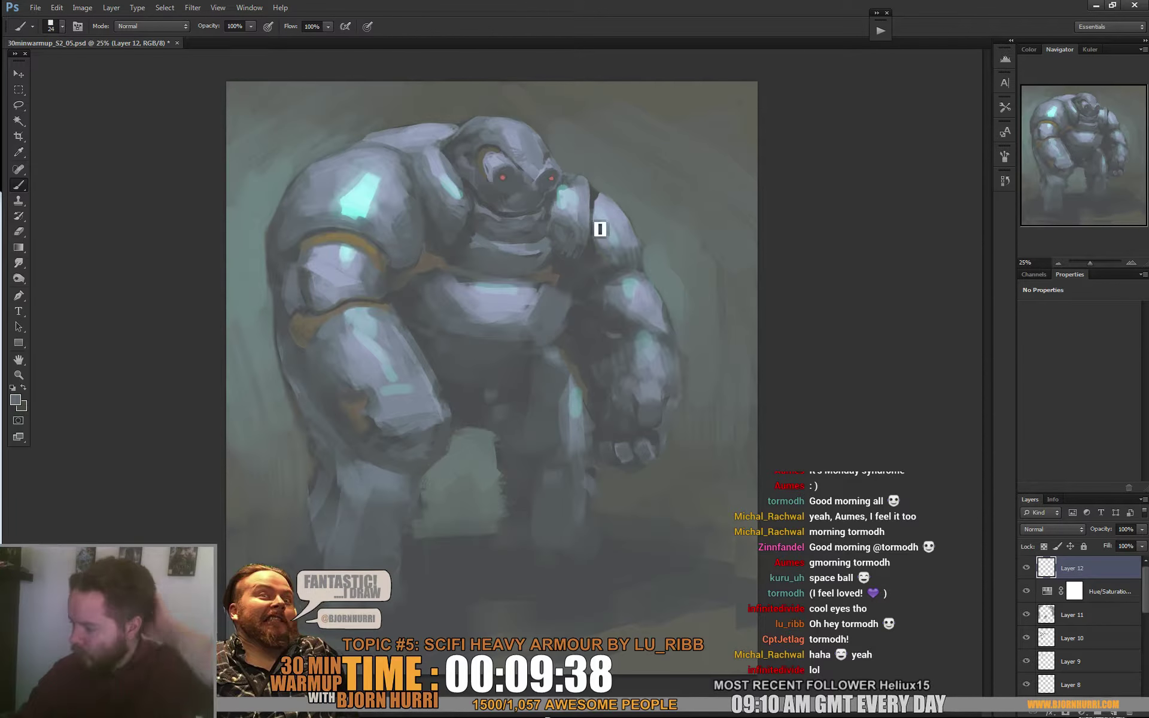
pyautogui.keyDown('alt'); pyautogui.click(342, 244); pyautogui.keyUp('alt')
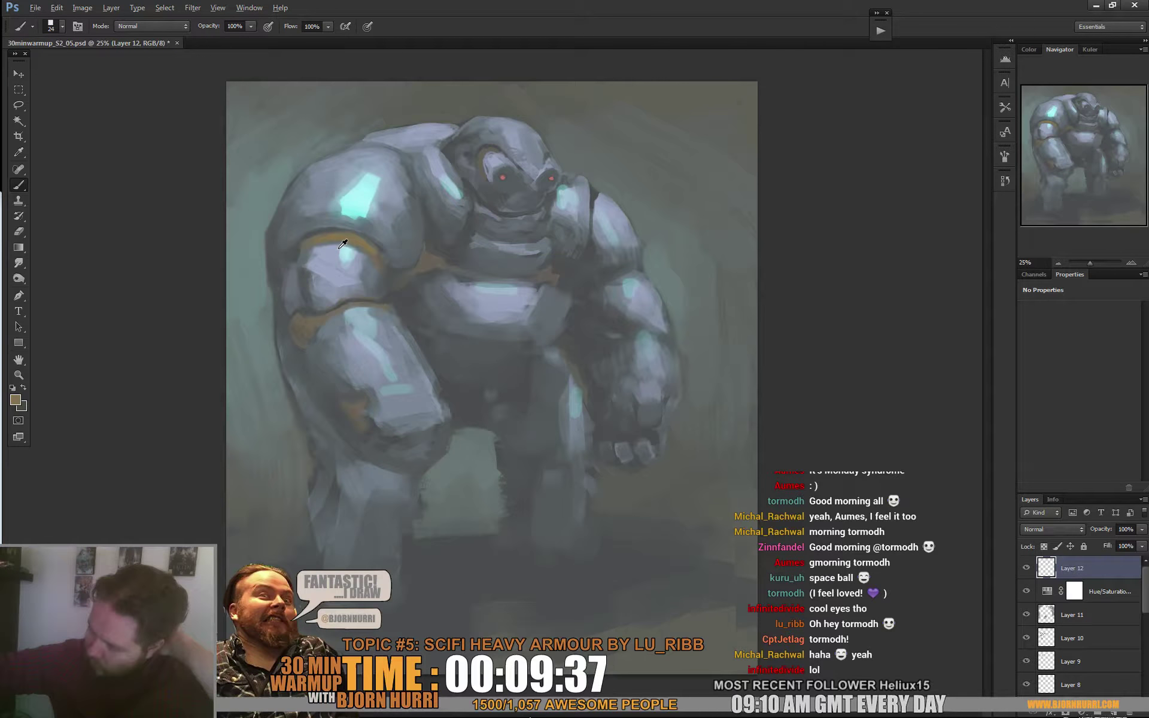
pyautogui.keyDown('alt'); pyautogui.click(347, 249); pyautogui.keyUp('alt')
pyautogui.keyDown('alt'); pyautogui.click(362, 250); pyautogui.keyUp('alt')
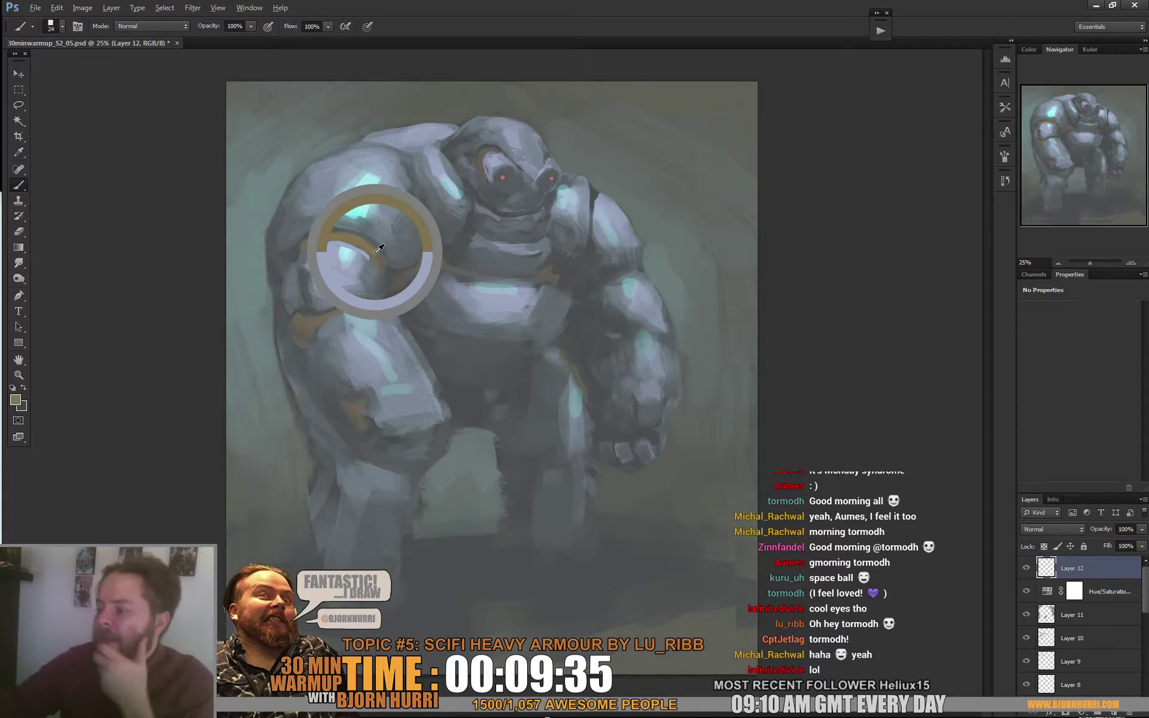
pyautogui.keyDown('alt'); pyautogui.click(392, 265); pyautogui.keyUp('alt')
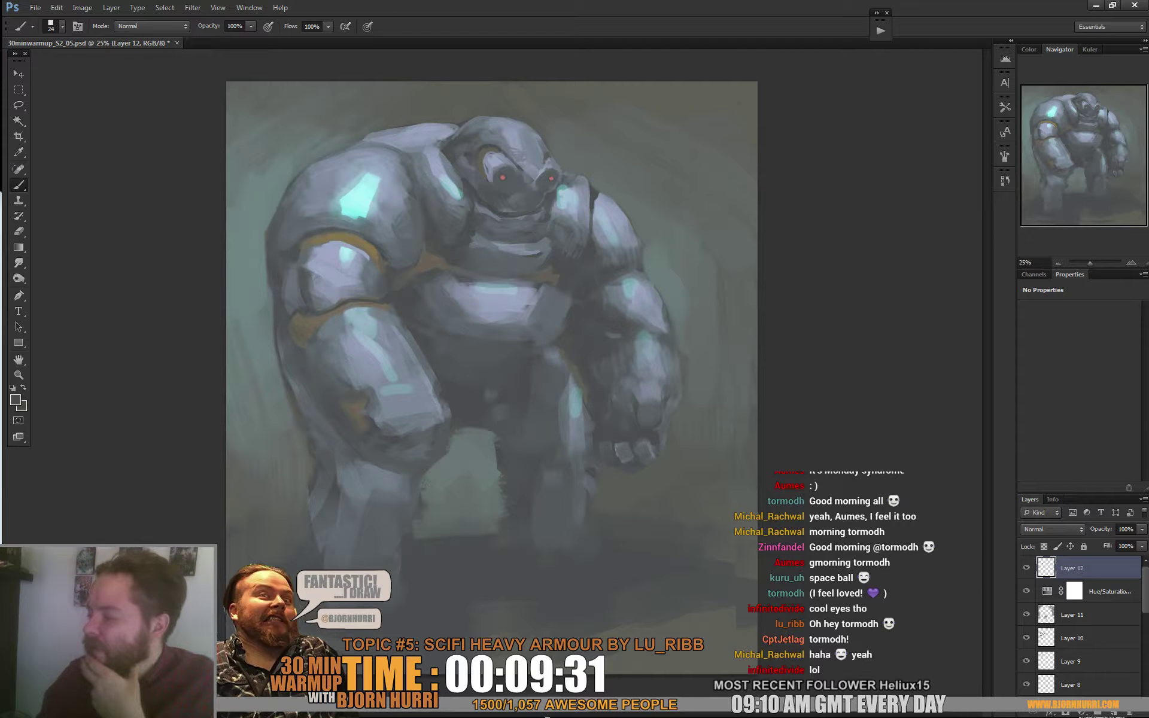
pyautogui.keyDown('alt'); pyautogui.click(322, 224); pyautogui.keyUp('alt')
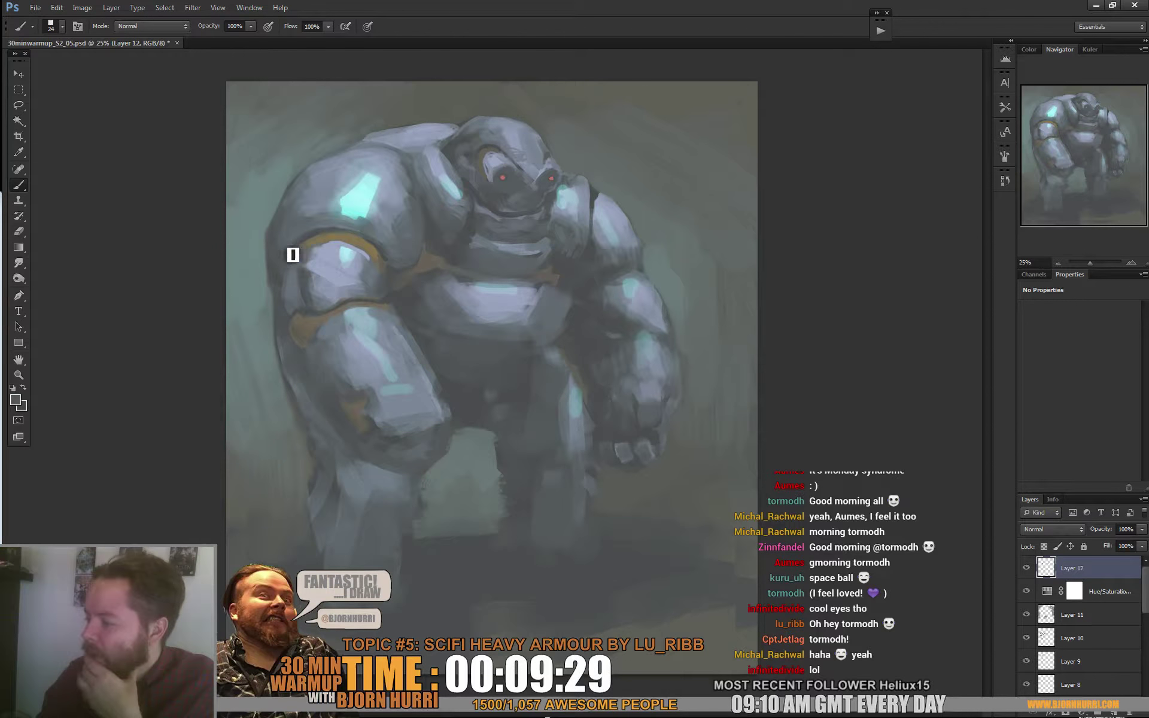
# Extend the brown band around the outer edge of the near upper arm with sampled colours and a 47 px brush
pyautogui.rightClick(364, 237)
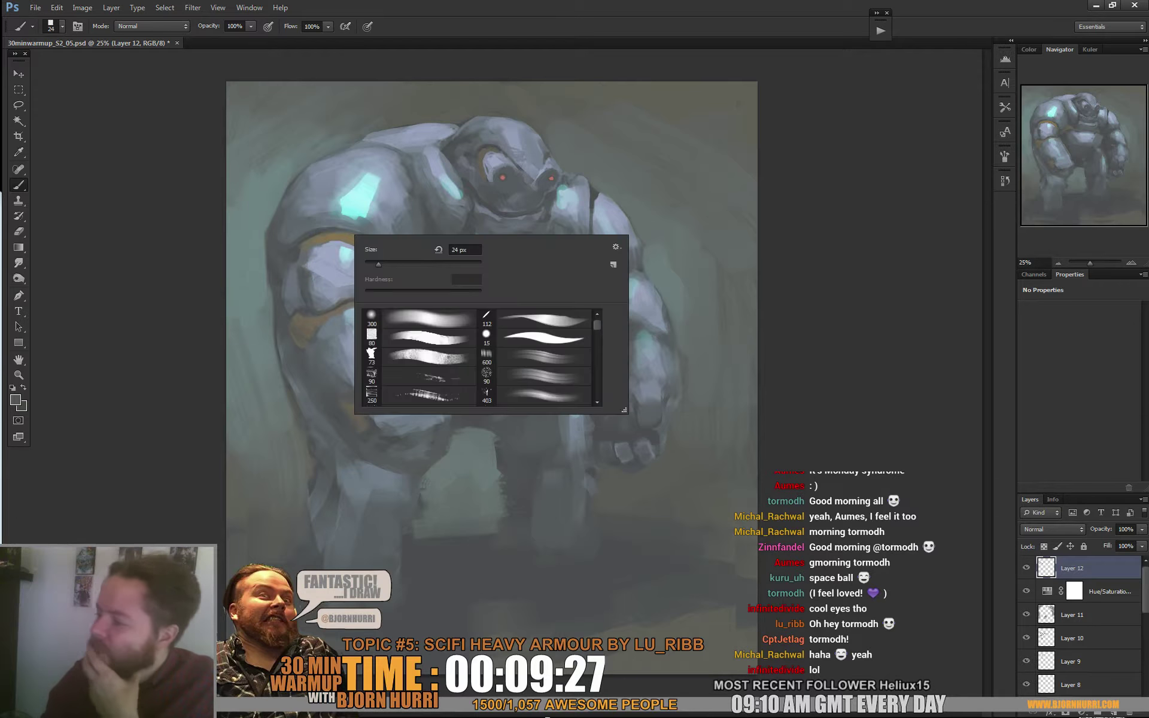
pyautogui.click(393, 264)
pyautogui.keyDown('alt'); pyautogui.click(307, 244); pyautogui.keyUp('alt')
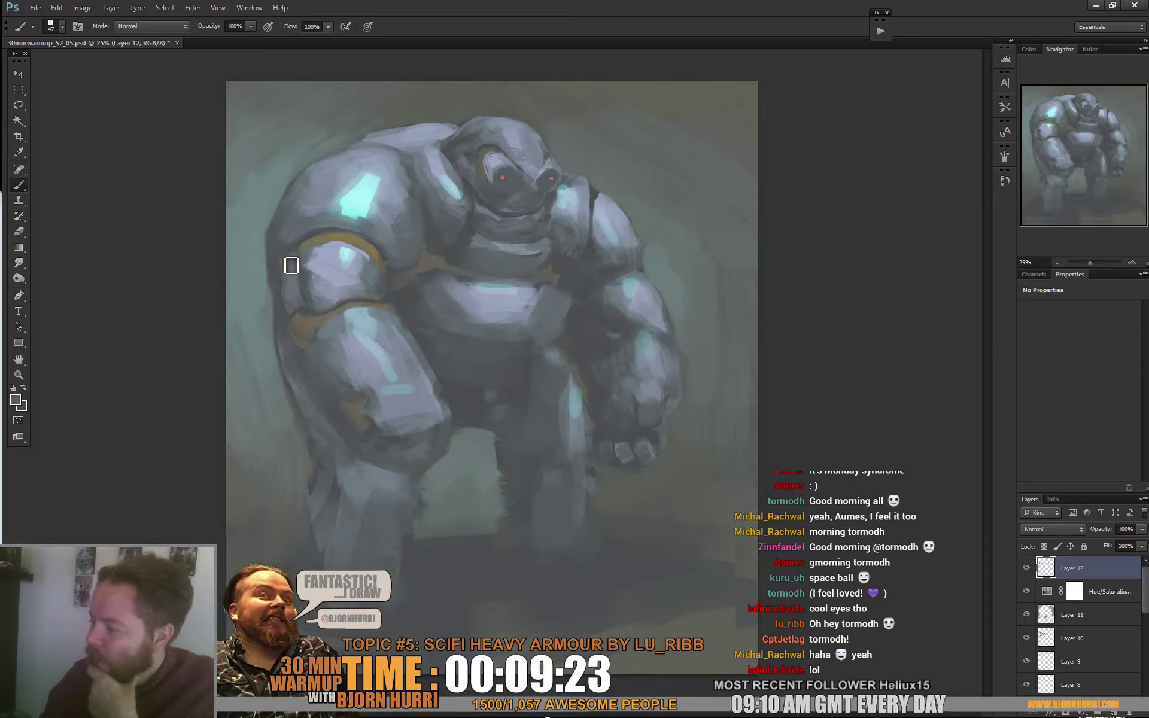
pyautogui.keyDown('alt'); pyautogui.click(299, 249); pyautogui.keyUp('alt')
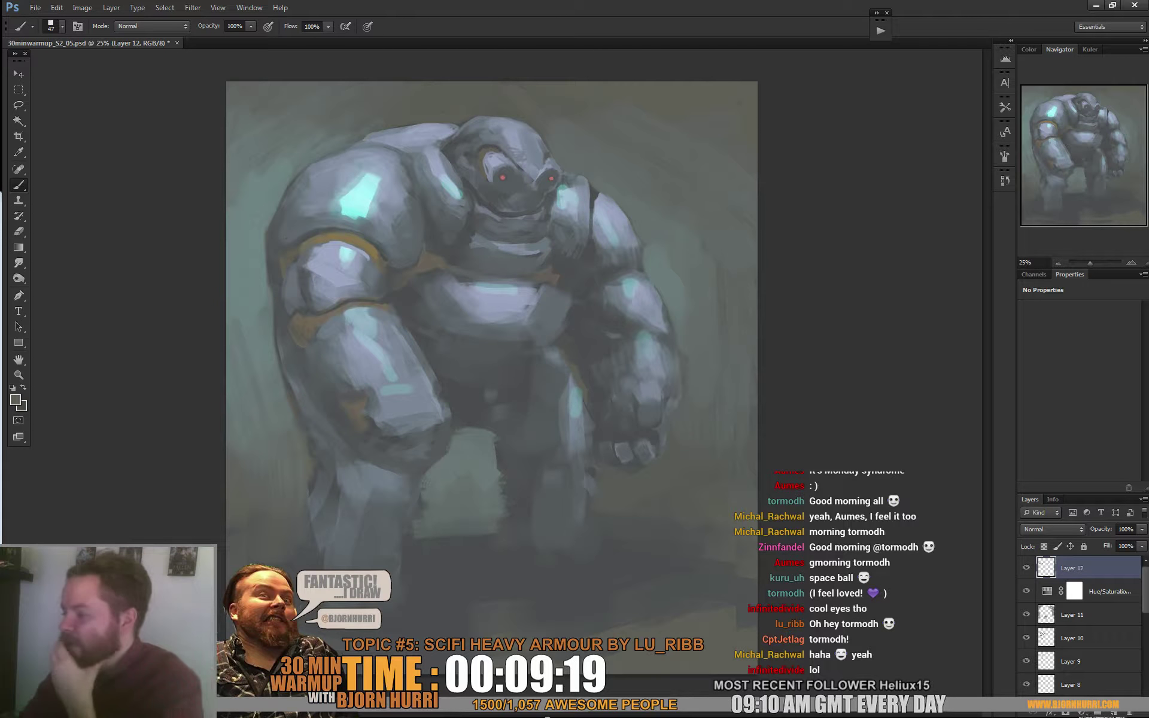
pyautogui.keyDown('alt'); pyautogui.click(291, 263); pyautogui.keyUp('alt')
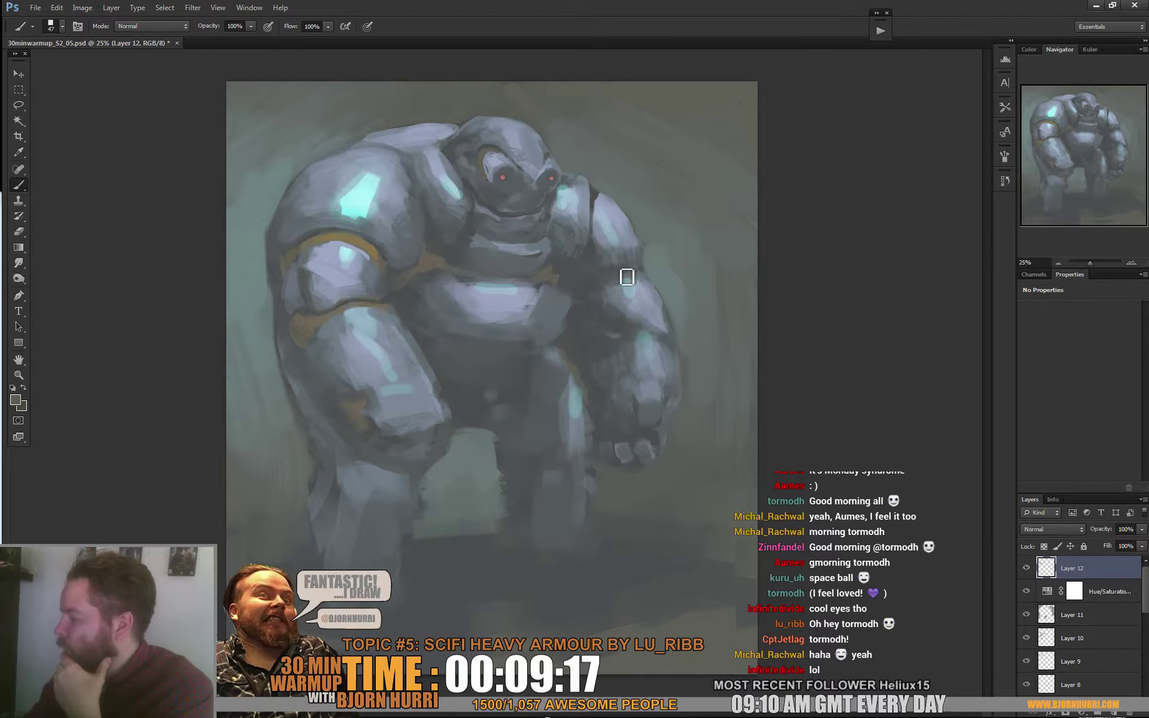
# Paint a brown under-armour band across the far arm between its upper and lower plates, brightening it with brown sampled from the near arm
pyautogui.moveTo(611, 281); pyautogui.dragTo(599, 285)
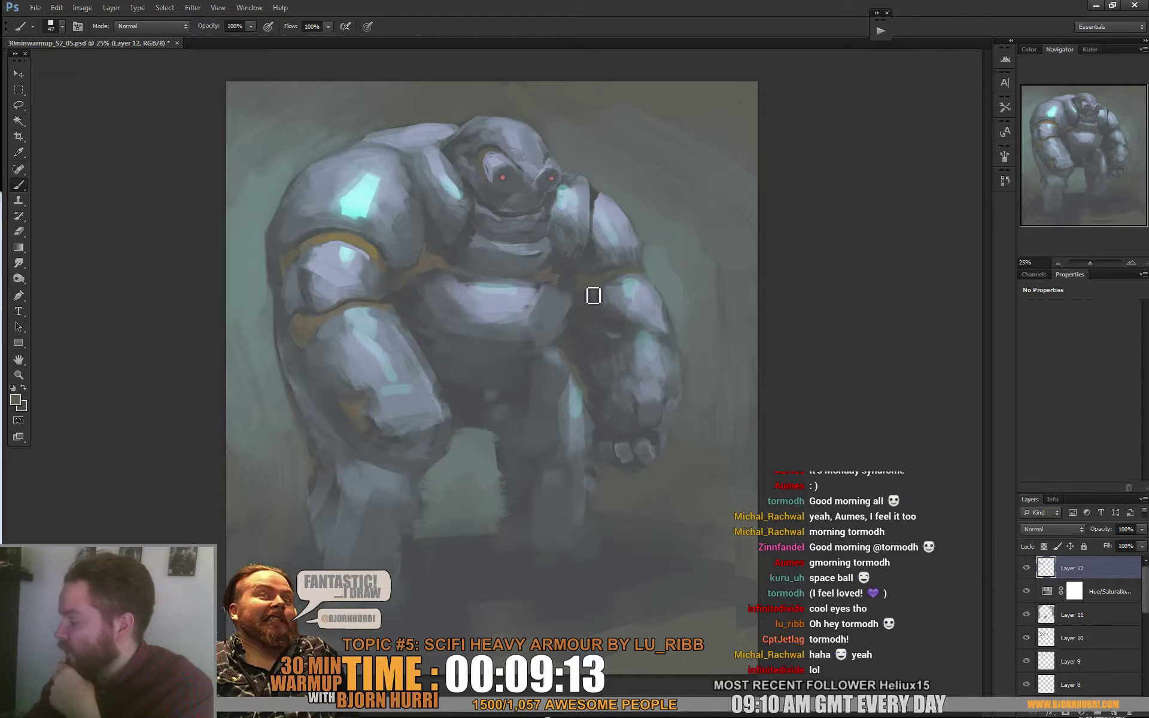
pyautogui.keyDown('alt'); pyautogui.click(337, 237); pyautogui.keyUp('alt')
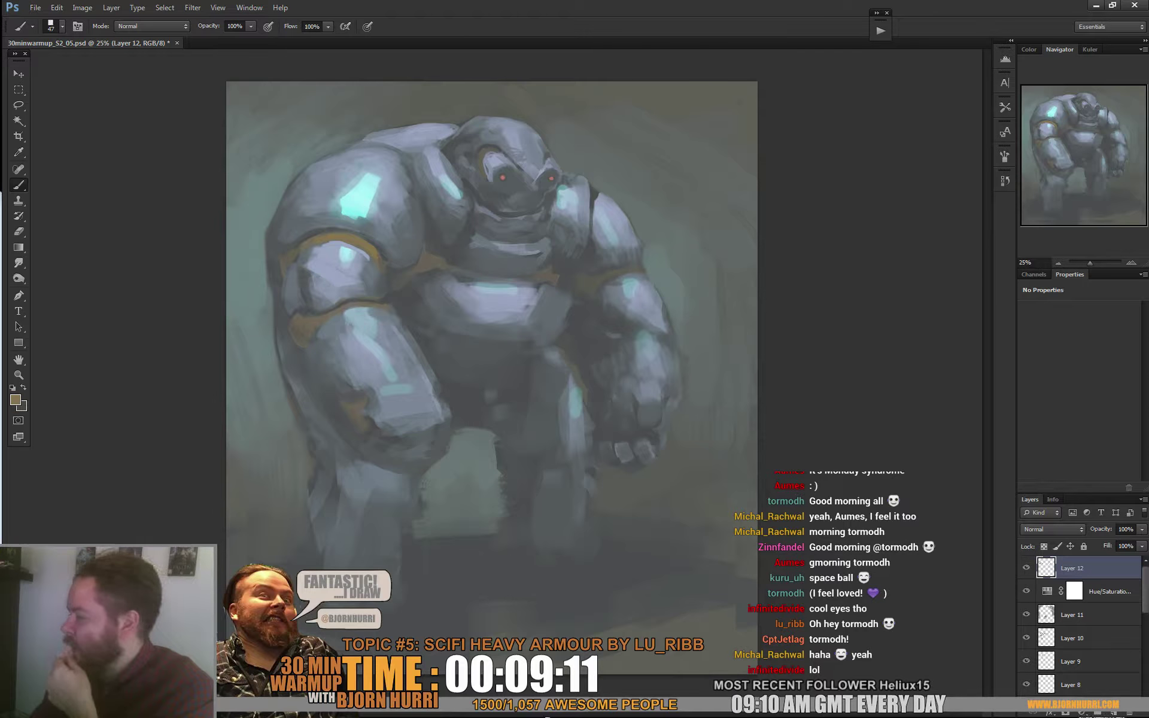
pyautogui.keyDown('alt'); pyautogui.click(583, 284); pyautogui.keyUp('alt')
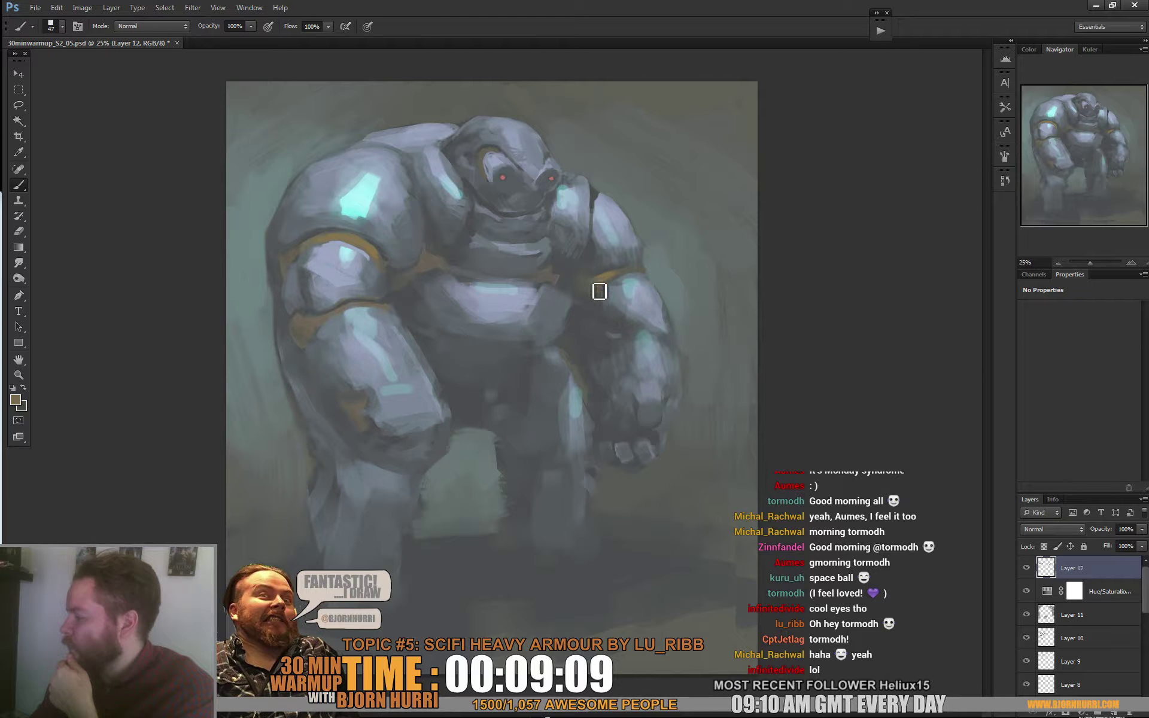
pyautogui.moveTo(599, 292); pyautogui.dragTo(629, 278)
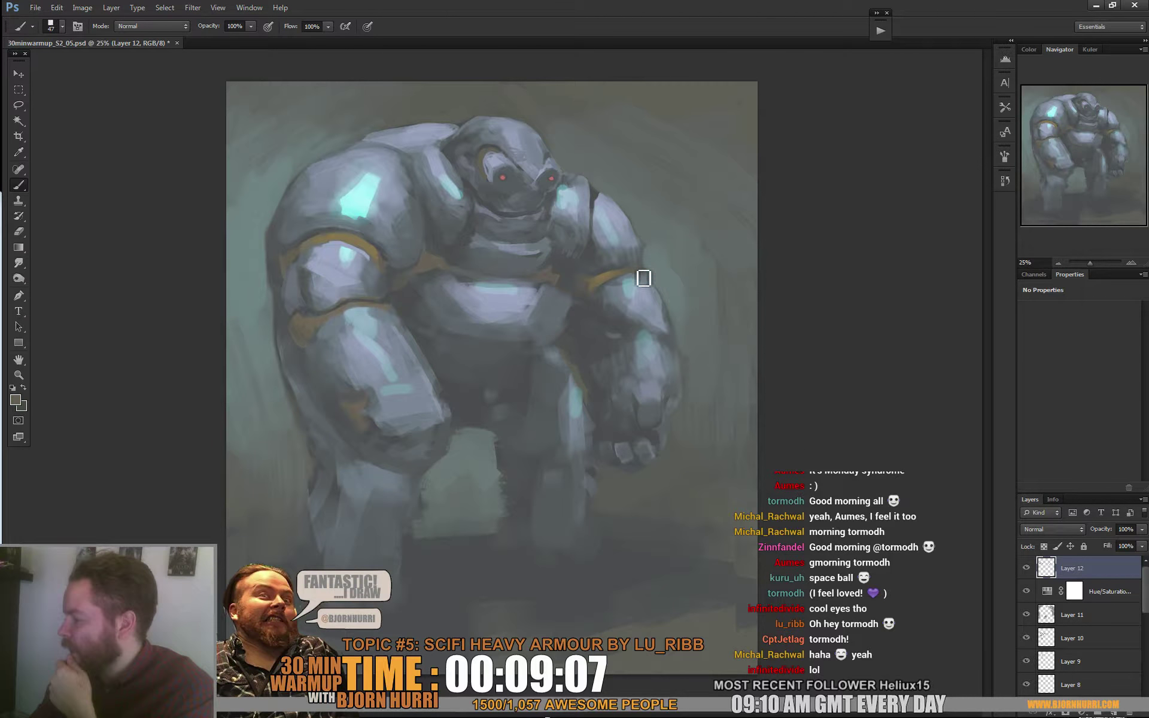
# Clean up the lower edge of the far upper-arm plate above the brown band using colours sampled from the surrounding armour
pyautogui.keyDown('alt'); pyautogui.click(637, 240); pyautogui.keyUp('alt')
pyautogui.keyDown('alt'); pyautogui.click(637, 240); pyautogui.keyUp('alt')
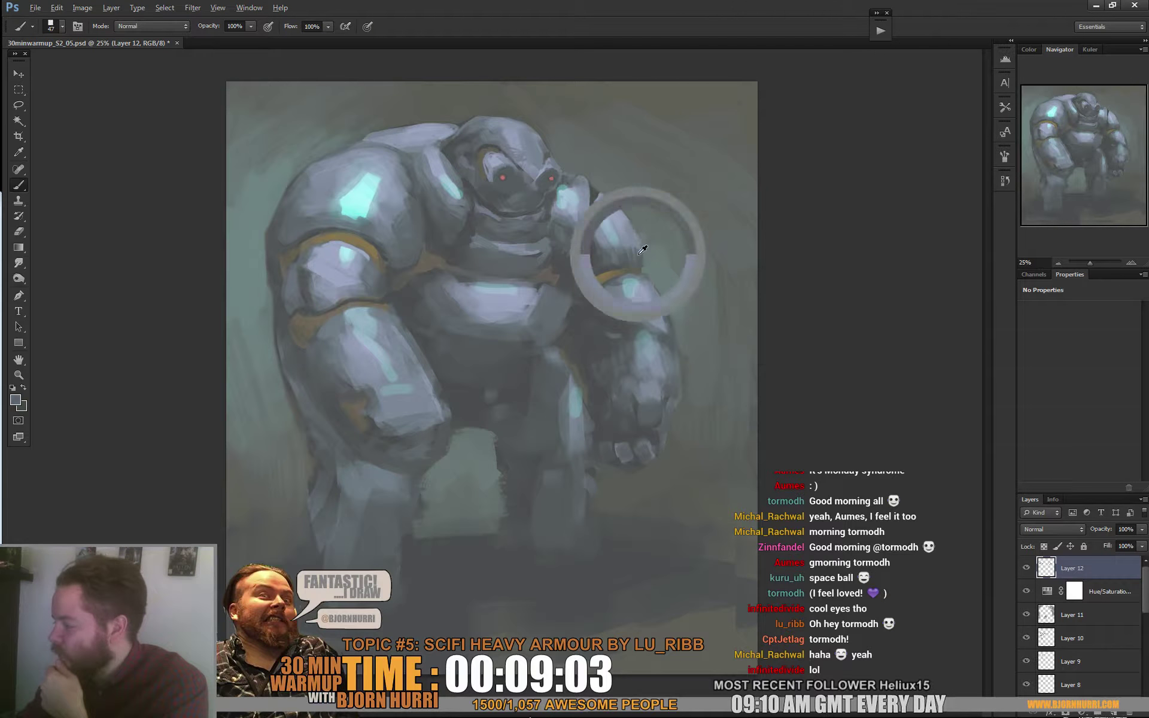
pyautogui.keyDown('alt'); pyautogui.click(638, 246); pyautogui.keyUp('alt')
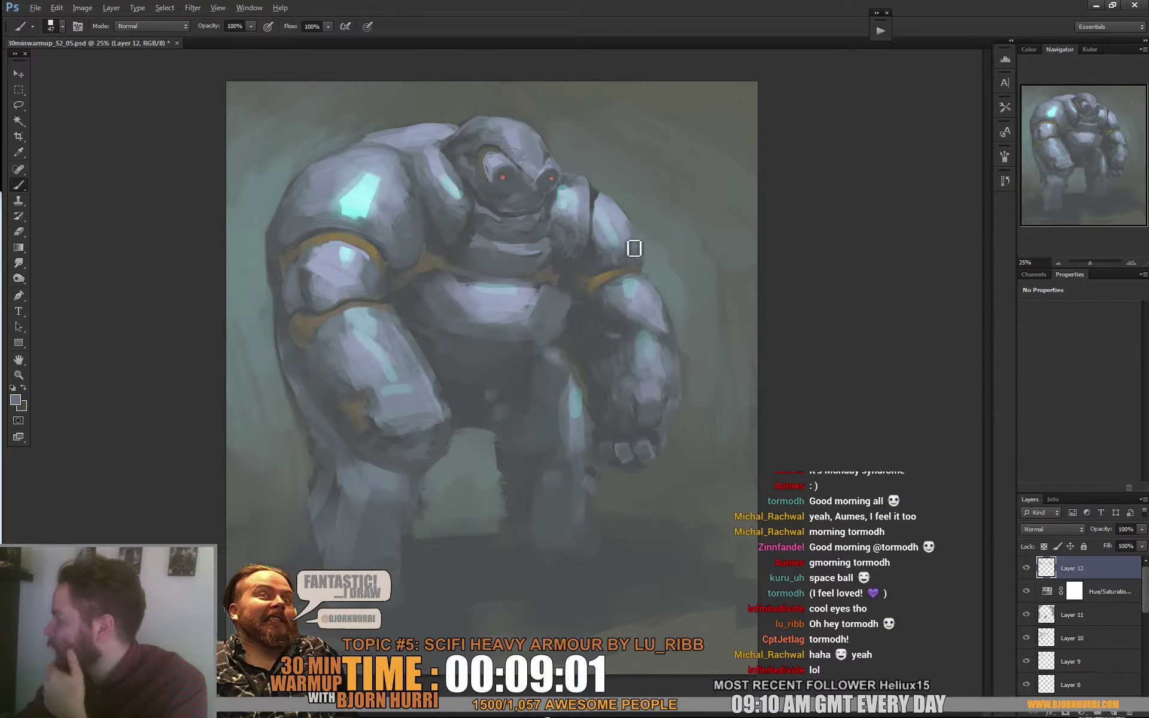
pyautogui.keyDown('alt'); pyautogui.click(631, 231); pyautogui.keyUp('alt')
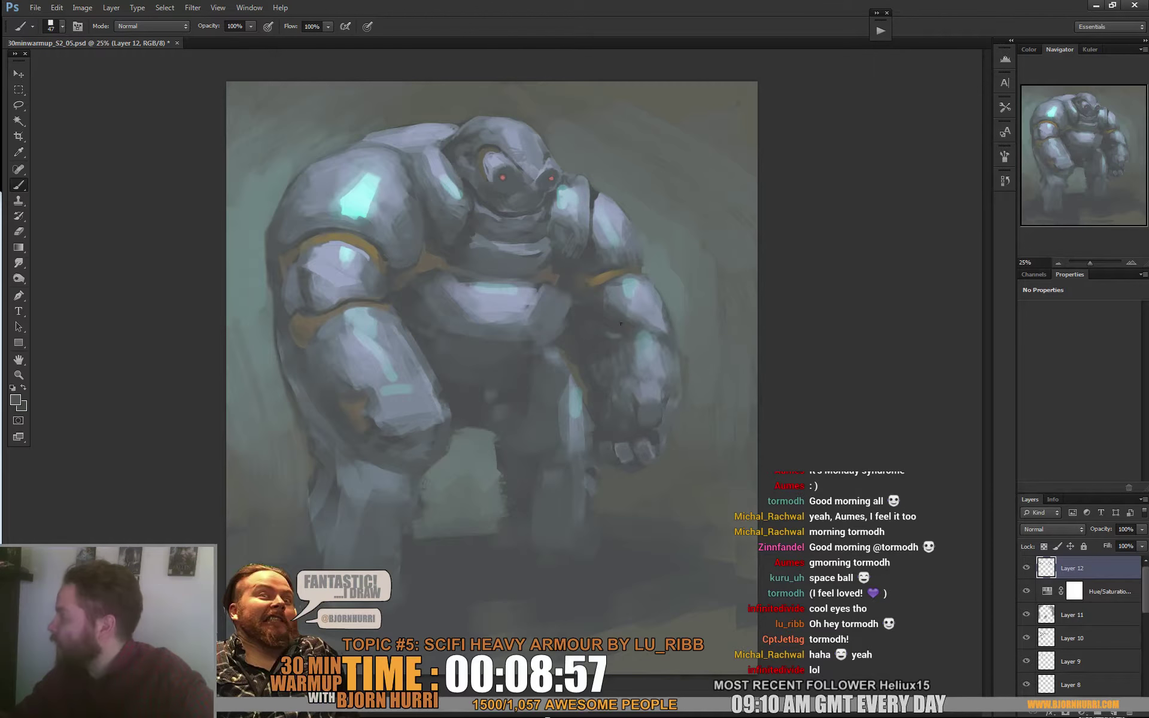
# Paint dark brown under-armour down the inner elbow of the far arm and redefine the forearm plate's edge with a 79 px brush
pyautogui.rightClick(591, 302)
pyautogui.doubleClick(676, 425)
pyautogui.keyDown('alt'); pyautogui.click(593, 277); pyautogui.keyUp('alt')
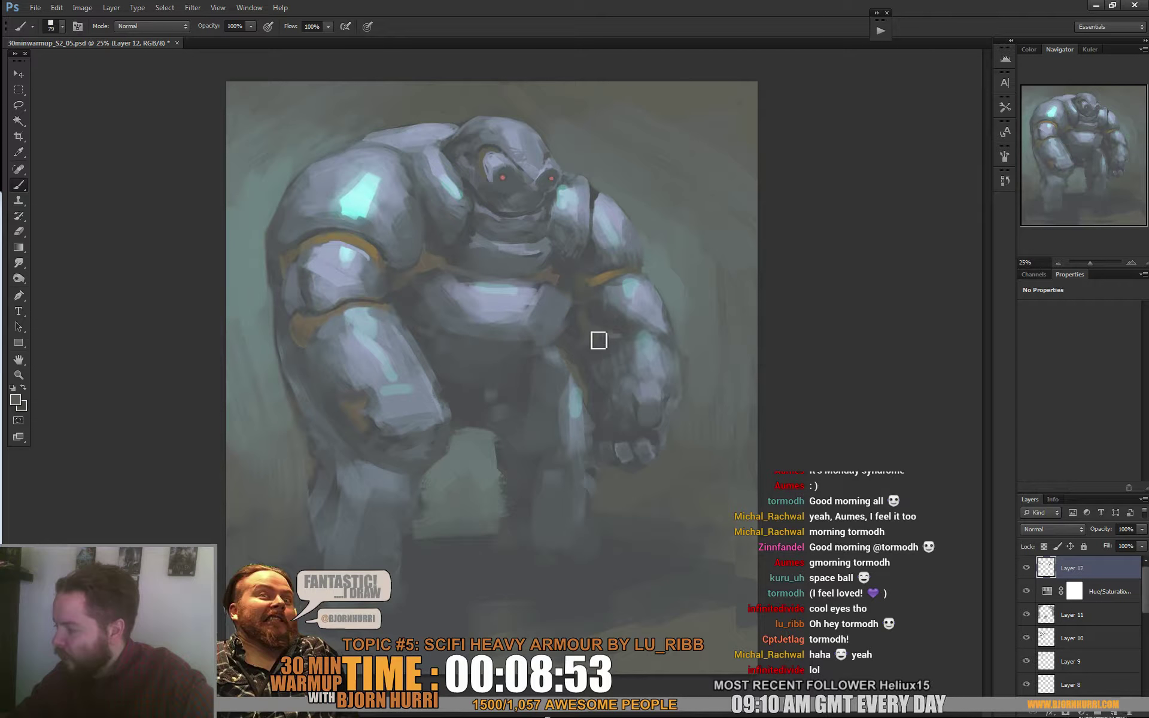
pyautogui.moveTo(608, 337); pyautogui.dragTo(619, 336)
pyautogui.keyDown('alt'); pyautogui.click(600, 344); pyautogui.keyUp('alt')
pyautogui.keyDown('alt'); pyautogui.click(594, 321); pyautogui.keyUp('alt')
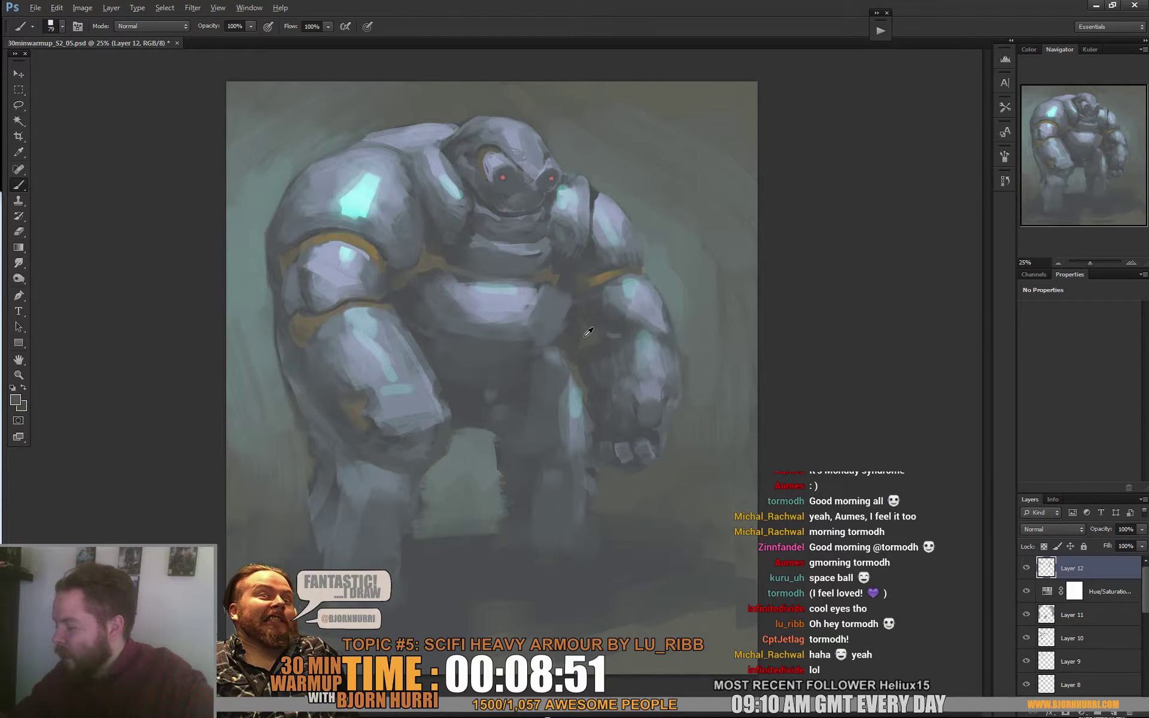
pyautogui.moveTo(589, 289)
pyautogui.mouseDown()
pyautogui.moveTo(582, 332)
pyautogui.moveTo(598, 351)
pyautogui.moveTo(583, 333)
pyautogui.moveTo(631, 342)
pyautogui.moveTo(608, 363)
pyautogui.moveTo(640, 354)
pyautogui.mouseUp()
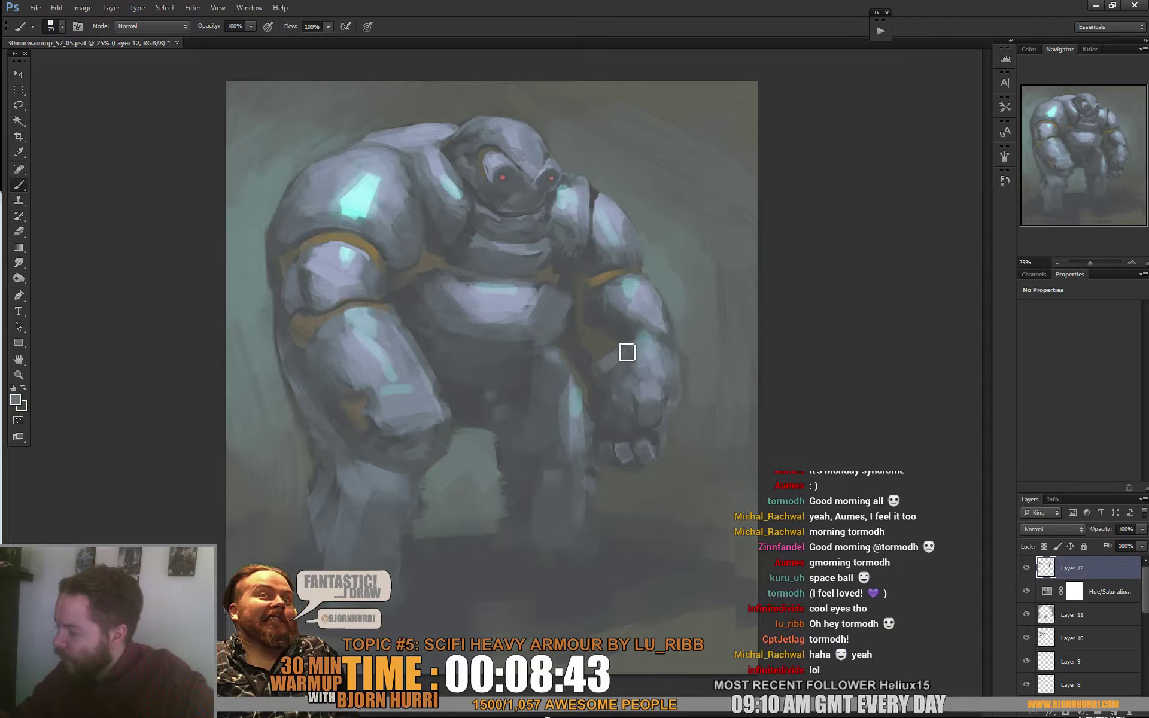
pyautogui.keyDown('alt'); pyautogui.click(610, 365); pyautogui.keyUp('alt')
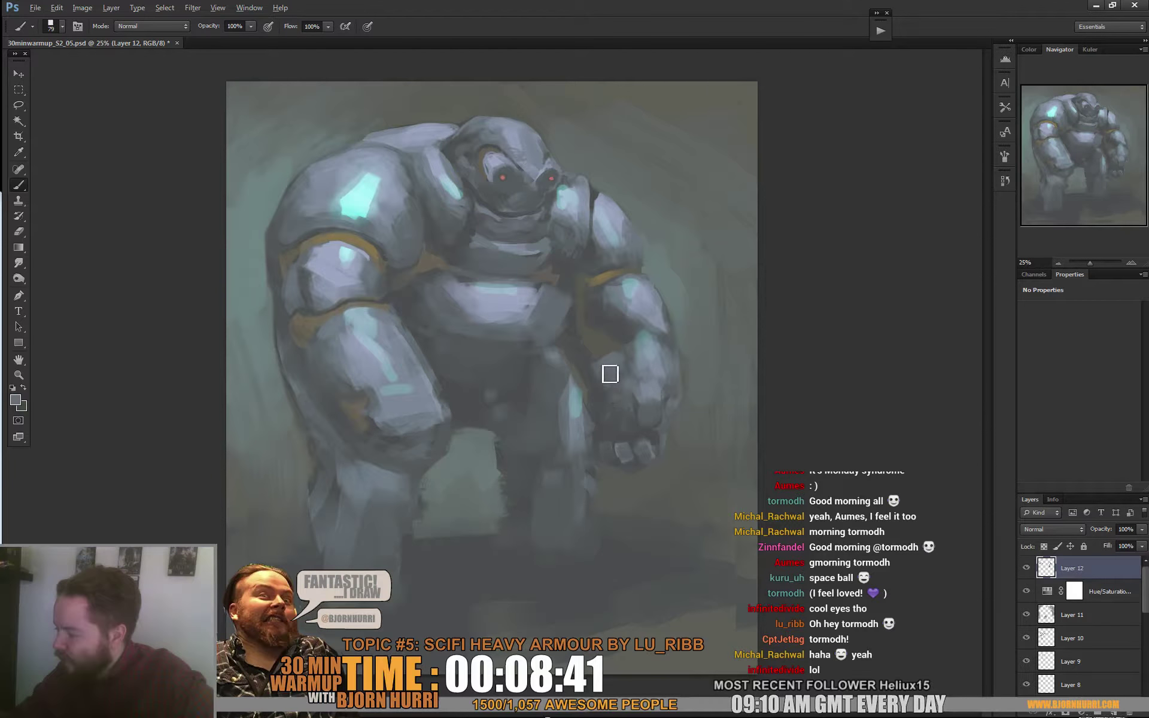
# Repaint the upper edge of the far forearm plate and brighten the inner-elbow under-armour using grey and brown sampled from the arm
pyautogui.keyDown('alt'); pyautogui.click(601, 375); pyautogui.keyUp('alt')
pyautogui.moveTo(595, 362); pyautogui.dragTo(589, 369)
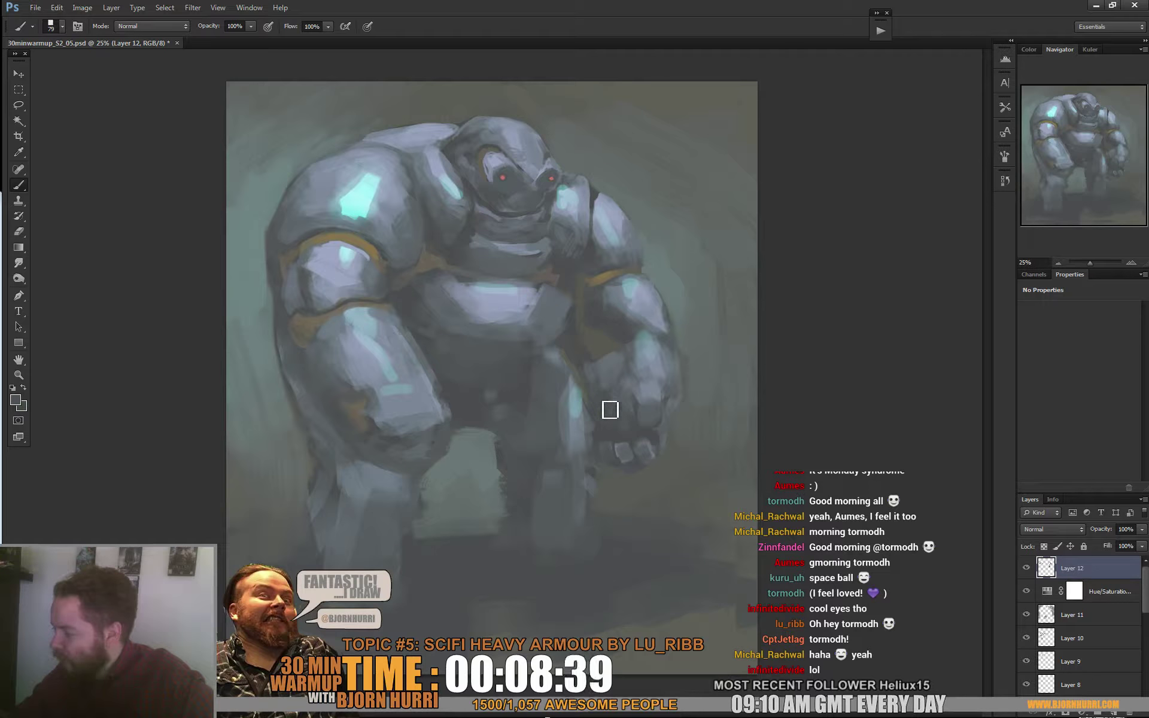
pyautogui.keyDown('alt'); pyautogui.click(605, 327); pyautogui.keyUp('alt')
pyautogui.keyDown('alt'); pyautogui.click(613, 280); pyautogui.keyUp('alt')
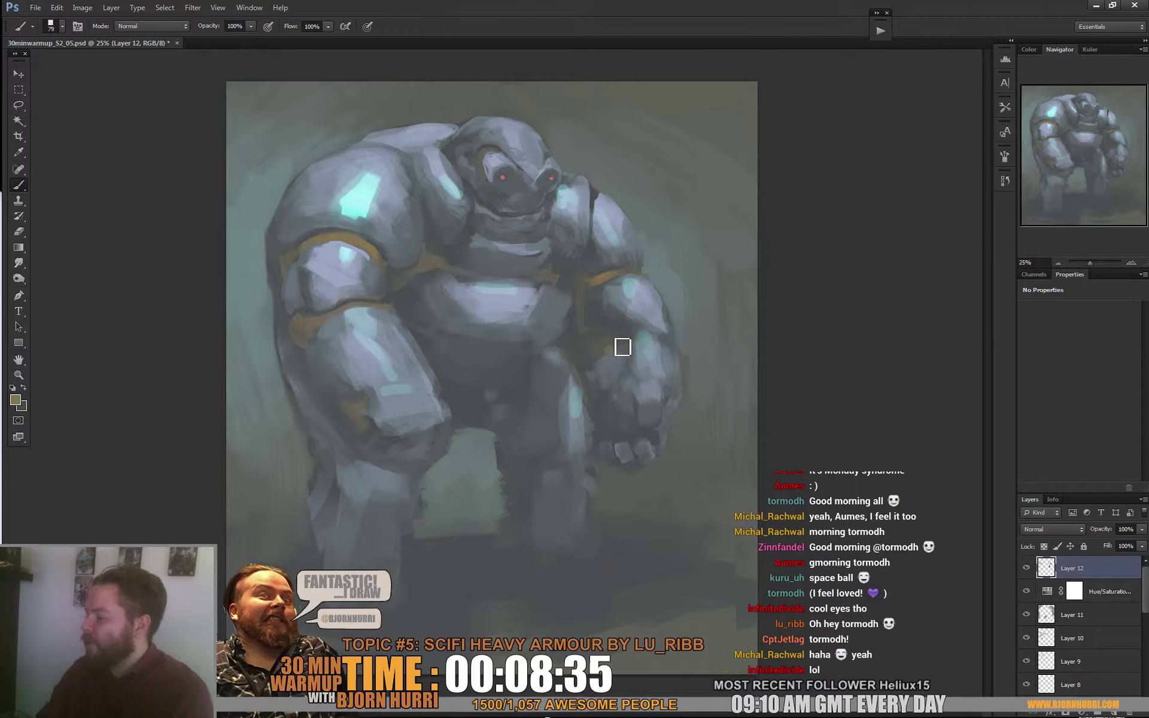
pyautogui.keyDown('alt'); pyautogui.click(585, 346); pyautogui.keyUp('alt')
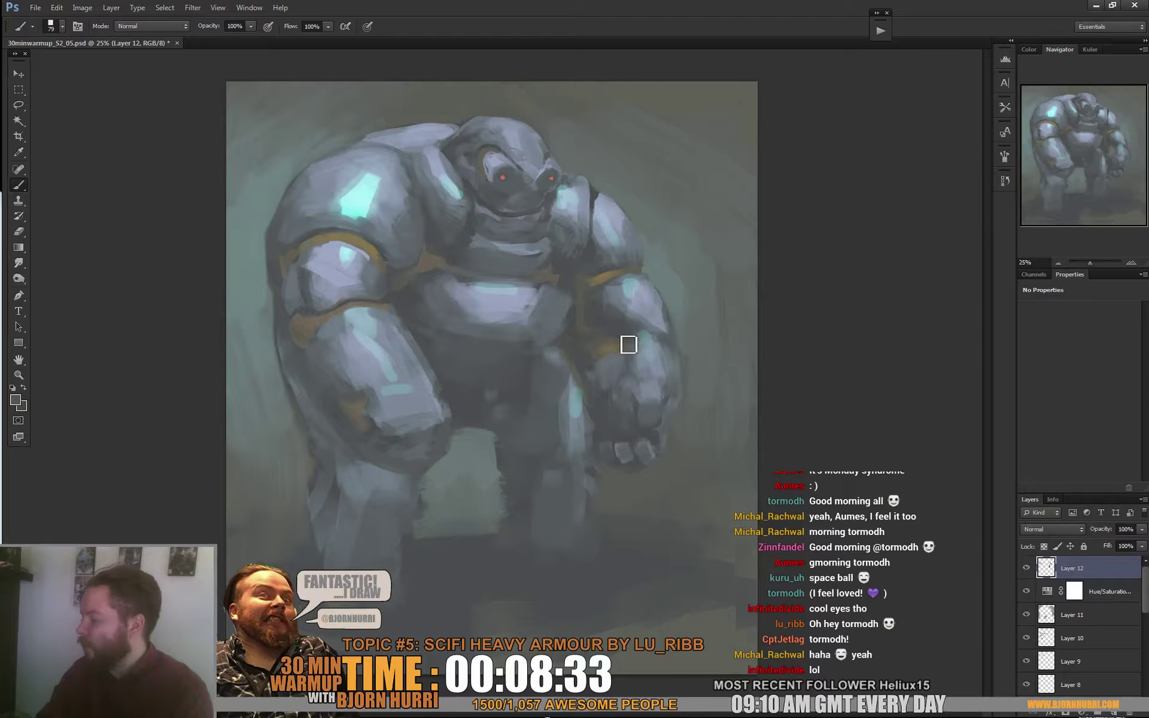
# Extend a thin brown under-armour band across the far elbow to the arm's outer edge with a 38 px brush and sampled colours
pyautogui.rightClick(689, 324)
pyautogui.click(716, 352)
pyautogui.click(641, 342)
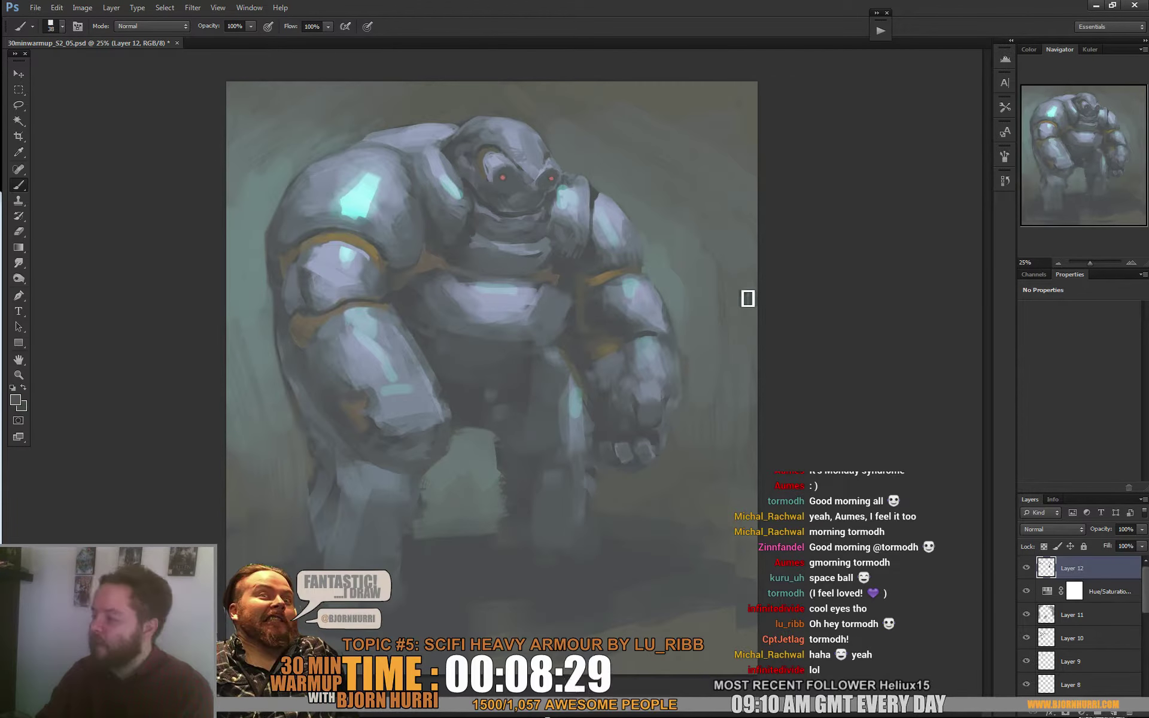
pyautogui.keyDown('alt'); pyautogui.click(613, 262); pyautogui.keyUp('alt')
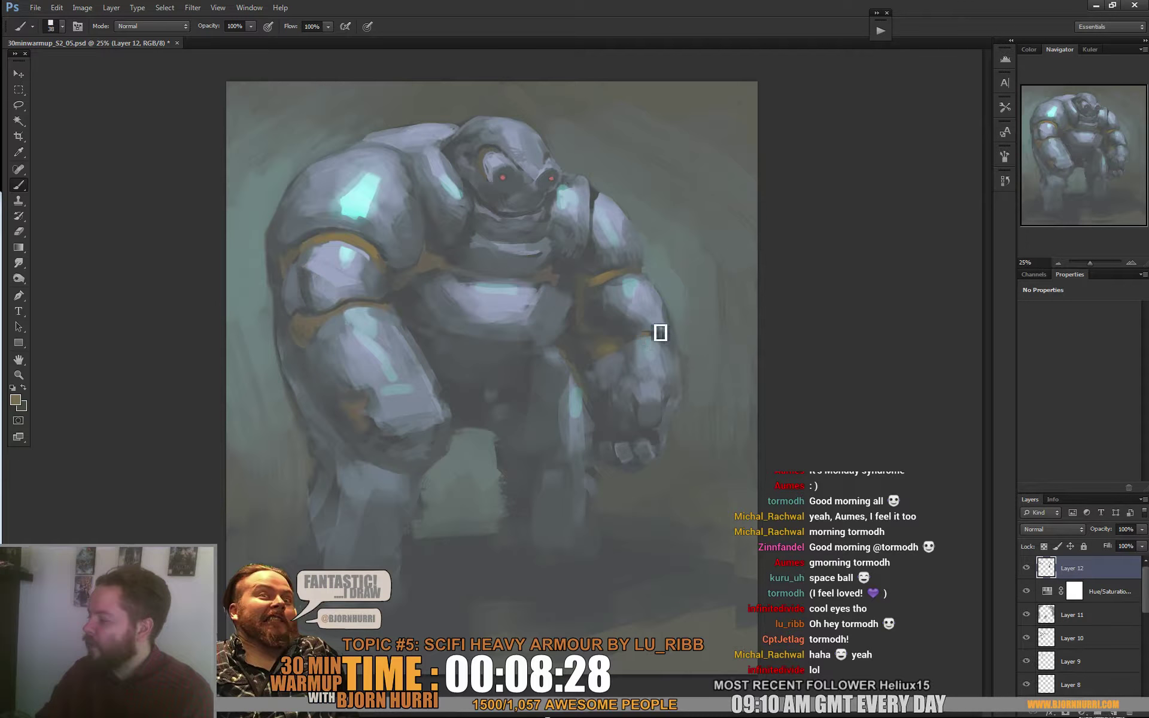
pyautogui.keyDown('alt'); pyautogui.click(636, 271); pyautogui.keyUp('alt')
pyautogui.moveTo(664, 342); pyautogui.dragTo(677, 348)
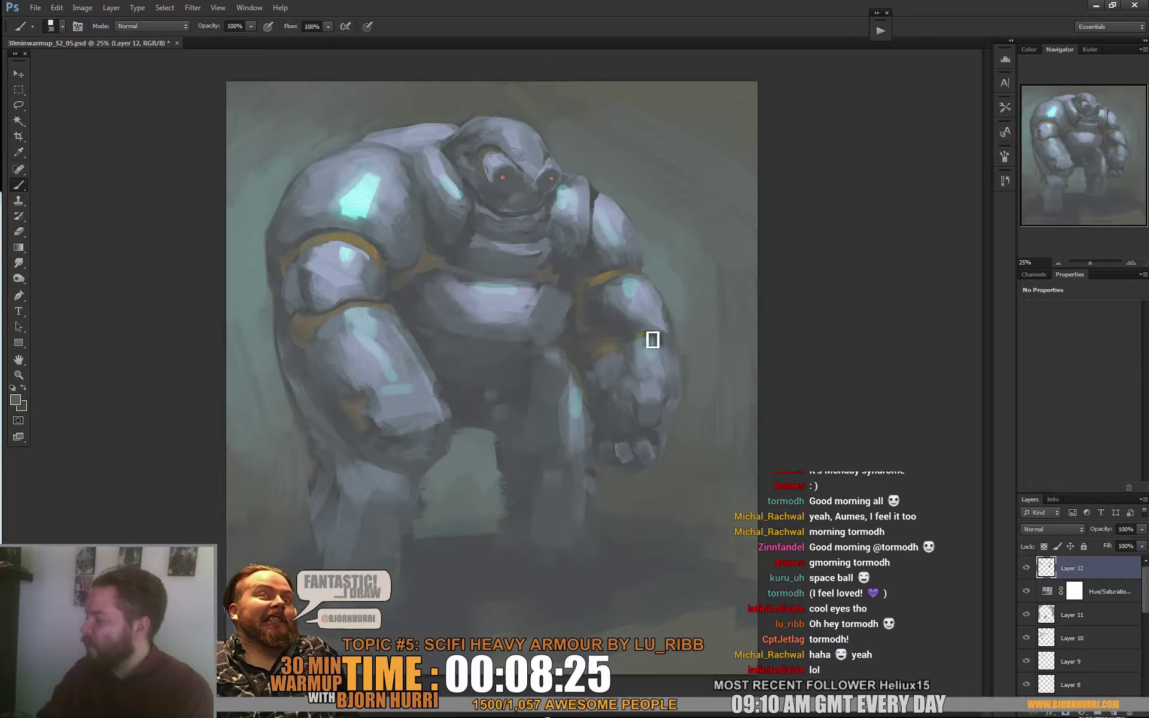
pyautogui.keyDown('alt'); pyautogui.click(608, 333); pyautogui.keyUp('alt')
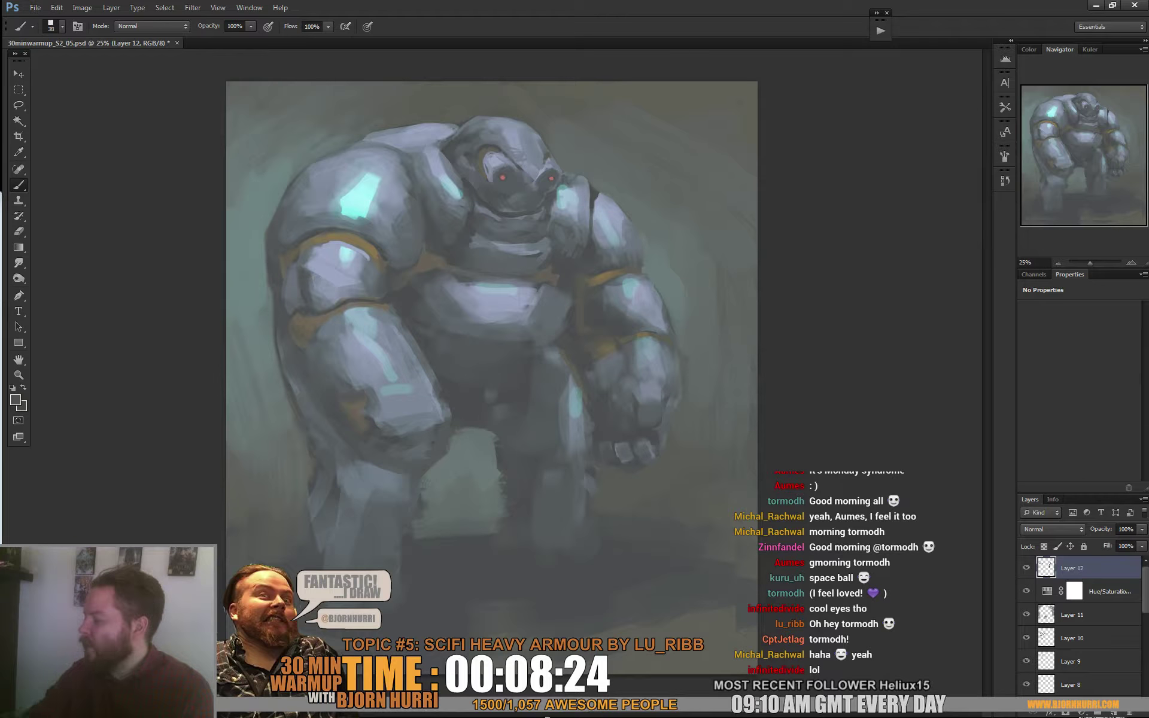
# Refine the armour edges bordering the far elbow's brown band with colours sampled from the surrounding plates
pyautogui.keyDown('alt'); pyautogui.click(668, 327); pyautogui.keyUp('alt')
pyautogui.keyDown('alt'); pyautogui.click(644, 320); pyautogui.keyUp('alt')
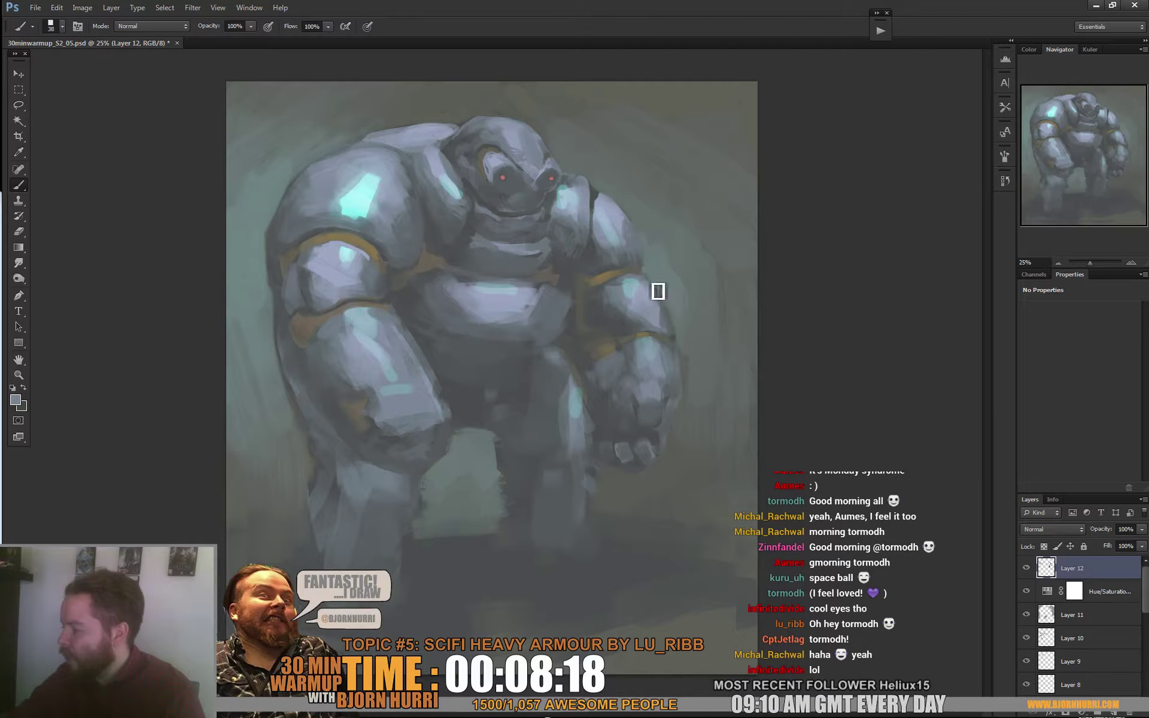
pyautogui.keyDown('alt'); pyautogui.click(663, 314); pyautogui.keyUp('alt')
pyautogui.keyDown('alt'); pyautogui.click(658, 319); pyautogui.keyUp('alt')
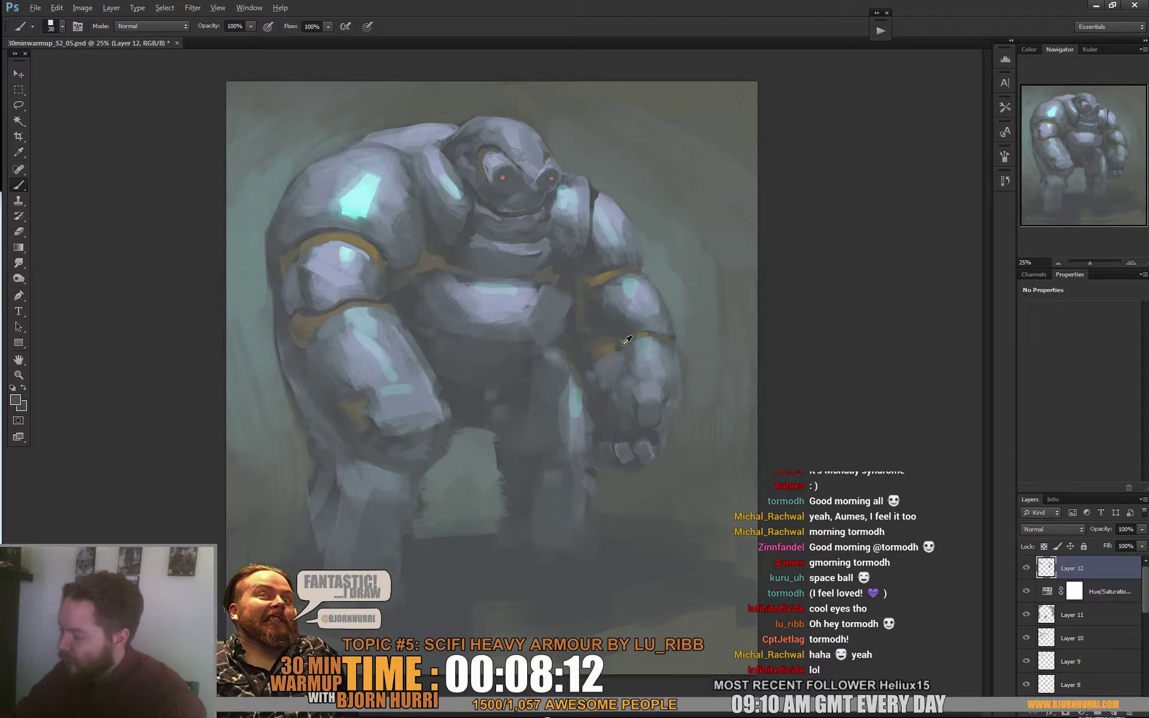
pyautogui.moveTo(626, 340)
pyautogui.mouseDown()
pyautogui.moveTo(585, 320)
pyautogui.moveTo(569, 290)
pyautogui.moveTo(587, 275)
pyautogui.mouseUp()
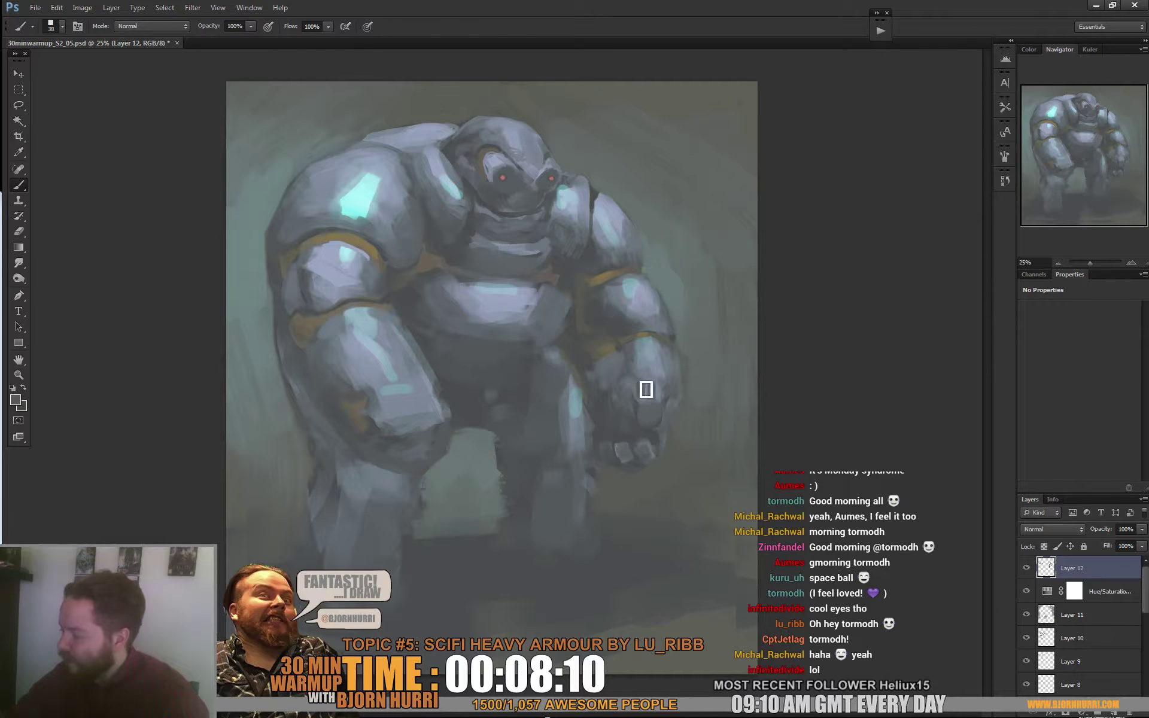
# Outline the thumb joint of the far hand with a dark edge and a brown under-armour arc using sampled colours
pyautogui.moveTo(656, 383); pyautogui.dragTo(660, 386)
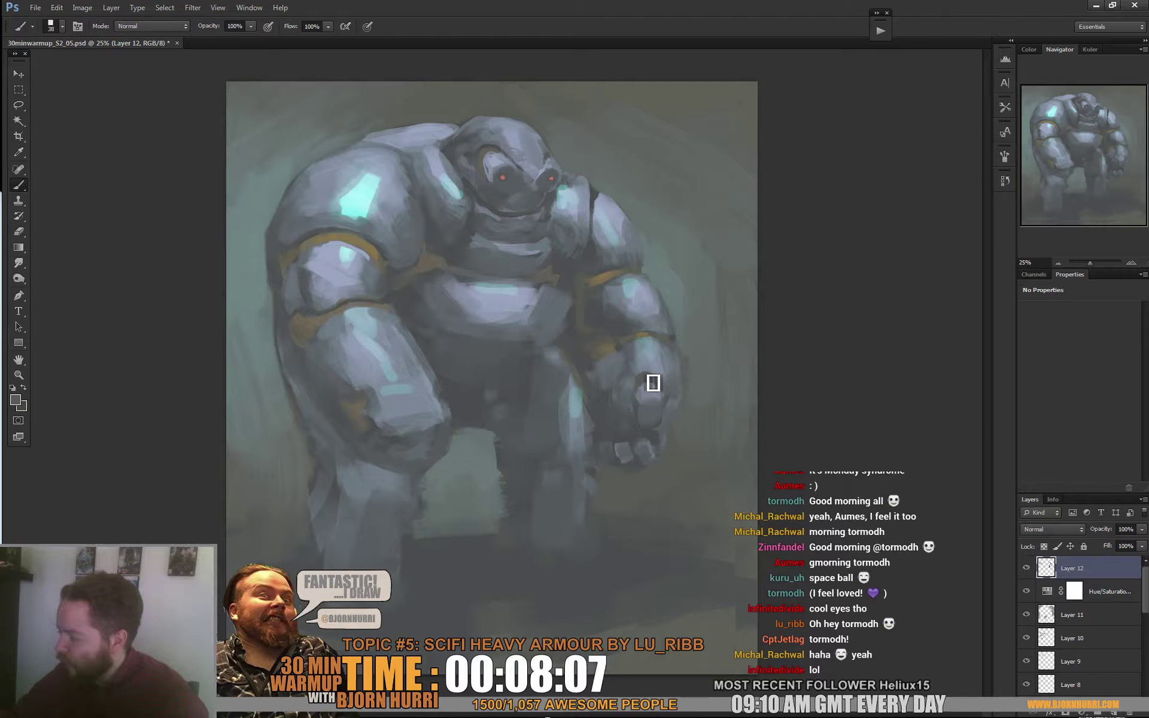
pyautogui.keyDown('alt'); pyautogui.click(659, 349); pyautogui.keyUp('alt')
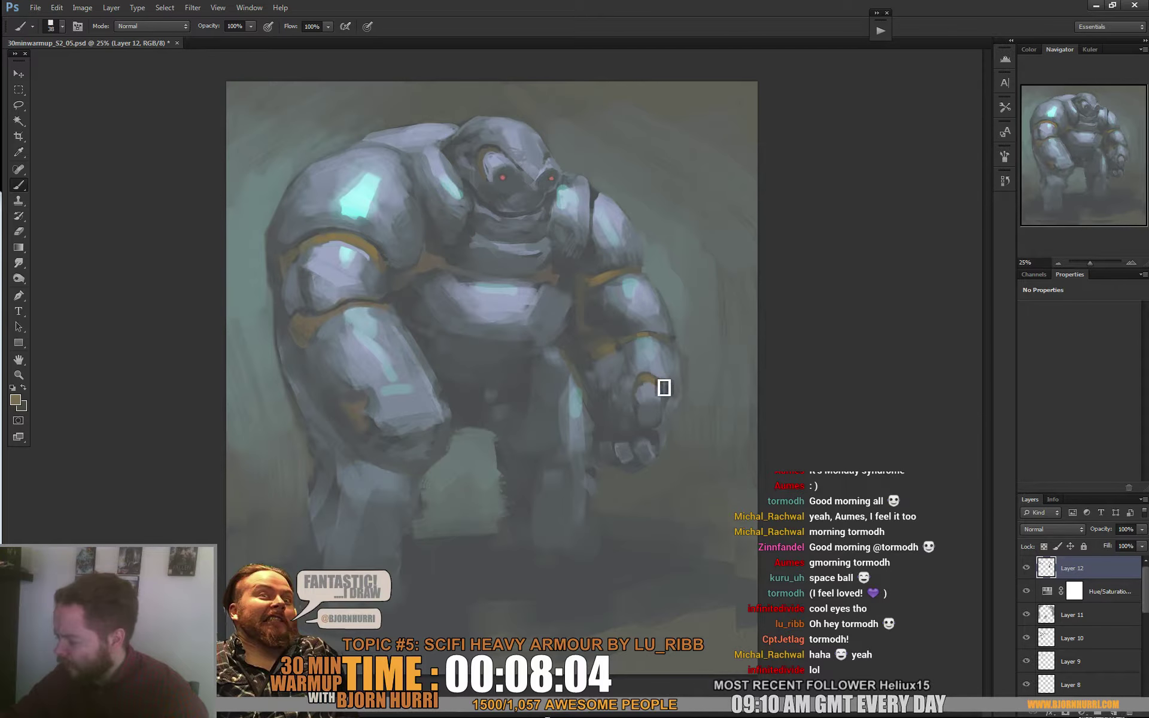
pyautogui.keyDown('alt'); pyautogui.click(668, 391); pyautogui.keyUp('alt')
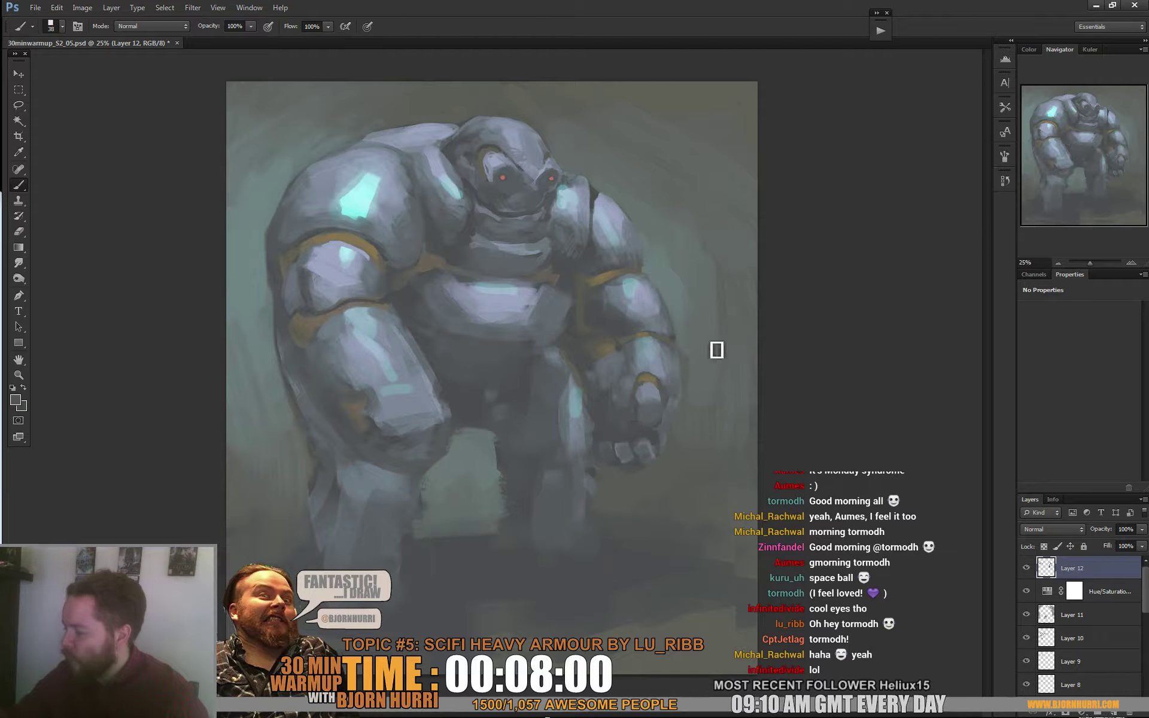
# Paint a brown under-armour strip above the fingers of the far hand and tidy its edge with sampled grey
pyautogui.keyDown('alt'); pyautogui.click(645, 377); pyautogui.keyUp('alt')
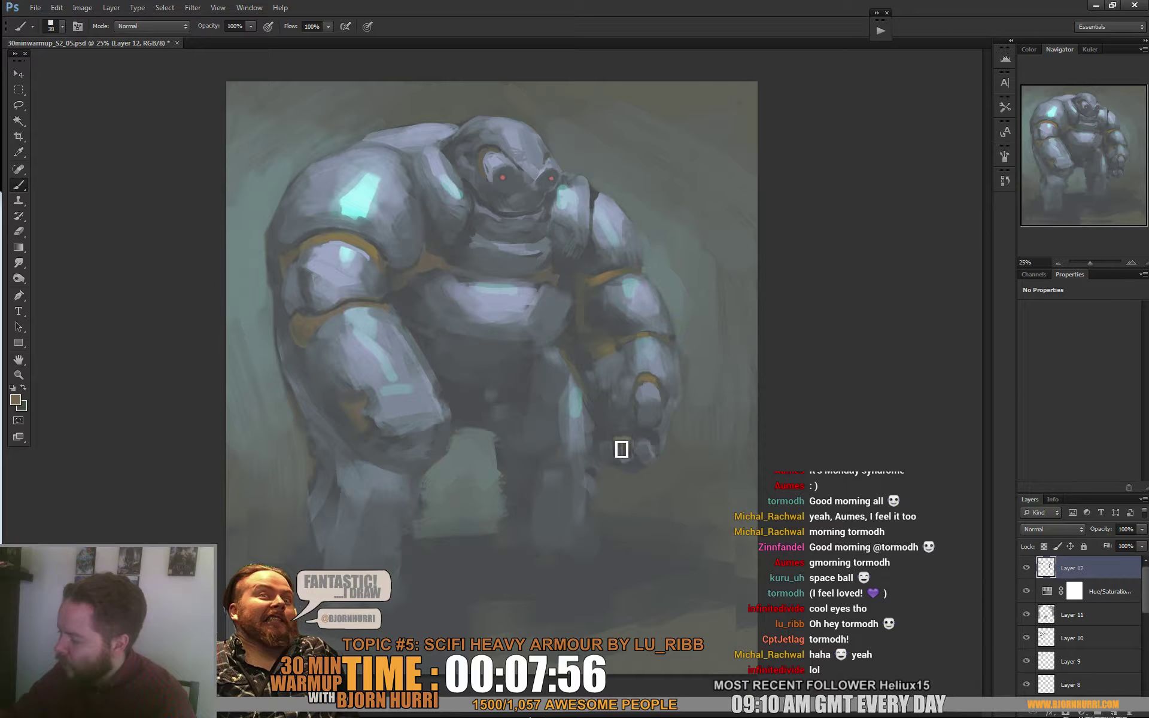
pyautogui.moveTo(622, 449)
pyautogui.mouseDown()
pyautogui.moveTo(611, 443)
pyautogui.moveTo(647, 446)
pyautogui.moveTo(613, 439)
pyautogui.mouseUp()
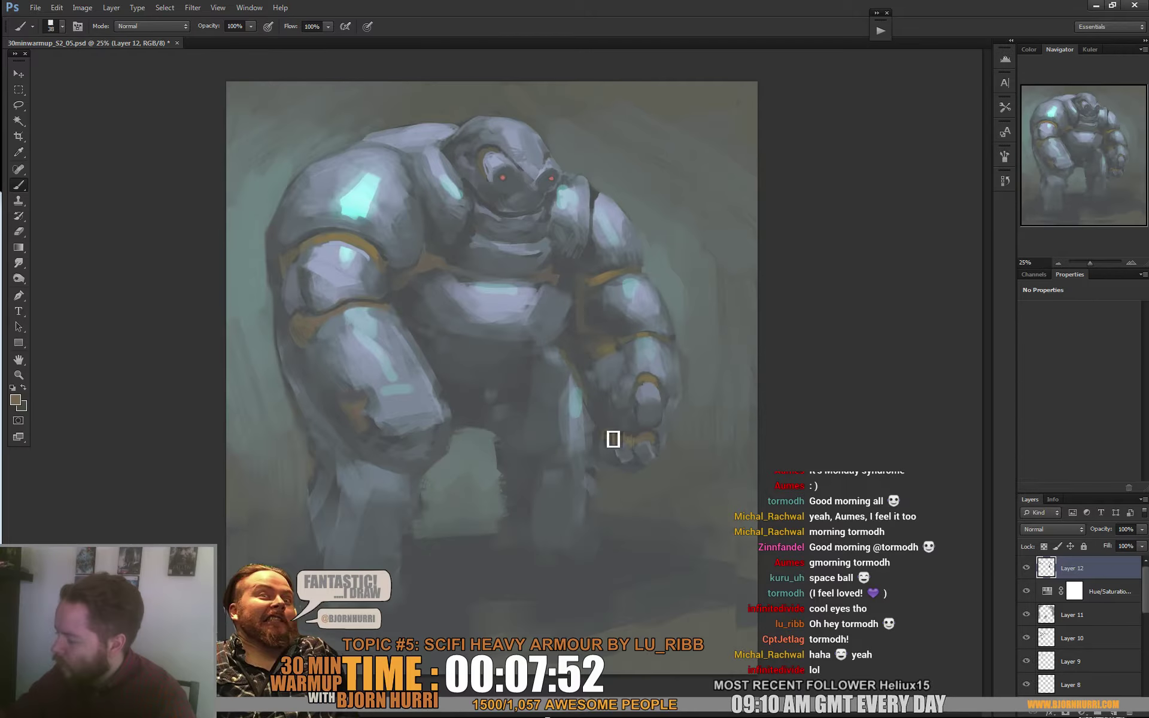
pyautogui.keyDown('alt'); pyautogui.click(615, 428); pyautogui.keyUp('alt')
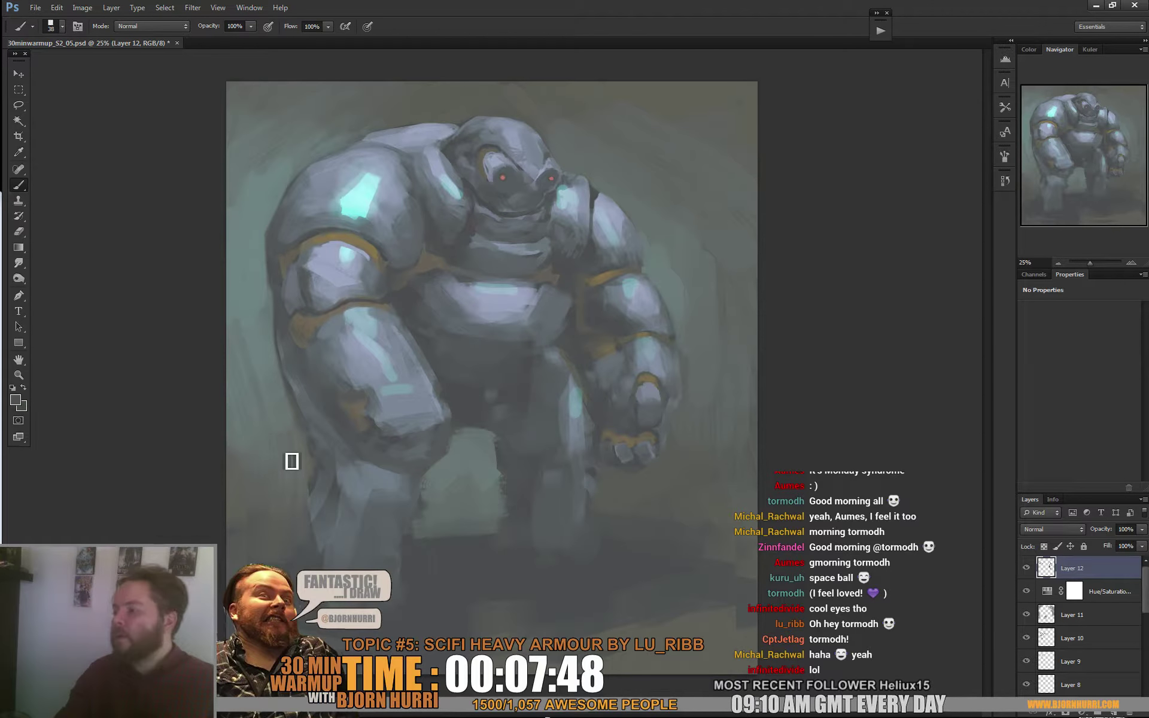
# Add brown accents along the jaw line and above the near eye using brown sampled from the near arm's band
pyautogui.keyDown('alt'); pyautogui.click(397, 257); pyautogui.keyUp('alt')
pyautogui.moveTo(396, 257); pyautogui.dragTo(378, 265)
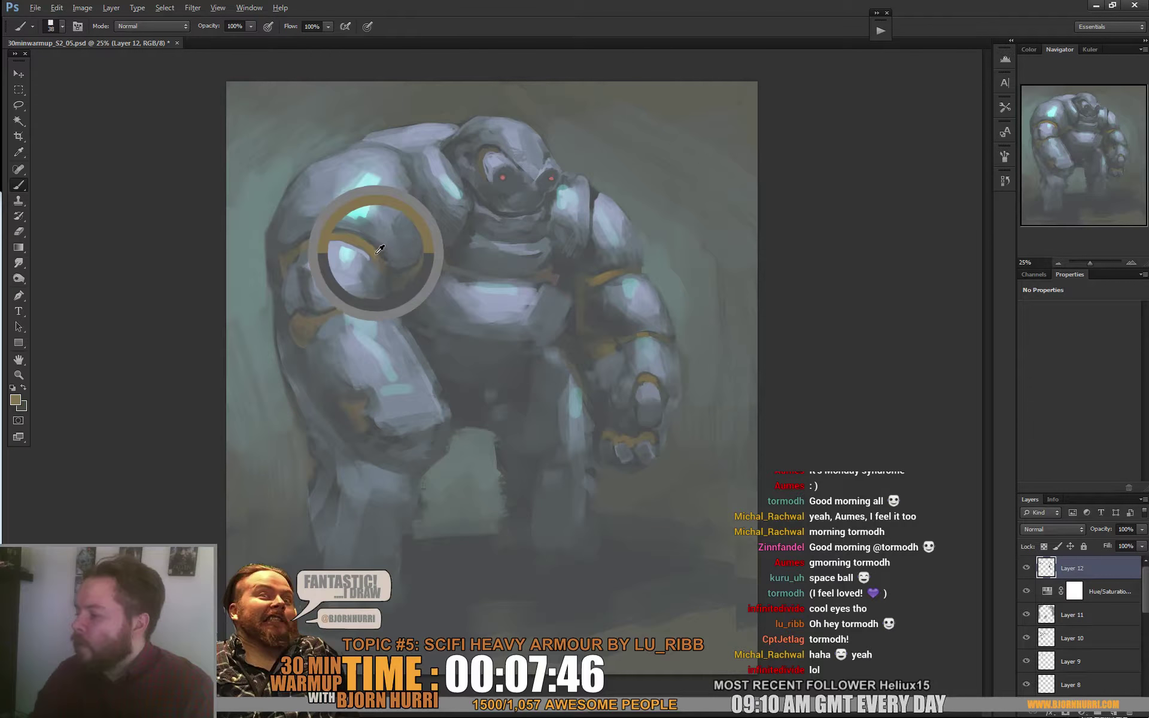
pyautogui.moveTo(476, 195)
pyautogui.mouseDown()
pyautogui.moveTo(540, 222)
pyautogui.moveTo(552, 209)
pyautogui.moveTo(529, 219)
pyautogui.moveTo(554, 212)
pyautogui.moveTo(515, 221)
pyautogui.moveTo(483, 209)
pyautogui.moveTo(474, 190)
pyautogui.moveTo(493, 206)
pyautogui.mouseUp()
pyautogui.keyDown('alt'); pyautogui.click(533, 220); pyautogui.keyUp('alt')
pyautogui.hotkey('ctrl', 'z')
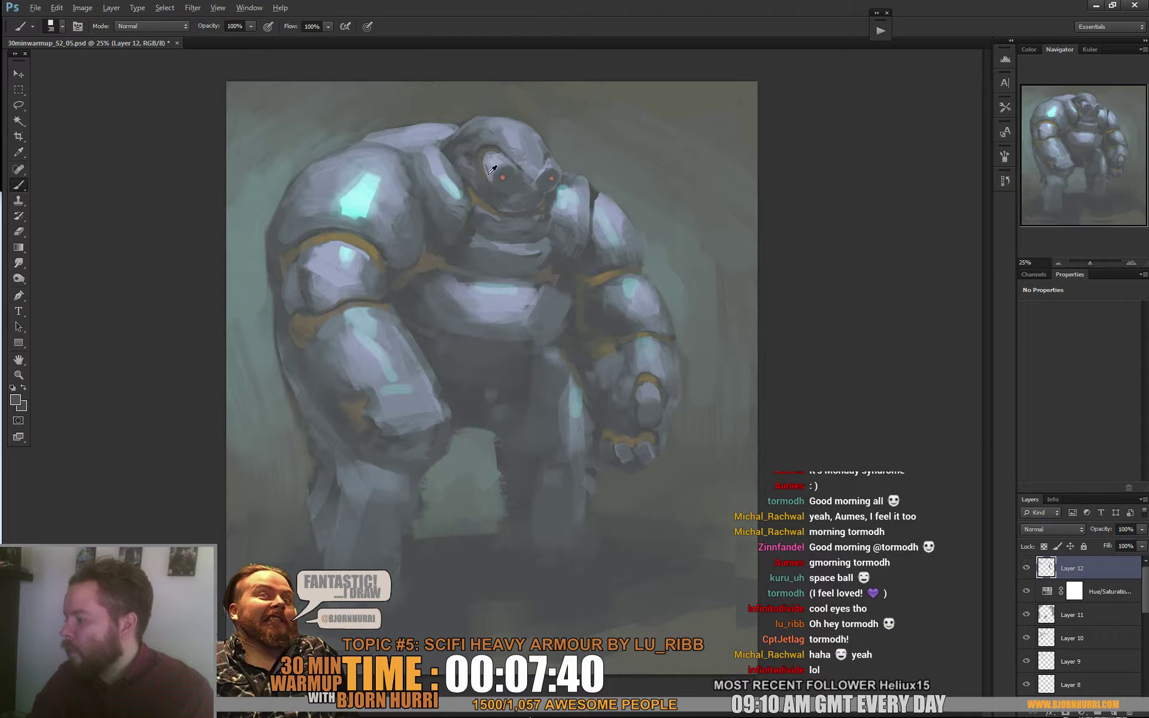
pyautogui.keyDown('alt'); pyautogui.click(476, 197); pyautogui.keyUp('alt')
pyautogui.keyDown('alt'); pyautogui.click(353, 227); pyautogui.keyUp('alt')
pyautogui.moveTo(486, 161); pyautogui.dragTo(500, 154)
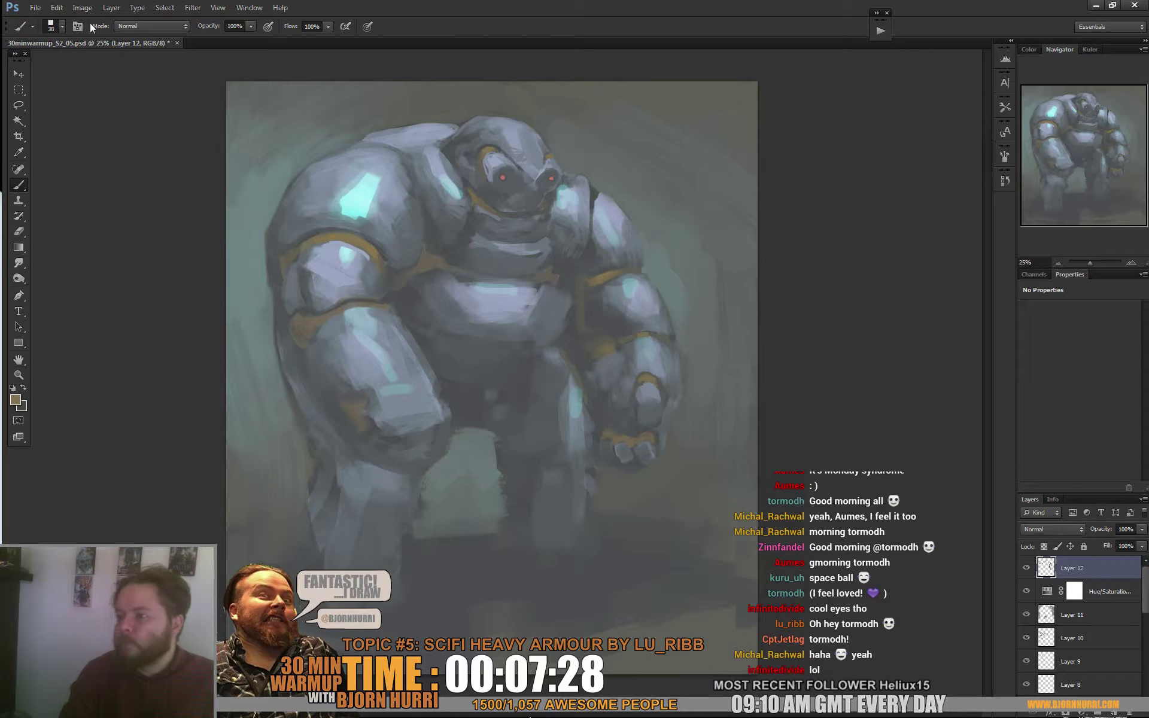
# Flip the whole canvas horizontally
pyautogui.click(82, 7)
pyautogui.moveTo(146, 118)
pyautogui.click(262, 166)
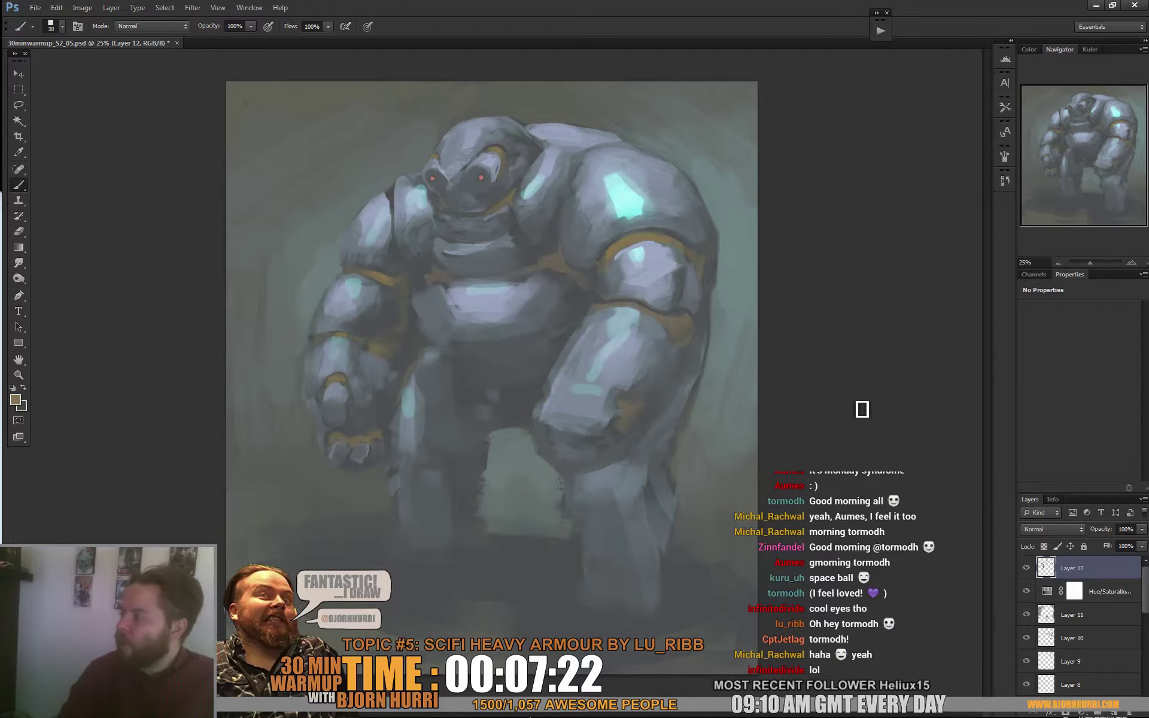
# Select the whole far arm with a freehand lasso and copy it to a new layer
pyautogui.press('l')
pyautogui.moveTo(353, 150)
pyautogui.mouseDown()
pyautogui.moveTo(244, 403)
pyautogui.moveTo(386, 465)
pyautogui.mouseUp()
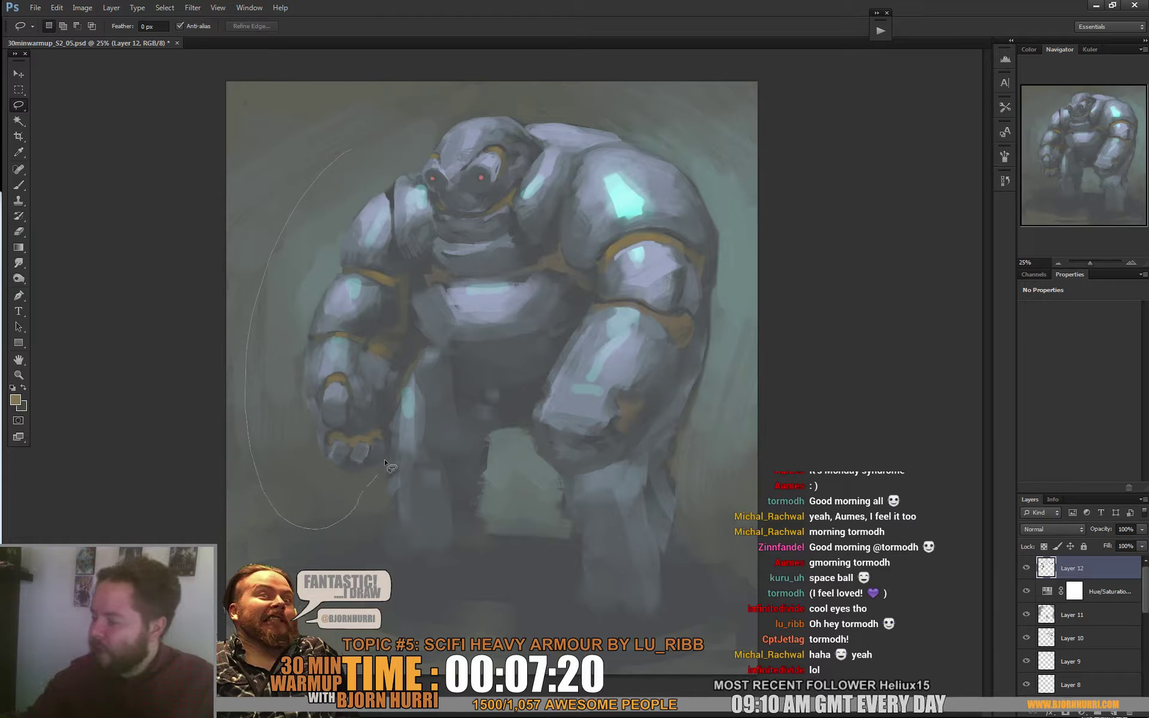
pyautogui.moveTo(418, 312)
pyautogui.mouseDown()
pyautogui.moveTo(429, 239)
pyautogui.moveTo(380, 154)
pyautogui.mouseUp()
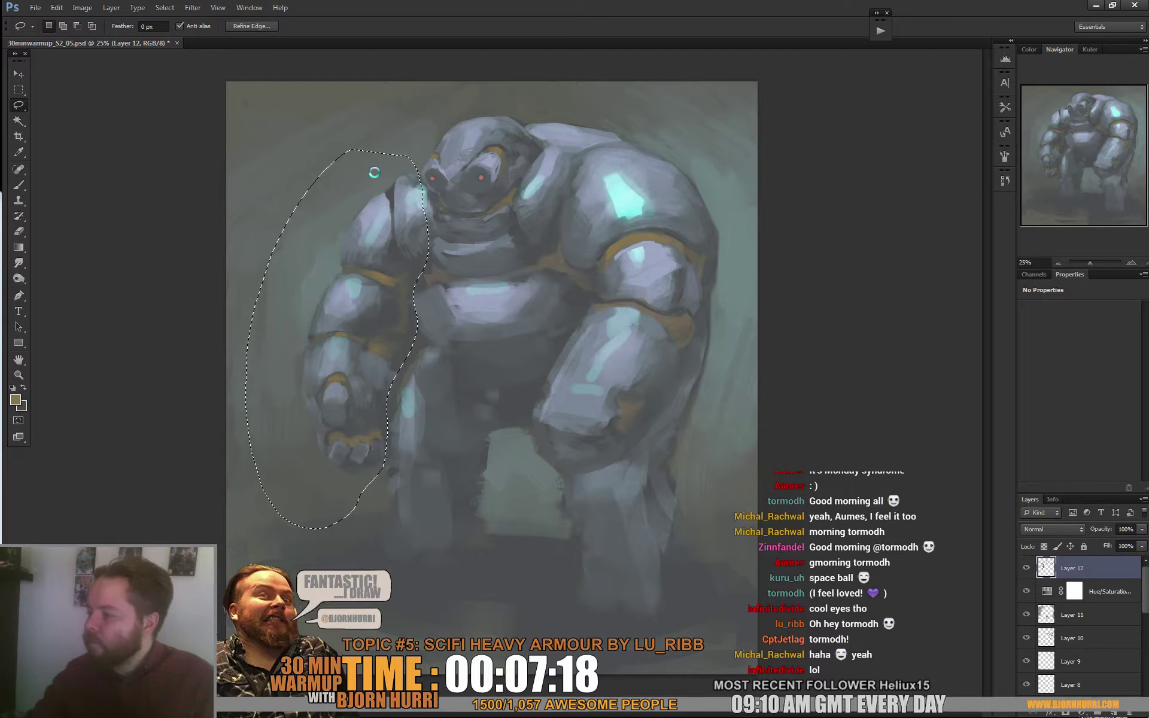
pyautogui.hotkey('ctrl', 'j')
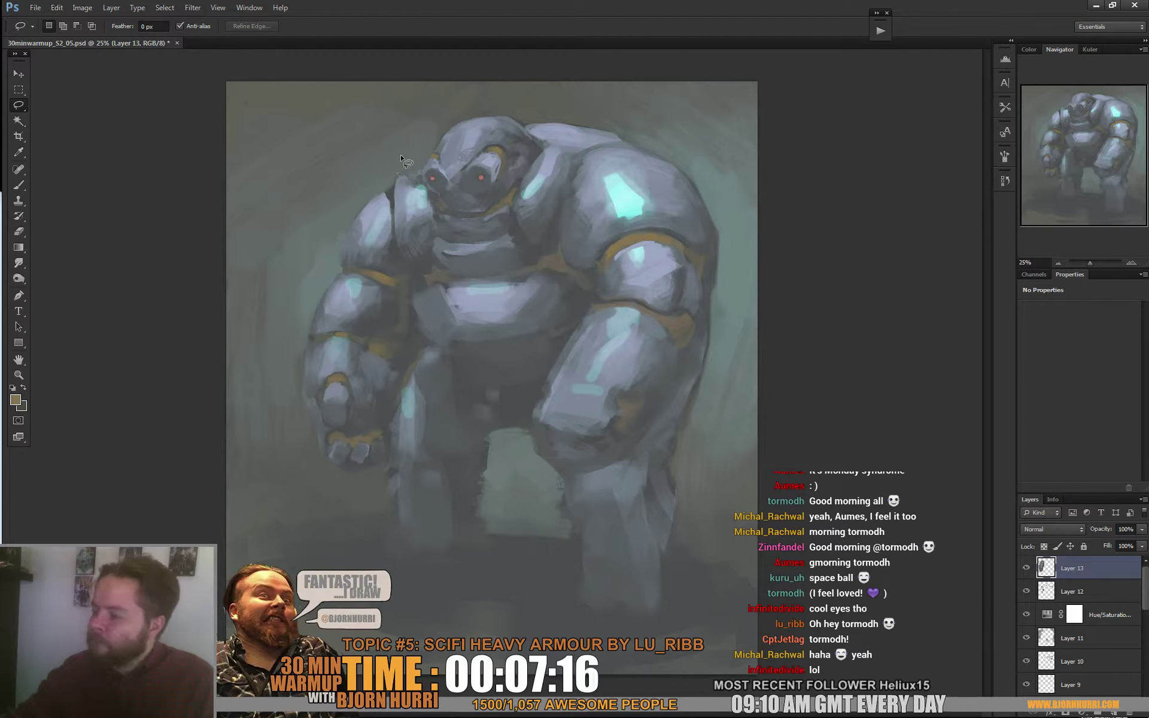
# Copy the far shoulder and collar plate to a new layer, warp its inner upper corner towards the head, and erase the overlap on the face
pyautogui.moveTo(423, 190); pyautogui.dragTo(426, 142)
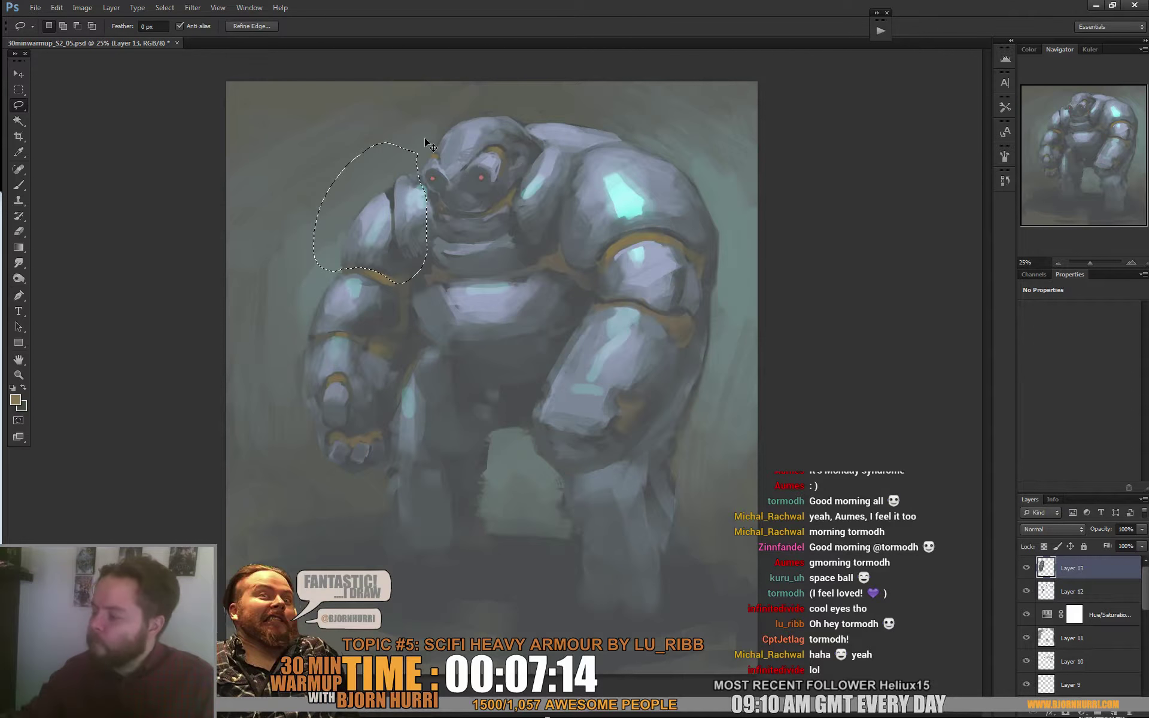
pyautogui.hotkey('ctrl', 'j')
pyautogui.hotkey('ctrl', 't')
pyautogui.click(610, 29)
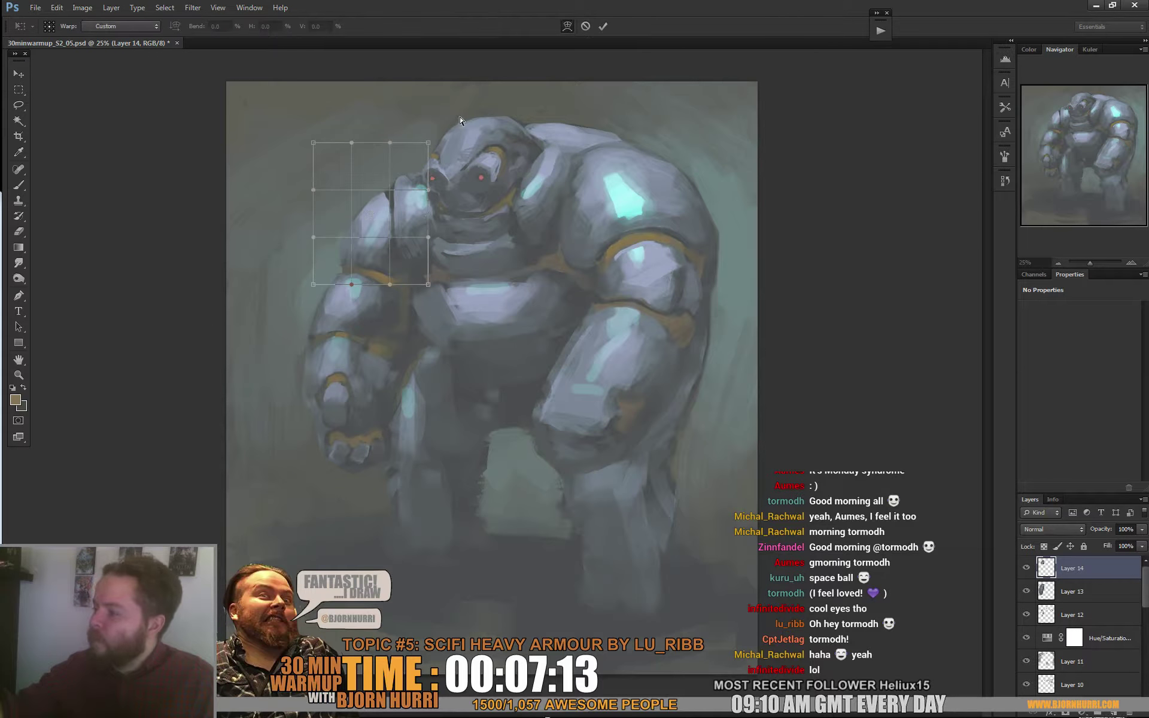
pyautogui.moveTo(424, 137); pyautogui.dragTo(441, 114)
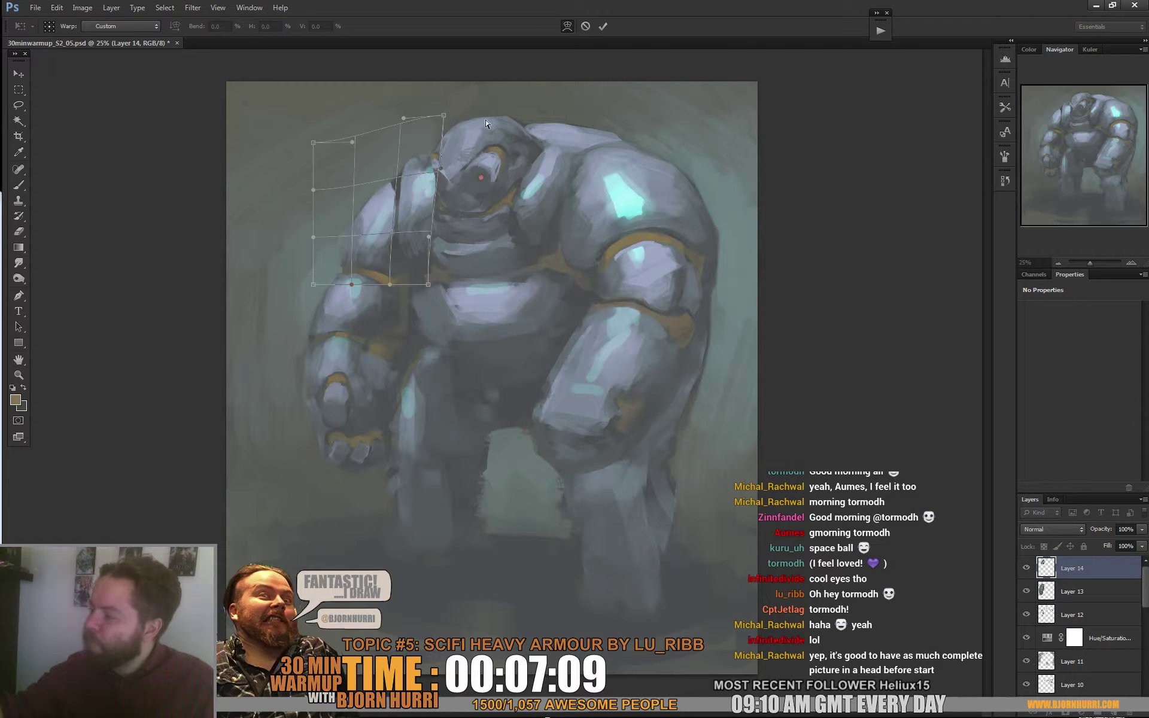
pyautogui.press('e')
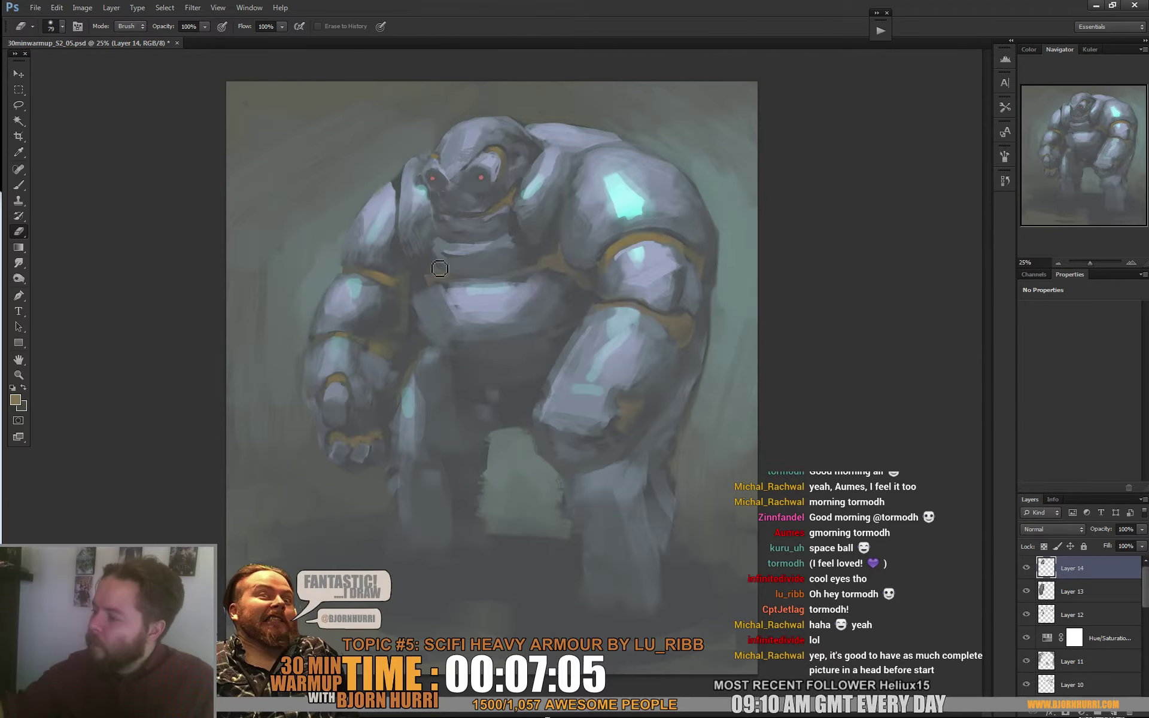
# Darken the gap between the raised far collar plate and the jaw with sampled armour colours and a larger brush
pyautogui.press('b')
pyautogui.keyDown('alt'); pyautogui.click(419, 172); pyautogui.keyUp('alt')
pyautogui.keyDown('alt'); pyautogui.click(411, 174); pyautogui.keyUp('alt')
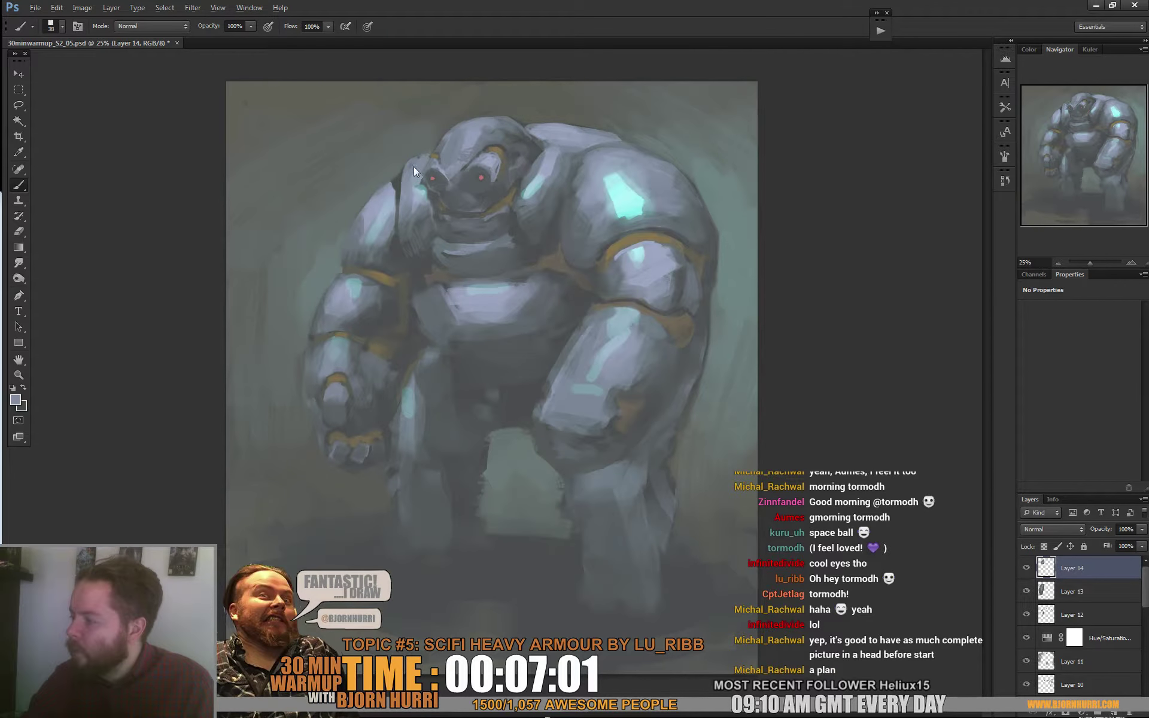
pyautogui.rightClick(465, 239)
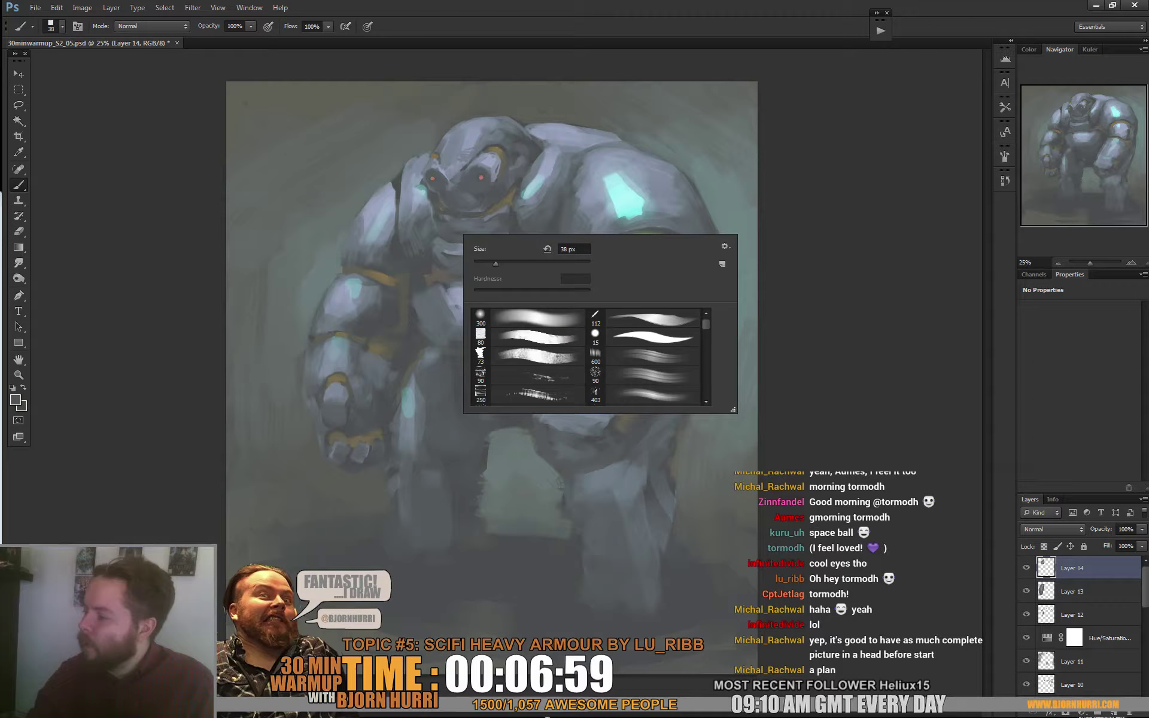
pyautogui.click(436, 203)
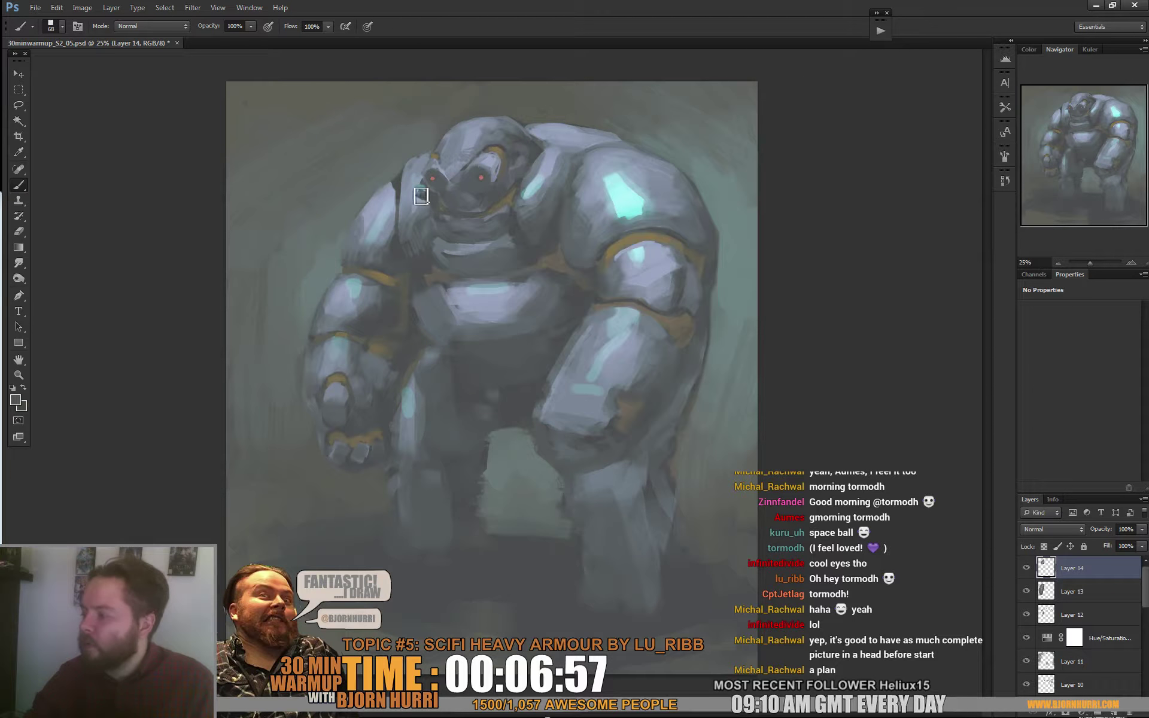
pyautogui.moveTo(419, 187); pyautogui.dragTo(422, 200)
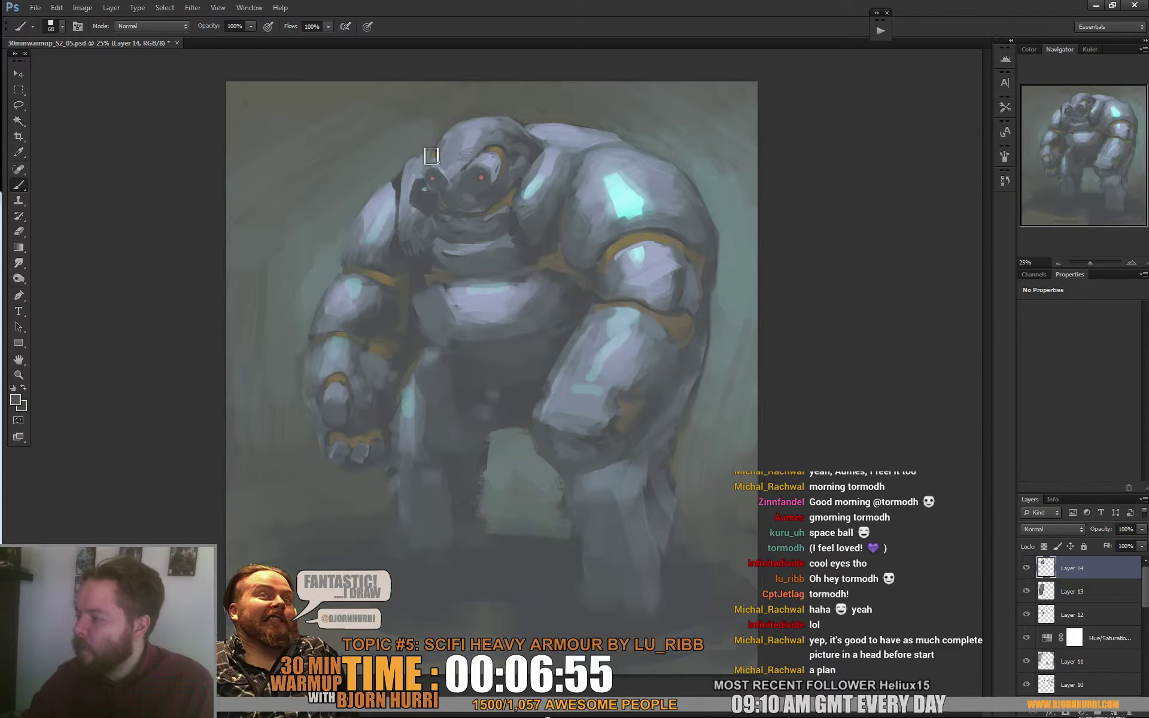
# Clean up the top of the far collar plate and the adjoining side of the head using sampled armour and background colours
pyautogui.keyDown('alt'); pyautogui.click(422, 167); pyautogui.keyUp('alt')
pyautogui.keyDown('alt'); pyautogui.click(433, 133); pyautogui.keyUp('alt')
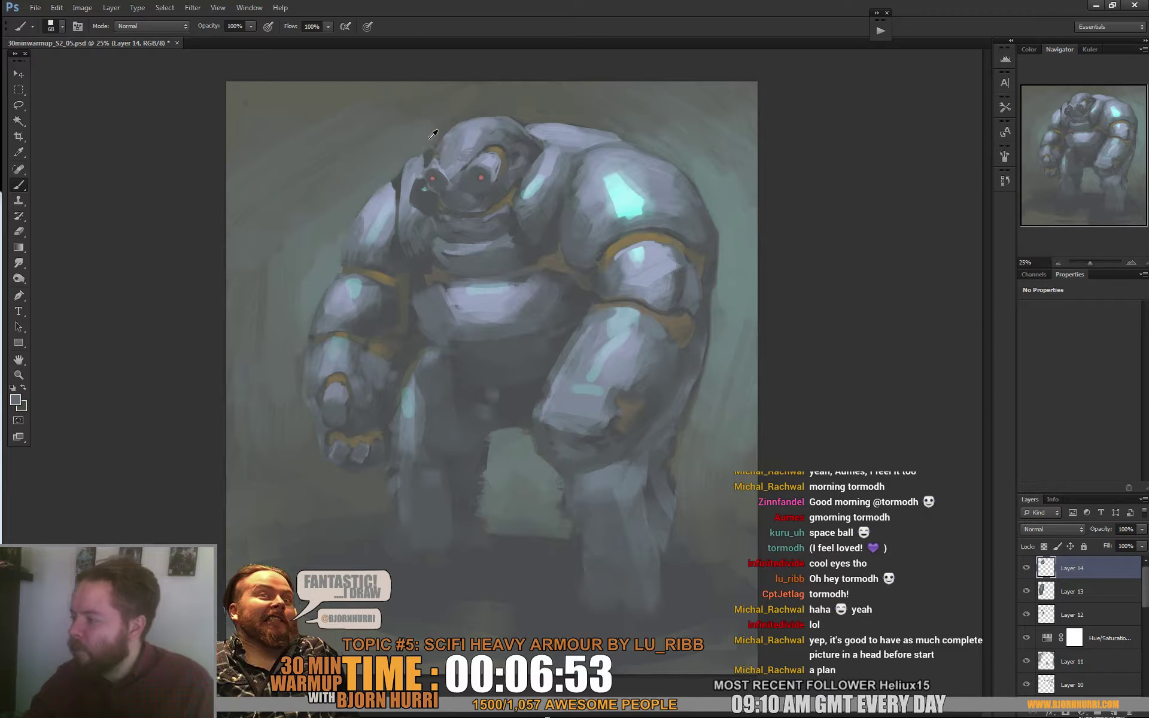
pyautogui.moveTo(419, 159); pyautogui.dragTo(433, 198)
pyautogui.keyDown('alt'); pyautogui.click(432, 156); pyautogui.keyUp('alt')
pyautogui.keyDown('alt'); pyautogui.click(428, 198); pyautogui.keyUp('alt')
pyautogui.hotkey('ctrl', '0')
pyautogui.hotkey('ctrl', '-')
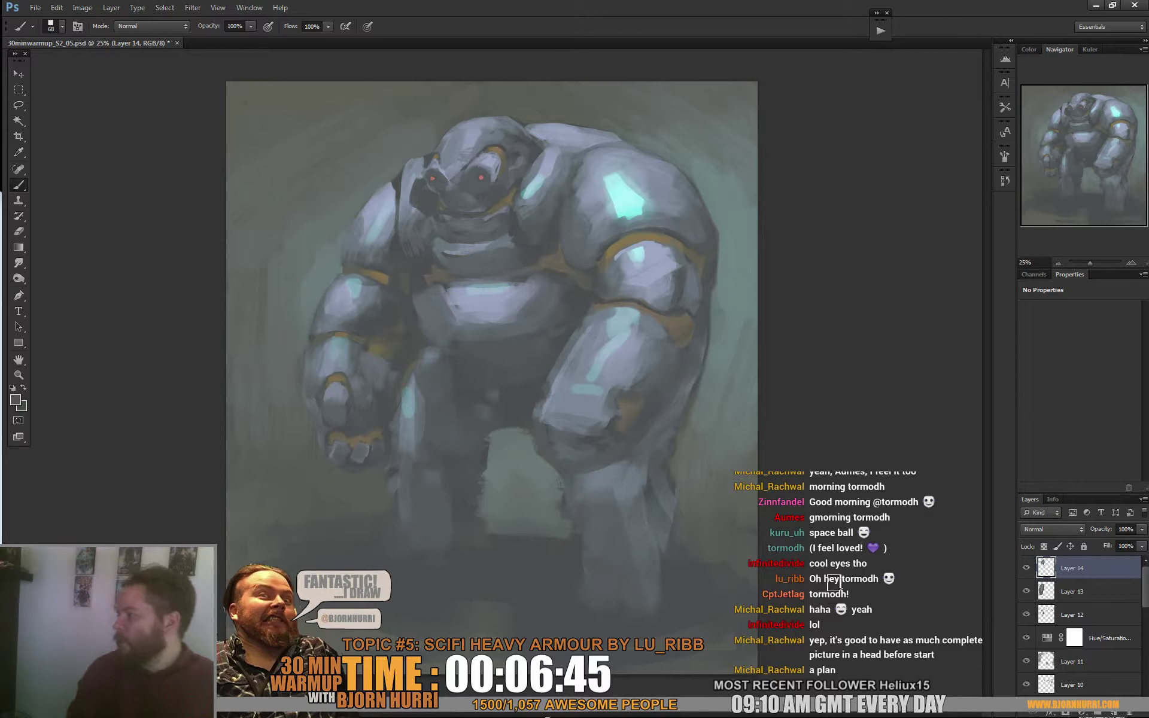
# Add a Brightness/Contrast adjustment layer above the painting with Contrast set to 9
pyautogui.click(1082, 713)
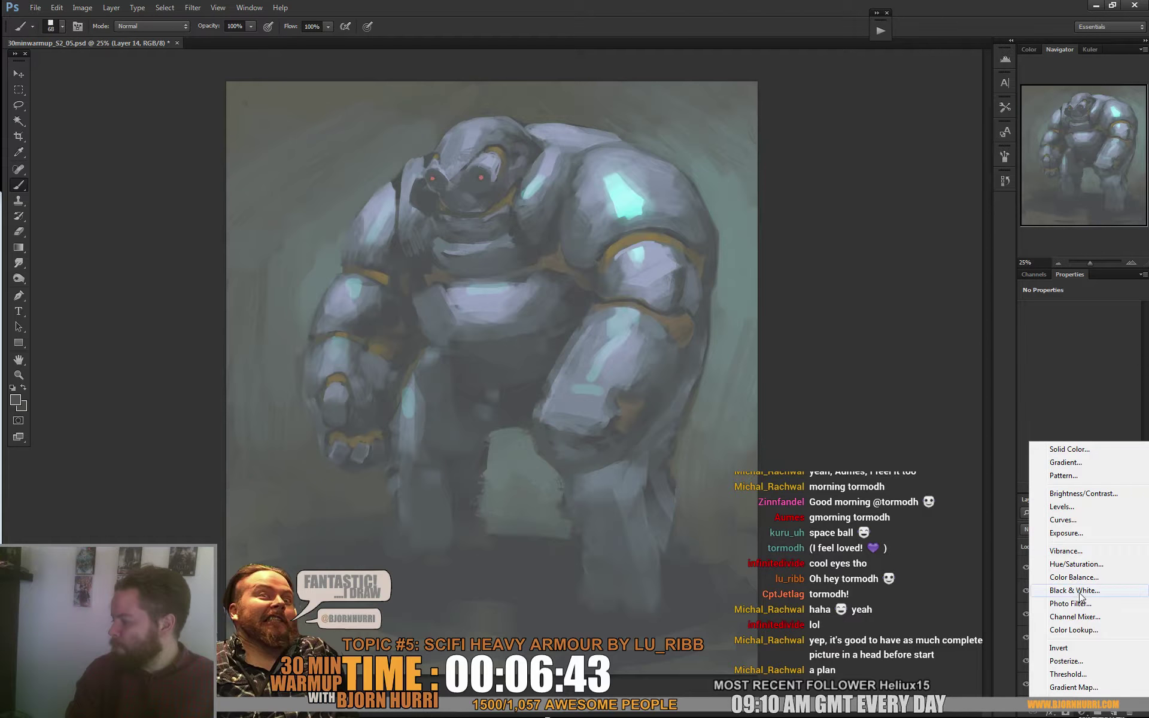
pyautogui.click(1084, 494)
pyautogui.moveTo(1086, 369)
pyautogui.mouseDown()
pyautogui.moveTo(1093, 363)
pyautogui.moveTo(1084, 367)
pyautogui.mouseUp()
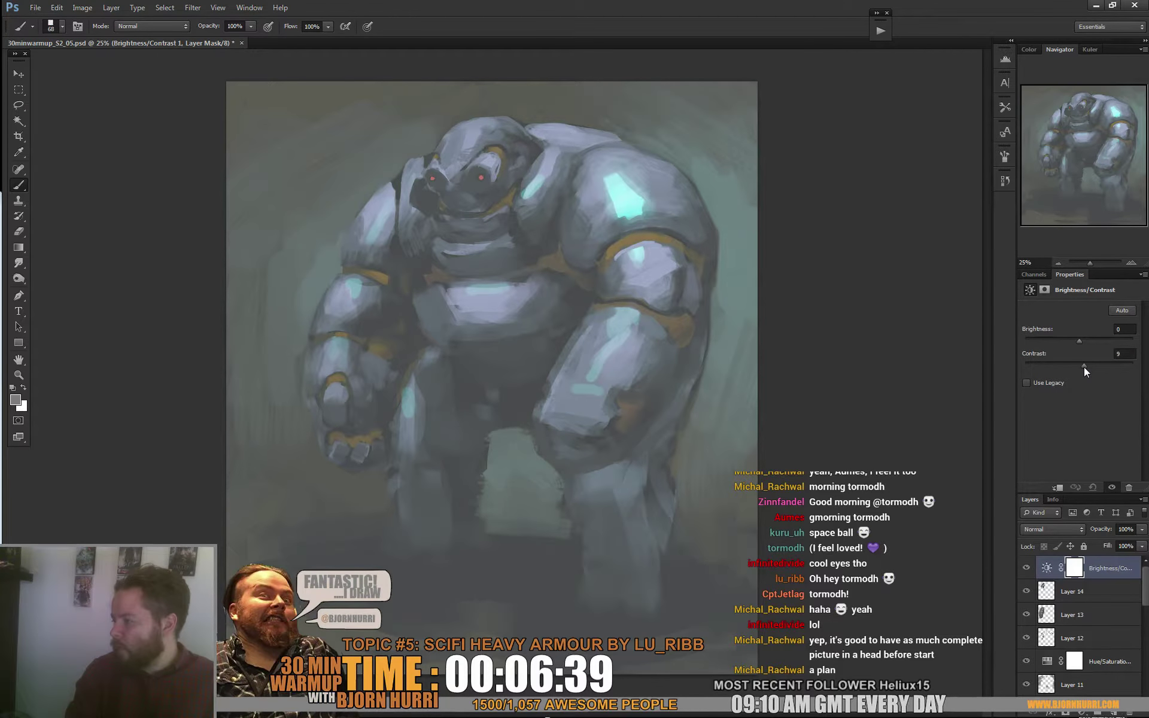
# Add a new layer in Color Burn mode and lay a pale cyan linear gradient over it, fading from the top of the painting downwards
pyautogui.click(1114, 713)
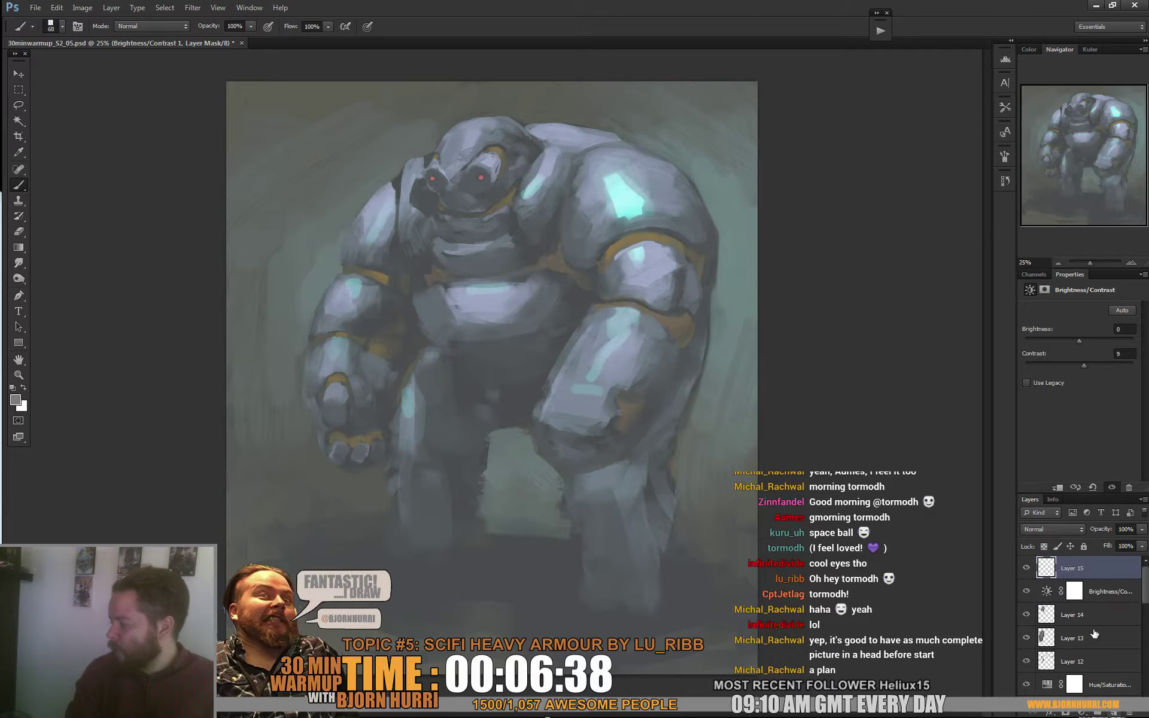
pyautogui.click(1034, 528)
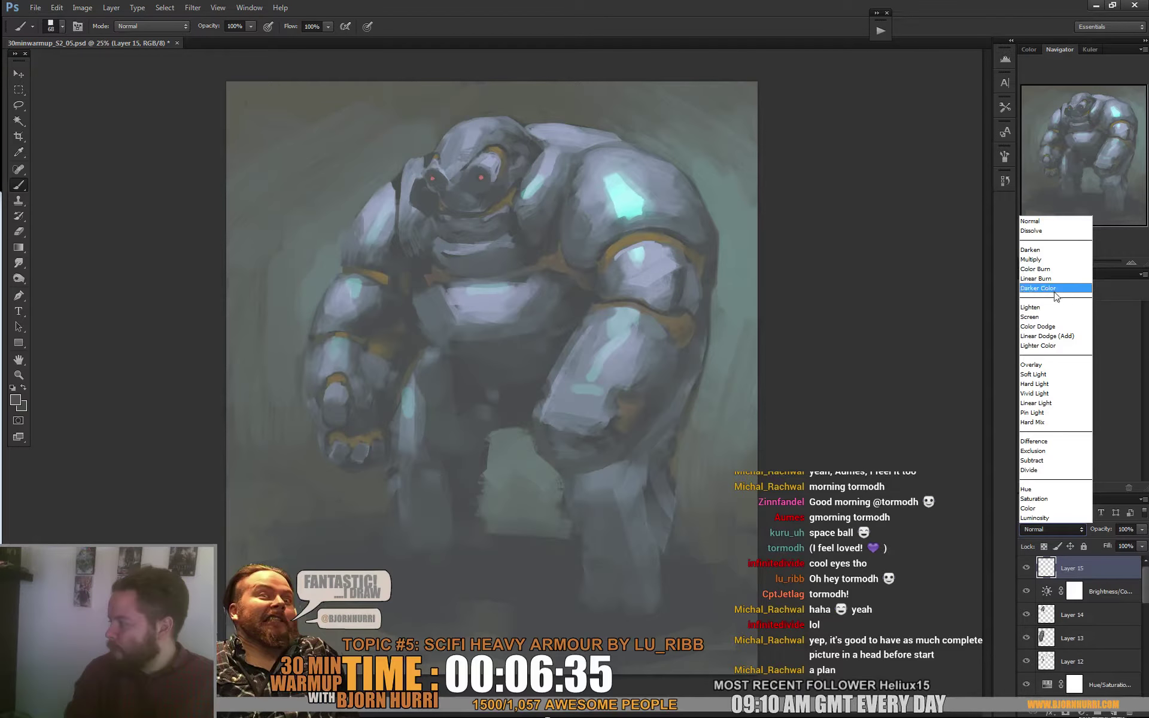
pyautogui.click(1056, 270)
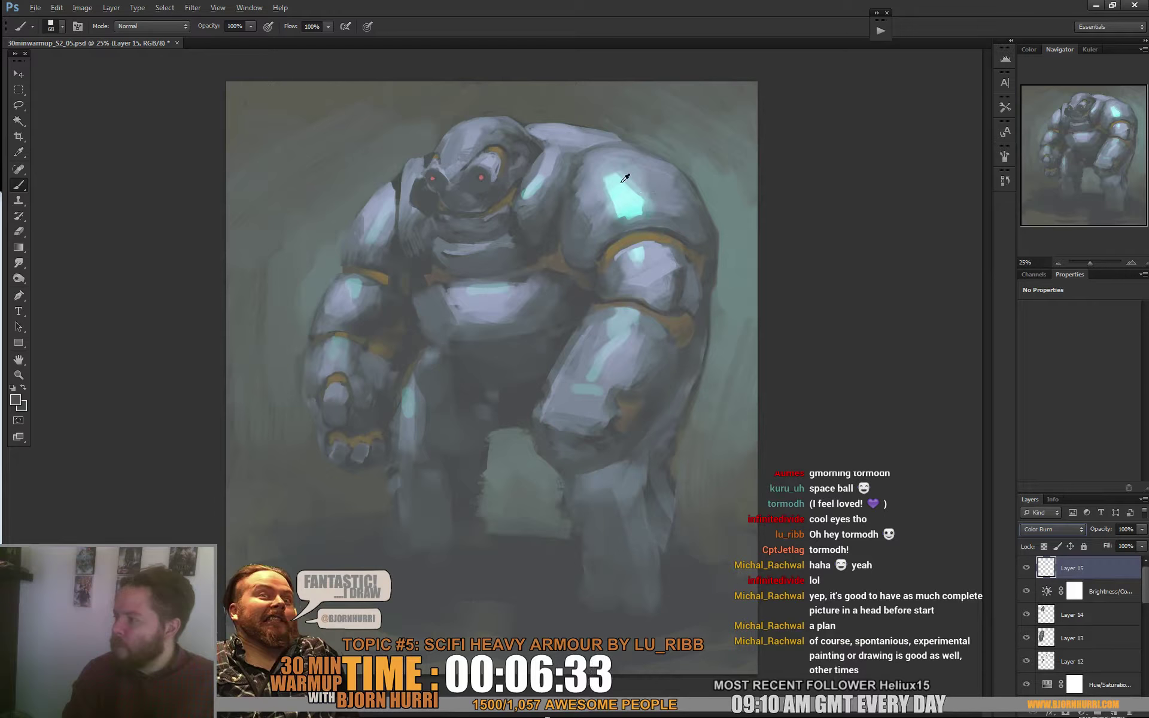
pyautogui.press('g')
pyautogui.moveTo(525, 89); pyautogui.dragTo(577, 547)
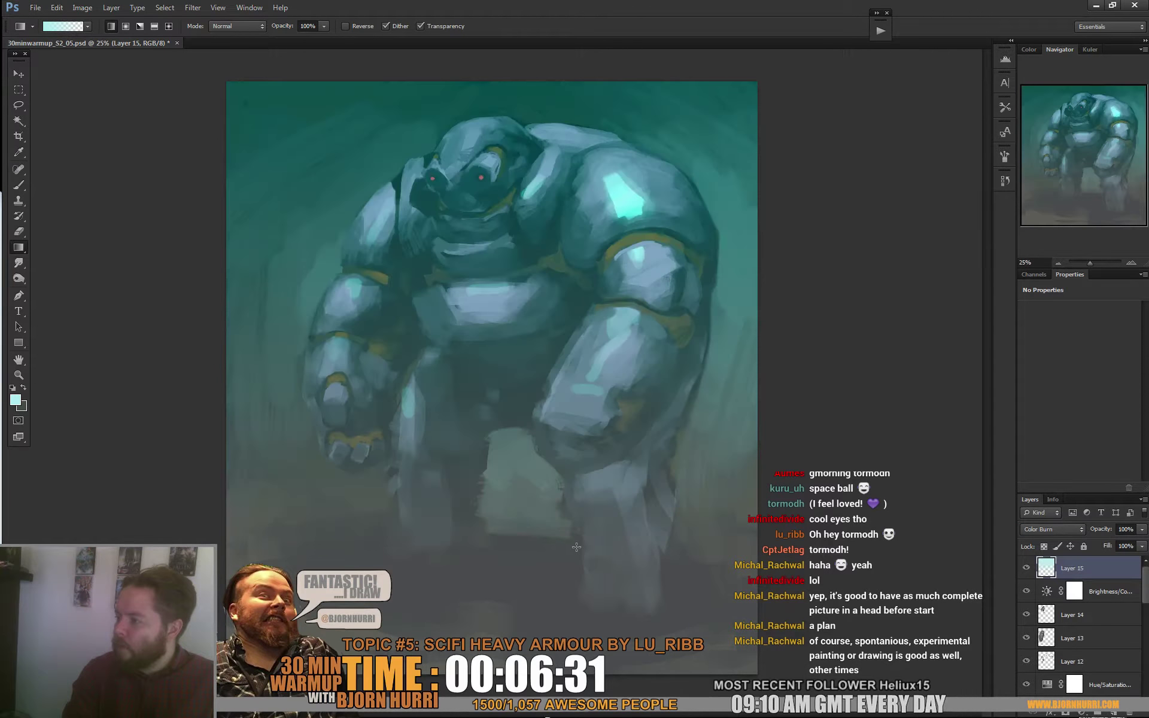
# Lower the gradient layer's opacity to 39% and shift its hue to yellow-green with Hue/Saturation
pyautogui.click(1142, 529)
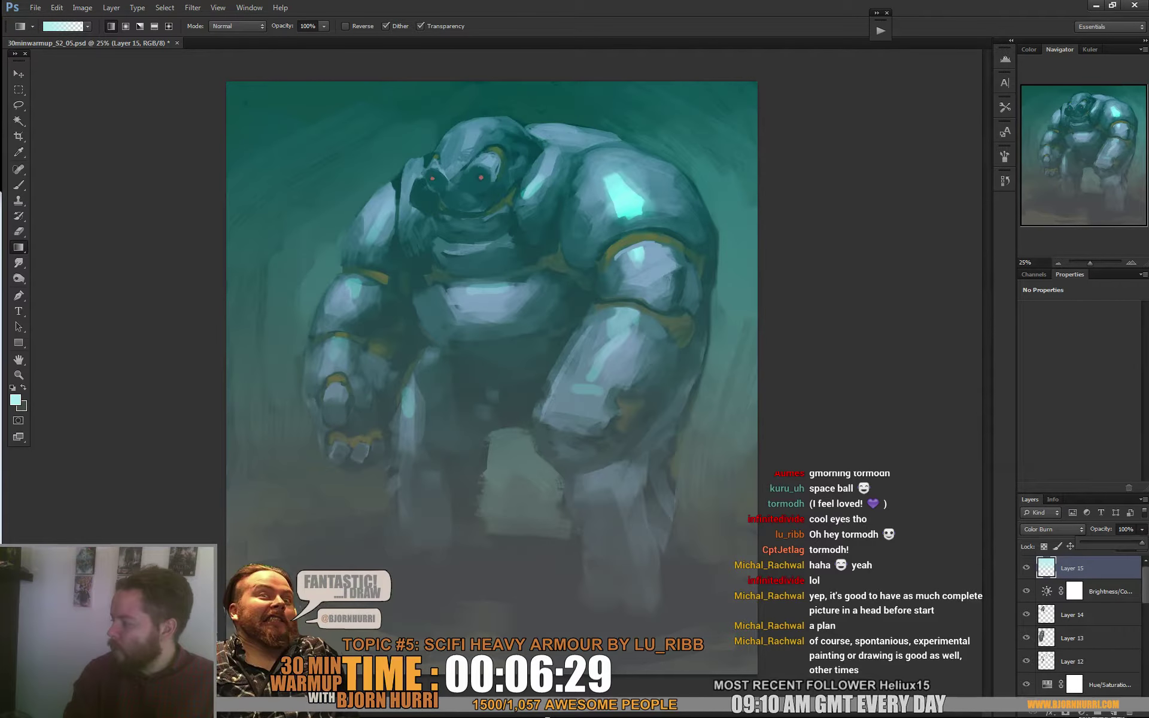
pyautogui.moveTo(1121, 543); pyautogui.dragTo(1109, 543)
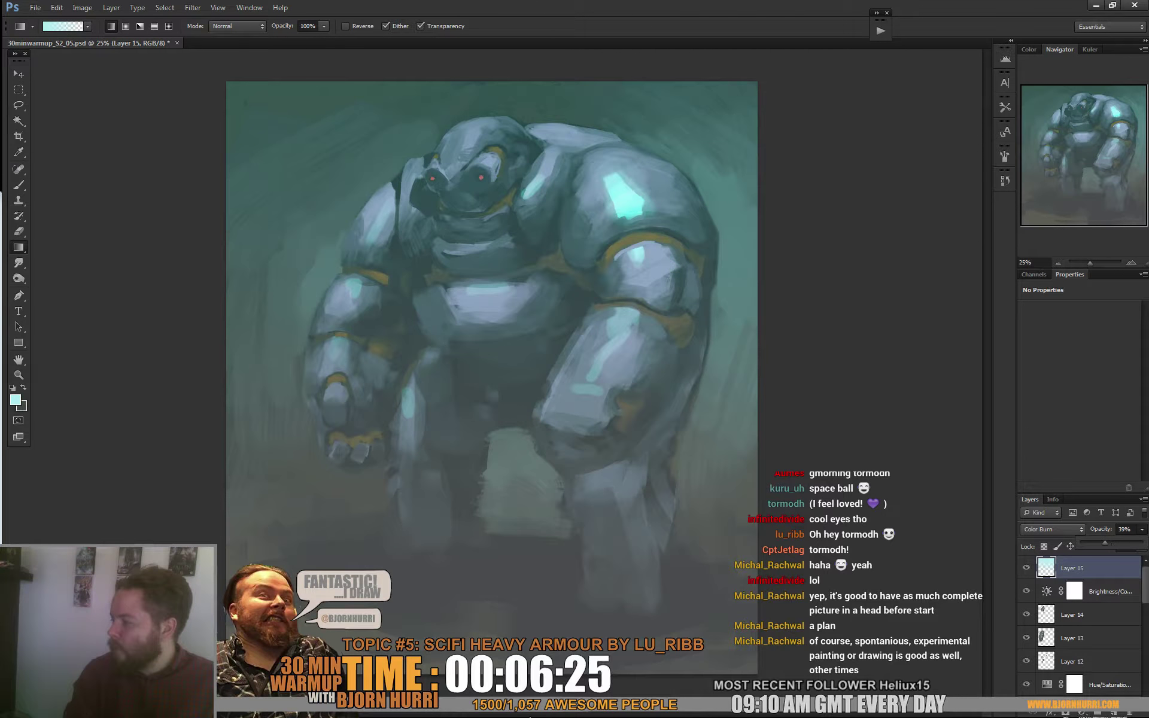
pyautogui.hotkey('ctrl', 'u')
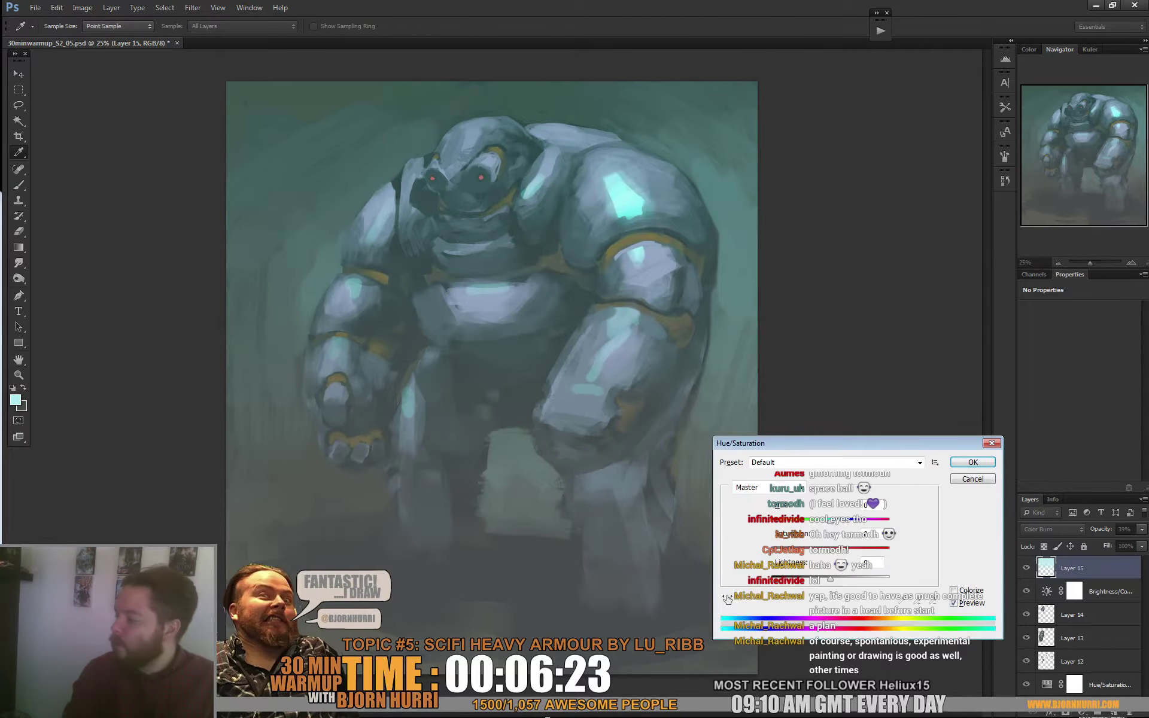
pyautogui.moveTo(830, 522); pyautogui.dragTo(790, 522)
pyautogui.press('Return')
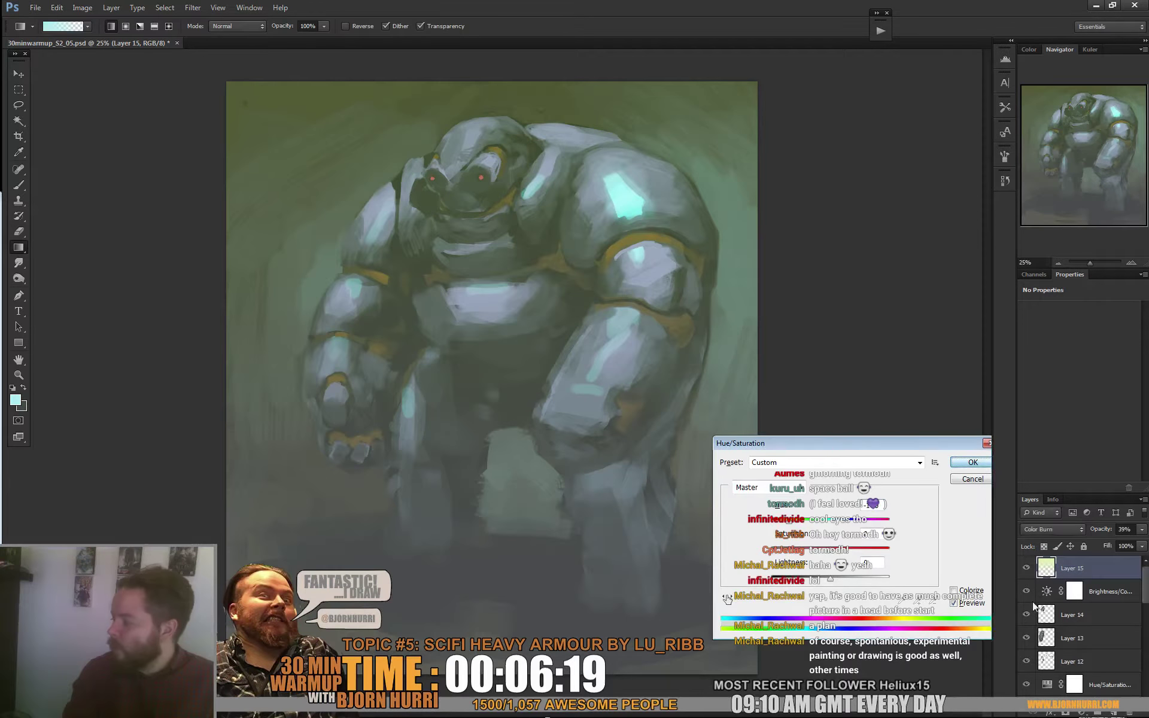
# Add a Brightness/Contrast adjustment layer with Contrast 31 and a Hue/Saturation adjustment layer with Saturation -27 above it
pyautogui.click(1082, 712)
pyautogui.click(1083, 495)
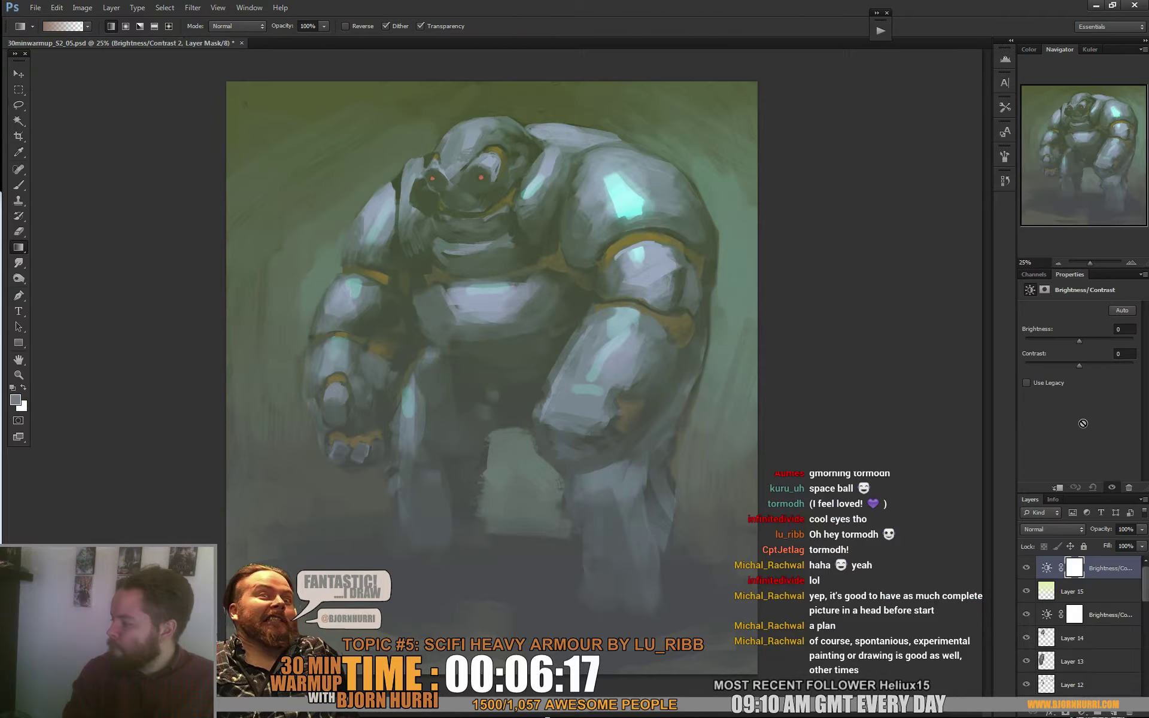
pyautogui.moveTo(1090, 366); pyautogui.dragTo(1097, 364)
pyautogui.click(1081, 714)
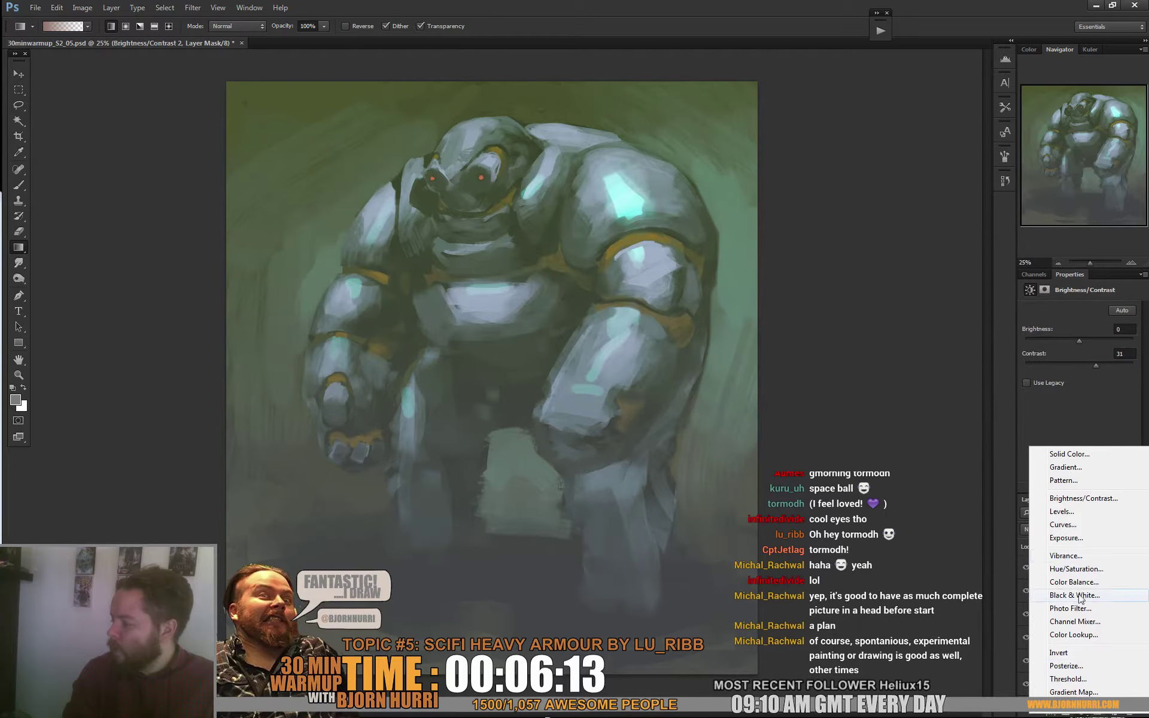
pyautogui.click(1088, 570)
pyautogui.moveTo(1073, 383); pyautogui.dragTo(1067, 381)
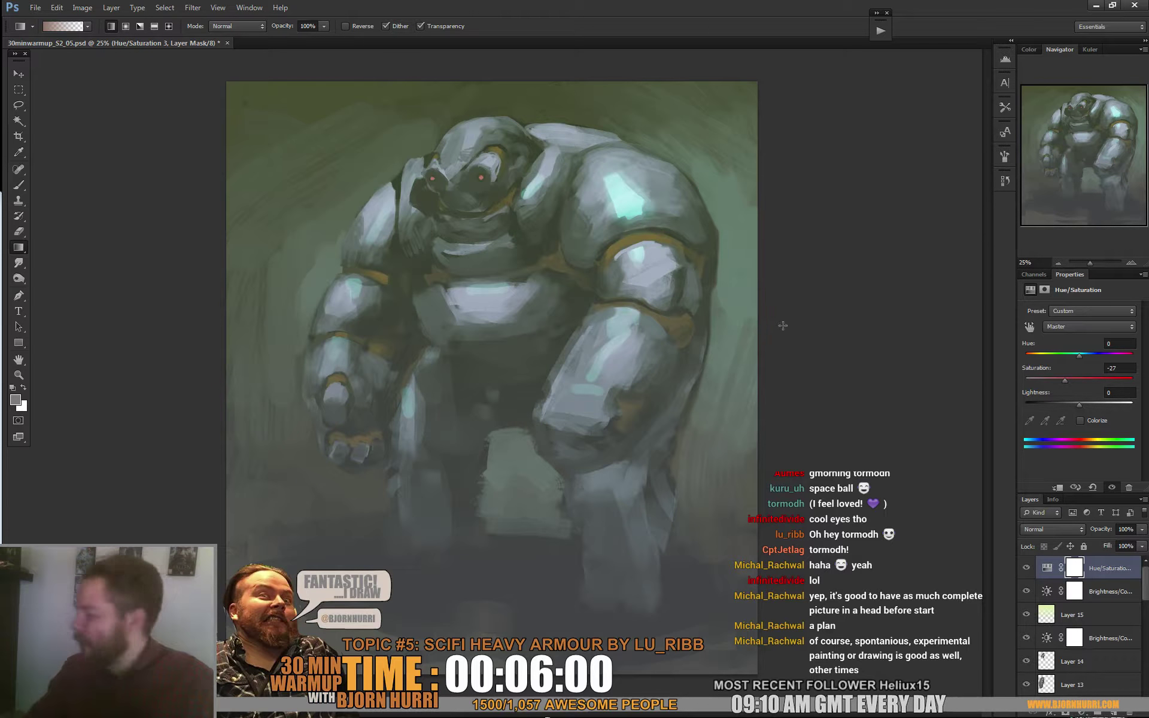
# On a new layer, darken the waist area beneath the belly plate using a sampled armour colour and a 114 px brush
pyautogui.click(1114, 712)
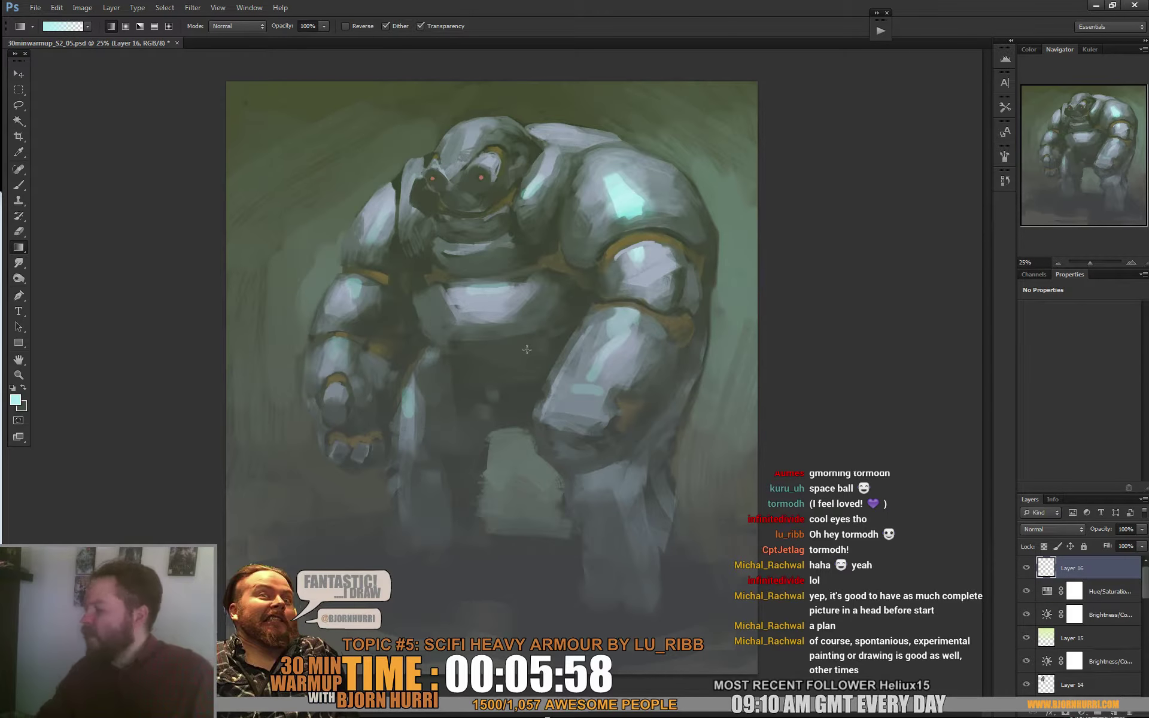
pyautogui.keyDown('alt'); pyautogui.click(617, 323); pyautogui.keyUp('alt')
pyautogui.rightClick(536, 340)
pyautogui.press('Escape')
pyautogui.press('b')
pyautogui.rightClick(533, 358)
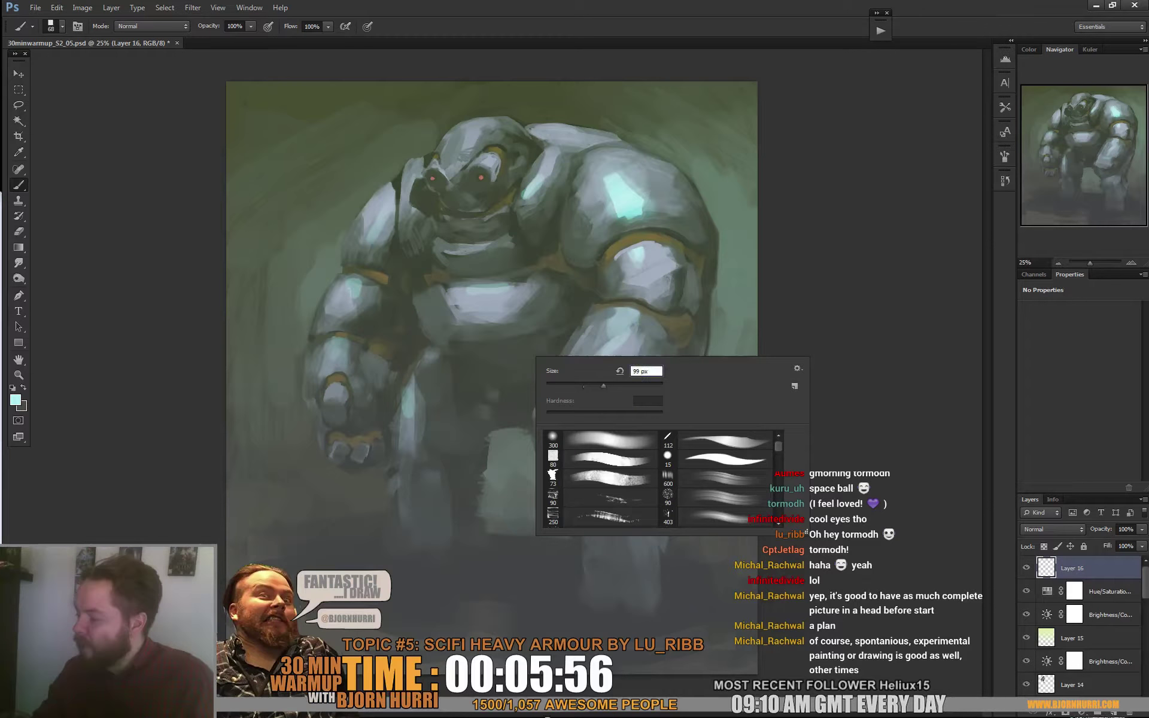
pyautogui.keyDown('alt'); pyautogui.click(536, 308); pyautogui.keyUp('alt')
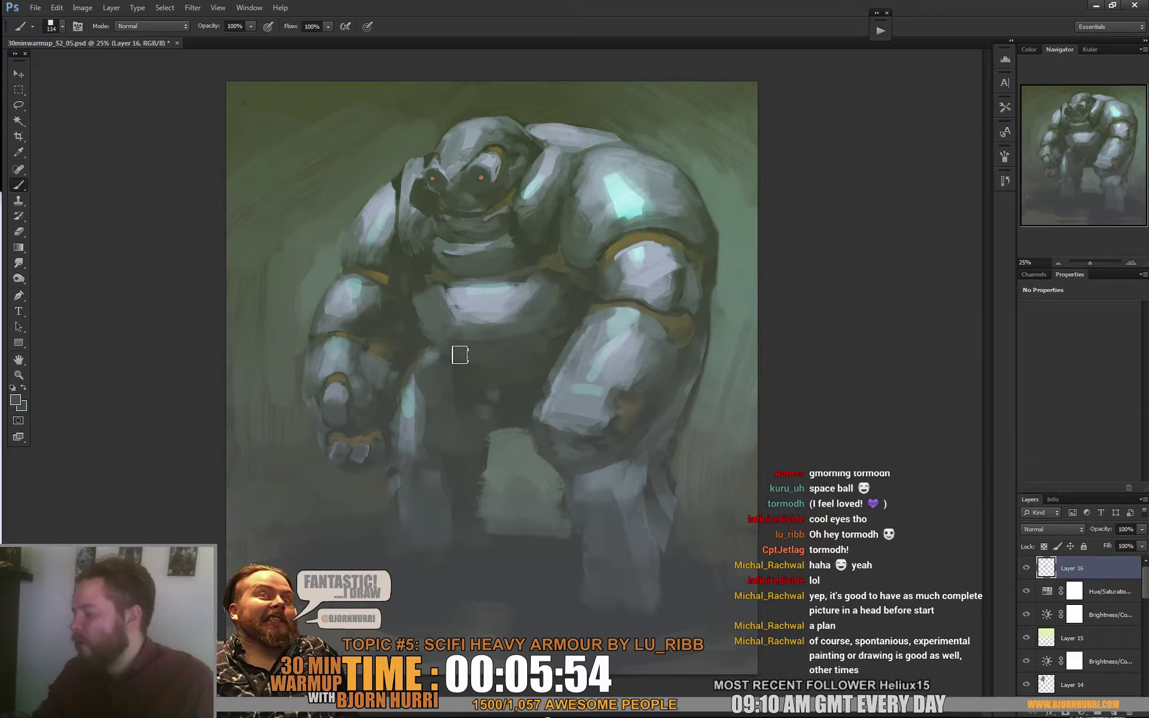
# Paint brown under-armour in the crotch between the thighs and blend its edges with sampled dark colours
pyautogui.keyDown('alt'); pyautogui.click(589, 270); pyautogui.keyUp('alt')
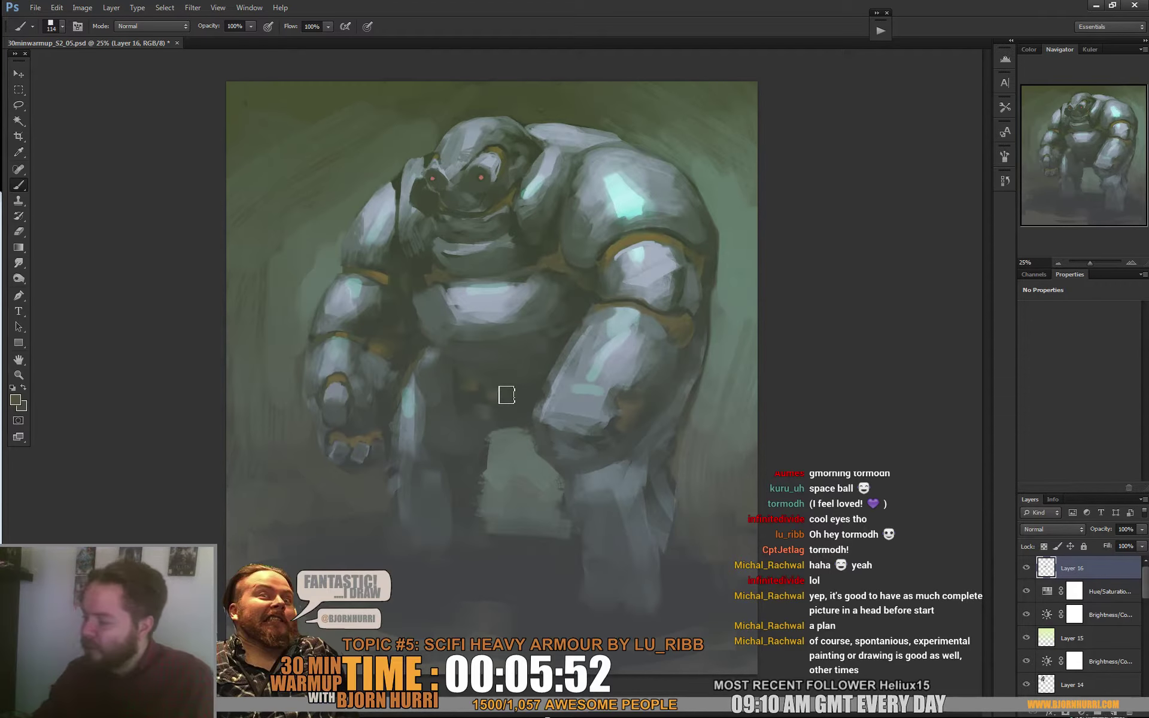
pyautogui.keyDown('alt'); pyautogui.click(526, 407); pyautogui.keyUp('alt')
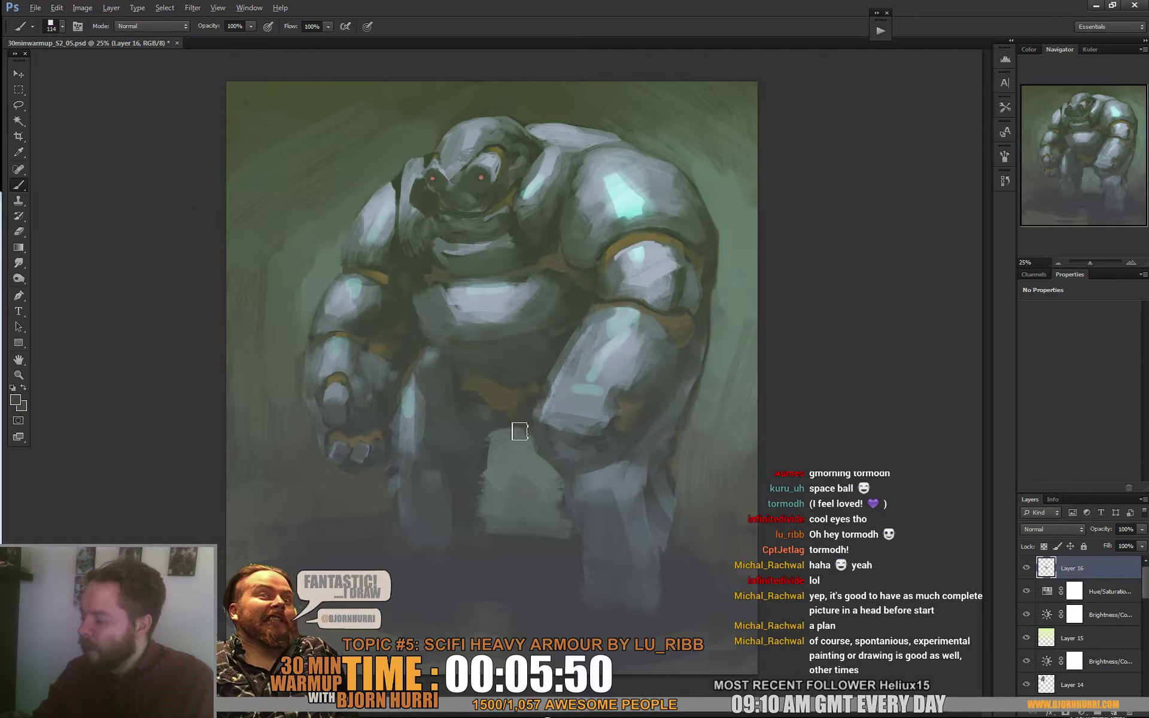
pyautogui.keyDown('alt'); pyautogui.click(506, 402); pyautogui.keyUp('alt')
pyautogui.keyDown('alt'); pyautogui.click(393, 345); pyautogui.keyUp('alt')
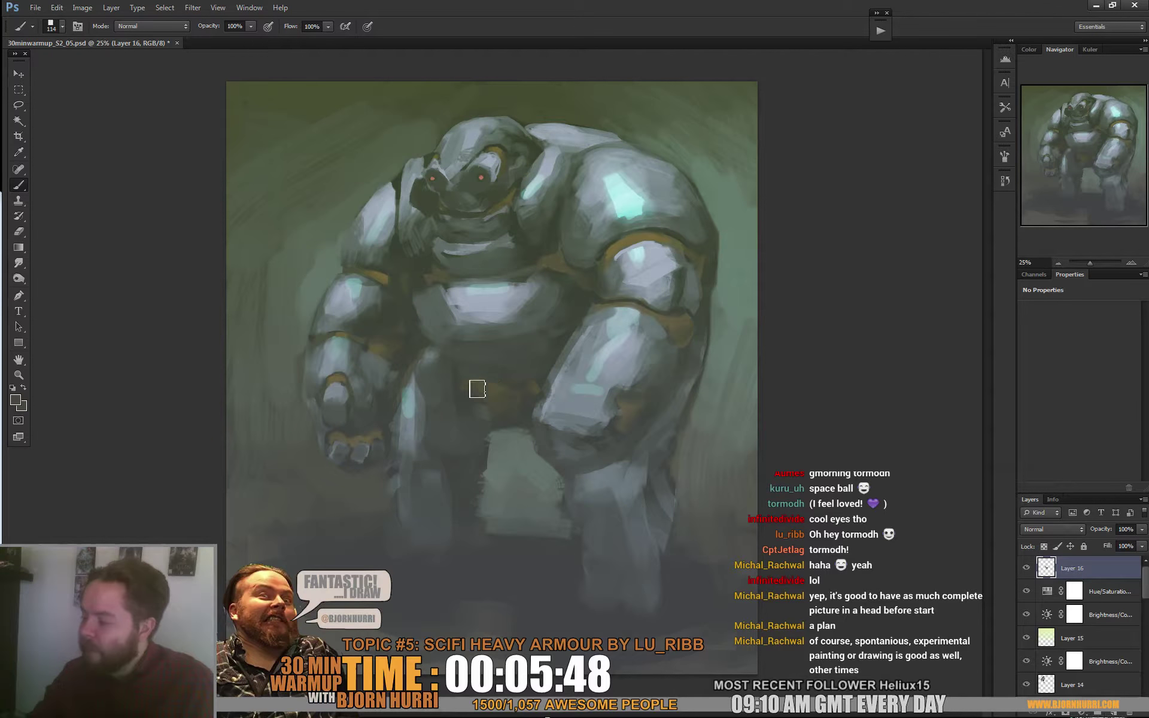
pyautogui.keyDown('alt'); pyautogui.click(558, 259); pyautogui.keyUp('alt')
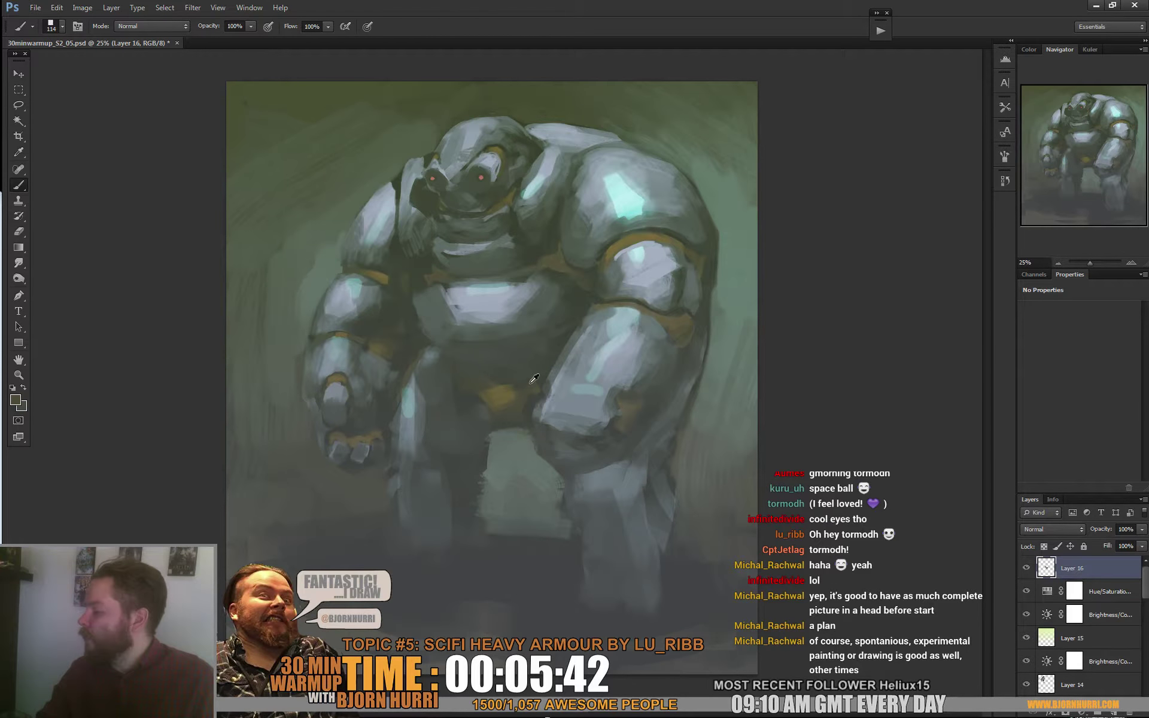
# Define the lower edge of the belly plate with sampled dark colours and a smaller 41 px brush
pyautogui.rightClick(582, 347)
pyautogui.click(620, 352)
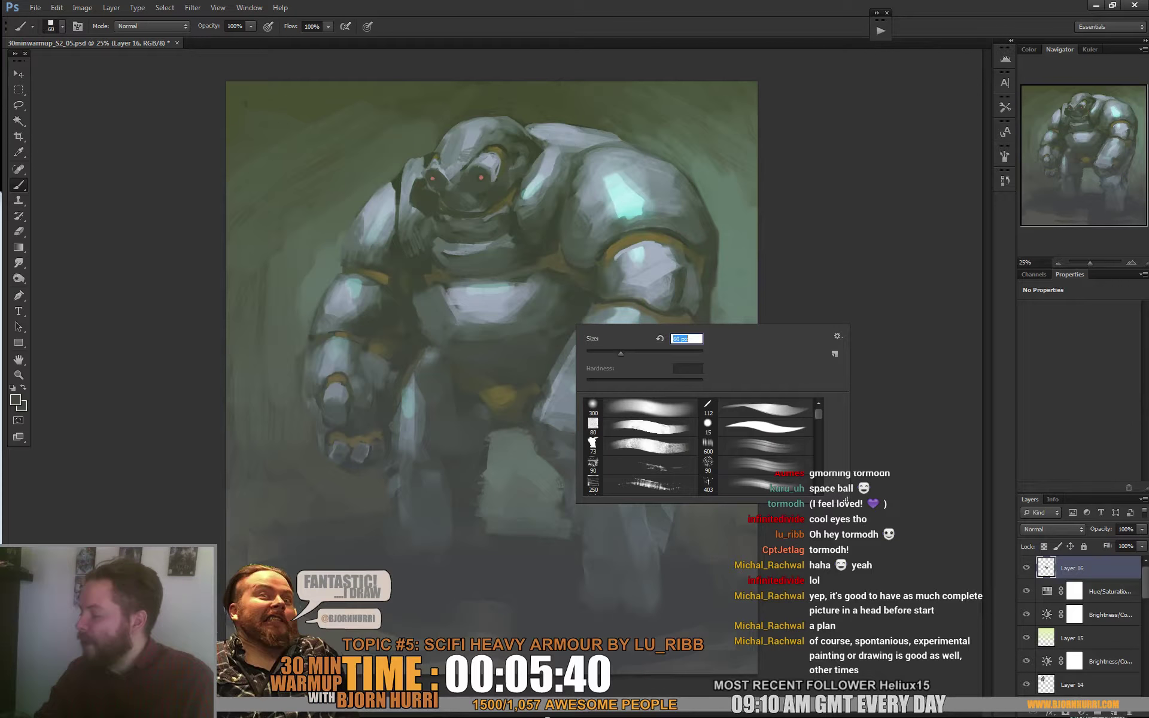
pyautogui.rightClick(553, 358)
pyautogui.click(579, 364)
pyautogui.click(592, 292)
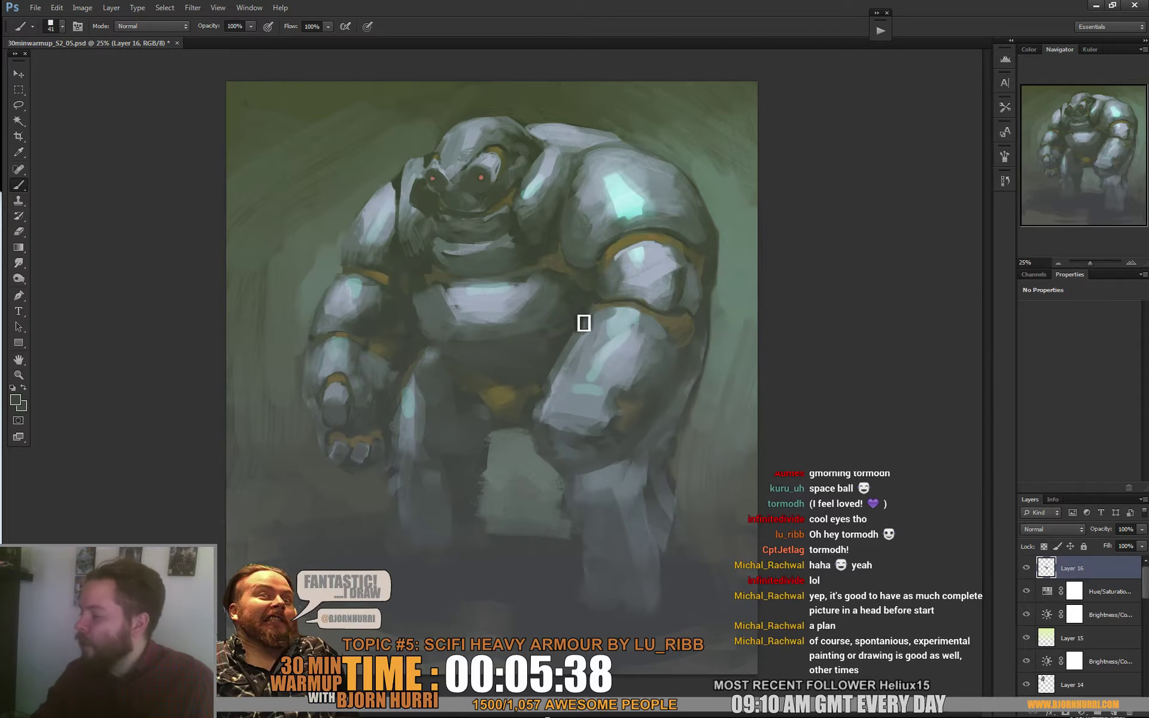
pyautogui.moveTo(500, 343)
pyautogui.mouseDown()
pyautogui.moveTo(429, 332)
pyautogui.moveTo(439, 345)
pyautogui.moveTo(427, 327)
pyautogui.moveTo(442, 350)
pyautogui.moveTo(424, 320)
pyautogui.moveTo(451, 342)
pyautogui.mouseUp()
pyautogui.keyDown('alt'); pyautogui.click(424, 324); pyautogui.keyUp('alt')
pyautogui.keyDown('alt'); pyautogui.click(572, 319); pyautogui.keyUp('alt')
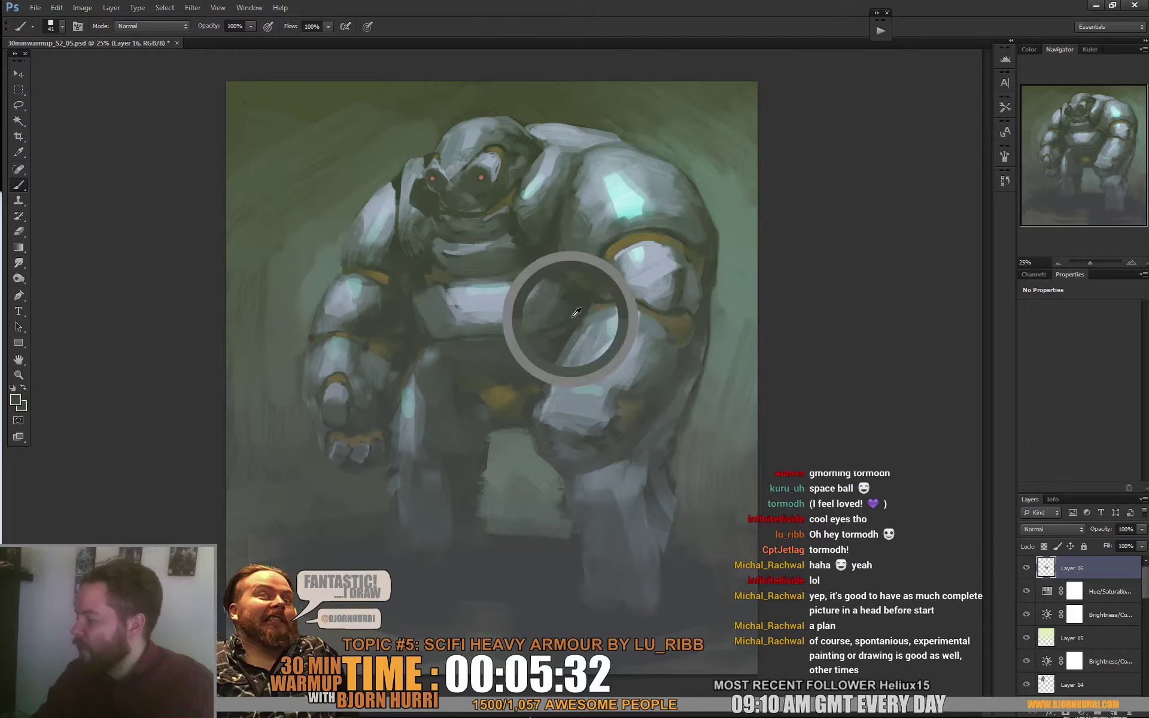
pyautogui.keyDown('alt'); pyautogui.click(561, 301); pyautogui.keyUp('alt')
# Repaint the belly plate's light centre and darker rounded ends with sampled armour colours and a 91 px brush
pyautogui.rightClick(573, 305)
pyautogui.click(616, 319)
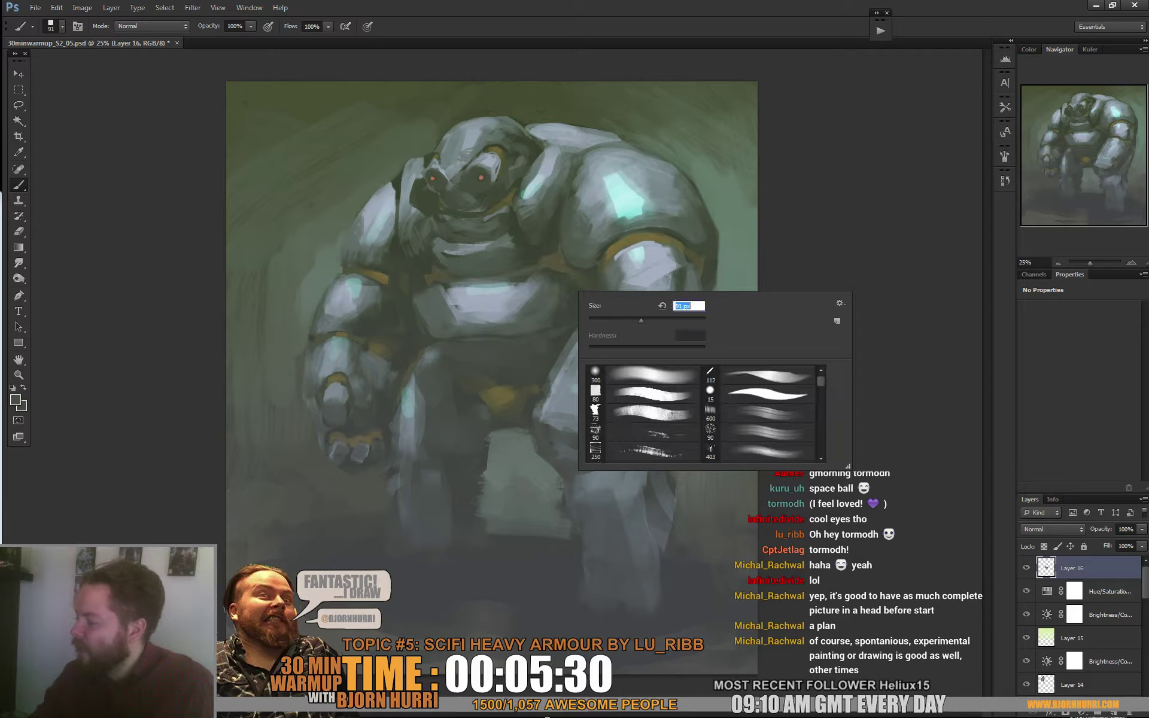
pyautogui.keyDown('alt'); pyautogui.click(492, 289); pyautogui.keyUp('alt')
pyautogui.moveTo(474, 303); pyautogui.dragTo(520, 292)
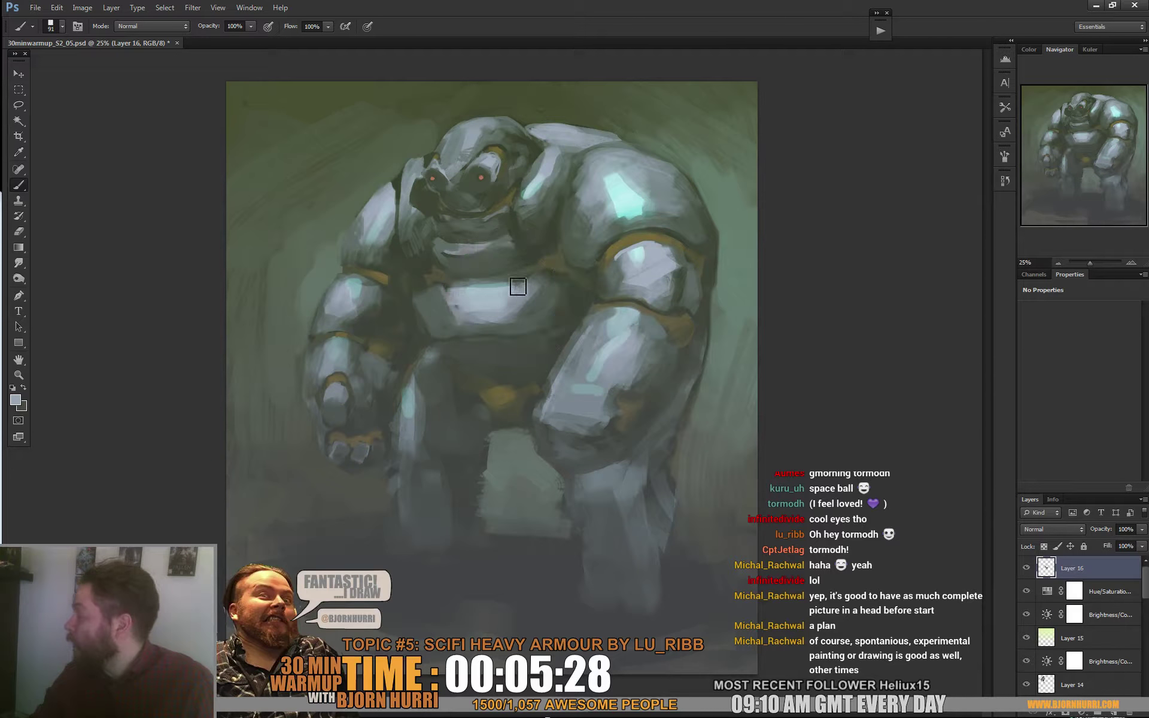
pyautogui.keyDown('alt'); pyautogui.click(425, 329); pyautogui.keyUp('alt')
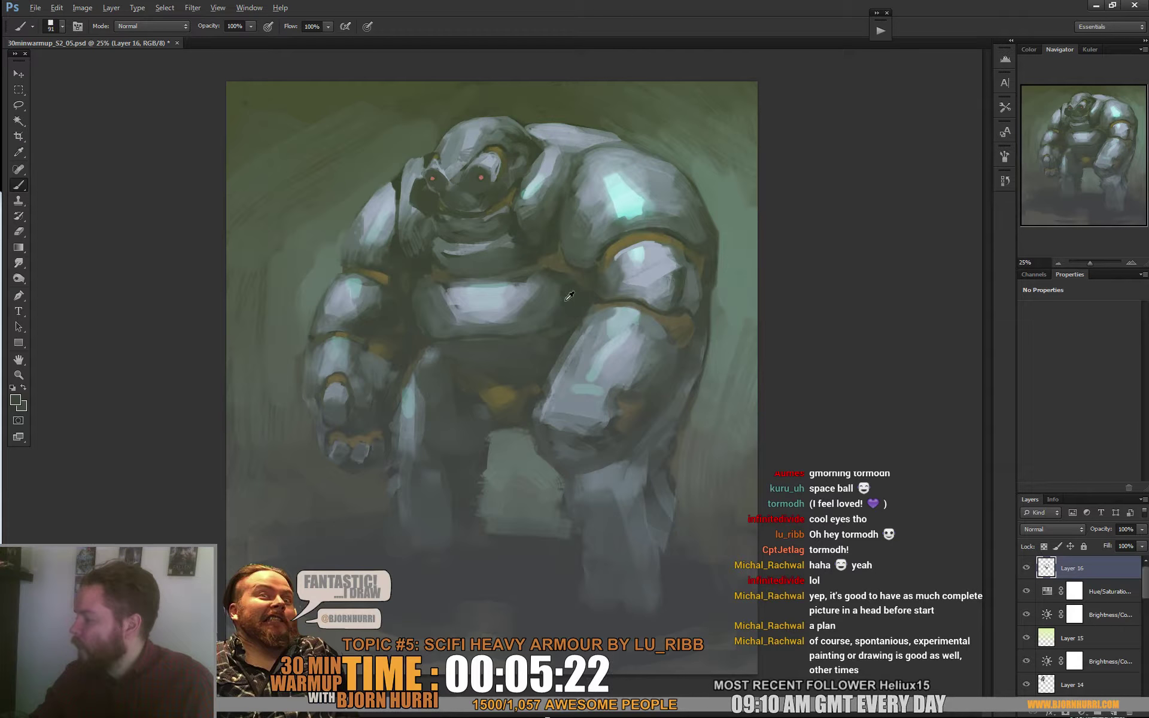
pyautogui.keyDown('alt'); pyautogui.click(546, 302); pyautogui.keyUp('alt')
pyautogui.keyDown('alt'); pyautogui.click(531, 289); pyautogui.keyUp('alt')
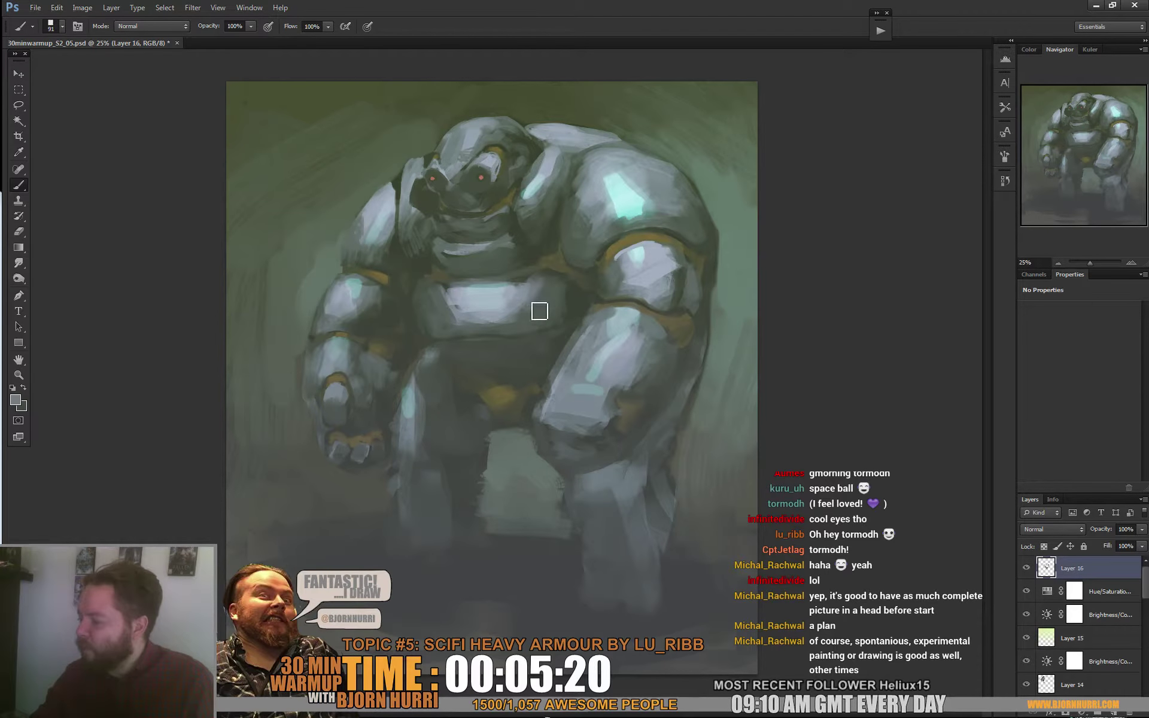
pyautogui.keyDown('alt'); pyautogui.click(542, 303); pyautogui.keyUp('alt')
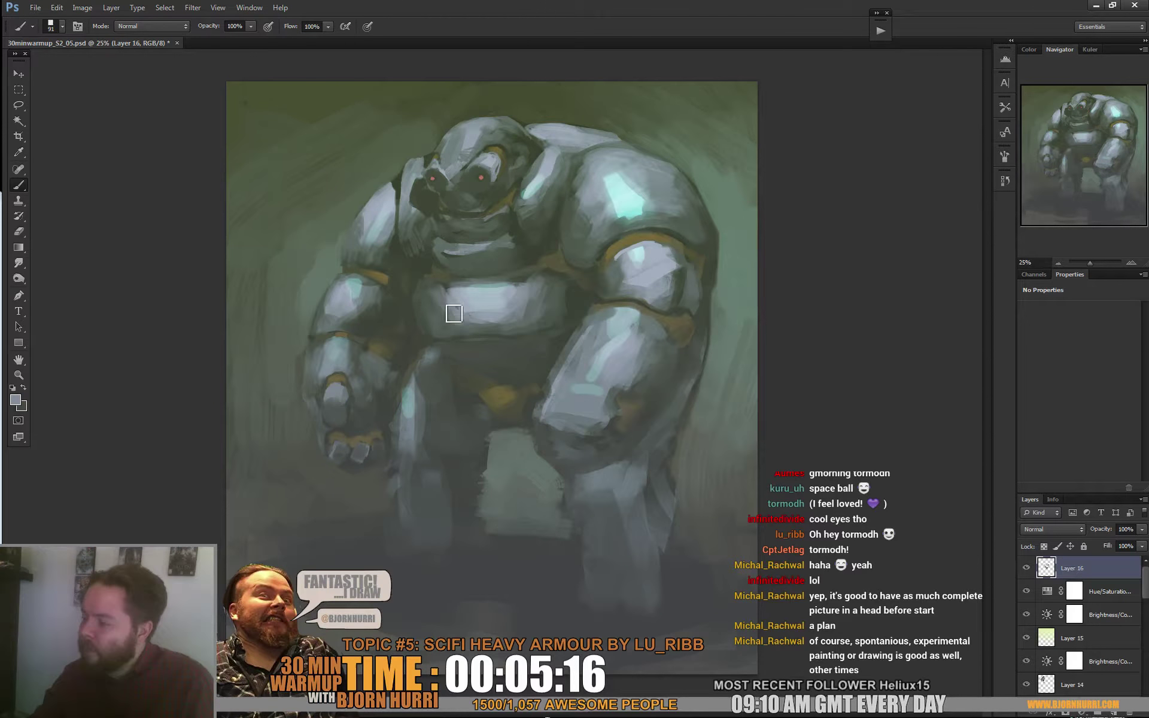
# Add a sampled teal highlight to the belly plate and clean up its upper edge with a 43 px brush
pyautogui.keyDown('alt'); pyautogui.click(474, 278); pyautogui.keyUp('alt')
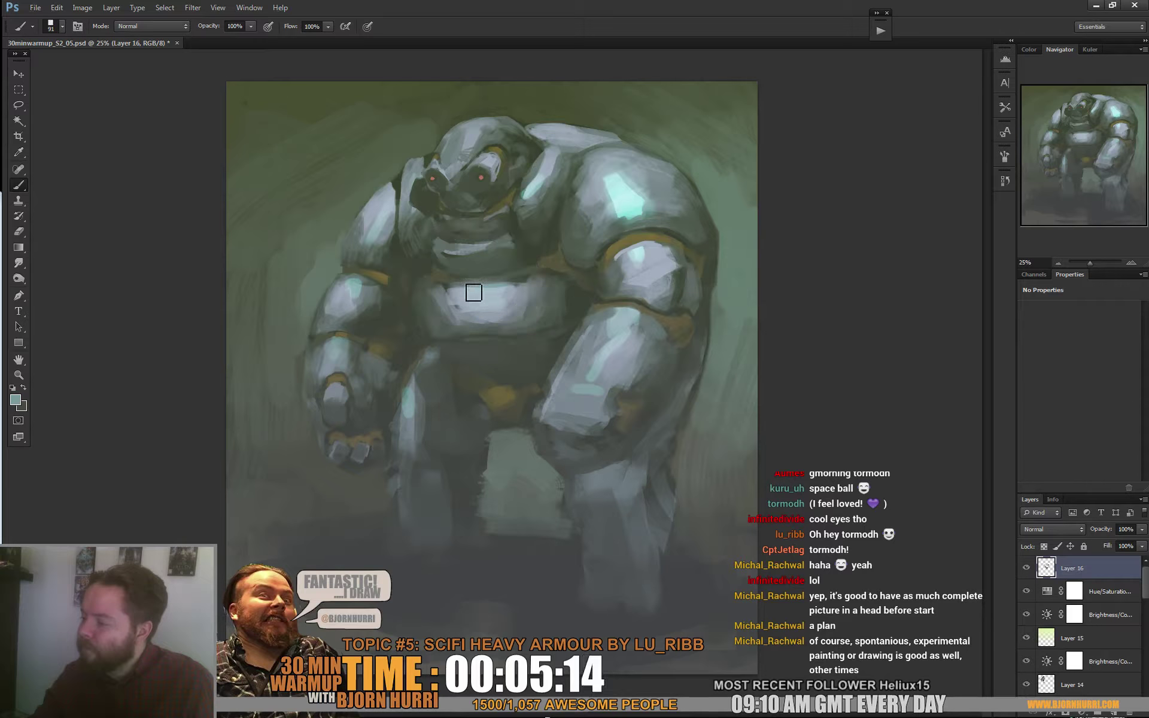
pyautogui.keyDown('alt'); pyautogui.click(479, 282); pyautogui.keyUp('alt')
pyautogui.rightClick(546, 270)
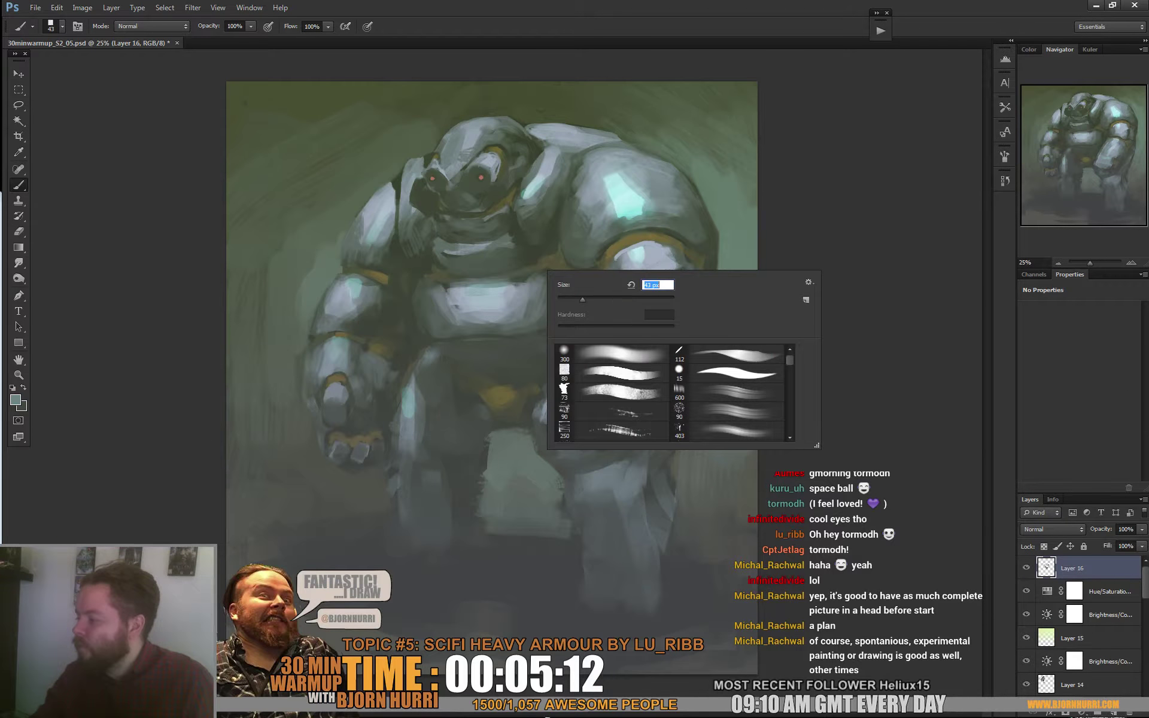
pyautogui.click(575, 300)
pyautogui.keyDown('alt'); pyautogui.click(518, 267); pyautogui.keyUp('alt')
pyautogui.moveTo(477, 283); pyautogui.dragTo(530, 273)
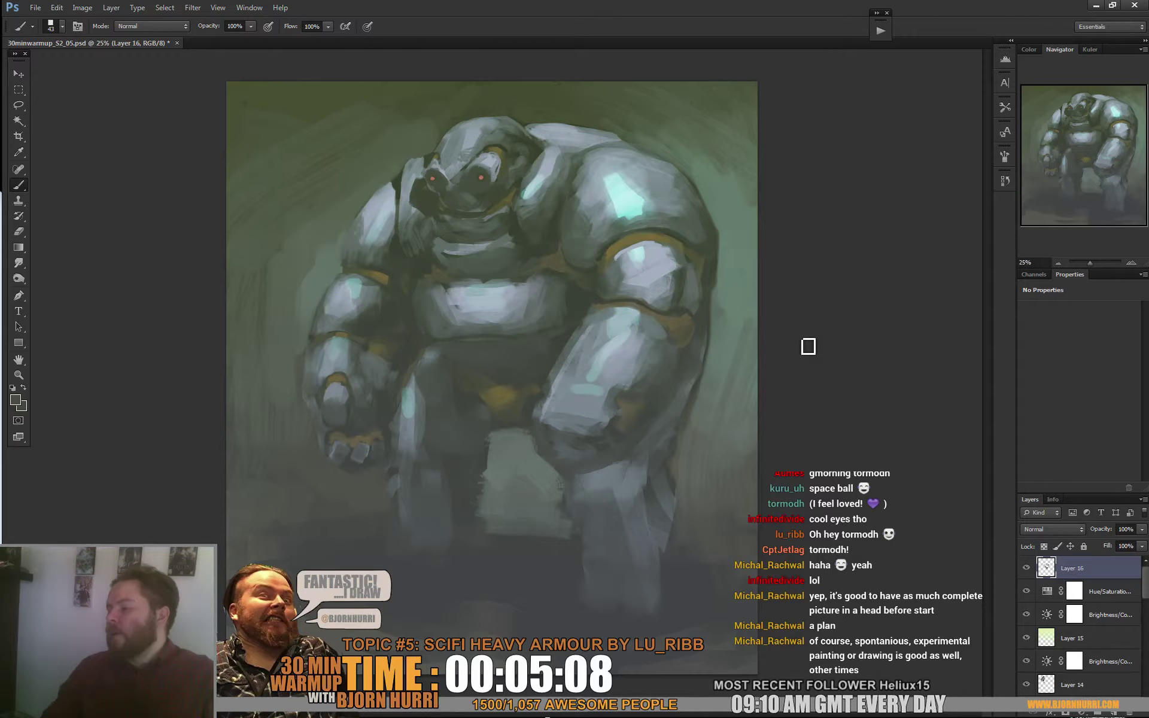
# Repaint the far thigh plate over its bright highlight with muted armour greys and a 112 px brush
pyautogui.rightClick(470, 432)
pyautogui.moveTo(565, 448); pyautogui.dragTo(598, 448)
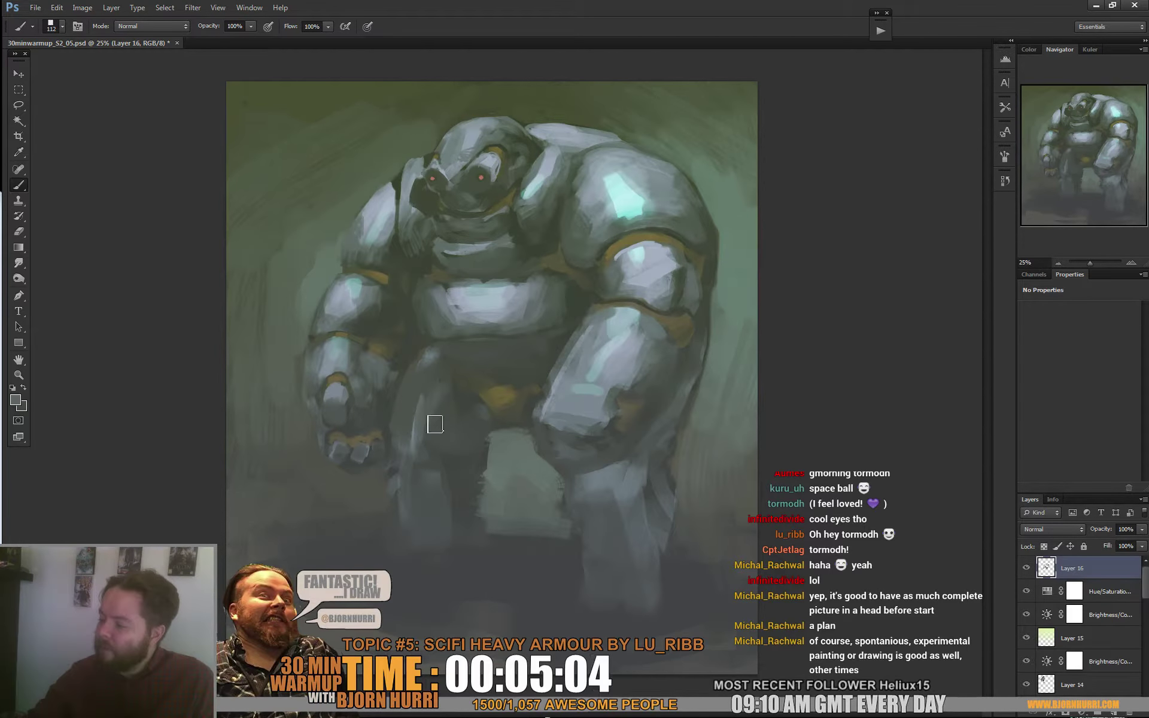
pyautogui.moveTo(458, 425); pyautogui.dragTo(464, 418)
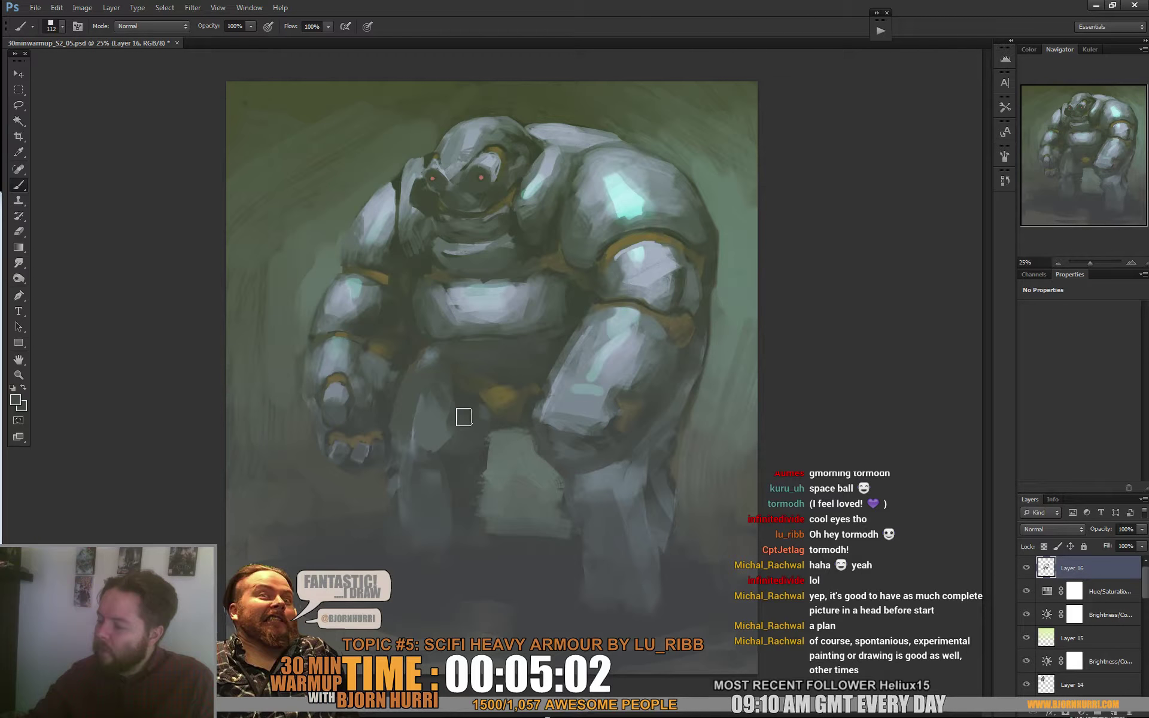
# Darken the lower legs and blend them into the misty ground with sampled background colours and a 349 px brush
pyautogui.rightClick(521, 536)
pyautogui.click(582, 566)
pyautogui.click(475, 537)
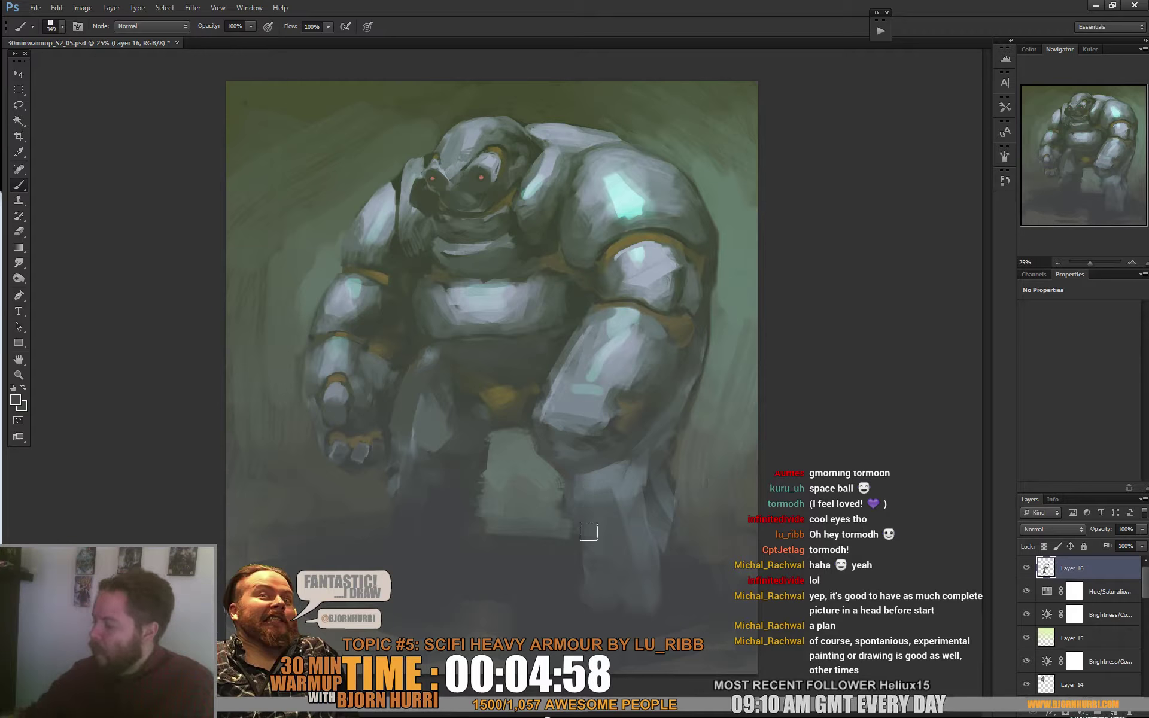
pyautogui.moveTo(589, 531)
pyautogui.mouseDown()
pyautogui.moveTo(652, 503)
pyautogui.moveTo(652, 574)
pyautogui.moveTo(579, 582)
pyautogui.moveTo(650, 589)
pyautogui.moveTo(664, 537)
pyautogui.mouseUp()
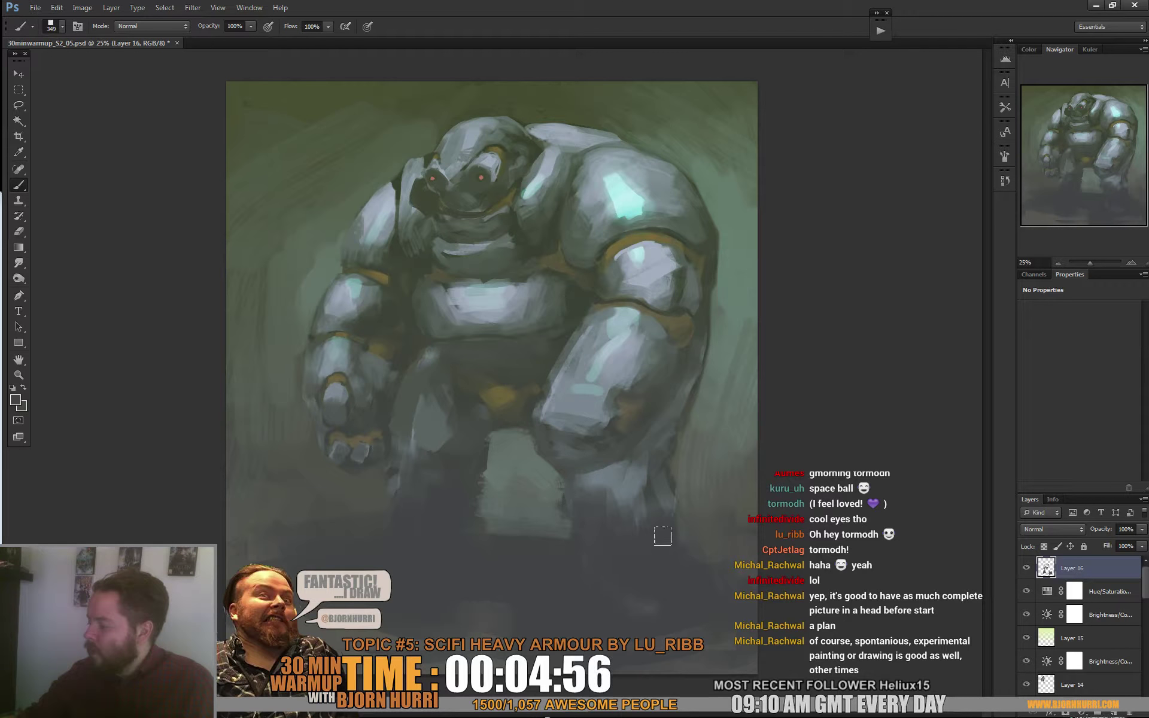
pyautogui.keyDown('alt'); pyautogui.click(313, 491); pyautogui.keyUp('alt')
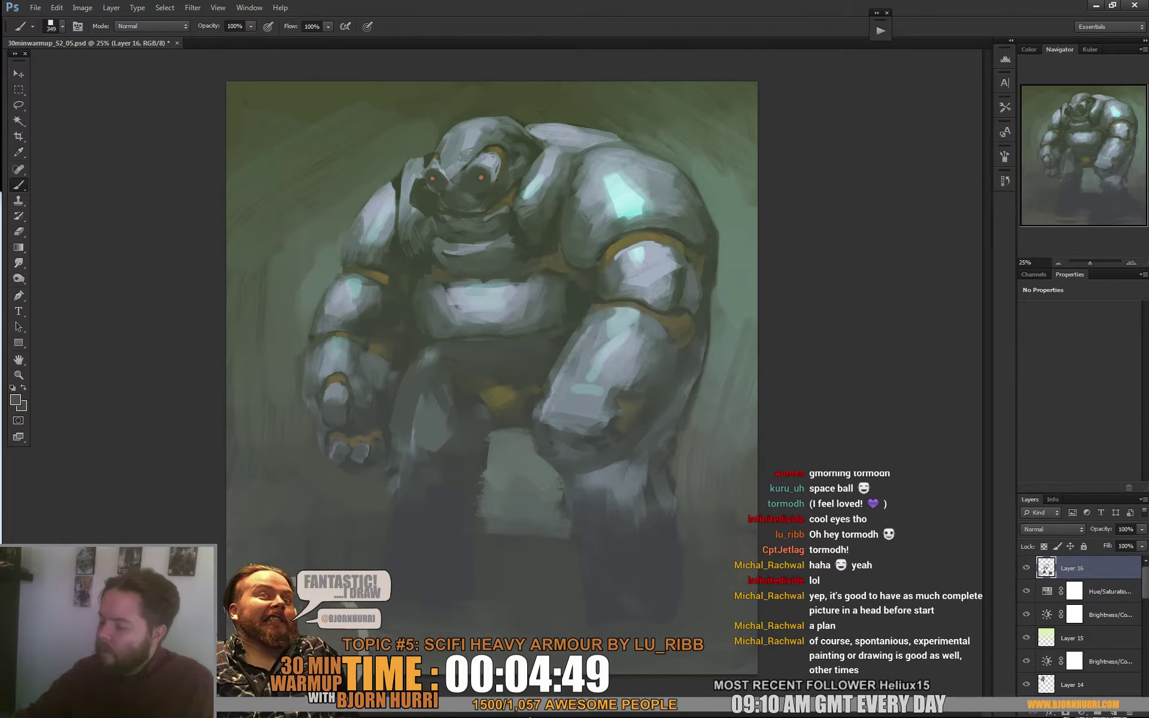
pyautogui.keyDown('alt'); pyautogui.click(722, 157); pyautogui.keyUp('alt')
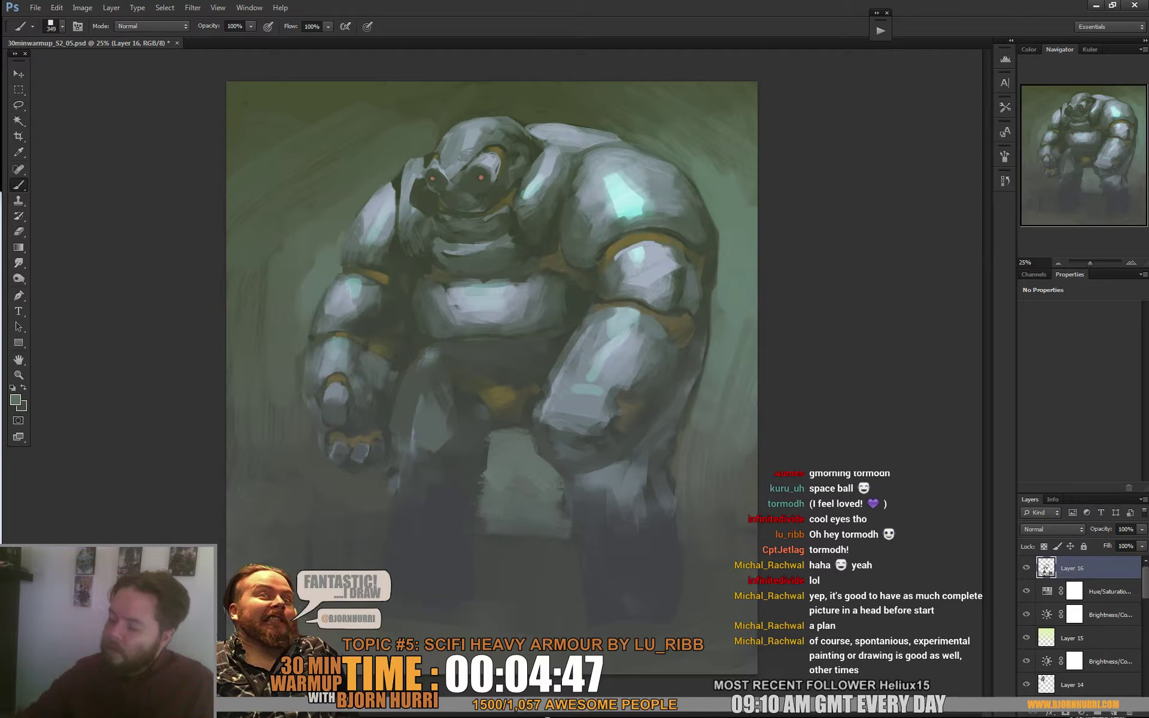
pyautogui.keyDown('alt'); pyautogui.click(365, 657); pyautogui.keyUp('alt')
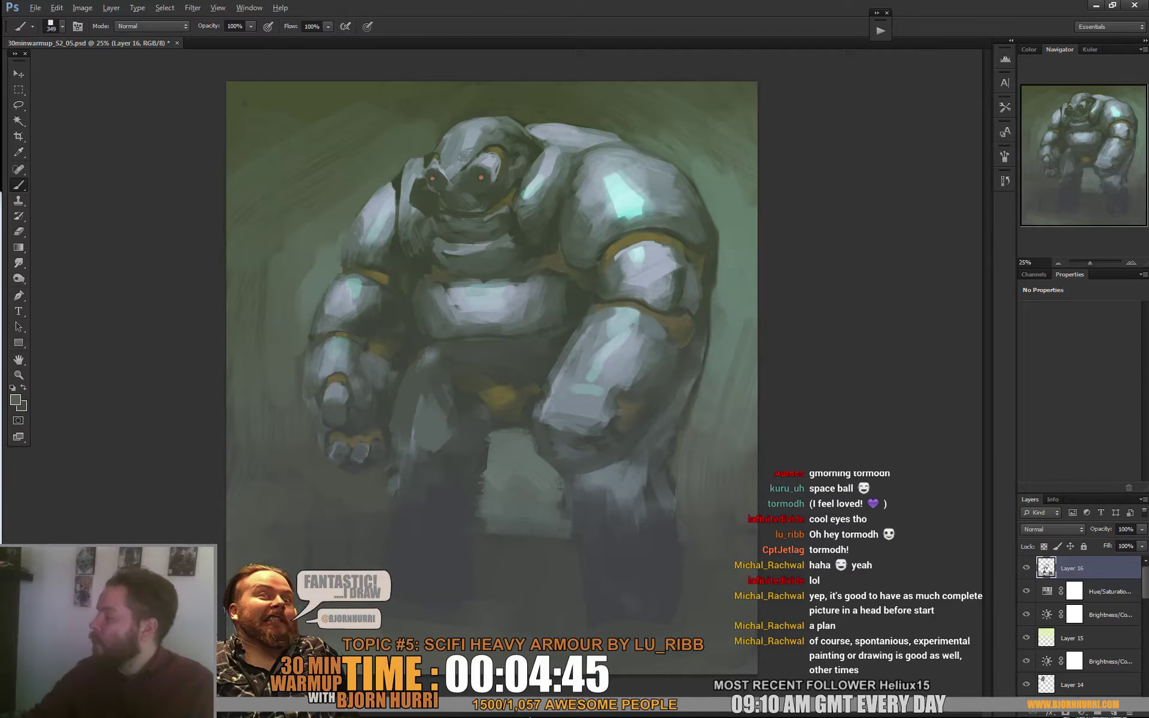
# Tone down the far arm's elbow and forearm plates with sampled dark greys and a 197 px brush
pyautogui.rightClick(328, 345)
pyautogui.write('100')
pyautogui.press('Return')
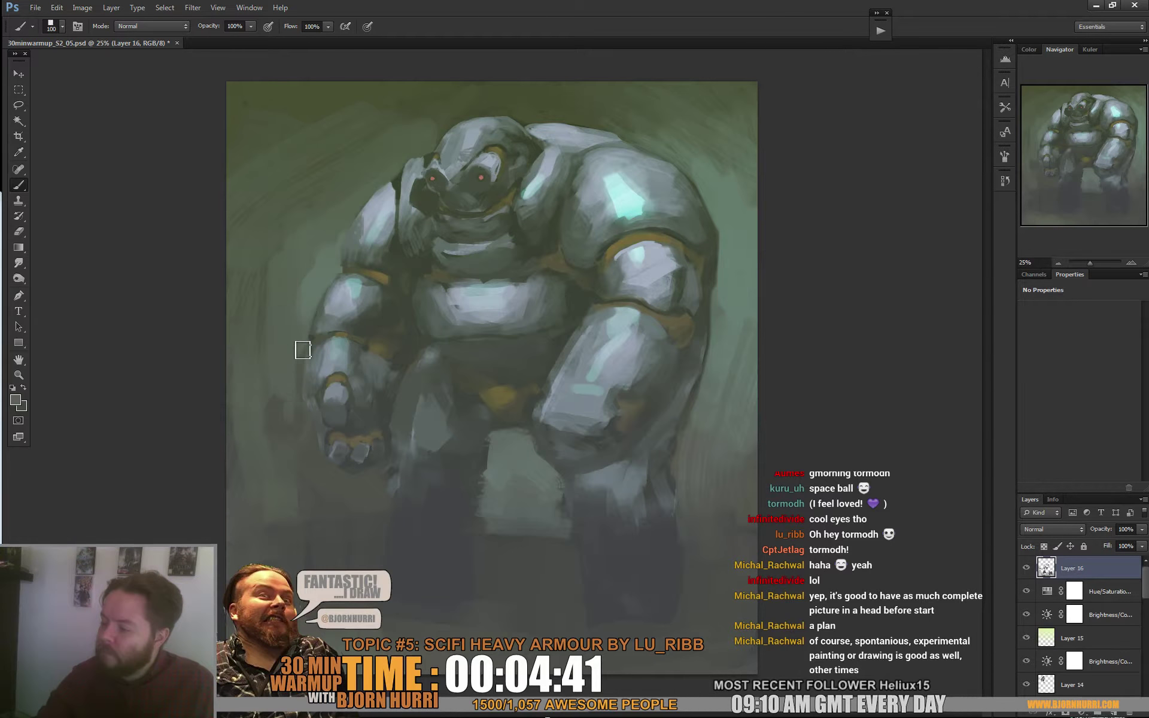
pyautogui.rightClick(586, 326)
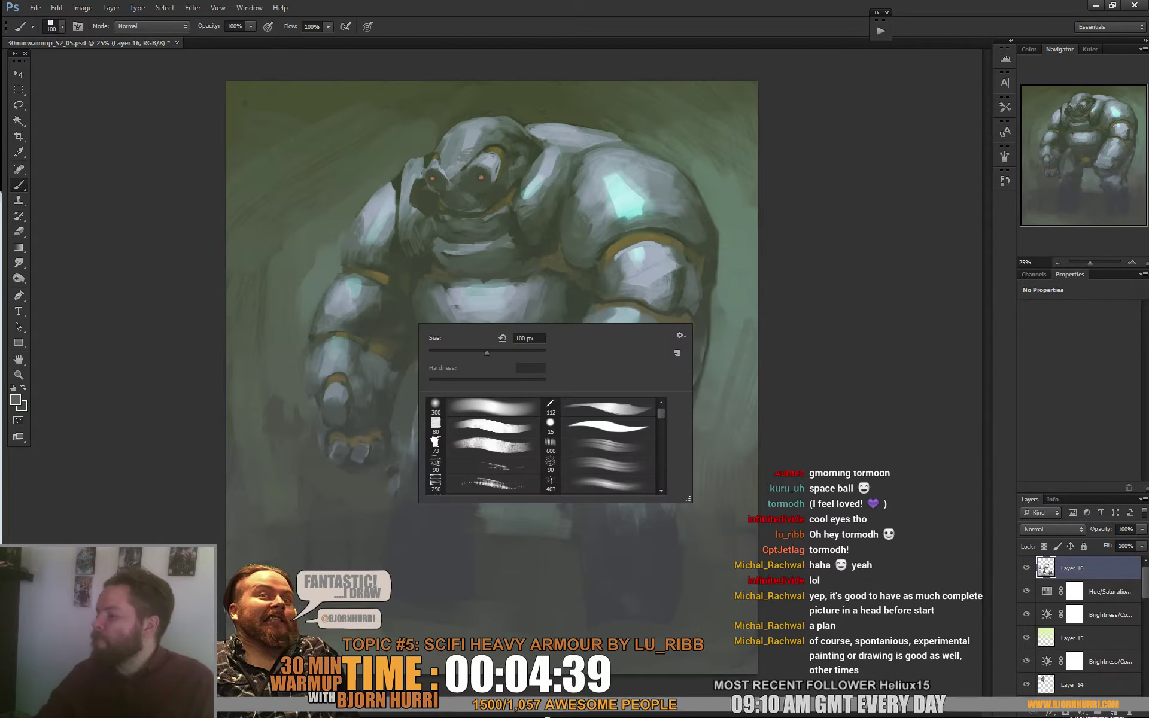
pyautogui.write('197')
pyautogui.press('Return')
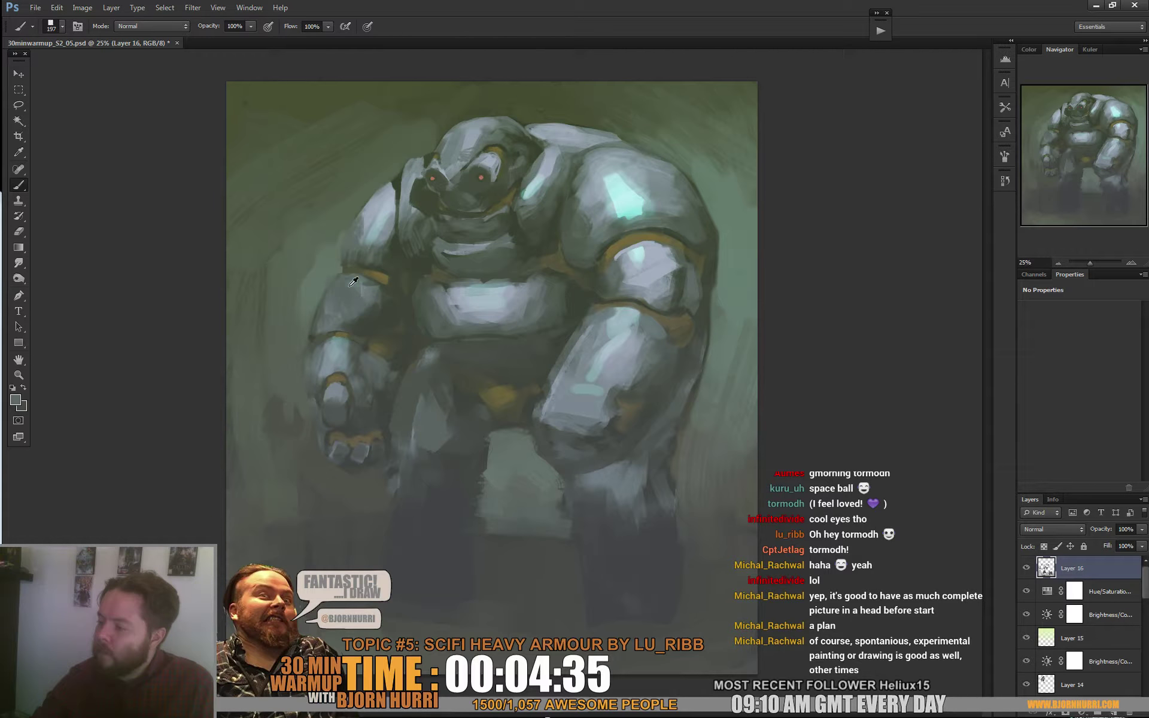
pyautogui.keyDown('alt'); pyautogui.click(317, 329); pyautogui.keyUp('alt')
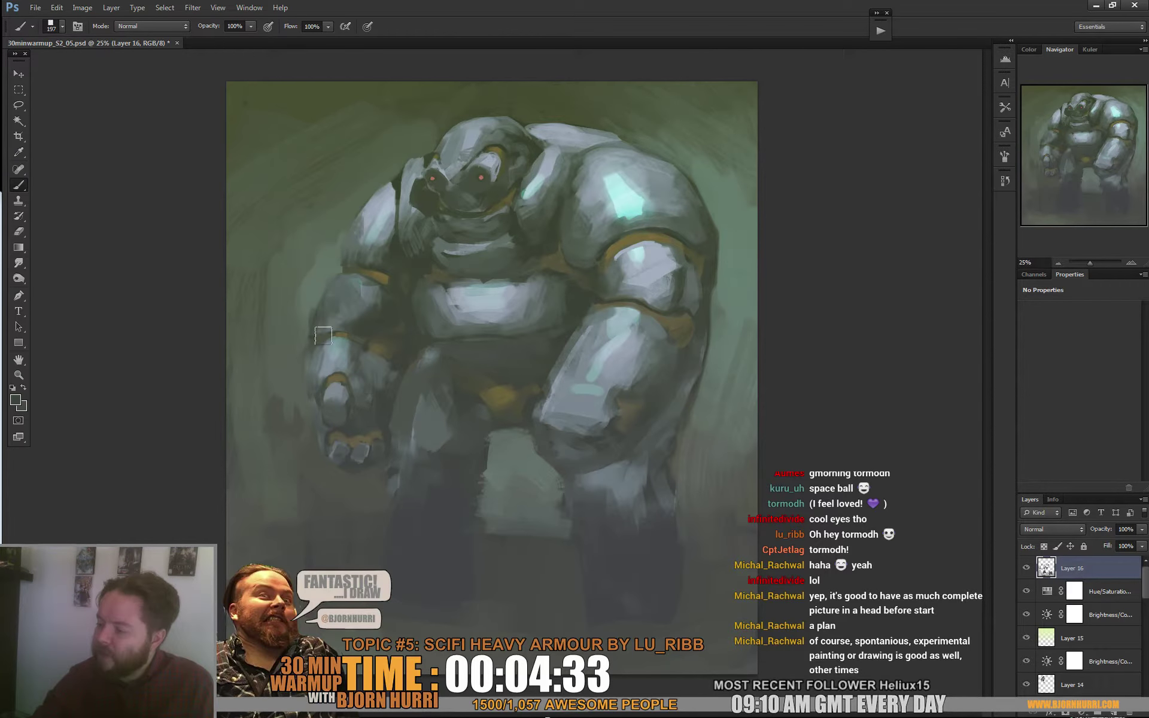
pyautogui.moveTo(323, 335)
pyautogui.mouseDown()
pyautogui.moveTo(318, 373)
pyautogui.moveTo(327, 340)
pyautogui.moveTo(350, 322)
pyautogui.moveTo(324, 351)
pyautogui.mouseUp()
pyautogui.rightClick(361, 330)
pyautogui.click(395, 361)
pyautogui.keyDown('alt'); pyautogui.click(322, 366); pyautogui.keyUp('alt')
# Shade the lower and outer parts of the far shoulder plate with sampled armour greys and a 114 px brush
pyautogui.rightClick(383, 304)
pyautogui.click(428, 324)
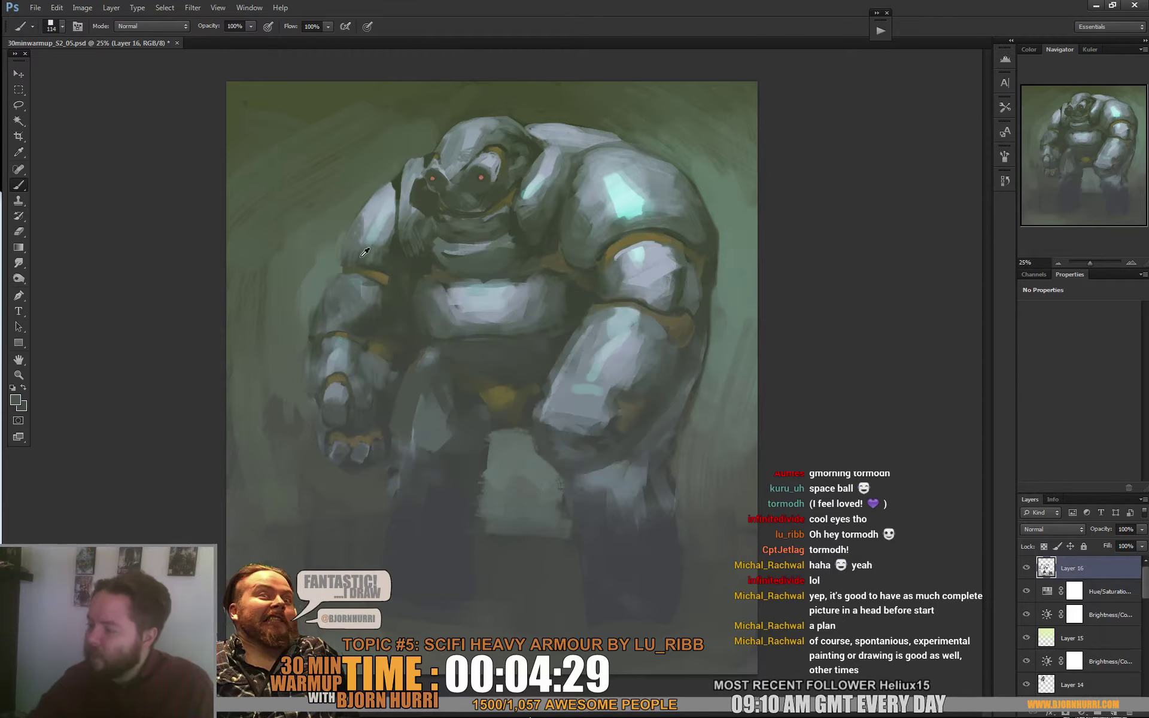
pyautogui.keyDown('alt'); pyautogui.click(362, 256); pyautogui.keyUp('alt')
pyautogui.moveTo(360, 243)
pyautogui.mouseDown()
pyautogui.moveTo(370, 218)
pyautogui.moveTo(382, 231)
pyautogui.moveTo(381, 193)
pyautogui.mouseUp()
pyautogui.keyDown('alt'); pyautogui.click(365, 237); pyautogui.keyUp('alt')
pyautogui.keyDown('alt'); pyautogui.click(380, 256); pyautogui.keyUp('alt')
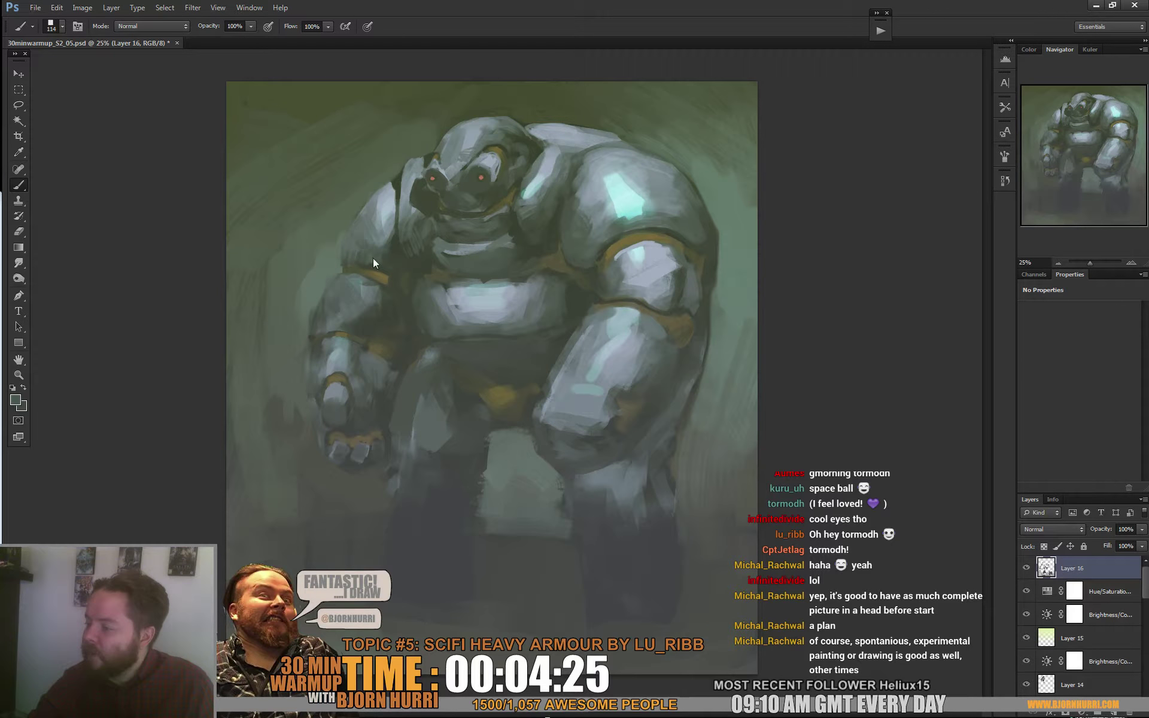
pyautogui.moveTo(387, 250); pyautogui.dragTo(372, 235)
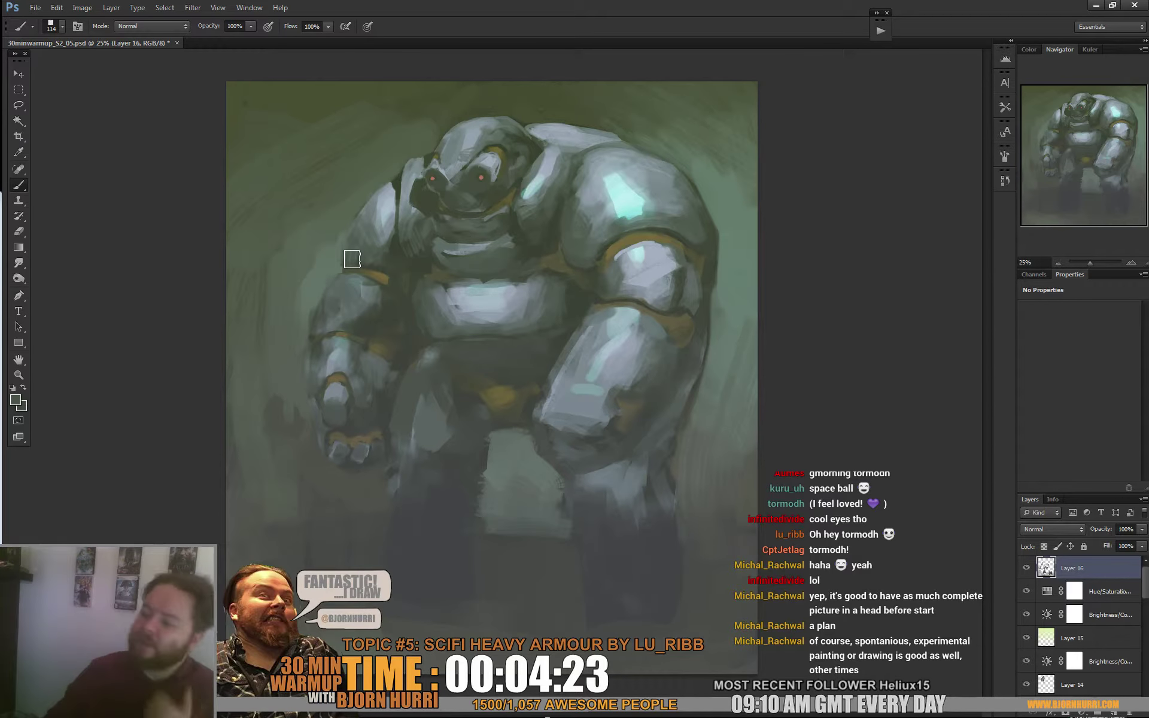
# Refine the gap between the far shoulder and the collar beside the head with sampled greys and a 31 px brush
pyautogui.rightClick(404, 192)
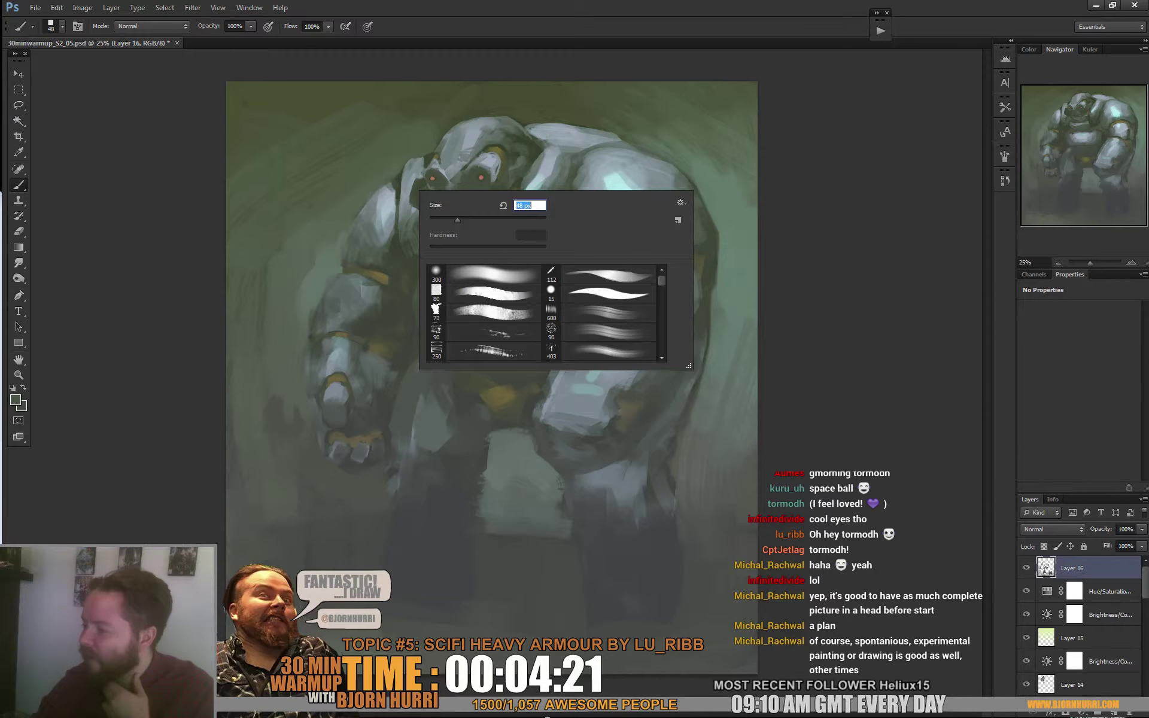
pyautogui.click(401, 198)
pyautogui.rightClick(409, 218)
pyautogui.click(455, 247)
pyautogui.keyDown('alt'); pyautogui.click(403, 222); pyautogui.keyUp('alt')
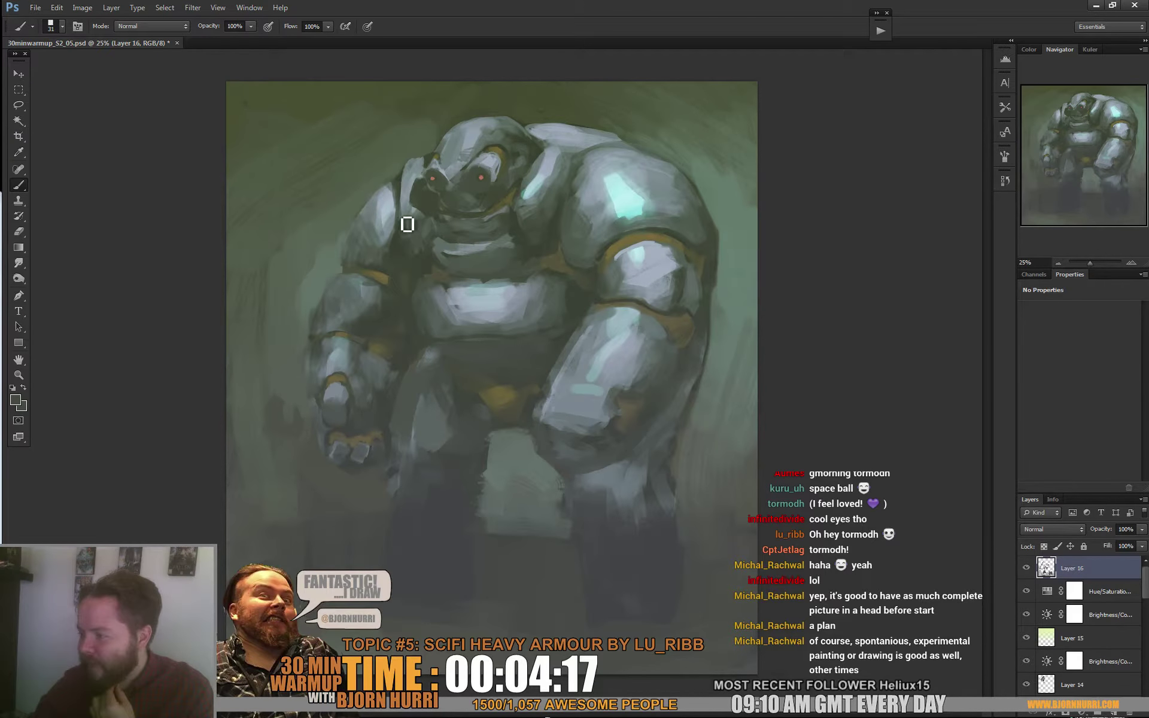
pyautogui.rightClick(438, 209)
pyautogui.keyDown('alt'); pyautogui.click(420, 178); pyautogui.keyUp('alt')
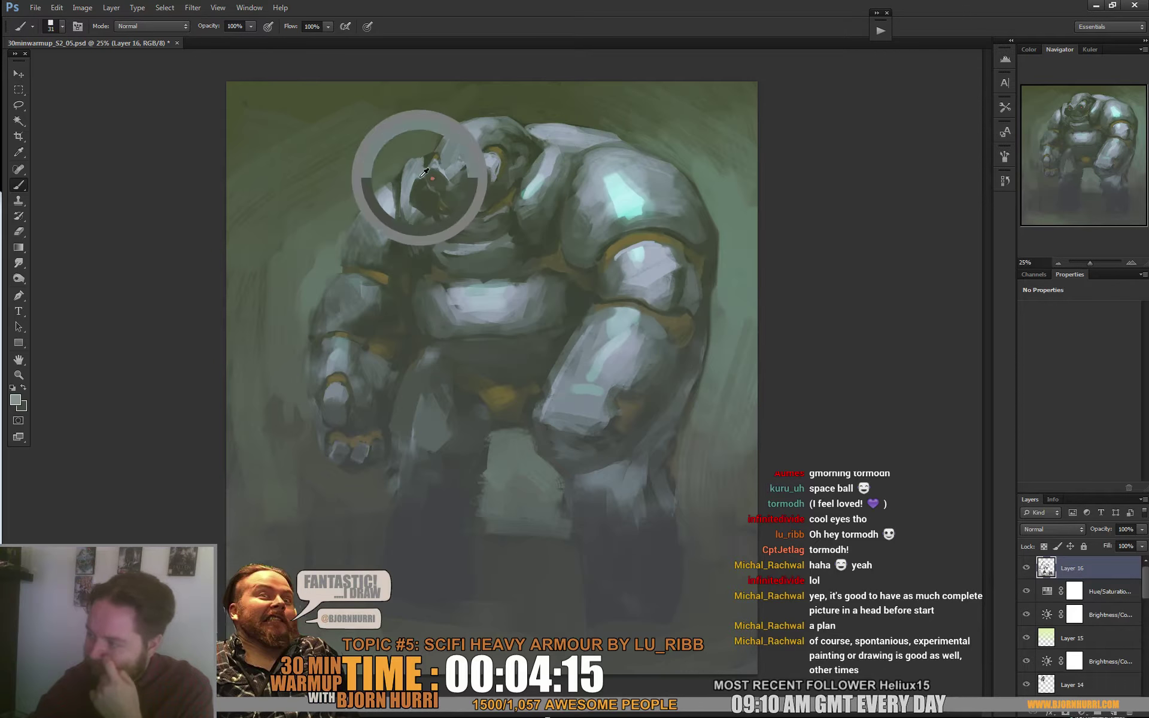
pyautogui.keyDown('alt'); pyautogui.click(547, 149); pyautogui.keyUp('alt')
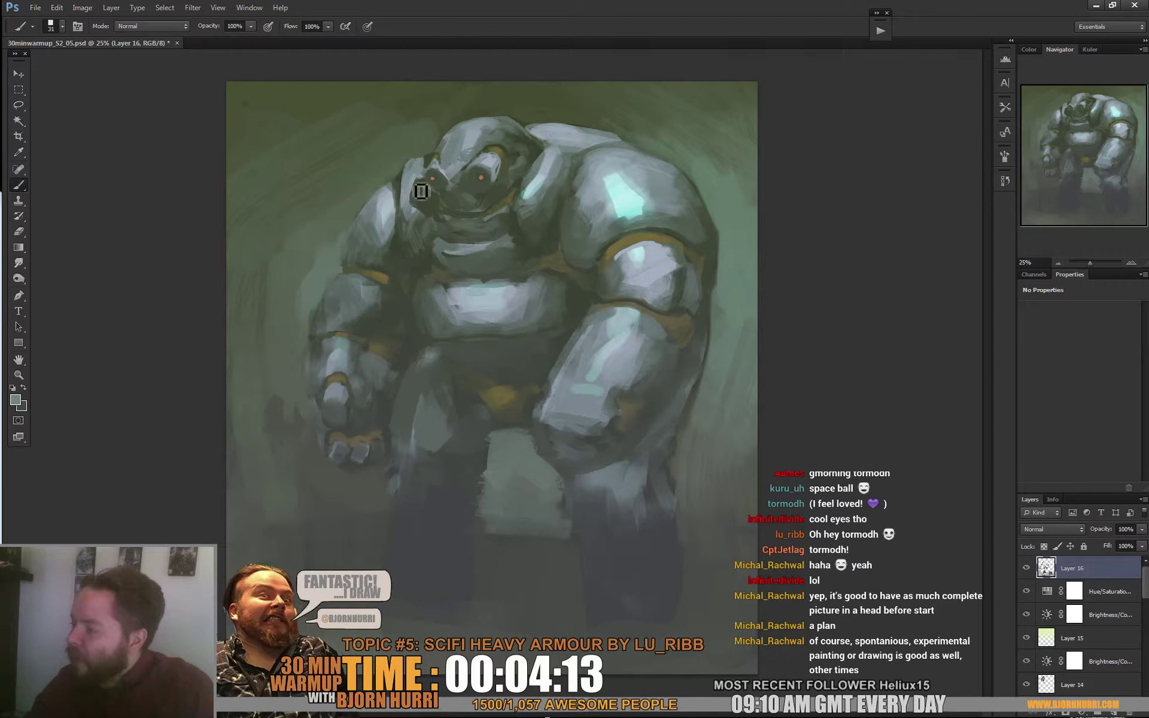
# Widen the light collar plate and redefine the near shoulder's inner edge with sampled greys and a 91 px brush
pyautogui.keyDown('alt'); pyautogui.click(607, 182); pyautogui.keyUp('alt')
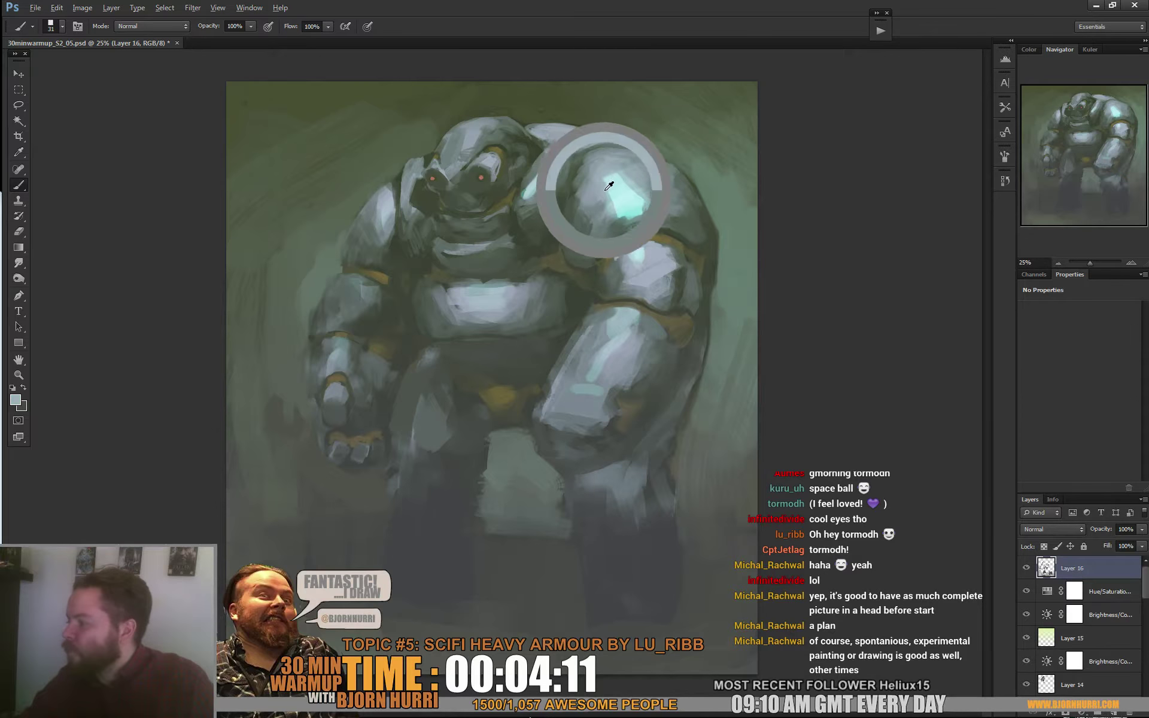
pyautogui.rightClick(627, 192)
pyautogui.click(690, 222)
pyautogui.moveTo(569, 157)
pyautogui.mouseDown()
pyautogui.moveTo(552, 184)
pyautogui.moveTo(559, 160)
pyautogui.moveTo(566, 203)
pyautogui.mouseUp()
pyautogui.keyDown('alt'); pyautogui.click(588, 158); pyautogui.keyUp('alt')
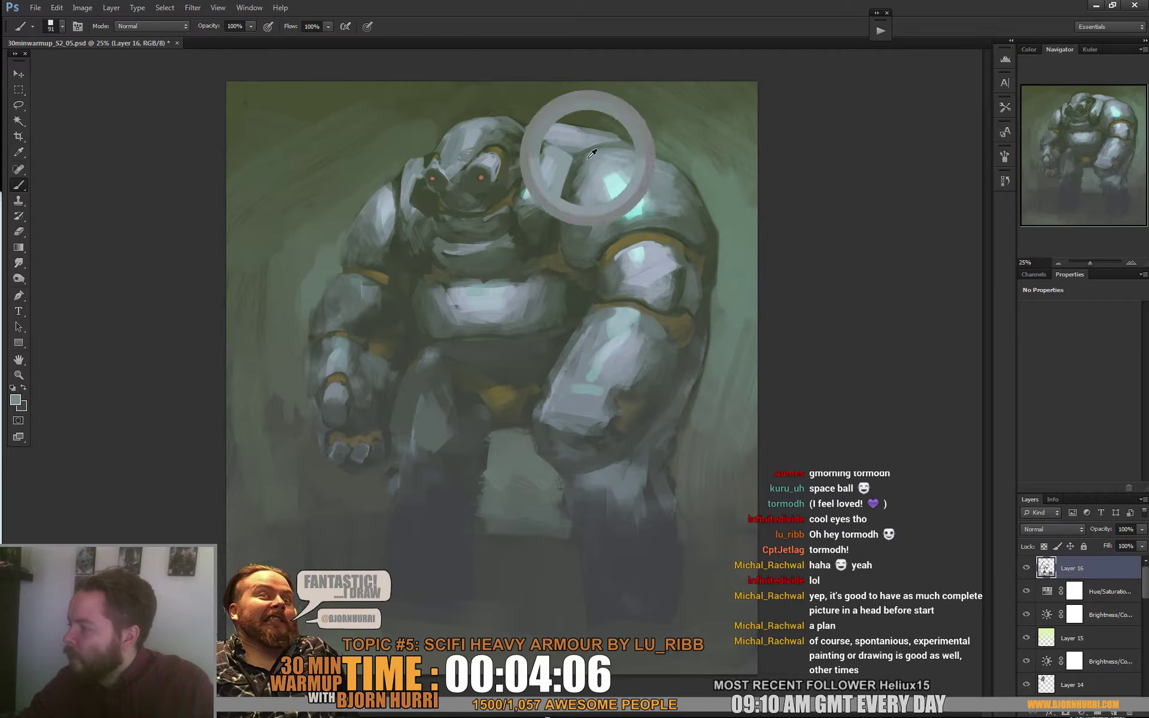
pyautogui.keyDown('alt'); pyautogui.click(580, 207); pyautogui.keyUp('alt')
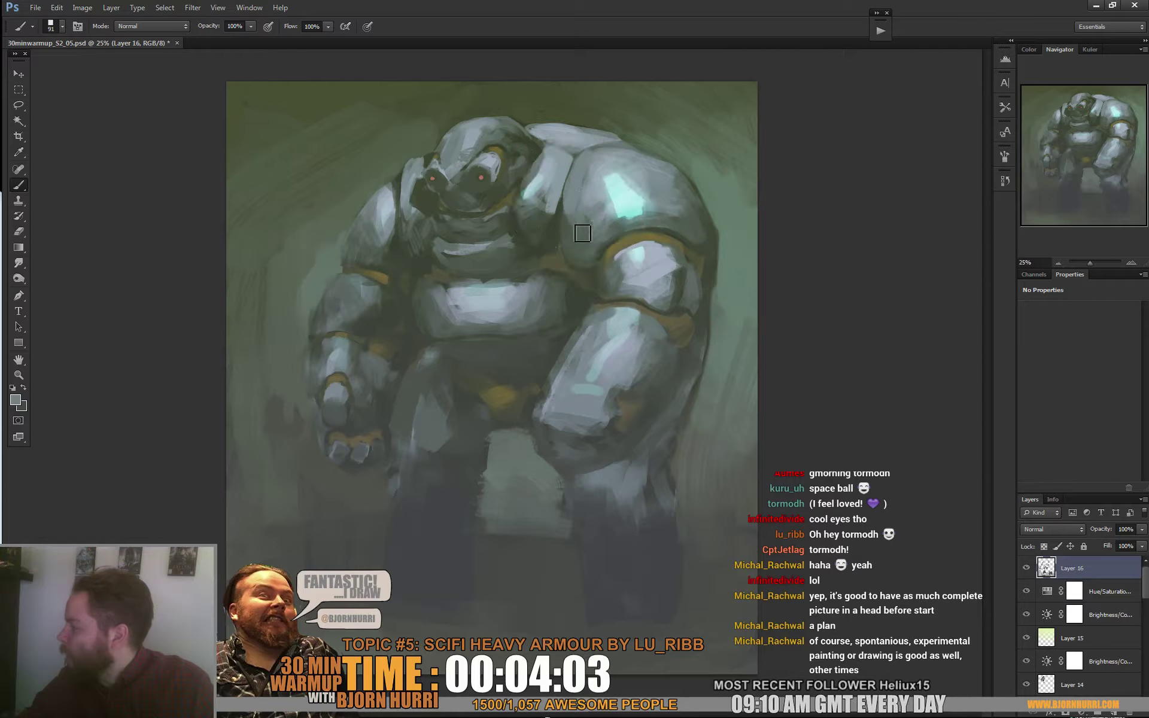
pyautogui.keyDown('alt'); pyautogui.click(573, 236); pyautogui.keyUp('alt')
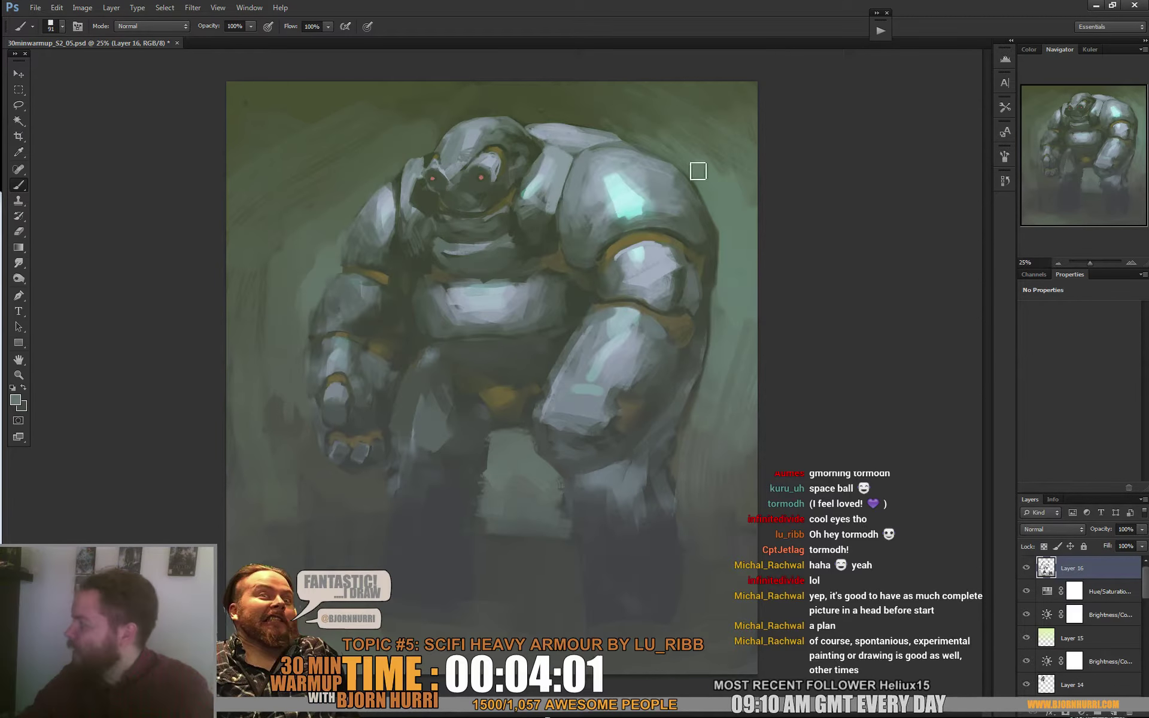
# Smooth the near shoulder plate's rounded top and reshape its teal highlight with sampled armour and highlight colours
pyautogui.keyDown('alt'); pyautogui.click(589, 169); pyautogui.keyUp('alt')
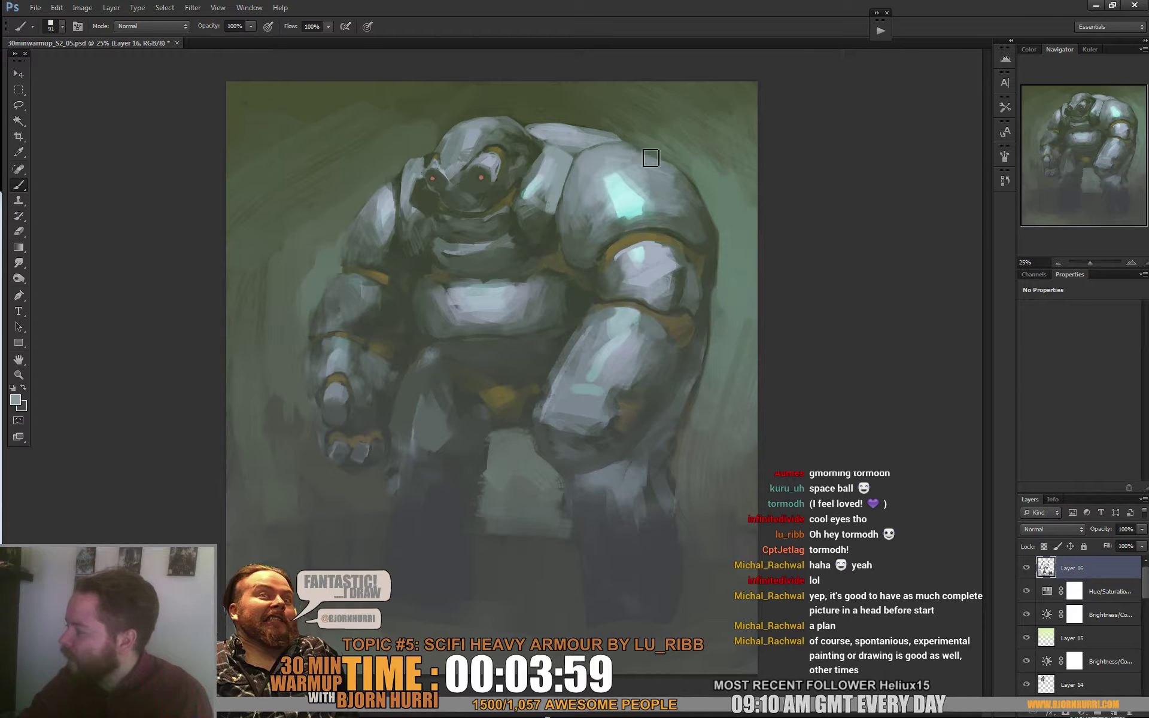
pyautogui.keyDown('alt'); pyautogui.click(676, 182); pyautogui.keyUp('alt')
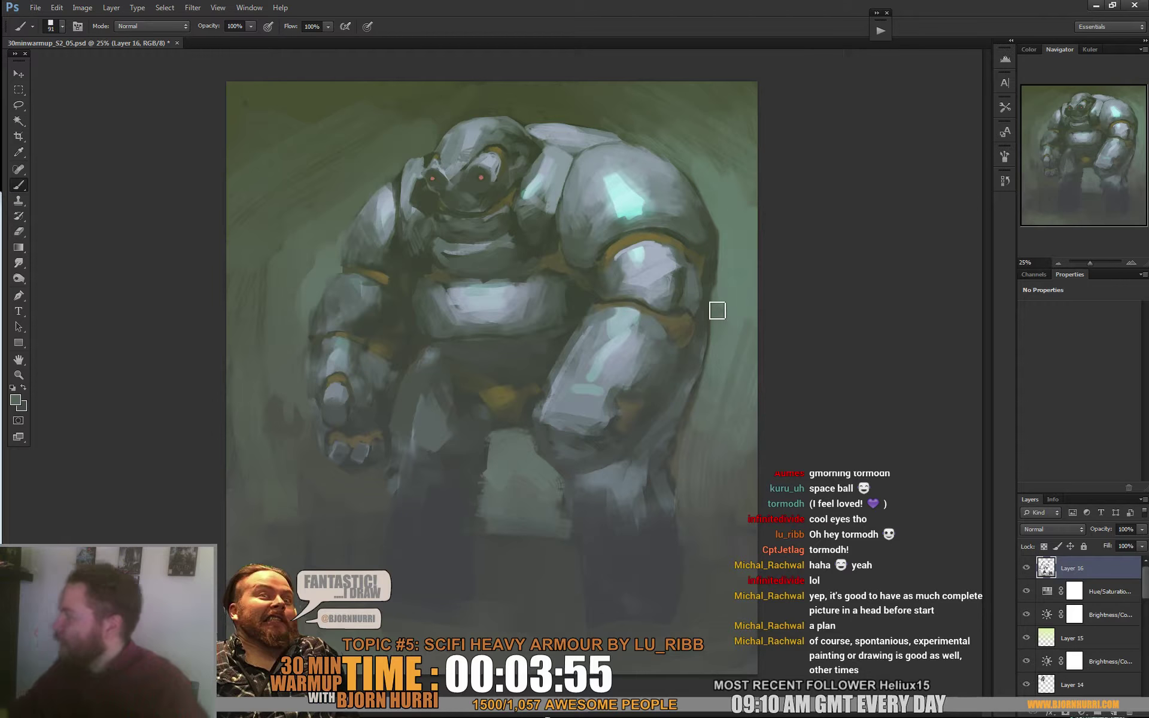
pyautogui.keyDown('alt'); pyautogui.click(629, 175); pyautogui.keyUp('alt')
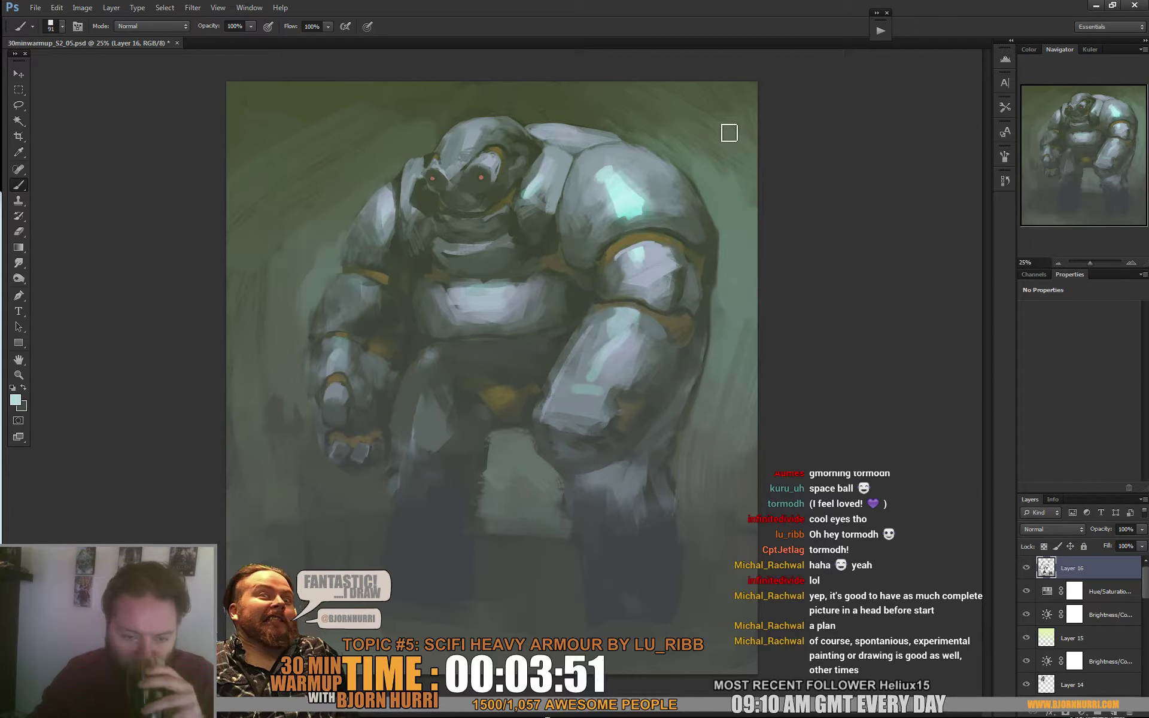
# Paint a lighter band on the neck plate beneath the jaw with sampled greys and a 26 px brush
pyautogui.rightClick(604, 229)
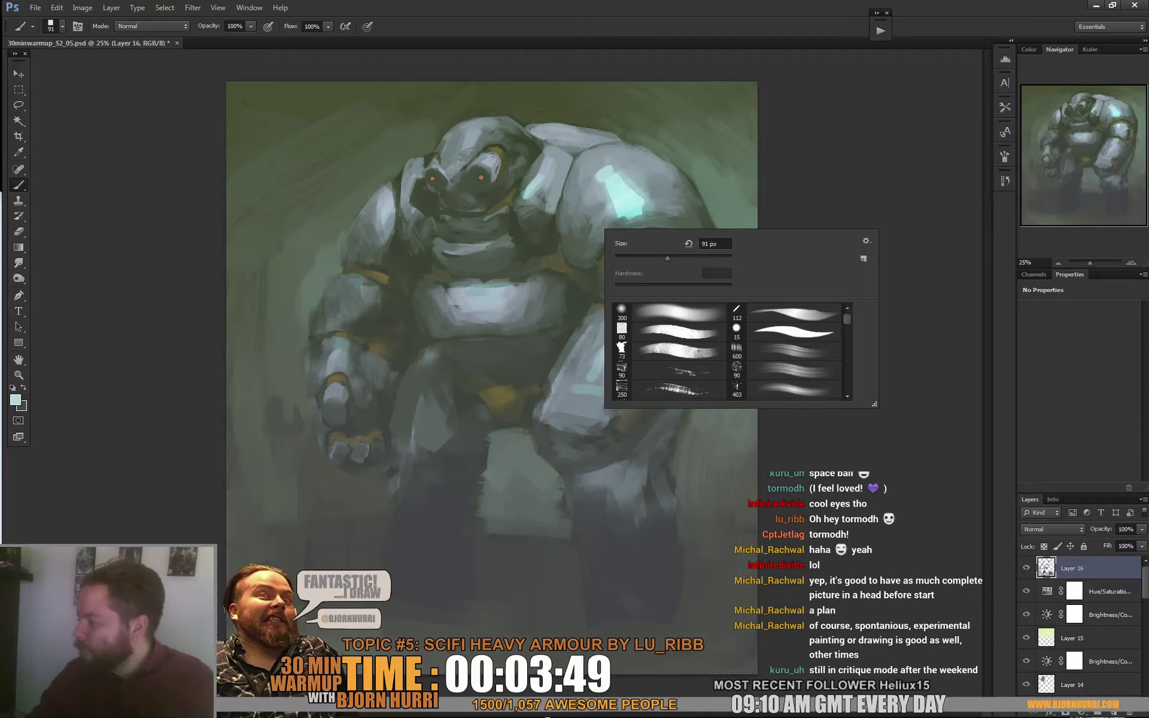
pyautogui.click(622, 343)
pyautogui.keyDown('alt'); pyautogui.click(522, 222); pyautogui.keyUp('alt')
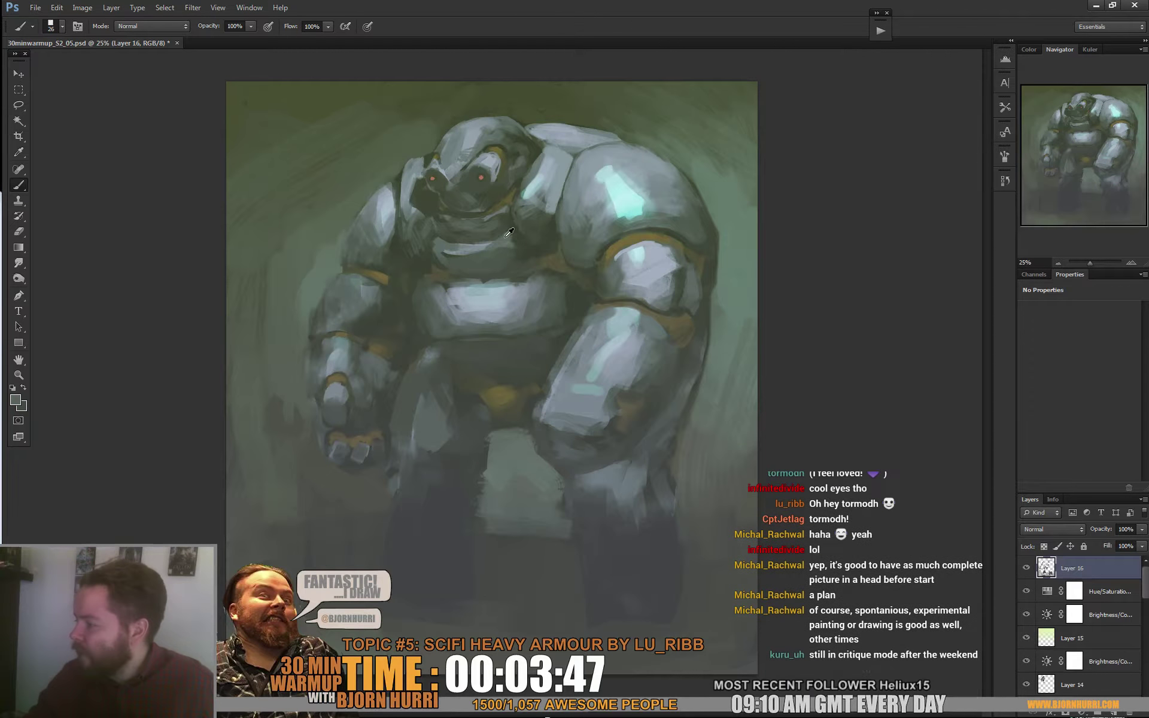
pyautogui.keyDown('alt'); pyautogui.click(485, 241); pyautogui.keyUp('alt')
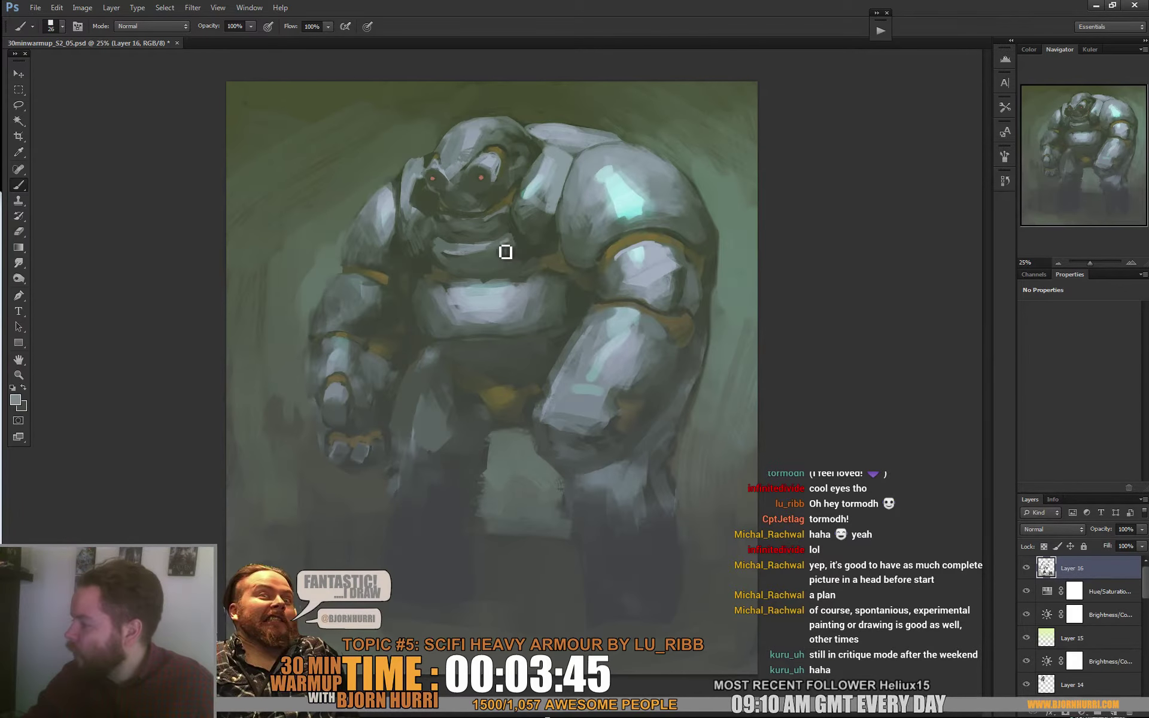
pyautogui.moveTo(504, 219)
pyautogui.mouseDown()
pyautogui.moveTo(461, 226)
pyautogui.moveTo(472, 226)
pyautogui.mouseUp()
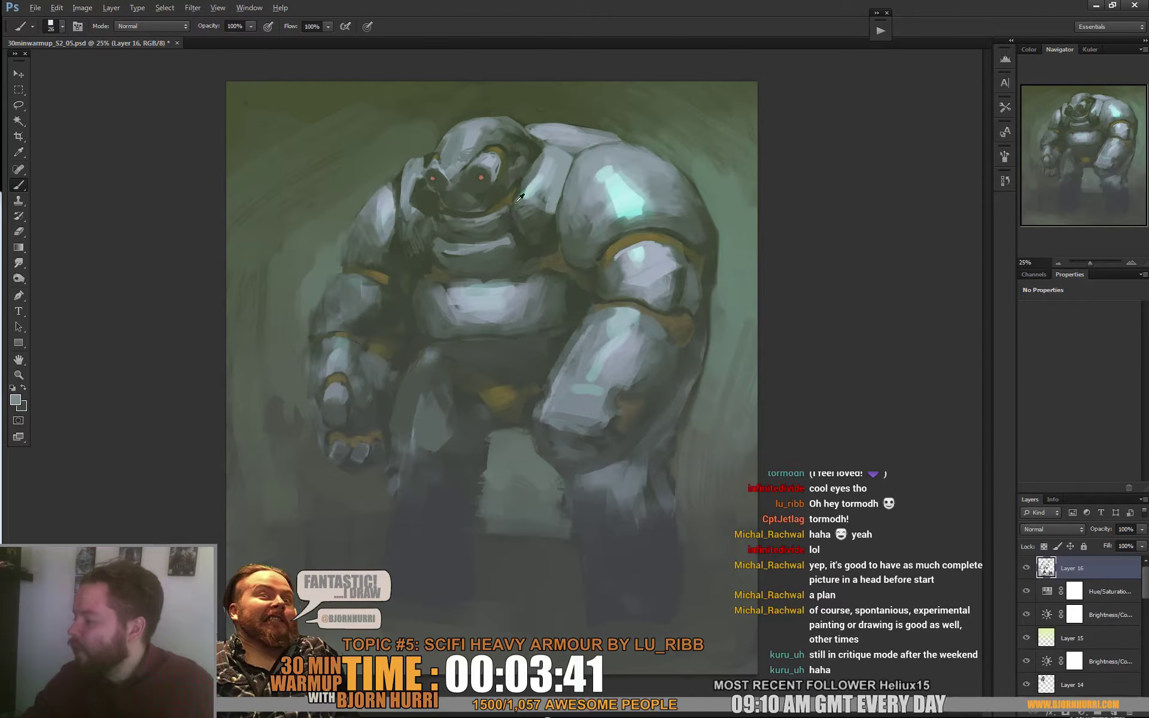
# Brighten and clean up the neck band beneath the jaw with colours sampled from the near collar plate and neck
pyautogui.keyDown('alt'); pyautogui.click(542, 179); pyautogui.keyUp('alt')
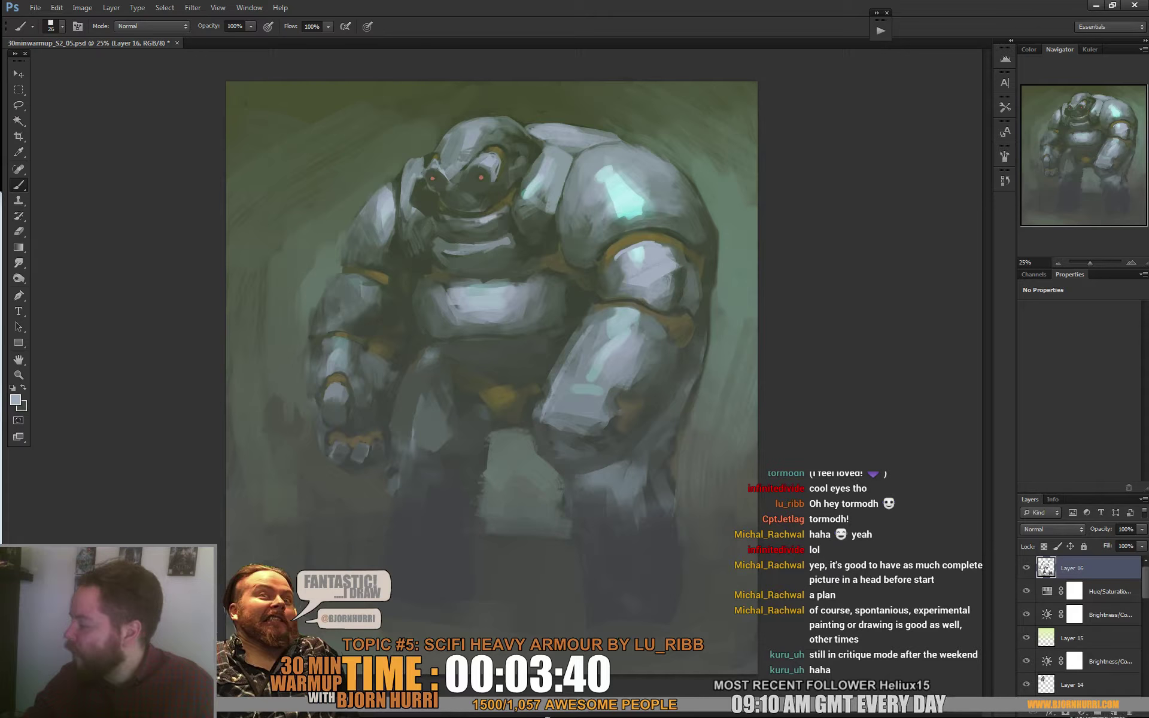
pyautogui.keyDown('alt'); pyautogui.click(527, 188); pyautogui.keyUp('alt')
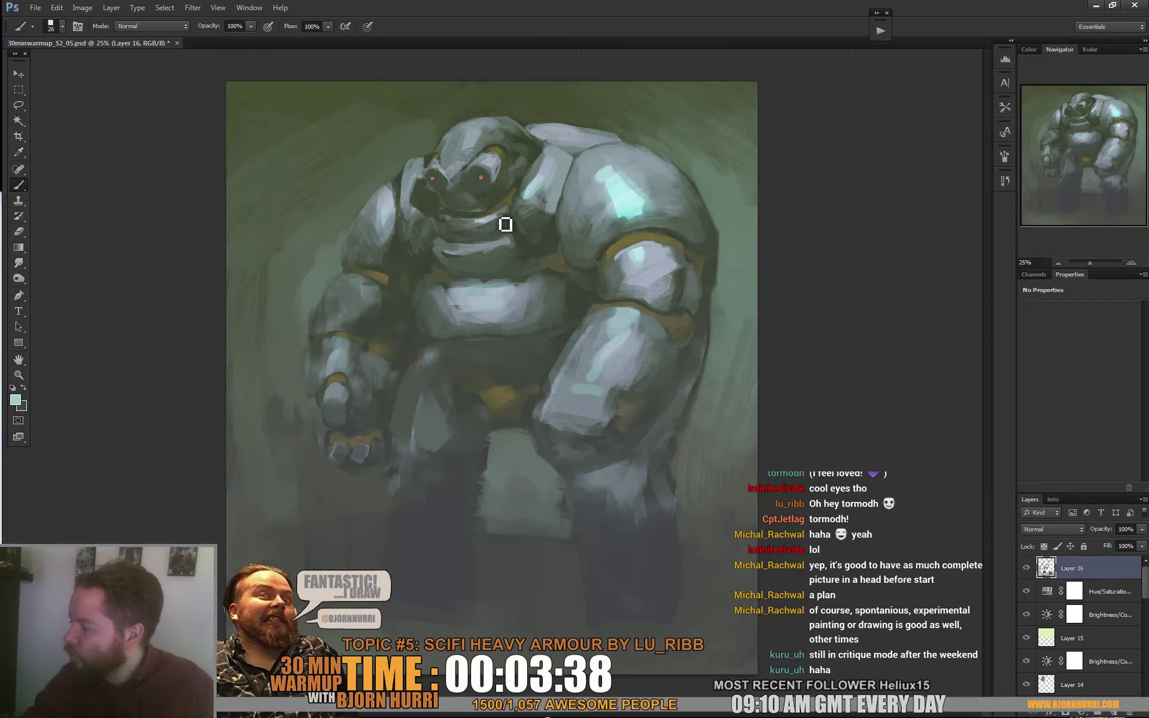
pyautogui.keyDown('alt'); pyautogui.click(504, 213); pyautogui.keyUp('alt')
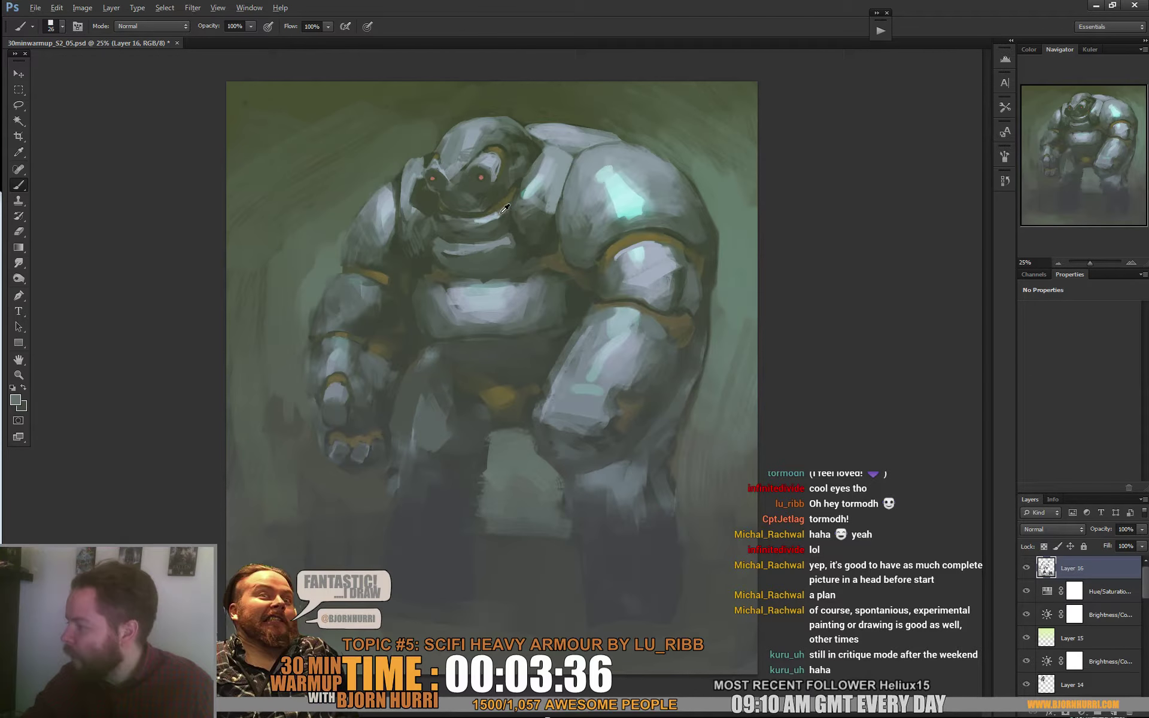
pyautogui.keyDown('alt'); pyautogui.click(500, 215); pyautogui.keyUp('alt')
pyautogui.moveTo(506, 224); pyautogui.dragTo(482, 228)
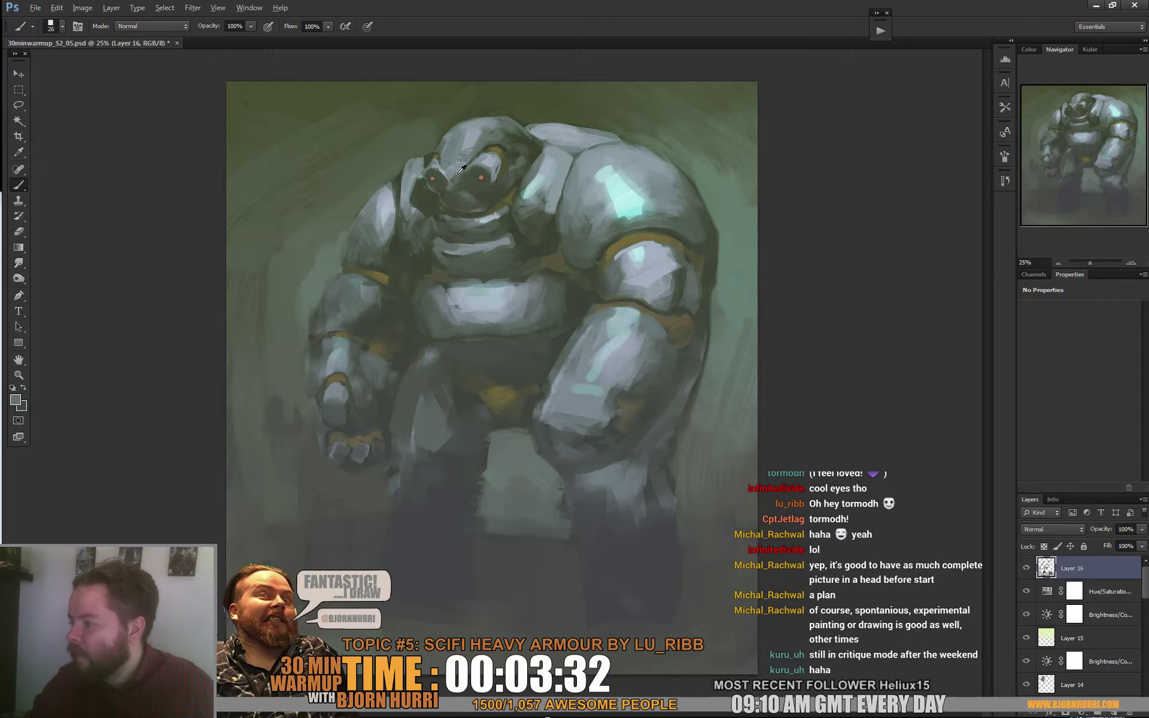
# Rework the shading on the helmet's side and around the near eye with sampled greys and a 50 px brush
pyautogui.rightClick(469, 204)
pyautogui.write('50')
pyautogui.press('Return')
pyautogui.press('Return')
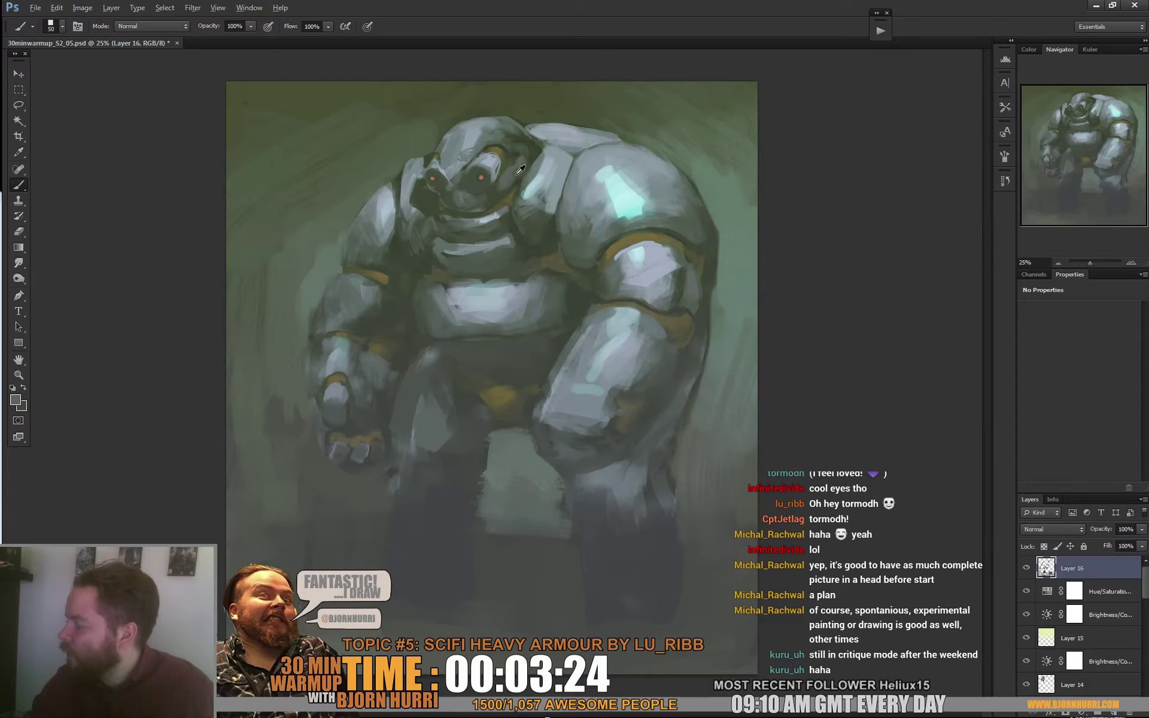
pyautogui.keyDown('alt'); pyautogui.click(490, 189); pyautogui.keyUp('alt')
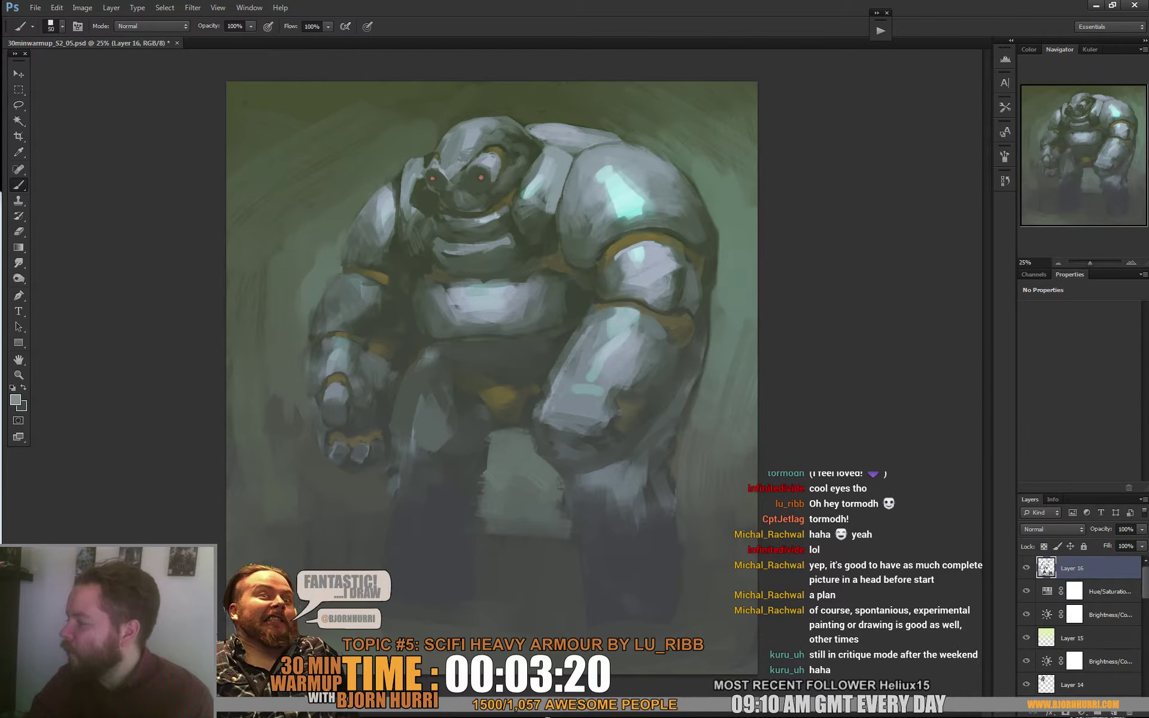
# Refine the helmet's brow and the armour between the eyes with sampled greys and a 26 px brush
pyautogui.rightClick(565, 148)
pyautogui.click(593, 177)
pyautogui.keyDown('alt'); pyautogui.click(537, 182); pyautogui.keyUp('alt')
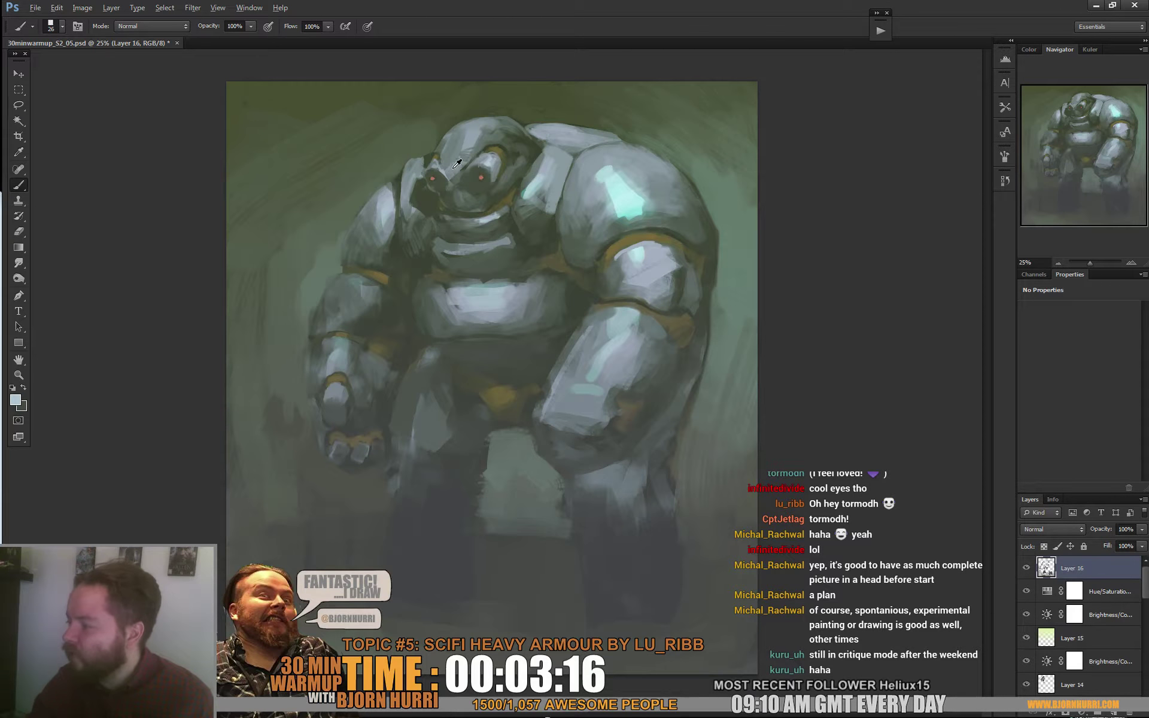
pyautogui.press('alt')
pyautogui.press('alt')
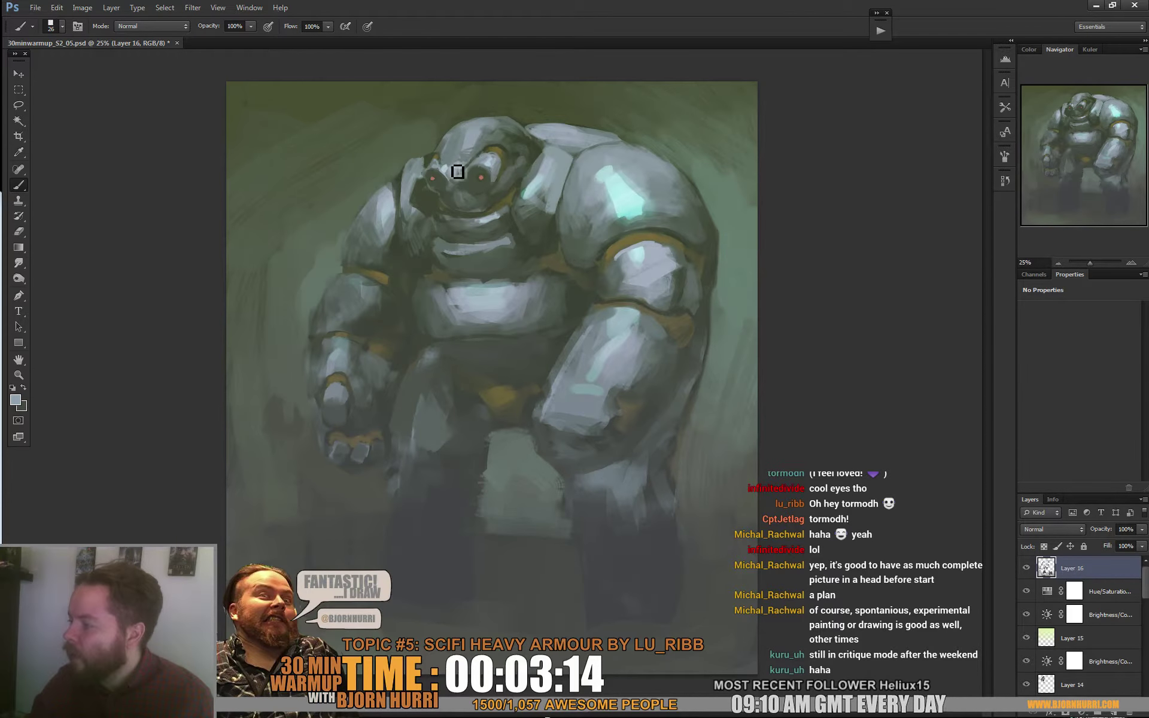
pyautogui.keyDown('alt'); pyautogui.click(444, 168); pyautogui.keyUp('alt')
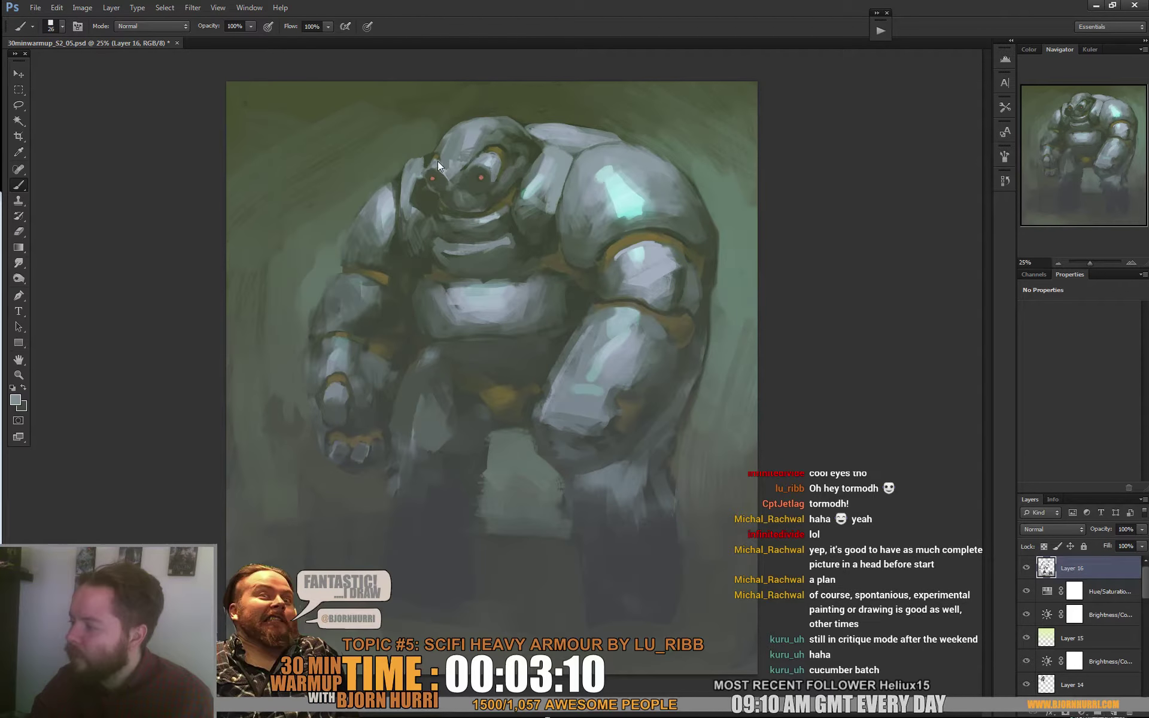
pyautogui.keyDown('alt'); pyautogui.click(438, 161); pyautogui.keyUp('alt')
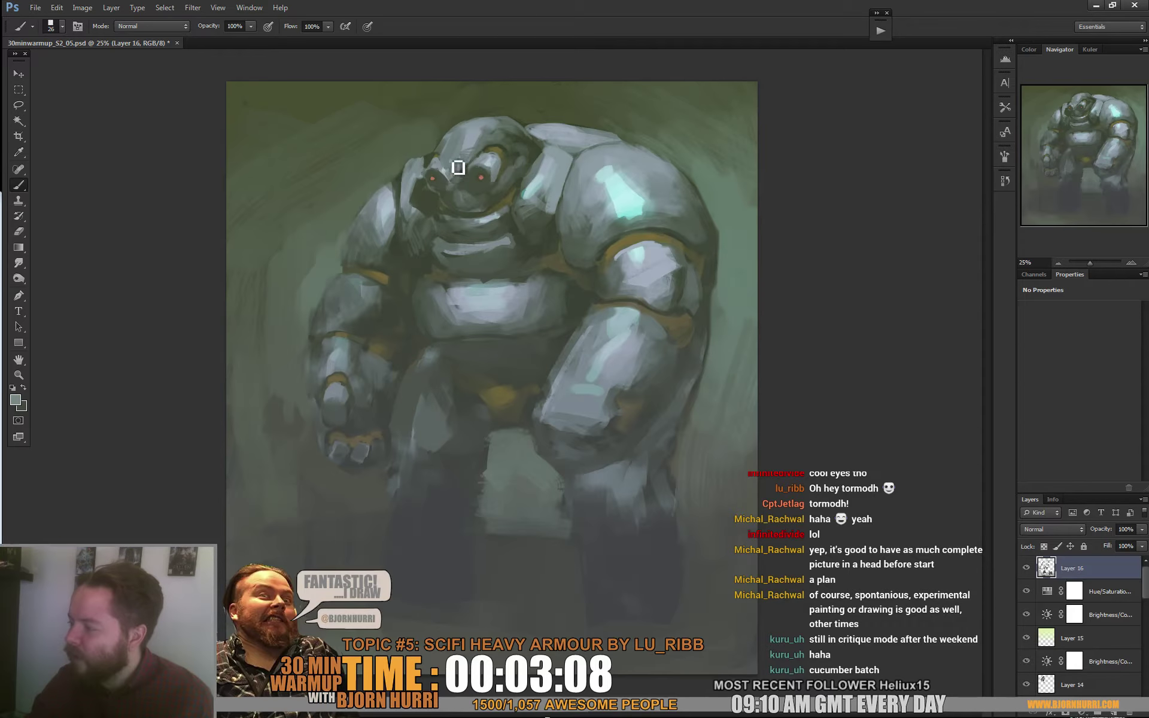
pyautogui.keyDown('alt'); pyautogui.click(492, 144); pyautogui.keyUp('alt')
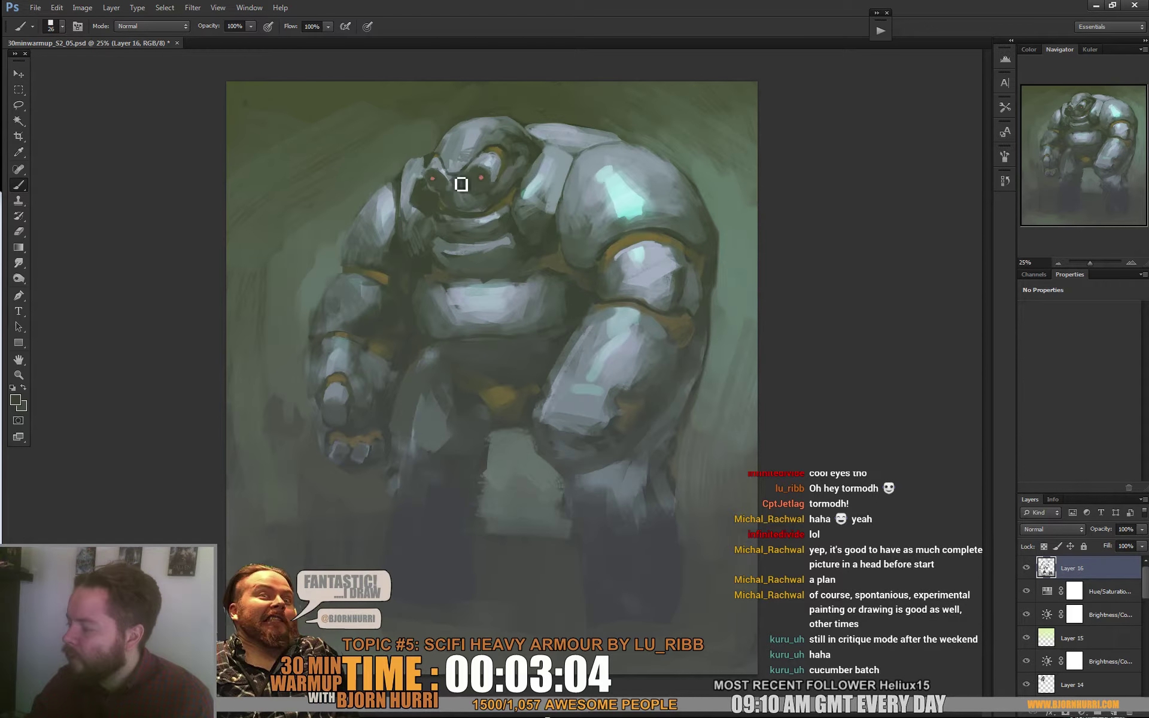
# Darken the recess around the near eye and the area between the eyes with dark tones sampled from the helmet
pyautogui.click(480, 177)
pyautogui.keyDown('alt'); pyautogui.click(505, 153); pyautogui.keyUp('alt')
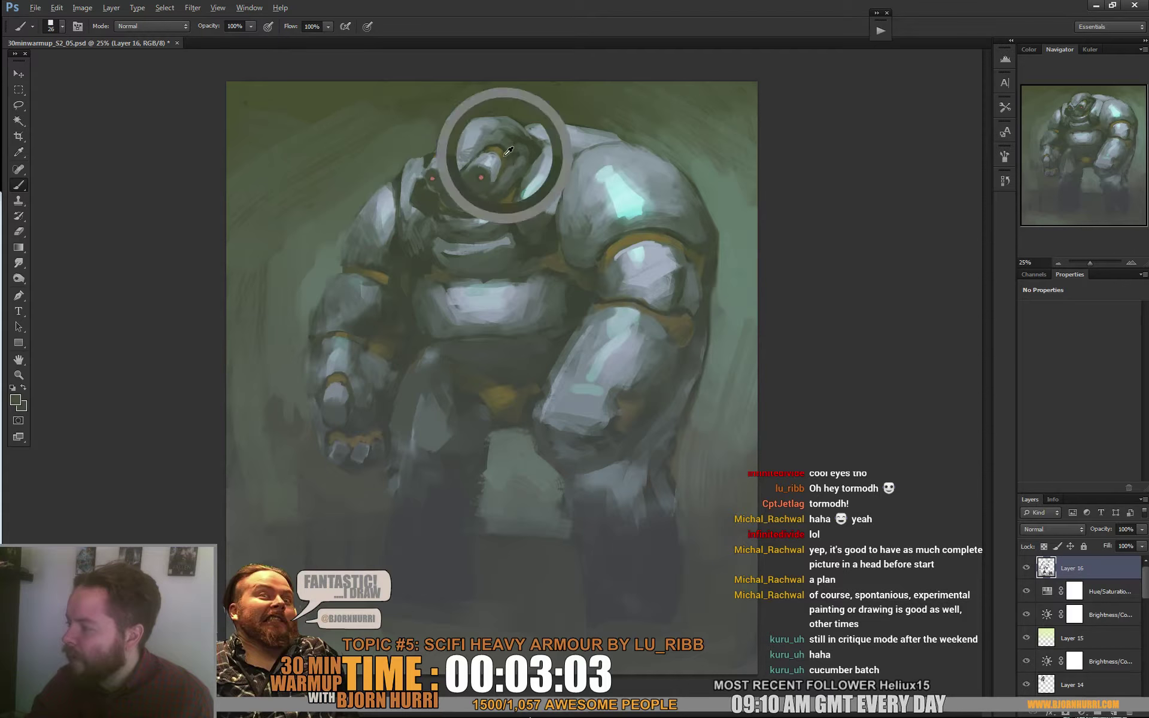
pyautogui.keyDown('alt'); pyautogui.click(465, 183); pyautogui.keyUp('alt')
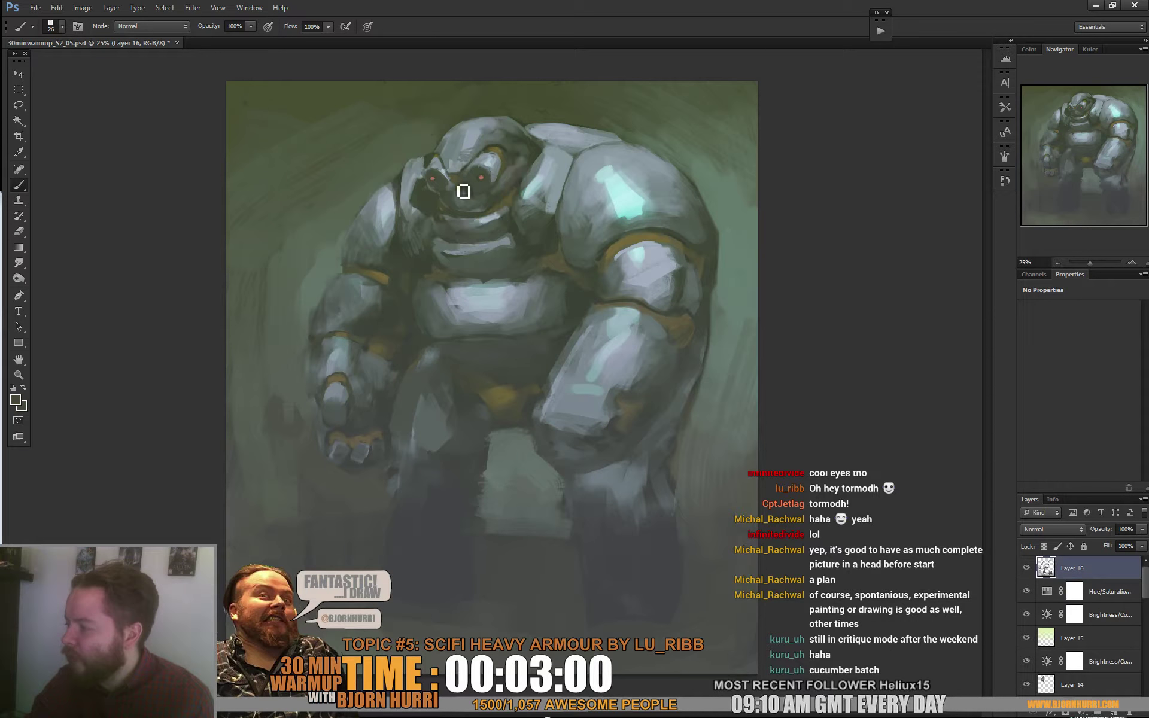
pyautogui.moveTo(473, 170); pyautogui.dragTo(486, 165)
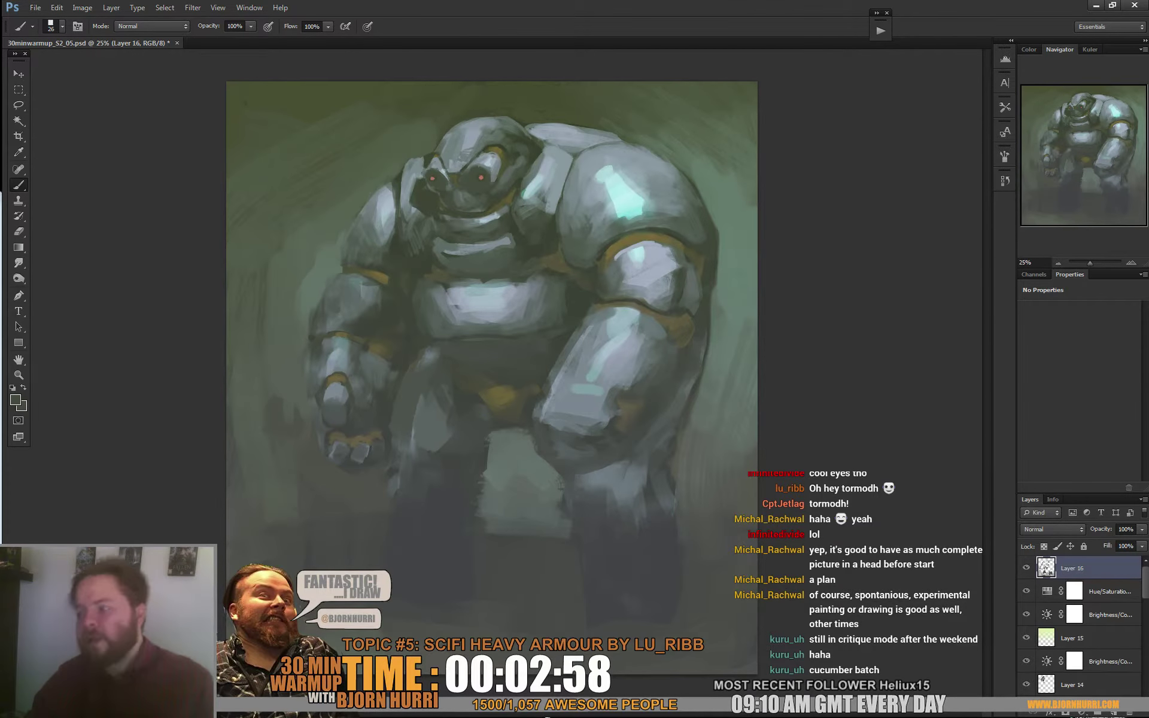
# Rework the shading of the helmet's mouth and jaw plate with sampled greys and a 44 px brush
pyautogui.rightClick(482, 194)
pyautogui.moveTo(509, 222); pyautogui.dragTo(516, 221)
pyautogui.click(469, 203)
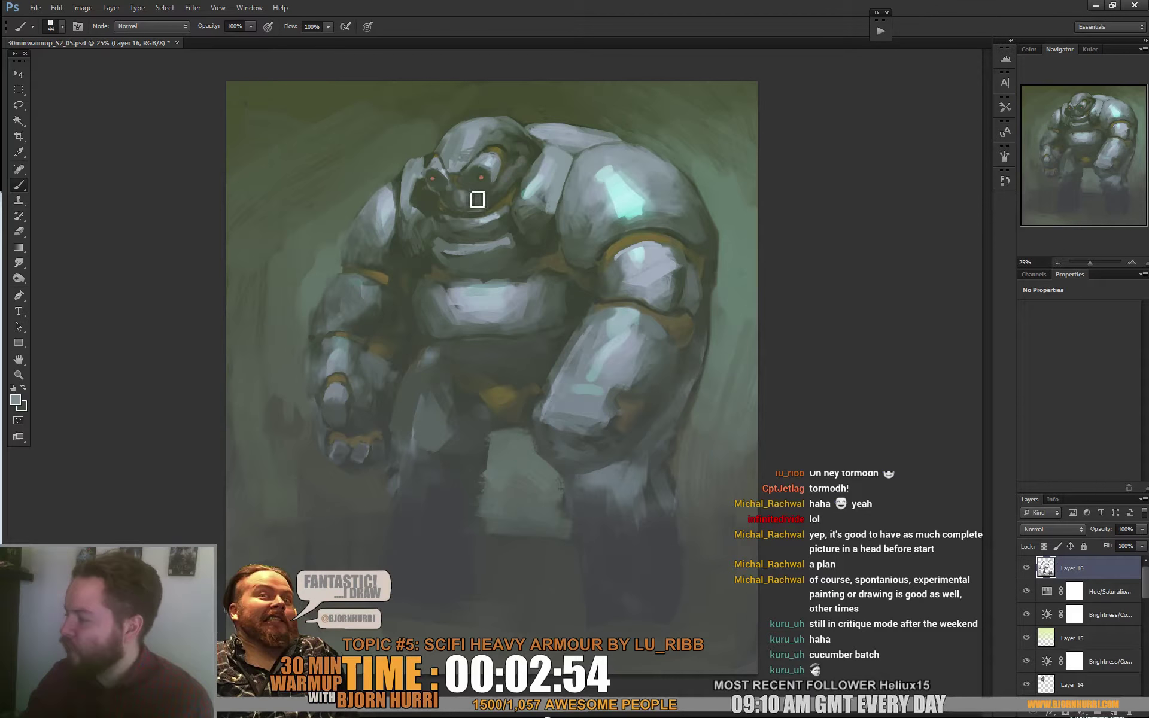
pyautogui.keyDown('alt'); pyautogui.click(476, 199); pyautogui.keyUp('alt')
pyautogui.keyDown('alt'); pyautogui.click(465, 192); pyautogui.keyUp('alt')
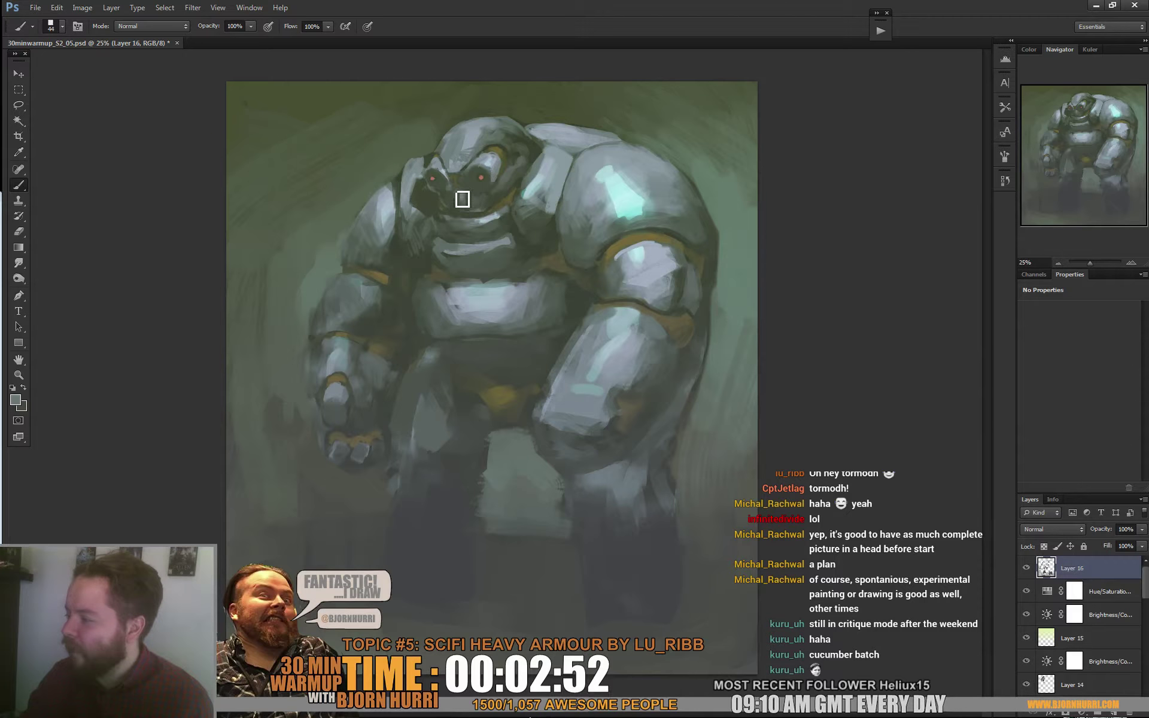
pyautogui.keyDown('alt'); pyautogui.click(472, 207); pyautogui.keyUp('alt')
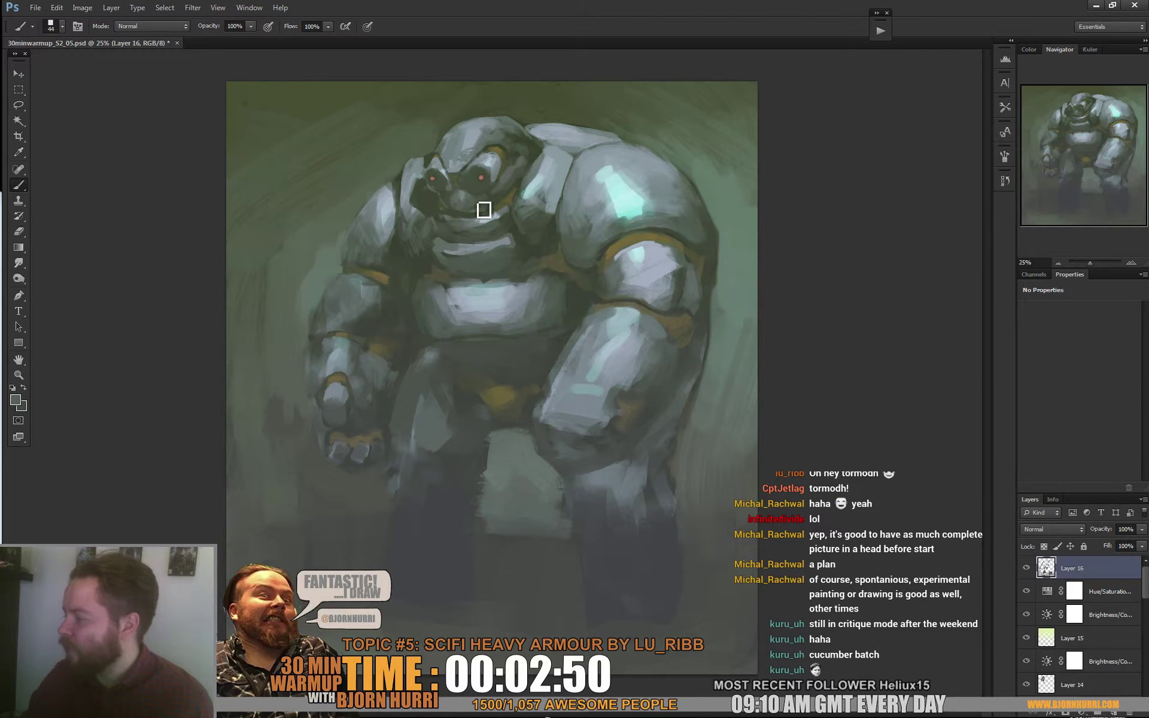
pyautogui.keyDown('alt'); pyautogui.click(487, 213); pyautogui.keyUp('alt')
pyautogui.moveTo(484, 217); pyautogui.dragTo(502, 211)
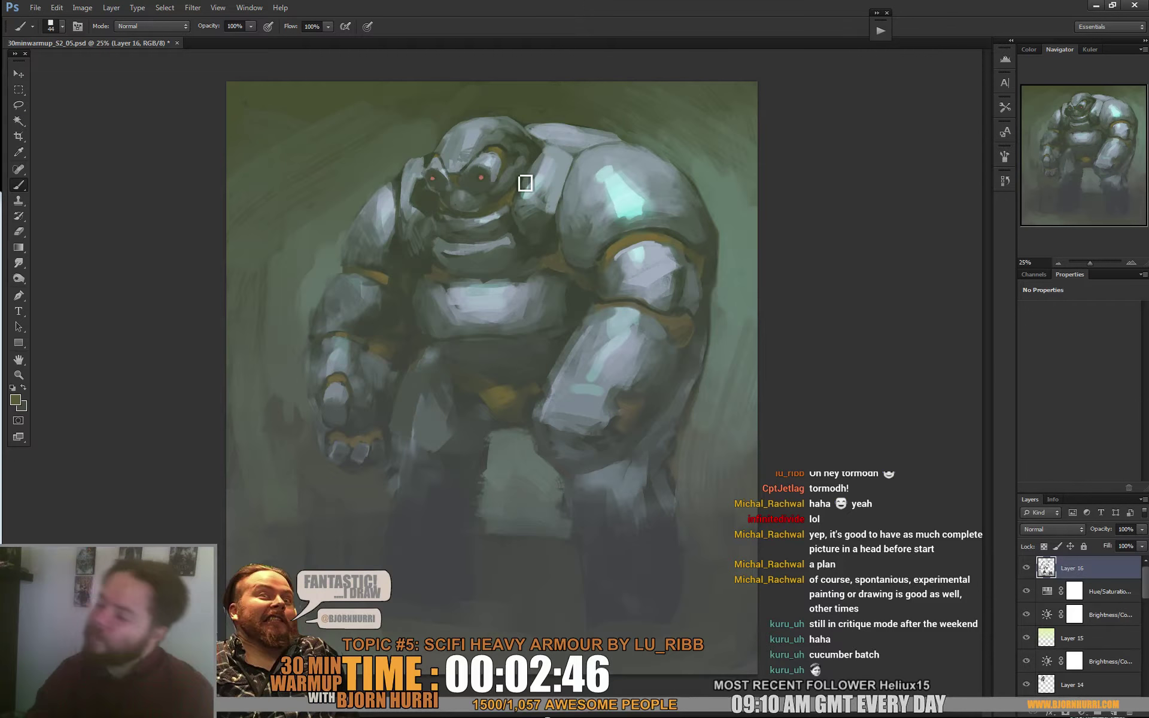
# Draw a thin dark curved panel line on the helmet's forehead with a 16 px brush
pyautogui.rightClick(498, 148)
pyautogui.click(515, 175)
pyautogui.keyDown('alt'); pyautogui.click(441, 149); pyautogui.keyUp('alt')
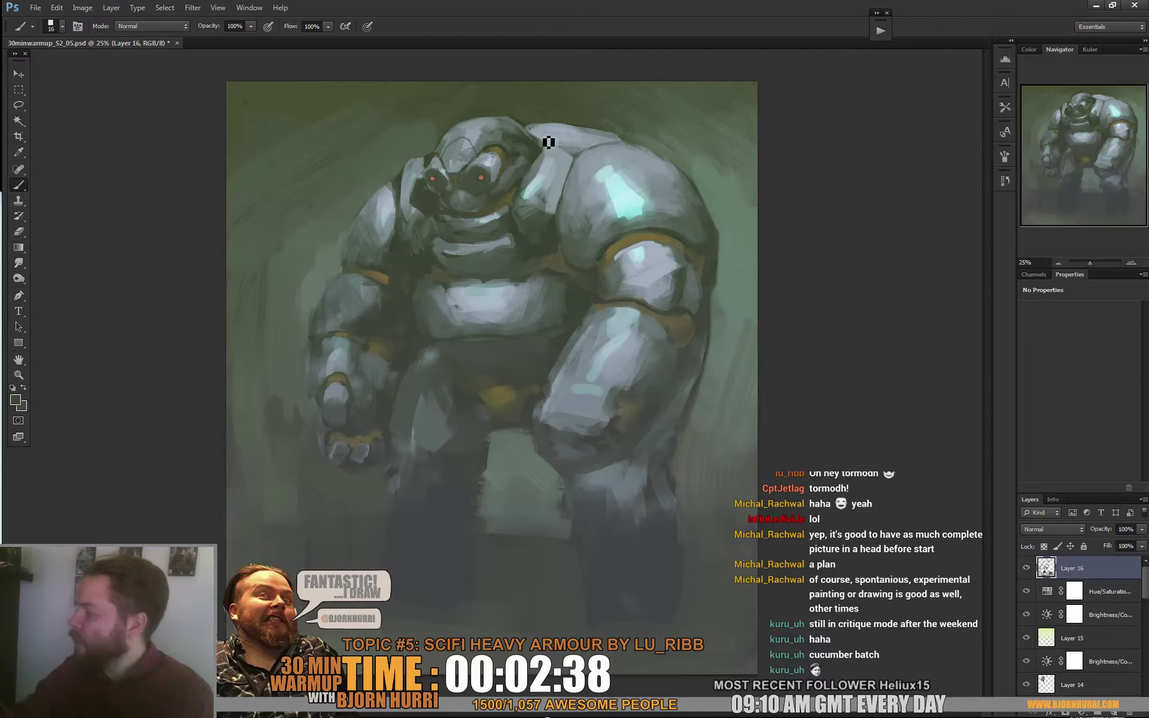
# Lighten the upper edge of the back plate with a sampled grey, and smooth the near shoulder's top with a 50 px brush
pyautogui.keyDown('alt'); pyautogui.click(535, 130); pyautogui.keyUp('alt')
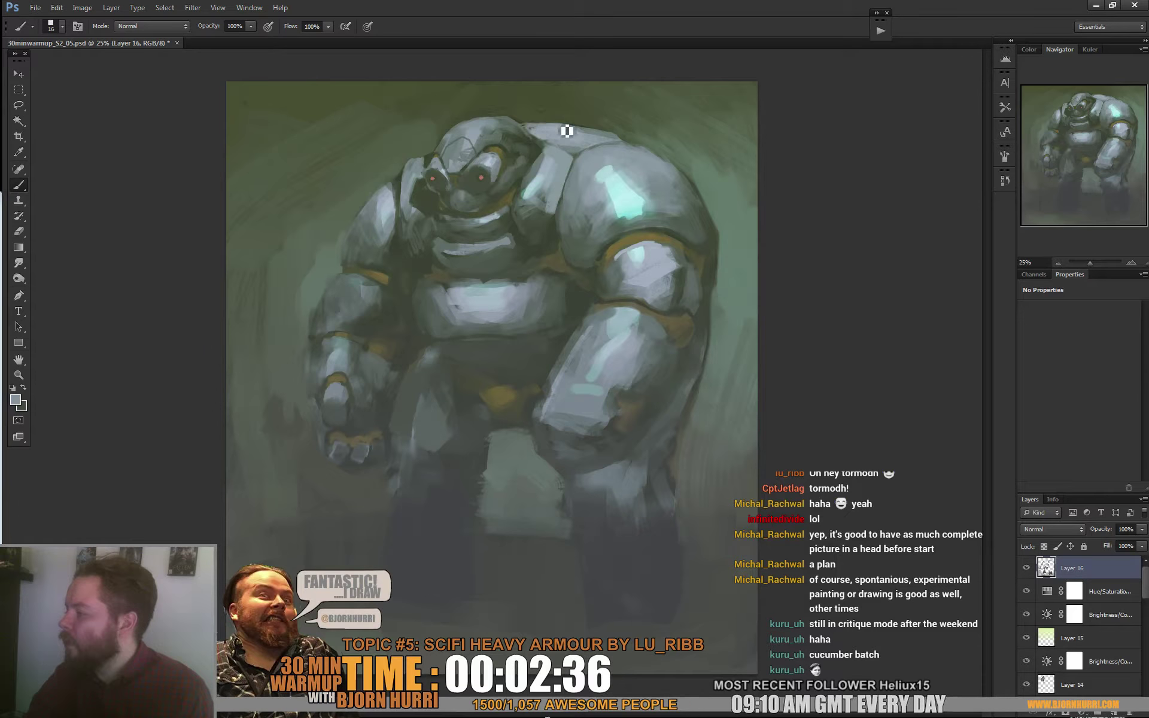
pyautogui.moveTo(535, 130); pyautogui.dragTo(668, 157)
pyautogui.rightClick(657, 144)
pyautogui.press('Return')
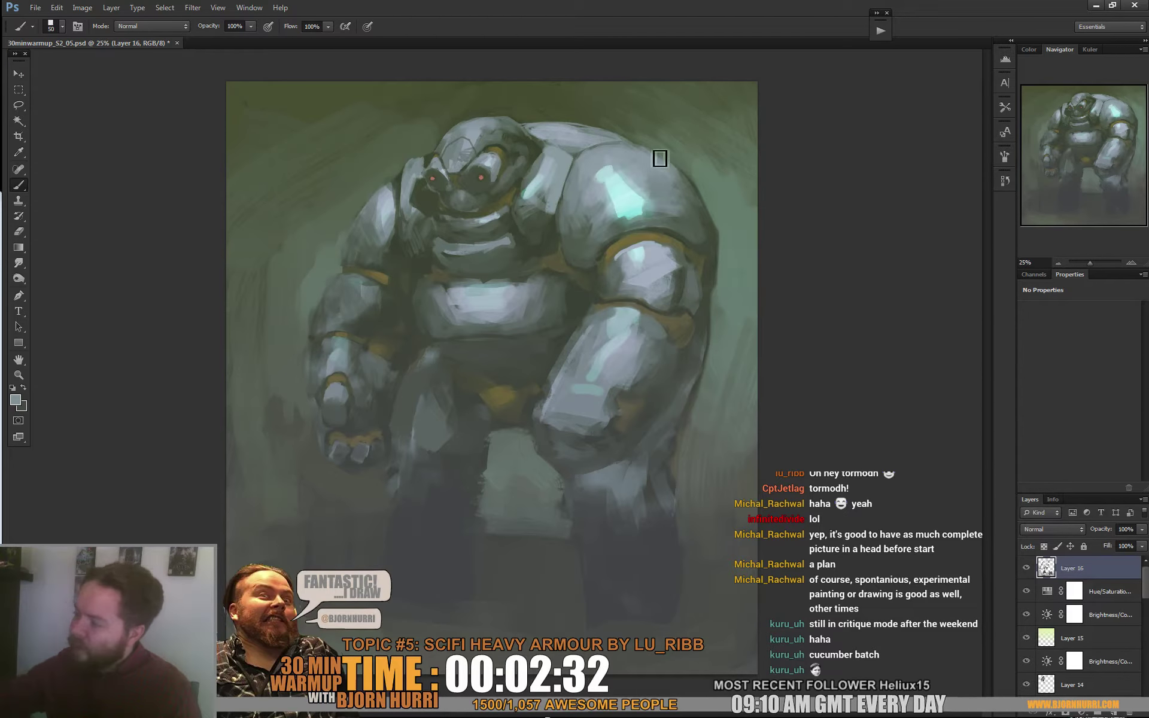
pyautogui.keyDown('alt'); pyautogui.click(617, 142); pyautogui.keyUp('alt')
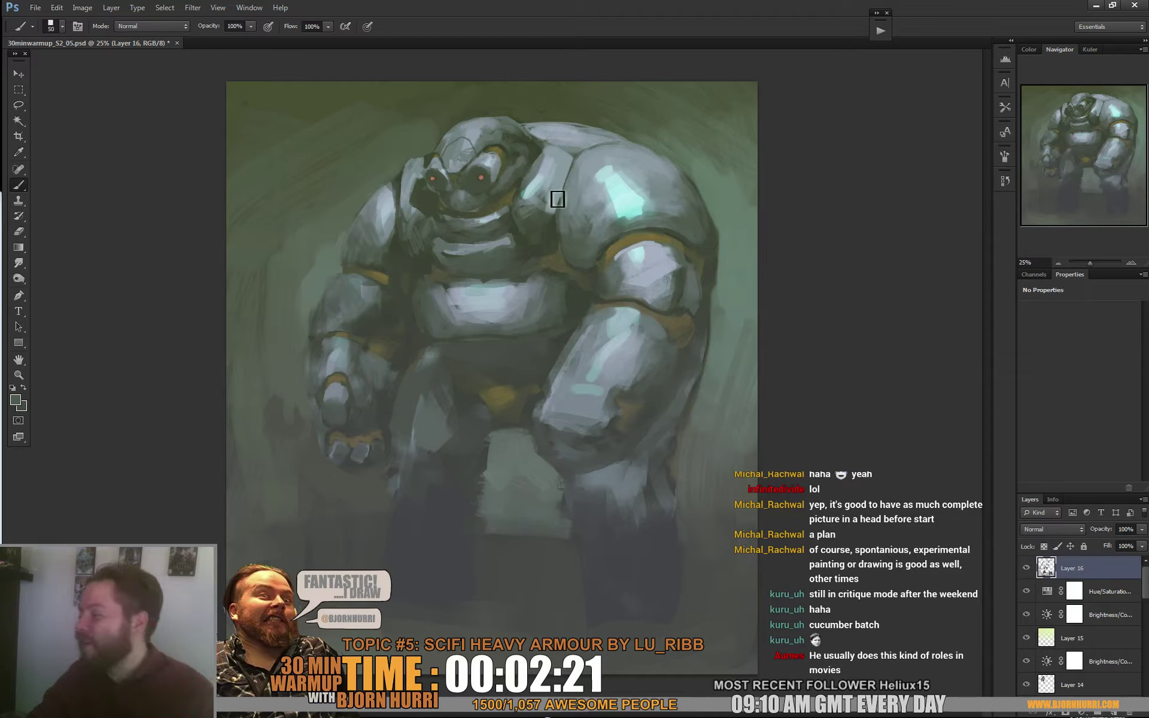
# Smooth the collar plate between the helmet and near shoulder with sampled greys and a larger brush
pyautogui.keyDown('alt'); pyautogui.click(549, 187); pyautogui.keyUp('alt')
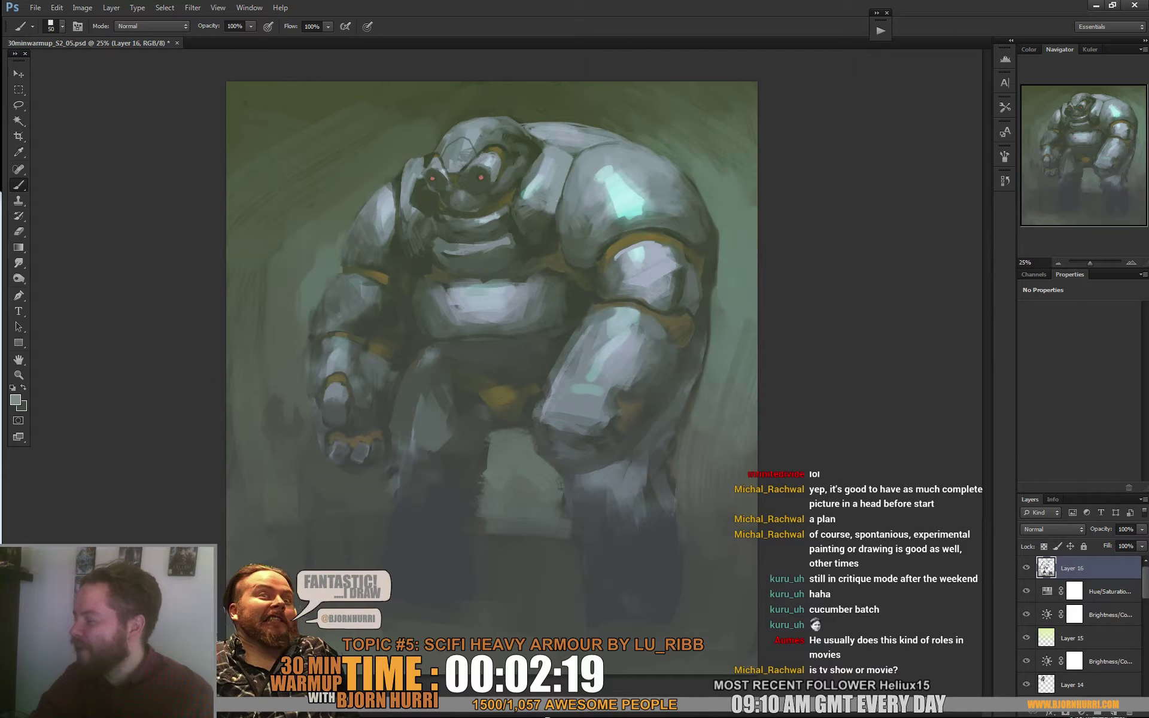
pyautogui.rightClick(554, 204)
pyautogui.moveTo(540, 171); pyautogui.dragTo(529, 192)
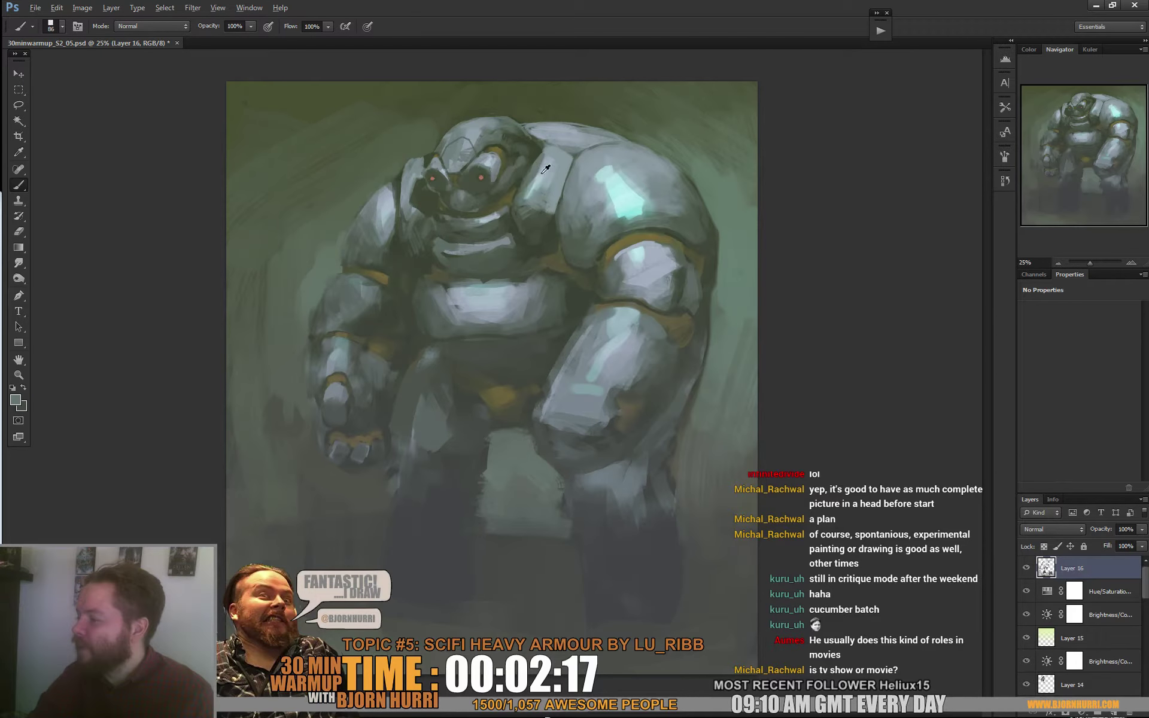
pyautogui.keyDown('alt'); pyautogui.click(542, 173); pyautogui.keyUp('alt')
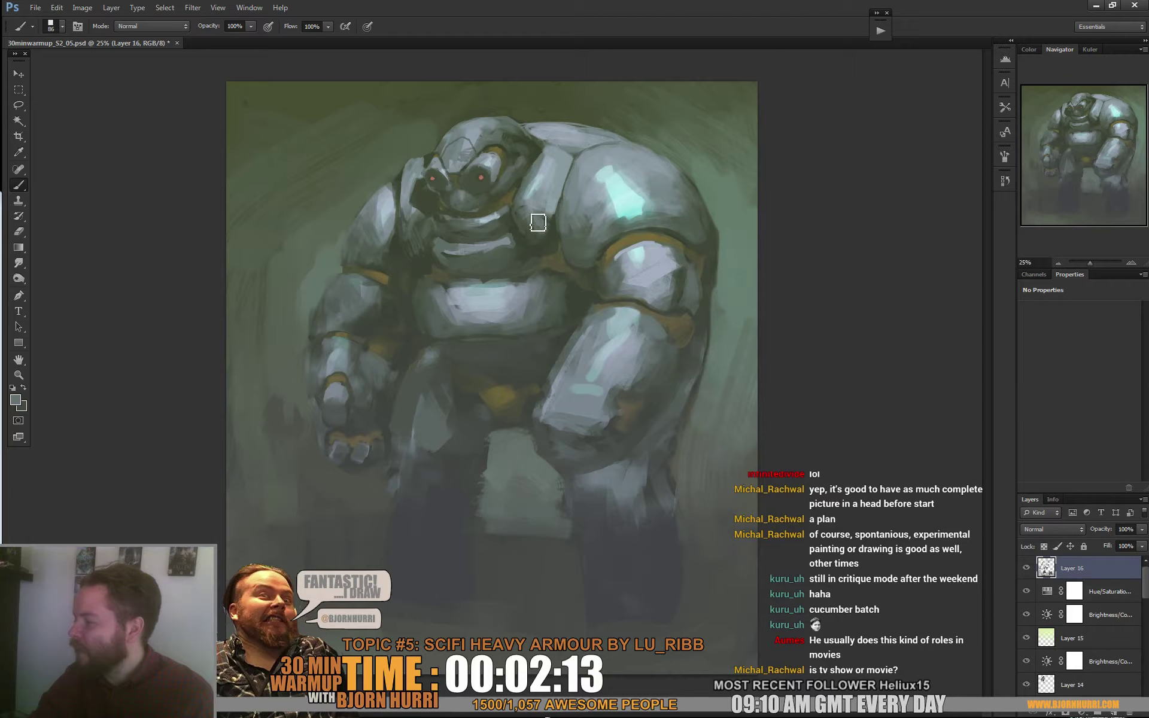
# Soften the highlight and shade the lower part of the upper chest plate with greys sampled from it
pyautogui.moveTo(509, 247); pyautogui.dragTo(495, 261)
pyautogui.keyDown('alt'); pyautogui.click(496, 261); pyautogui.keyUp('alt')
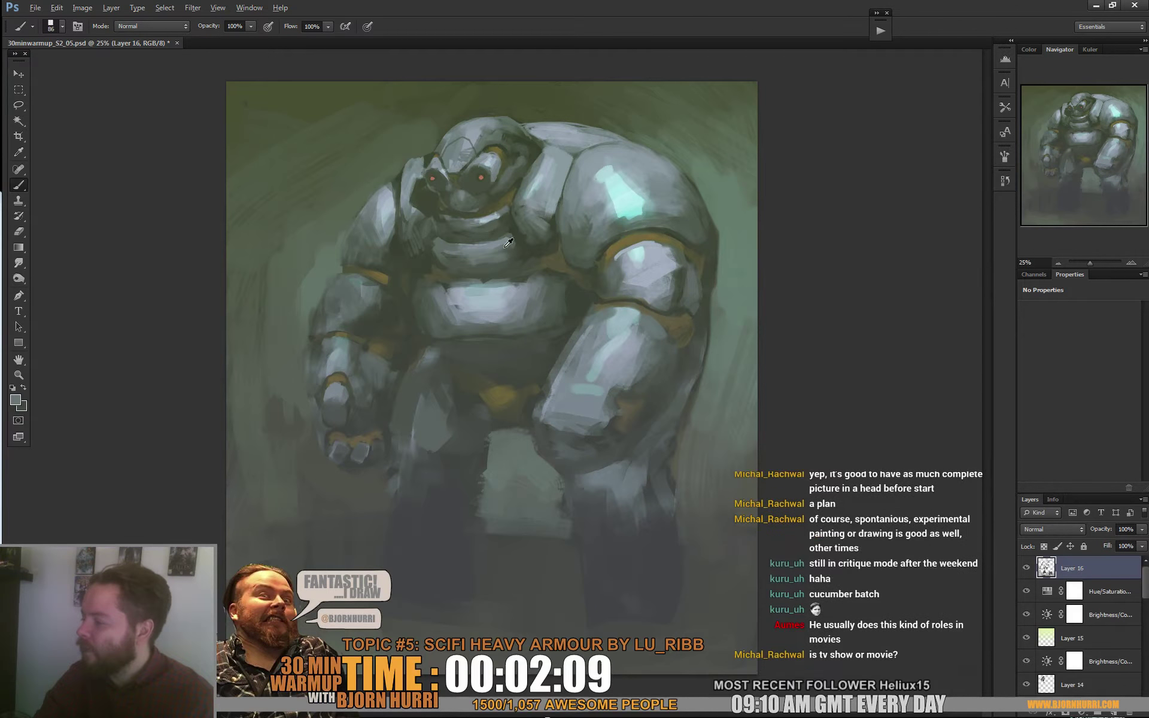
pyautogui.keyDown('alt'); pyautogui.click(460, 264); pyautogui.keyUp('alt')
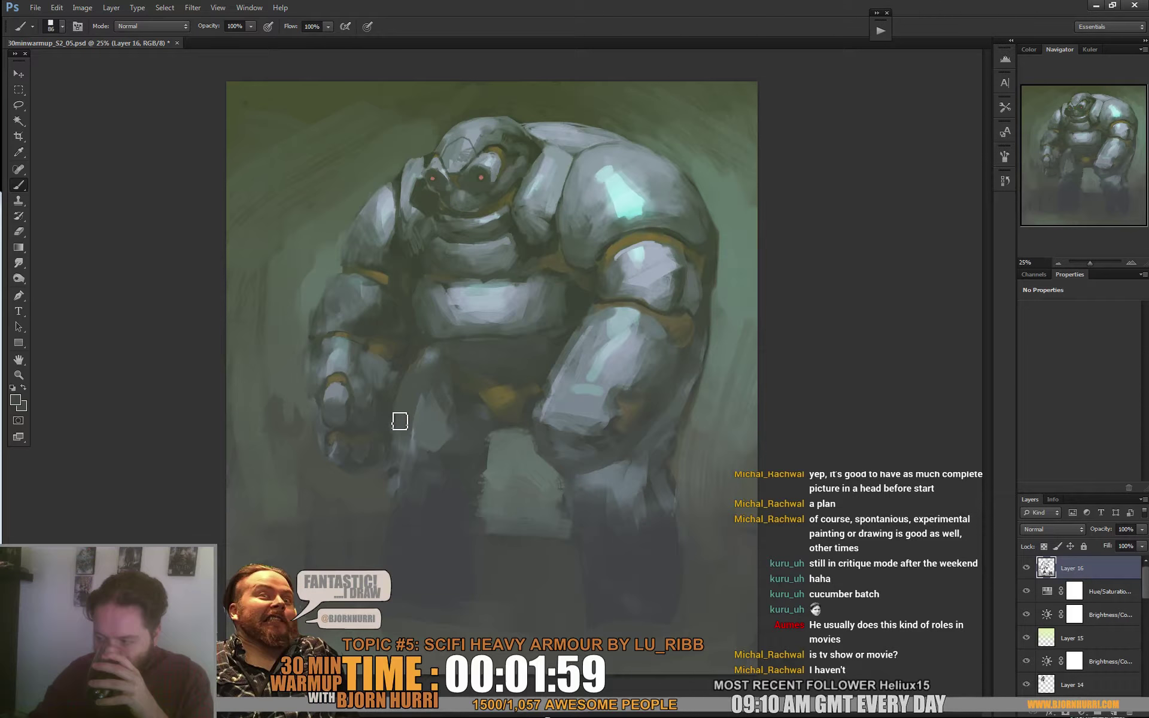
# Paint a dark seam across the near forearm above the wrist with a sampled dark tone and a 36 px brush
pyautogui.rightClick(626, 380)
pyautogui.moveTo(698, 406); pyautogui.dragTo(687, 406)
pyautogui.click(547, 382)
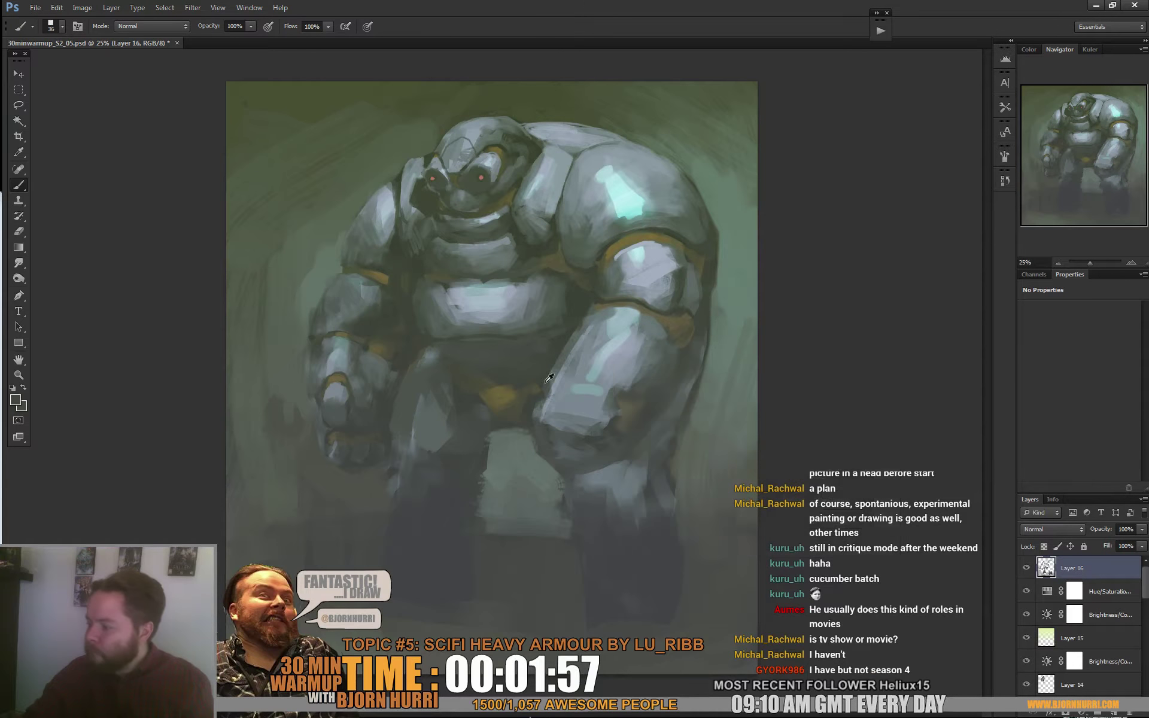
pyautogui.keyDown('alt'); pyautogui.click(546, 366); pyautogui.keyUp('alt')
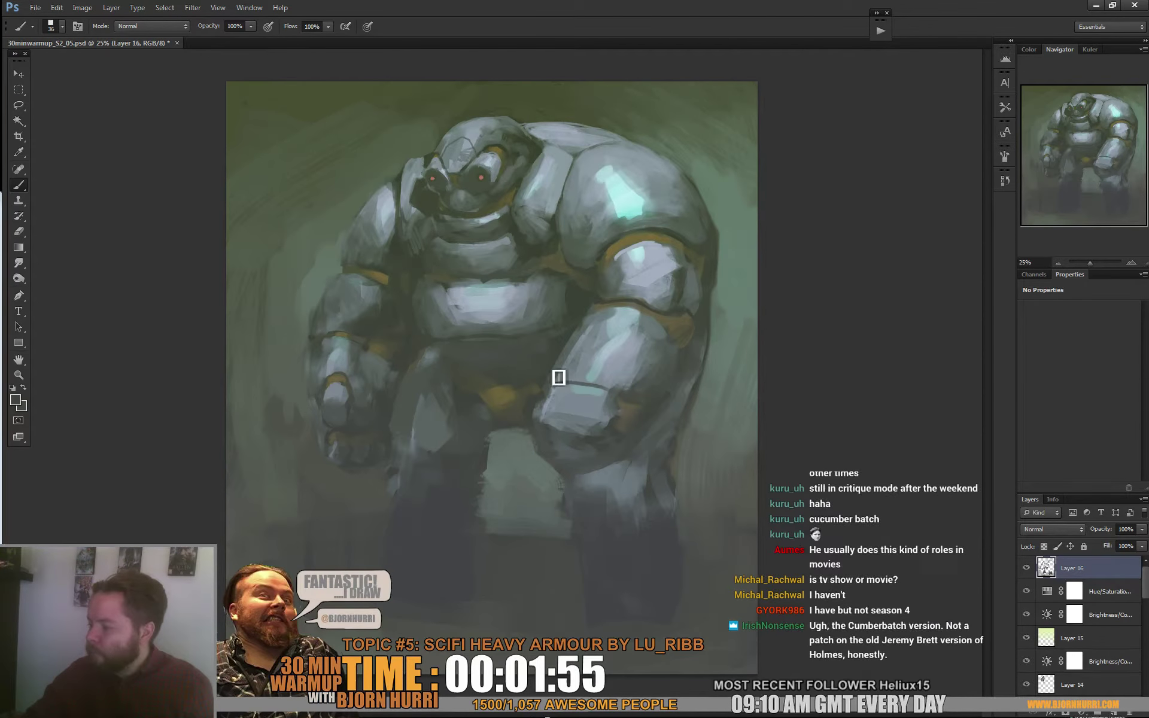
# Paint the near hand's knuckles and fingers below the cuff with sampled tones and a 52 px brush
pyautogui.rightClick(593, 426)
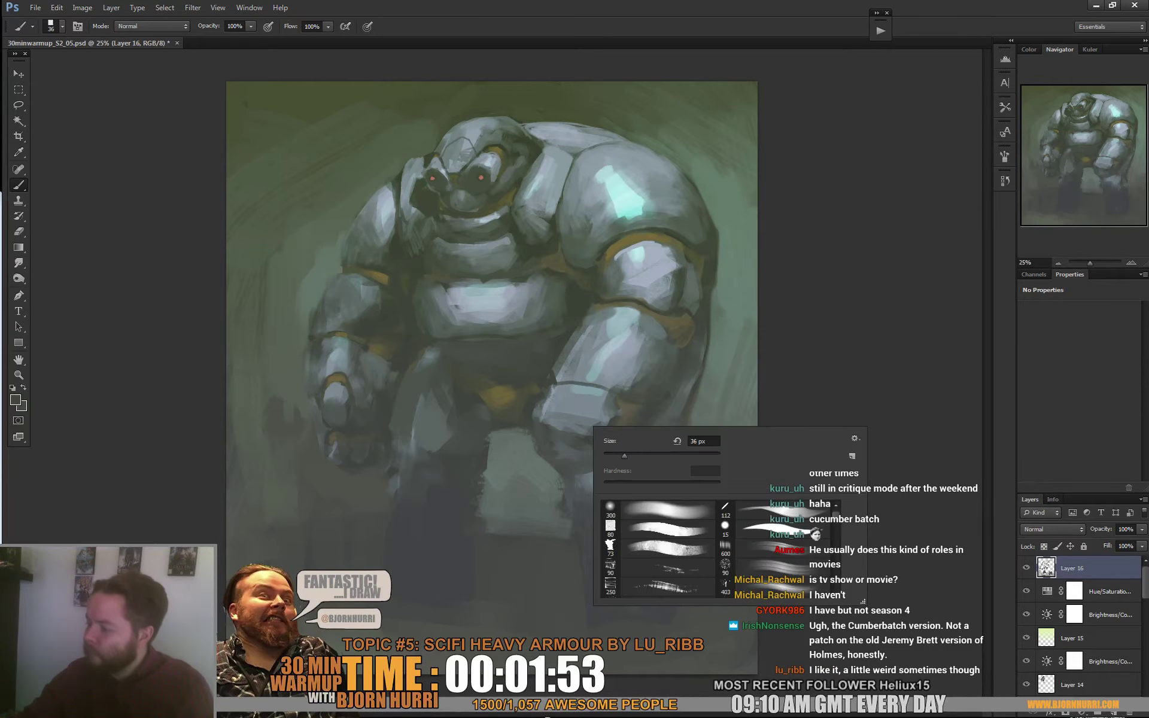
pyautogui.press('Return')
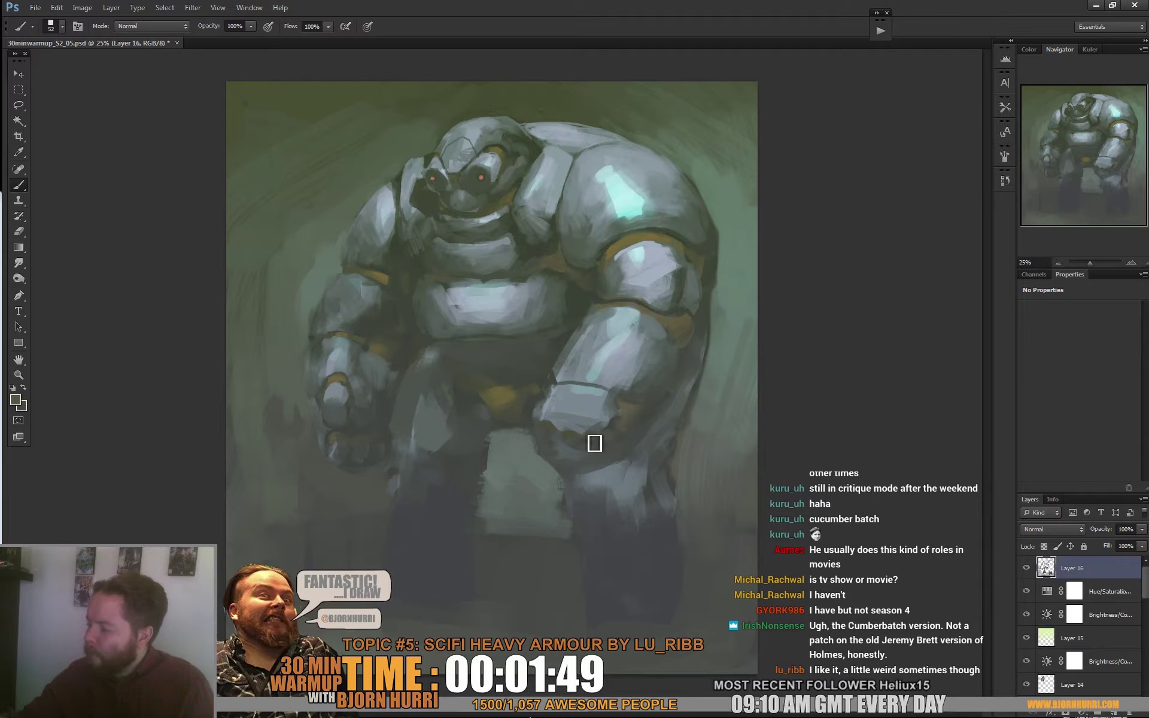
pyautogui.keyDown('alt'); pyautogui.click(557, 413); pyautogui.keyUp('alt')
pyautogui.moveTo(544, 434)
pyautogui.mouseDown()
pyautogui.moveTo(546, 459)
pyautogui.moveTo(546, 439)
pyautogui.moveTo(620, 446)
pyautogui.mouseUp()
pyautogui.rightClick(573, 438)
pyautogui.keyDown('alt'); pyautogui.click(560, 458); pyautogui.keyUp('alt')
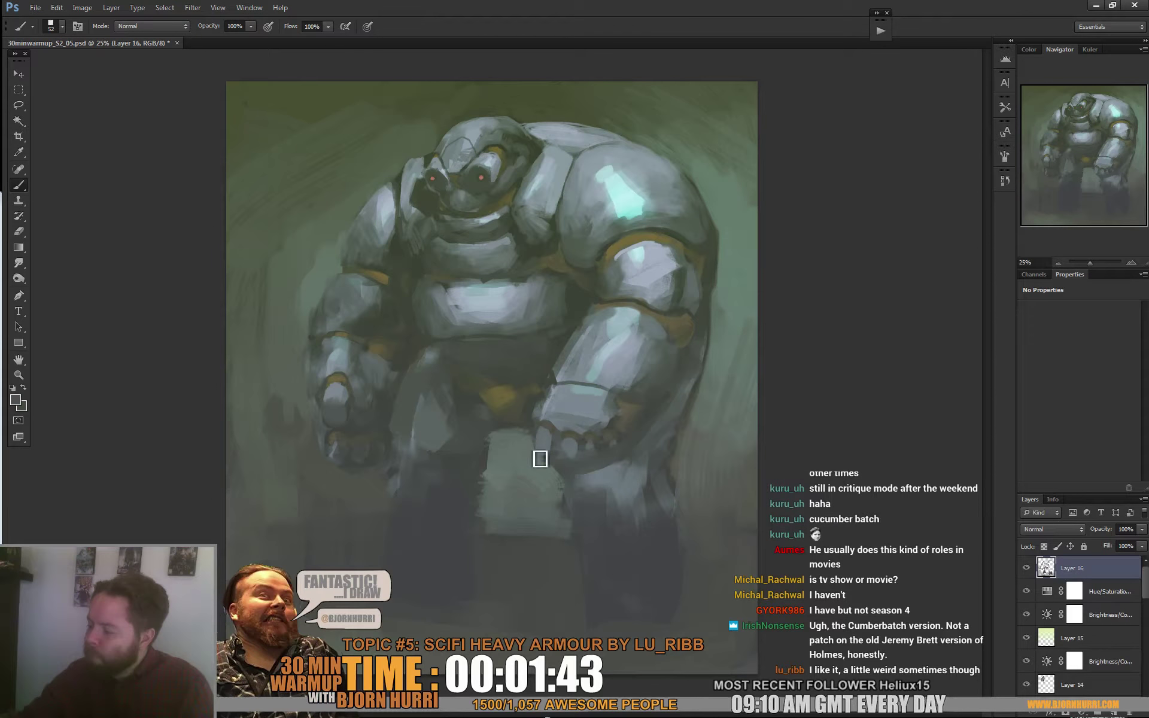
pyautogui.moveTo(539, 460); pyautogui.dragTo(555, 454)
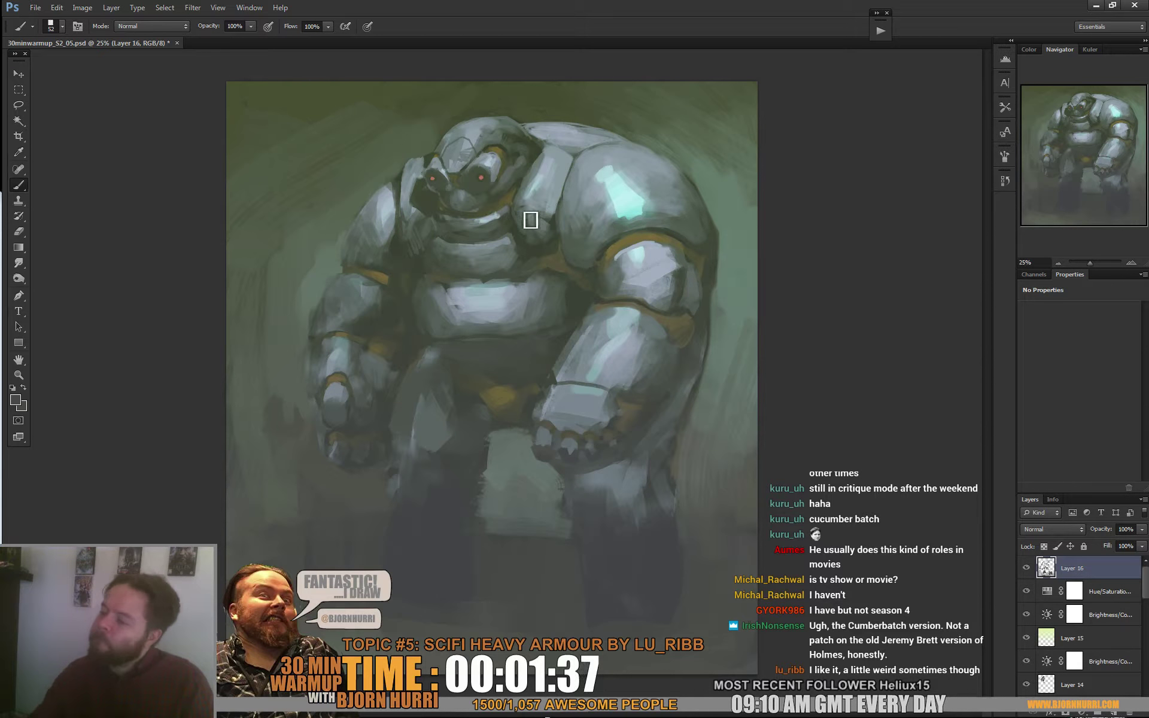
# Add extra small red eye dots beside the existing eyes with the sampled eye red and a 28 px brush
pyautogui.keyDown('alt'); pyautogui.click(480, 177); pyautogui.keyUp('alt')
pyautogui.rightClick(490, 171)
pyautogui.moveTo(538, 200); pyautogui.dragTo(525, 200)
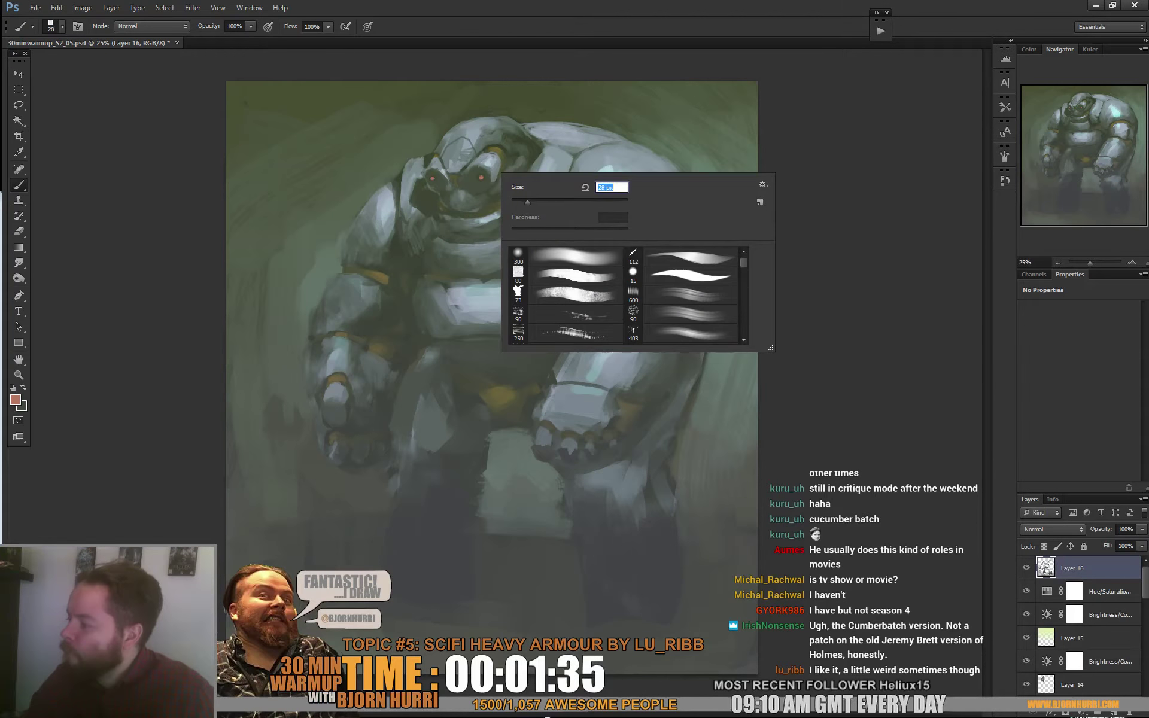
pyautogui.click(479, 181)
pyautogui.click(470, 182)
pyautogui.click(440, 183)
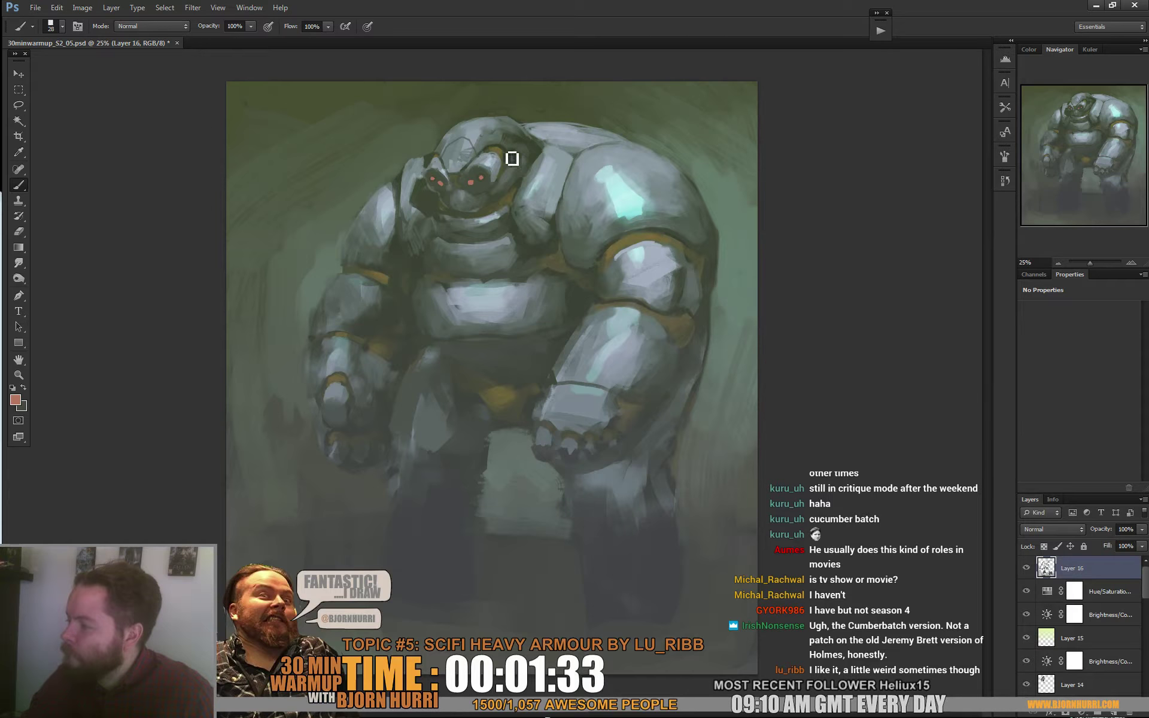
# Touch up the helmet around the near eye with a sampled dark tone and a 16 px brush
pyautogui.keyDown('alt'); pyautogui.click(494, 147); pyautogui.keyUp('alt')
pyautogui.rightClick(525, 158)
pyautogui.press('Return')
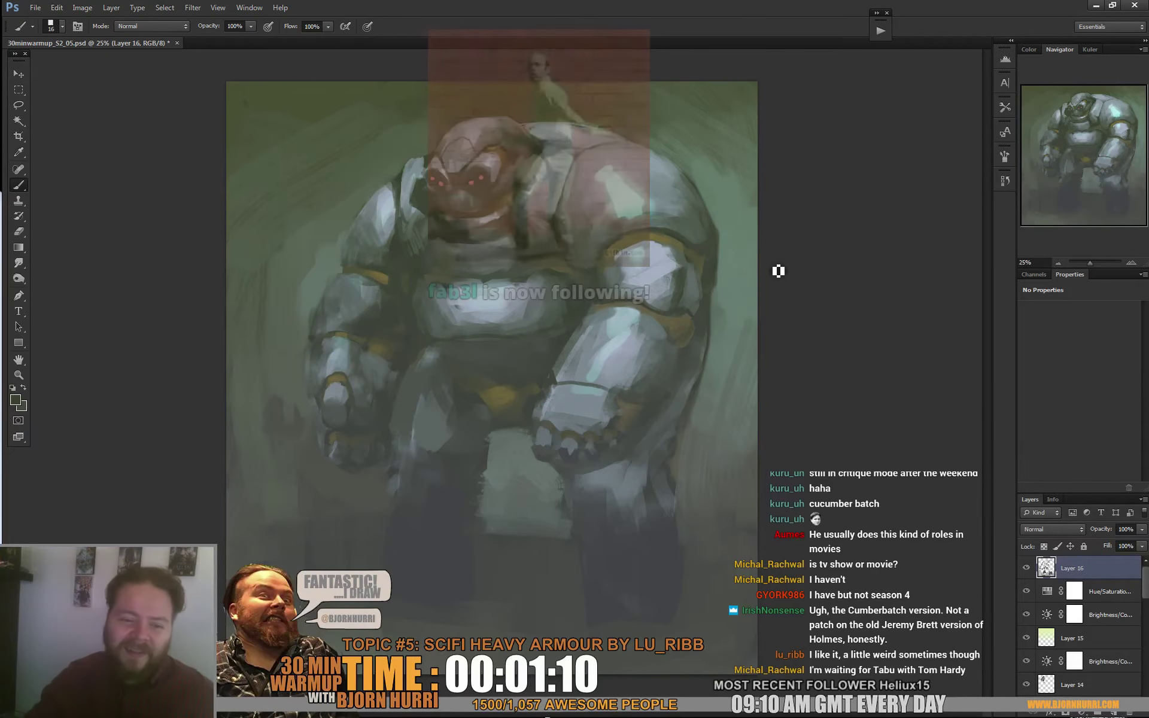
# Rework the left side of the abdomen plate's highlight with a sampled grey and a 58 px brush
pyautogui.rightClick(528, 291)
pyautogui.click(569, 318)
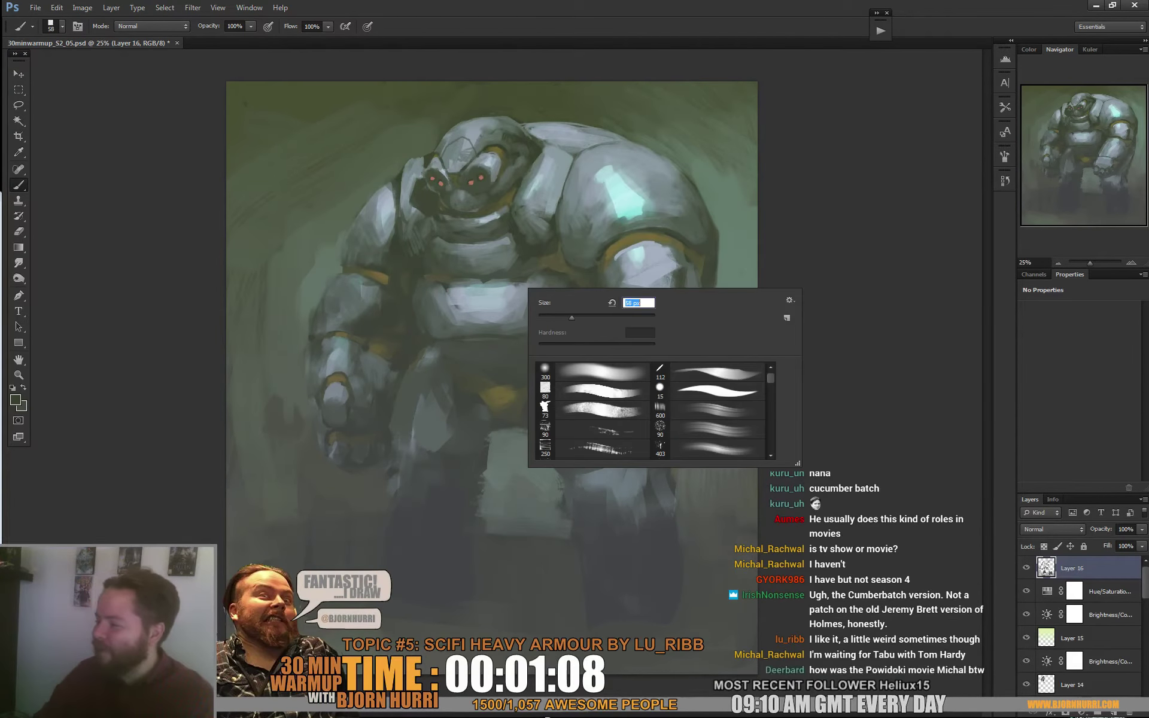
pyautogui.keyDown('alt'); pyautogui.click(460, 292); pyautogui.keyUp('alt')
pyautogui.moveTo(460, 290); pyautogui.dragTo(461, 307)
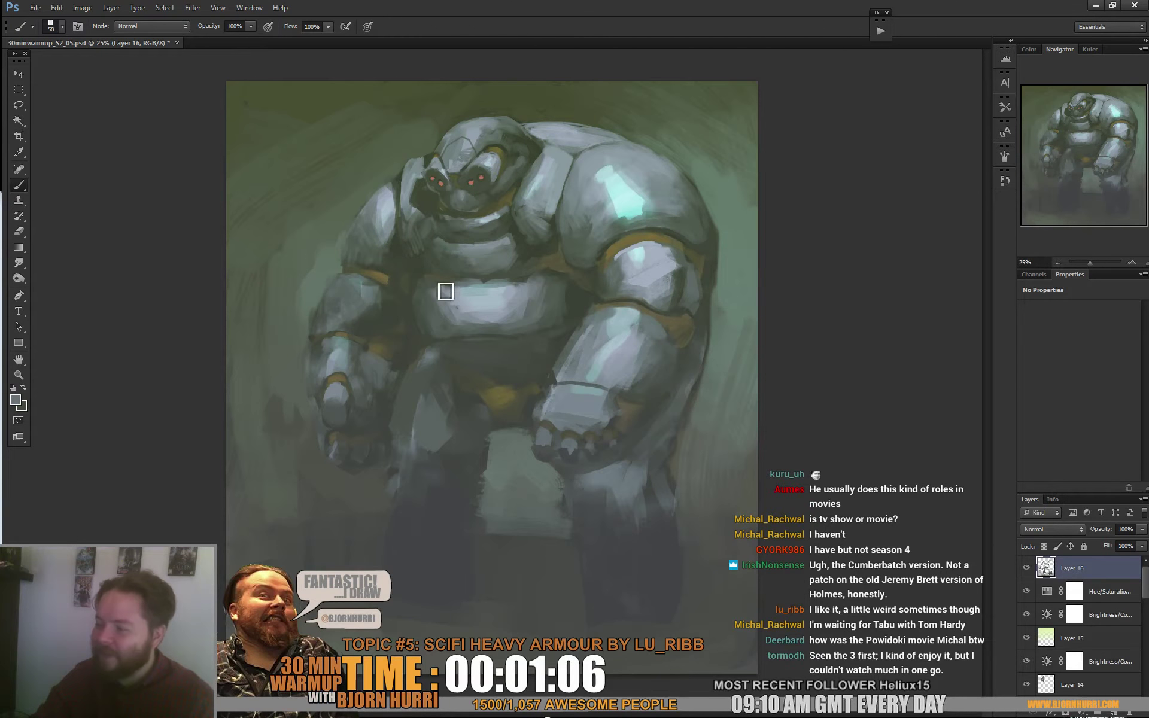
# Clean up the abdomen plate's upper edge and the gap above it with sampled tones and a 35 px brush
pyautogui.rightClick(472, 292)
pyautogui.press('Return')
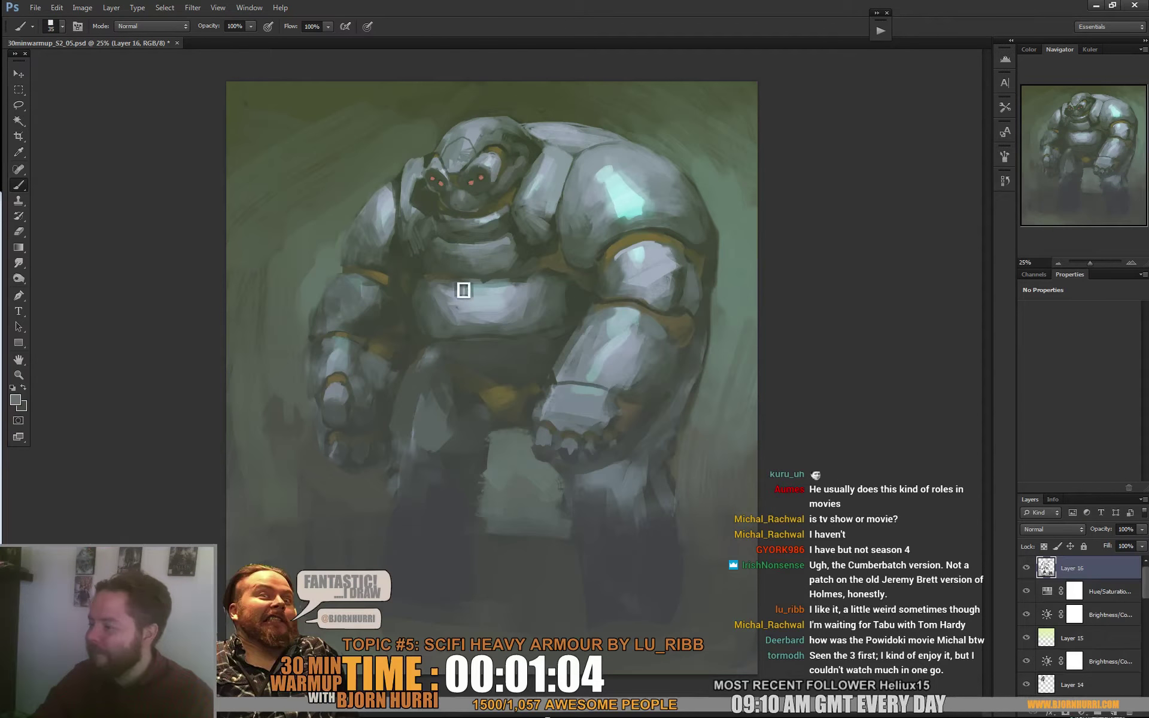
pyautogui.keyDown('alt'); pyautogui.click(534, 250); pyautogui.keyUp('alt')
pyautogui.moveTo(508, 284)
pyautogui.mouseDown()
pyautogui.moveTo(461, 285)
pyautogui.moveTo(518, 283)
pyautogui.moveTo(473, 278)
pyautogui.mouseUp()
pyautogui.keyDown('alt'); pyautogui.click(500, 267); pyautogui.keyUp('alt')
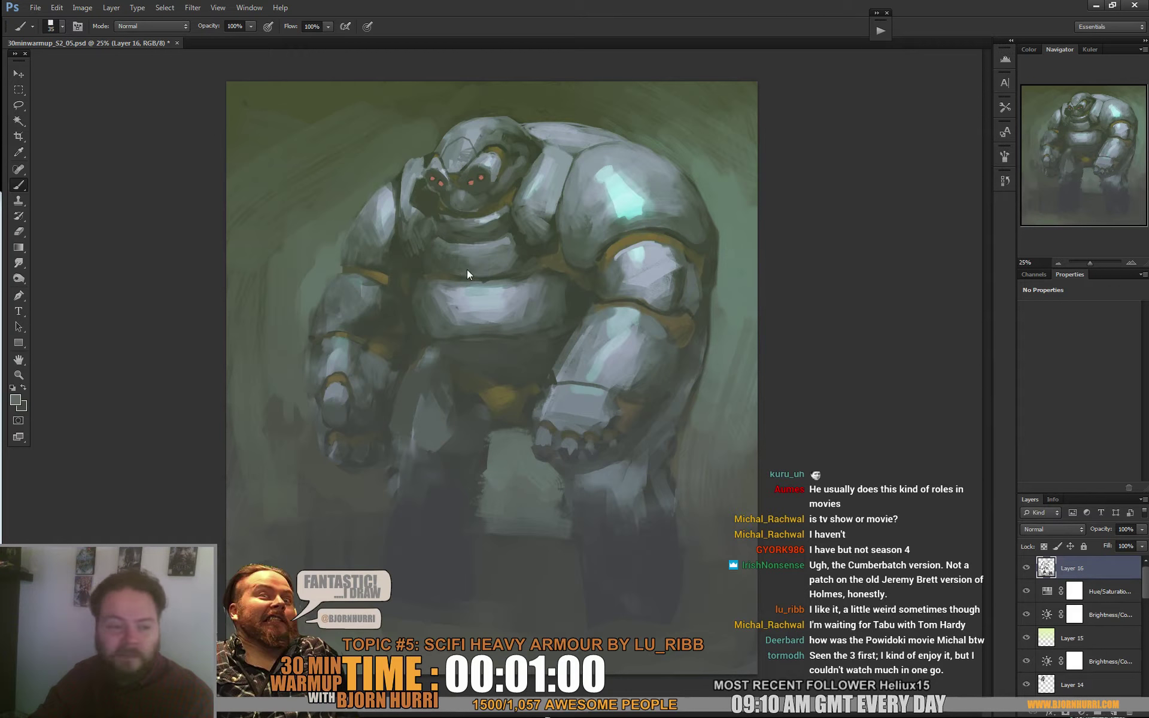
# Repaint the shading of the upper chest plate with sampled greys and an 81 px brush
pyautogui.rightClick(520, 264)
pyautogui.write('81')
pyautogui.press('Return')
pyautogui.keyDown('alt'); pyautogui.click(491, 248); pyautogui.keyUp('alt')
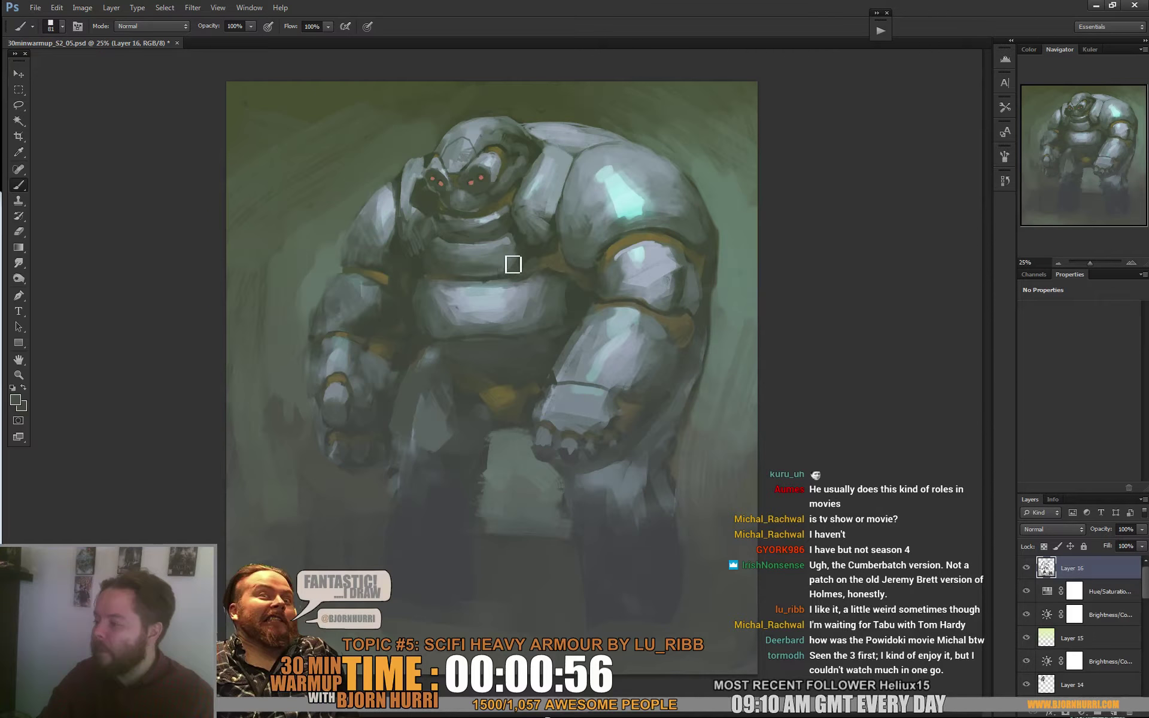
# Refine the shading between the chest and collar plates with sampled greys and an 81 px brush
pyautogui.keyDown('alt'); pyautogui.click(509, 262); pyautogui.keyUp('alt')
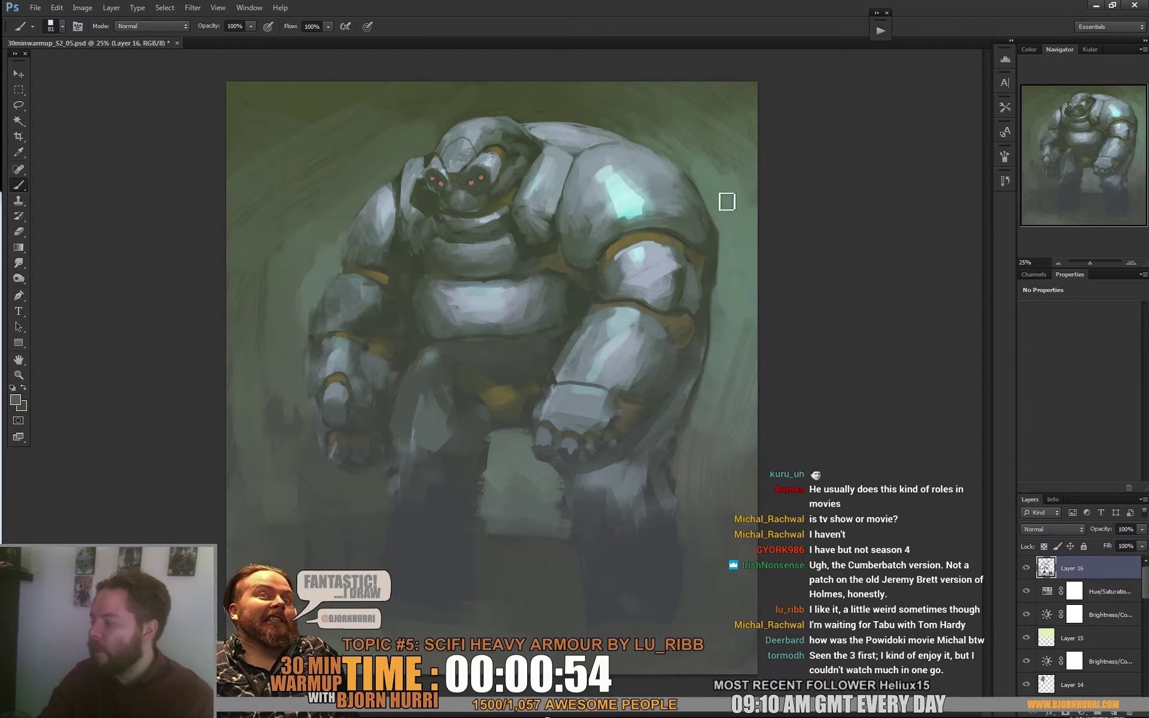
pyautogui.keyDown('alt'); pyautogui.click(548, 238); pyautogui.keyUp('alt')
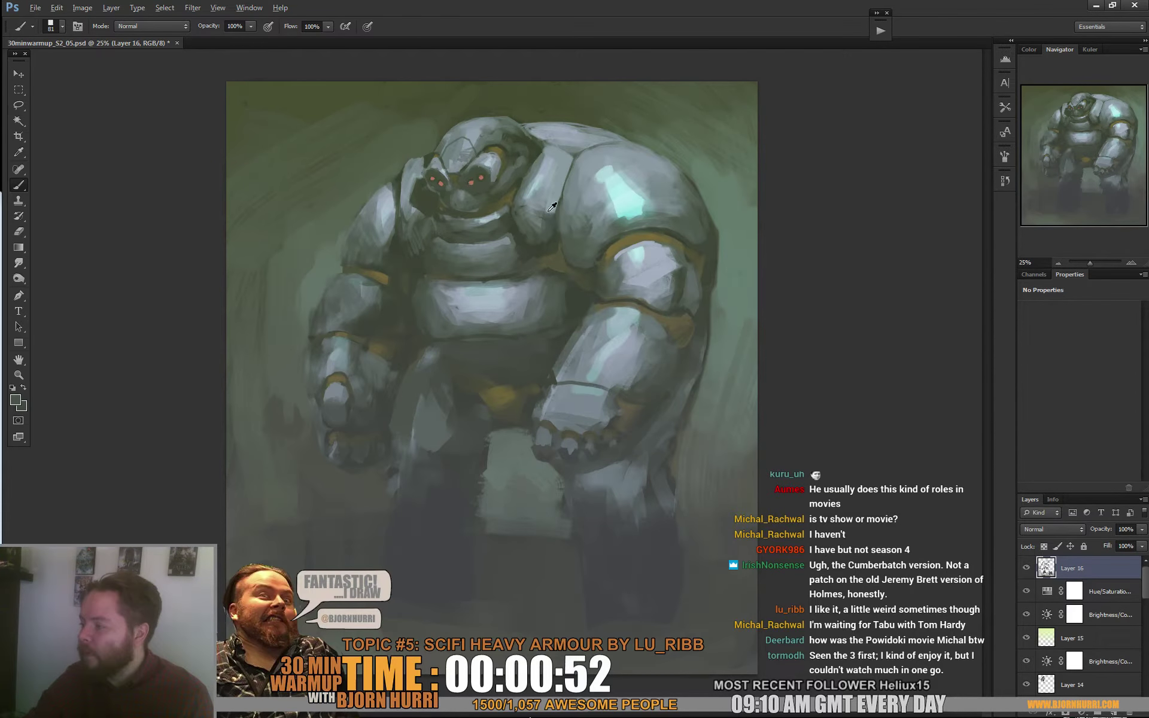
pyautogui.keyDown('alt'); pyautogui.click(550, 209); pyautogui.keyUp('alt')
pyautogui.keyDown('alt'); pyautogui.click(553, 229); pyautogui.keyUp('alt')
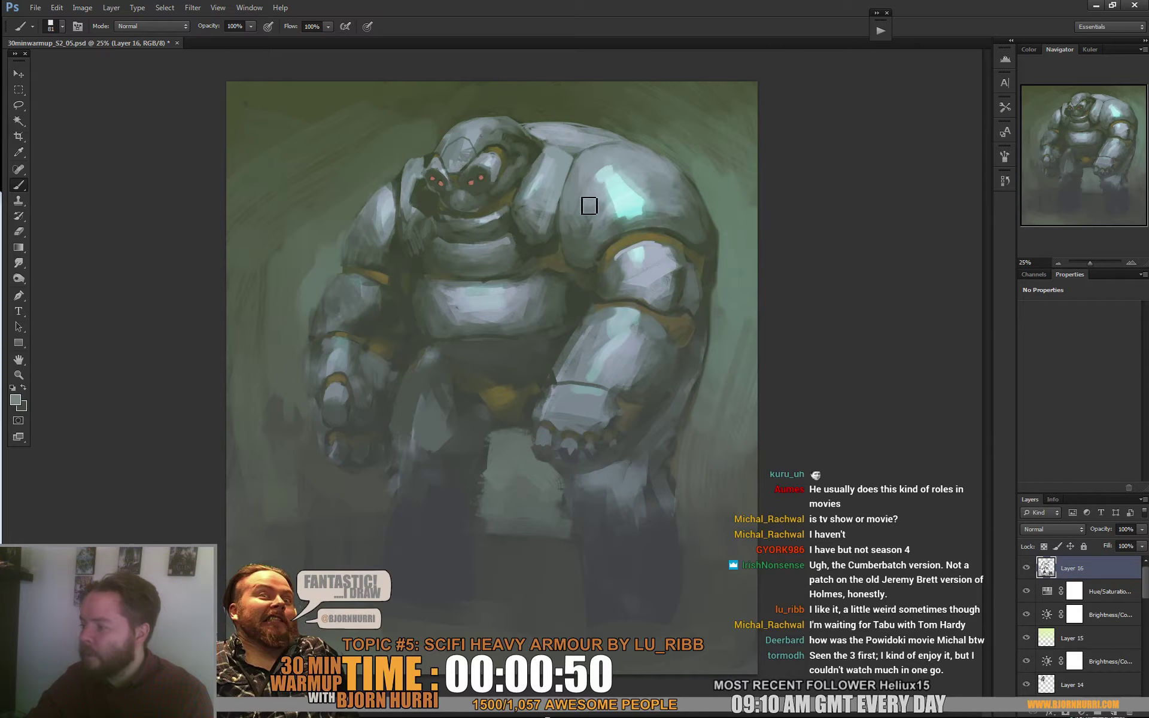
# Paint a curved dark seam across the large shoulder plate with a sampled dark tone, reducing the brush from 33 to 27 px
pyautogui.rightClick(590, 206)
pyautogui.write('33')
pyautogui.keyDown('alt'); pyautogui.click(587, 259); pyautogui.keyUp('alt')
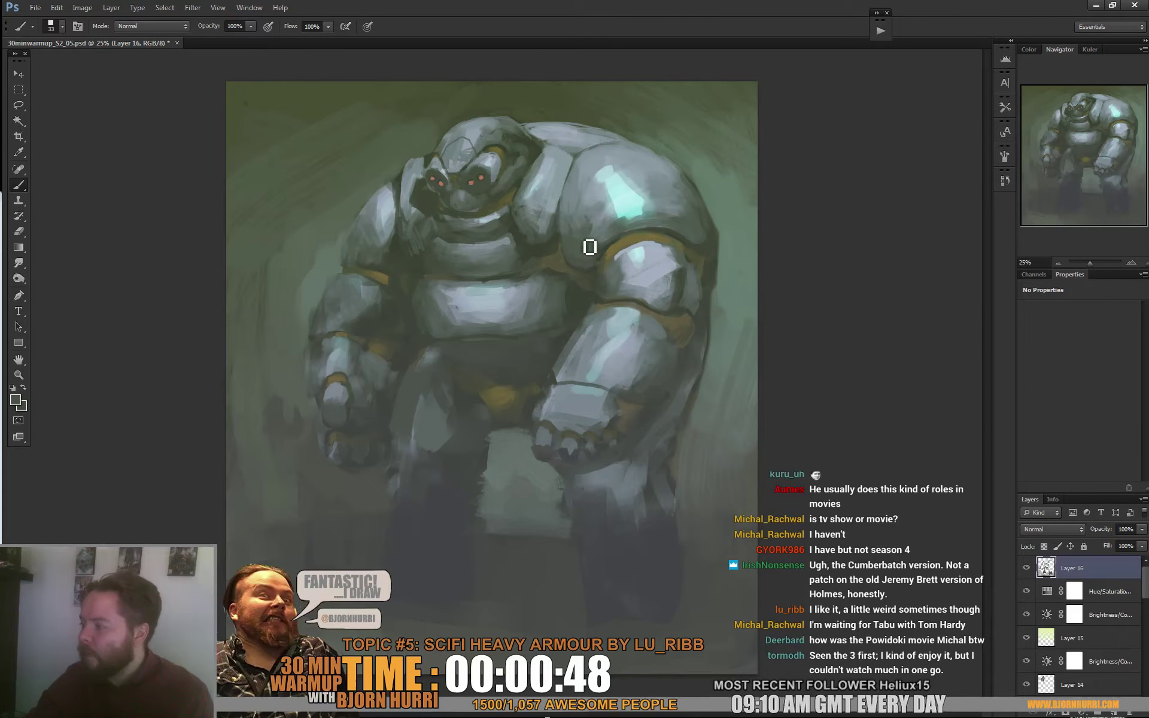
pyautogui.rightClick(506, 234)
pyautogui.press('Return')
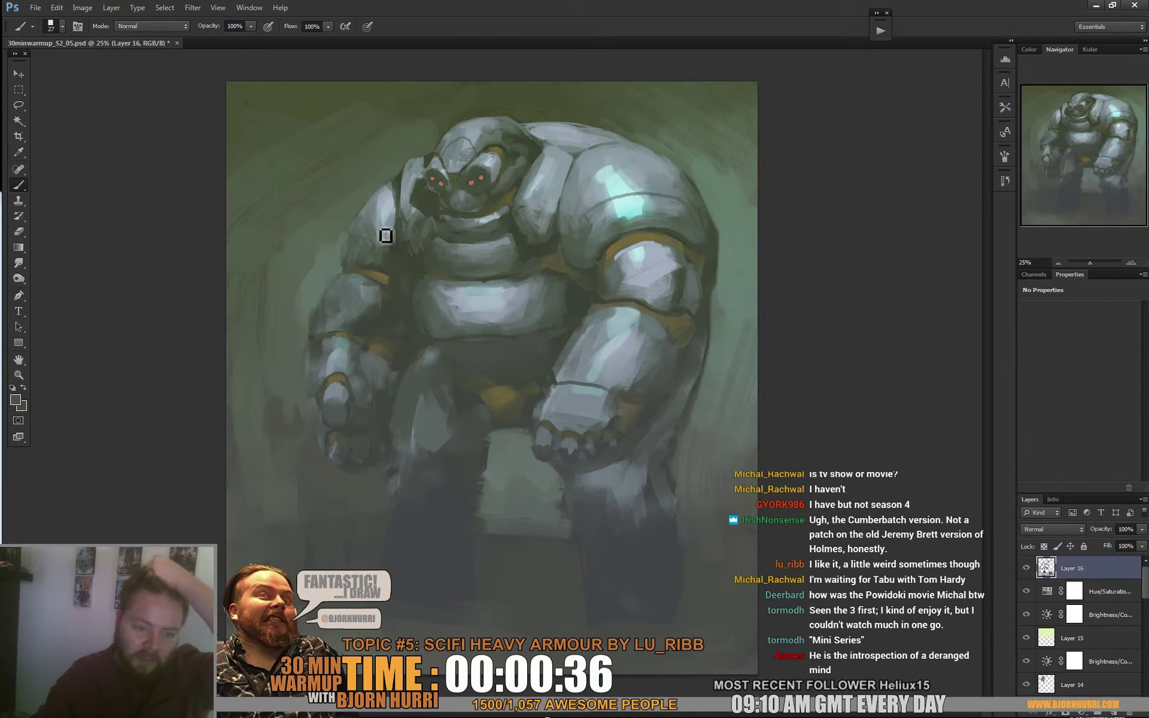
# Lighten the edge along the shoulder plate's seam with sampled greys and a 27 px brush
pyautogui.keyDown('alt'); pyautogui.click(386, 236); pyautogui.keyUp('alt')
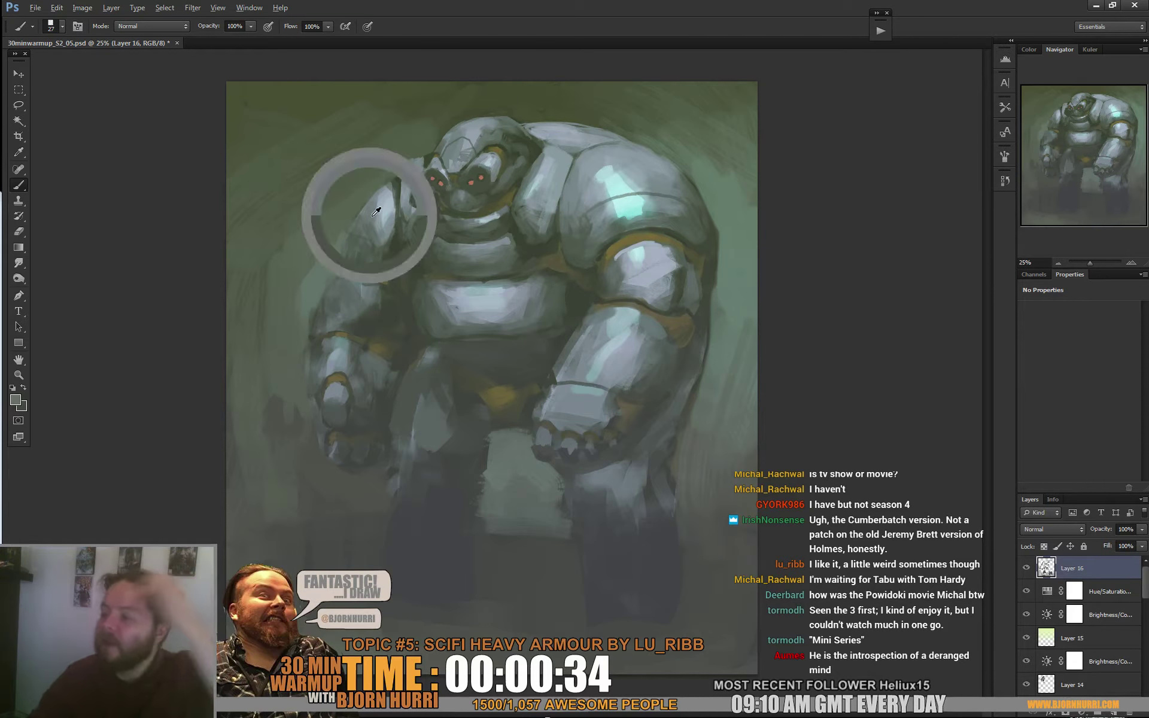
pyautogui.moveTo(633, 203)
pyautogui.mouseDown()
pyautogui.moveTo(611, 210)
pyautogui.moveTo(698, 195)
pyautogui.mouseUp()
pyautogui.keyDown('alt'); pyautogui.click(691, 200); pyautogui.keyUp('alt')
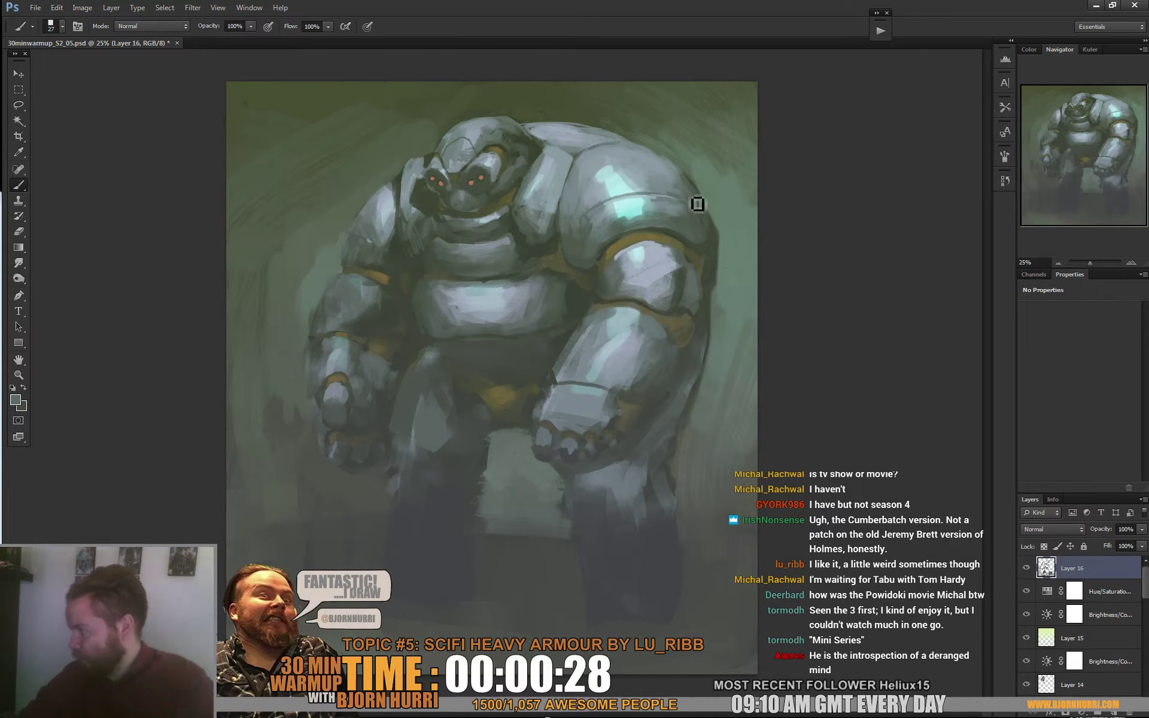
# Paint a dark and brown gap above the large shoulder plate and clean its rim with sampled light greys
pyautogui.keyDown('alt'); pyautogui.click(572, 274); pyautogui.keyUp('alt')
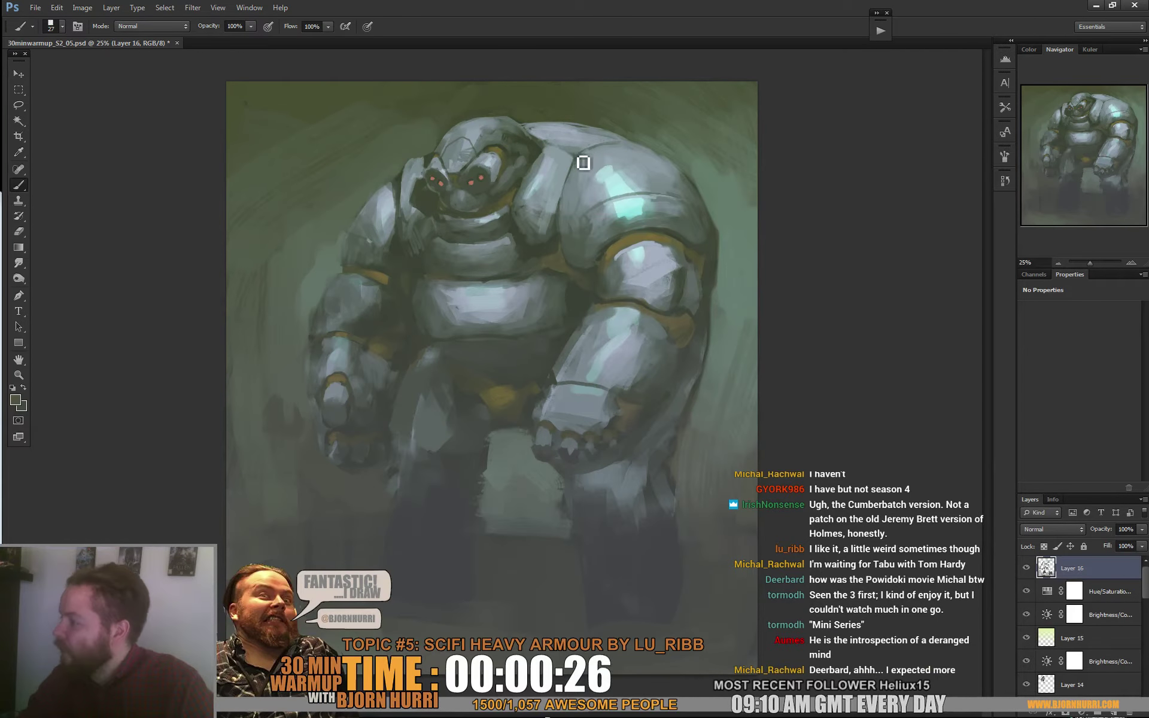
pyautogui.moveTo(583, 157)
pyautogui.mouseDown()
pyautogui.moveTo(606, 146)
pyautogui.moveTo(578, 159)
pyautogui.mouseUp()
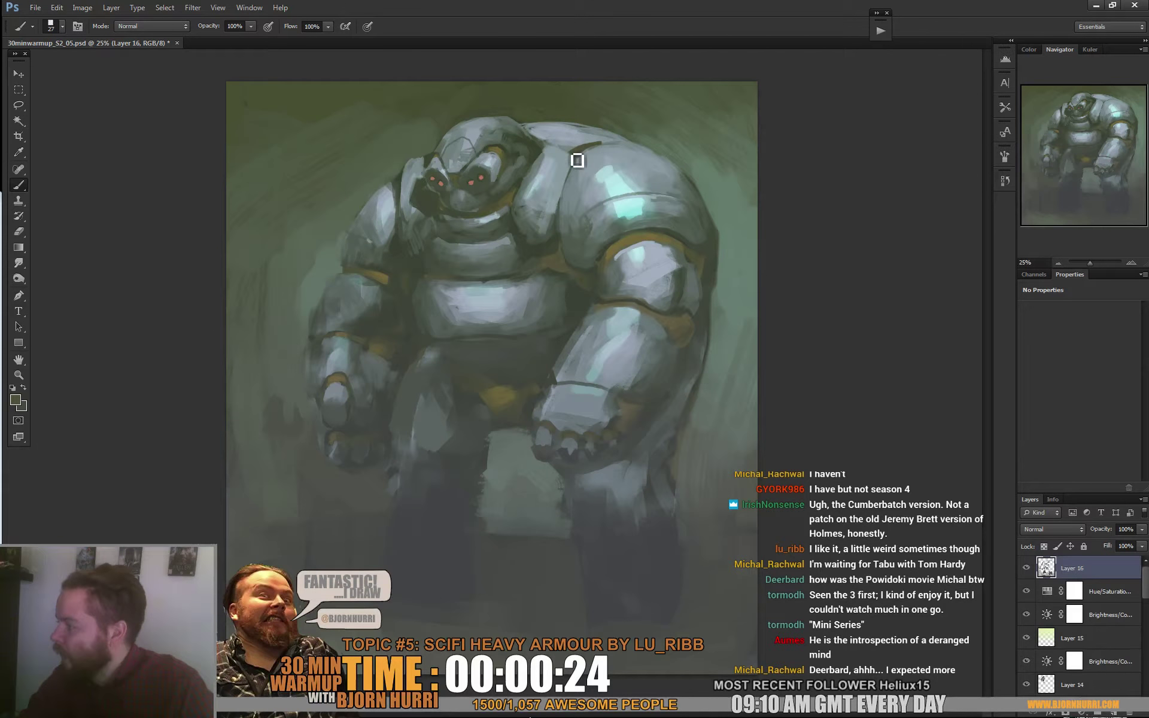
pyautogui.keyDown('alt'); pyautogui.click(635, 275); pyautogui.keyUp('alt')
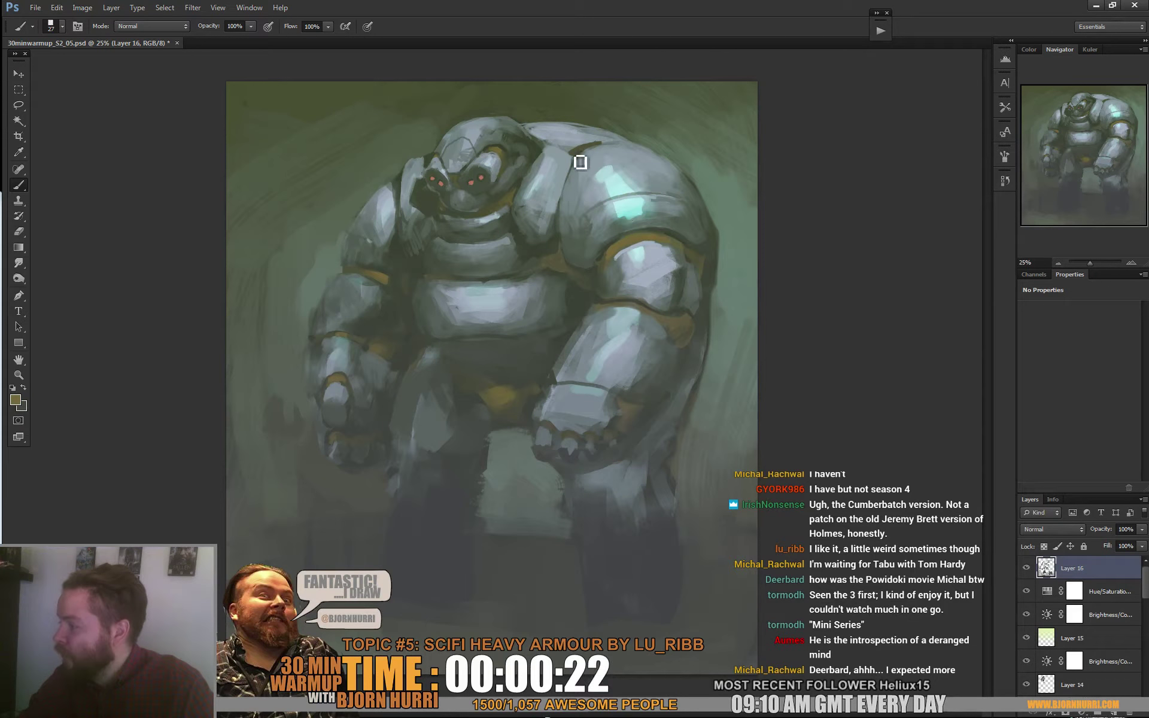
pyautogui.keyDown('alt'); pyautogui.click(615, 146); pyautogui.keyUp('alt')
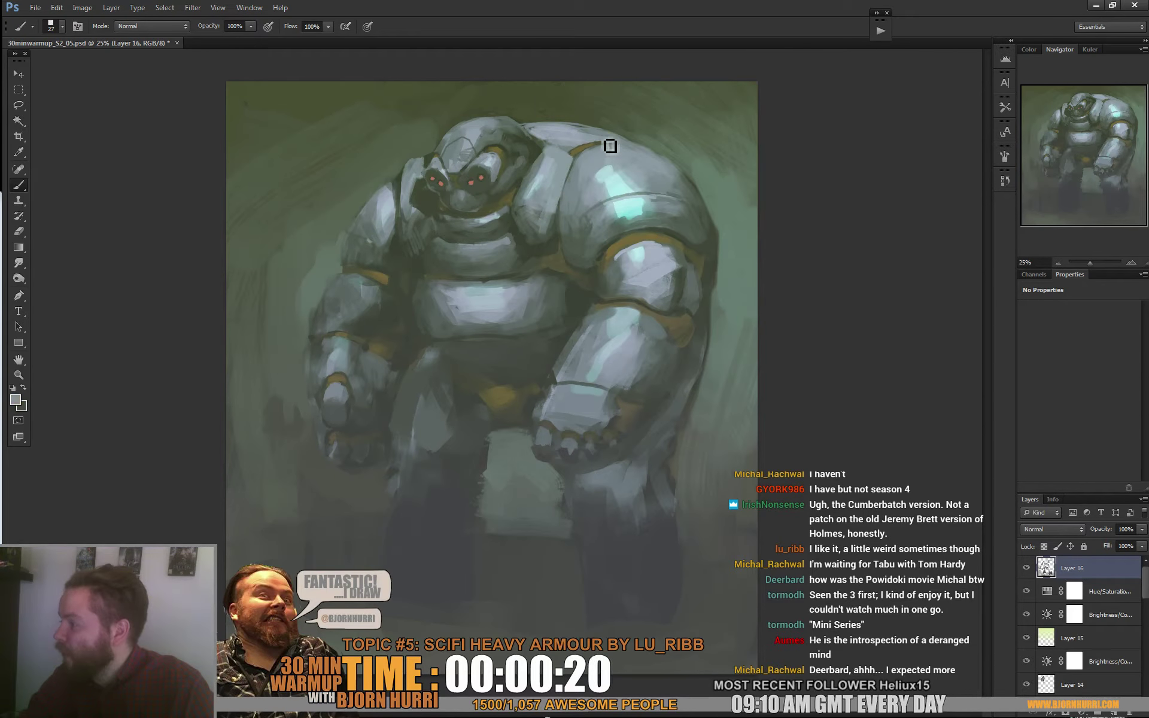
pyautogui.keyDown('alt'); pyautogui.click(611, 146); pyautogui.keyUp('alt')
pyautogui.moveTo(584, 154); pyautogui.dragTo(609, 147)
pyautogui.keyDown('alt'); pyautogui.click(601, 143); pyautogui.keyUp('alt')
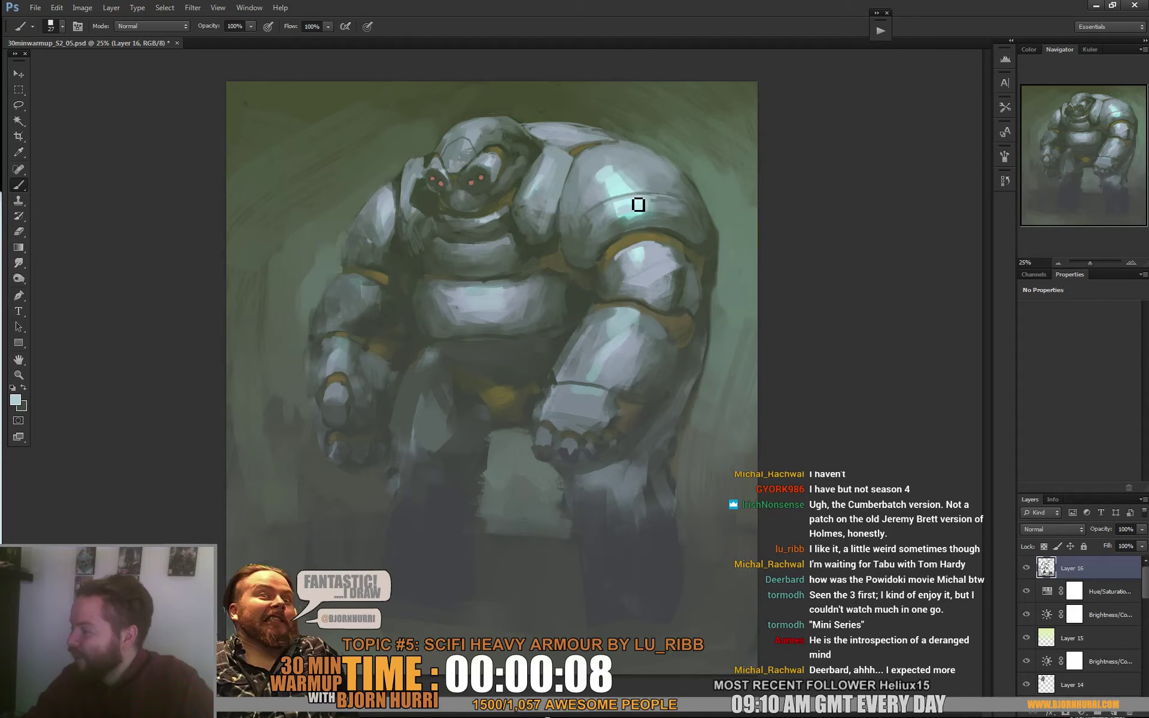
# Strengthen the pale teal highlights on the large shoulder plate and upper arm with a 39 px brush
pyautogui.rightClick(658, 209)
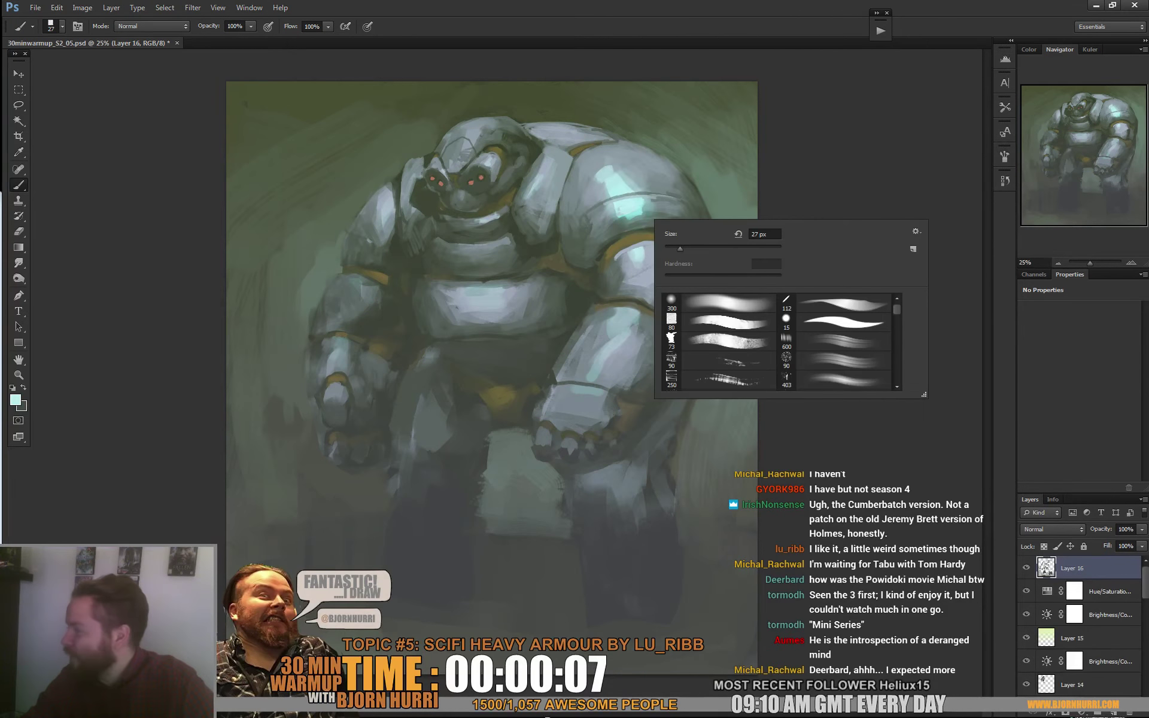
pyautogui.click(684, 249)
pyautogui.keyDown('alt'); pyautogui.click(629, 204); pyautogui.keyUp('alt')
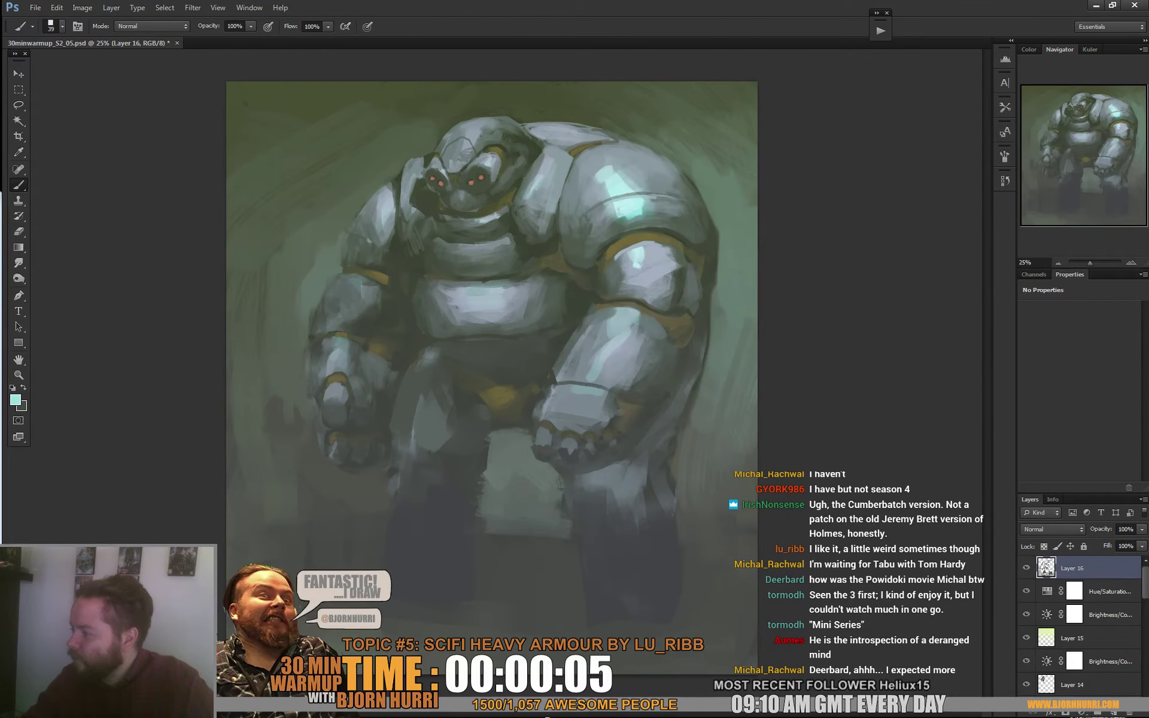
pyautogui.moveTo(645, 293); pyautogui.dragTo(644, 289)
pyautogui.keyDown('alt'); pyautogui.click(647, 274); pyautogui.keyUp('alt')
pyautogui.keyDown('alt'); pyautogui.click(635, 260); pyautogui.keyUp('alt')
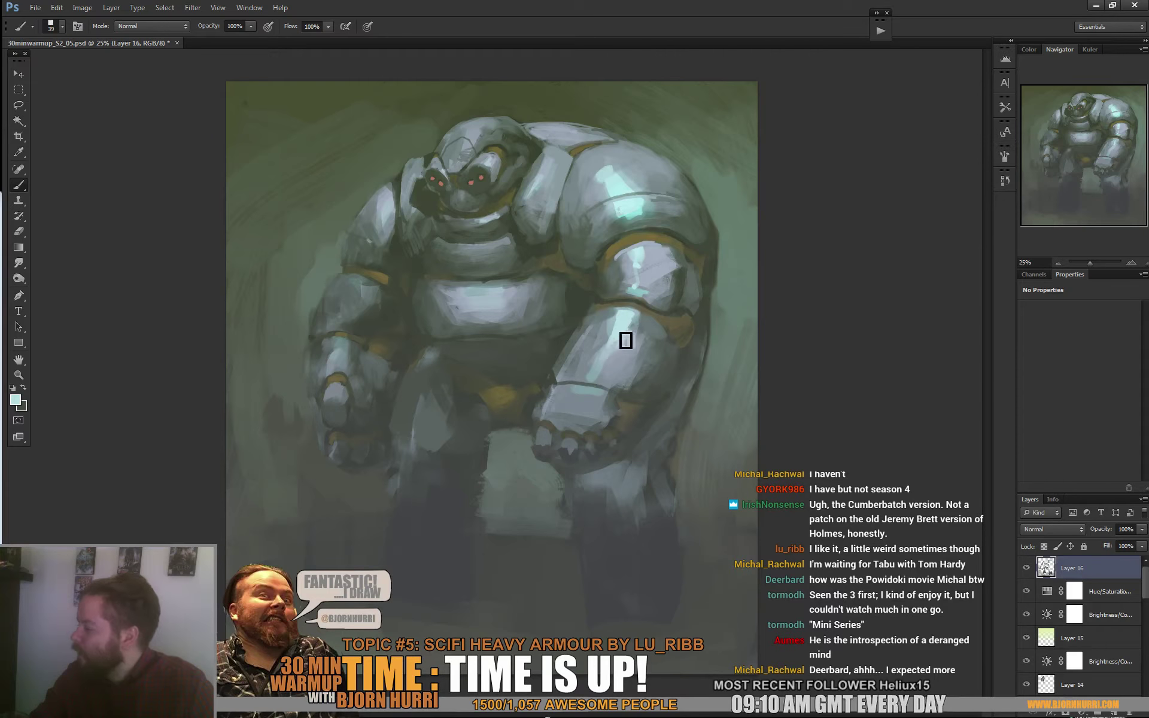
# Rework the highlights and shading of the near forearm and back of the hand with sampled teal and grey tones
pyautogui.keyDown('alt'); pyautogui.click(604, 360); pyautogui.keyUp('alt')
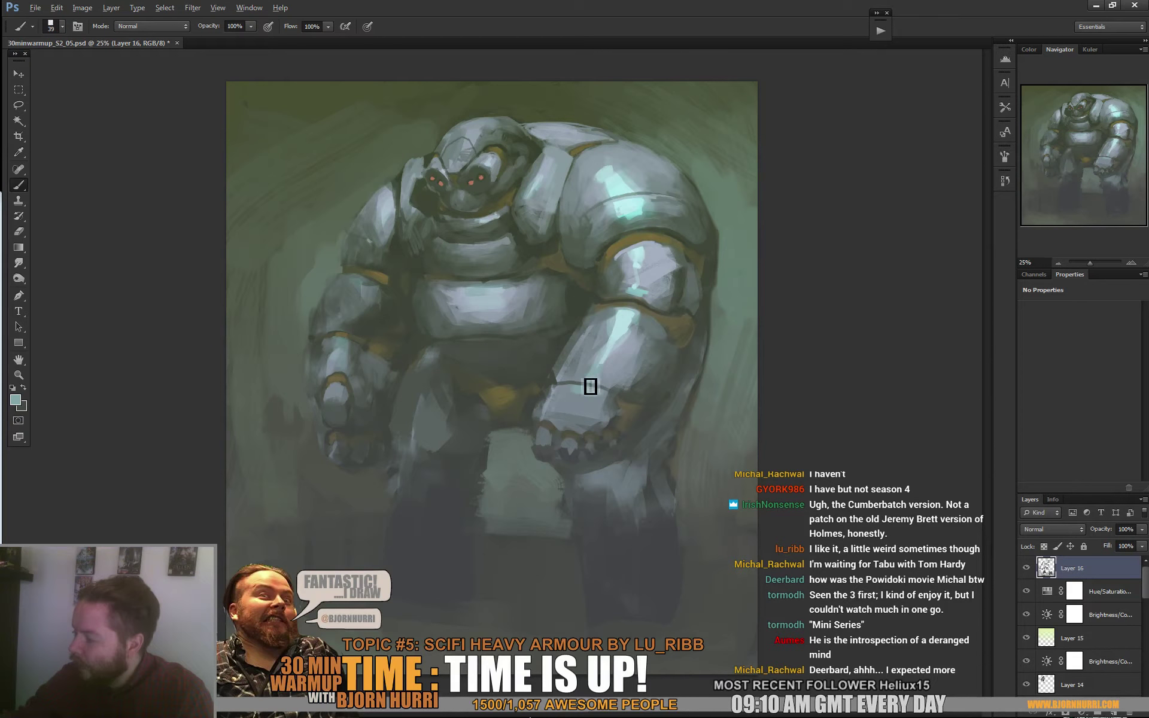
pyautogui.moveTo(590, 386)
pyautogui.mouseDown()
pyautogui.moveTo(581, 455)
pyautogui.moveTo(571, 444)
pyautogui.moveTo(583, 457)
pyautogui.moveTo(553, 436)
pyautogui.moveTo(609, 459)
pyautogui.mouseUp()
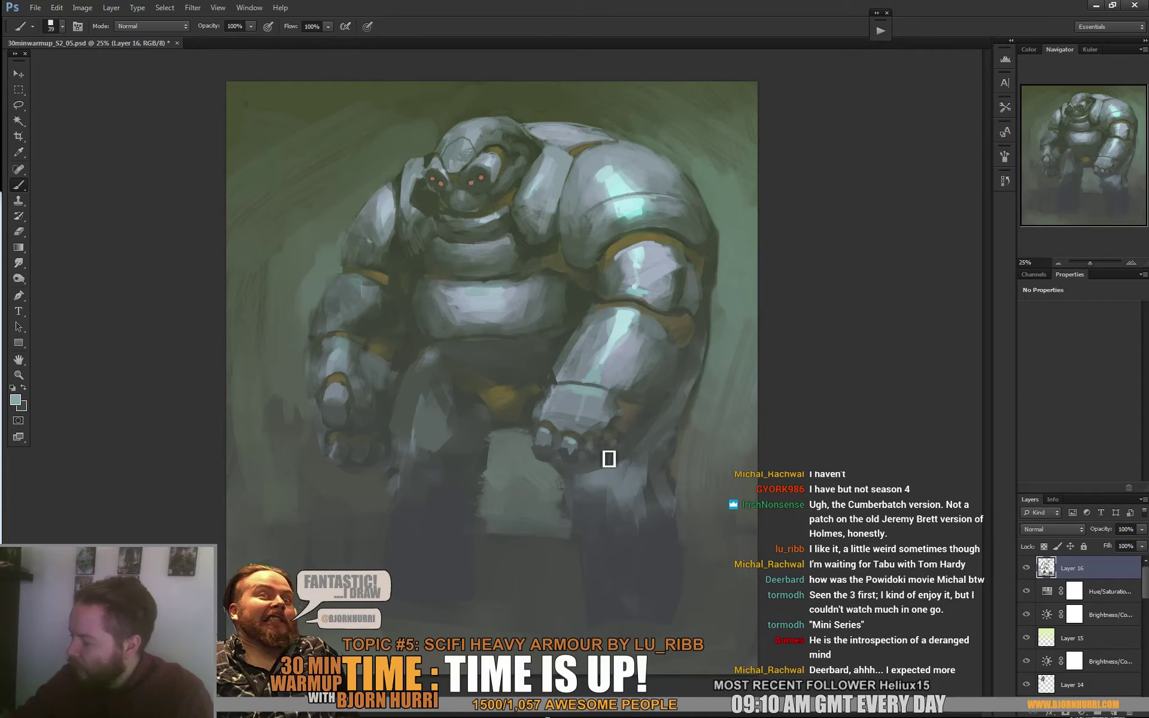
pyautogui.keyDown('alt'); pyautogui.click(601, 409); pyautogui.keyUp('alt')
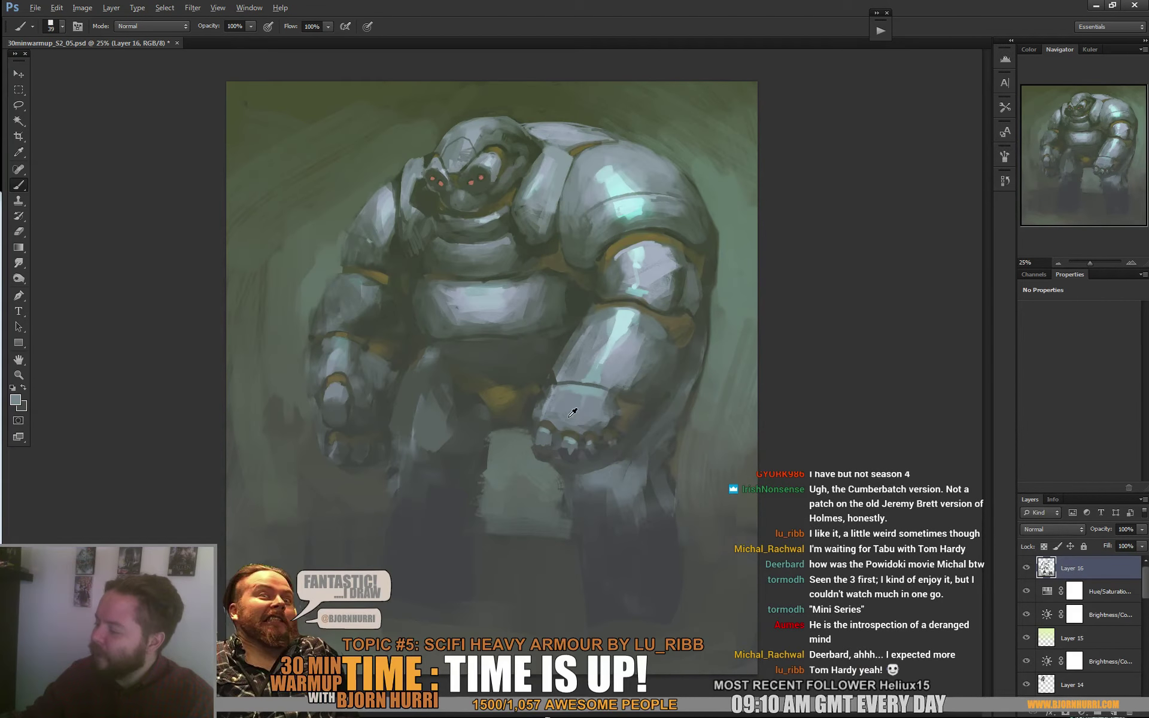
pyautogui.keyDown('alt'); pyautogui.click(569, 416); pyautogui.keyUp('alt')
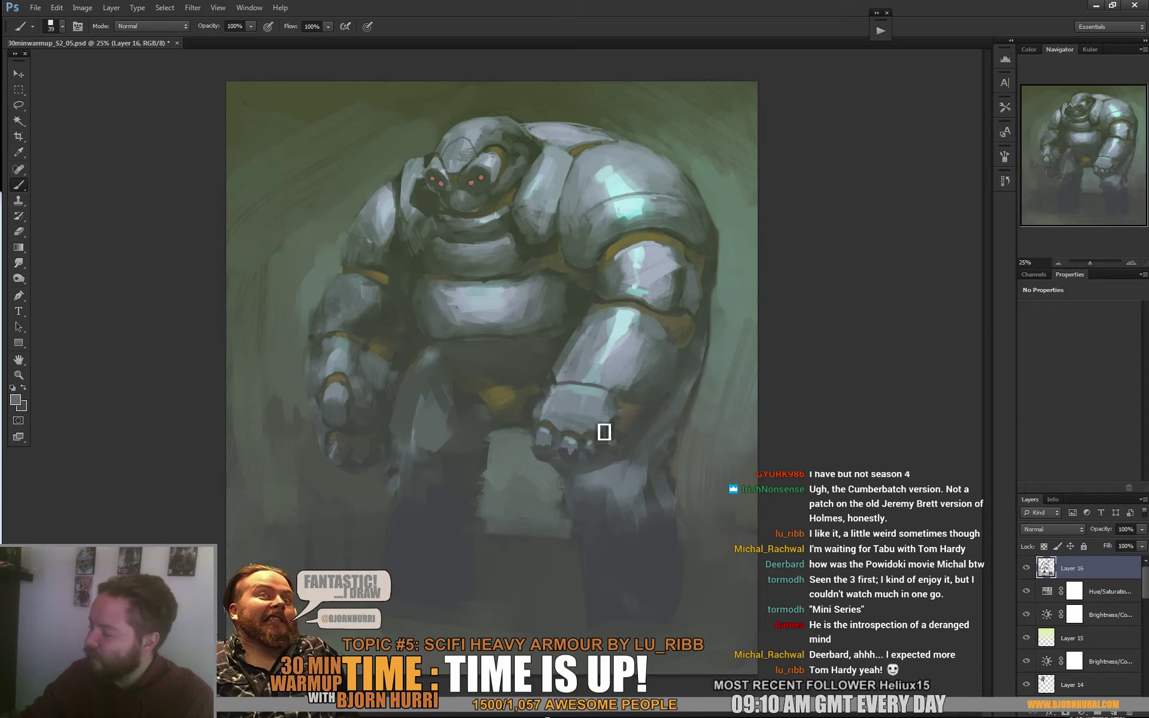
pyautogui.moveTo(603, 432)
pyautogui.mouseDown()
pyautogui.moveTo(548, 413)
pyautogui.moveTo(611, 428)
pyautogui.moveTo(605, 413)
pyautogui.mouseUp()
pyautogui.keyDown('alt'); pyautogui.click(597, 405); pyautogui.keyUp('alt')
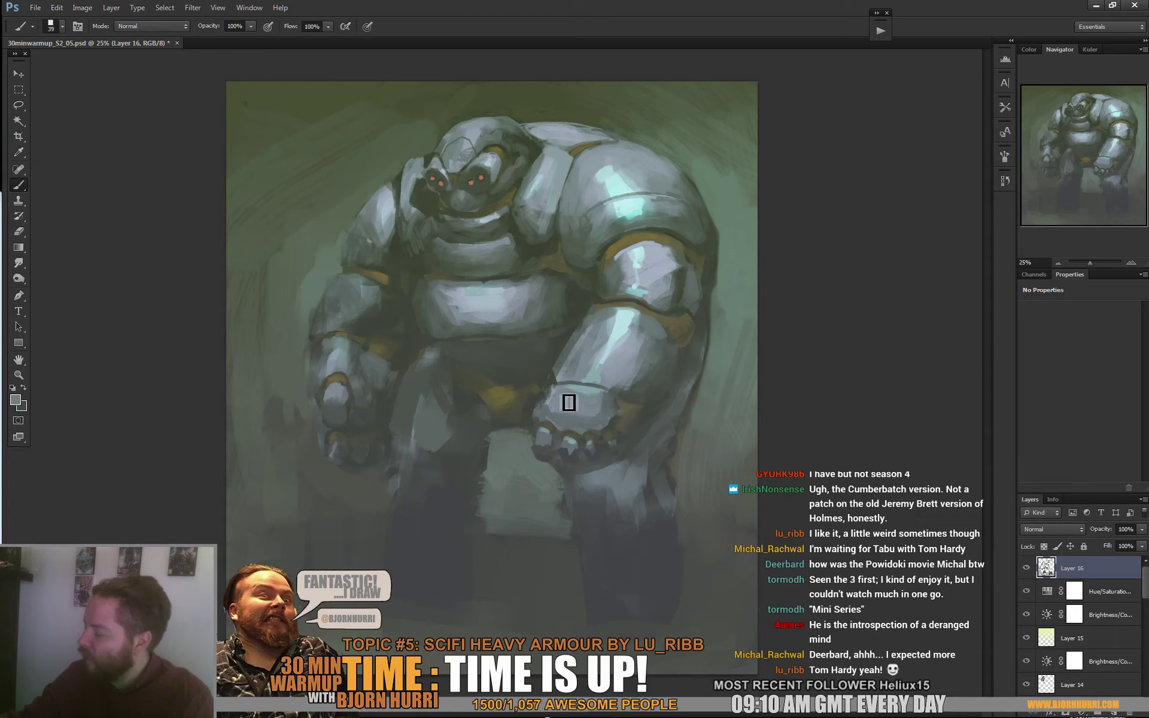
pyautogui.keyDown('alt'); pyautogui.click(605, 364); pyautogui.keyUp('alt')
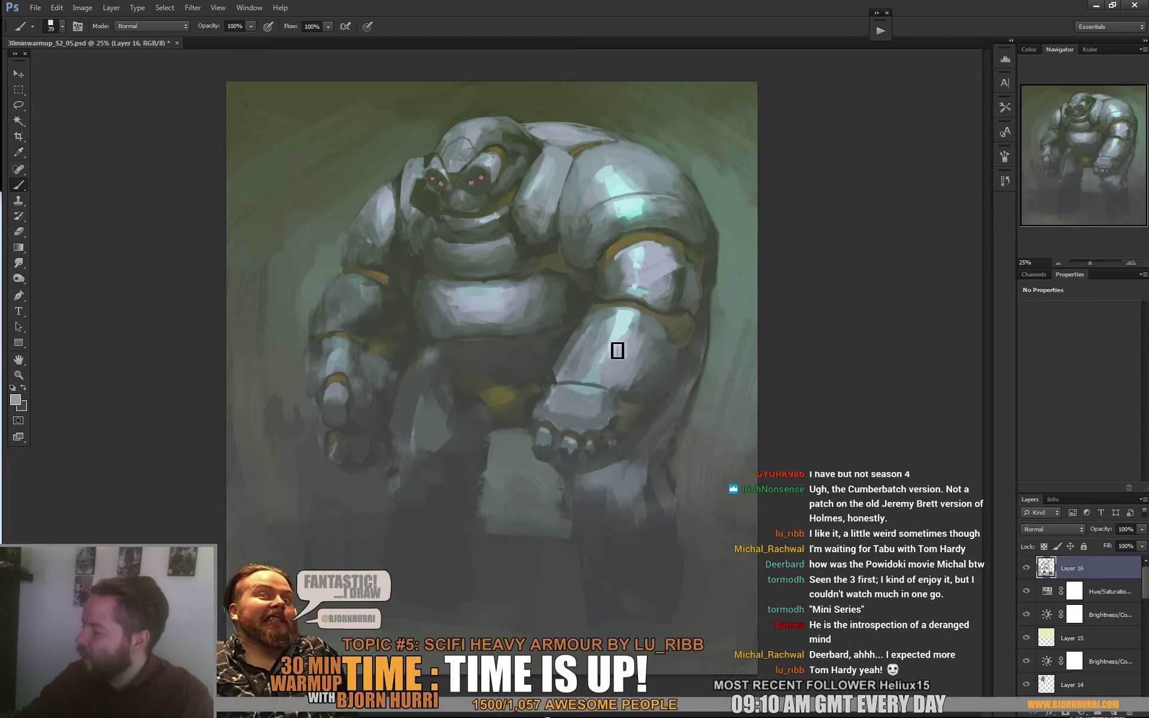
pyautogui.keyDown('alt'); pyautogui.click(616, 350); pyautogui.keyUp('alt')
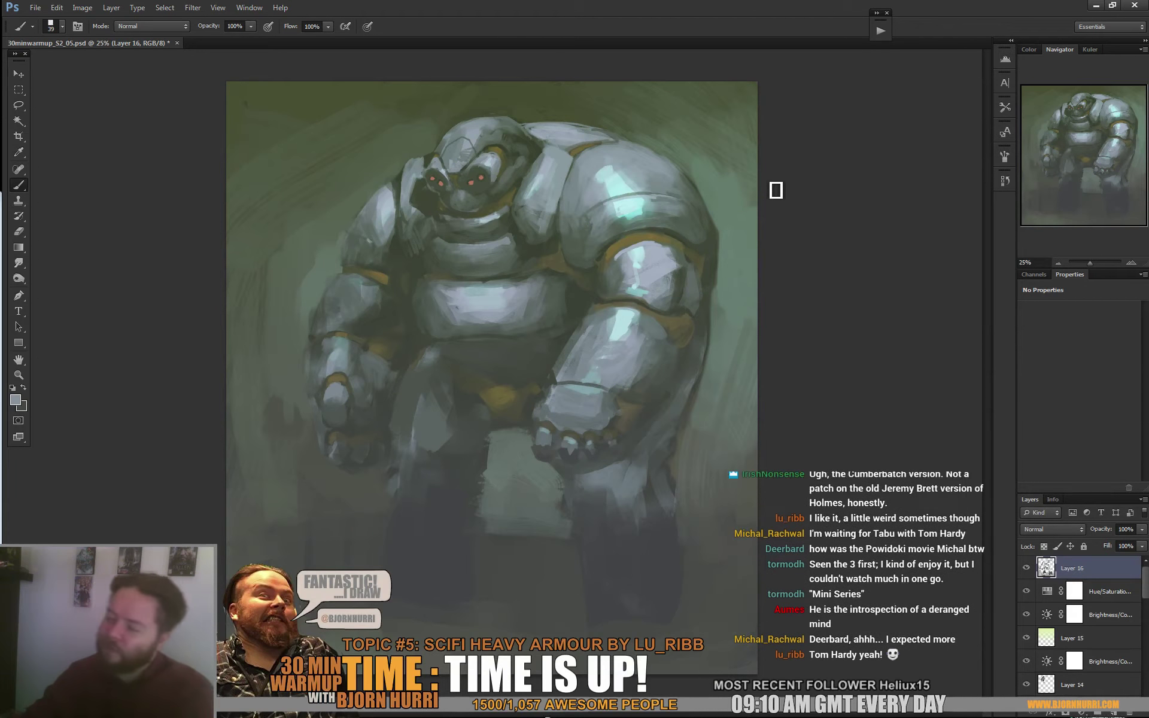
# Add a pale teal highlight to the collar plate beside the head with a 73 px brush and blend it with sampled grey
pyautogui.keyDown('alt'); pyautogui.click(616, 178); pyautogui.keyUp('alt')
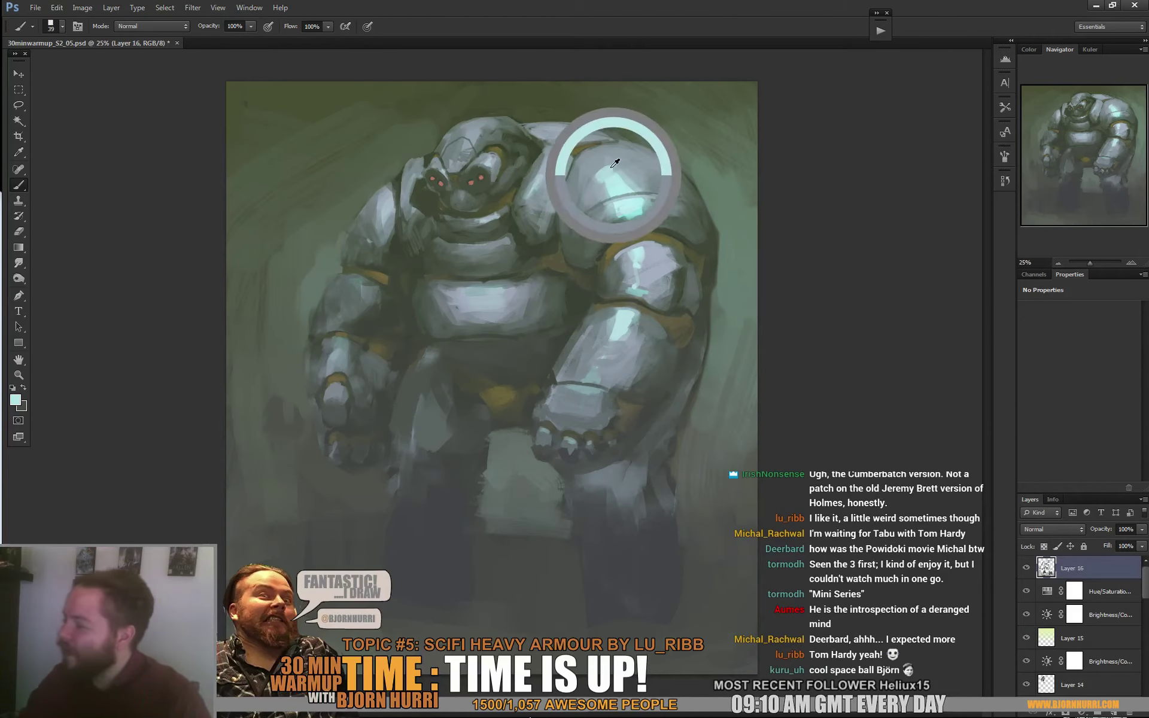
pyautogui.rightClick(543, 196)
pyautogui.click(620, 210)
pyautogui.moveTo(543, 185); pyautogui.dragTo(548, 188)
pyautogui.keyDown('alt'); pyautogui.click(547, 184); pyautogui.keyUp('alt')
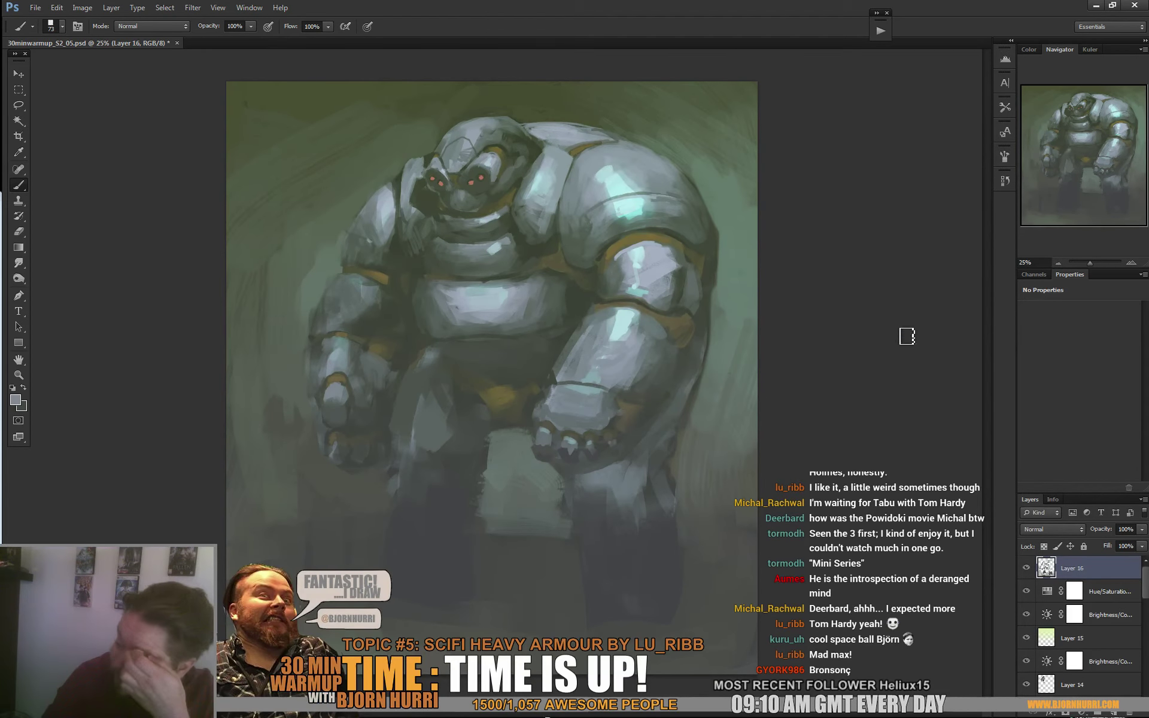
# Brush a sampled grey-green over the ground around the feet with a 267 px brush and save the document
pyautogui.keyDown('alt'); pyautogui.click(539, 462); pyautogui.keyUp('alt')
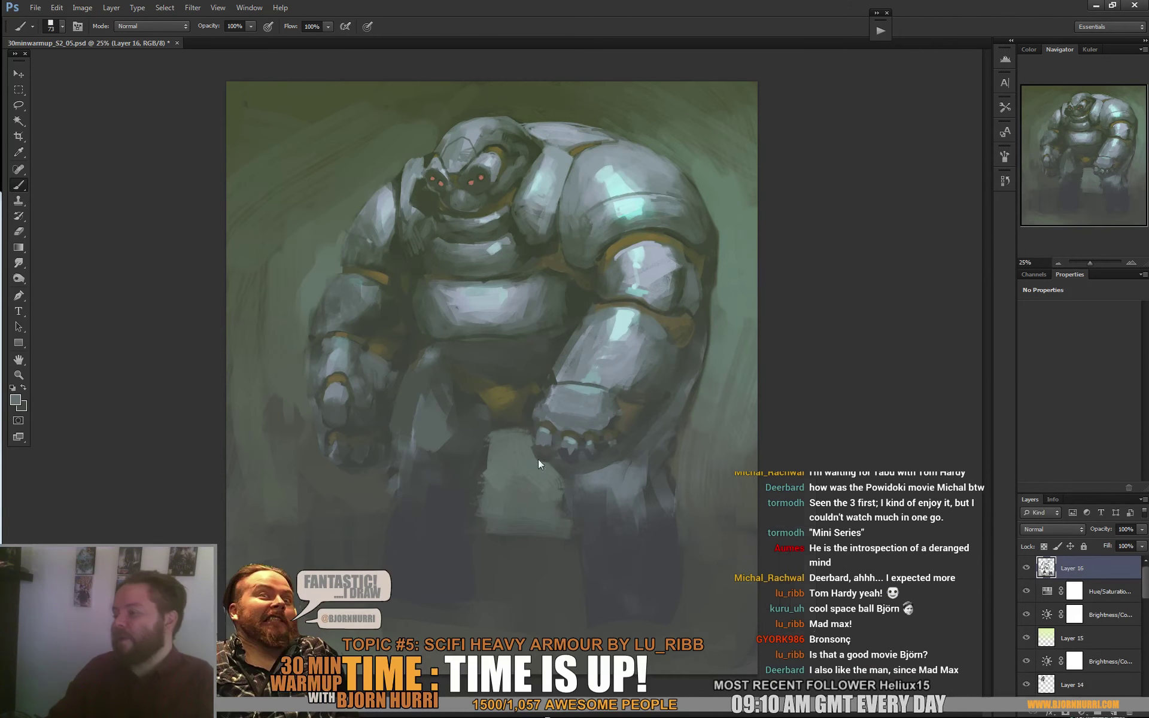
pyautogui.rightClick(540, 460)
pyautogui.moveTo(595, 488); pyautogui.dragTo(615, 488)
pyautogui.press('Return')
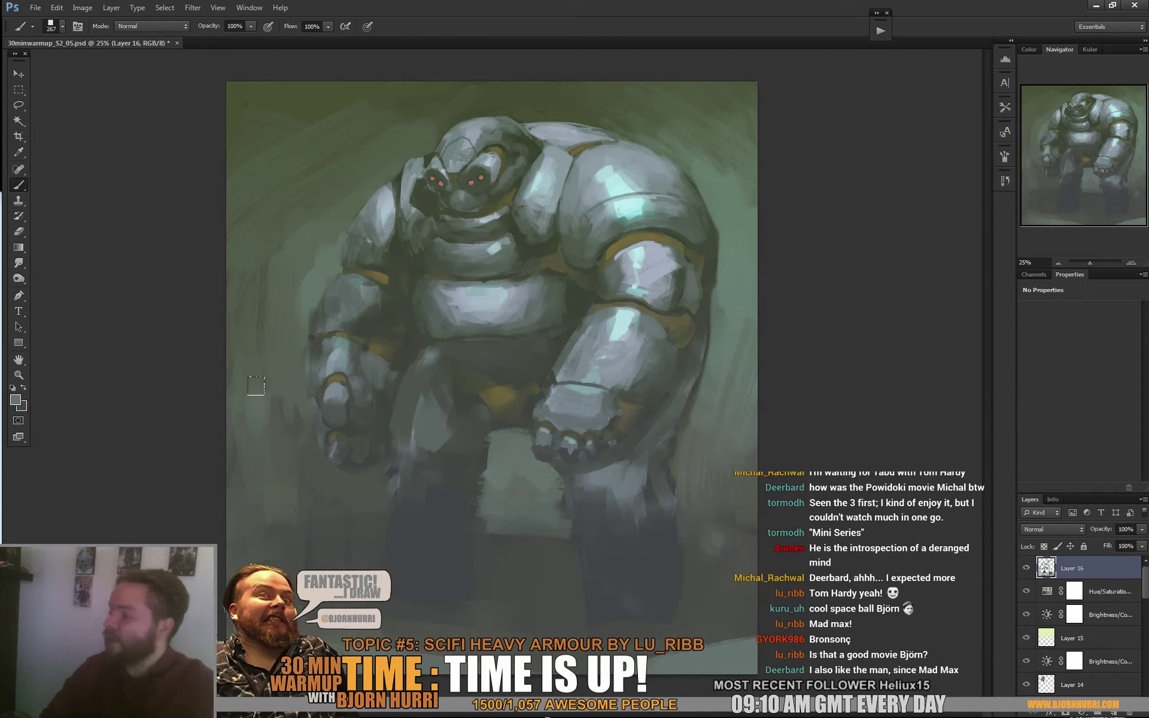
pyautogui.hotkey('ctrl', 's')
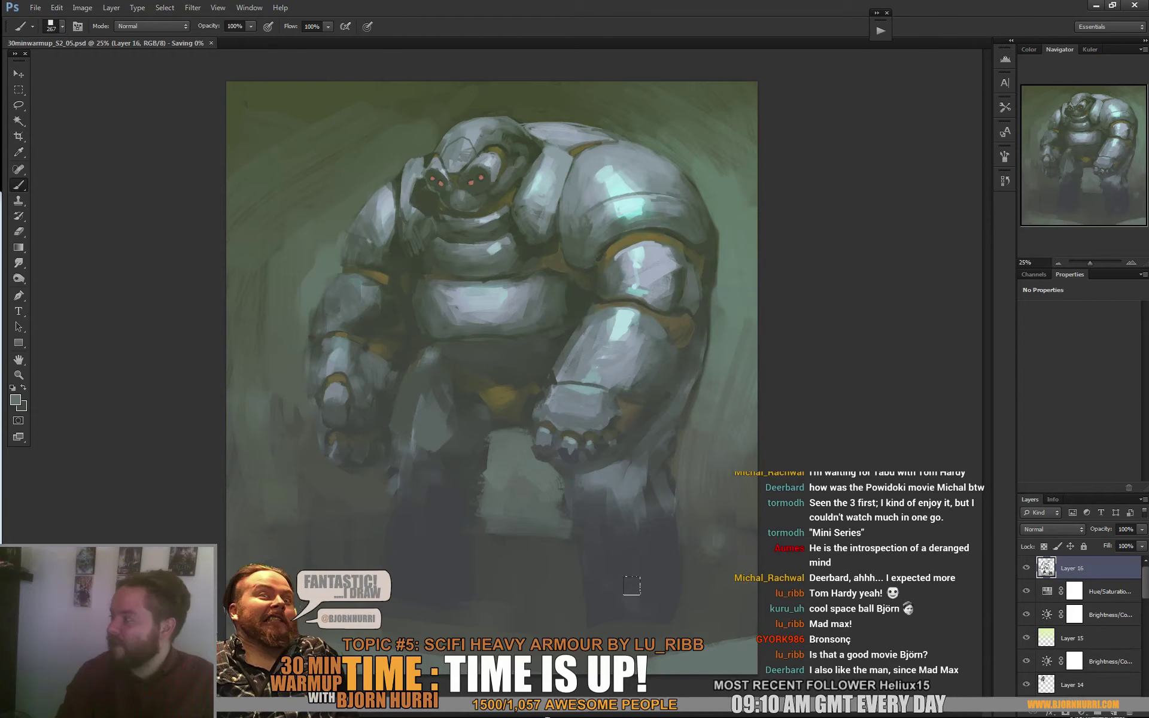
# Paint short dark diagonal vents on both sides of the abdomen plate with a 30 px brush
pyautogui.rightClick(574, 289)
pyautogui.write('30')
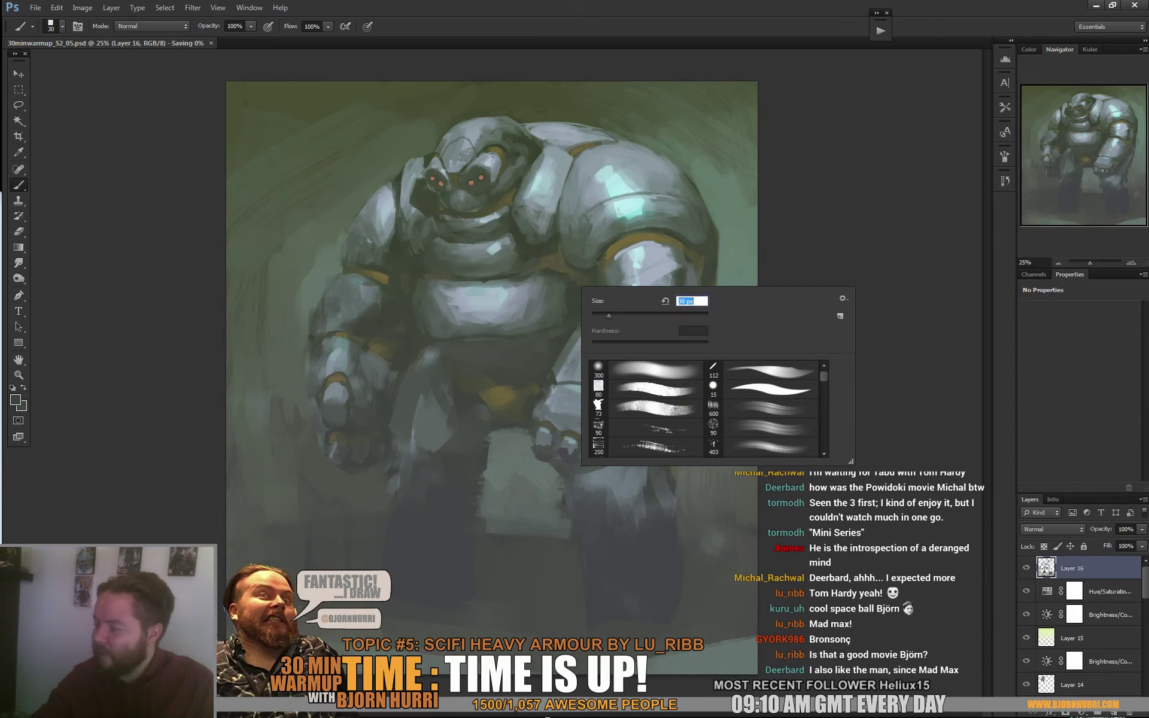
pyautogui.press('Return')
pyautogui.moveTo(554, 288)
pyautogui.mouseDown()
pyautogui.moveTo(545, 295)
pyautogui.moveTo(556, 318)
pyautogui.mouseUp()
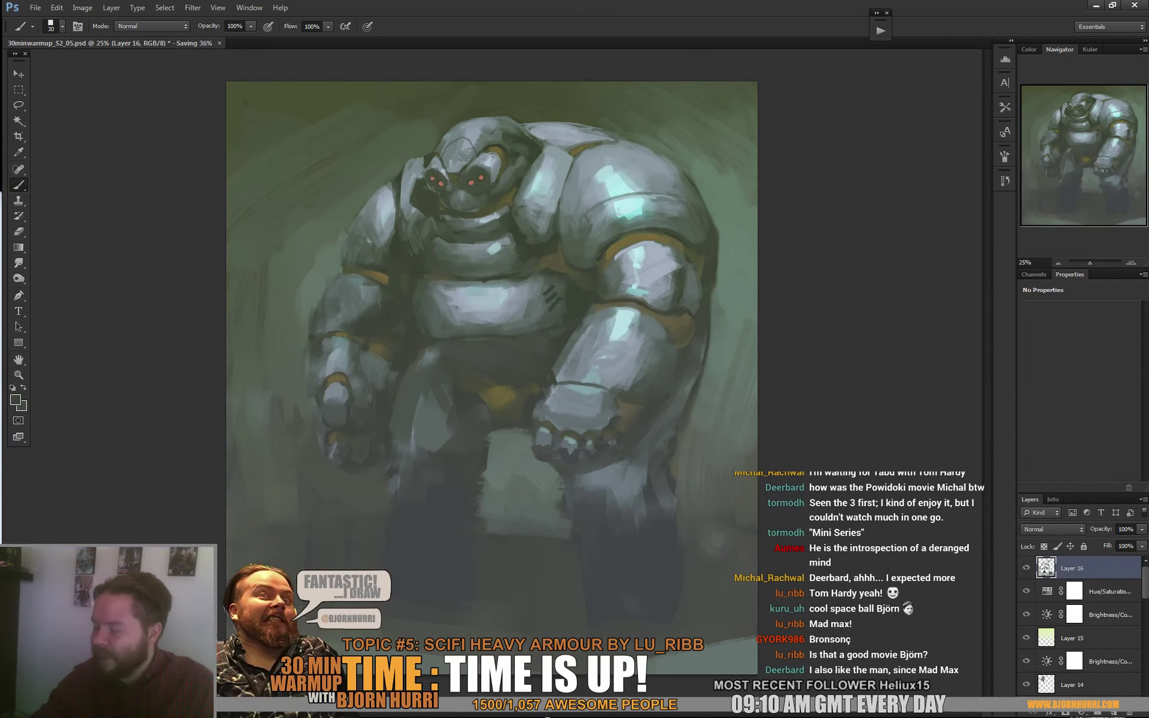
pyautogui.moveTo(421, 294); pyautogui.dragTo(430, 301)
pyautogui.moveTo(420, 301); pyautogui.dragTo(429, 319)
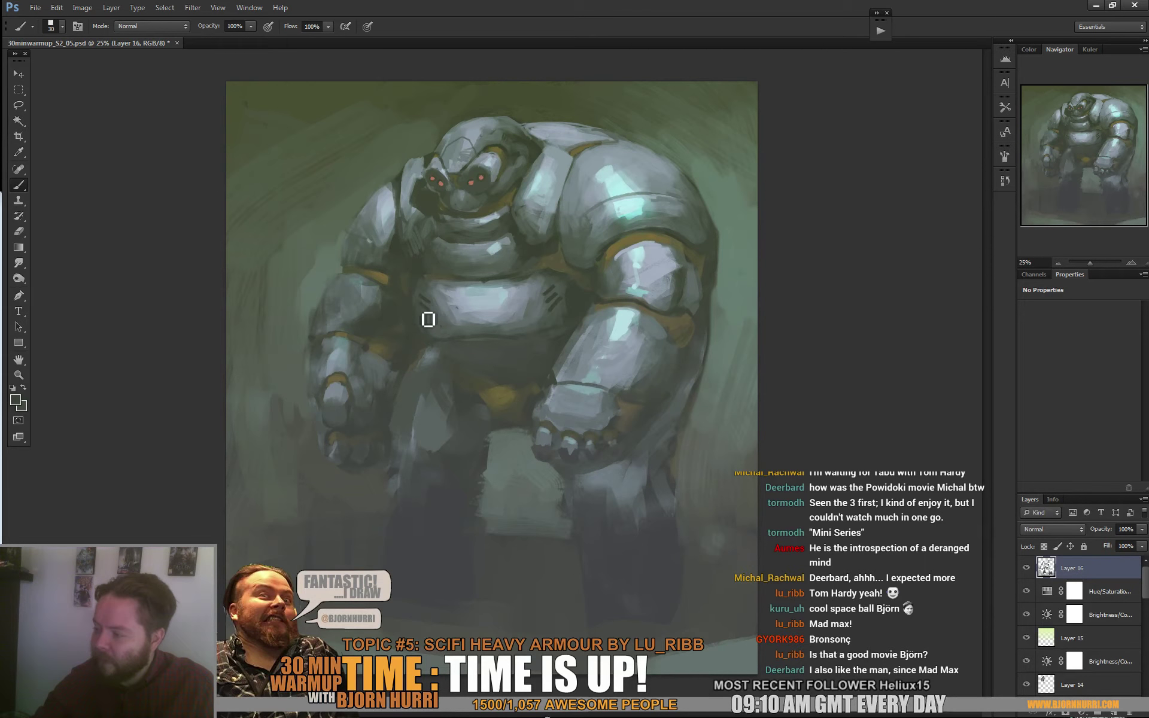
# Draw a thin curved panel line between the vents on the abdomen plate with a 12 px brush
pyautogui.rightClick(602, 302)
pyautogui.write('12')
pyautogui.press('Return')
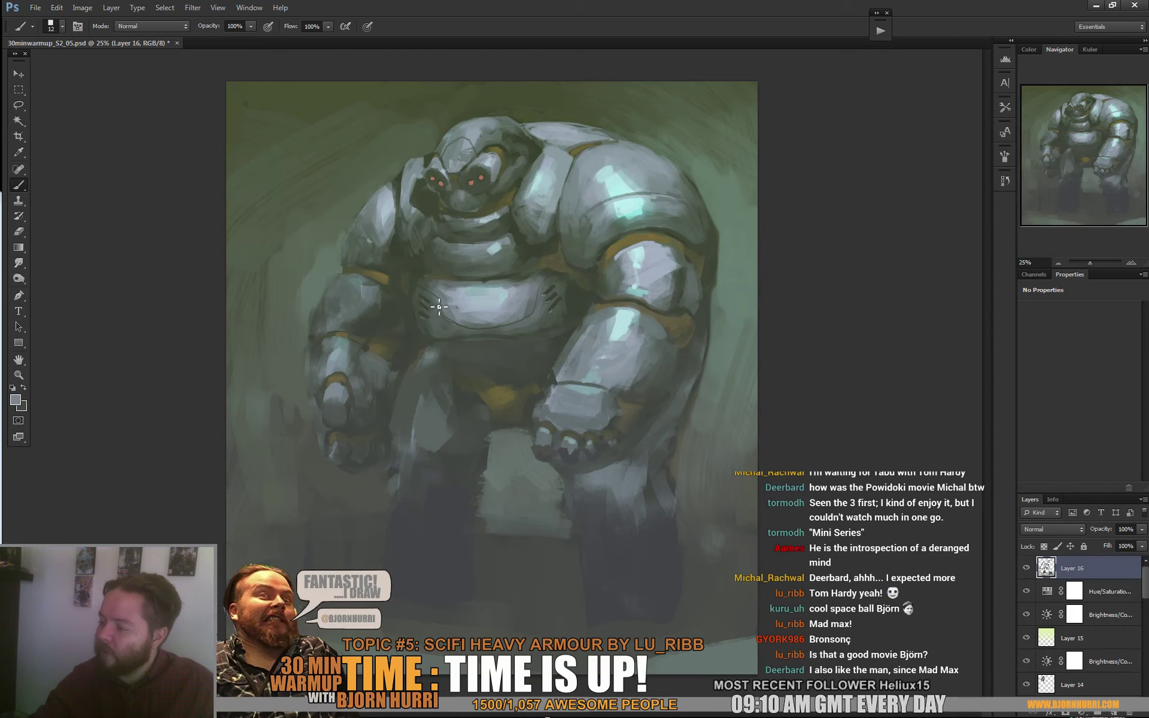
# Touch up the left vents and lower-left edge of the abdomen plate with sampled tones and a 22 px brush
pyautogui.rightClick(485, 311)
pyautogui.click(500, 339)
pyautogui.click(426, 326)
pyautogui.keyDown('alt'); pyautogui.click(427, 326); pyautogui.keyUp('alt')
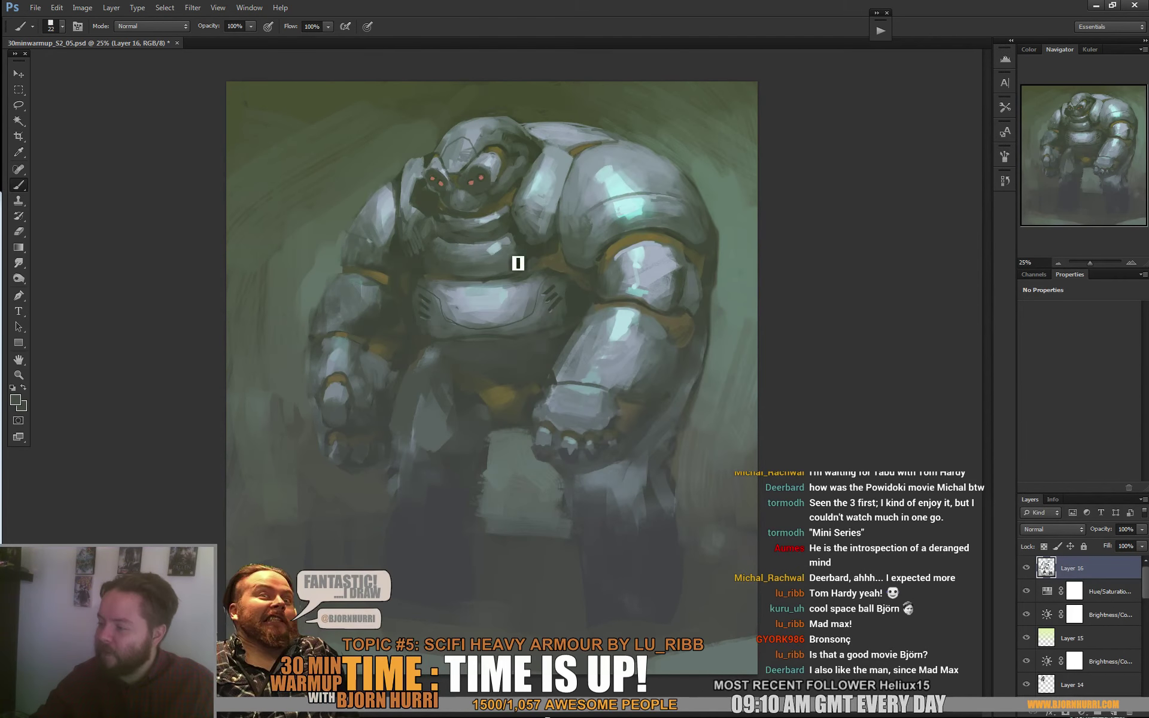
# Retouch the inner edge of the left-hand forearm beside the abdomen plate with sampled grey tones and a larger brush, and save the document
pyautogui.keyDown('alt'); pyautogui.click(375, 301); pyautogui.keyUp('alt')
pyautogui.rightClick(407, 295)
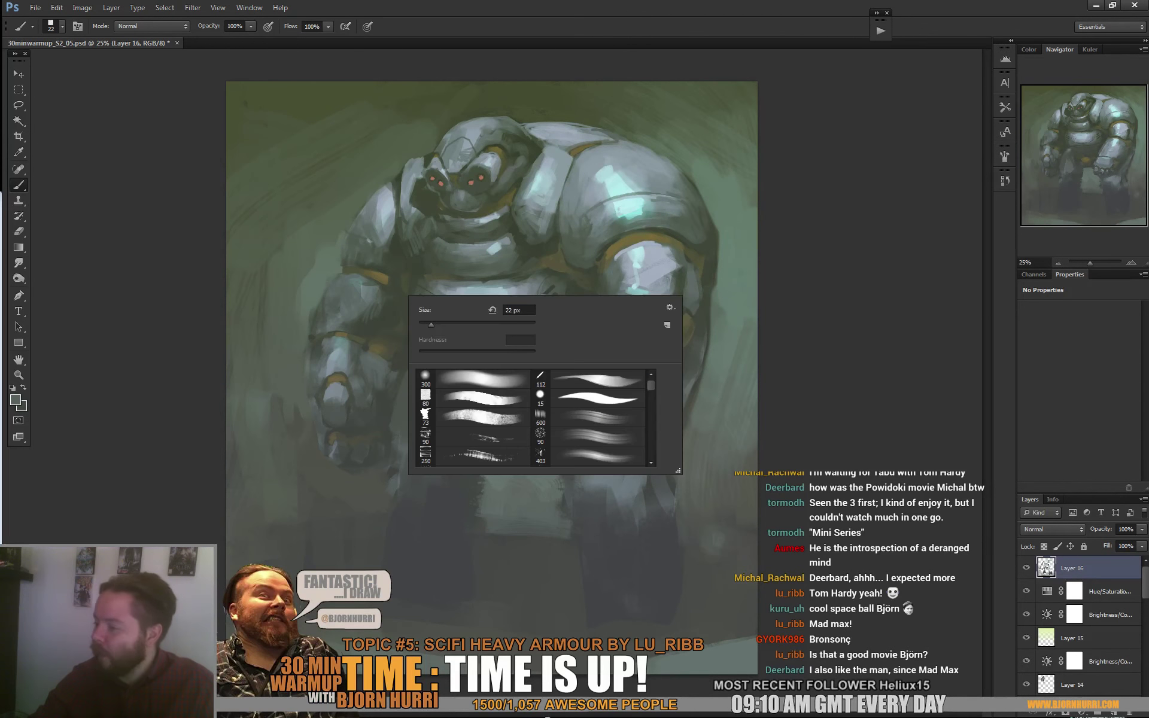
pyautogui.click(454, 324)
pyautogui.press('Return')
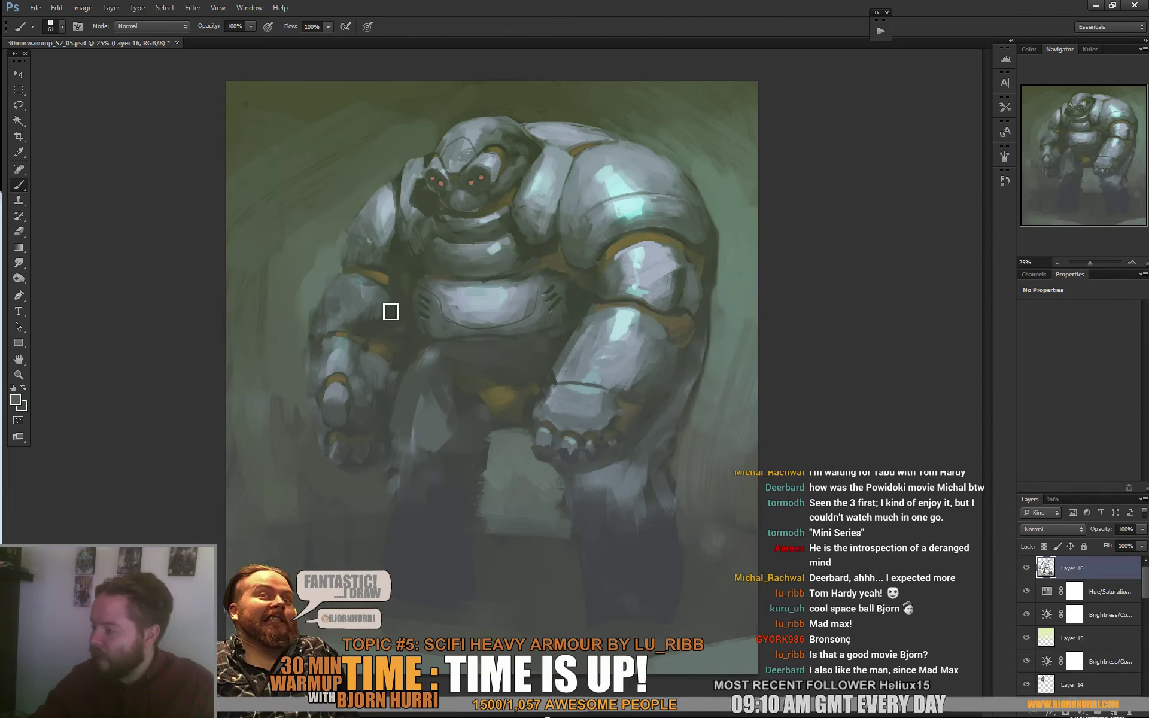
pyautogui.keyDown('alt'); pyautogui.click(381, 309); pyautogui.keyUp('alt')
pyautogui.keyDown('alt'); pyautogui.click(393, 301); pyautogui.keyUp('alt')
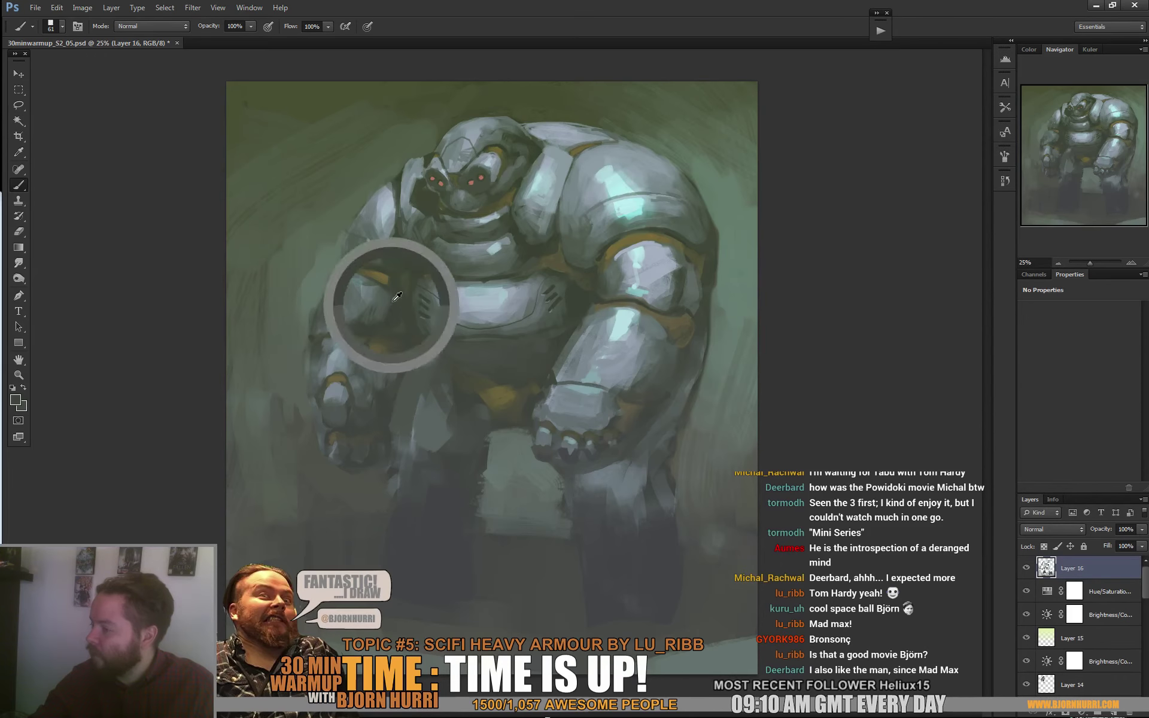
pyautogui.keyDown('alt'); pyautogui.click(377, 307); pyautogui.keyUp('alt')
pyautogui.moveTo(399, 311); pyautogui.dragTo(409, 318)
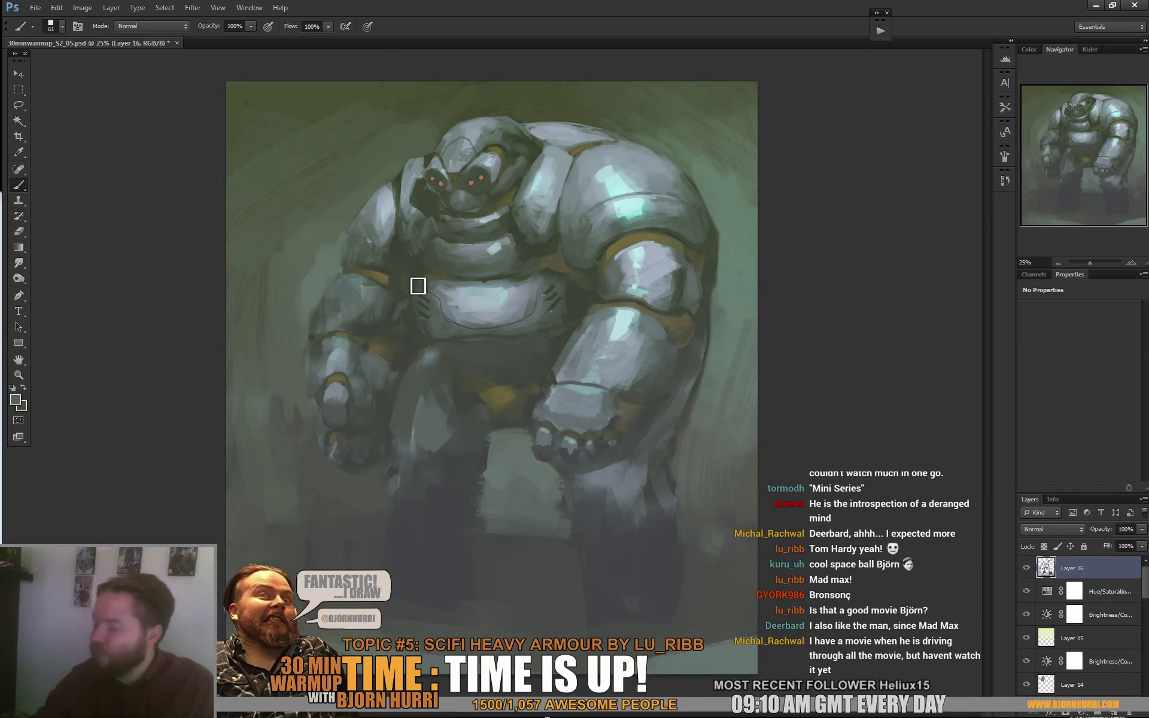
pyautogui.hotkey('ctrl', 's')
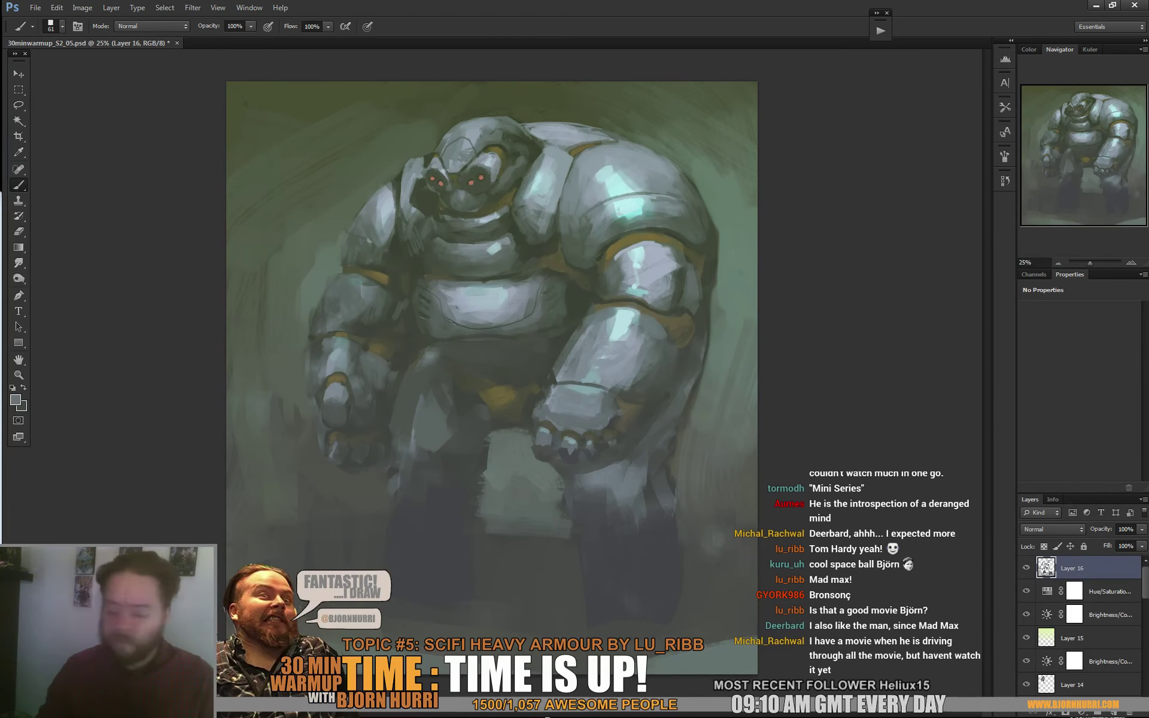
# Paint the lower abdomen below the plate with a sampled dark tone and a 127 px brush, and save the document
pyautogui.press('e')
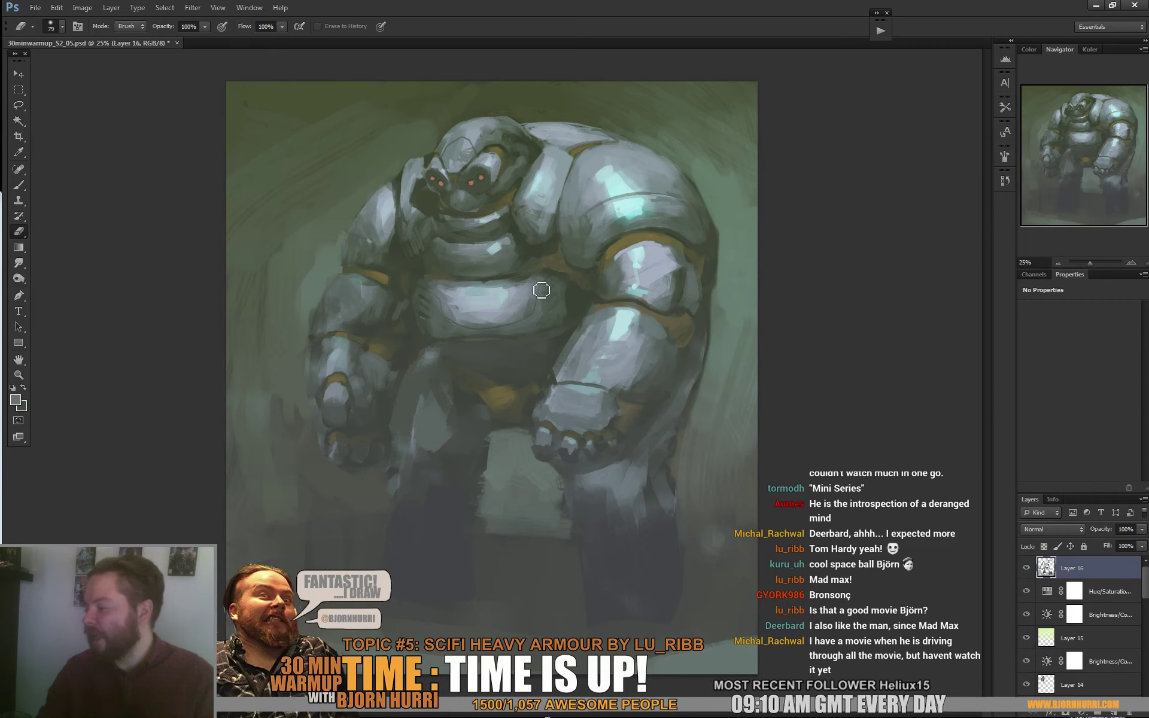
pyautogui.press('b')
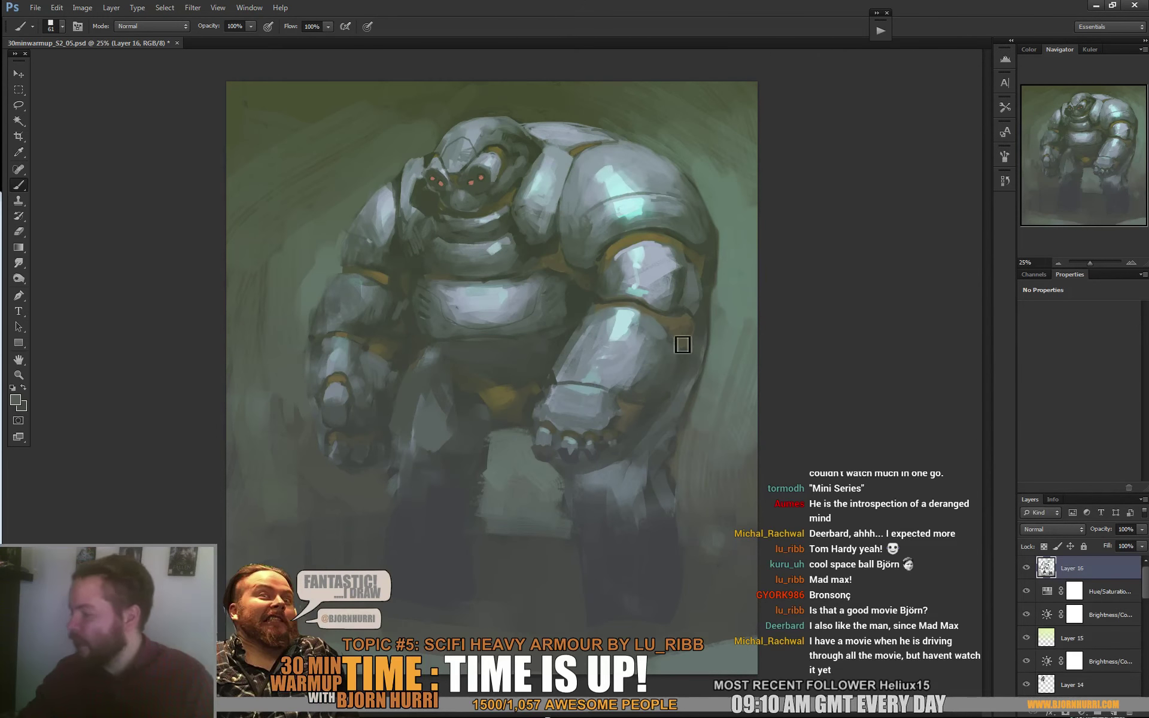
pyautogui.keyDown('alt'); pyautogui.click(571, 292); pyautogui.keyUp('alt')
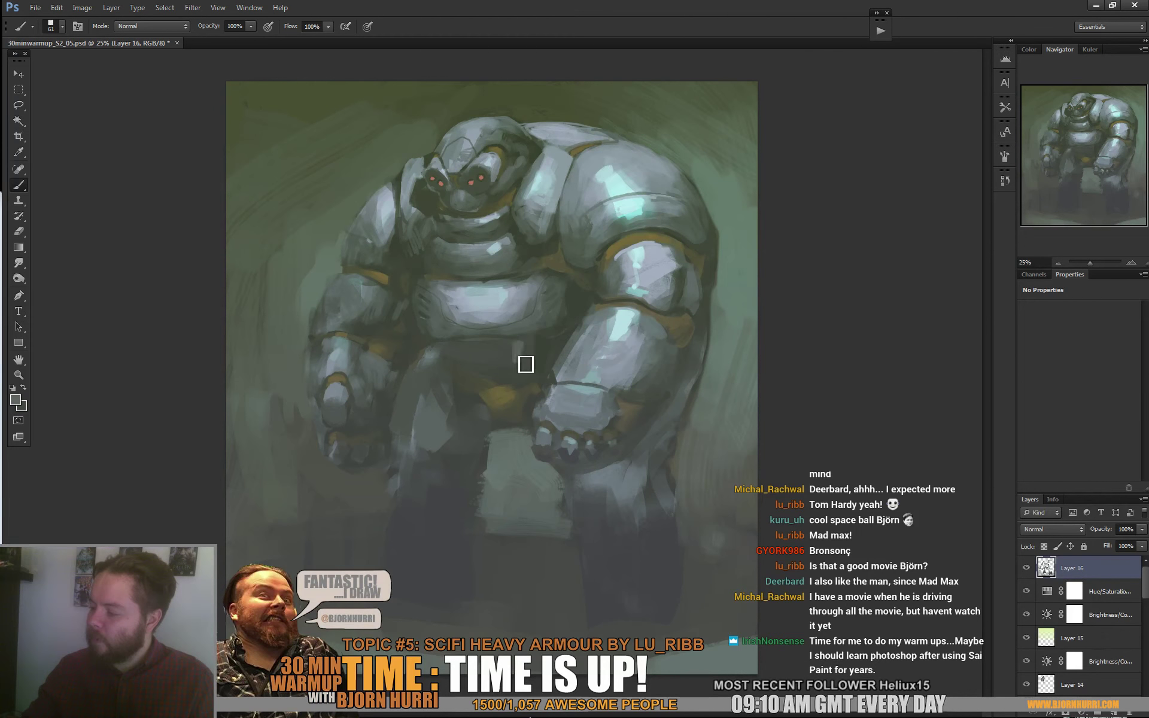
pyautogui.rightClick(526, 364)
pyautogui.click(604, 431)
pyautogui.moveTo(488, 352); pyautogui.dragTo(516, 350)
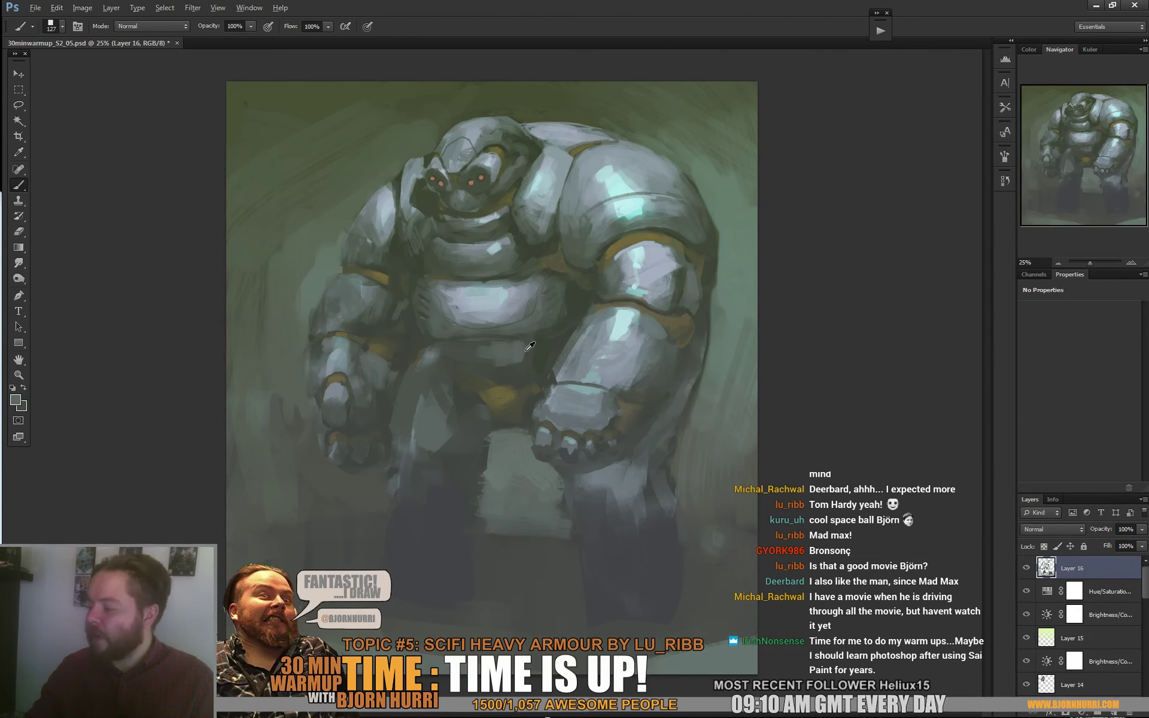
pyautogui.hotkey('ctrl', 's')
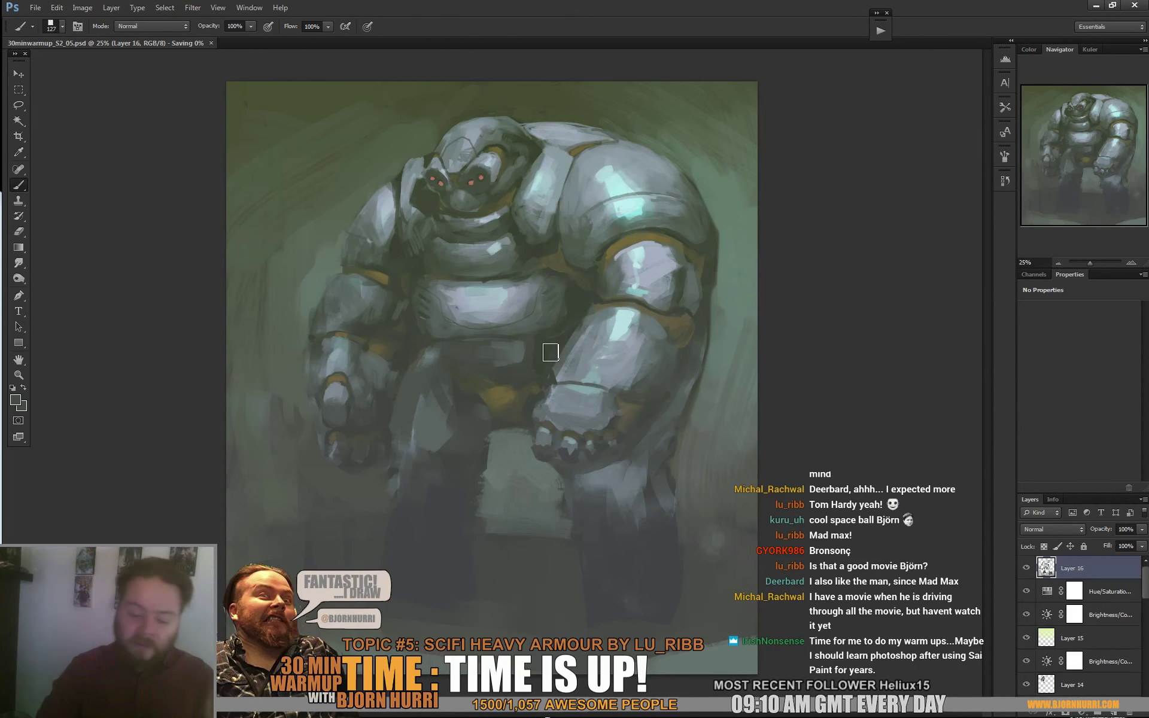